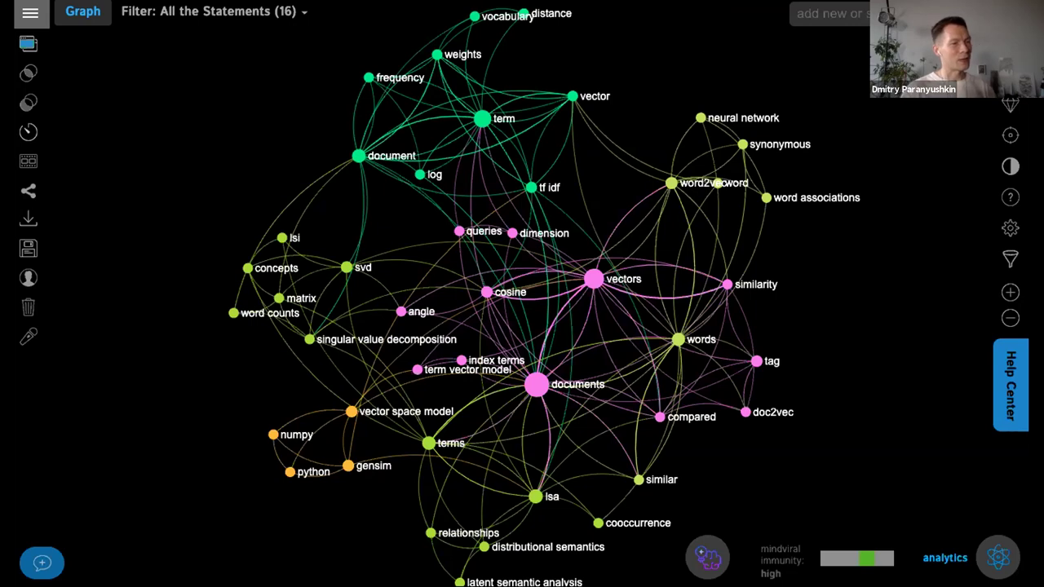
# Examine the connections of the "vectors" and "documents" nodes in the graph and clear the selection.
pyautogui.click(594, 280)
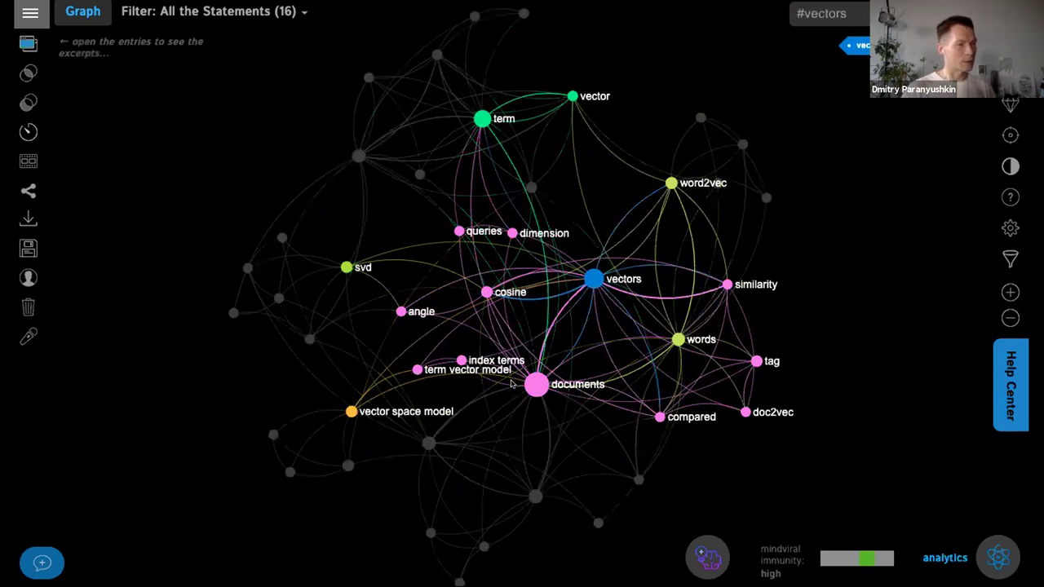
pyautogui.click(536, 387)
pyautogui.click(536, 387)
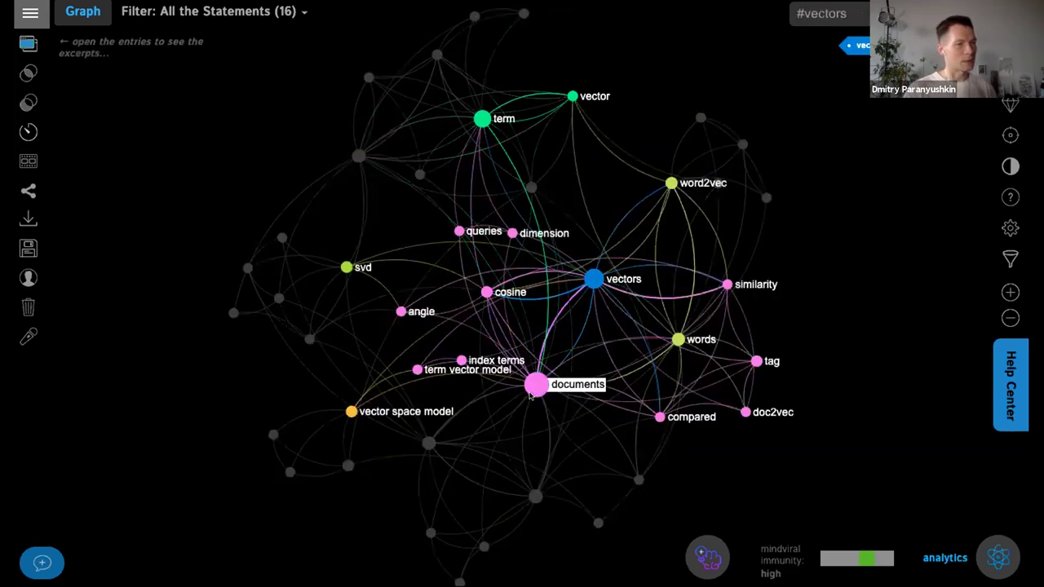
pyautogui.click(594, 280)
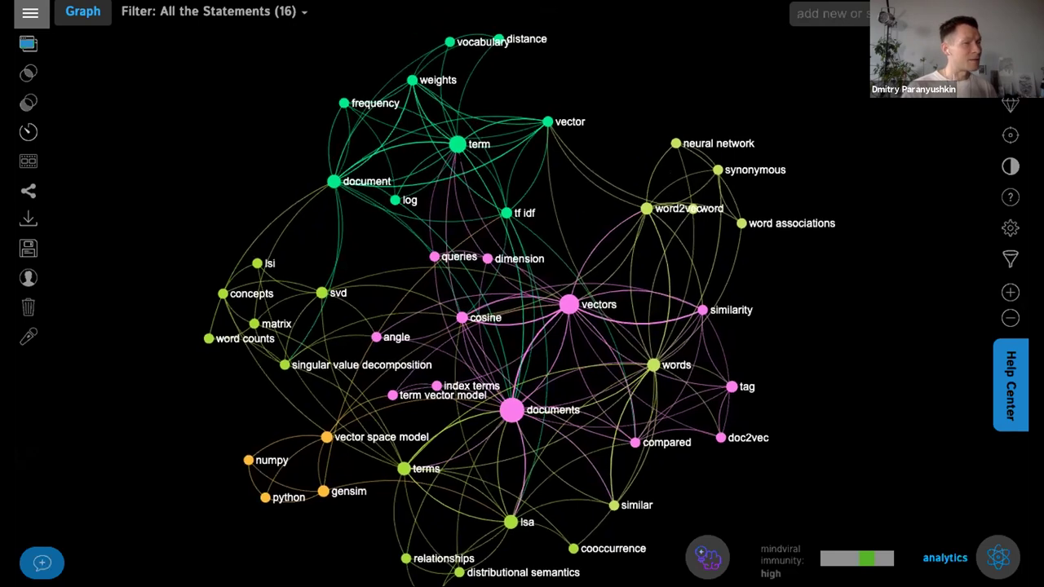
# Examine the differently coloured topic clusters around the "term", "frequency", "word2vec" and "lsa" nodes.
pyautogui.click(455, 145)
pyautogui.click(455, 146)
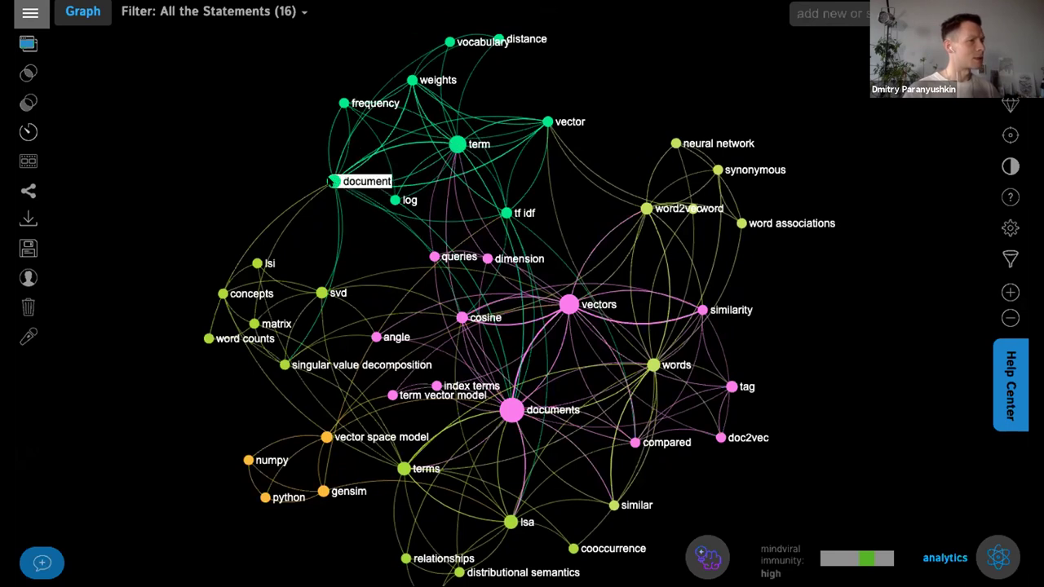
pyautogui.click(343, 102)
pyautogui.click(457, 144)
pyautogui.click(457, 144)
pyautogui.click(344, 103)
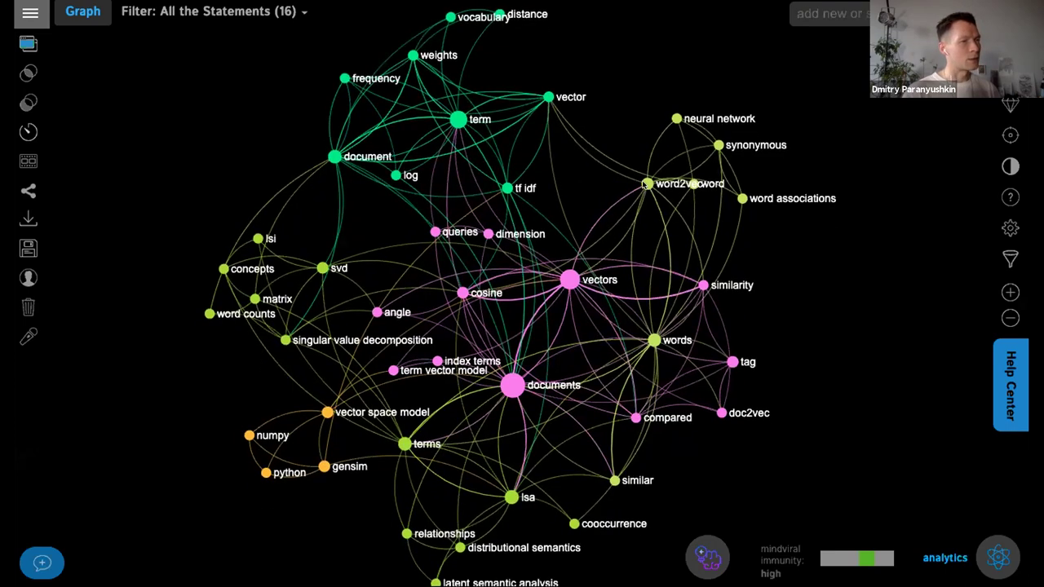
pyautogui.click(646, 184)
pyautogui.click(646, 185)
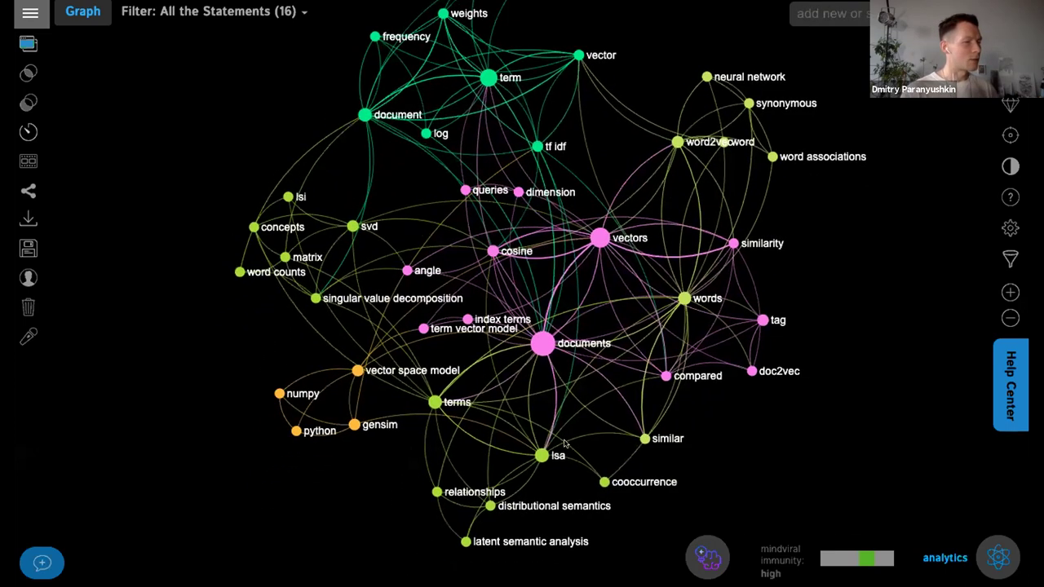
pyautogui.click(561, 442)
pyautogui.click(561, 442)
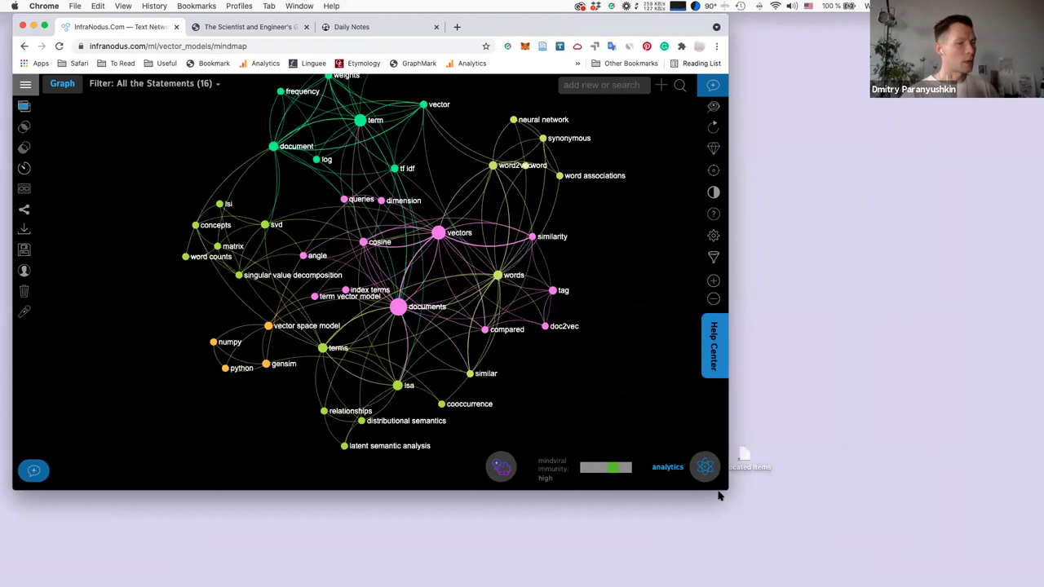
# Enlarge the browser window and create a new graph with the Mindmapping app from the apps page.
pyautogui.moveTo(728, 489); pyautogui.dragTo(1004, 581)
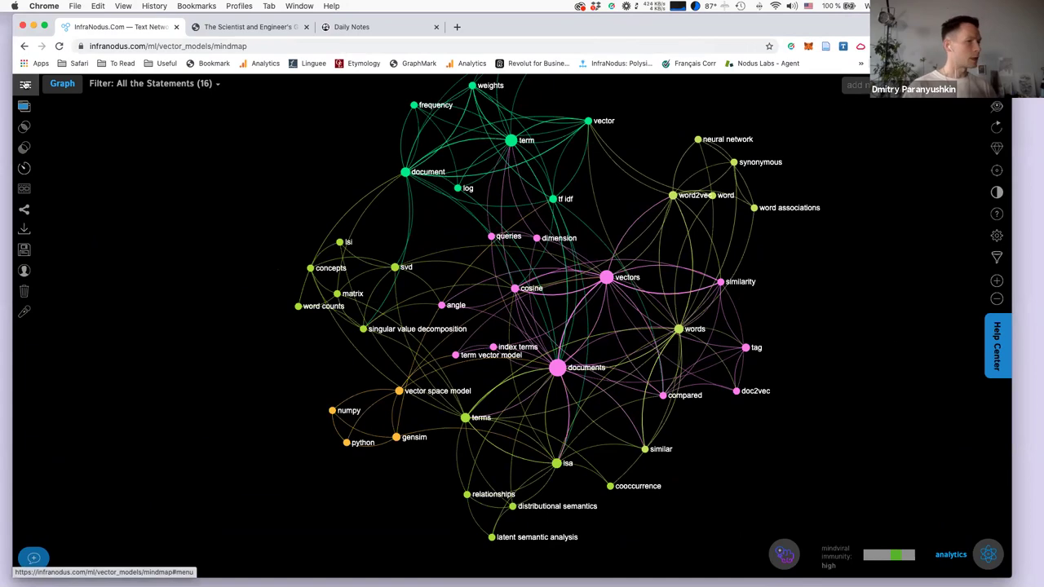
pyautogui.click(25, 84)
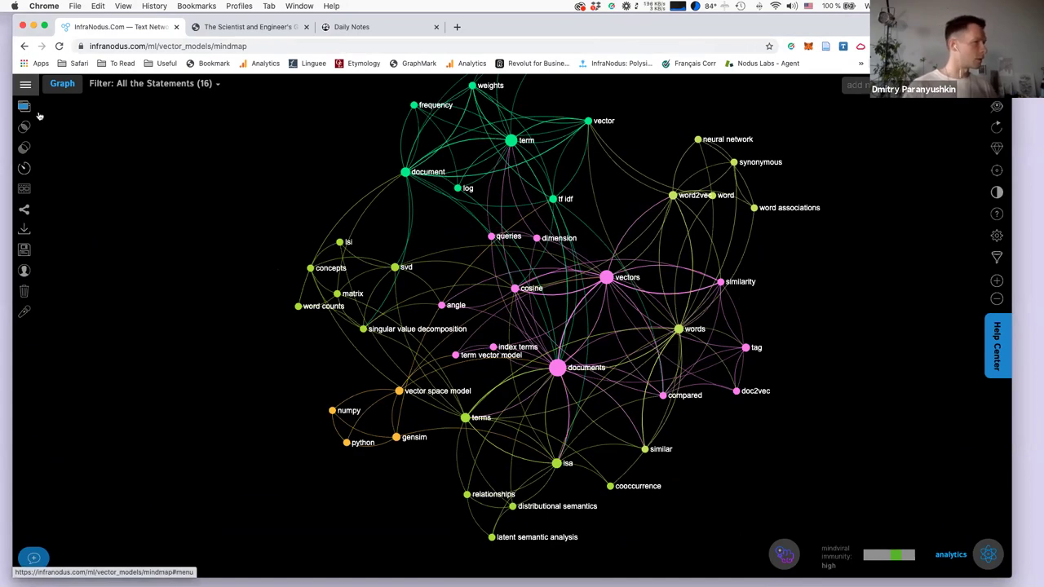
pyautogui.click(30, 144)
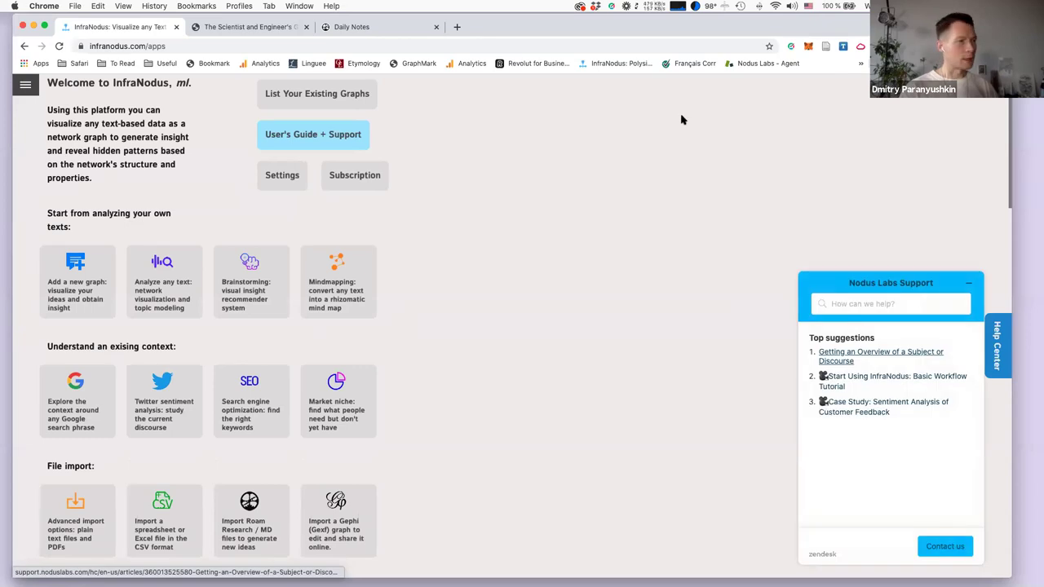
pyautogui.click(333, 290)
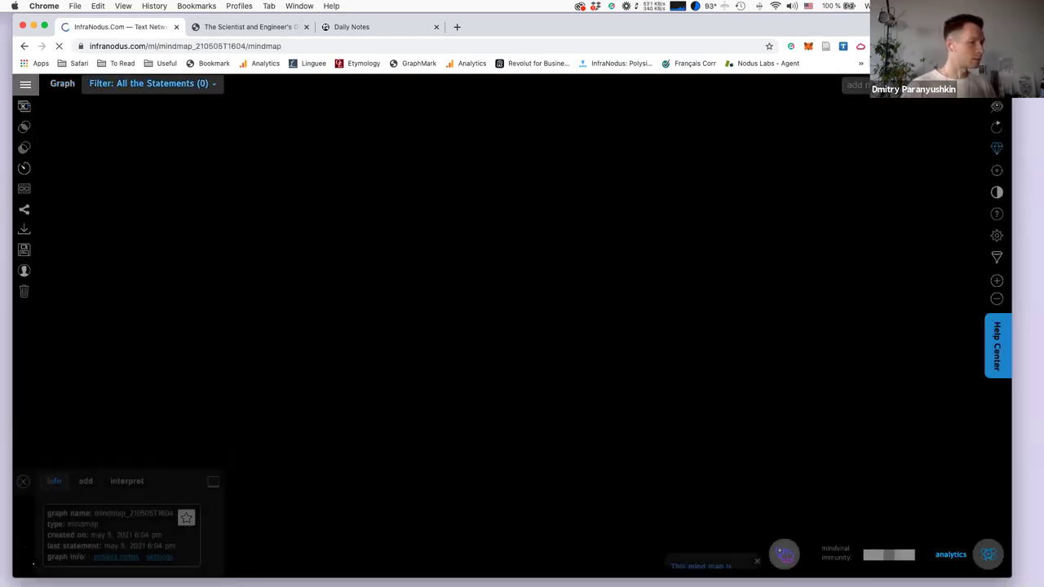
# Add and save the statement "#degree is one of the measures of #influence in a #network" in the mind map.
pyautogui.click(79, 481)
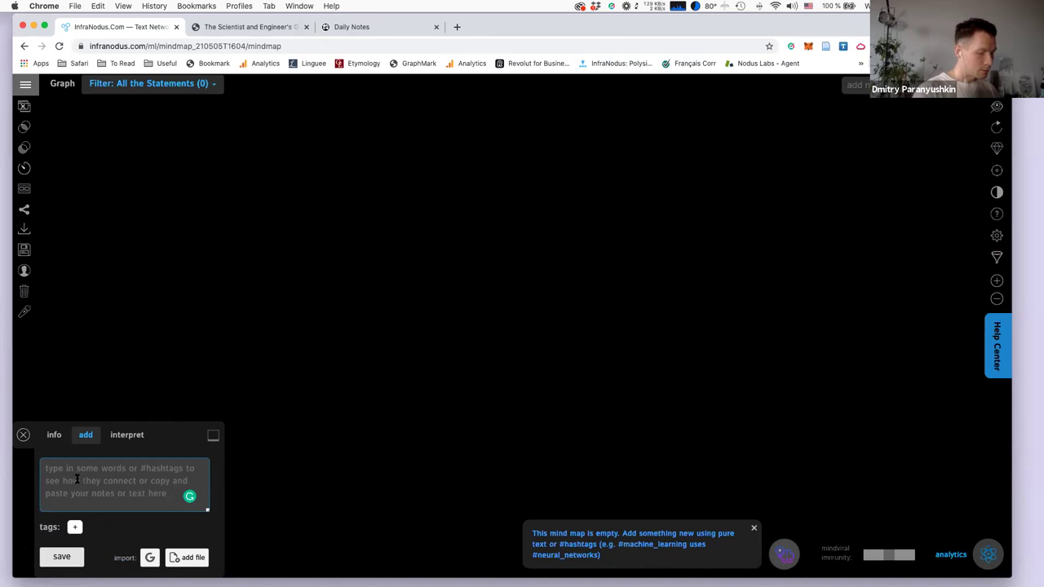
pyautogui.write('degree is one of the measures of influence in a network')
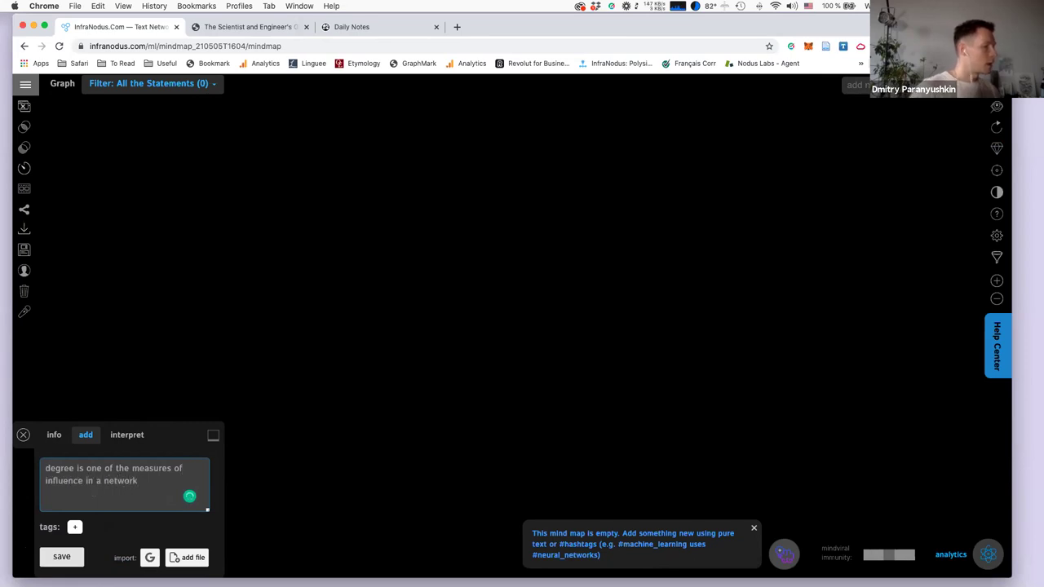
pyautogui.click(53, 468)
pyautogui.write('#')
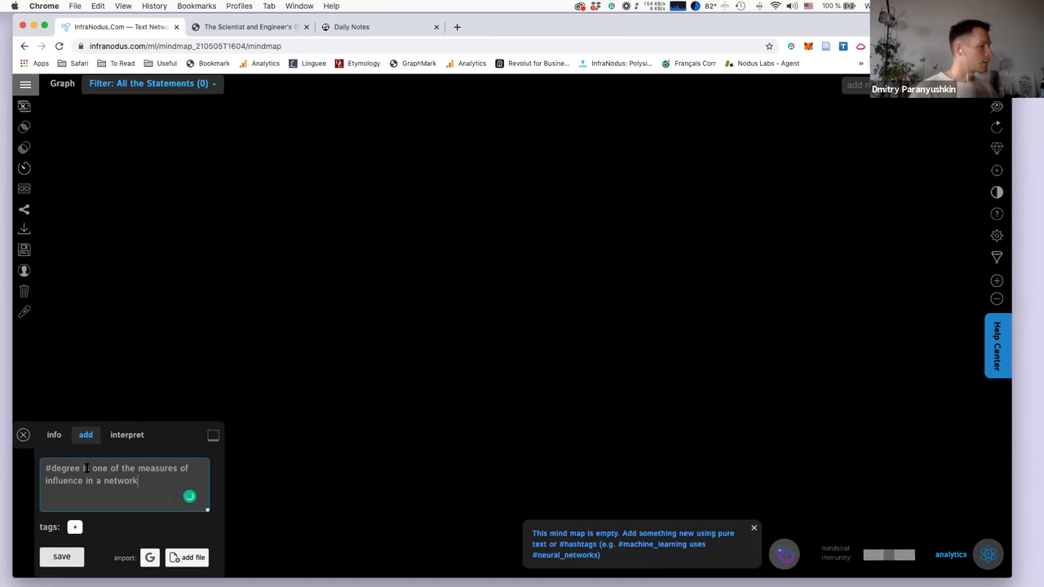
pyautogui.press('super+Down')
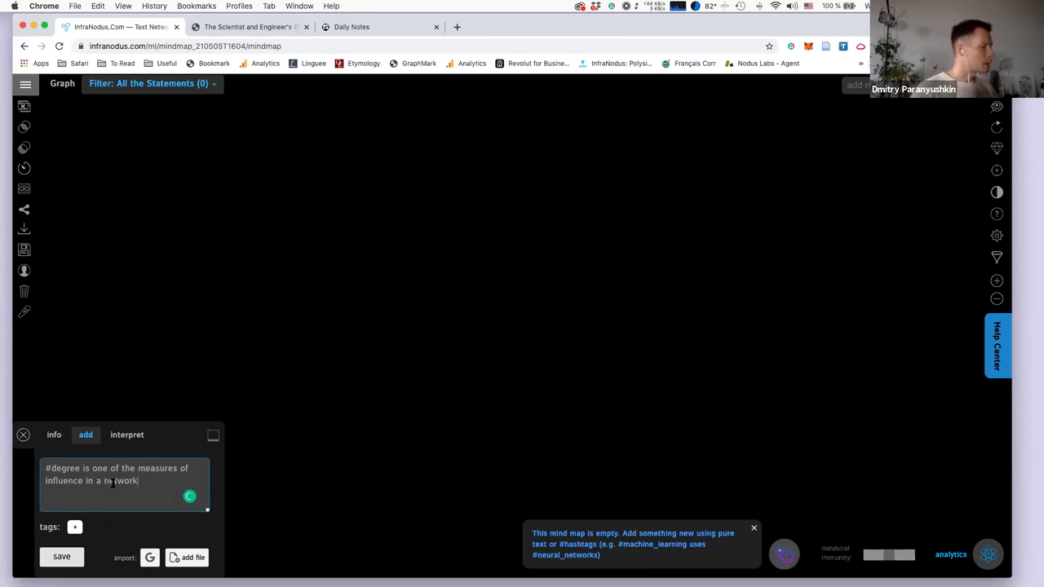
pyautogui.click(105, 481)
pyautogui.write('#')
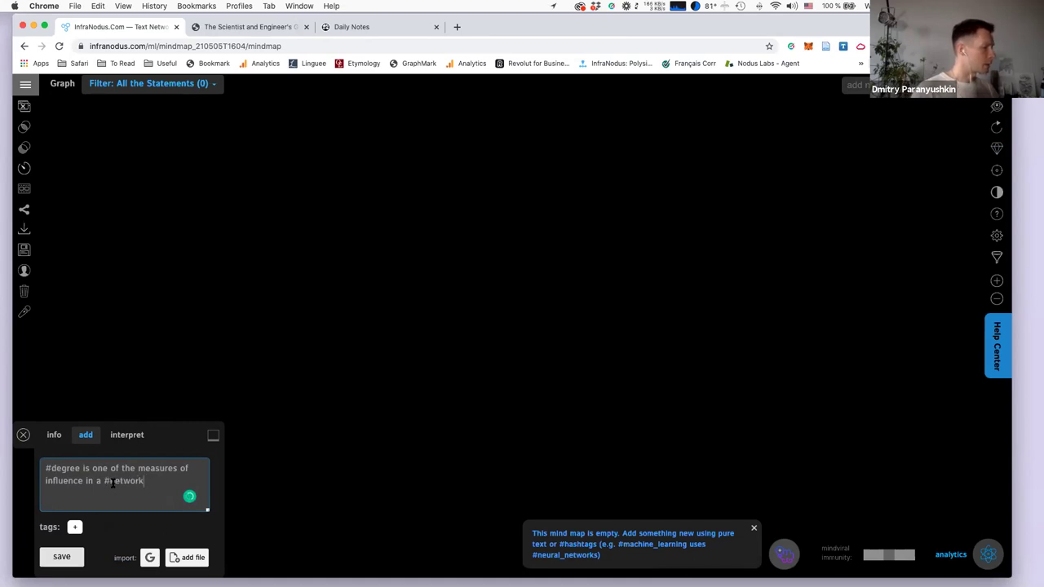
pyautogui.click(46, 481)
pyautogui.write('#')
pyautogui.click(72, 554)
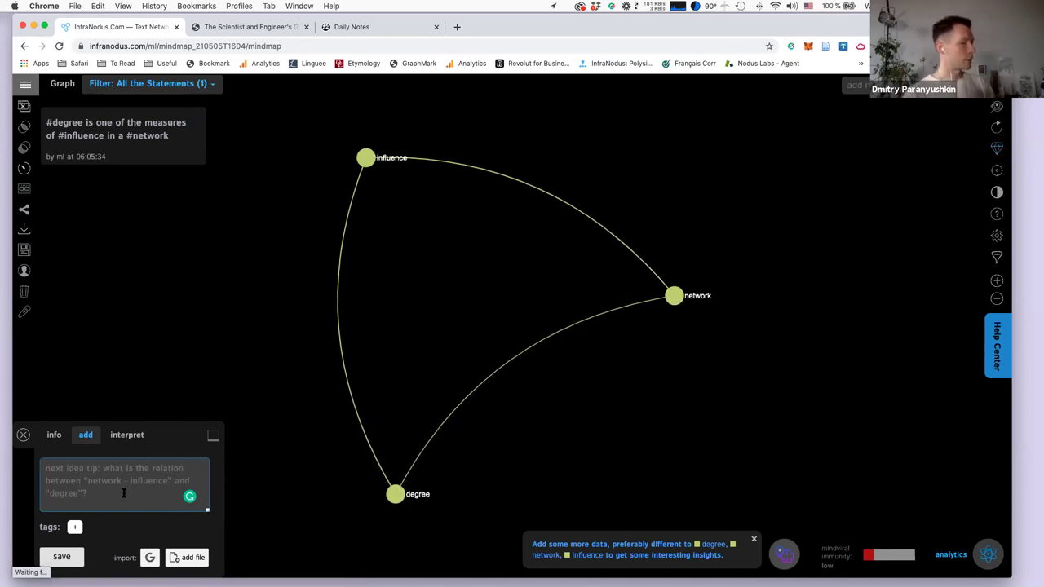
# Add and save the statement "#betweenness_centrality is another measure of #influence in a #network".
pyautogui.write('betweenness centrality is another measure of influence in a network')
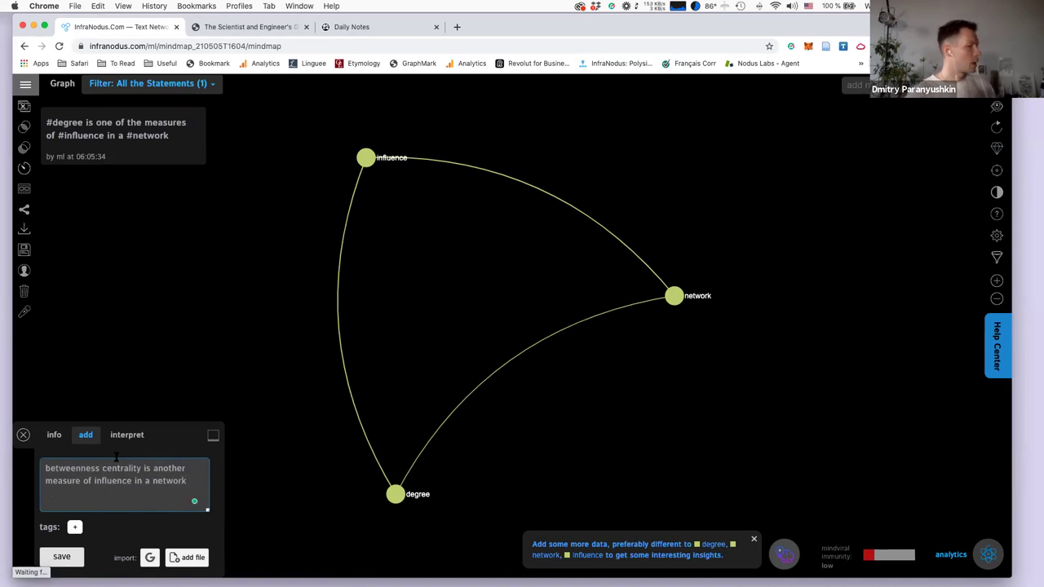
pyautogui.moveTo(140, 468); pyautogui.dragTo(40, 468)
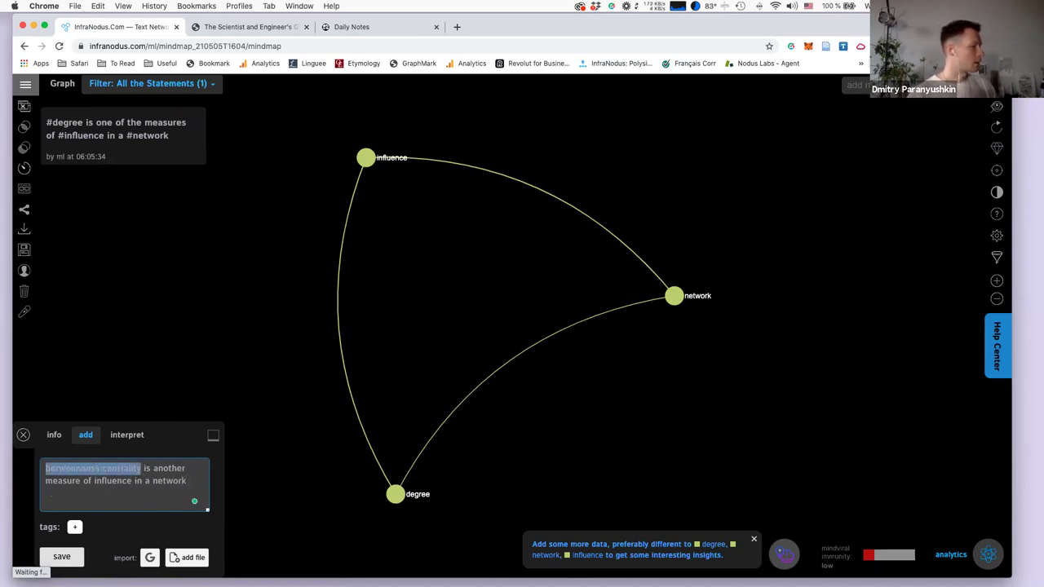
pyautogui.press('#')
pyautogui.doubleClick(162, 481)
pyautogui.press('#')
pyautogui.doubleClick(116, 481)
pyautogui.press('#')
pyautogui.click(65, 557)
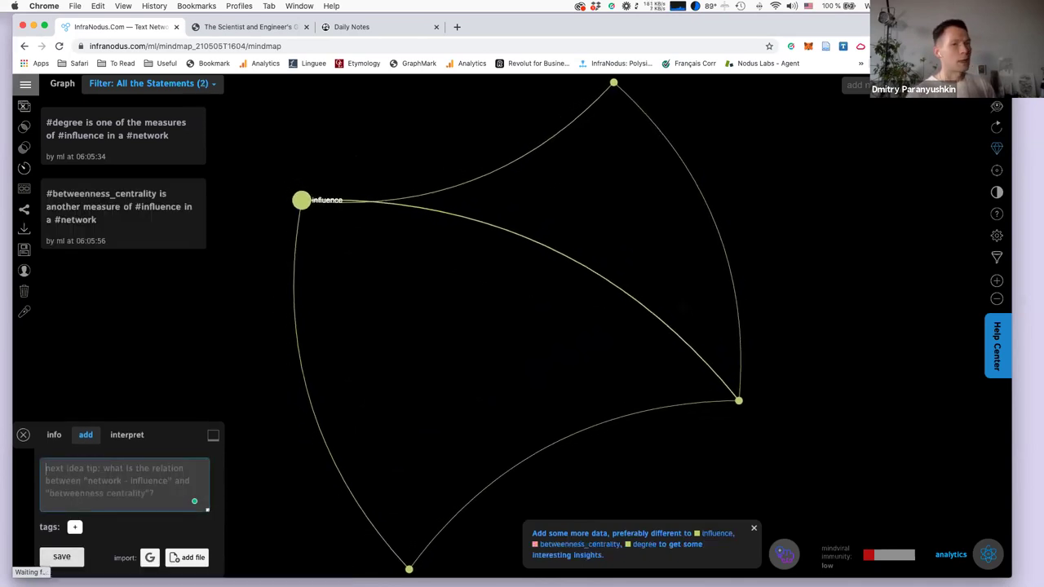
# Set the graph to hide labels only for nodes smaller than 5 and close the display settings.
pyautogui.click(996, 237)
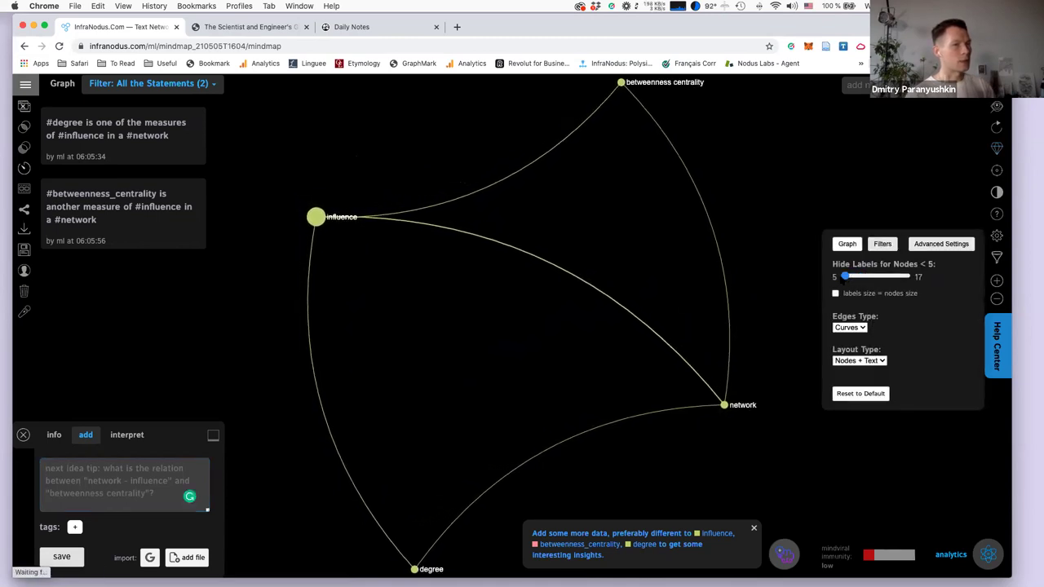
pyautogui.click(996, 237)
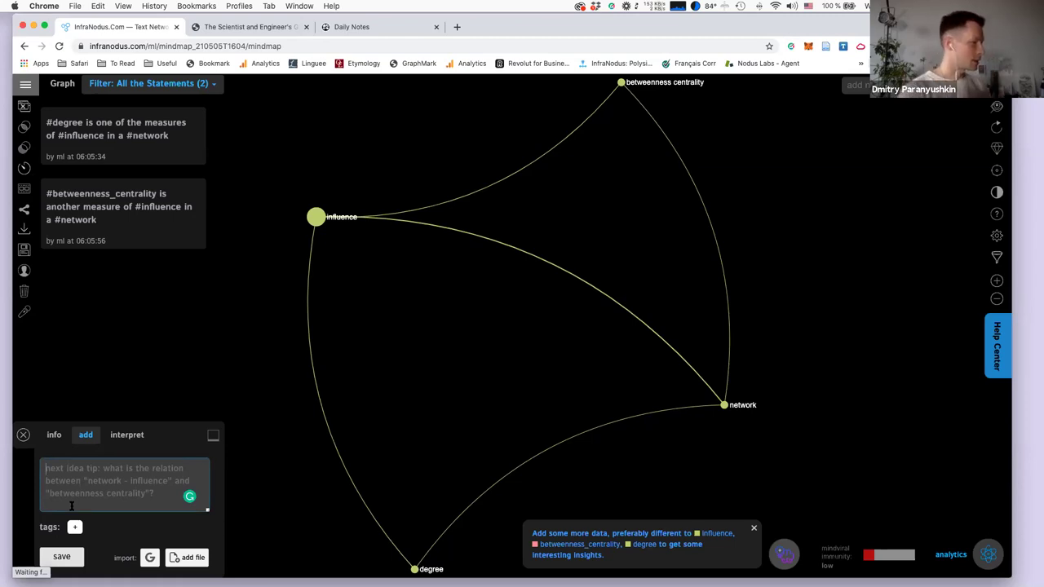
# Add and save the statement "a #network is made out of #nodes and #edges".
pyautogui.write('a n')
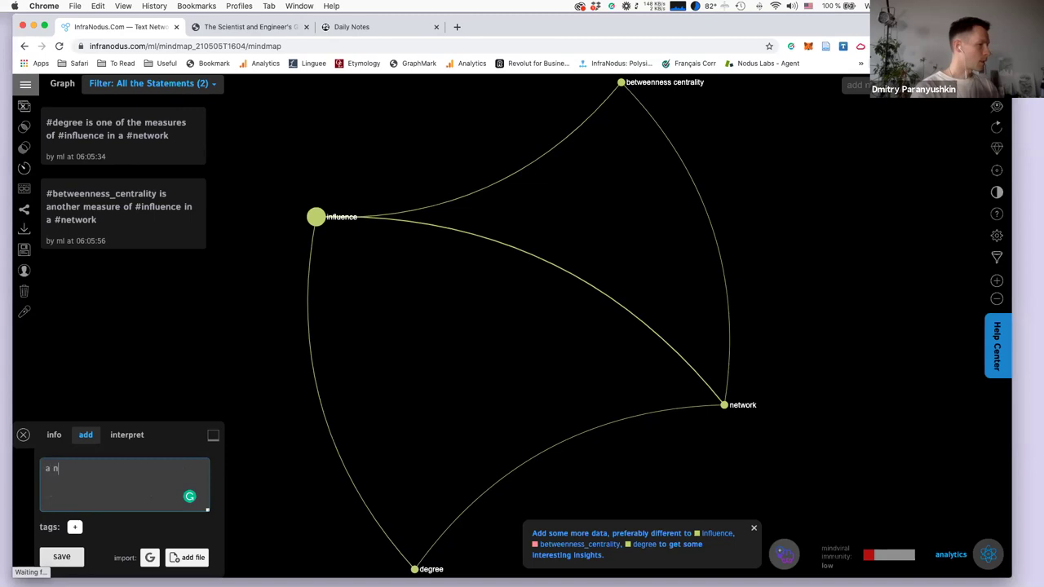
pyautogui.write('etwork is')
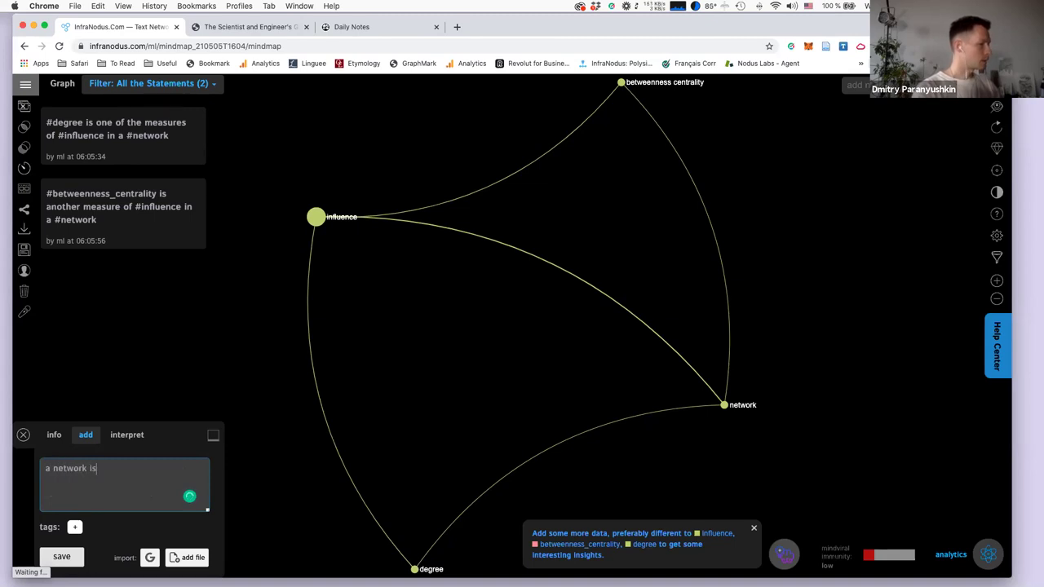
pyautogui.write(' made out of no')
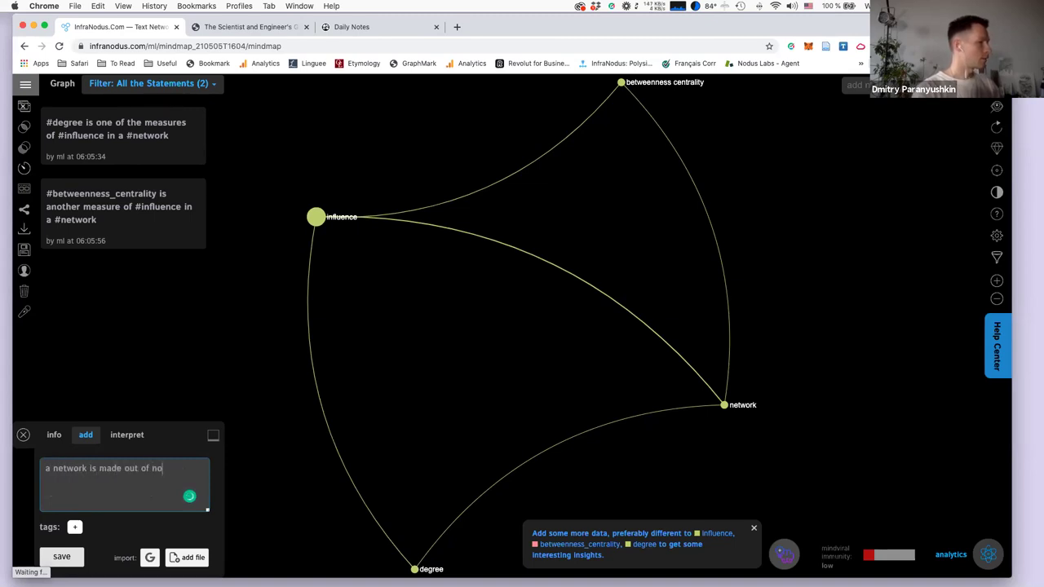
pyautogui.write('des and edges')
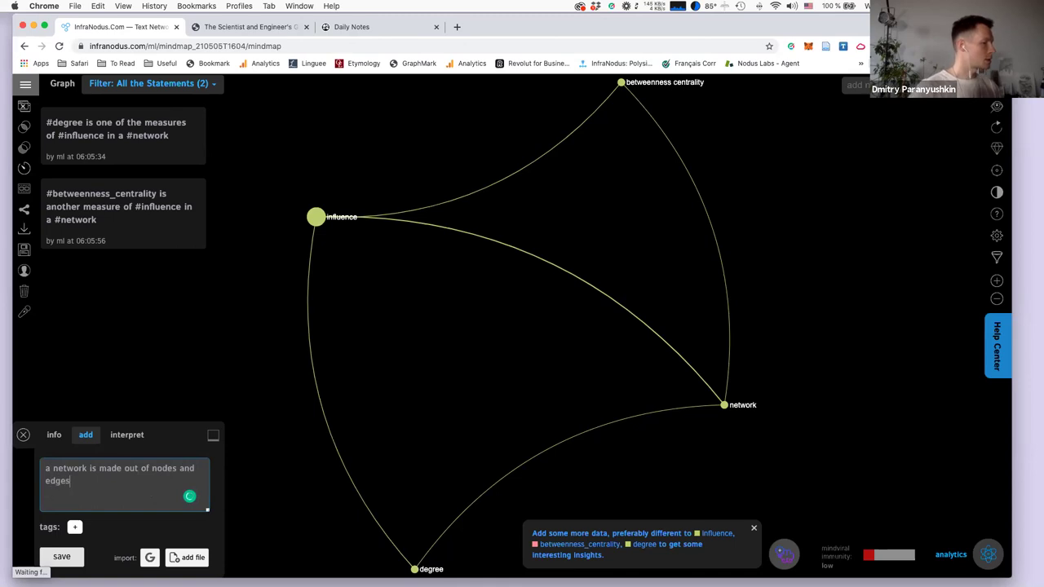
pyautogui.click(65, 469)
pyautogui.write('#')
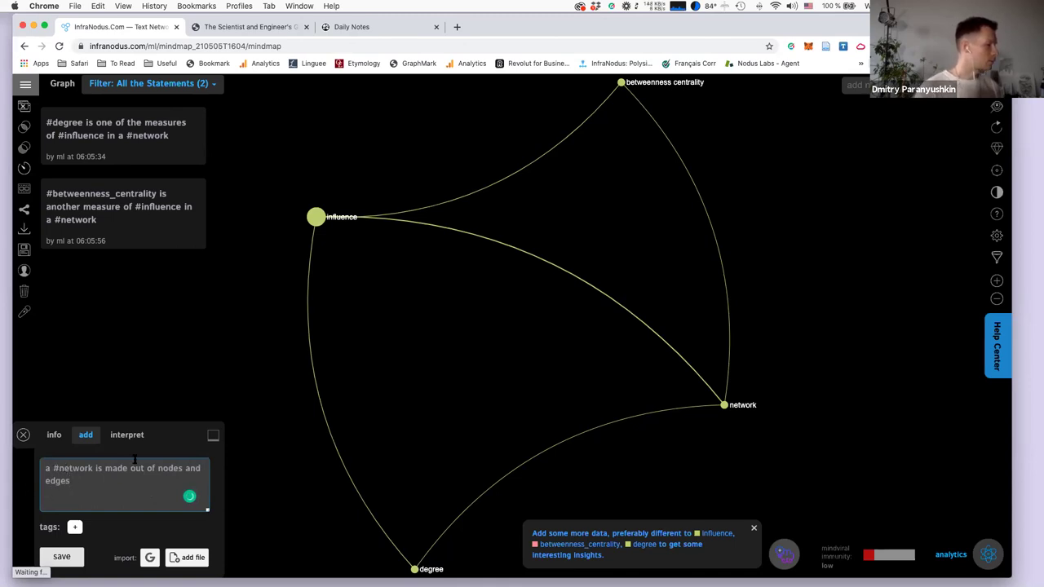
pyautogui.click(171, 468)
pyautogui.write('#')
pyautogui.click(64, 480)
pyautogui.write('#')
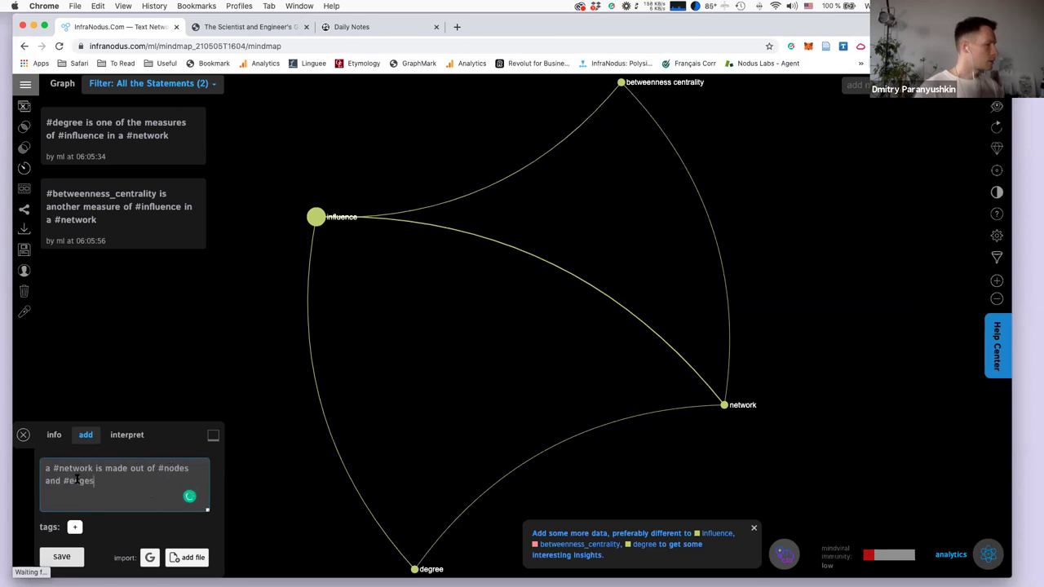
pyautogui.click(62, 557)
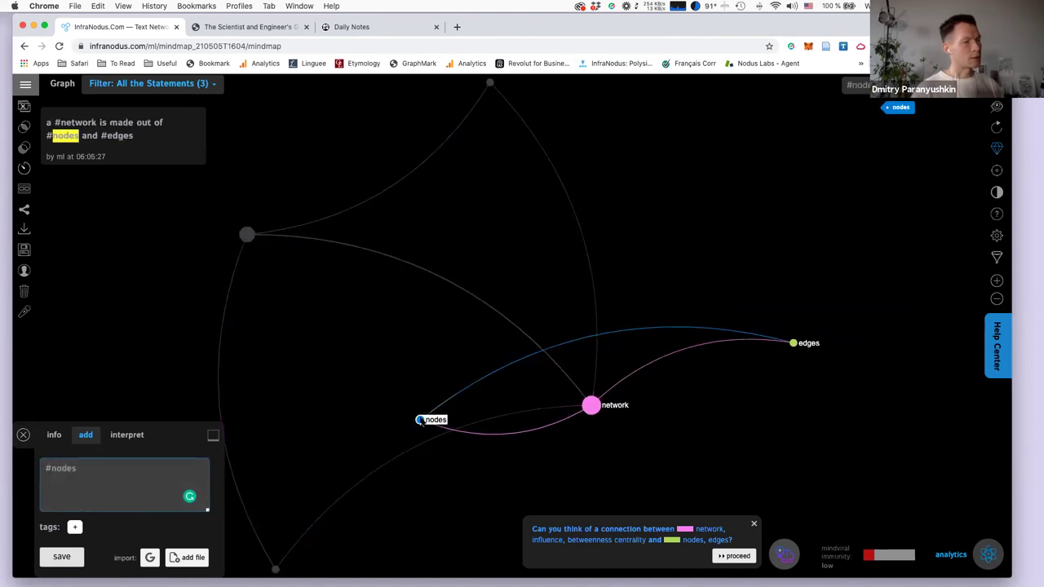
# Examine which statements and connections belong to the "network" and "edges" nodes and clear the selection.
pyautogui.click(587, 406)
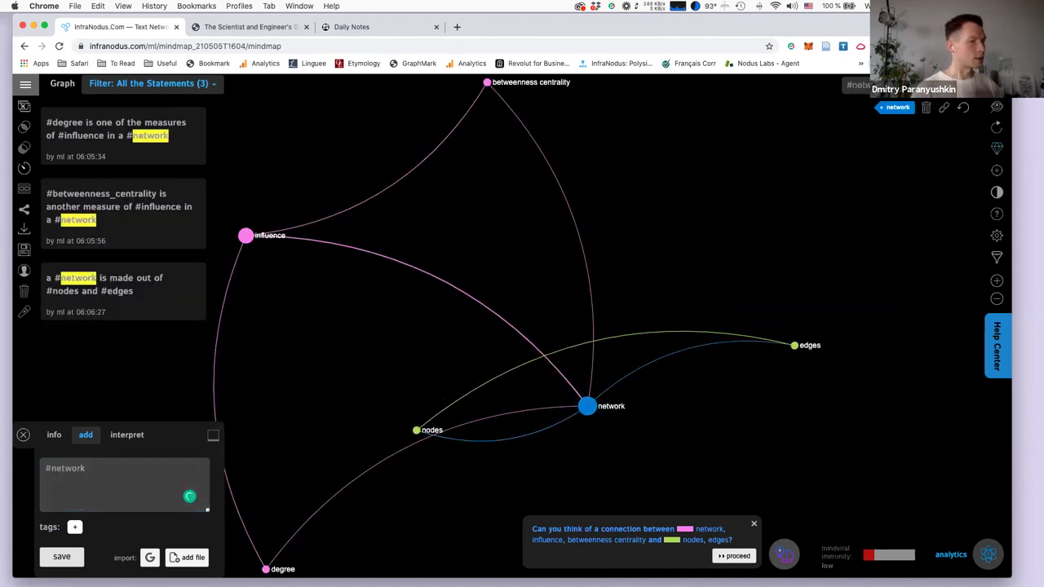
pyautogui.click(795, 346)
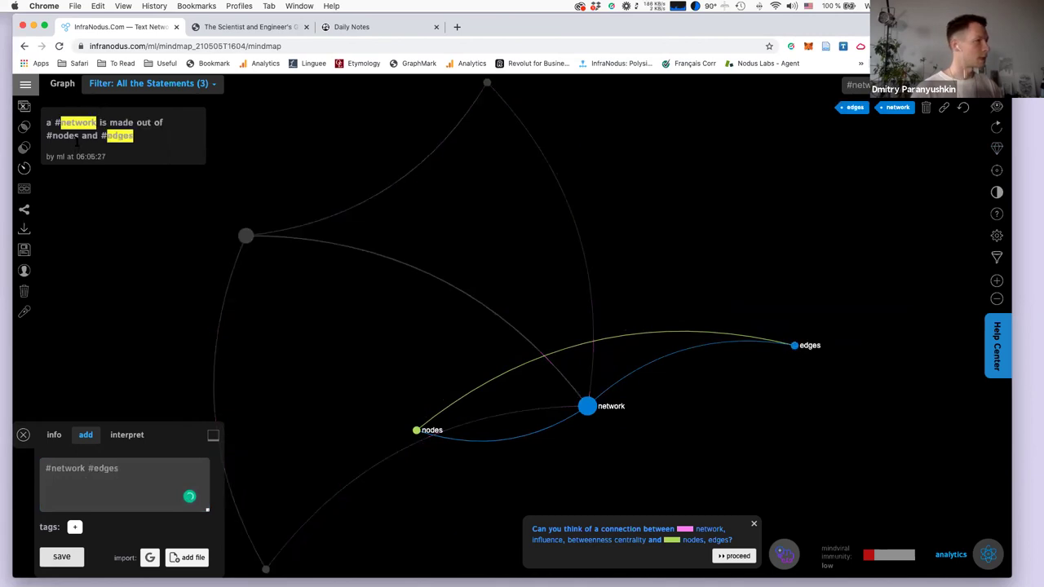
pyautogui.click(587, 406)
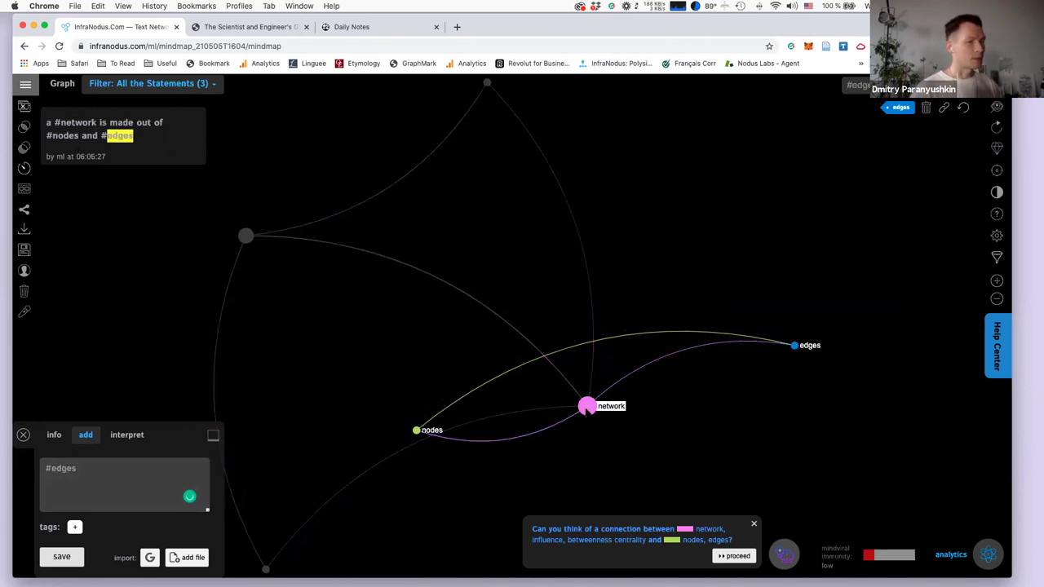
pyautogui.click(795, 346)
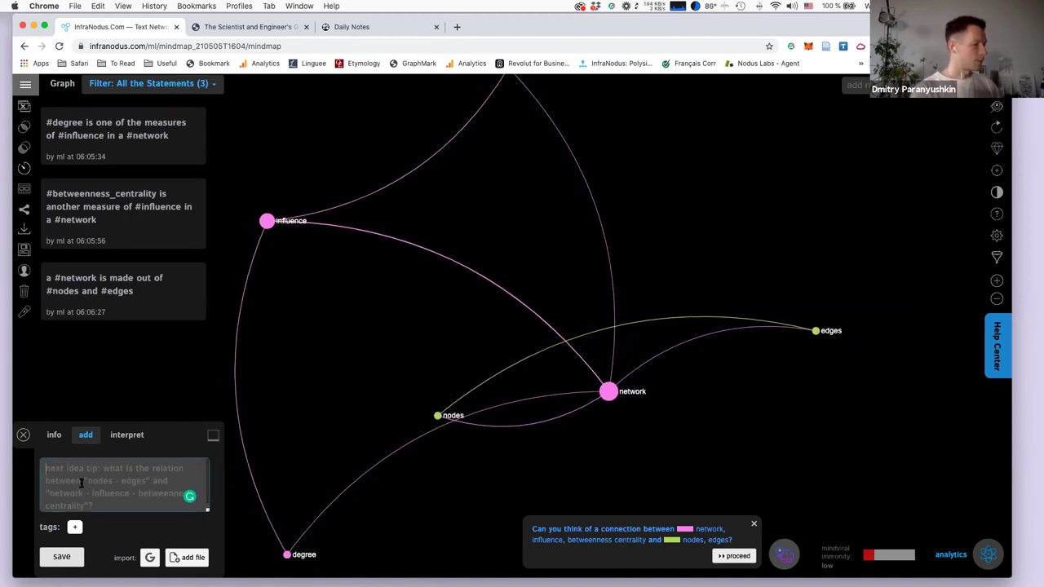
# Add and save the statement "a #degree shows how many #edges a #node has".
pyautogui.write('a degree ')
pyautogui.write('shows now many edges and')
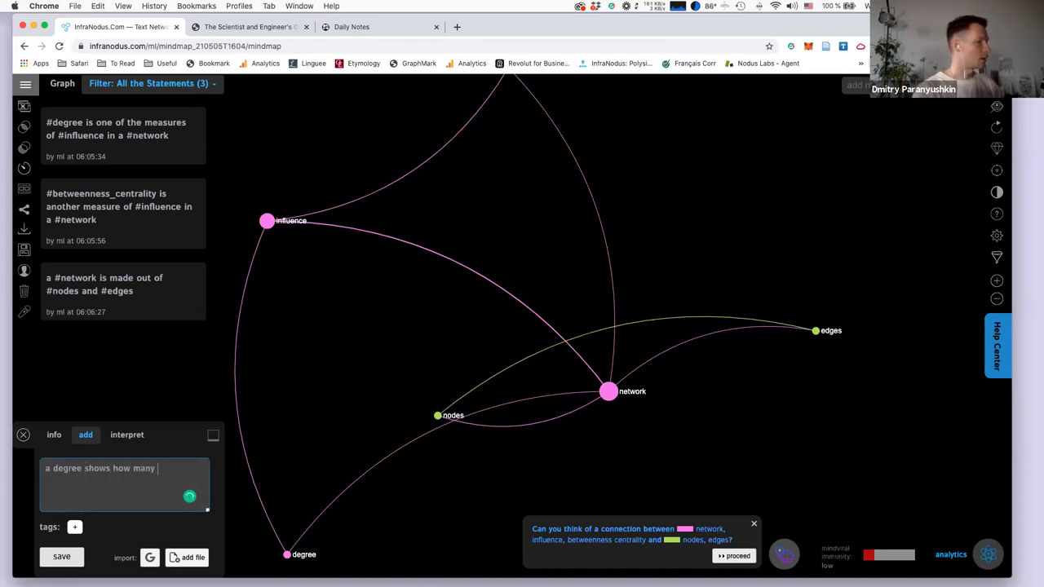
pyautogui.press('BackSpace')
pyautogui.write('node has')
pyautogui.click(51, 469)
pyautogui.write('#')
pyautogui.click(164, 469)
pyautogui.write('#')
pyautogui.click(53, 481)
pyautogui.write('#')
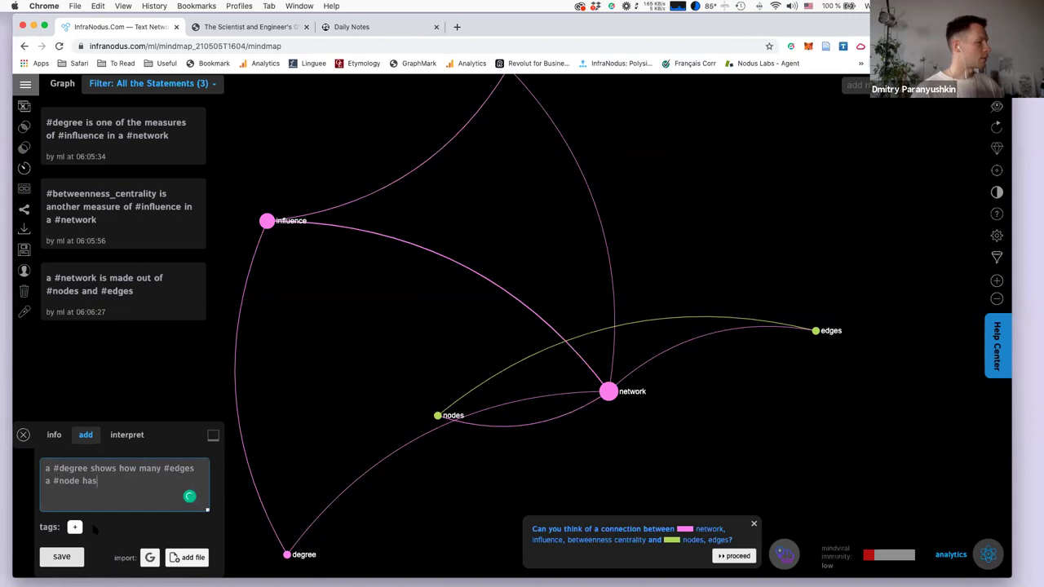
pyautogui.click(62, 559)
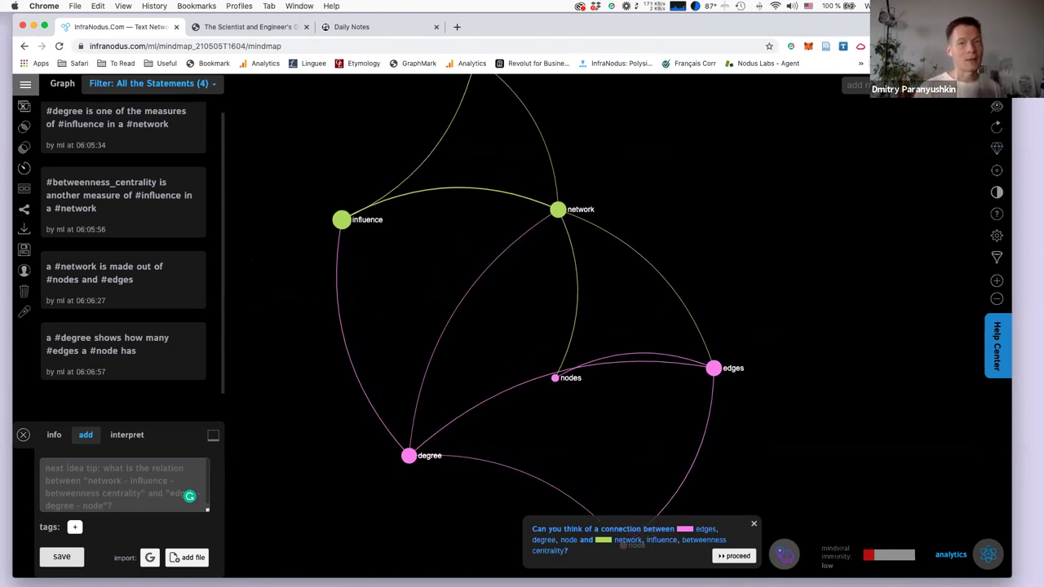
# Add and save the statement "#modularity can be used to detect #community structure in a #network".
pyautogui.click(117, 484)
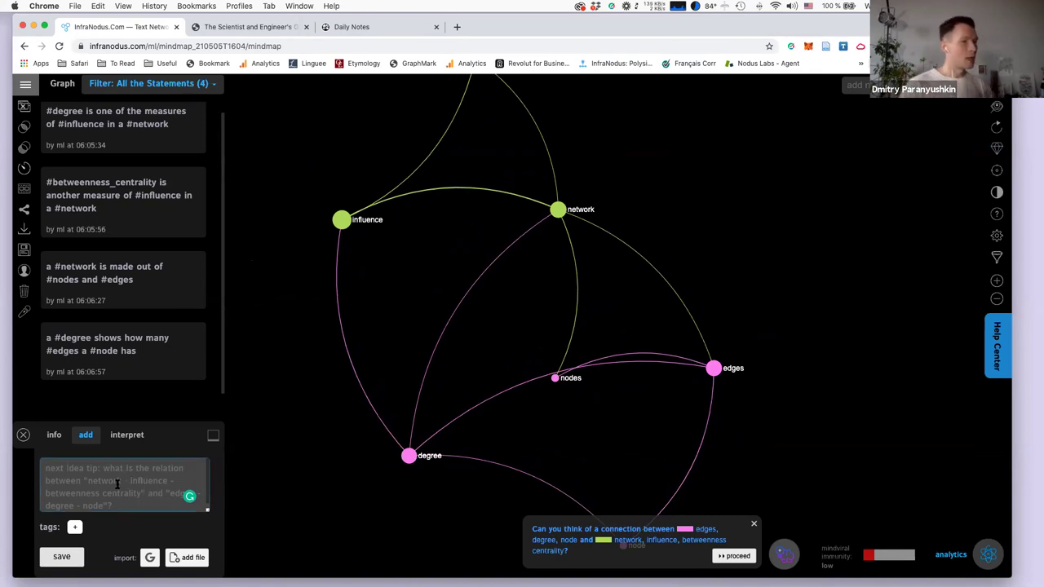
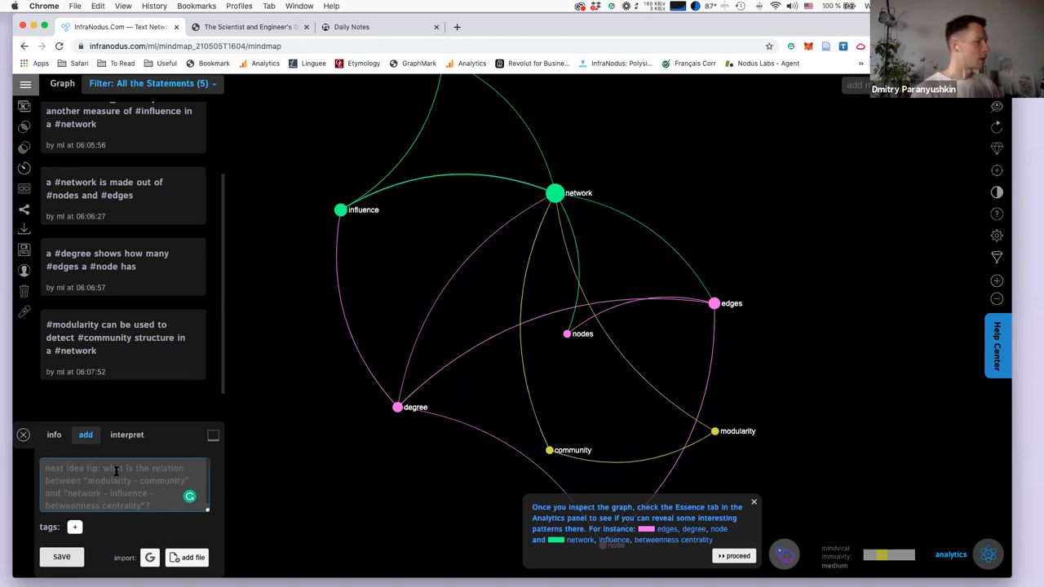
# Add and save the statement "if #modularity is high, the #network is #diverse (it has a #diverse #community structure)".
pyautogui.write('if')
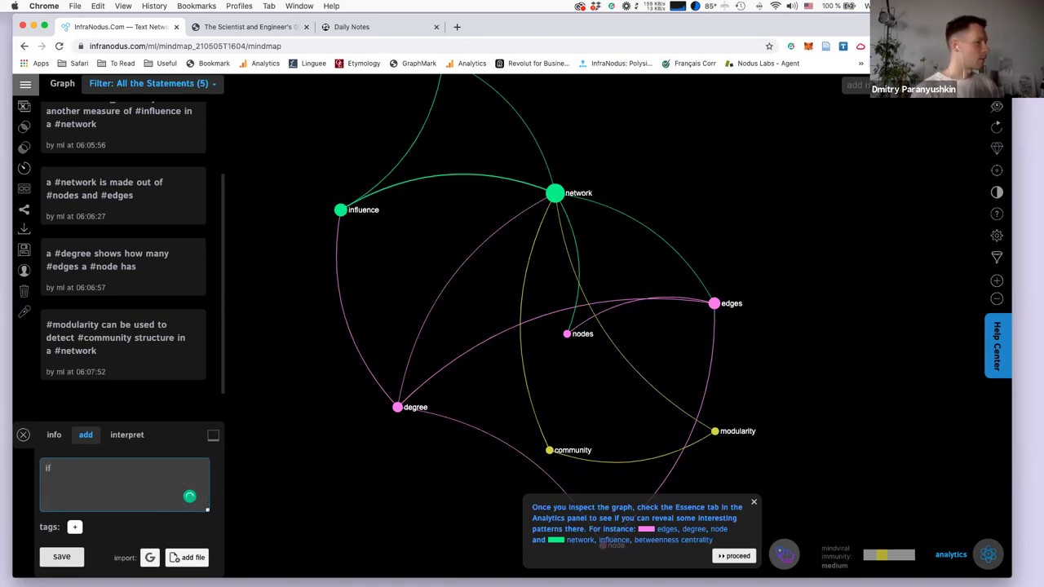
pyautogui.write(' #modularity is #hi')
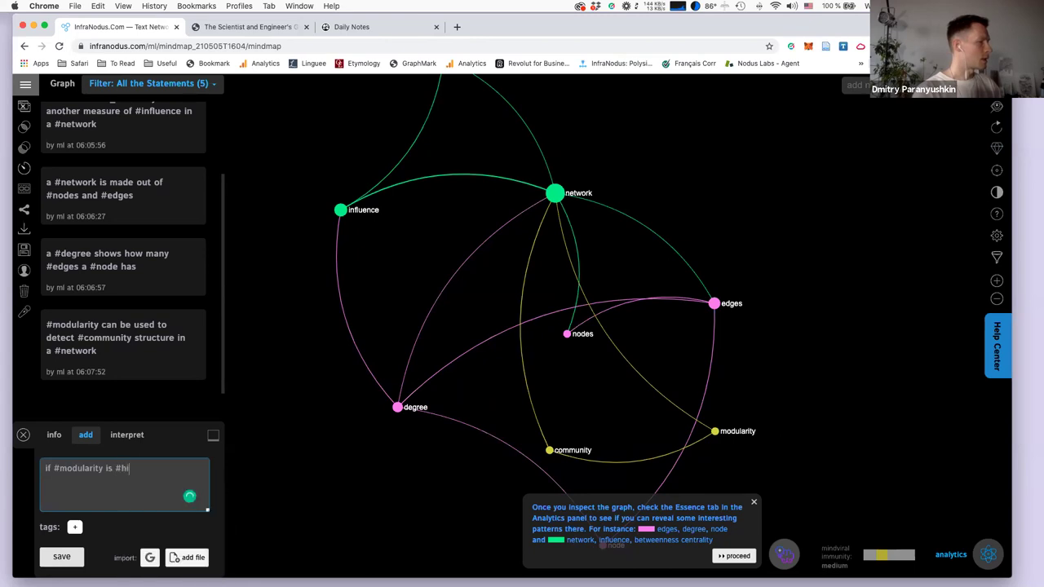
pyautogui.press('BackSpace')
pyautogui.write('high, the')
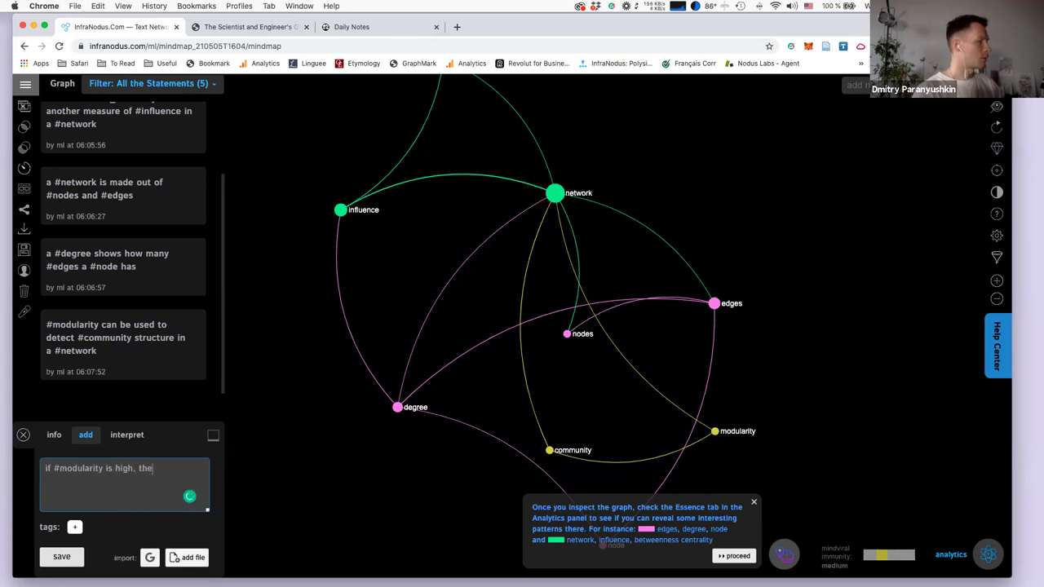
pyautogui.write(' #network is #d')
pyautogui.write('iversi')
pyautogui.write(' (it h')
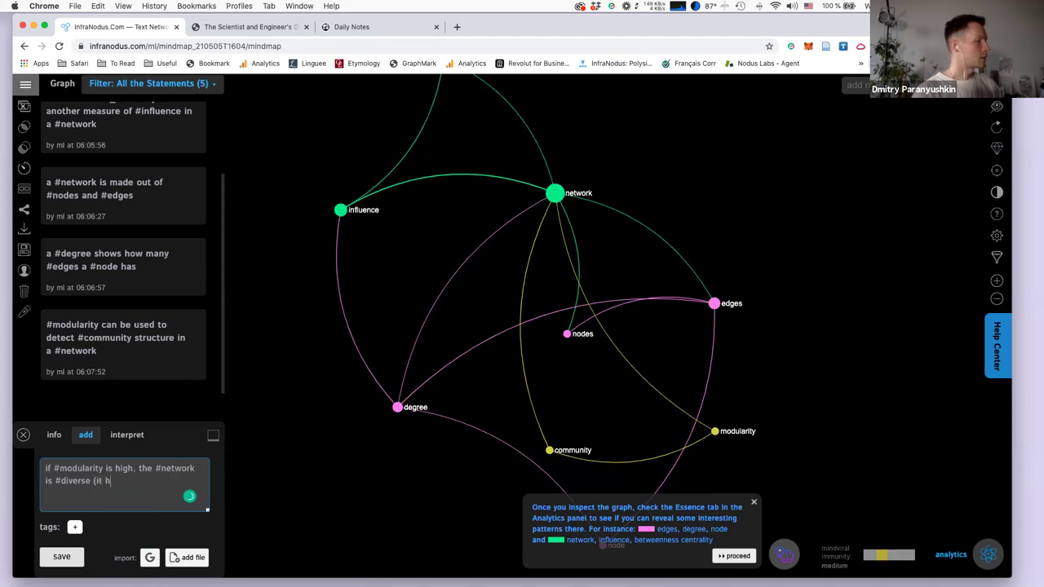
pyautogui.write('as a #diverse ')
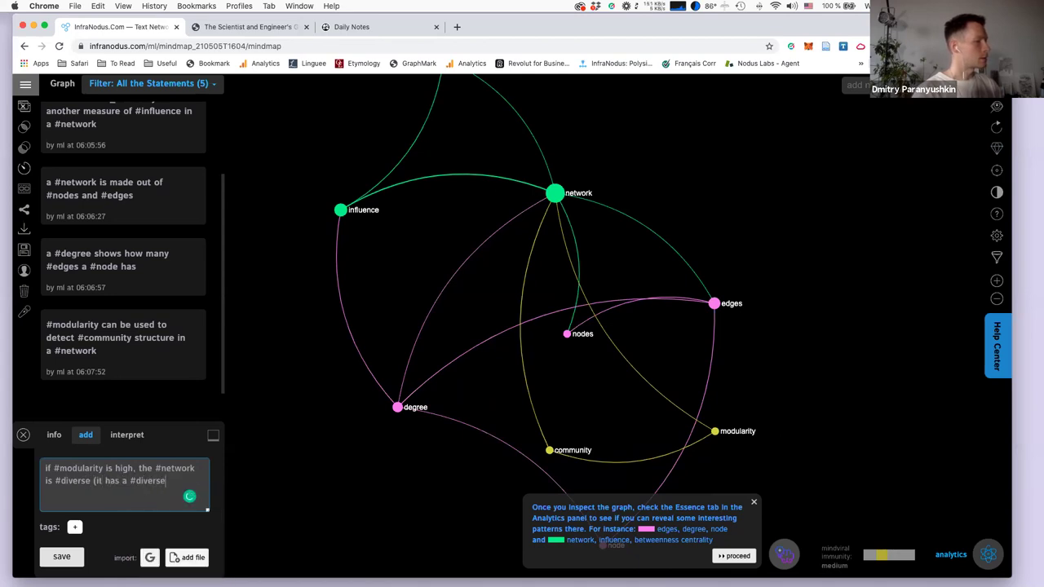
pyautogui.write('#community str')
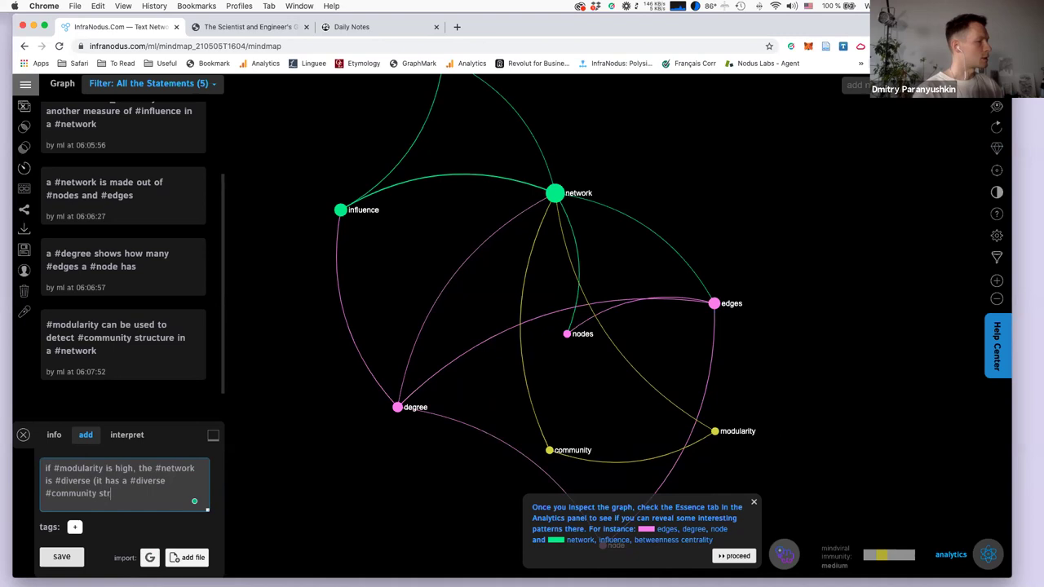
pyautogui.write('ucture)')
pyautogui.click(61, 556)
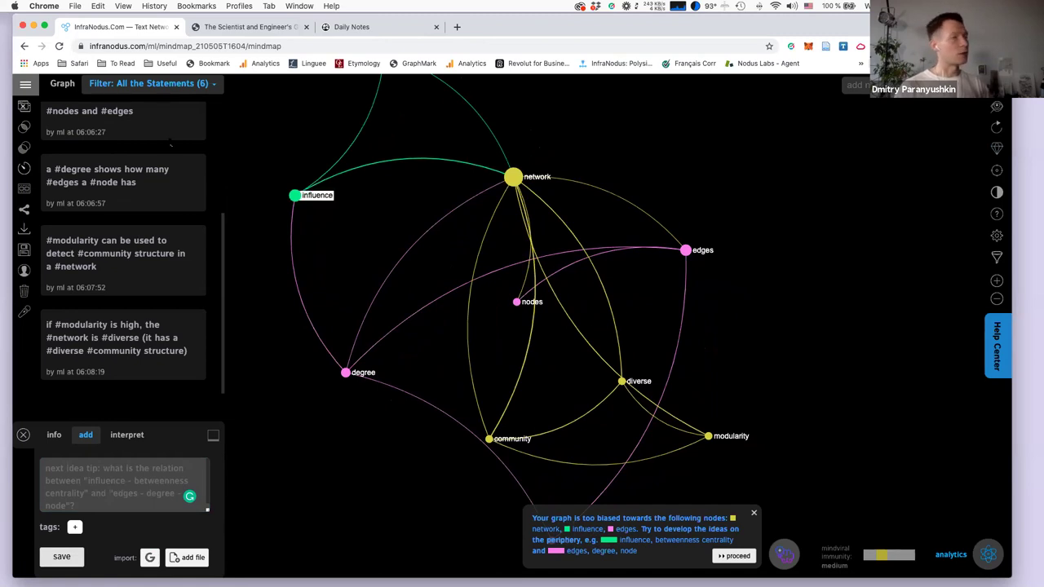
# Open the network_science_example graph and inspect the connections of its "betweenness centrality" node.
pyautogui.click(25, 84)
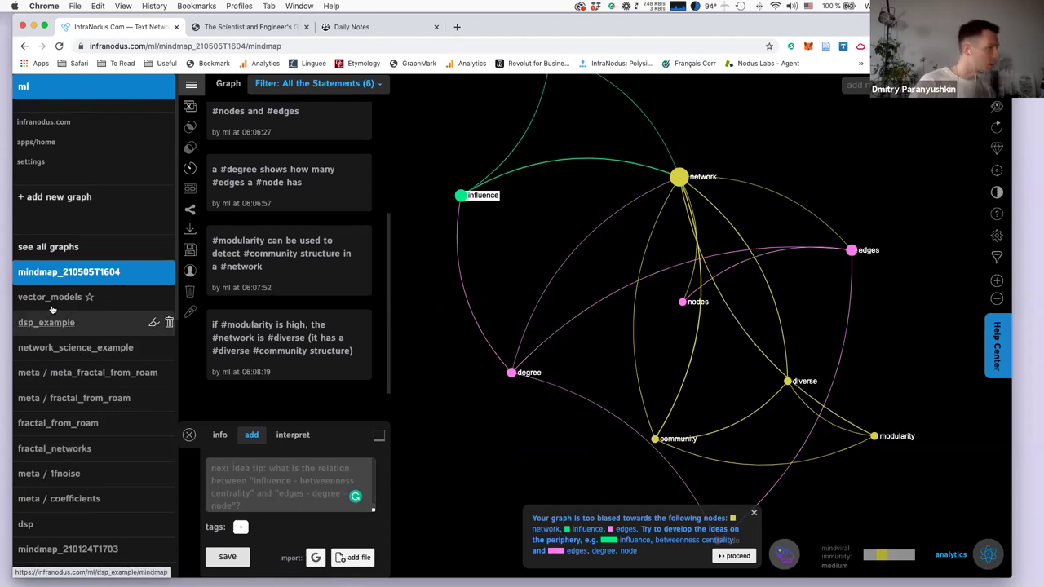
pyautogui.click(59, 349)
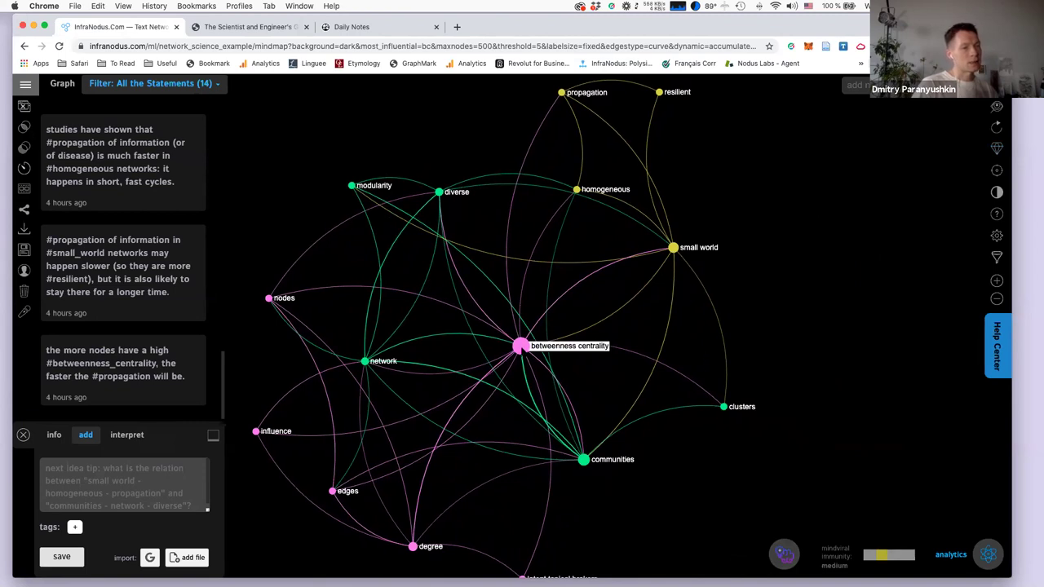
pyautogui.click(520, 346)
pyautogui.click(520, 347)
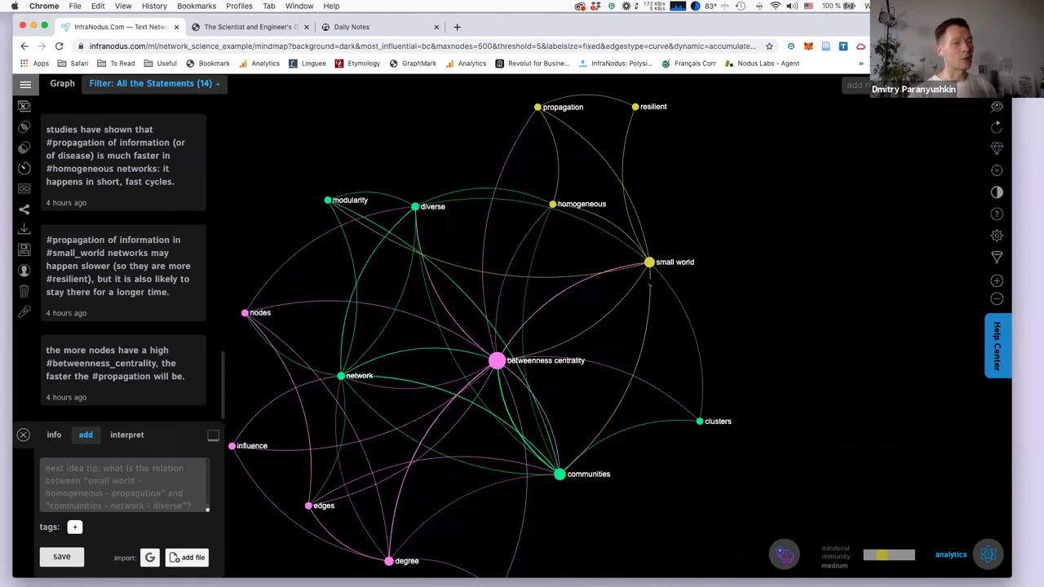
# Examine the statements and connections of the "small world", "resilient", "propagation" and "degree" nodes one after another, clearing the selection at the end.
pyautogui.click(650, 262)
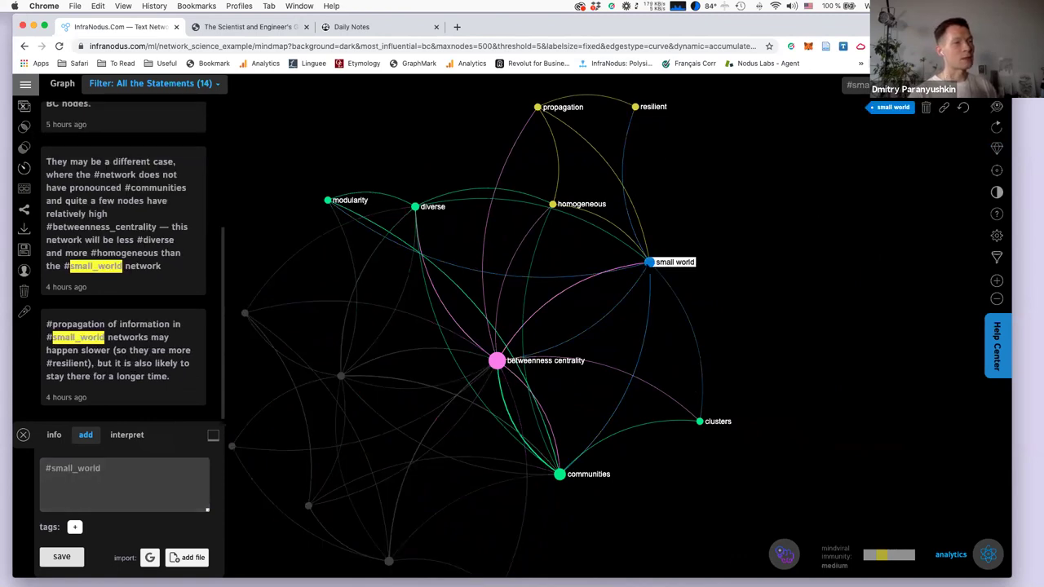
pyautogui.click(635, 107)
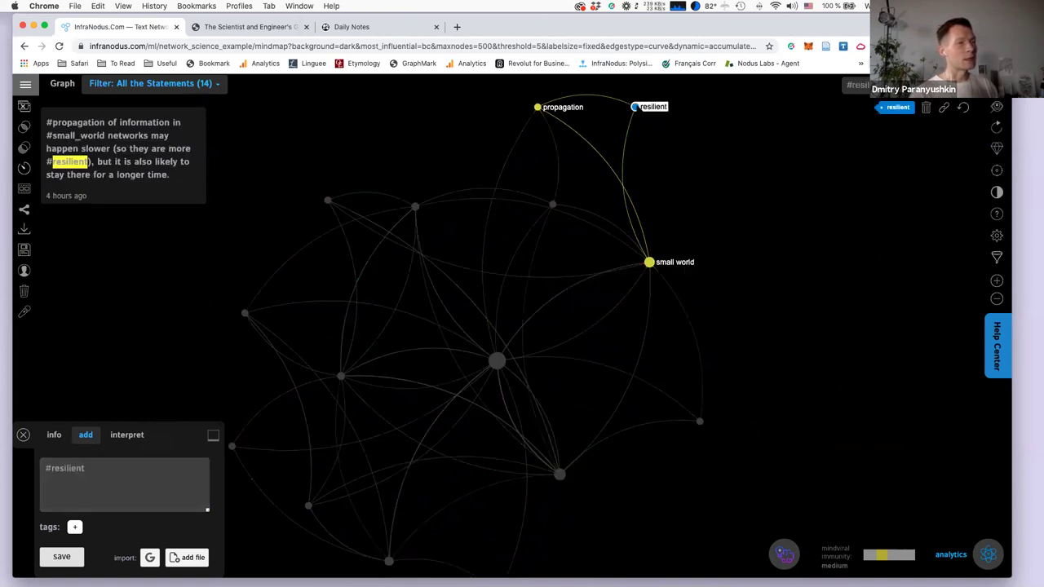
pyautogui.click(635, 107)
pyautogui.click(538, 107)
pyautogui.click(537, 106)
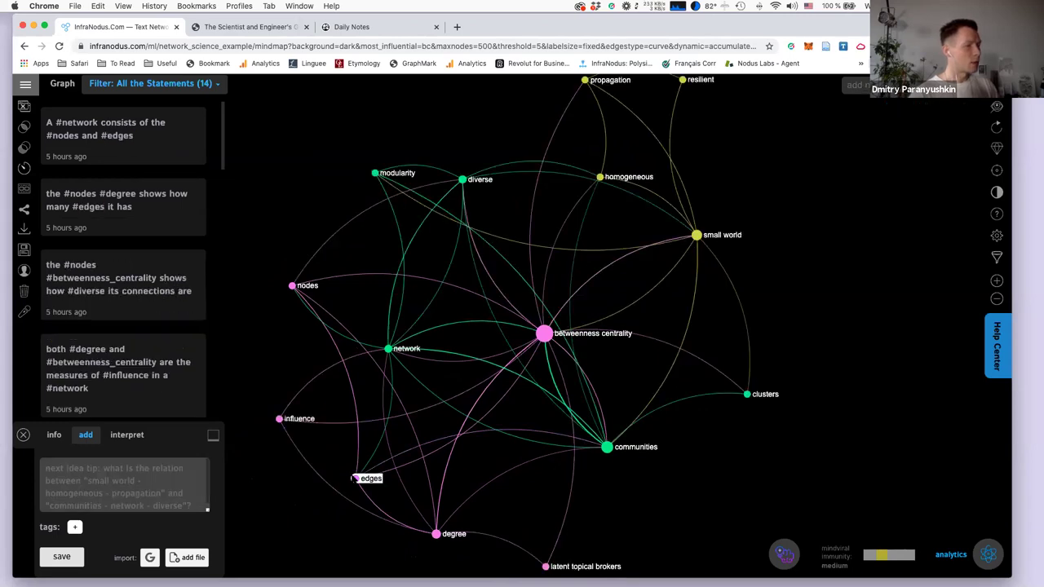
pyautogui.click(436, 535)
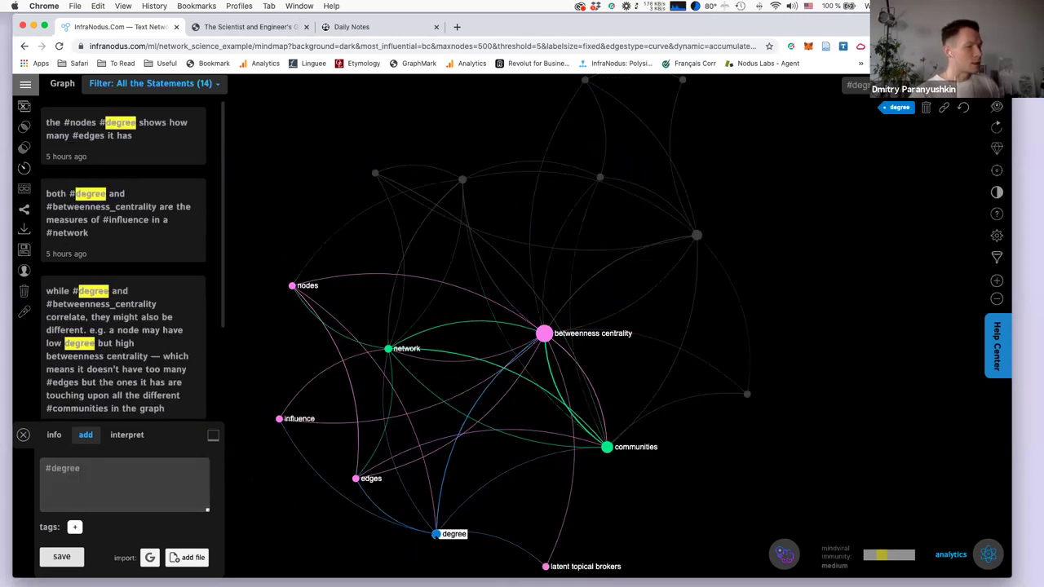
pyautogui.click(437, 534)
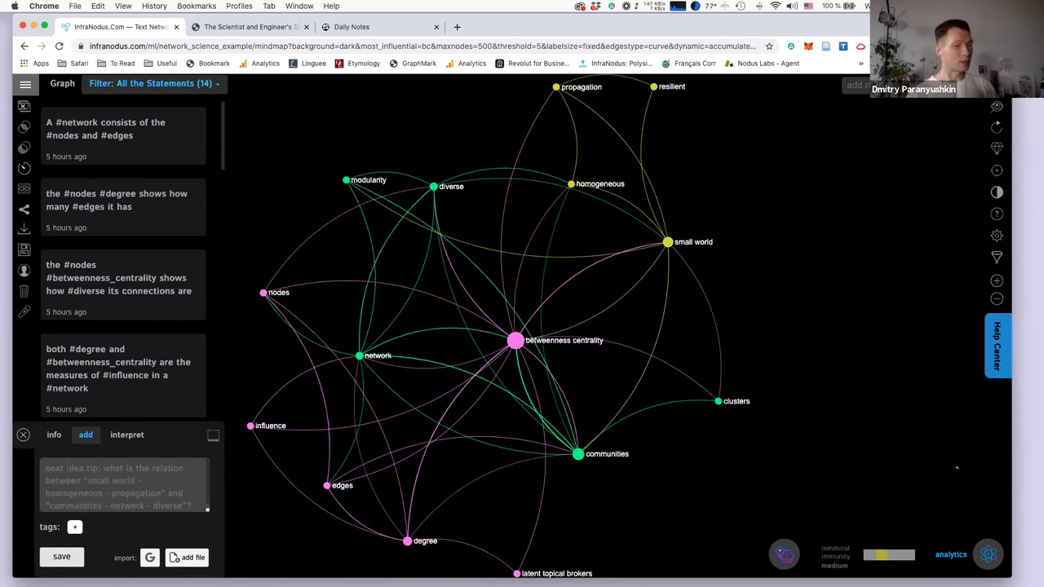
# Open the graph analytics and view each of the three main topical groups on its own in the graph.
pyautogui.click(988, 556)
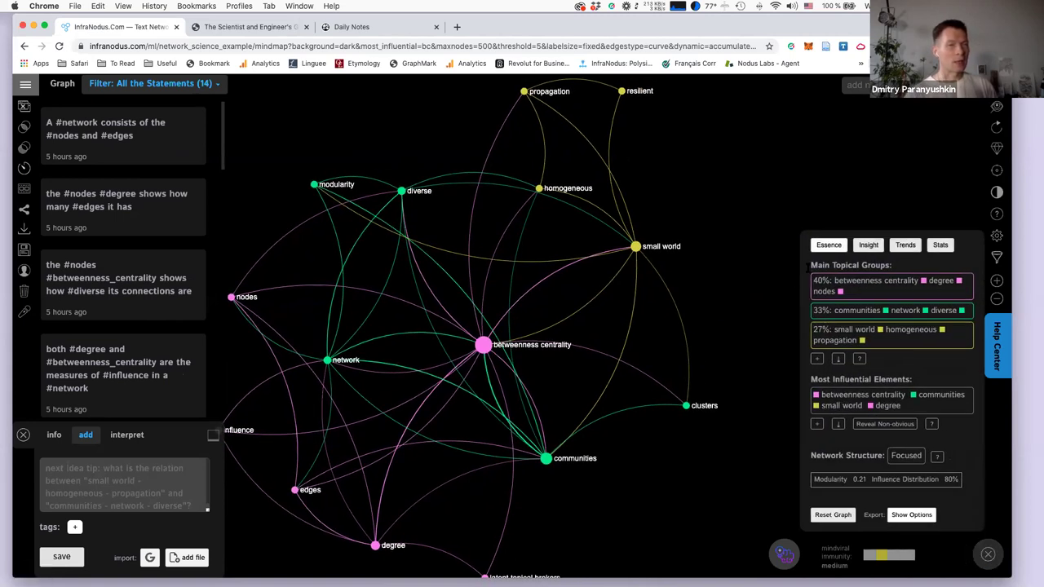
pyautogui.click(988, 555)
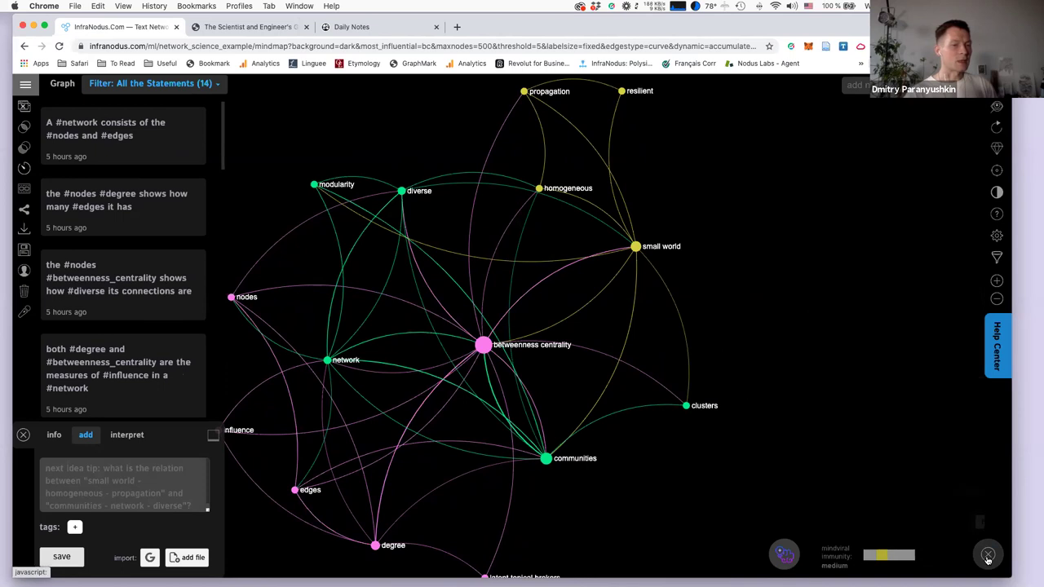
pyautogui.click(988, 558)
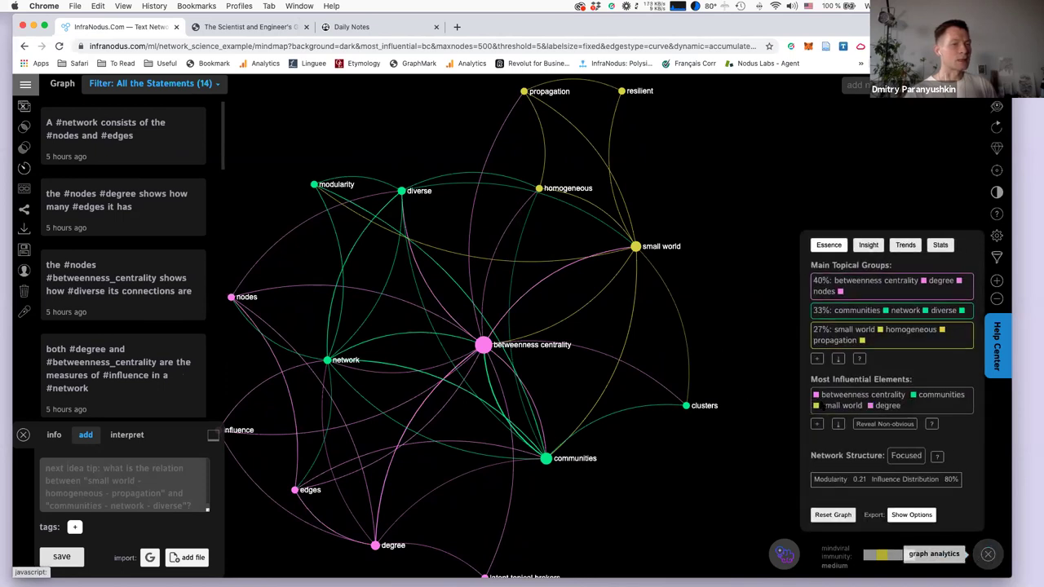
pyautogui.click(877, 292)
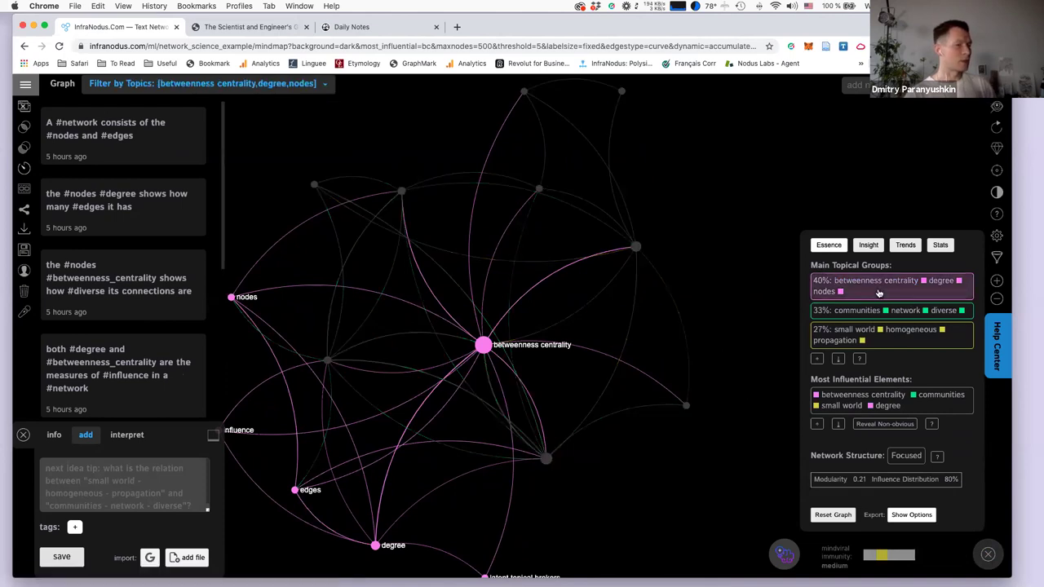
pyautogui.click(878, 293)
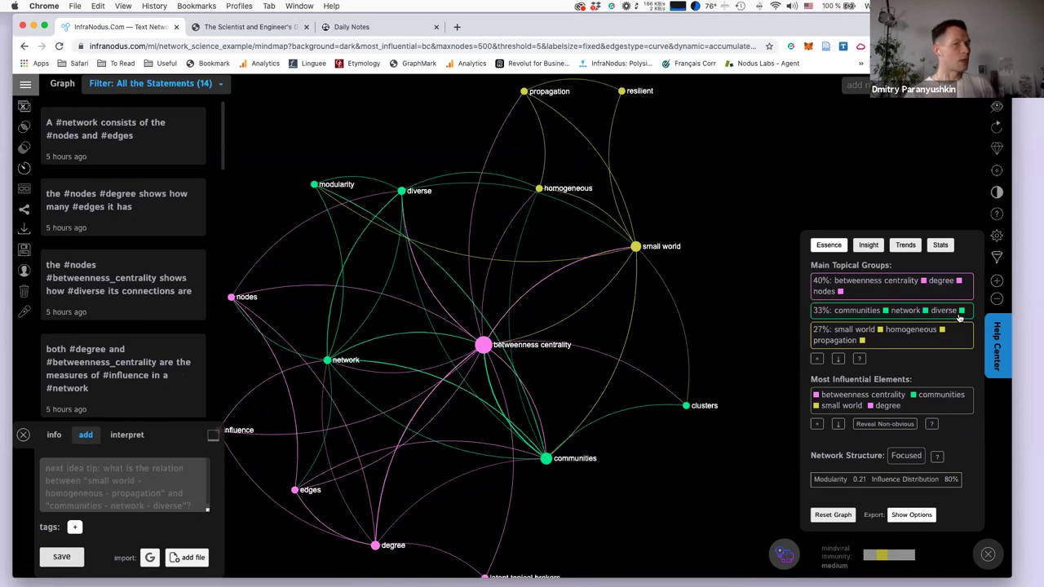
pyautogui.click(967, 314)
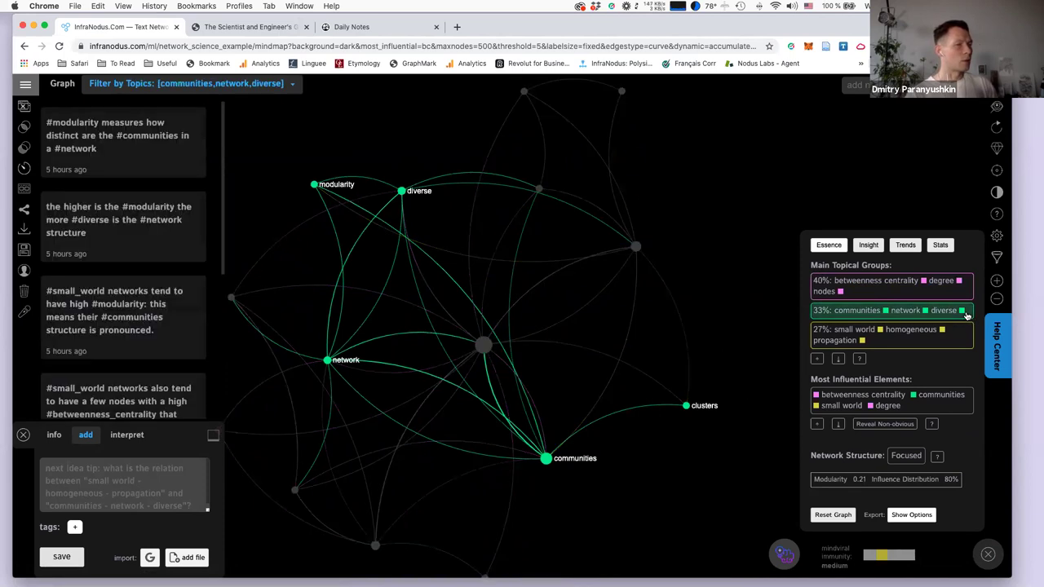
pyautogui.click(967, 314)
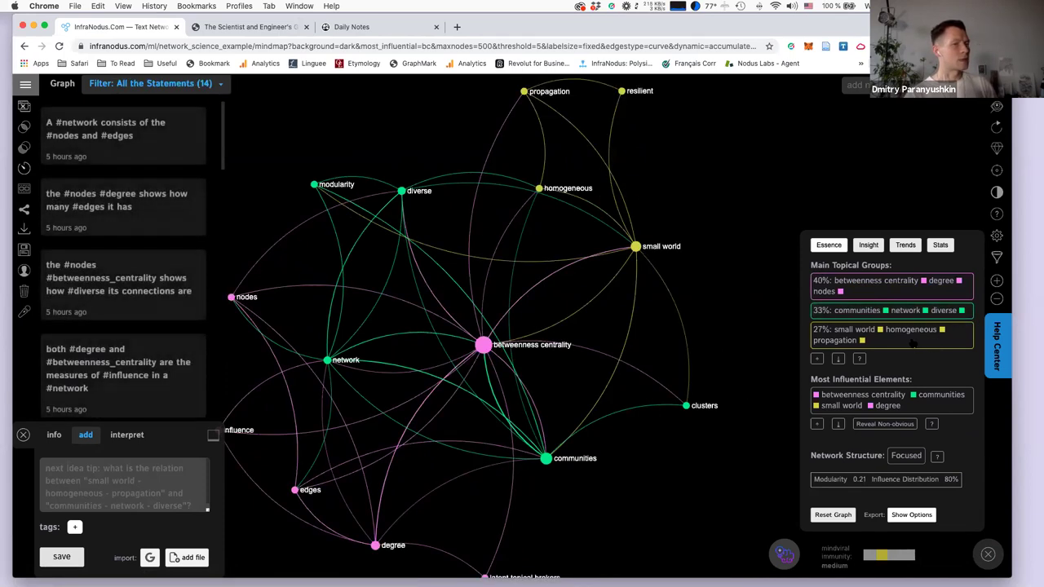
pyautogui.click(913, 344)
pyautogui.click(914, 343)
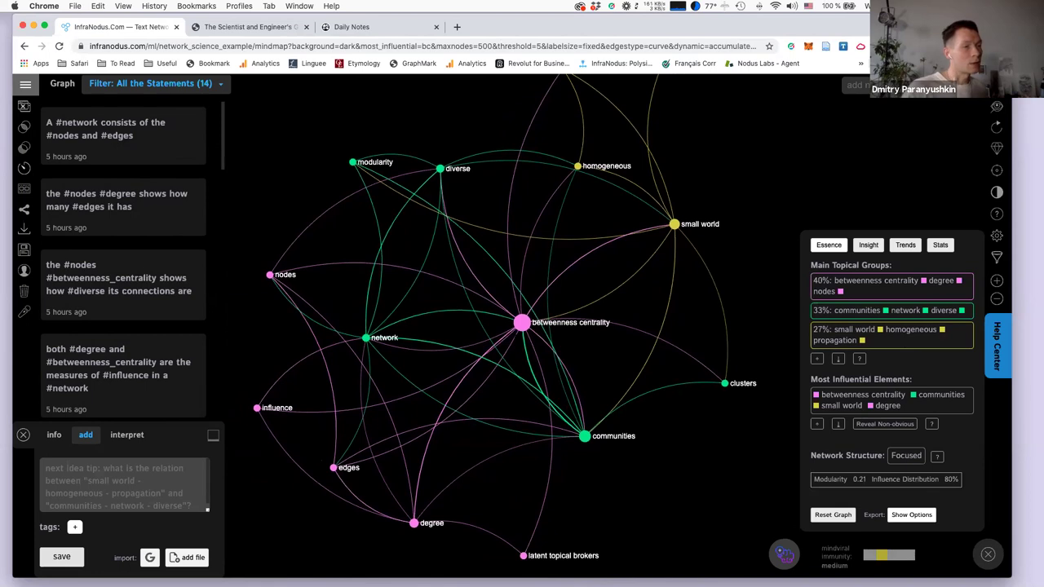
# Inspect the connections of the influential "betweenness centrality" and "communities" nodes and clear the selection.
pyautogui.click(521, 323)
pyautogui.click(521, 323)
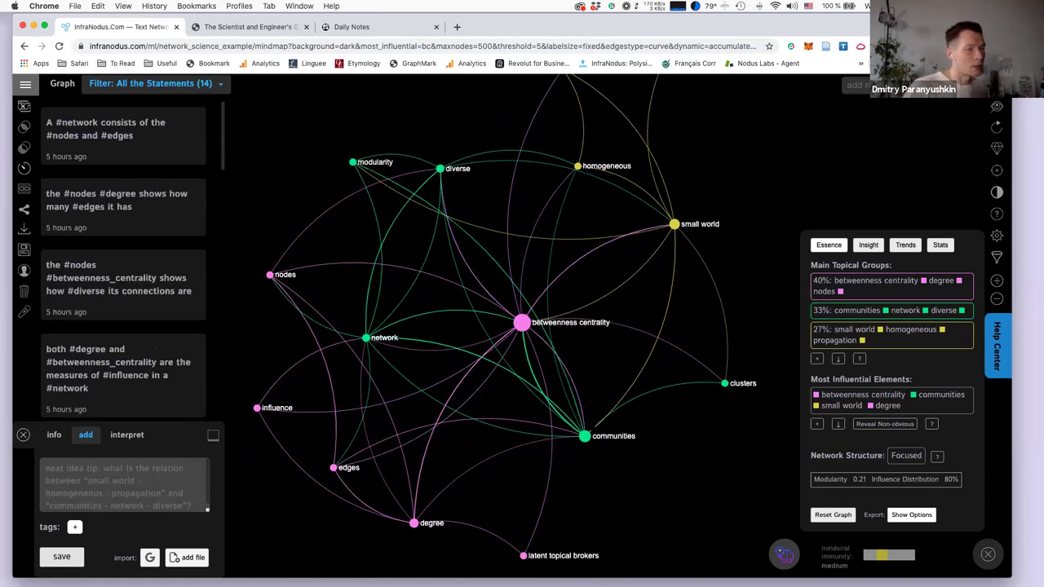
pyautogui.click(584, 435)
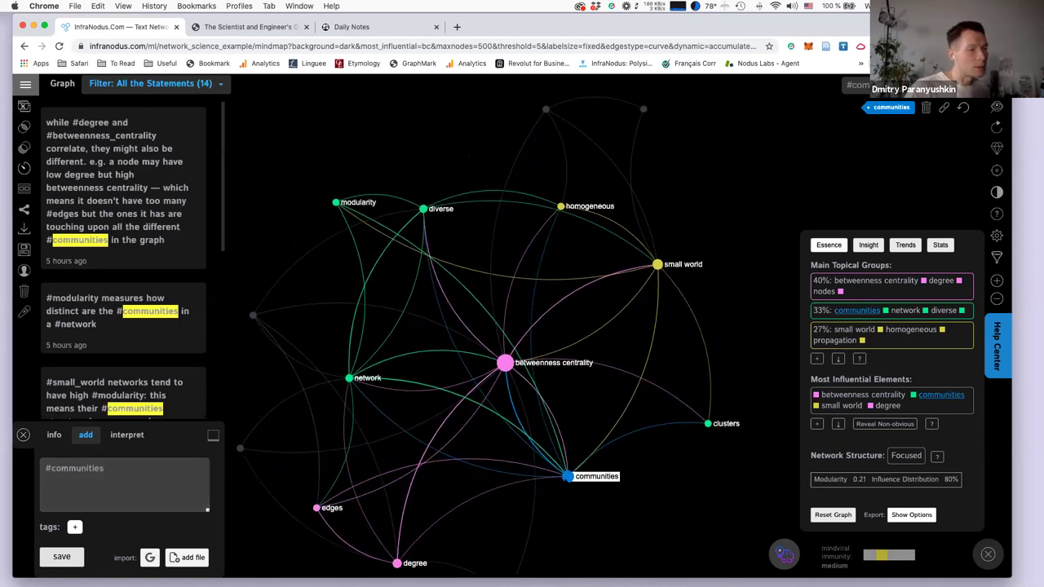
pyautogui.click(594, 476)
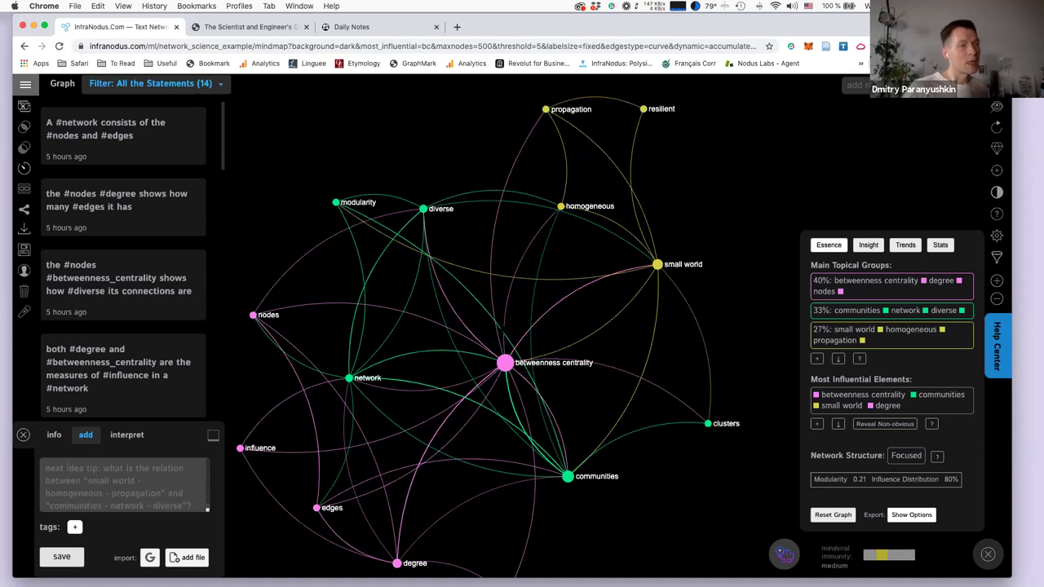
# Reveal the structural gap between the "small world, homogeneous, propagation" and "communities, network, diverse" topics in the graph insights, and hide it again.
pyautogui.click(867, 247)
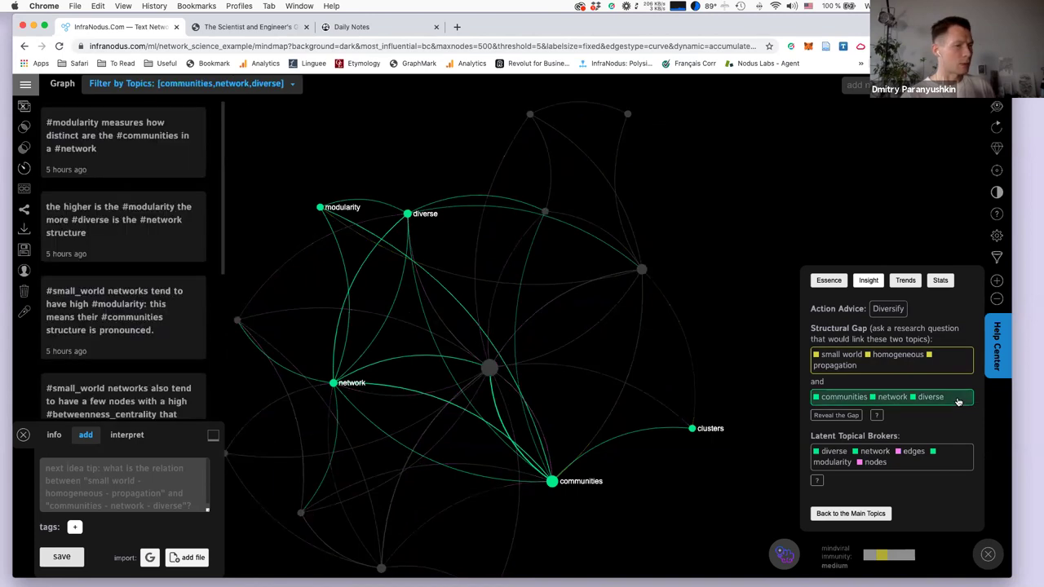
pyautogui.click(836, 415)
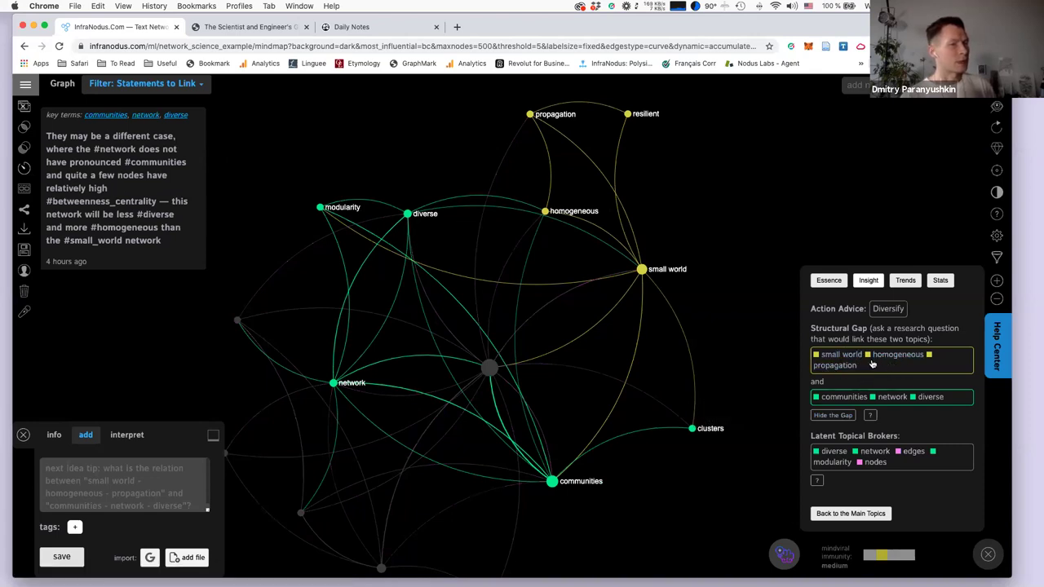
pyautogui.click(849, 415)
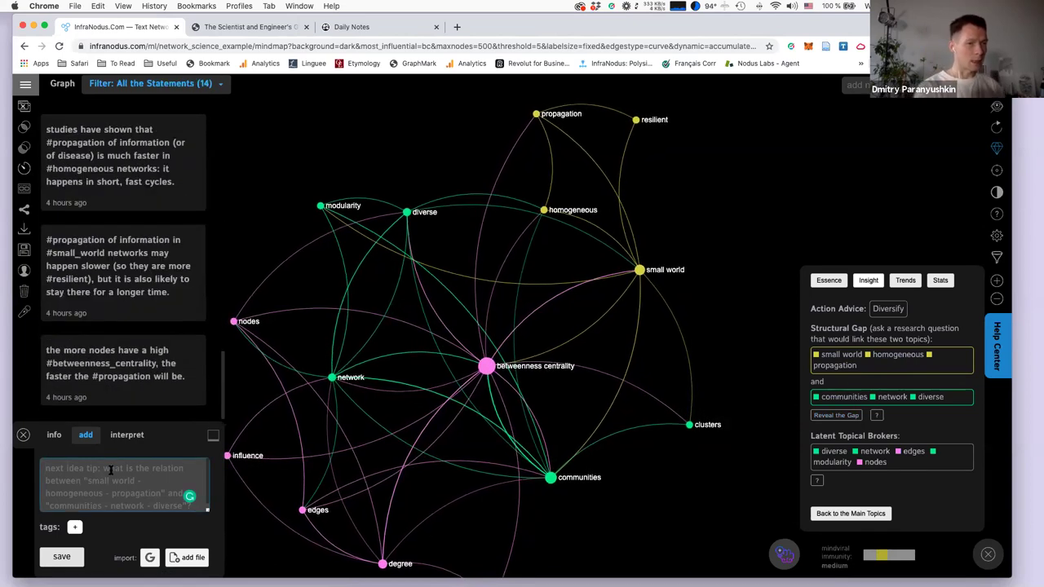
# Add the statement "if a #network has many distinct #communities then it has a #diverse structure. most #small_world networks will have pronounced #communities".
pyautogui.write('if a ')
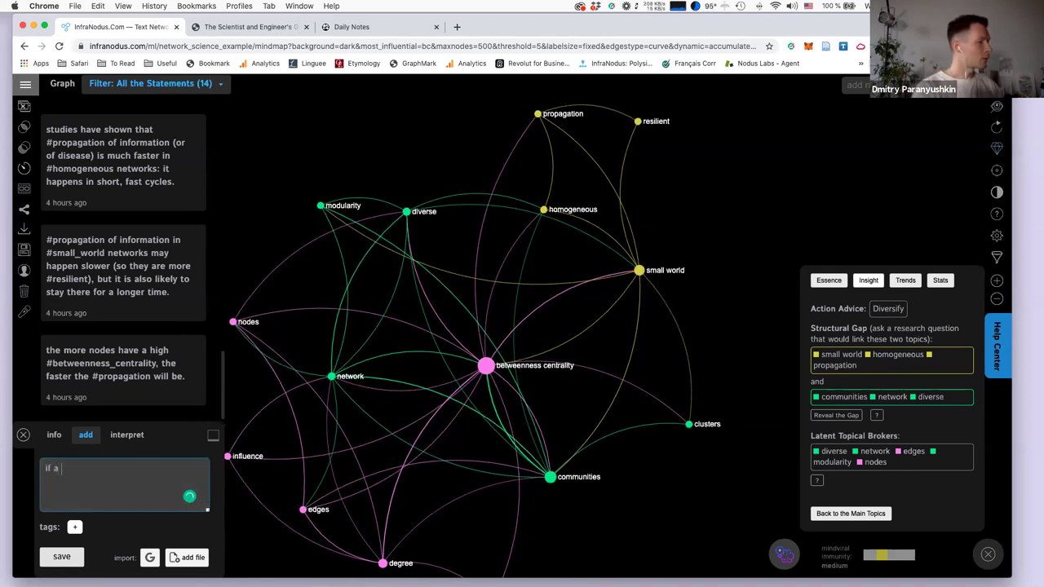
pyautogui.write('#network has')
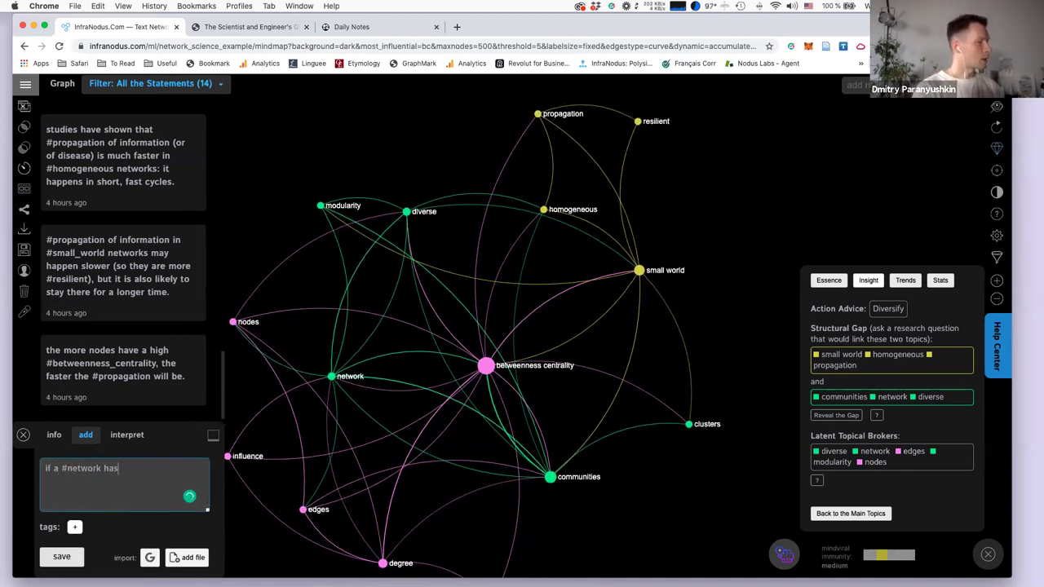
pyautogui.write(' many')
pyautogui.write('disti')
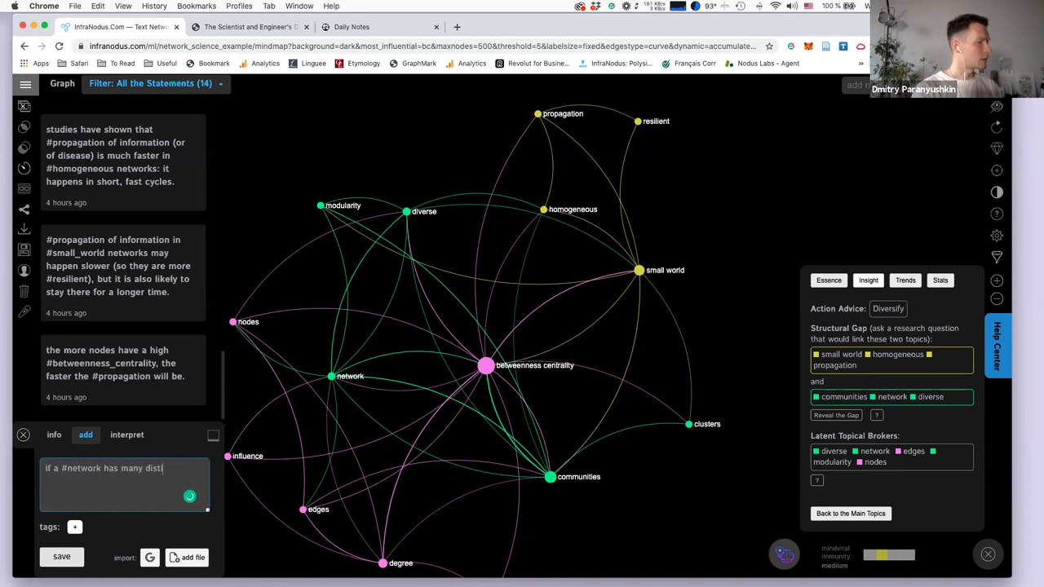
pyautogui.write('nct #communities ')
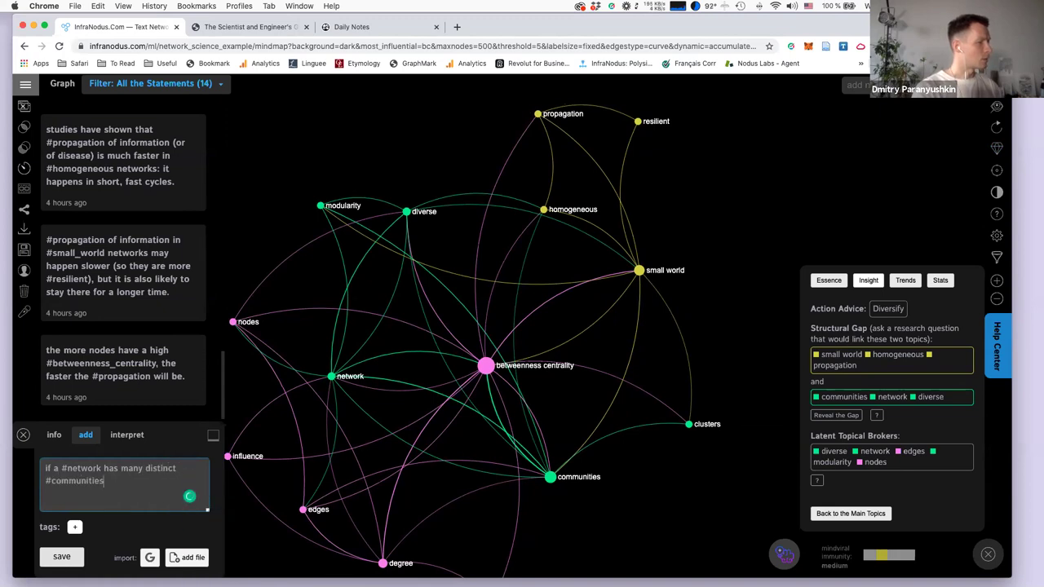
pyautogui.write('then ')
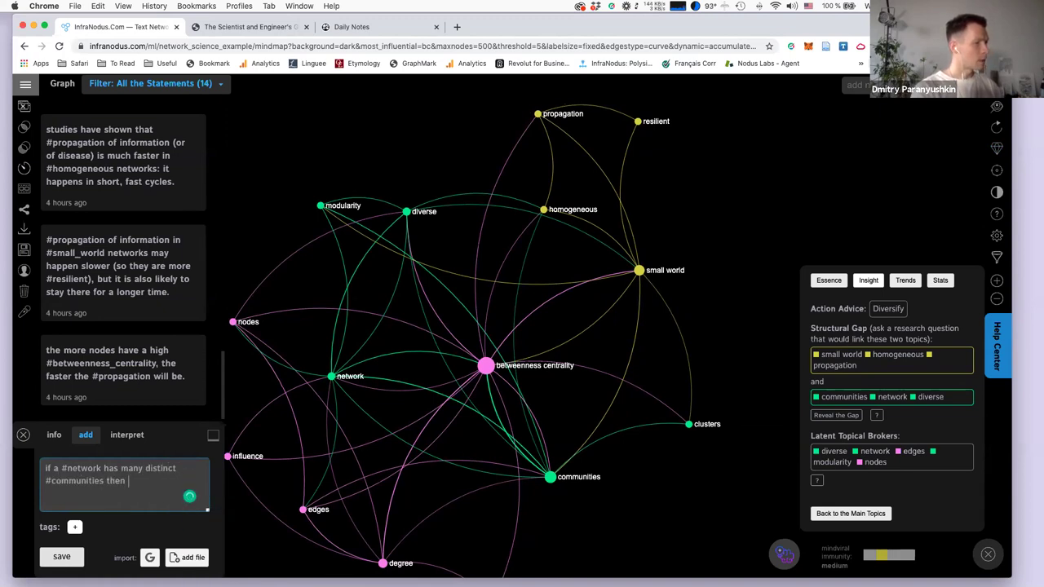
pyautogui.write('it has a ')
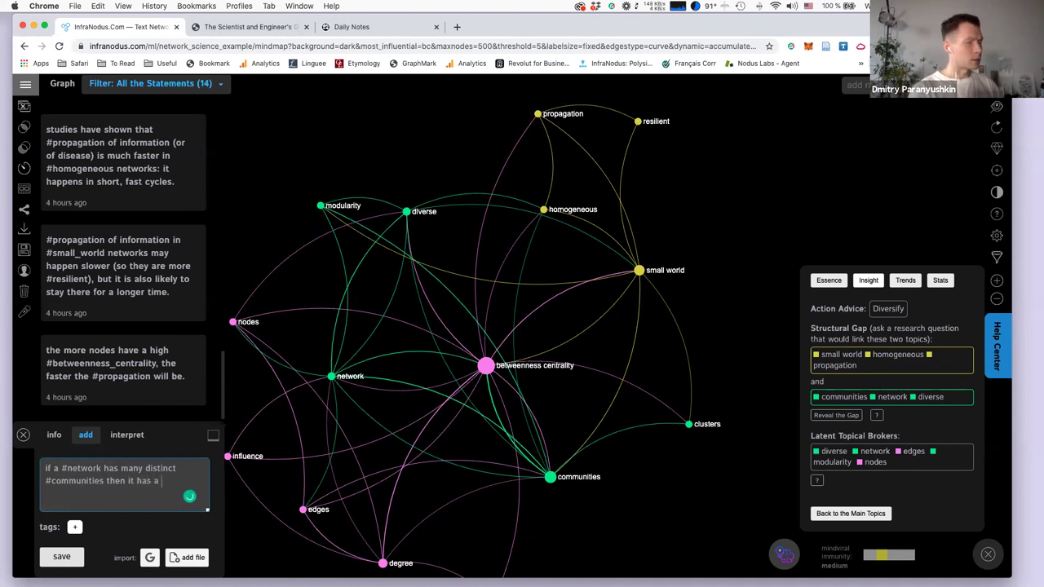
pyautogui.write('#diverse stru')
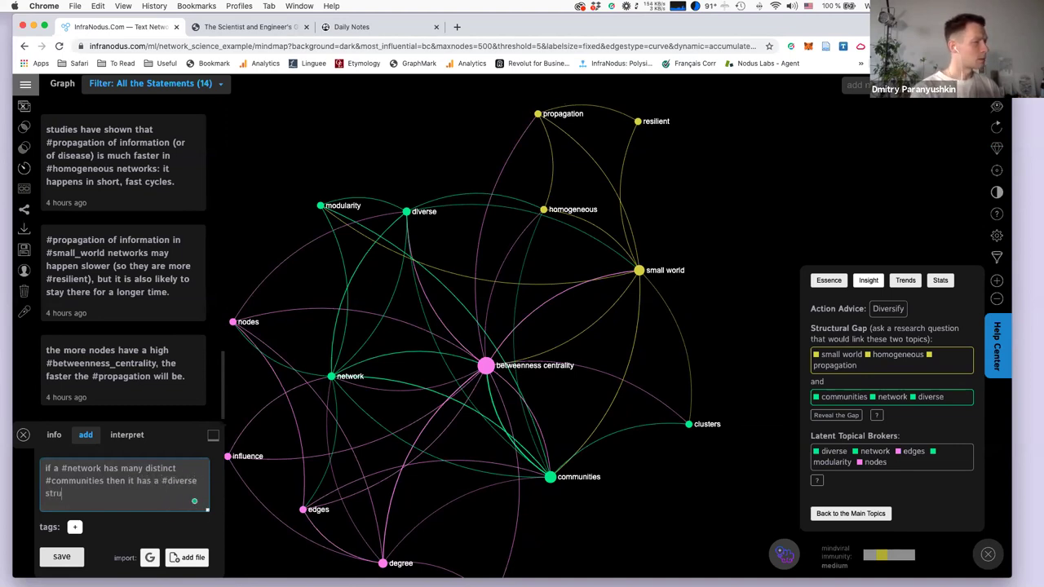
pyautogui.write('cture. most #s')
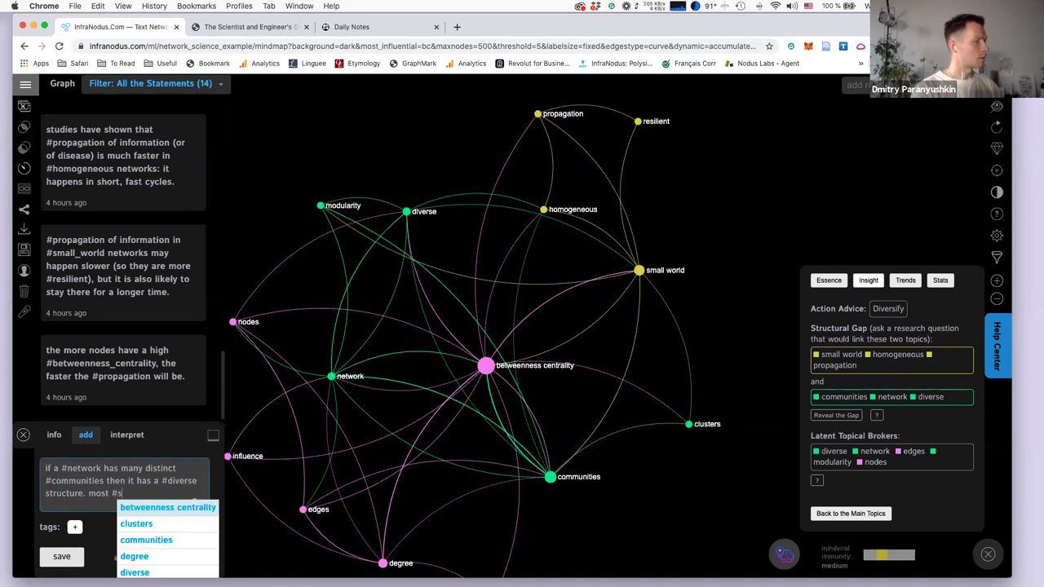
pyautogui.write('mall_world n')
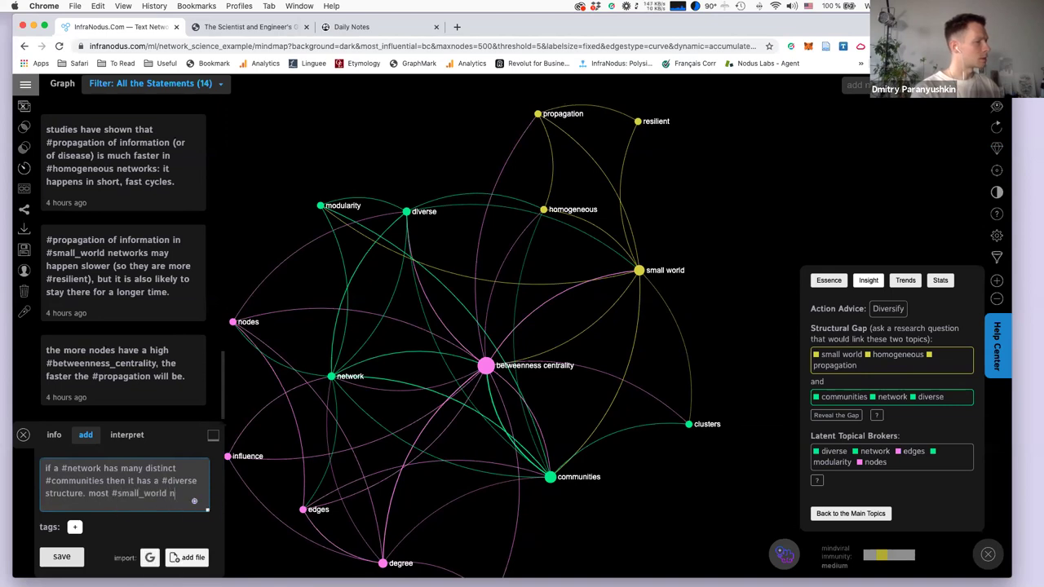
pyautogui.write('etworks will have ')
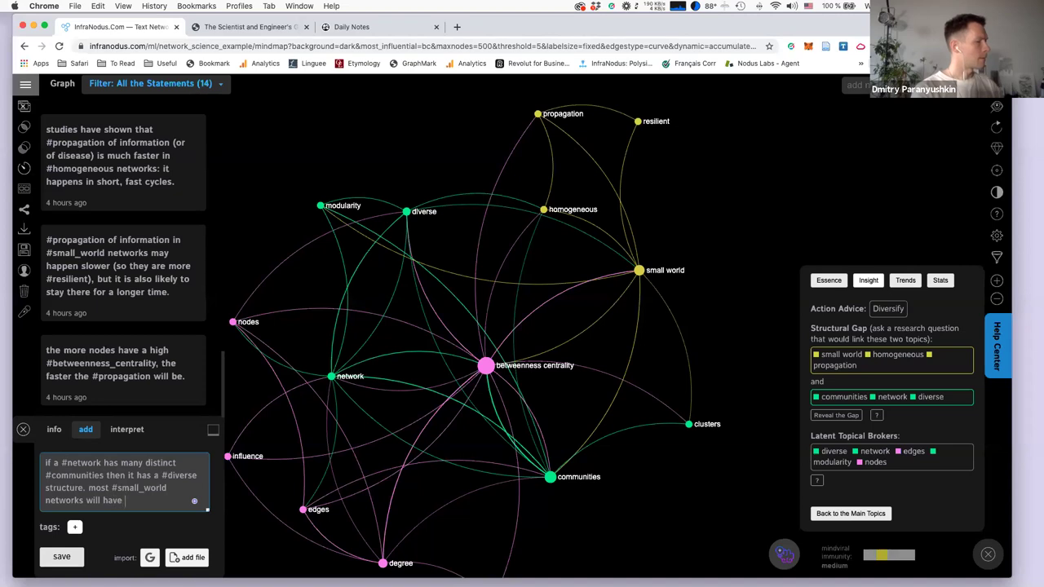
pyautogui.write('pronounced #comm')
pyautogui.press('Return')
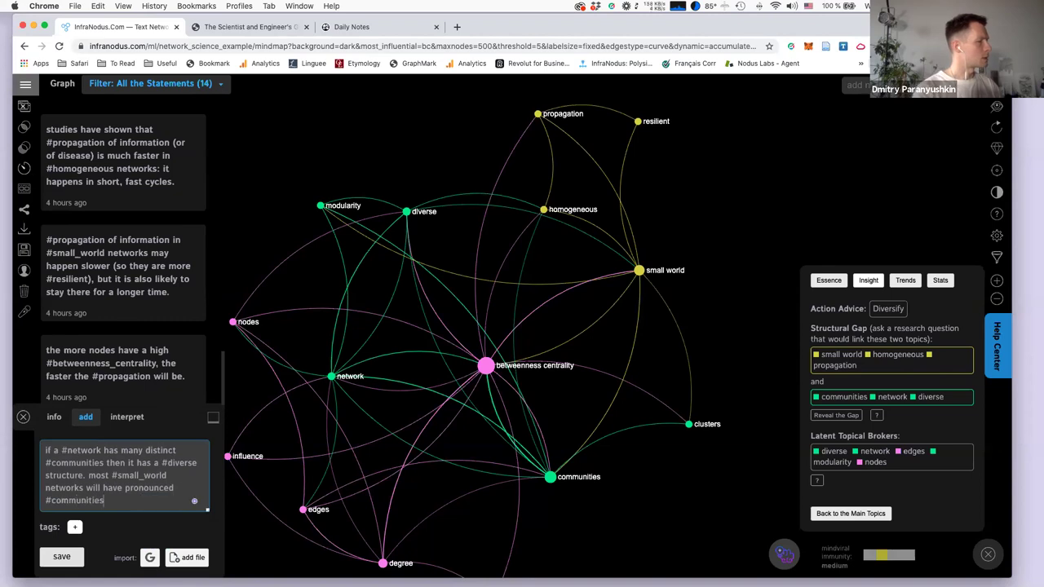
pyautogui.click(58, 556)
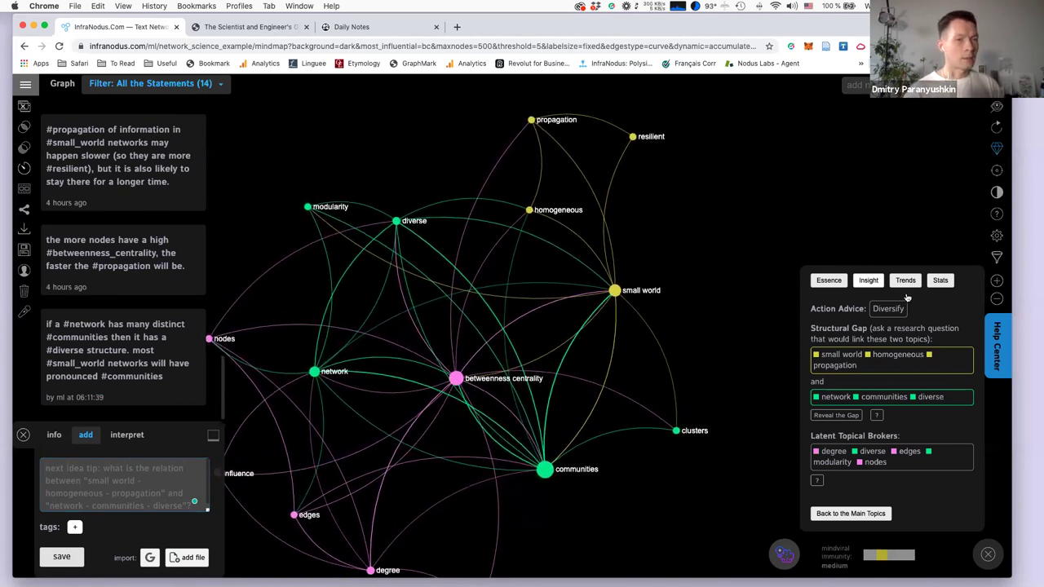
# View the essence of the graph analytics and read through the assistant's advice on developing the graph.
pyautogui.click(817, 281)
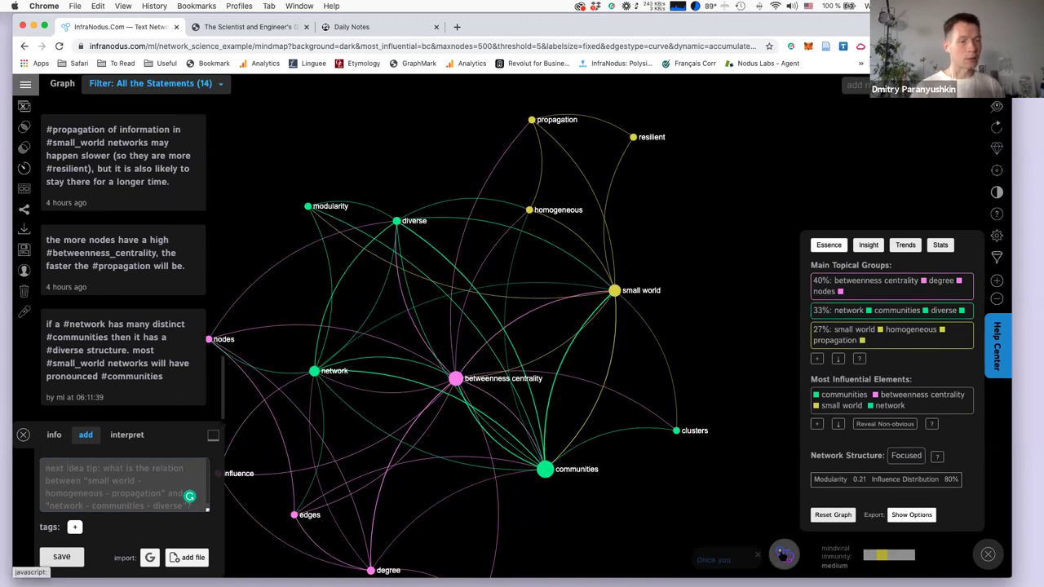
pyautogui.click(781, 555)
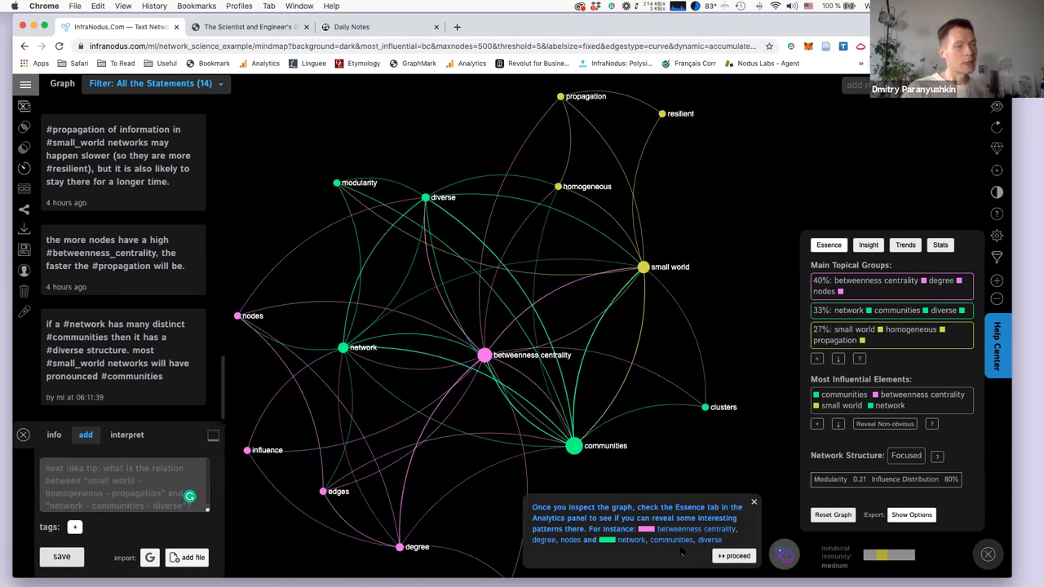
pyautogui.click(791, 554)
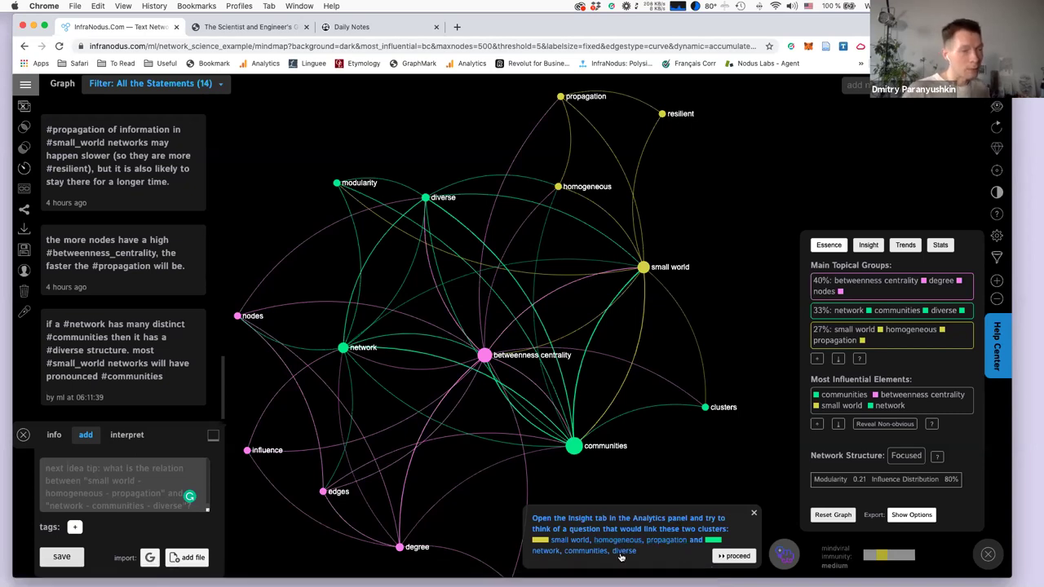
pyautogui.click(734, 556)
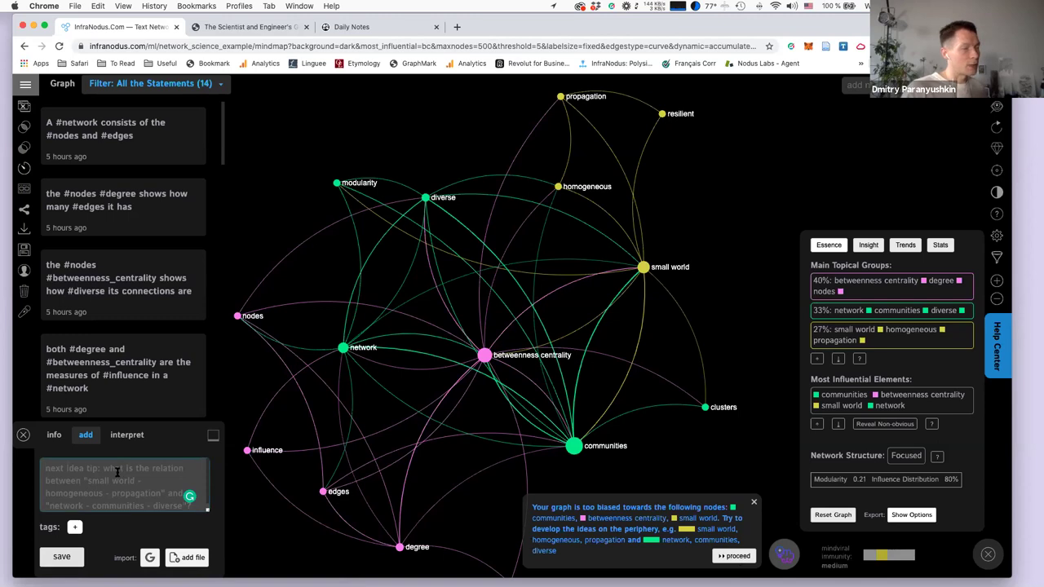
pyautogui.click(88, 475)
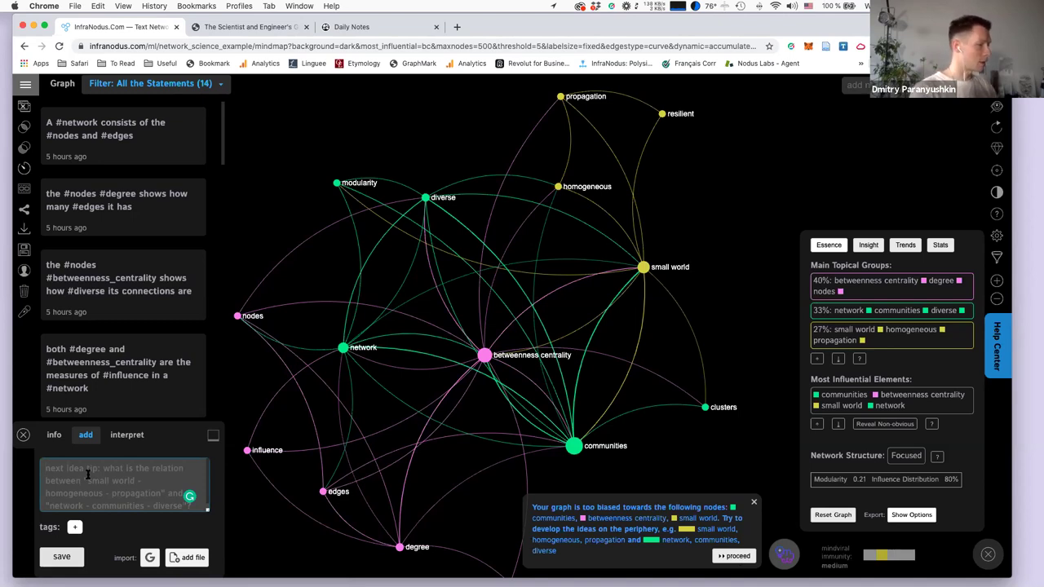
pyautogui.write('scale-')
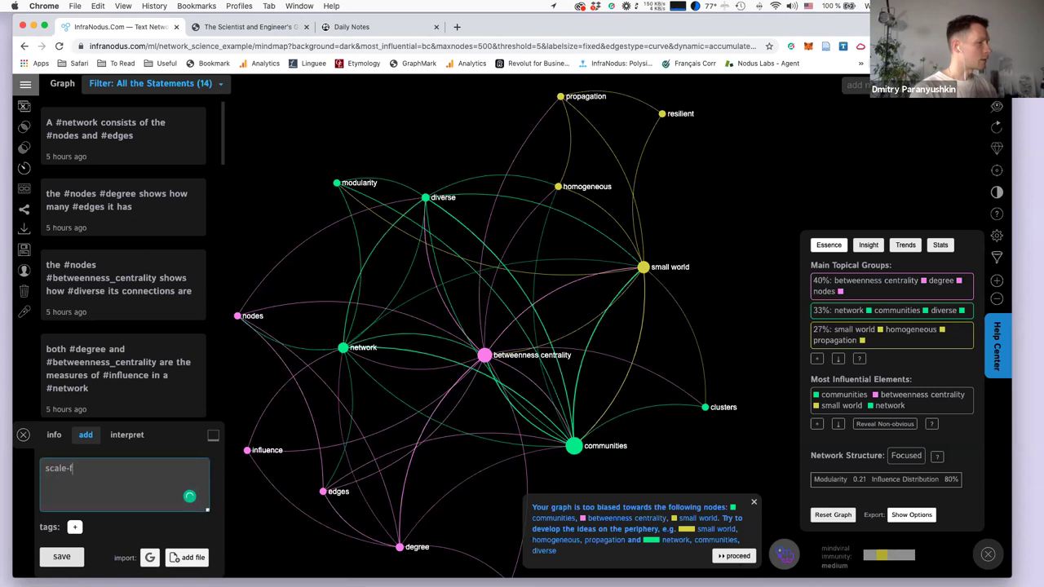
pyautogui.write('freee')
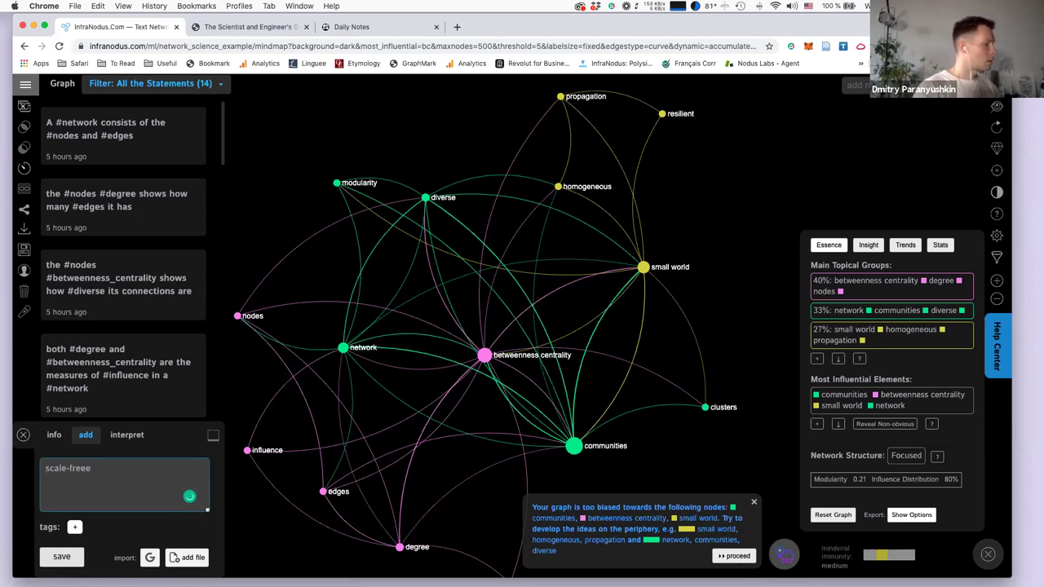
pyautogui.press('super+a')
pyautogui.press('BackSpace')
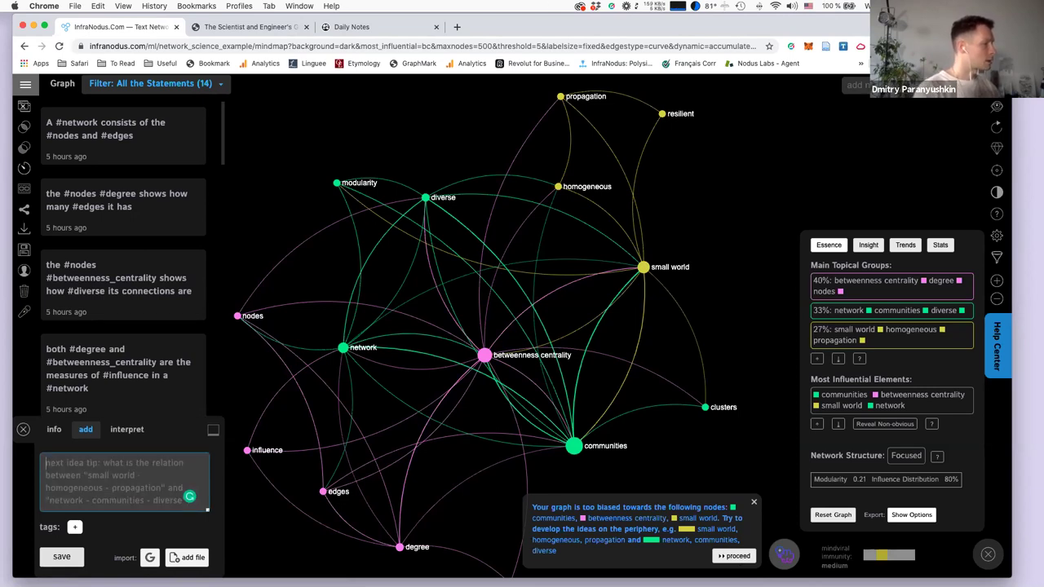
# Add the statement "most #small_world neworks are #scale_free, we can use #powerlaw detection to see the type of the network".
pyautogui.write('most')
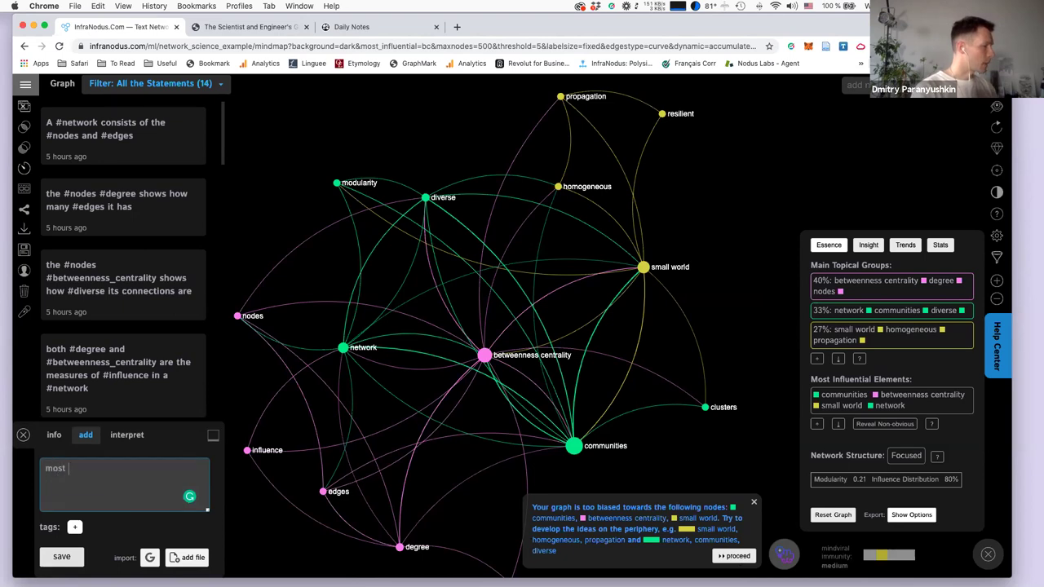
pyautogui.write(' #small_world')
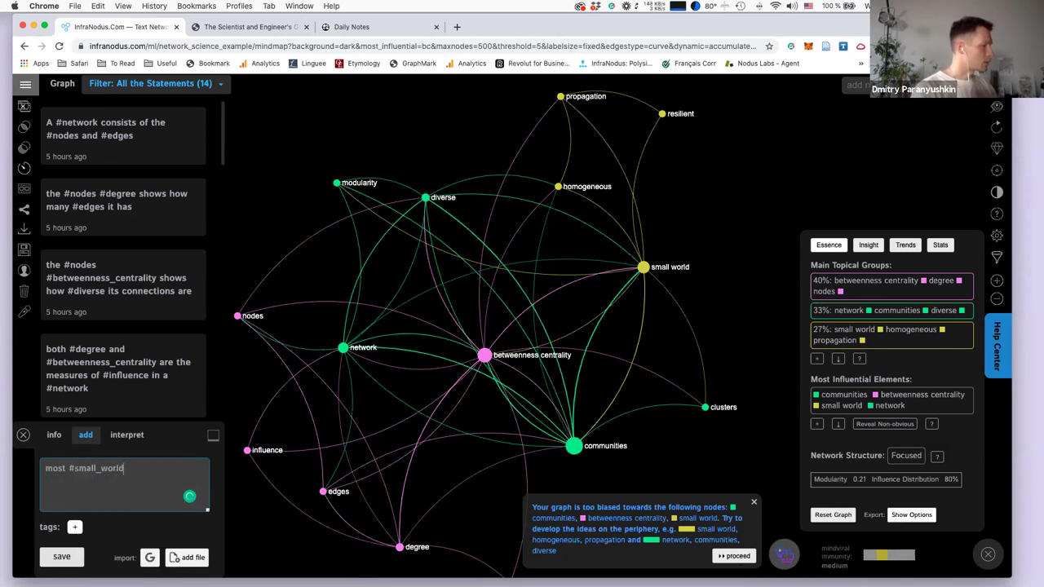
pyautogui.write(' neworks are')
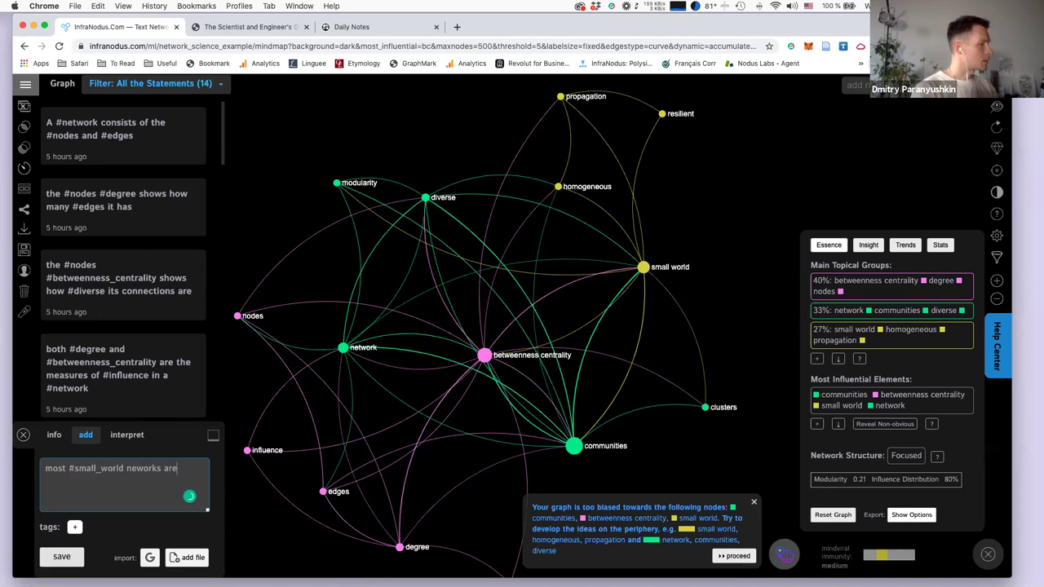
pyautogui.write(' #scale_free, we can use #')
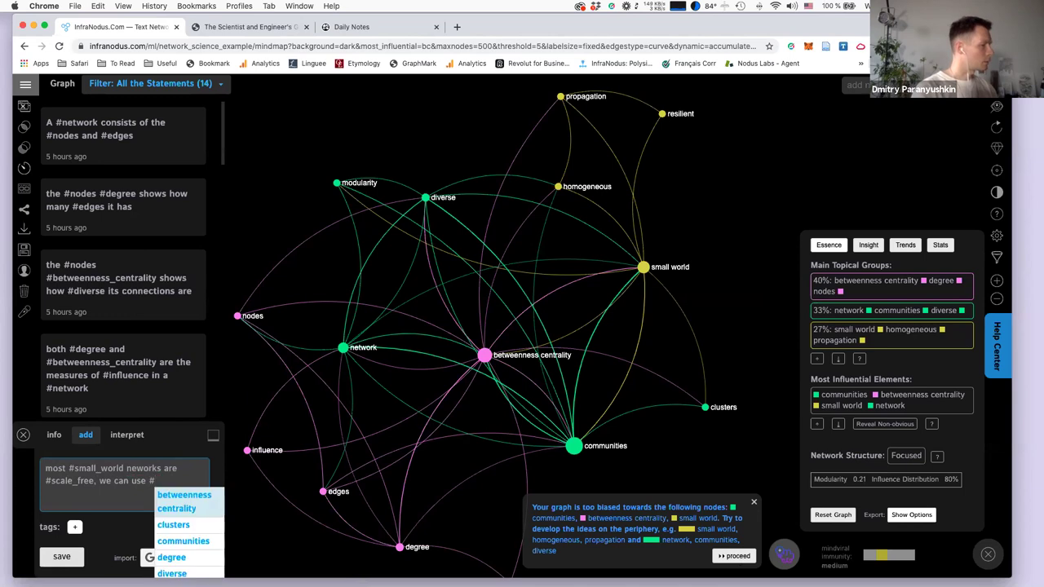
pyautogui.write('power')
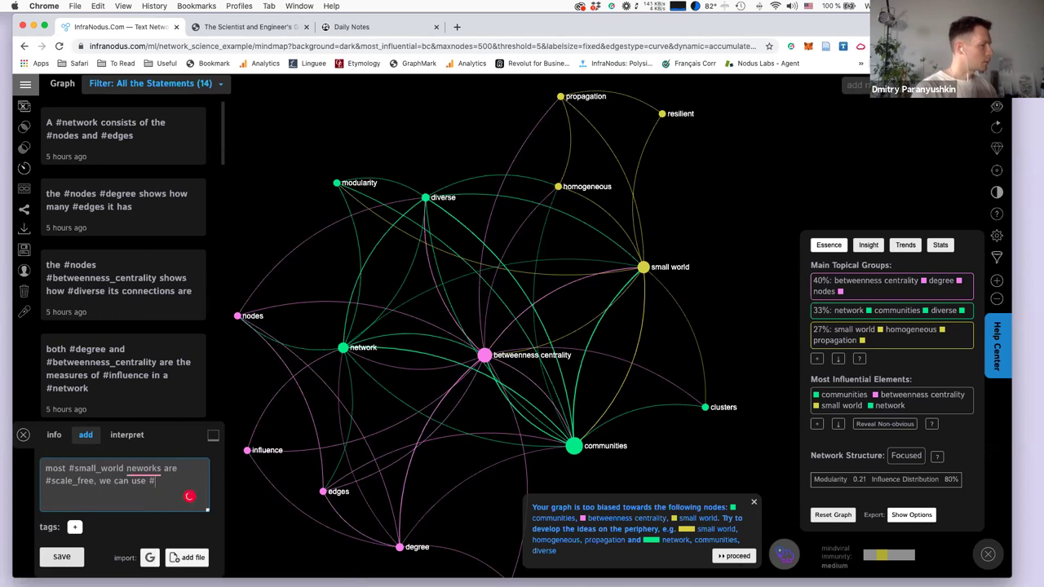
pyautogui.write('law dete')
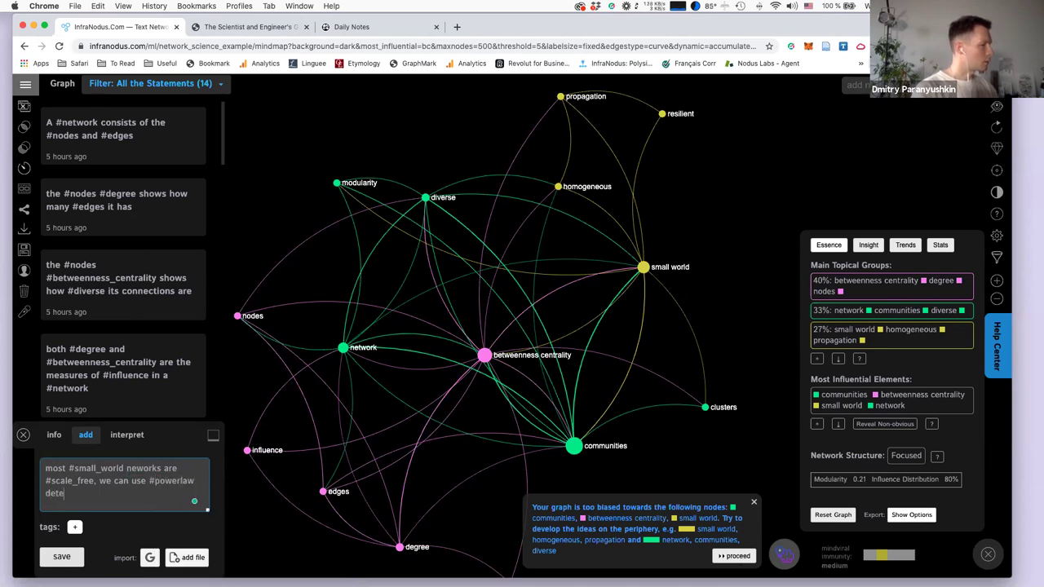
pyautogui.write('ction to see the type of the network')
pyautogui.hotkey('ctrl', 'Return')
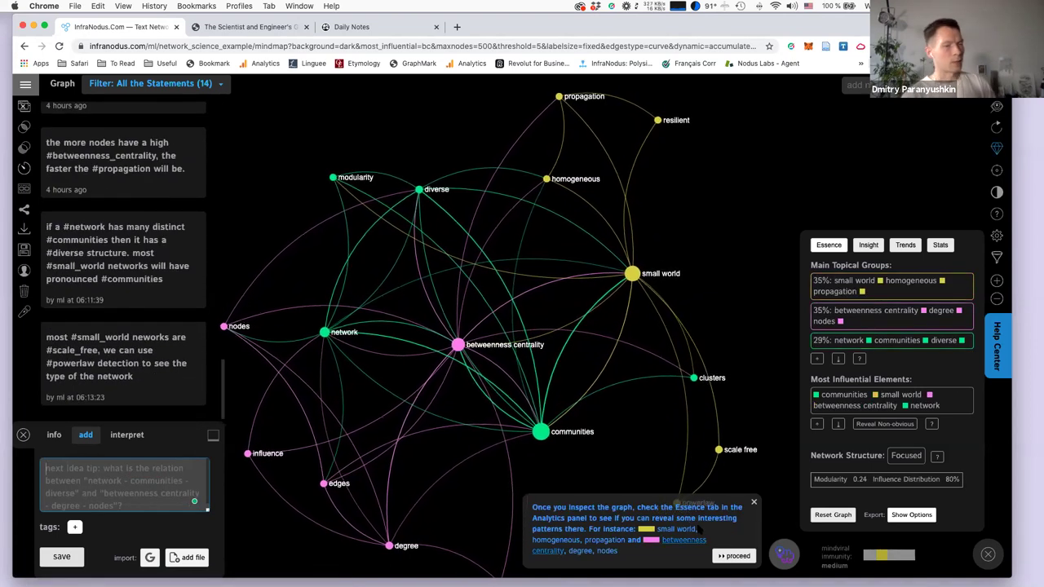
# Go through the assistant's successive tips and examine the topical clusters and nodes each one highlights in the graph.
pyautogui.click(738, 556)
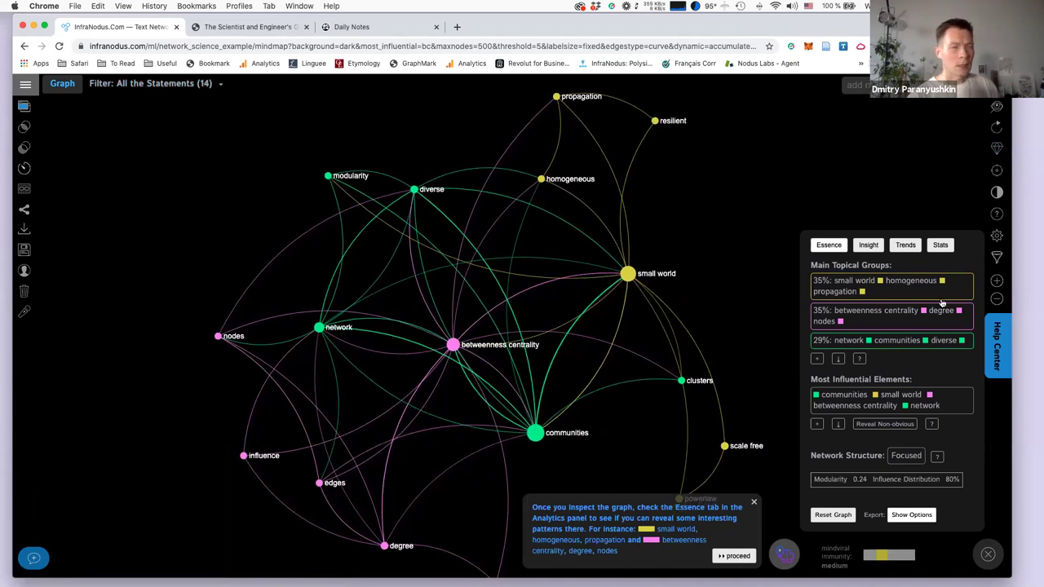
pyautogui.click(738, 557)
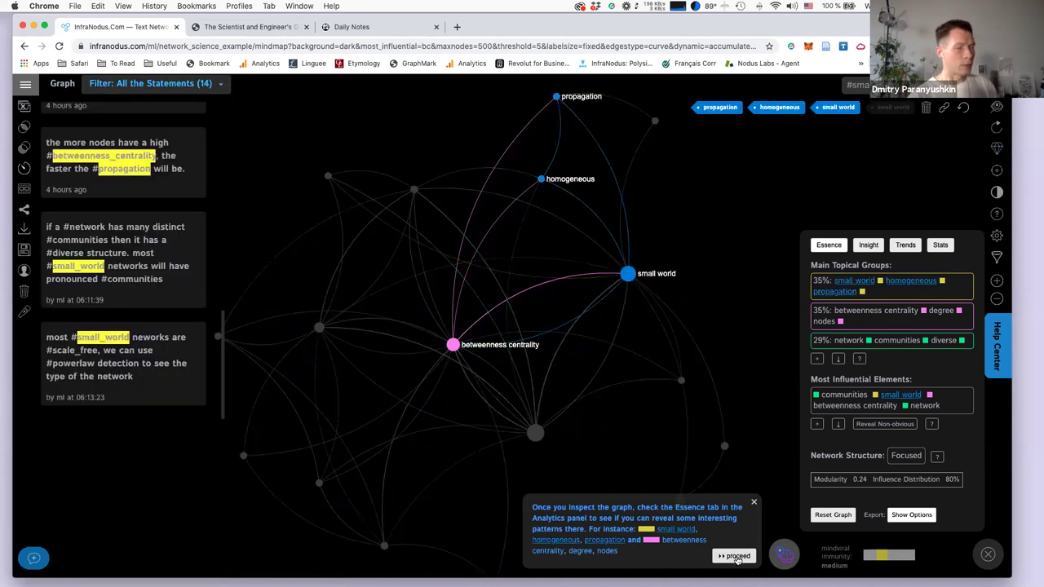
pyautogui.click(738, 557)
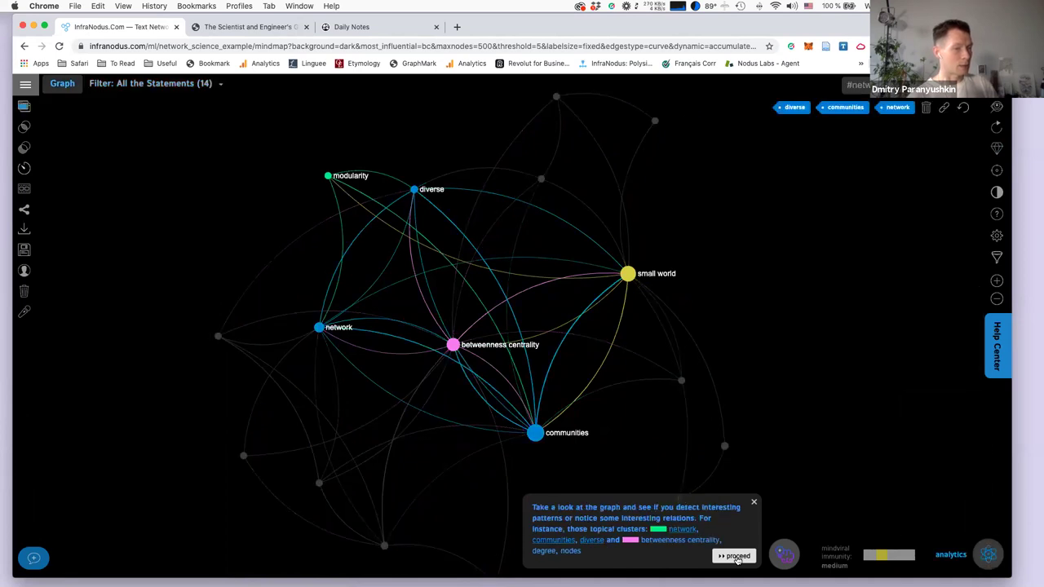
pyautogui.click(738, 557)
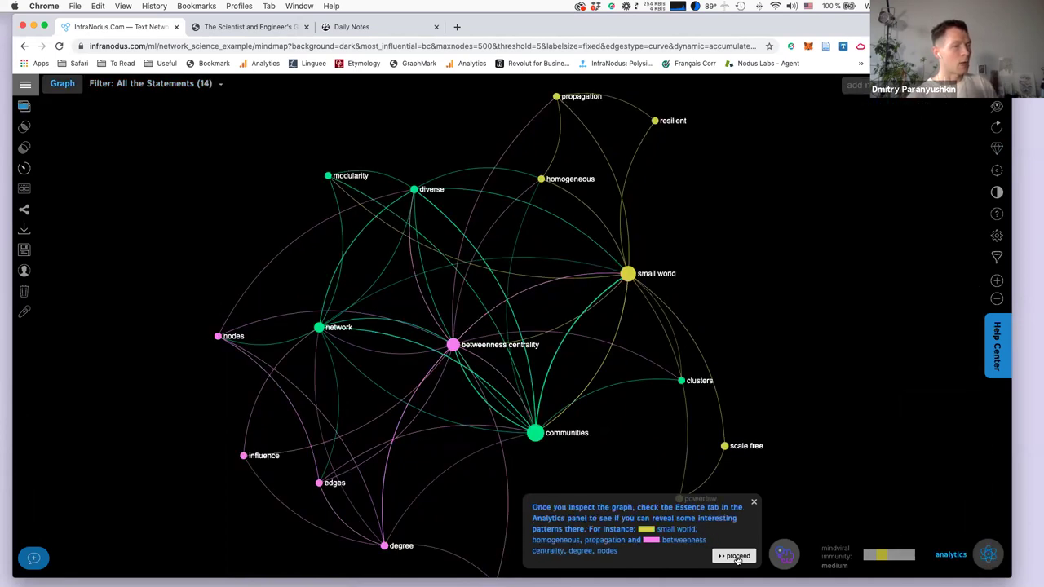
pyautogui.click(739, 557)
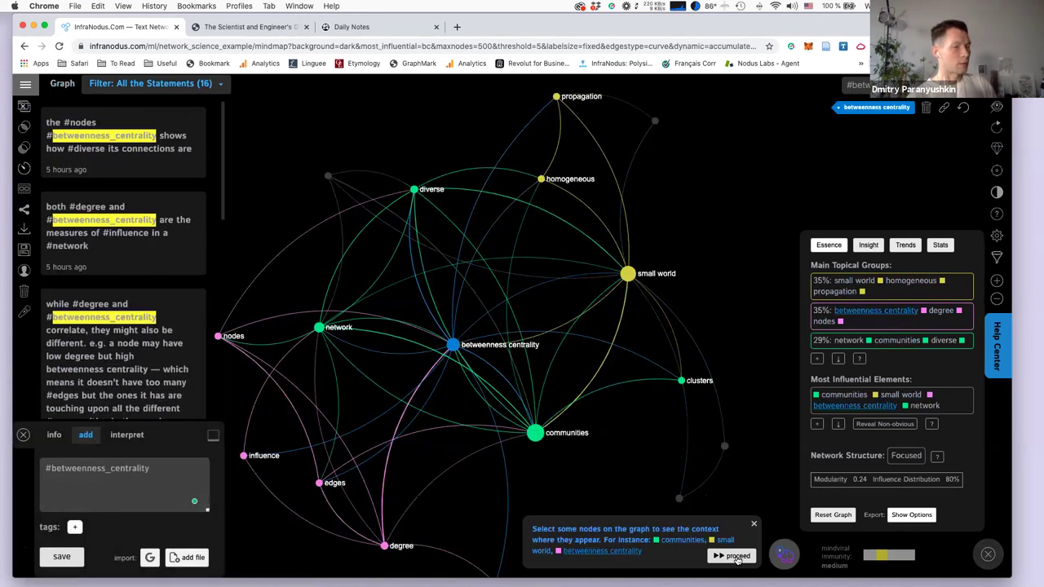
pyautogui.click(738, 557)
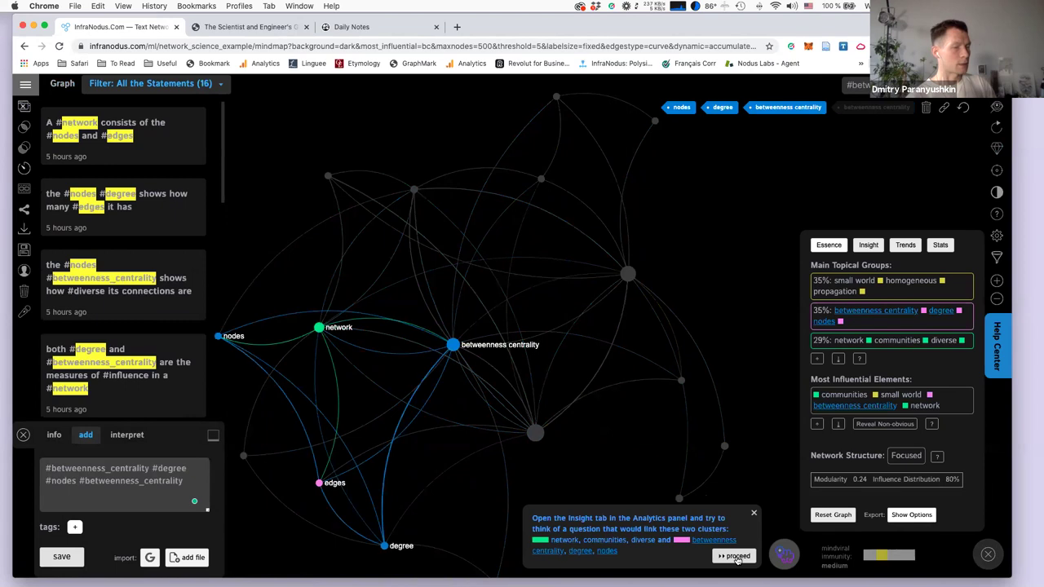
pyautogui.click(738, 557)
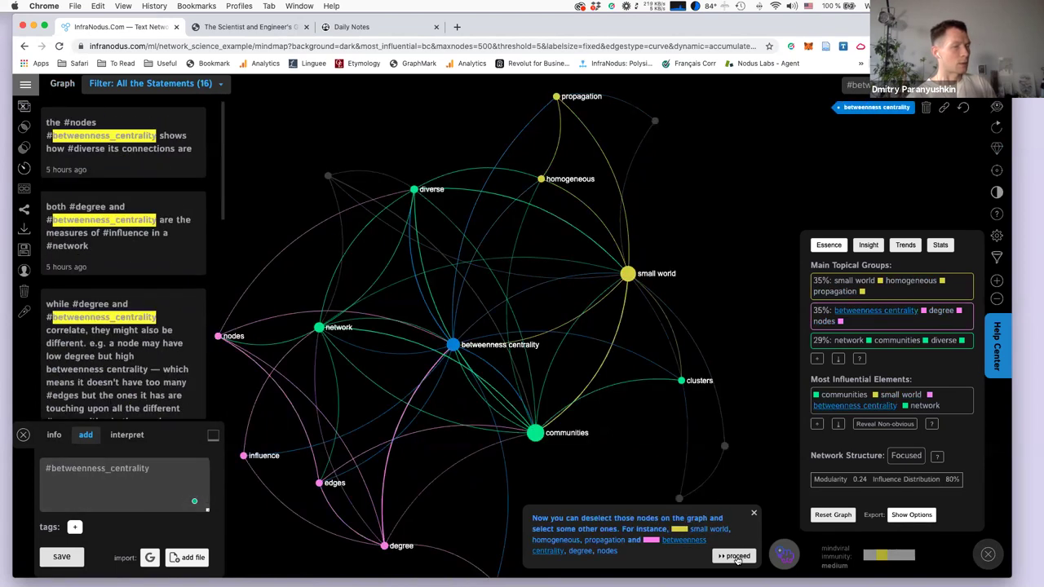
pyautogui.click(738, 557)
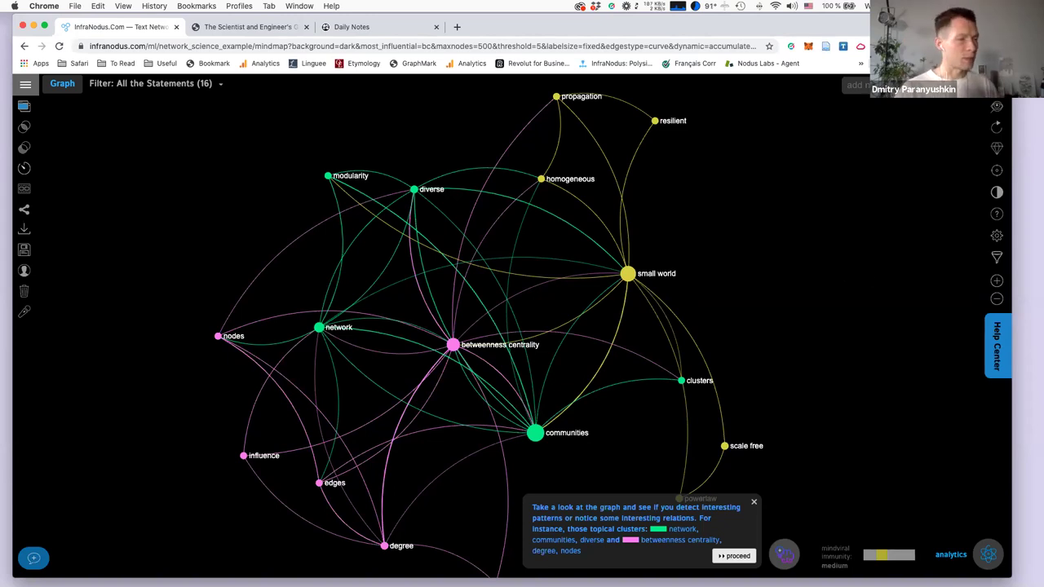
# Show the list of statements and examine the graph nodes that individual ones highlight, including the statement comparing #degree and #betweenness_centrality.
pyautogui.click(36, 554)
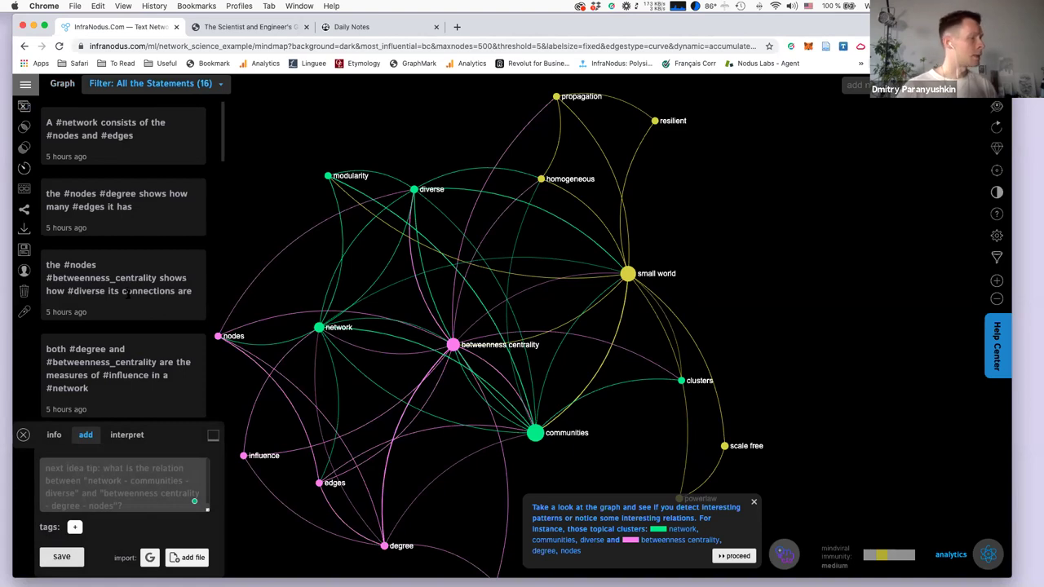
pyautogui.click(129, 197)
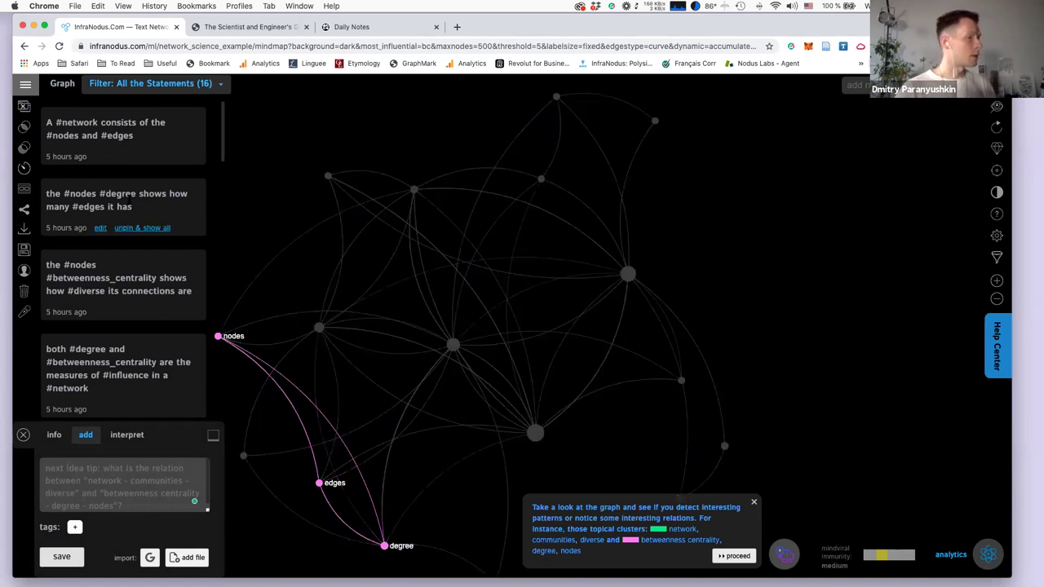
pyautogui.click(140, 214)
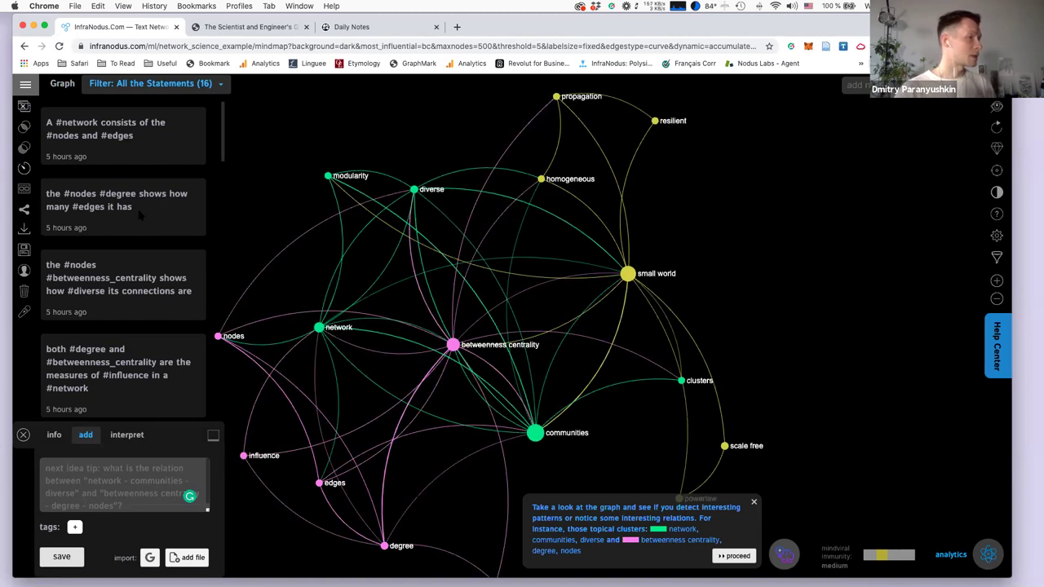
pyautogui.click(150, 137)
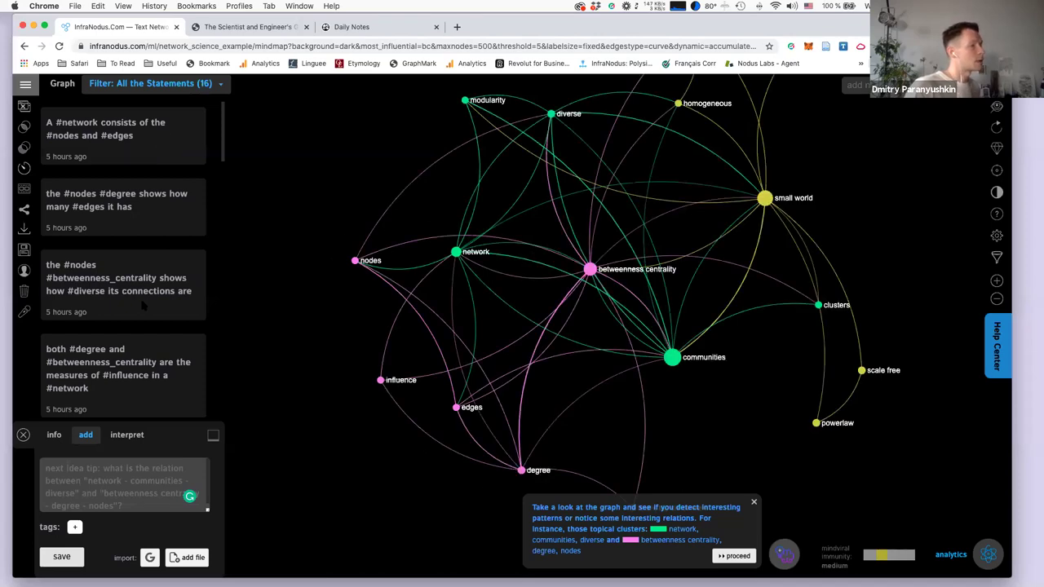
pyautogui.scroll(-5, 143, 305)
pyautogui.click(140, 223)
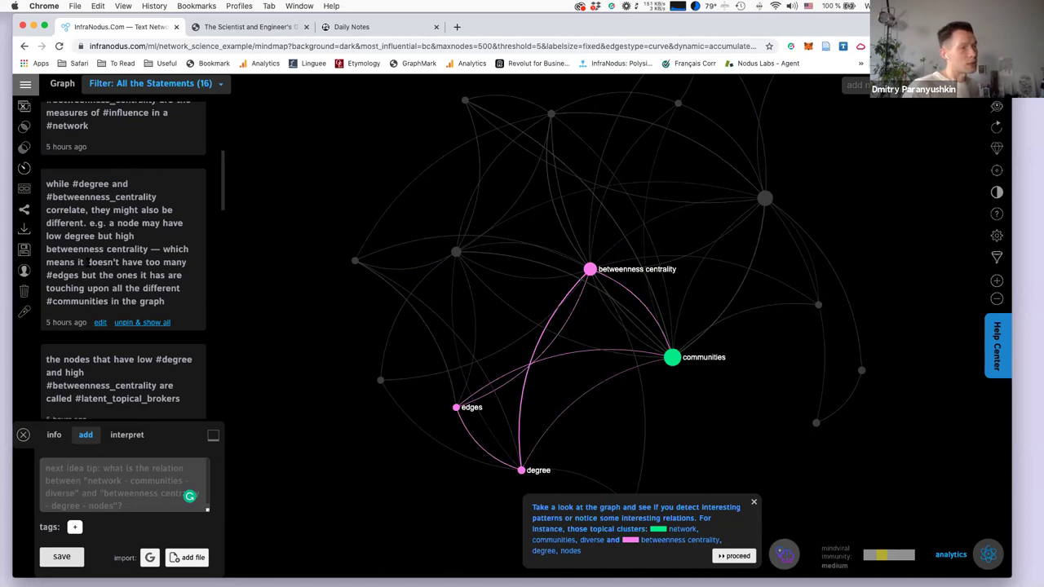
pyautogui.click(149, 196)
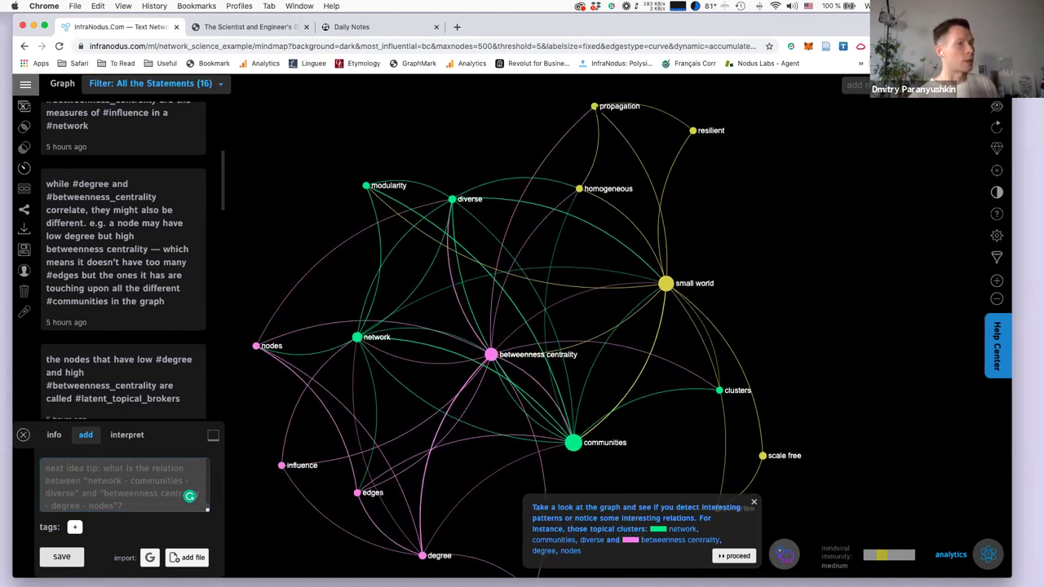
# Add the statement "#propagation #resilient networks that have an optimal level of propagation (not too high, not too low) are resilient" and review it by its nodes.
pyautogui.click(594, 106)
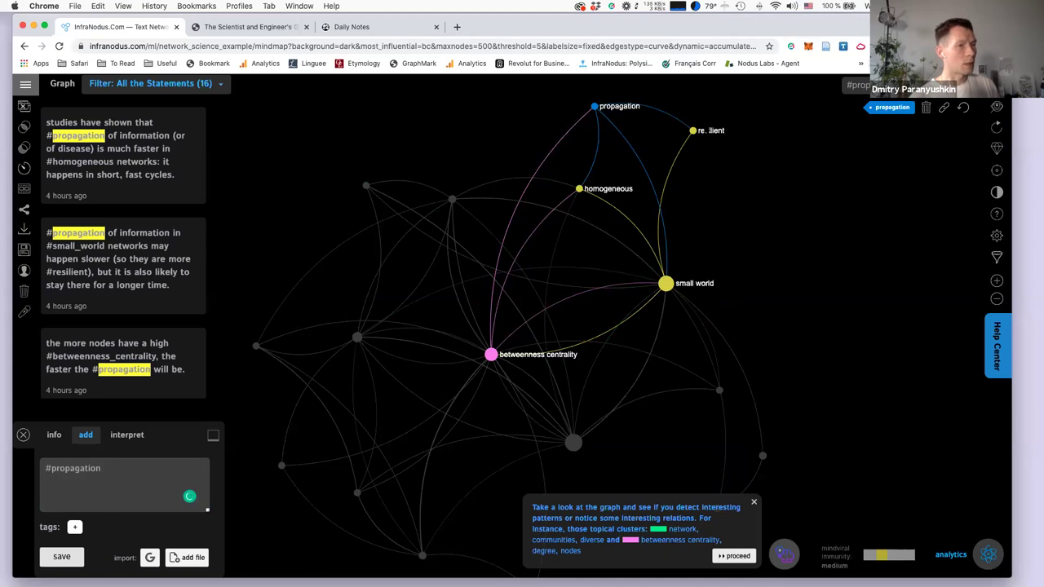
pyautogui.click(694, 131)
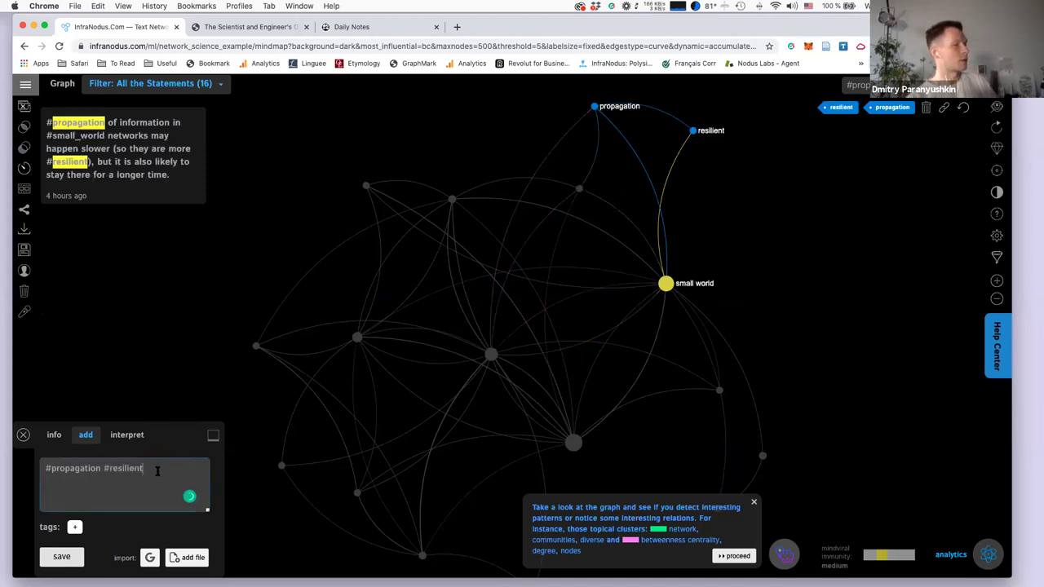
pyautogui.write('networks that do')
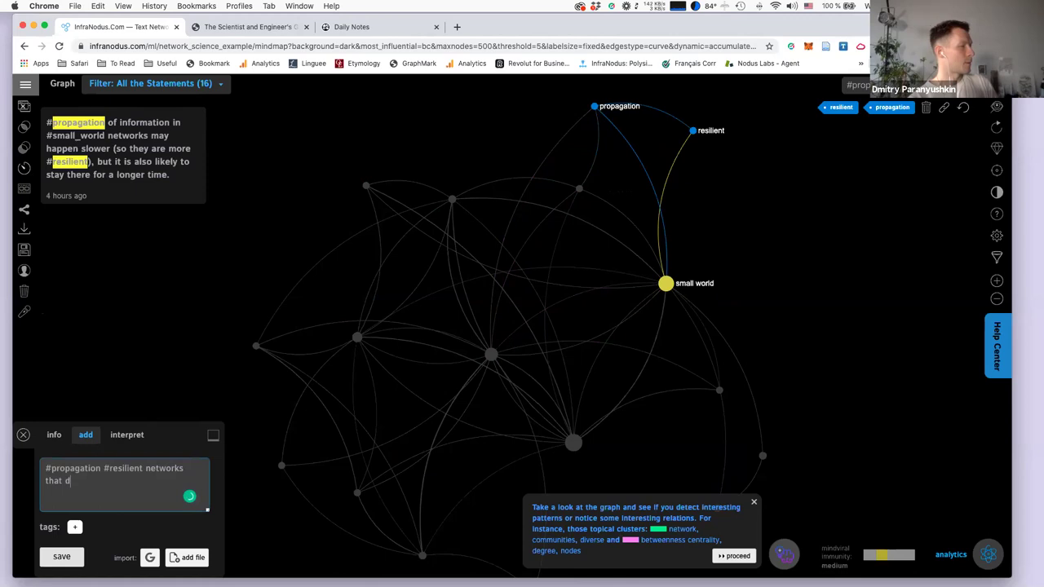
pyautogui.press('BackSpace')
pyautogui.press('BackSpace')
pyautogui.write('have an ')
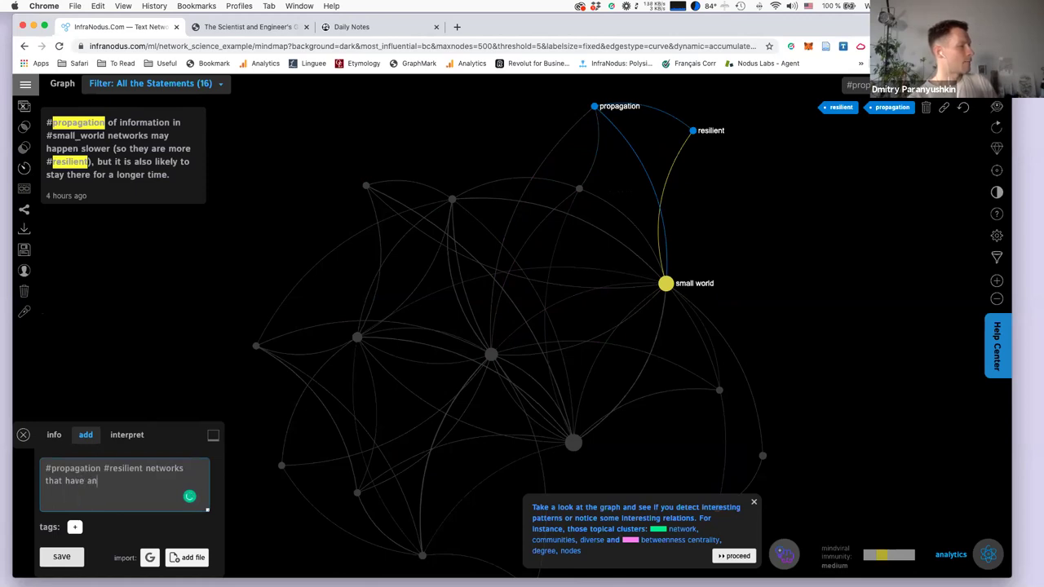
pyautogui.write('optimal')
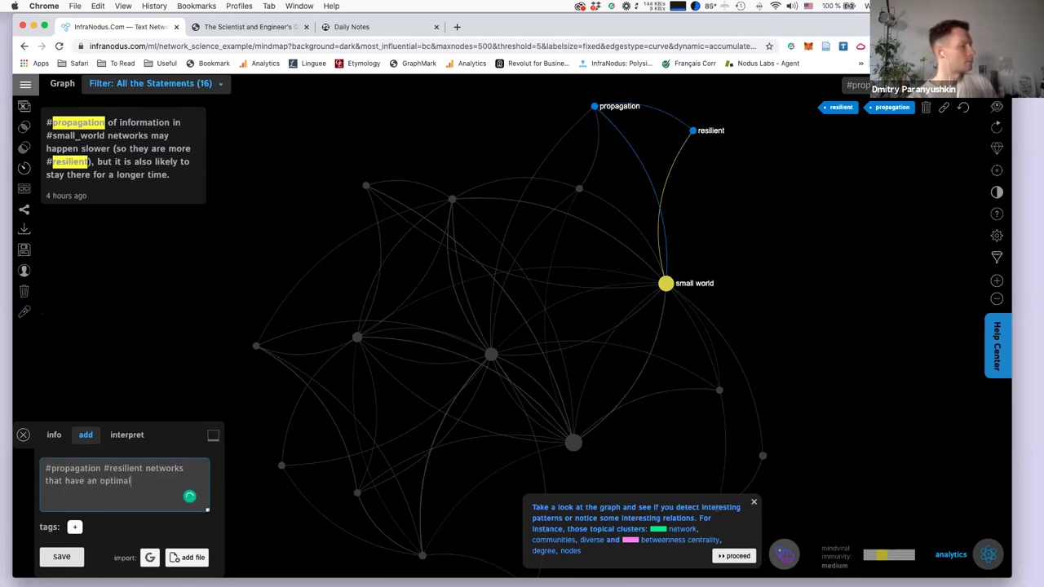
pyautogui.write(' level of propa')
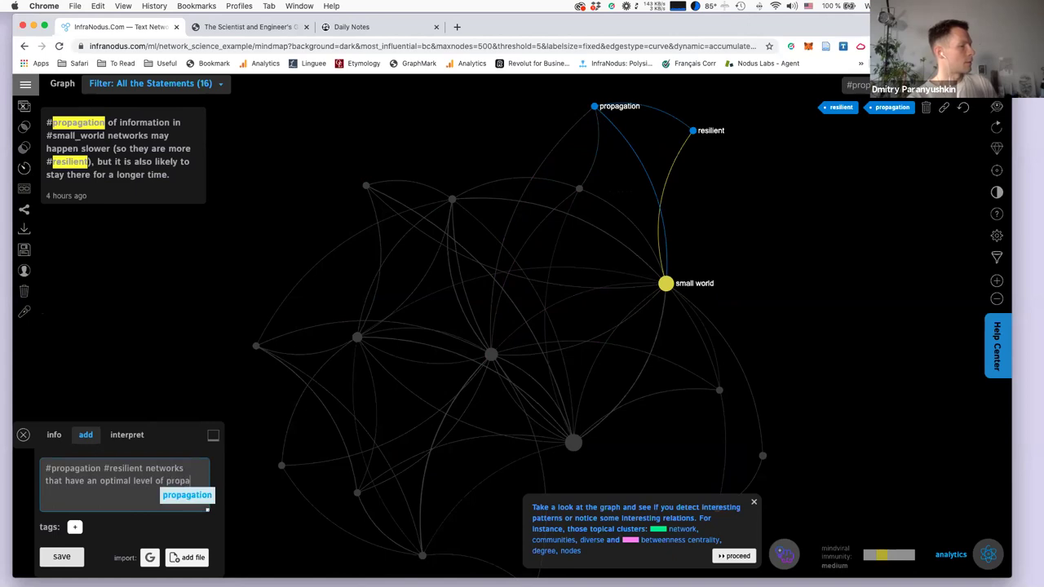
pyautogui.write('gation (not too hig')
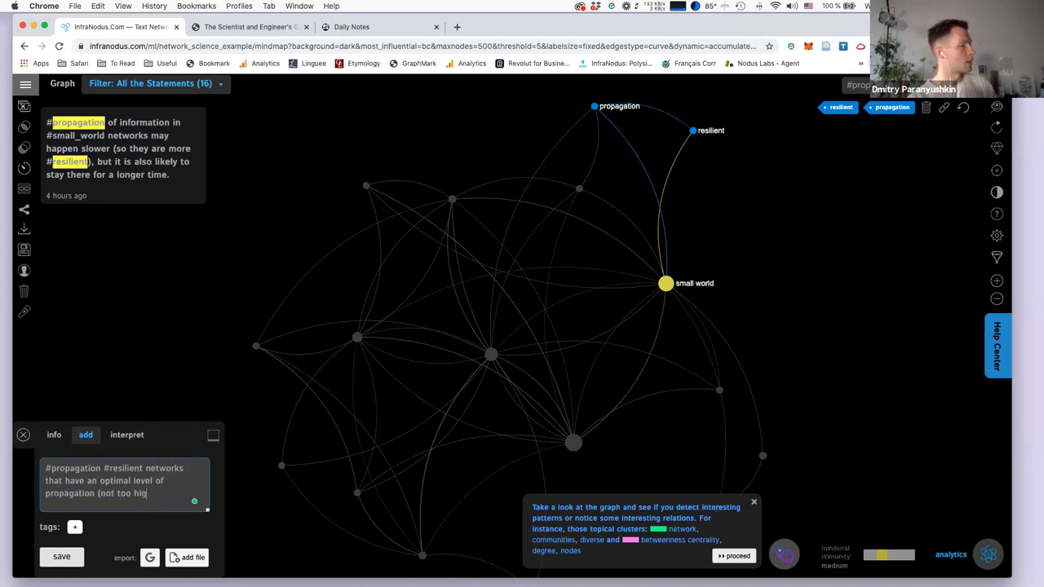
pyautogui.write('h, not too low')
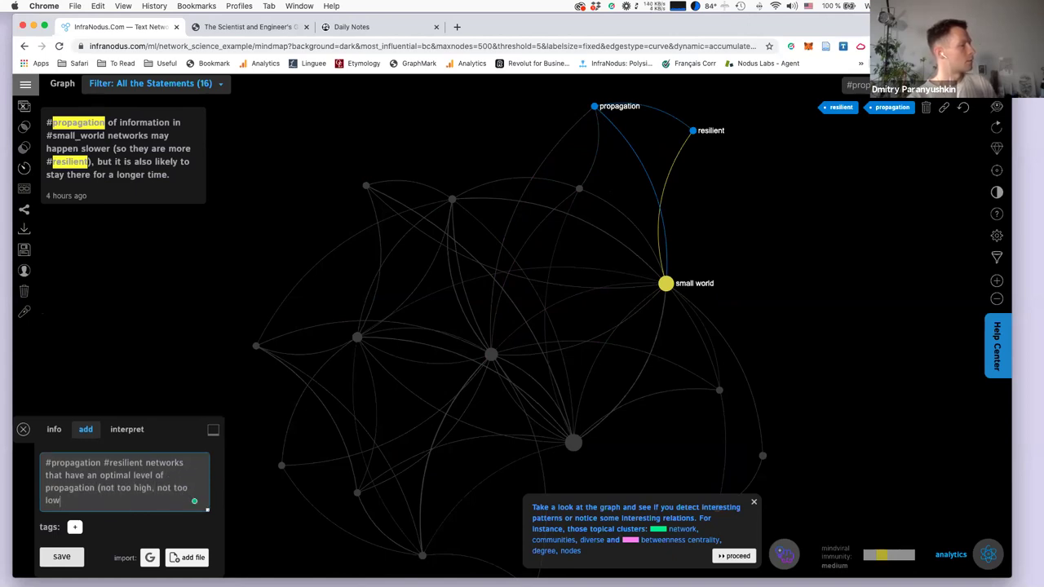
pyautogui.write(') are resilient')
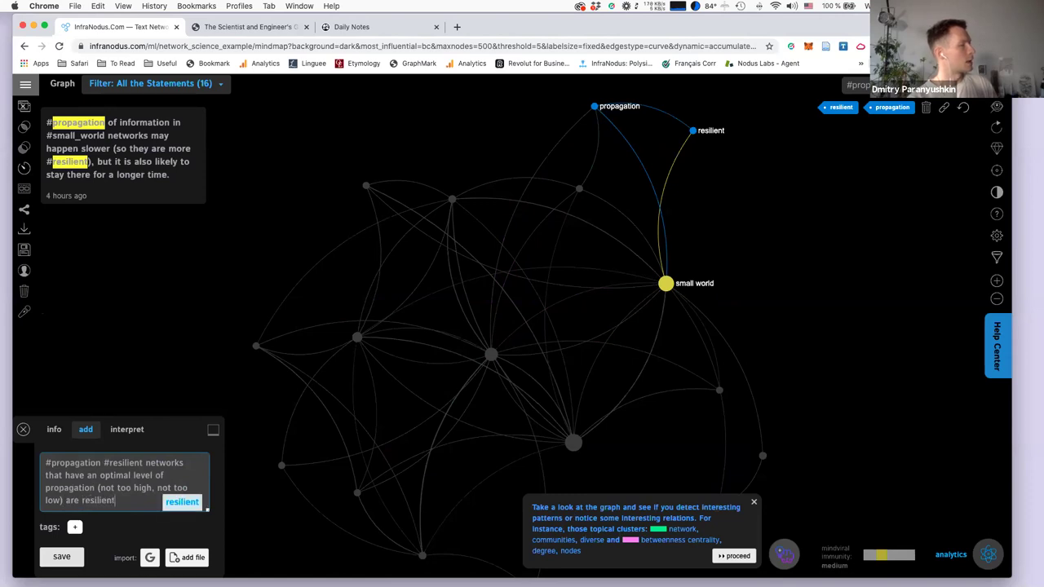
pyautogui.press('Return')
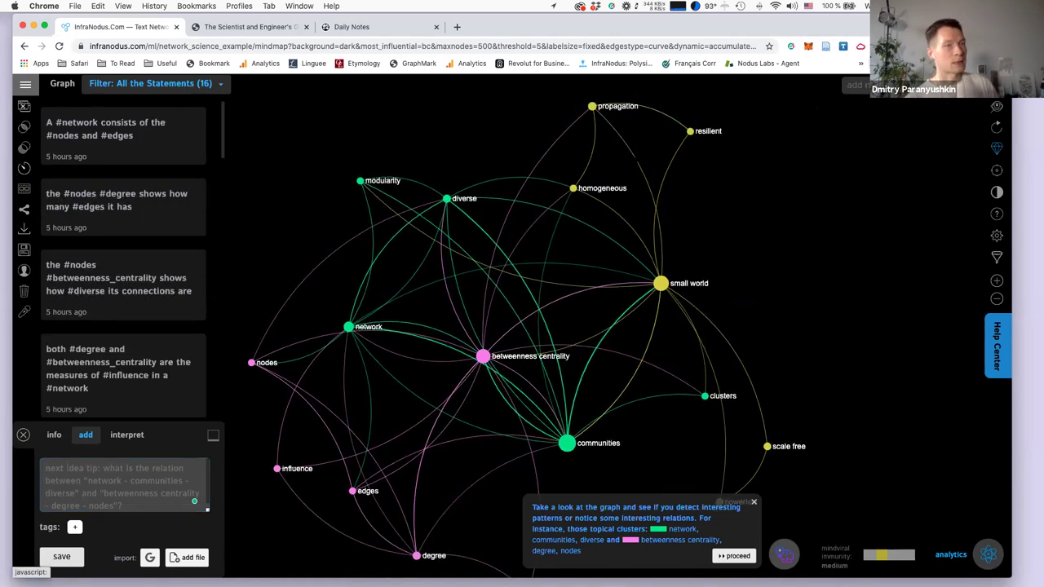
pyautogui.click(591, 107)
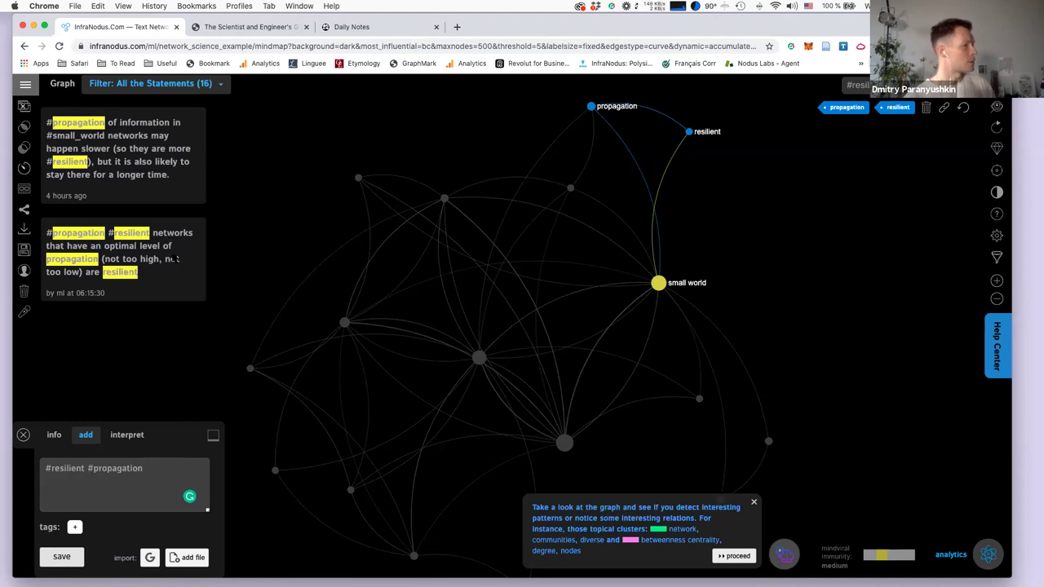
pyautogui.click(964, 107)
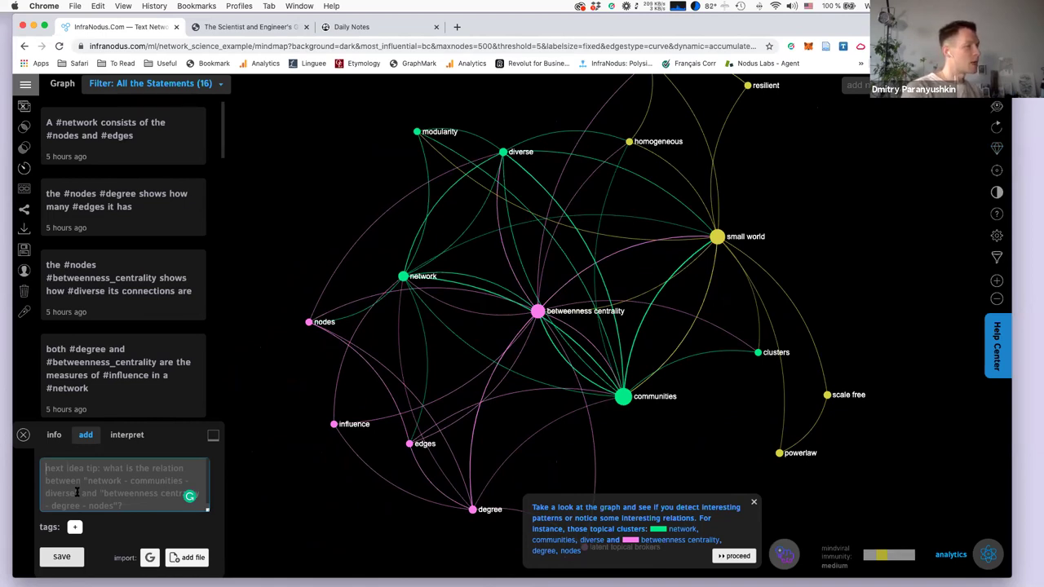
# Add the statement "a #node that has a high influence has high #betweenness_centrality".
pyautogui.write('a')
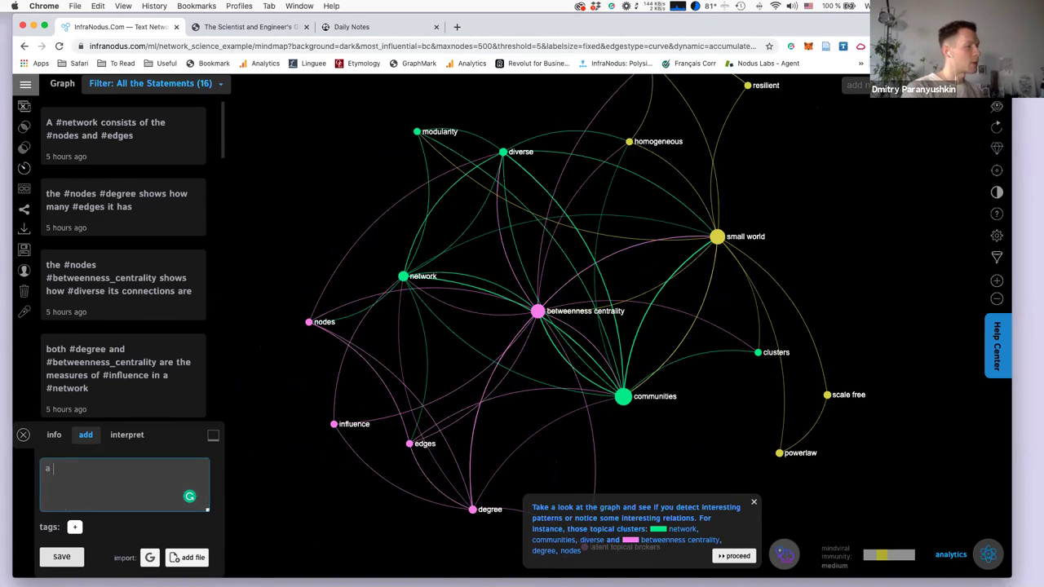
pyautogui.write(' #node that has the most')
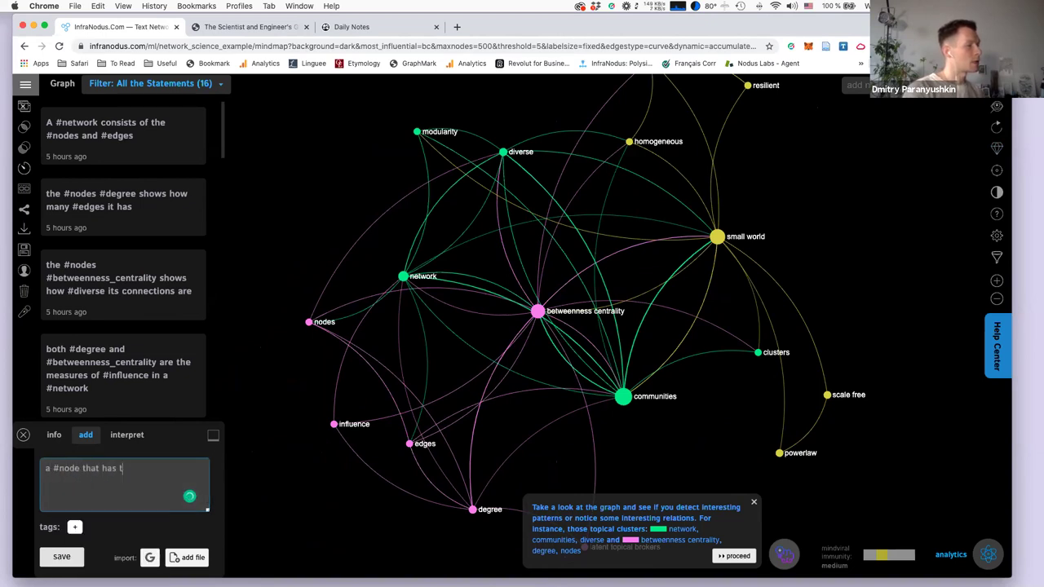
pyautogui.press('BackSpace')
pyautogui.press('BackSpace')
pyautogui.press('BackSpace')
pyautogui.press('BackSpace')
pyautogui.press('BackSpace')
pyautogui.press('BackSpace')
pyautogui.press('BackSpace')
pyautogui.write('a high')
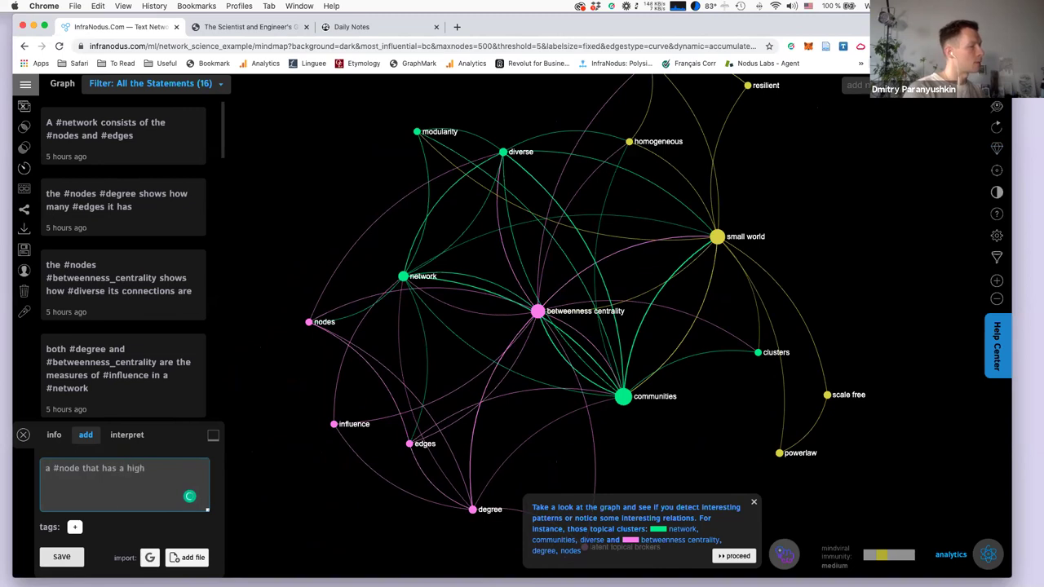
pyautogui.write(' influence has high #be')
pyautogui.press('Return')
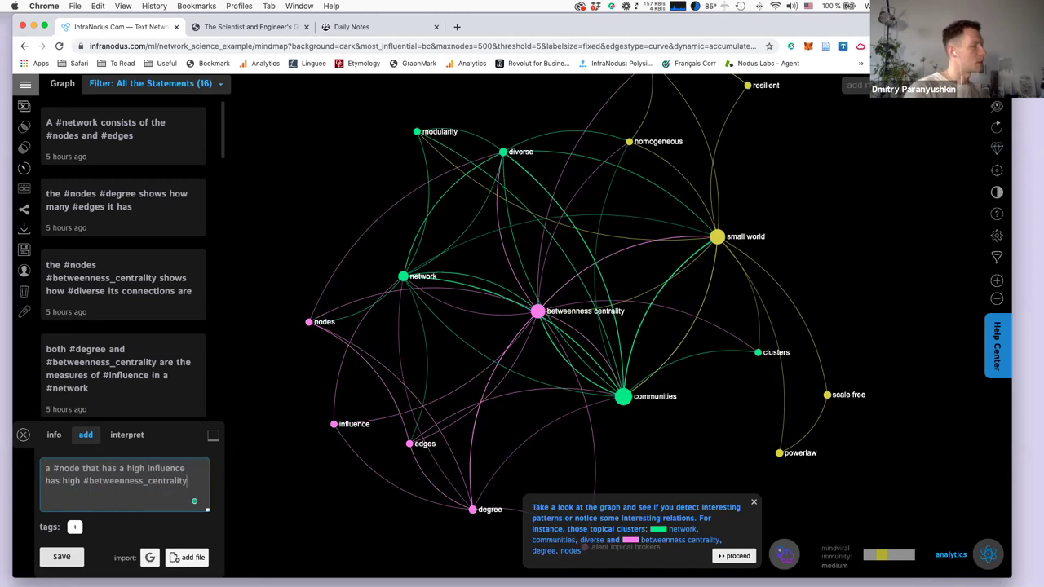
pyautogui.click(61, 557)
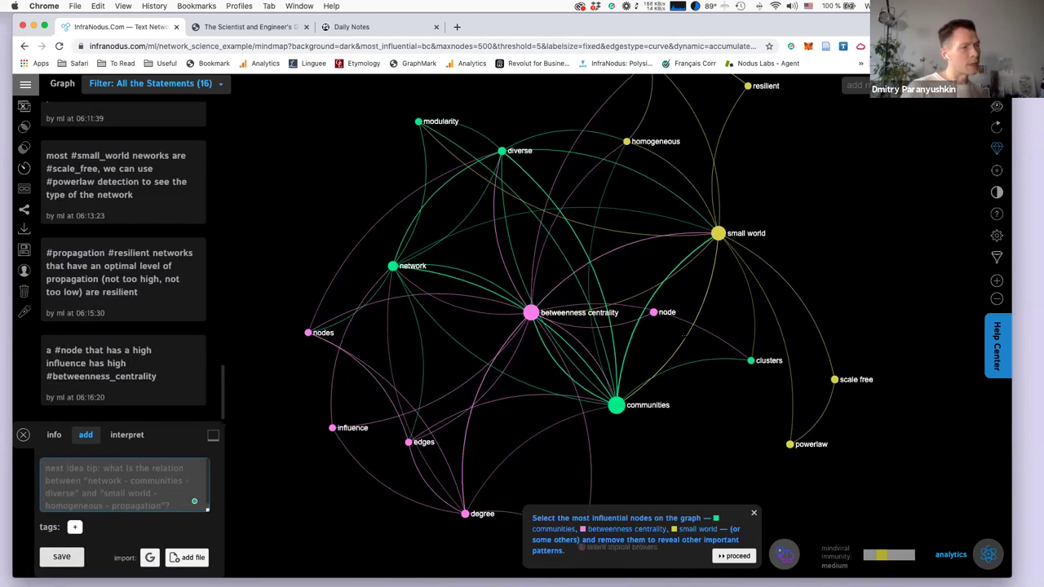
# Merge the "node" and "nodes" nodes of the graph into one.
pyautogui.click(671, 311)
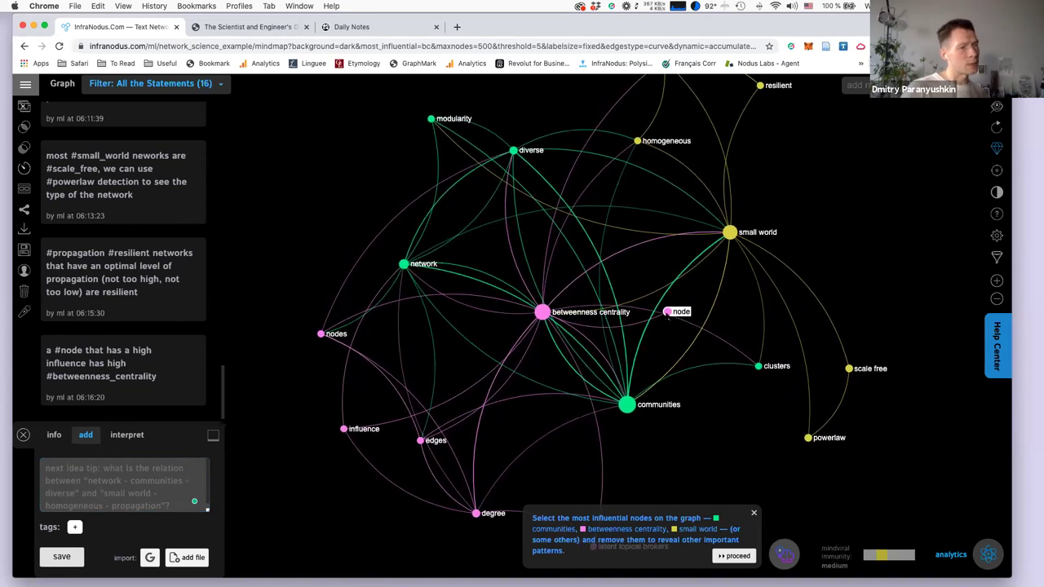
pyautogui.click(320, 335)
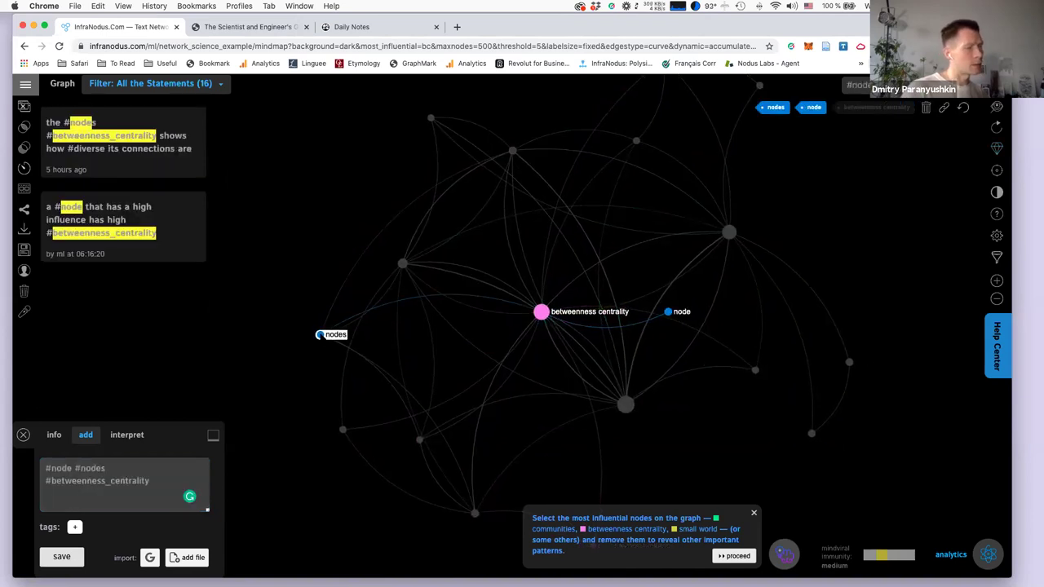
pyautogui.click(945, 108)
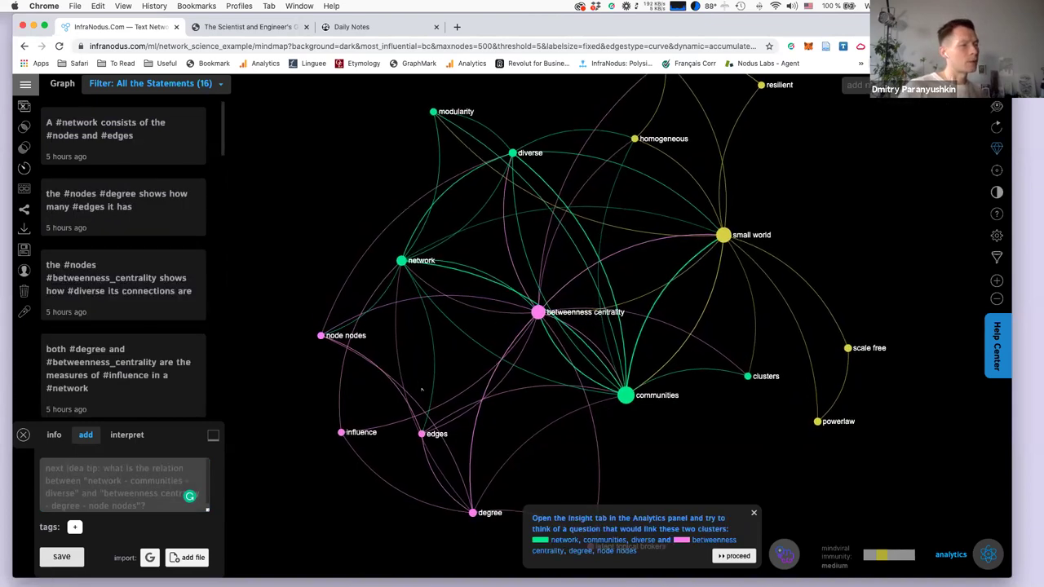
# Select the merged "node nodes" node and examine its connections and related statements.
pyautogui.click(320, 336)
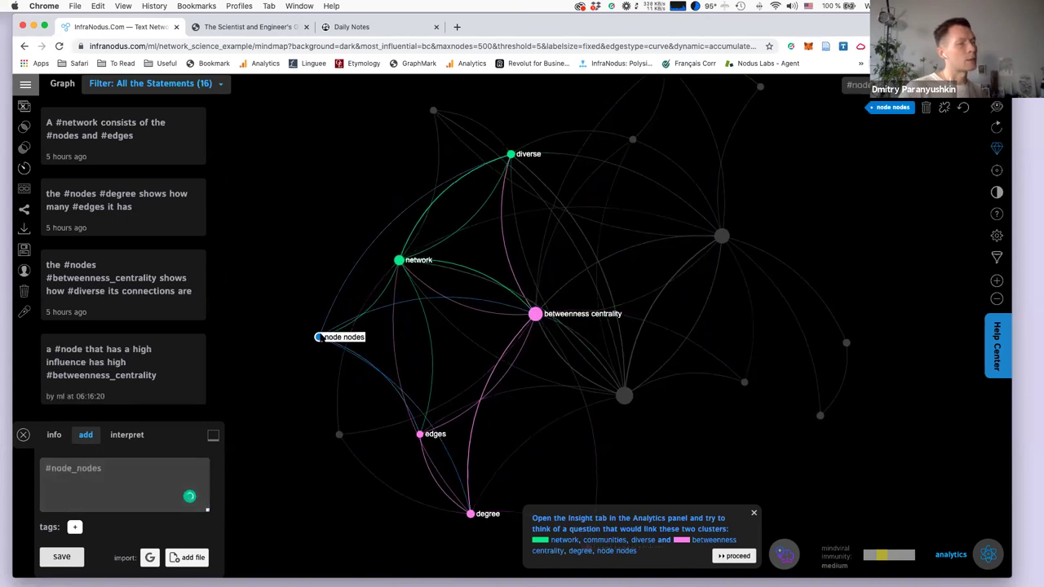
pyautogui.click(320, 337)
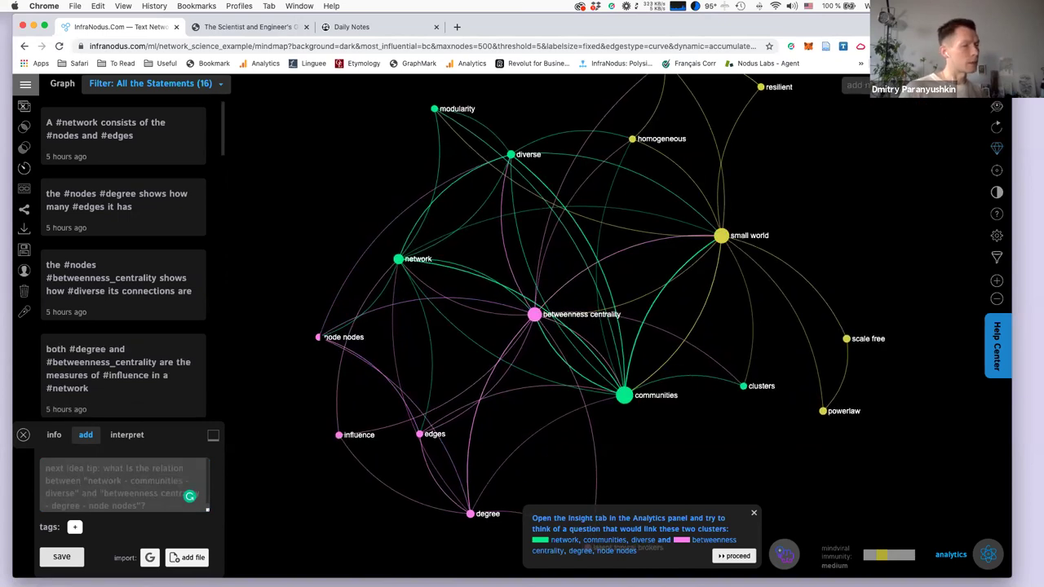
pyautogui.click(320, 337)
pyautogui.click(320, 337)
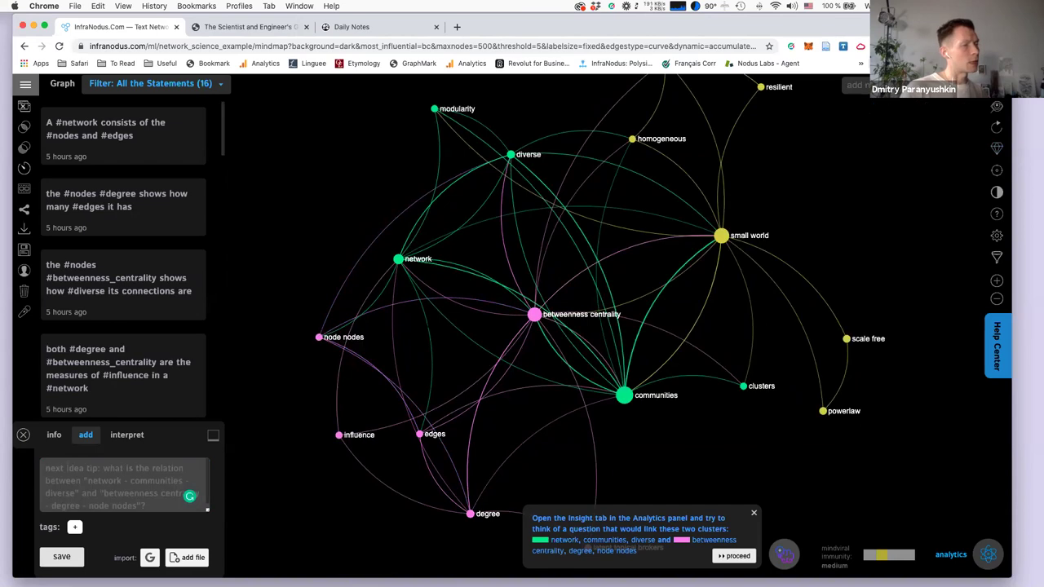
pyautogui.click(320, 337)
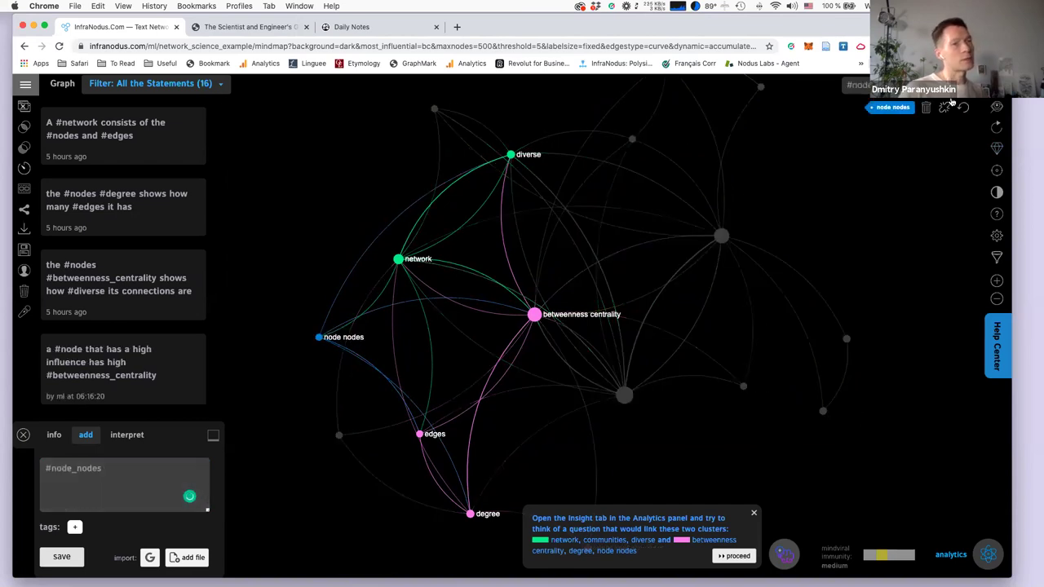
# Unmerge all merged nodes in the graph's settings and accept erasing the synonym associations.
pyautogui.click(54, 435)
pyautogui.click(160, 559)
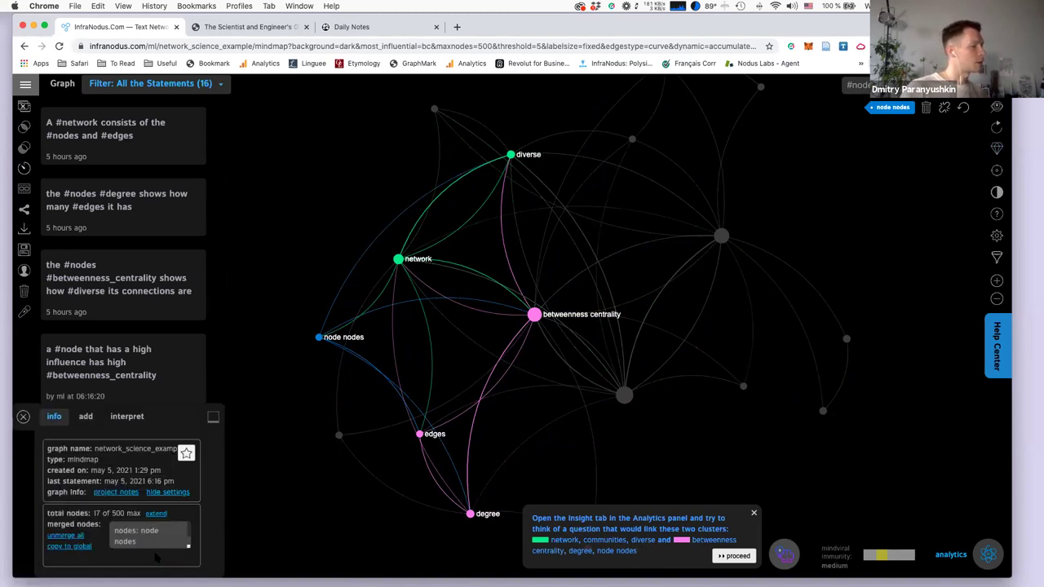
pyautogui.click(79, 540)
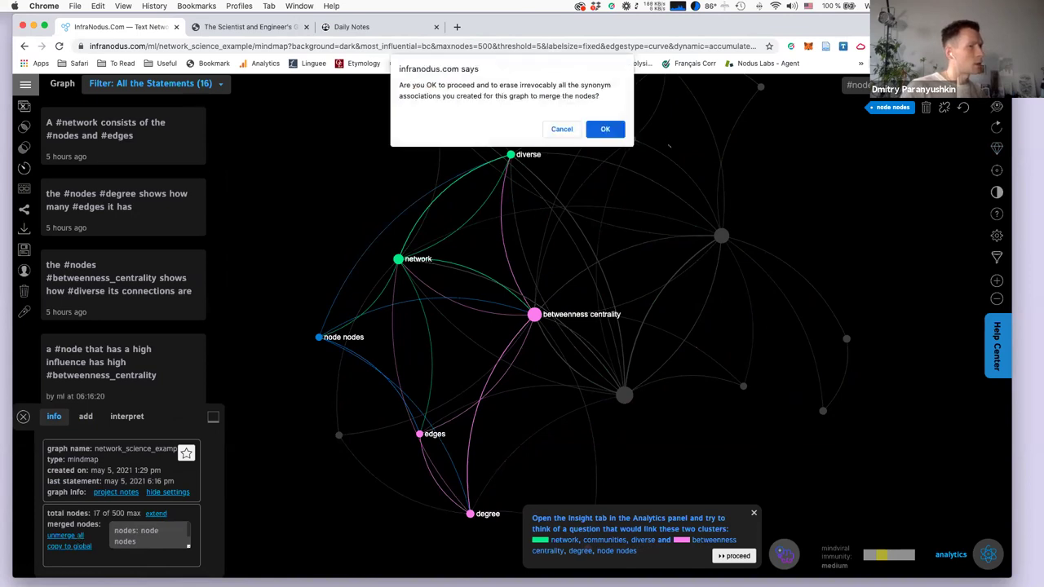
pyautogui.press('Return')
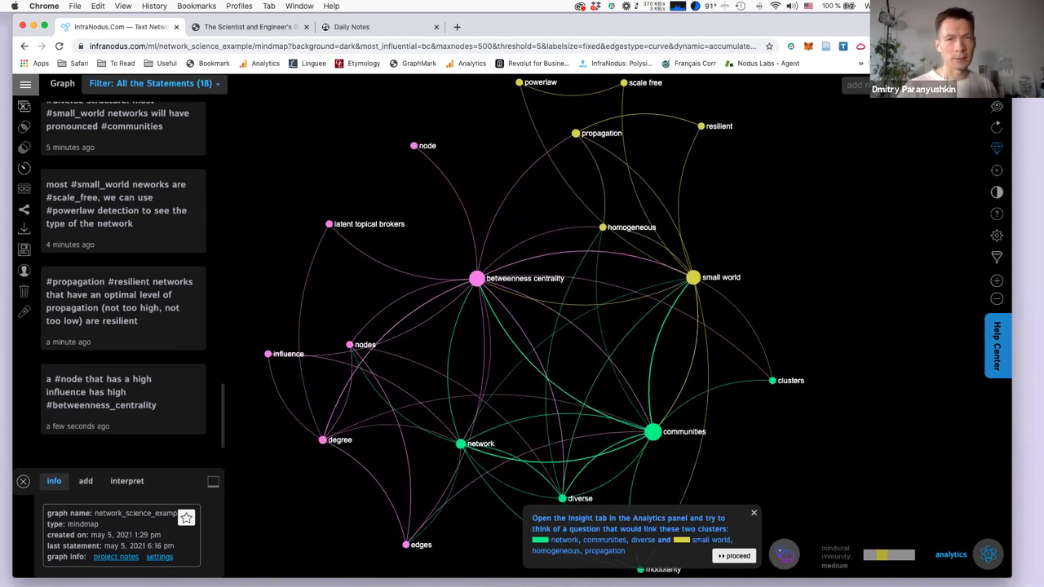
pyautogui.click(26, 85)
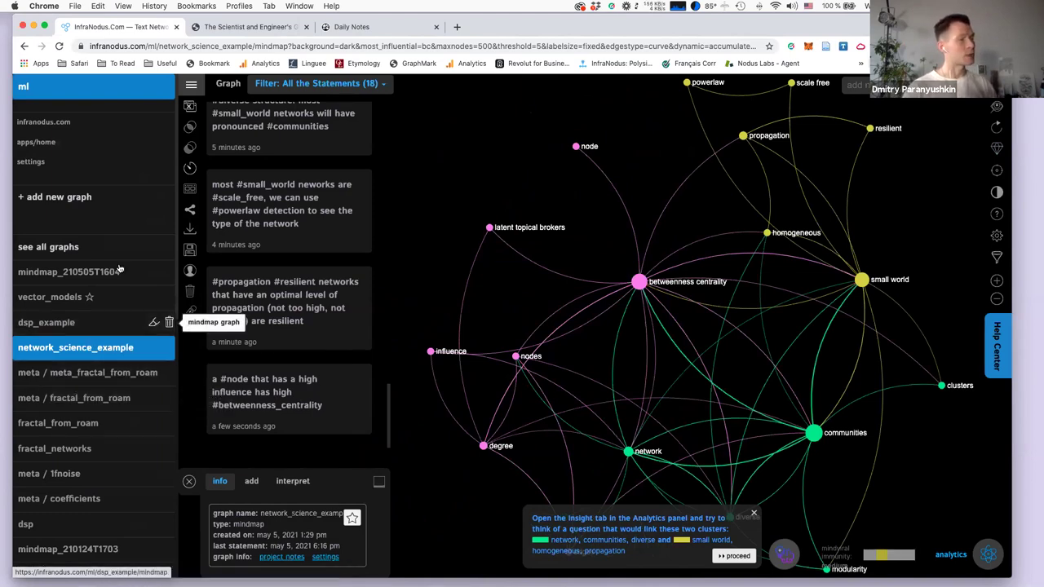
pyautogui.click(191, 84)
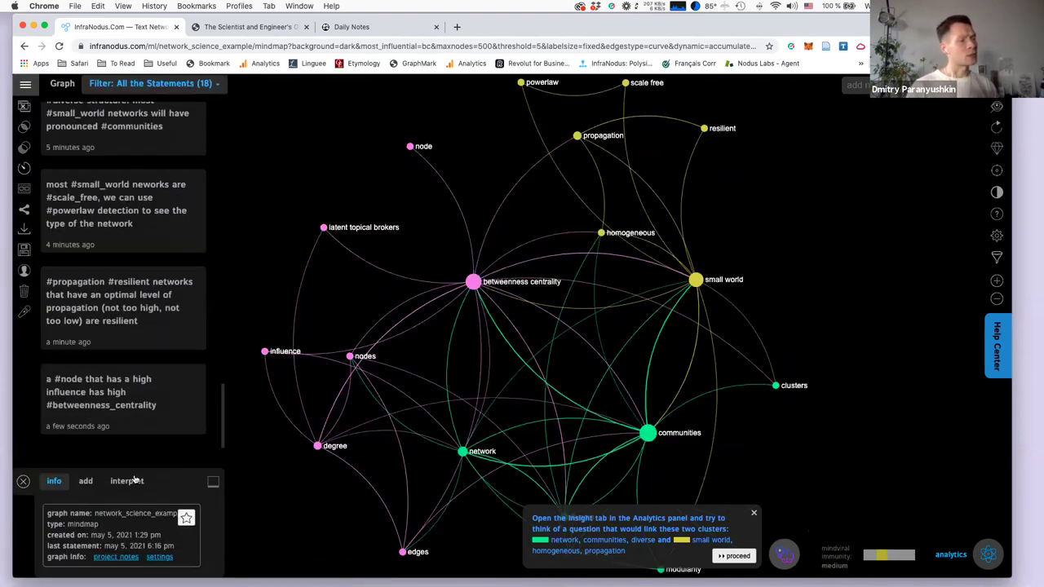
# Add a new standalone node named "page_rank" to the graph.
pyautogui.click(86, 481)
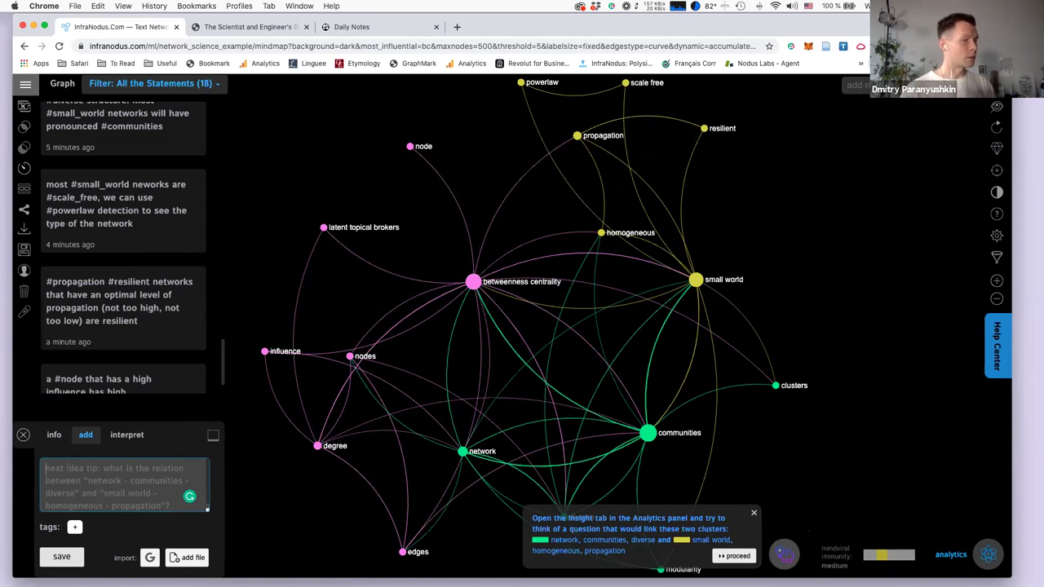
pyautogui.click(412, 147)
pyautogui.click(412, 147)
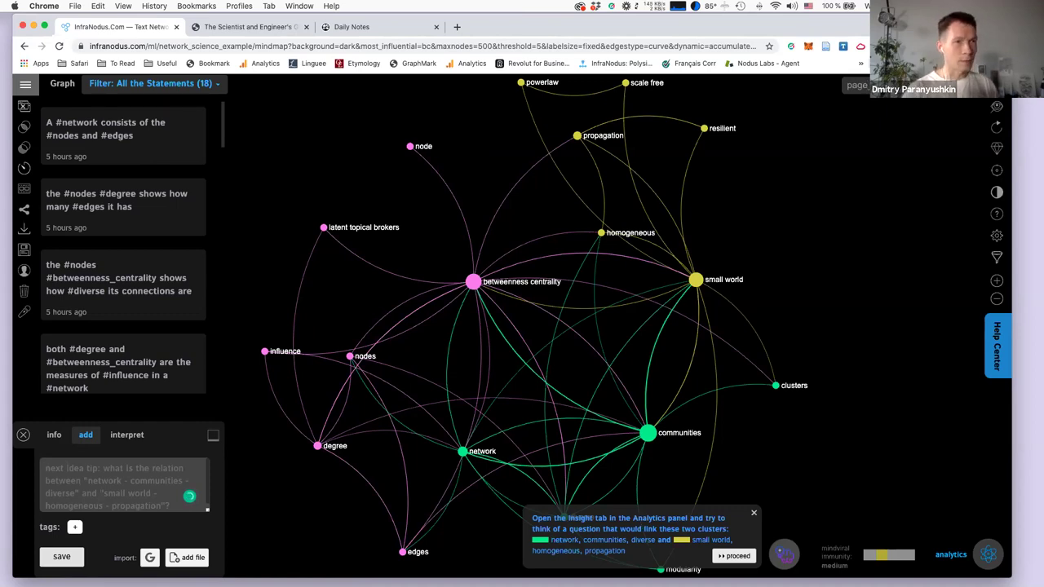
pyautogui.press('Return')
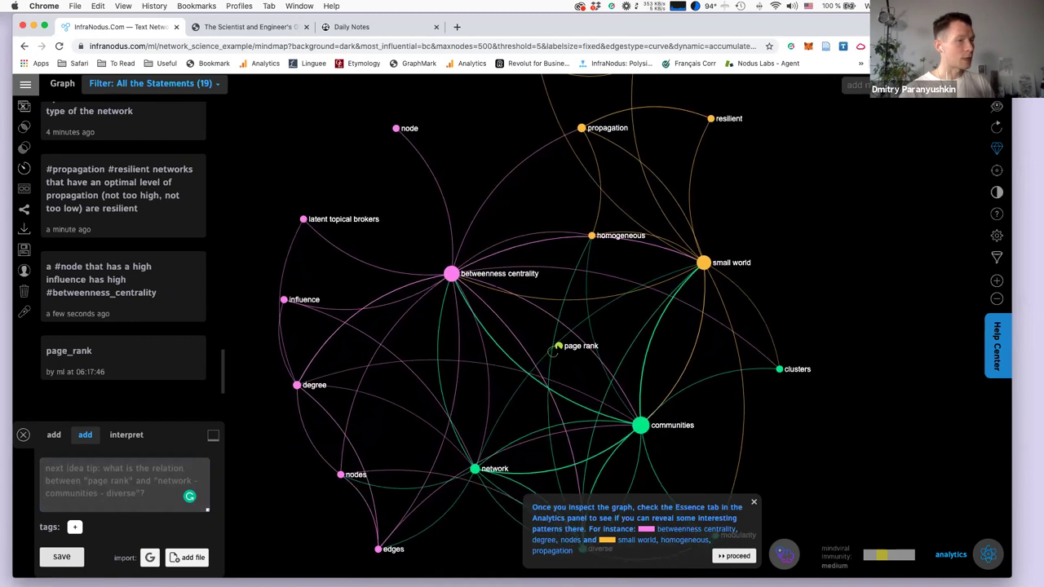
# Starting from the page rank node, add the statement "#page_rank is another measure of #influence".
pyautogui.click(558, 341)
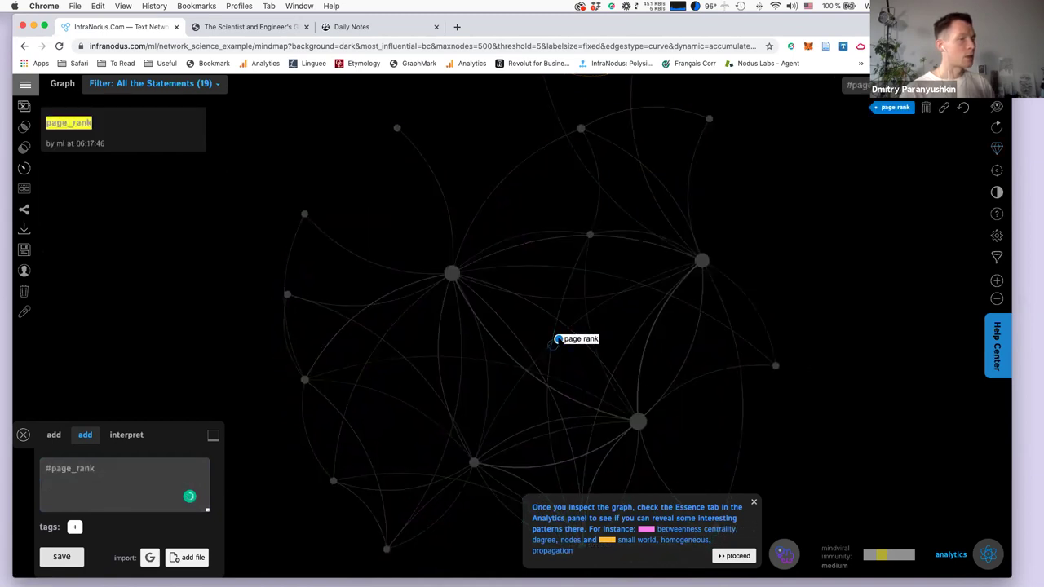
pyautogui.click(122, 469)
pyautogui.write('us')
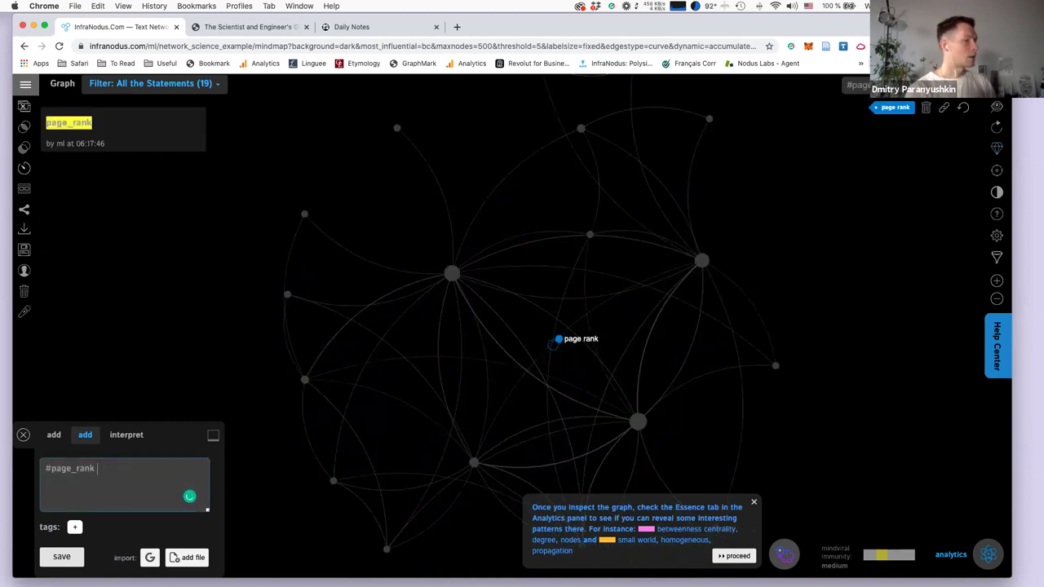
pyautogui.write('another')
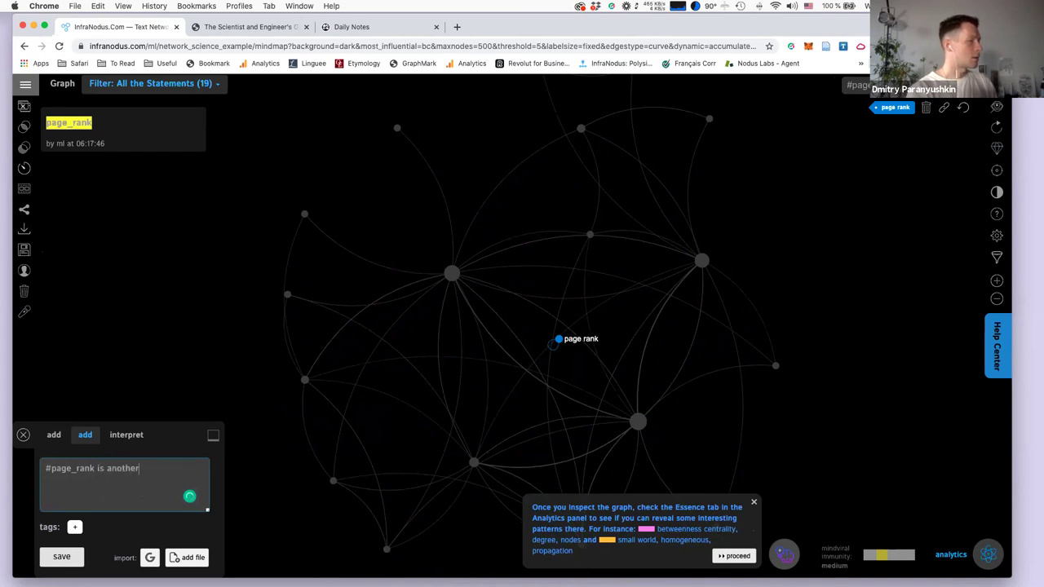
pyautogui.write(' measure of #influence')
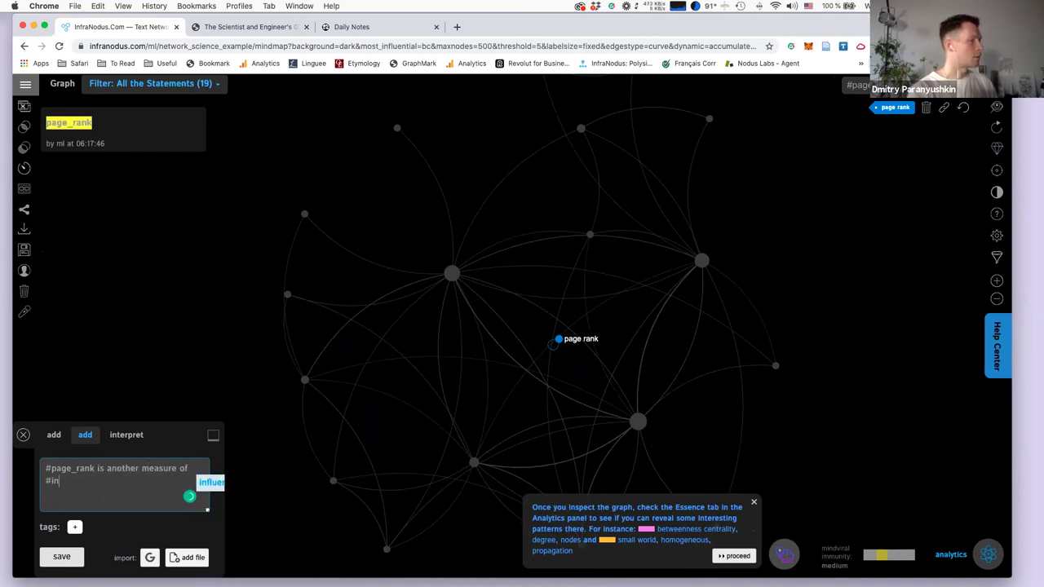
pyautogui.click(63, 555)
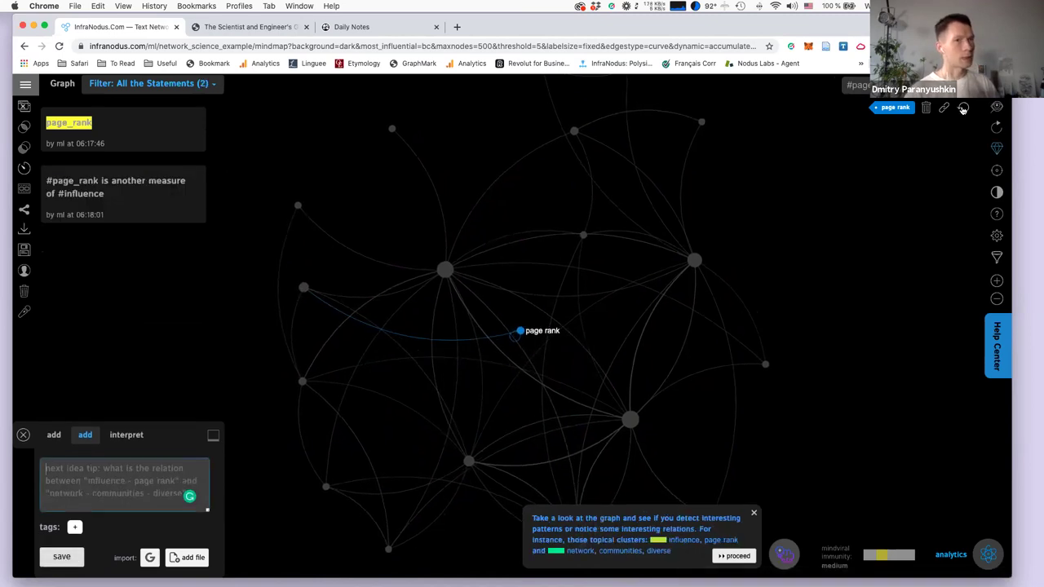
# Connect page rank and betweenness centrality by saving the statement "#page_rank #betweenness_centrality #influence", and move the page rank node above latent topical brokers.
pyautogui.click(519, 332)
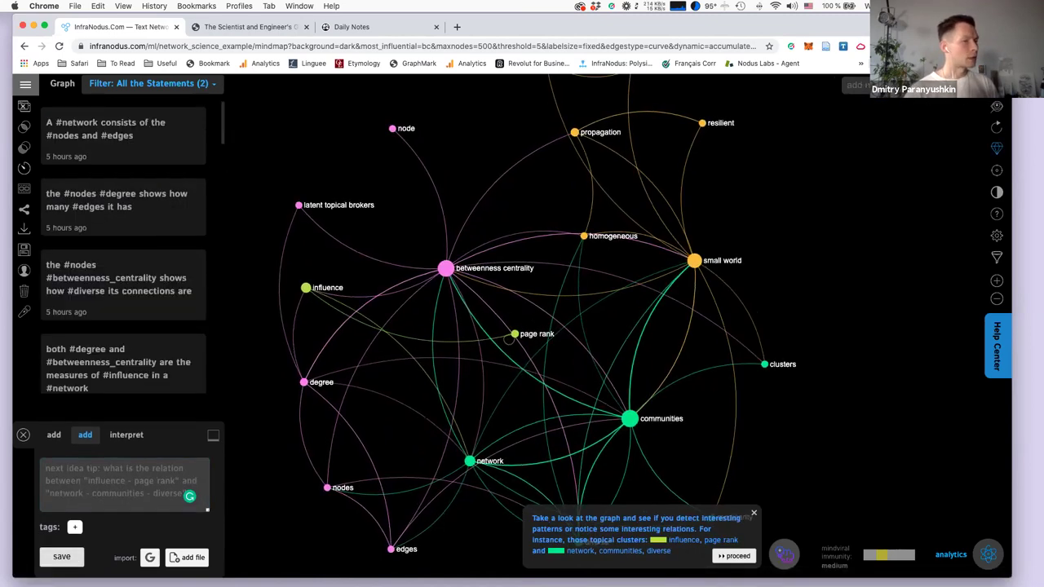
pyautogui.click(509, 337)
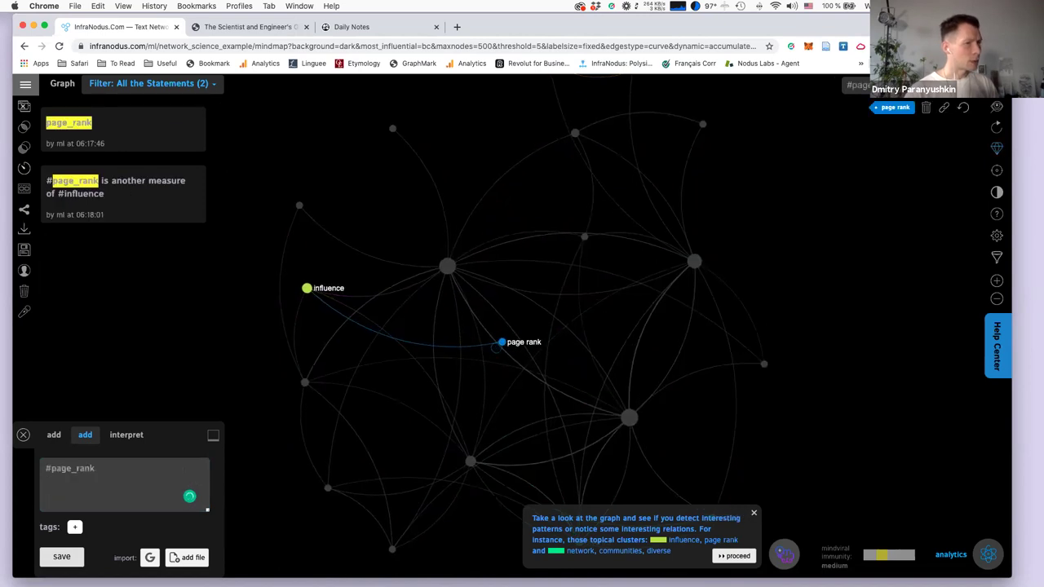
pyautogui.click(447, 266)
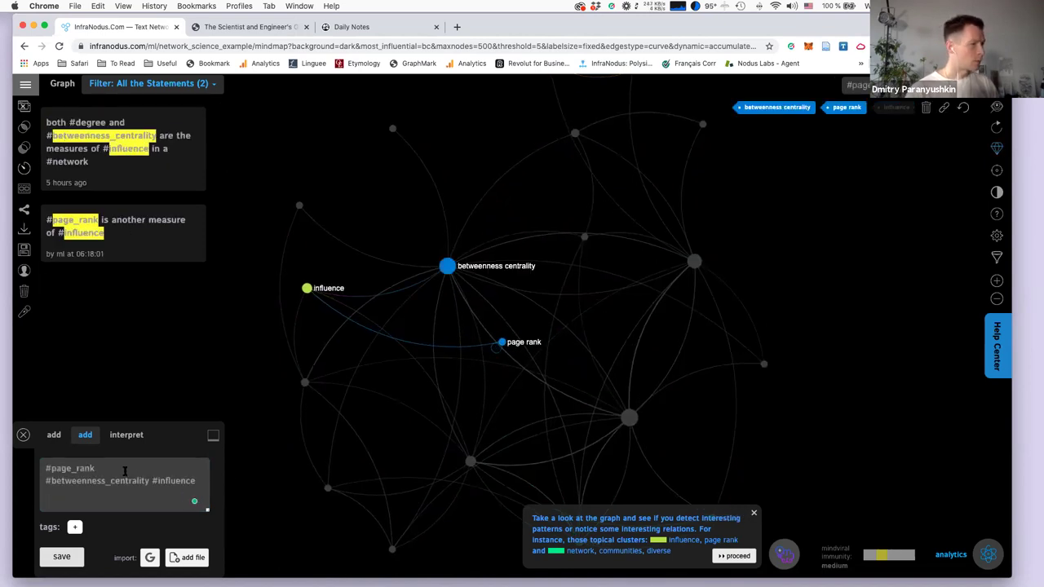
pyautogui.click(182, 479)
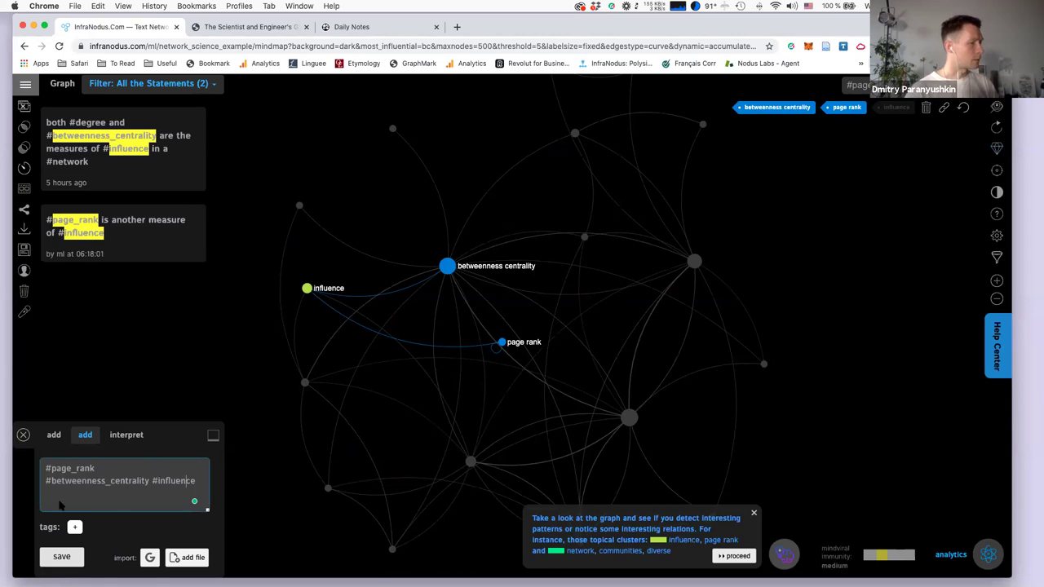
pyautogui.click(60, 559)
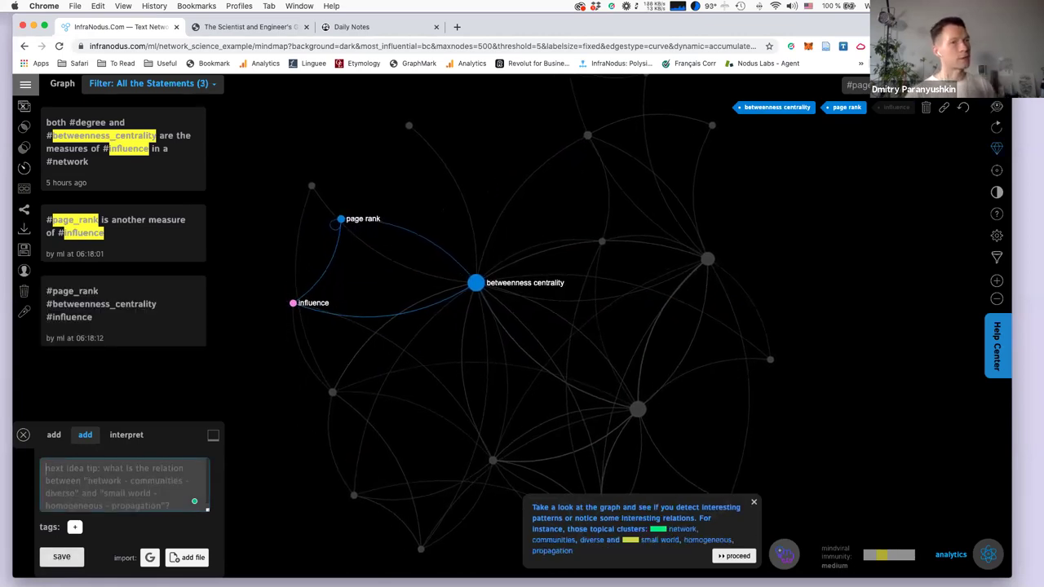
pyautogui.click(337, 223)
pyautogui.moveTo(338, 214); pyautogui.dragTo(342, 175)
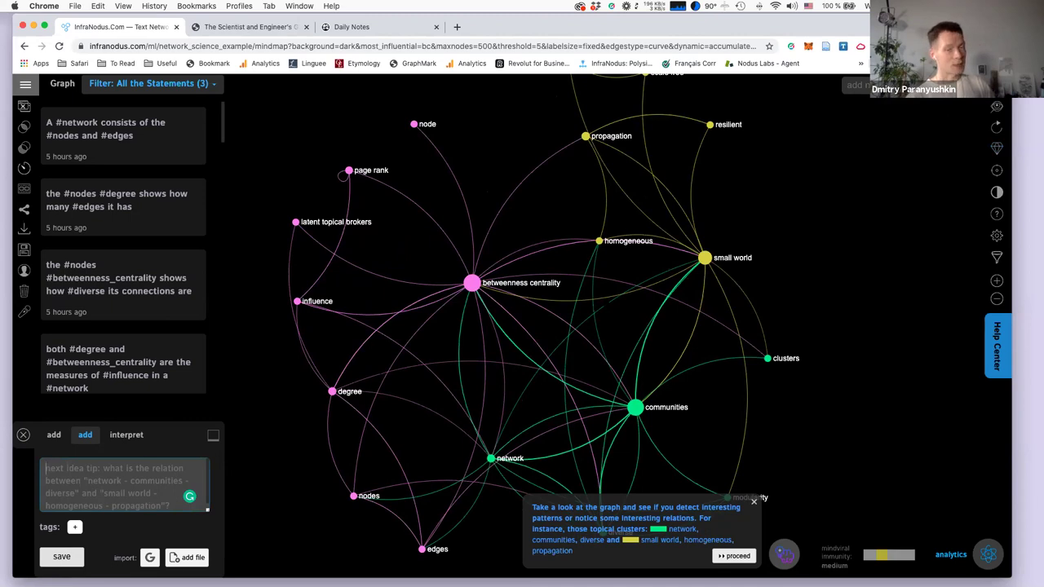
# Add the statement "betweenness centrality and degree are often correlated but not always, some networks will have several nodes that have low degree but high betweenness centrality".
pyautogui.moveTo(116, 349)
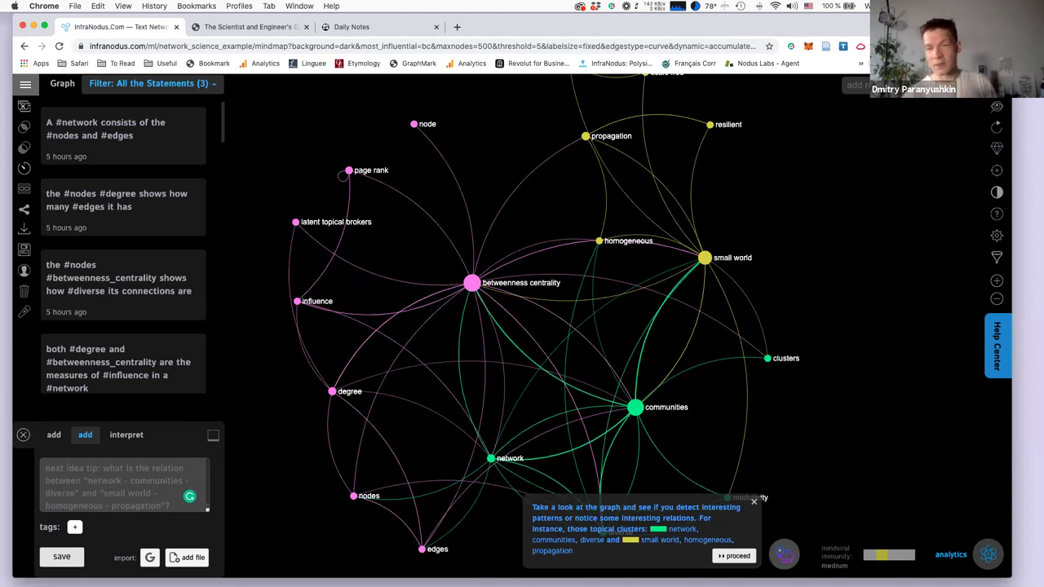
pyautogui.click(138, 477)
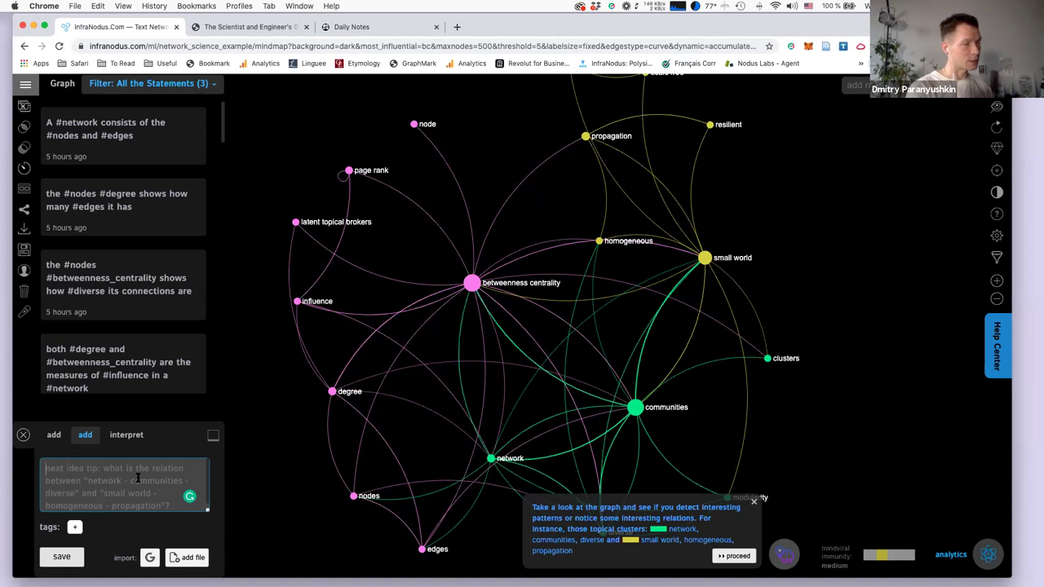
pyautogui.write('betweenness ')
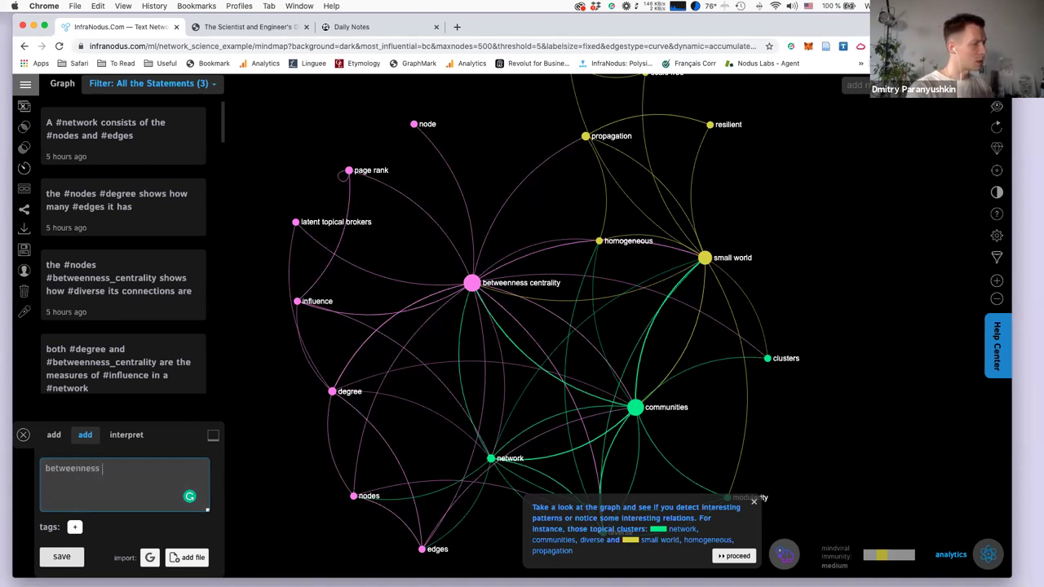
pyautogui.write('centrality')
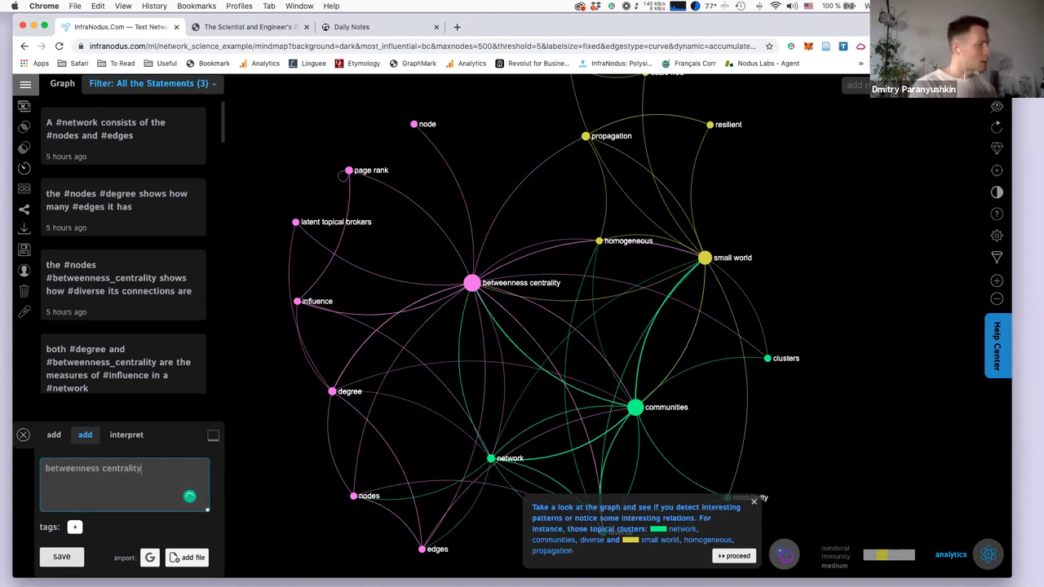
pyautogui.write(' and degree are of')
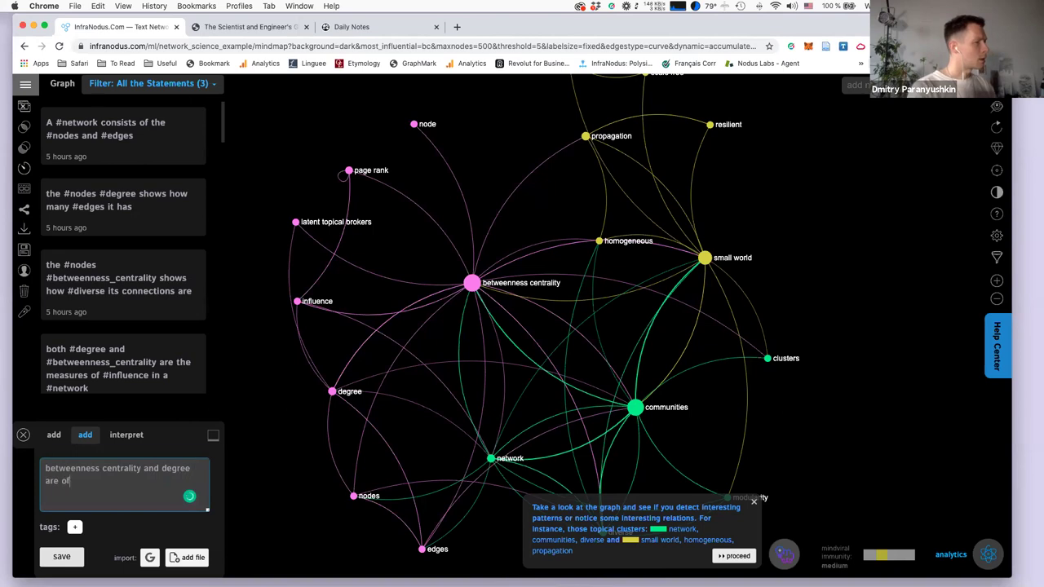
pyautogui.write('ten correlated')
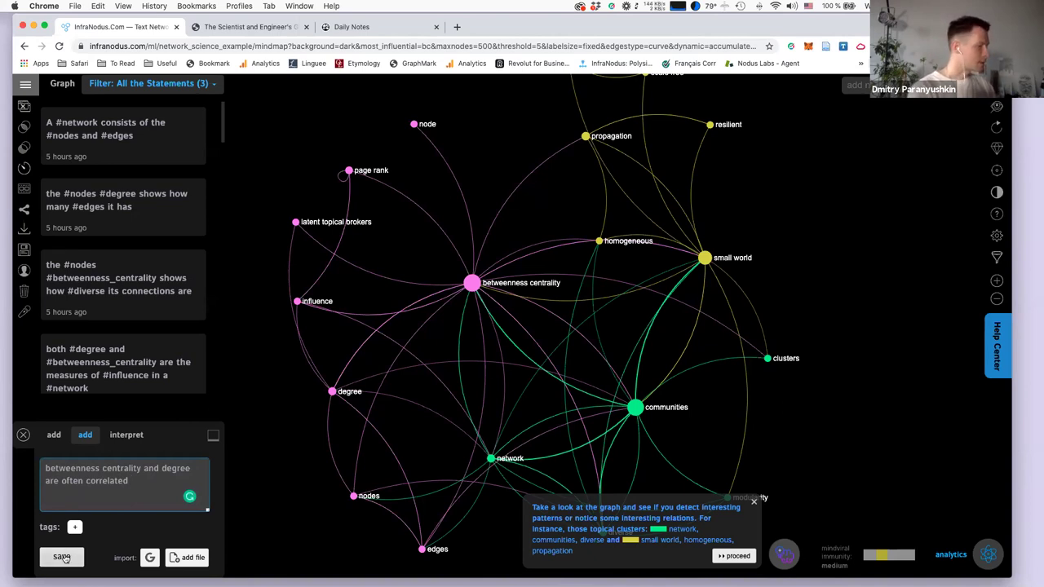
pyautogui.write('but not always, some networks will have several nodes ')
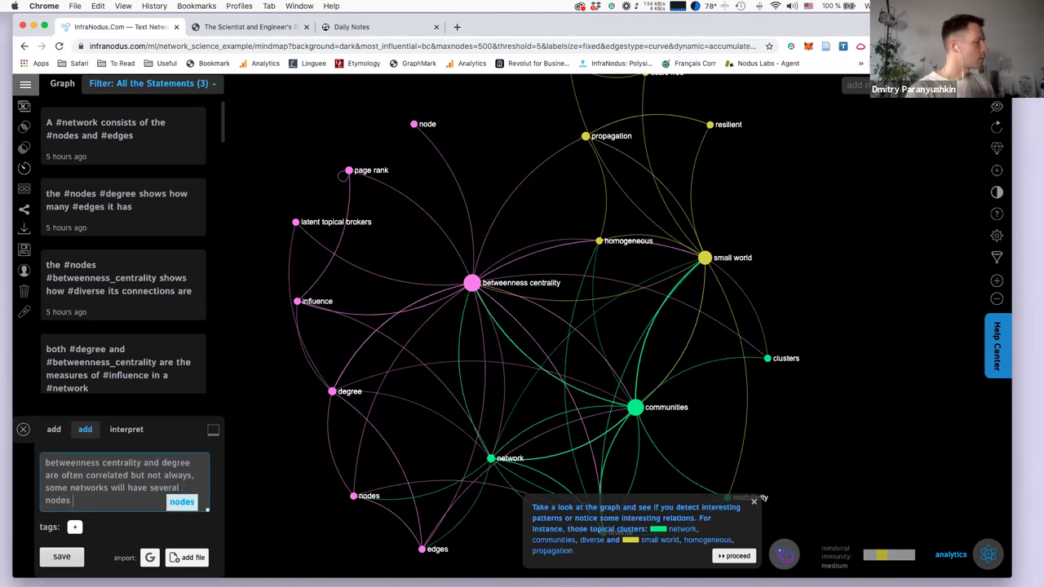
pyautogui.write('that have low degree but hig')
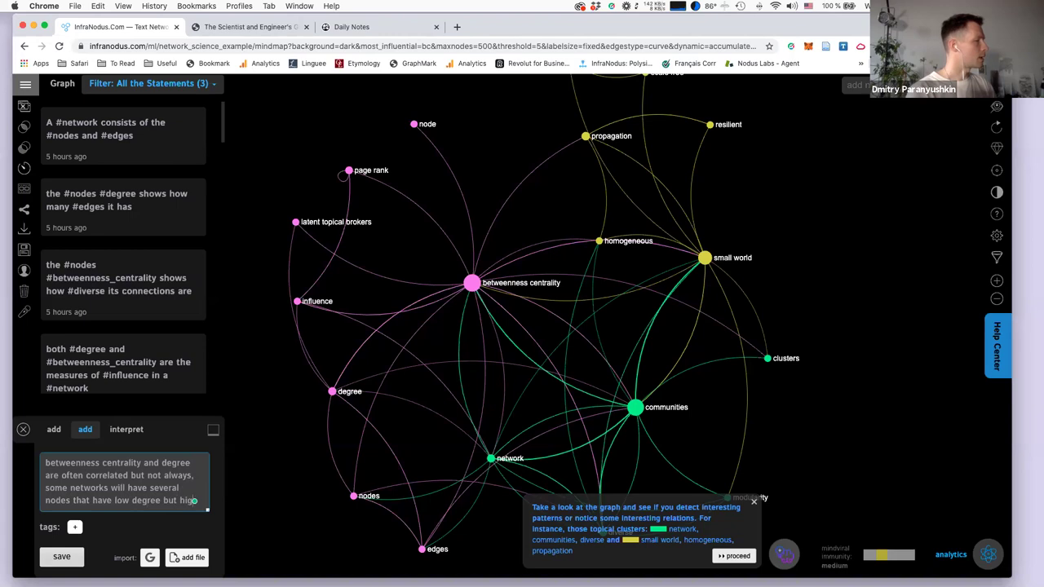
pyautogui.write('h betweenness')
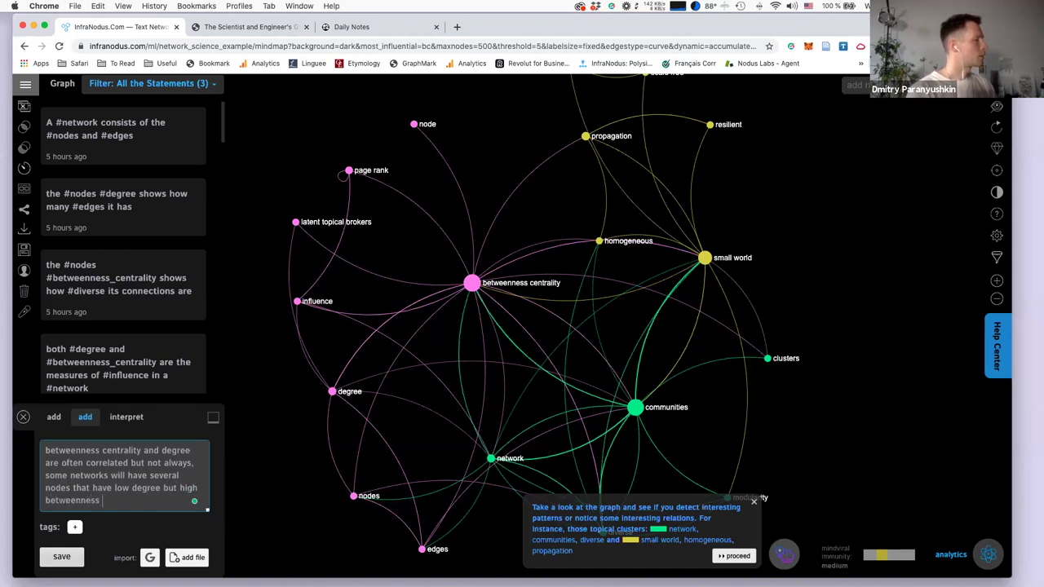
pyautogui.write(' centrality')
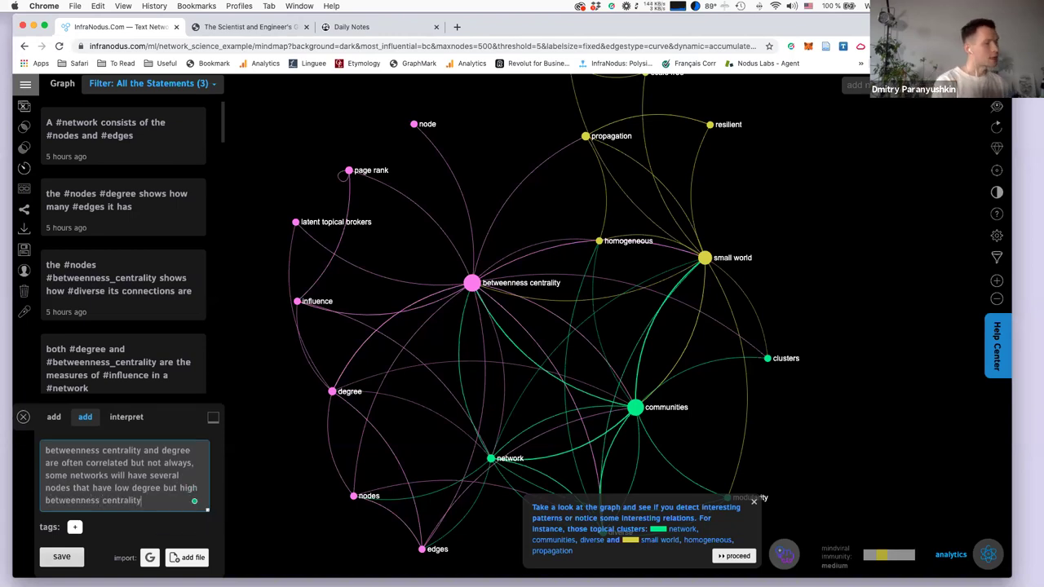
pyautogui.press('Return')
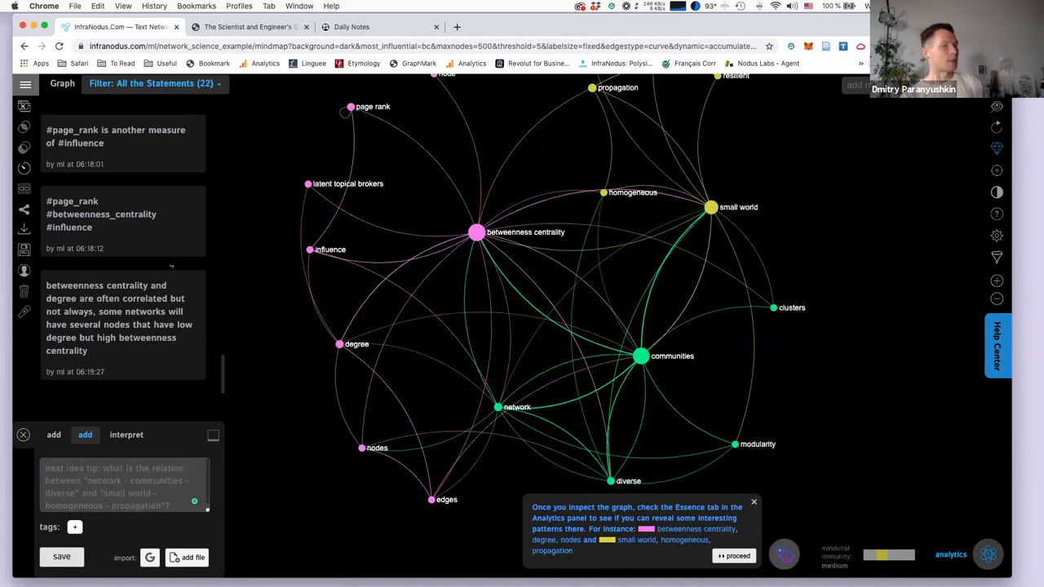
# In the account's text processing settings, choose to visualize both #hashtags and words in the graph, and save the settings.
pyautogui.click(25, 87)
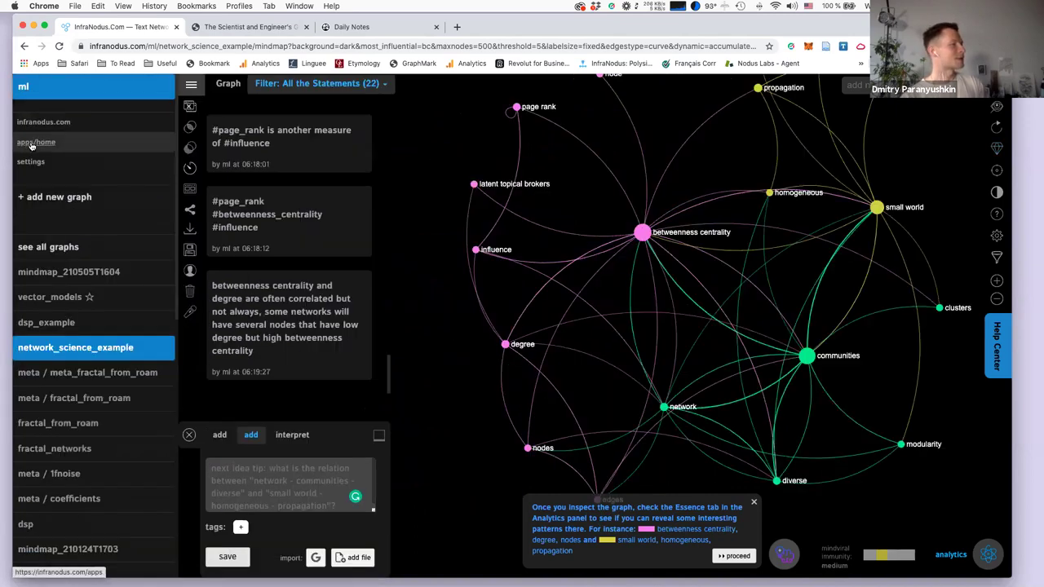
pyautogui.click(30, 163)
pyautogui.scroll(-8, 289, 374)
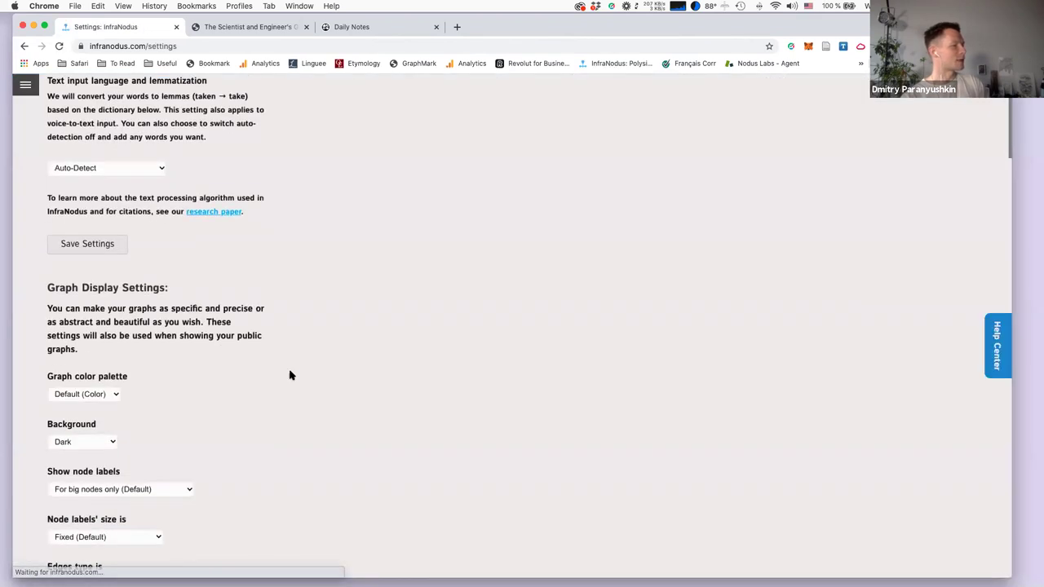
pyautogui.scroll(-10, 290, 375)
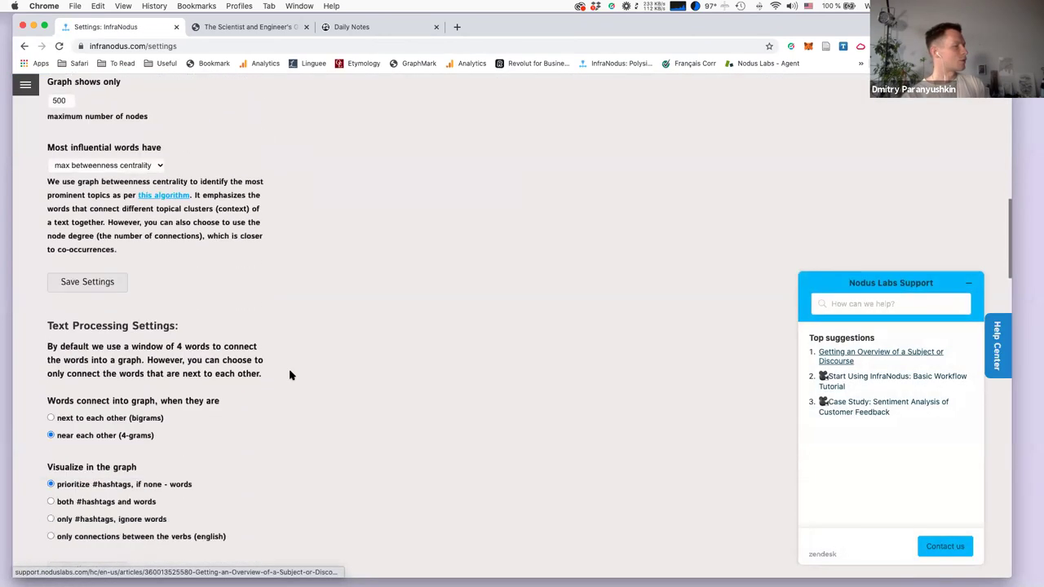
pyautogui.scroll(-3, 291, 374)
pyautogui.scroll(1, 291, 373)
pyautogui.click(72, 175)
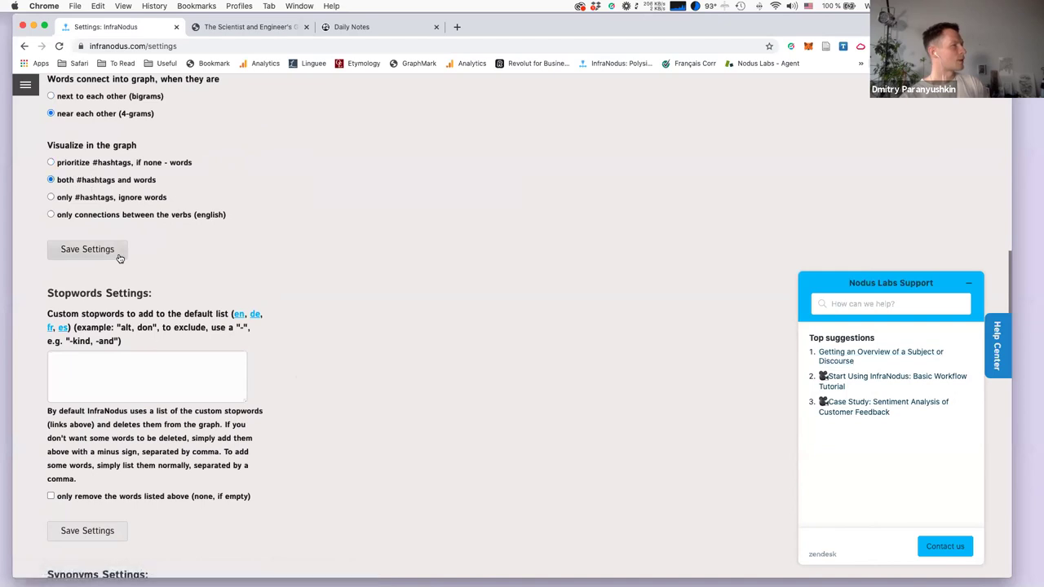
pyautogui.click(91, 249)
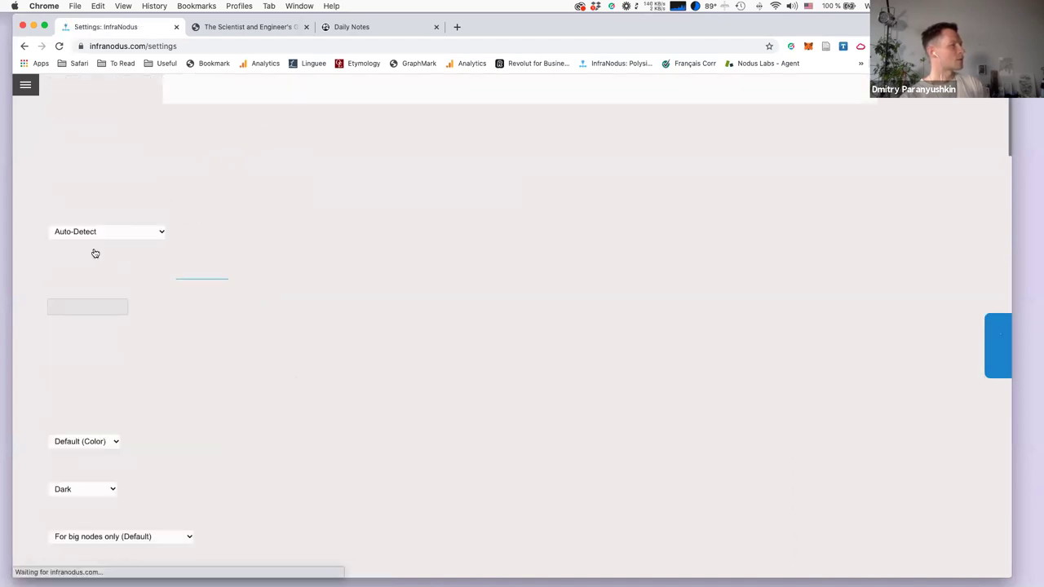
# Open the graph mindmap_210505T1604 and, from there, create a new graph named "test_words".
pyautogui.click(25, 87)
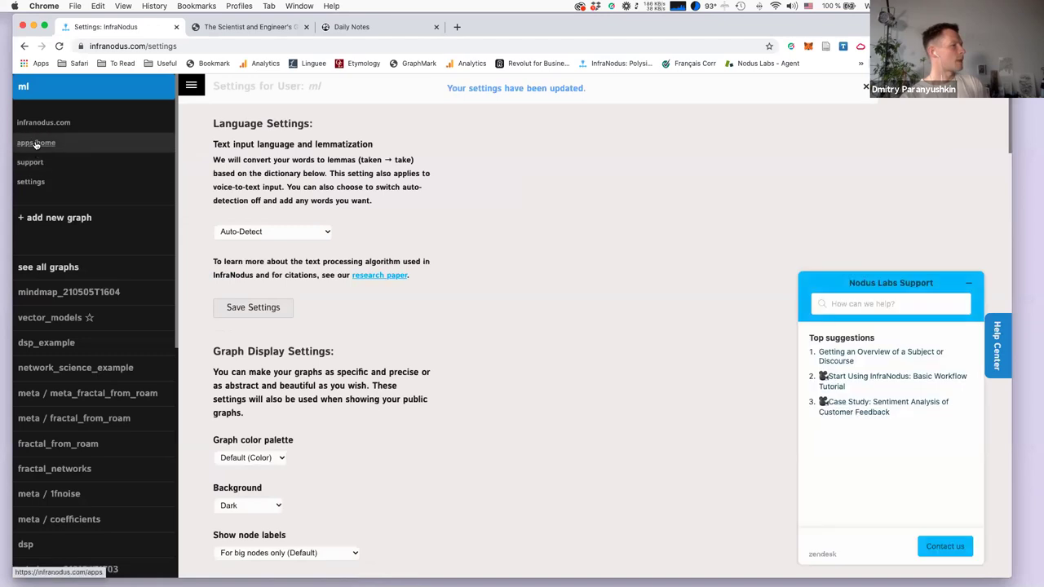
pyautogui.click(51, 295)
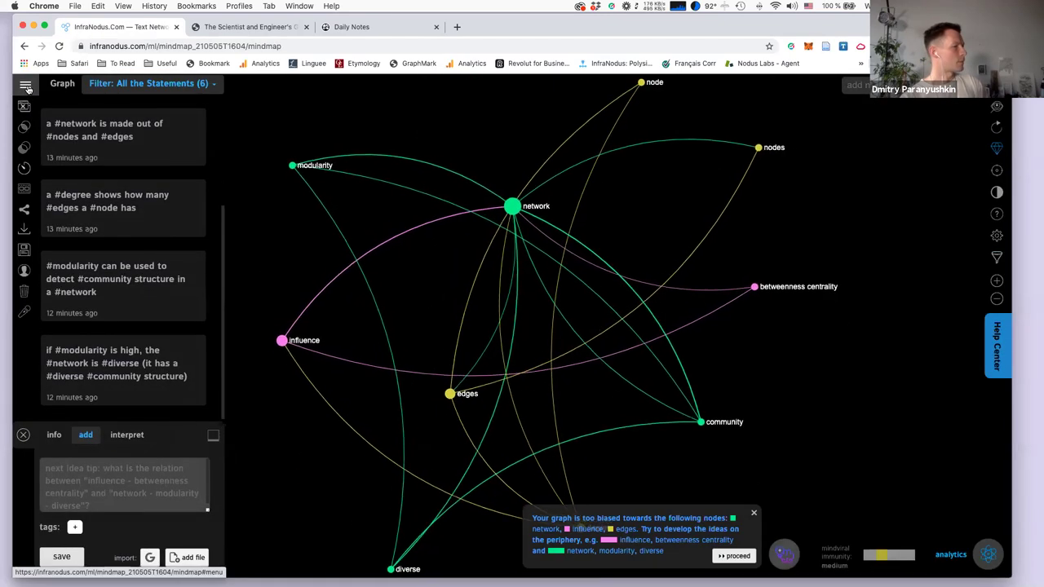
pyautogui.click(26, 86)
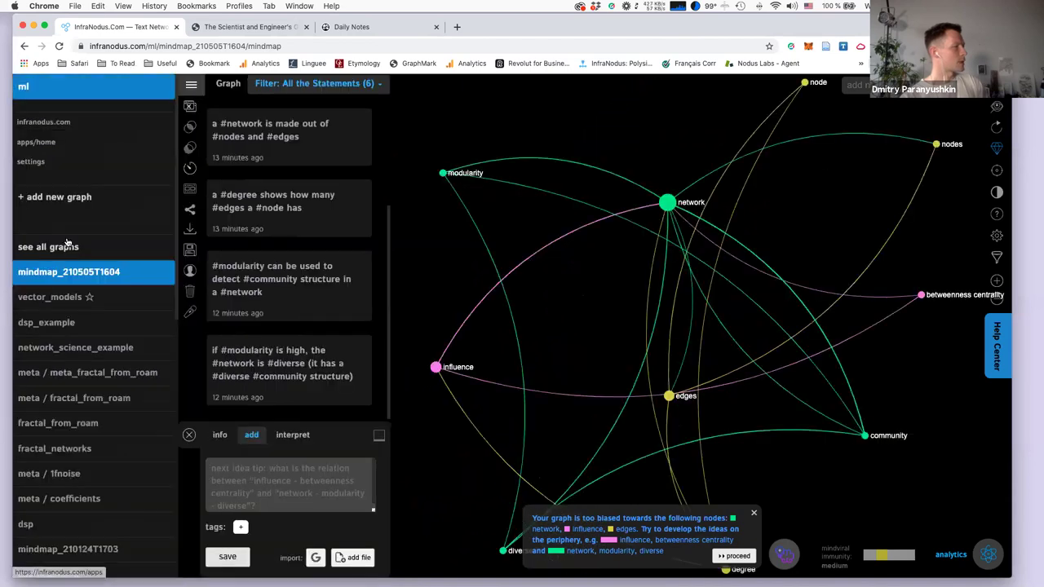
pyautogui.click(49, 196)
pyautogui.write('test_words')
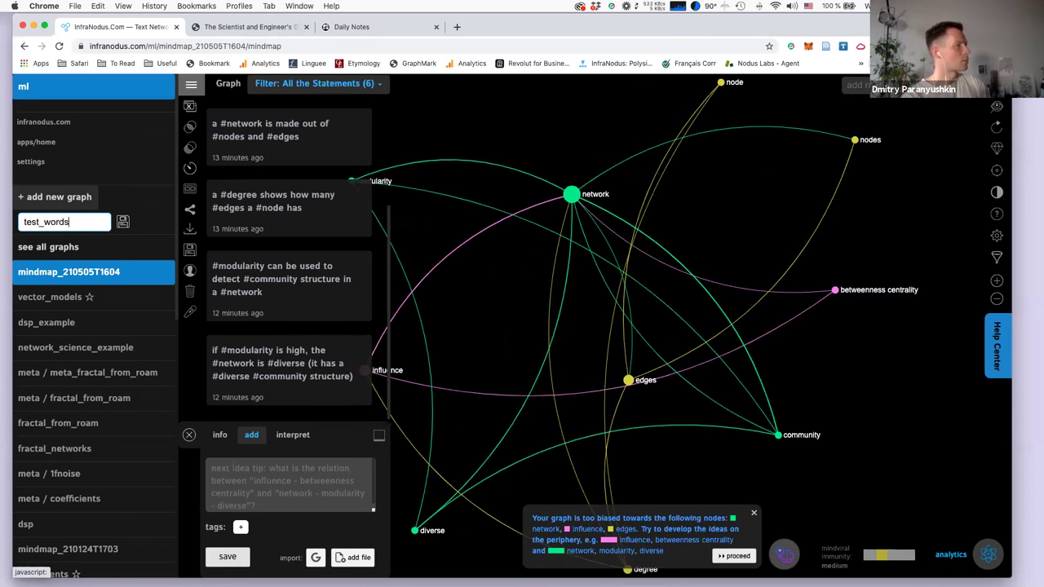
pyautogui.press('Return')
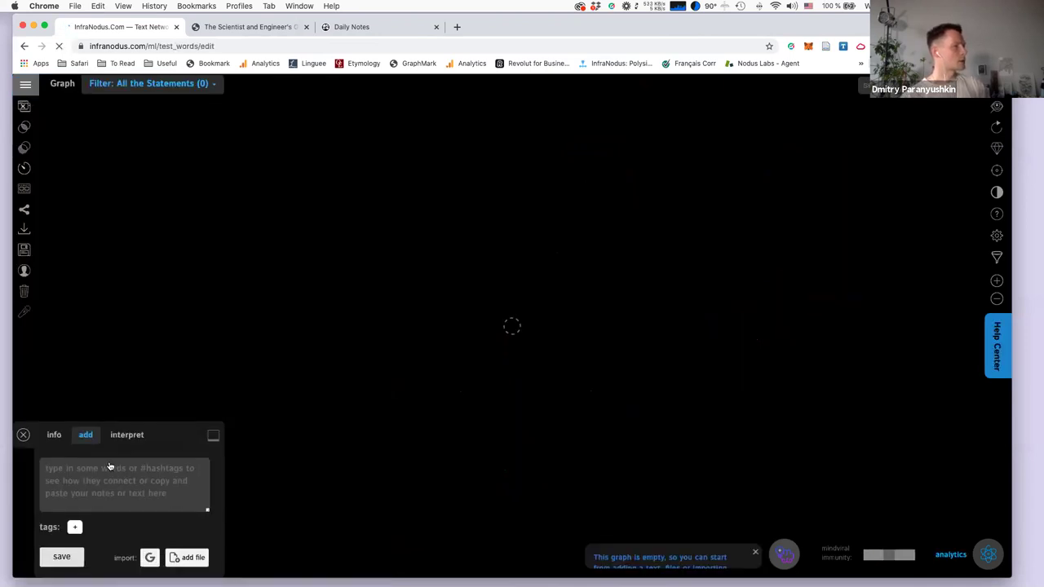
# Add the statement "betweenness centrality is a measure of influence, just like degree, but they are not always correlated" to the test_words graph.
pyautogui.click(59, 488)
pyautogui.write('b')
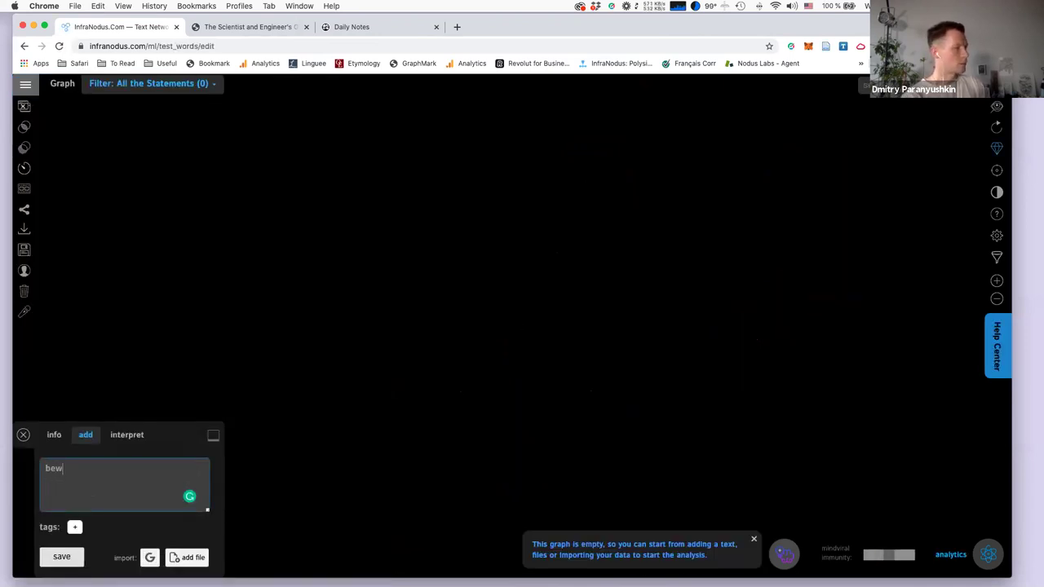
pyautogui.write('etwe')
pyautogui.press('BackSpace')
pyautogui.press('BackSpace')
pyautogui.press('BackSpace')
pyautogui.write('tweenness centrality is a measure of')
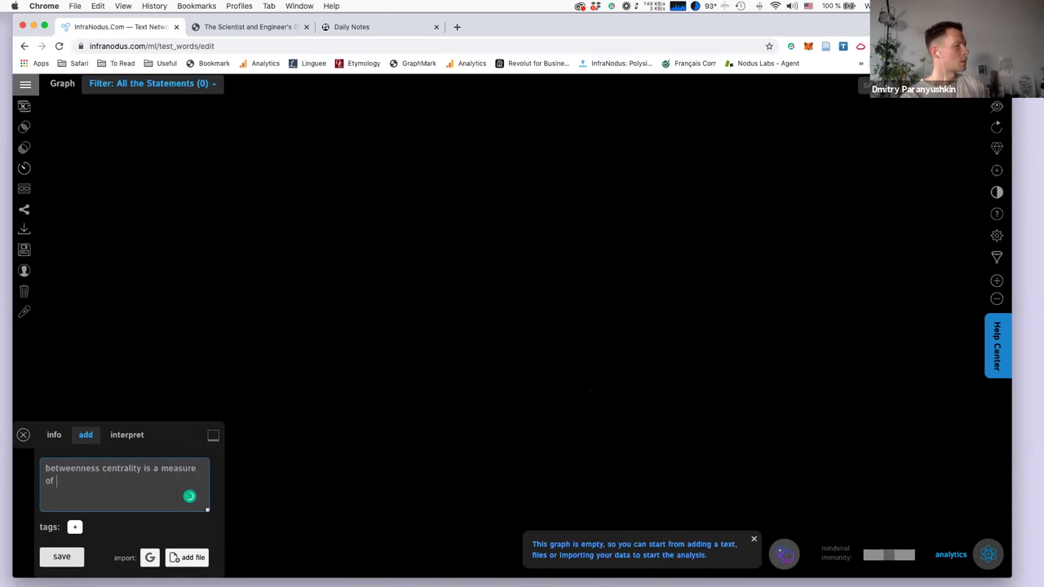
pyautogui.write(' influence, jus tlike')
pyautogui.write(' like degree, but')
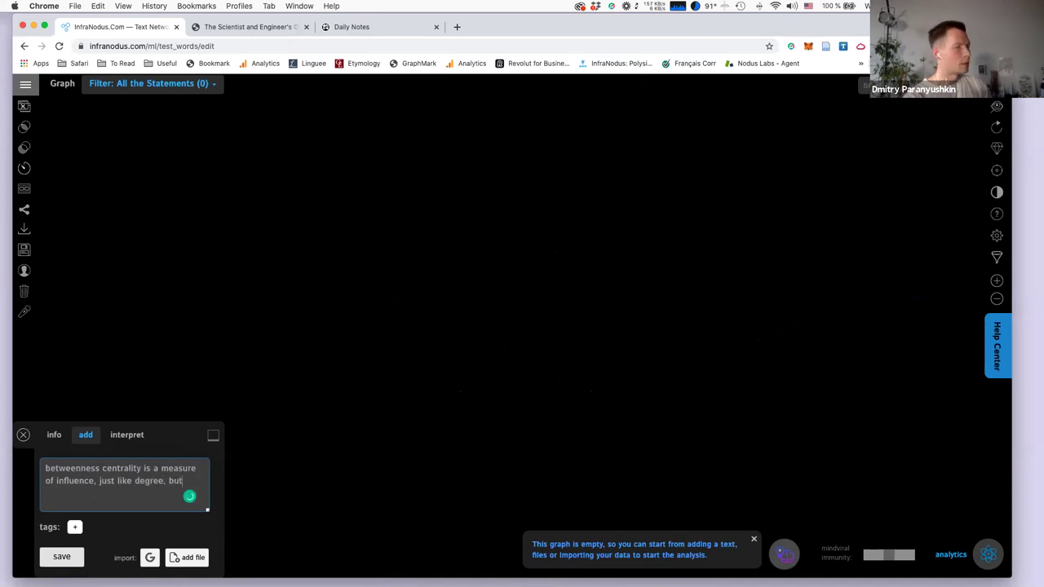
pyautogui.write(' they are not always correlated')
pyautogui.hotkey('ctrl', 'Return')
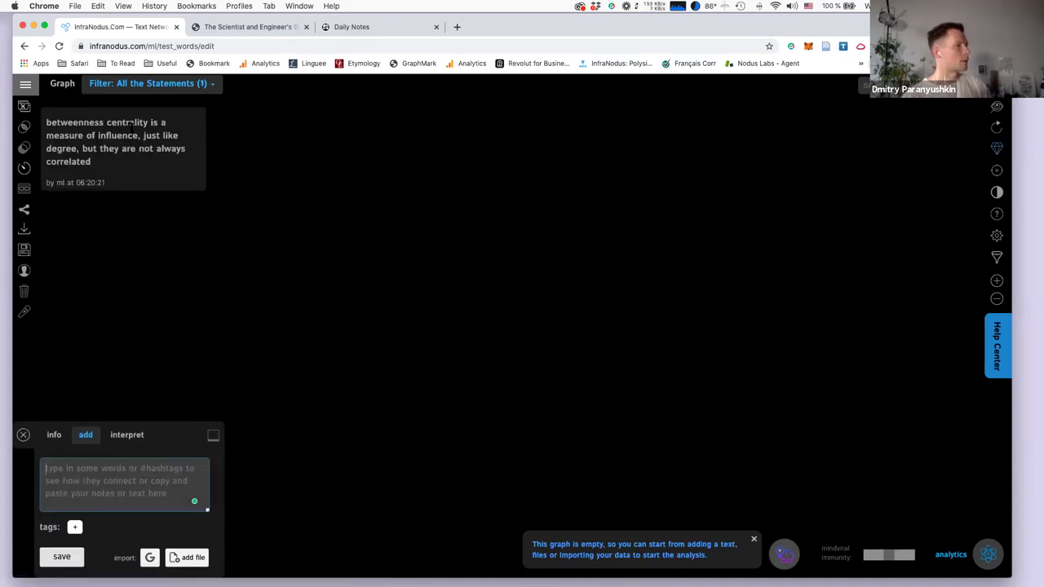
pyautogui.click(27, 87)
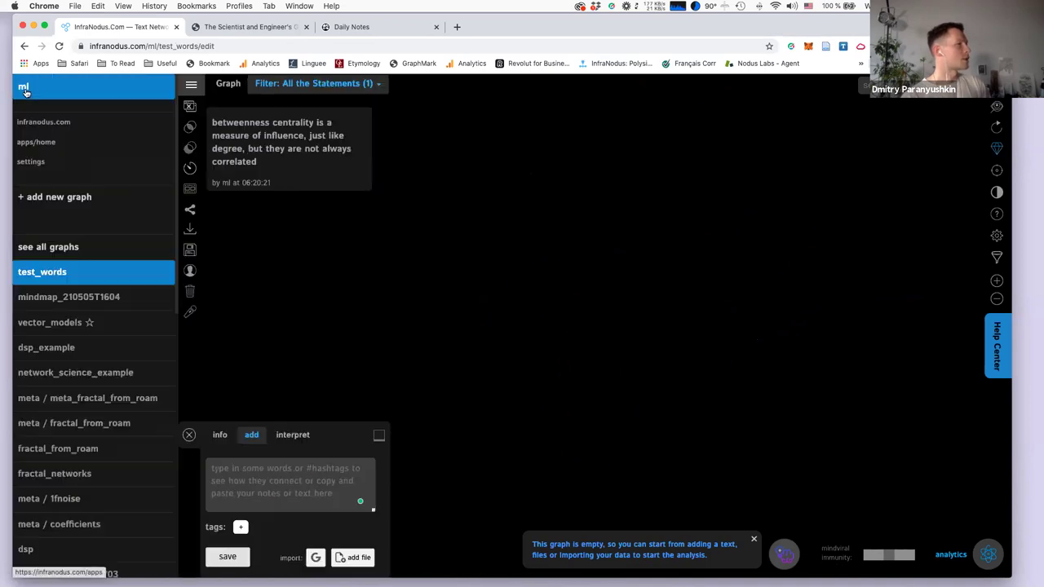
pyautogui.click(33, 161)
pyautogui.scroll(-15, 188, 350)
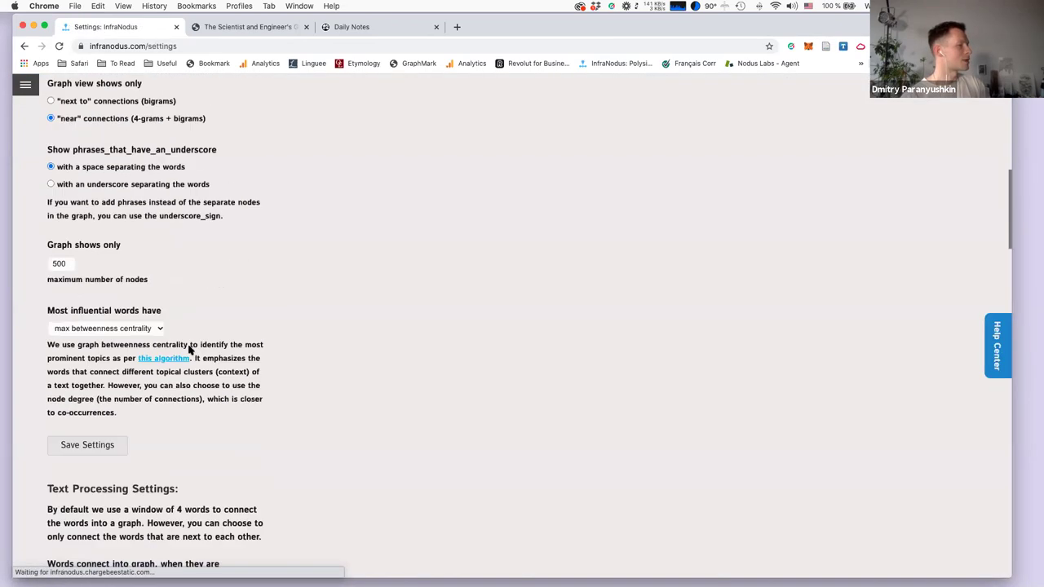
pyautogui.click(70, 254)
pyautogui.scroll(-10, 192, 380)
pyautogui.scroll(-6, 191, 380)
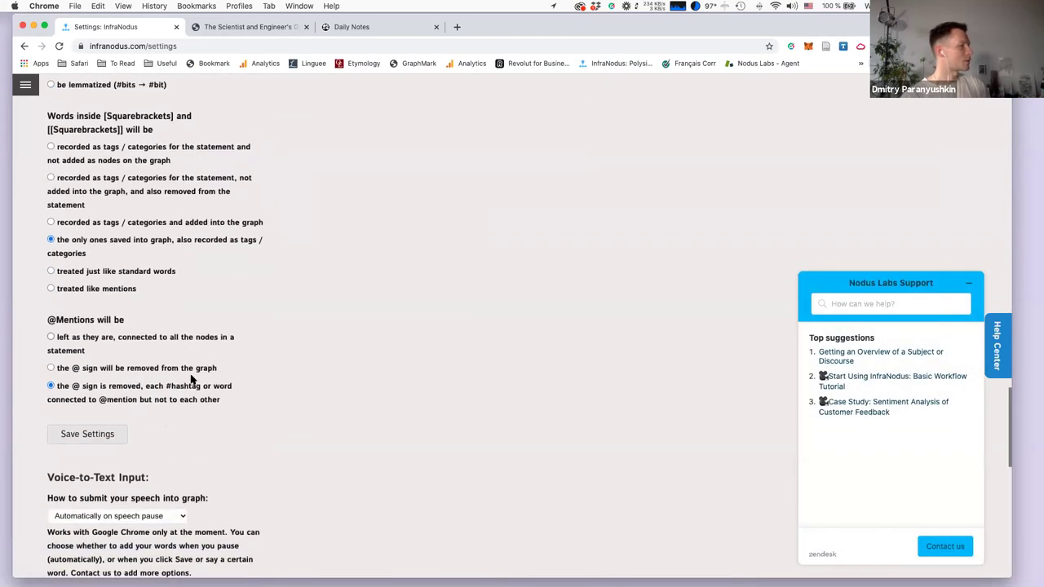
pyautogui.click(69, 139)
pyautogui.click(78, 329)
pyautogui.scroll(2, 129, 312)
pyautogui.scroll(6, 128, 311)
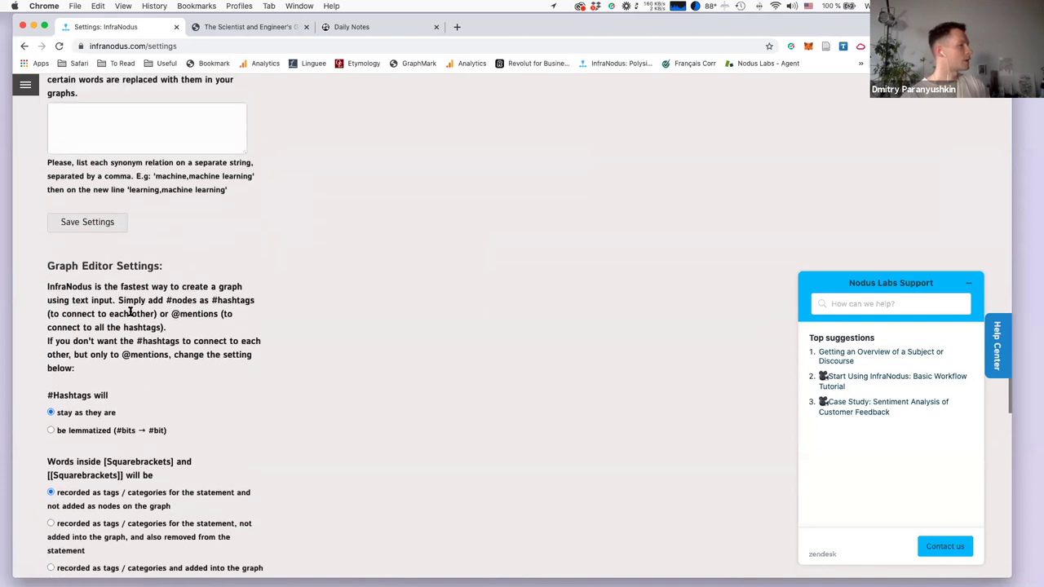
pyautogui.scroll(-5, 104, 501)
pyautogui.scroll(-5, 104, 500)
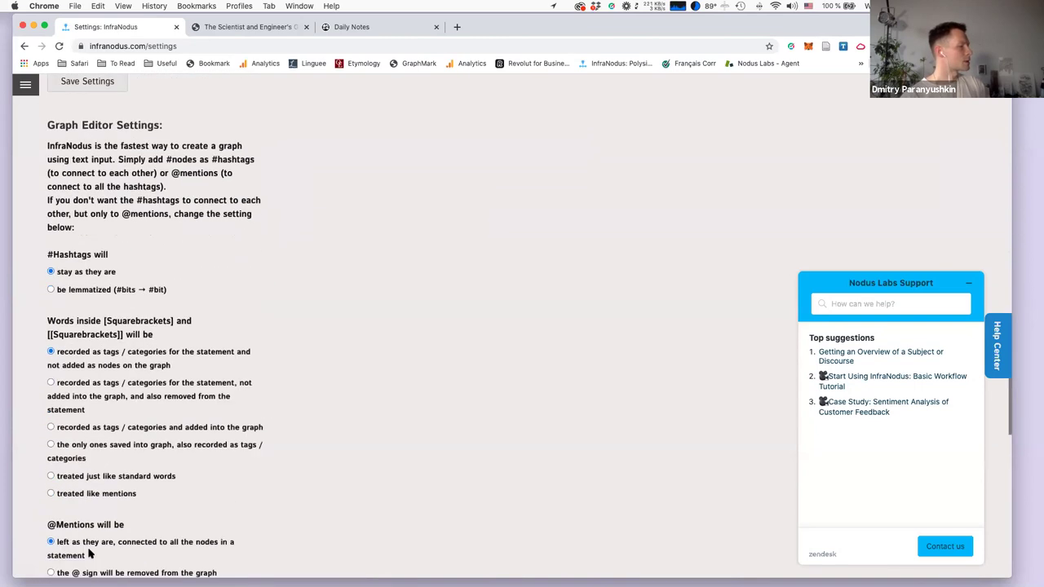
pyautogui.click(86, 457)
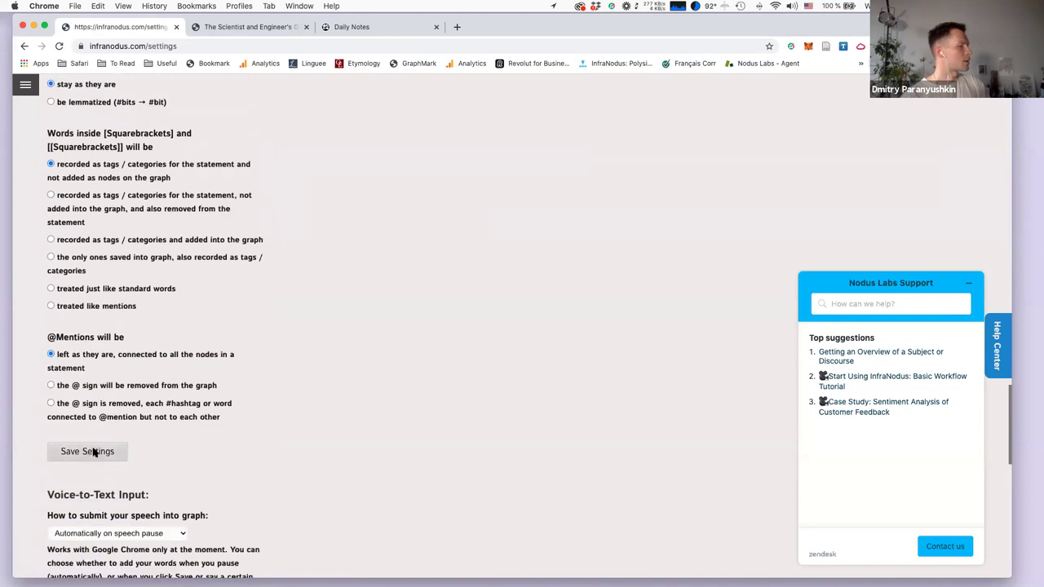
# Reopen the test_words graph and save a copy of its betweenness centrality statement as a new statement.
pyautogui.click(24, 84)
pyautogui.click(60, 292)
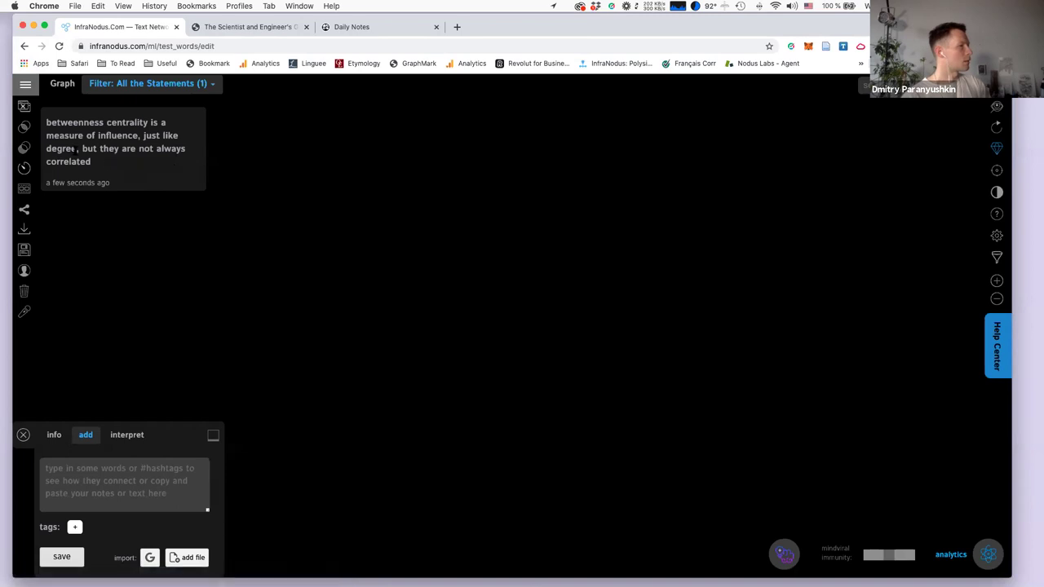
pyautogui.moveTo(130, 168); pyautogui.dragTo(46, 119)
pyautogui.press('super+c')
pyautogui.click(93, 482)
pyautogui.press('super+v')
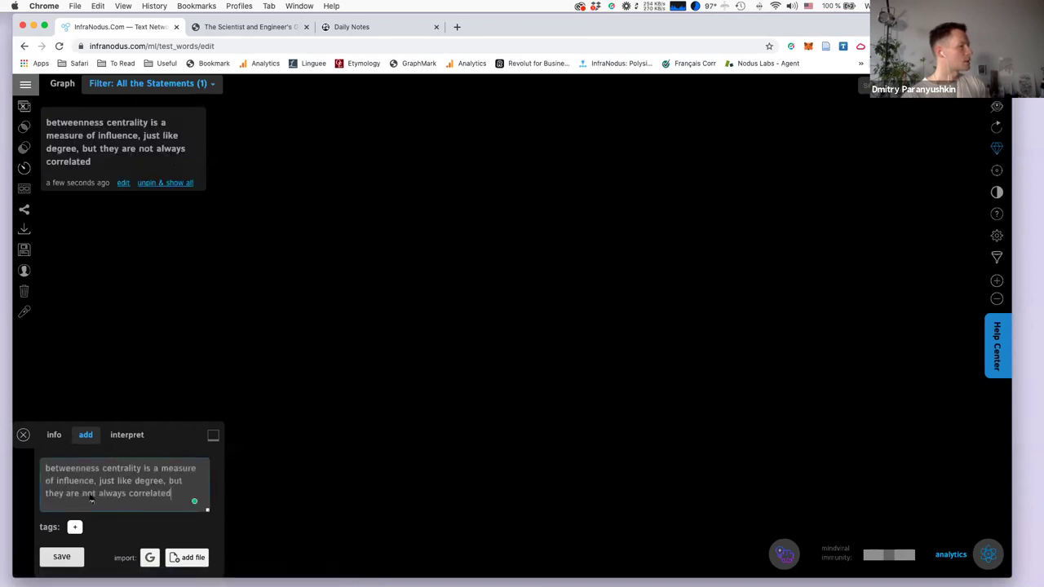
pyautogui.click(61, 557)
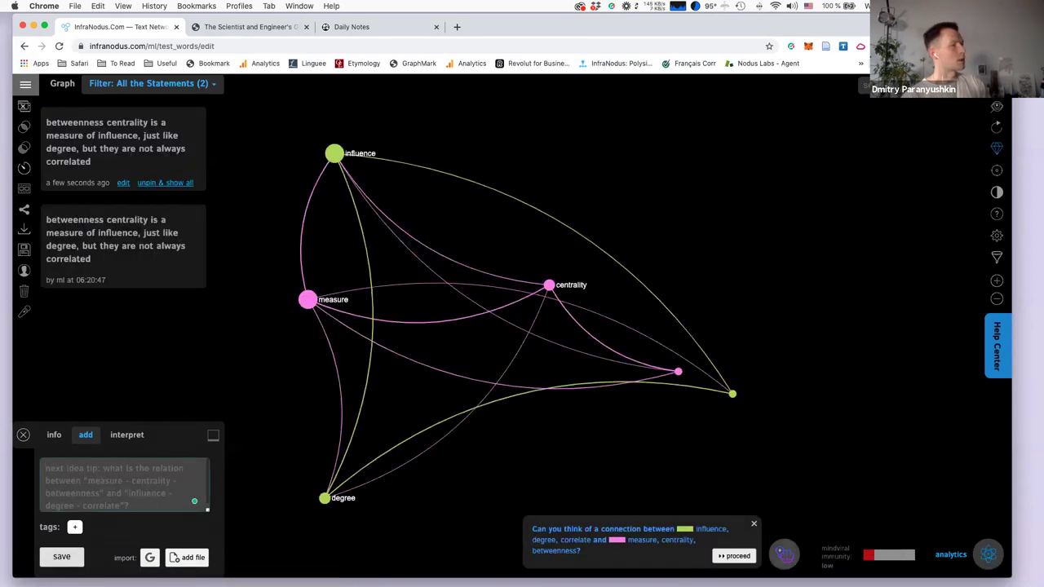
# Show all statements, examine how the measure, influence, degree and correlate nodes connect by selecting them together, and clear the selection.
pyautogui.click(166, 184)
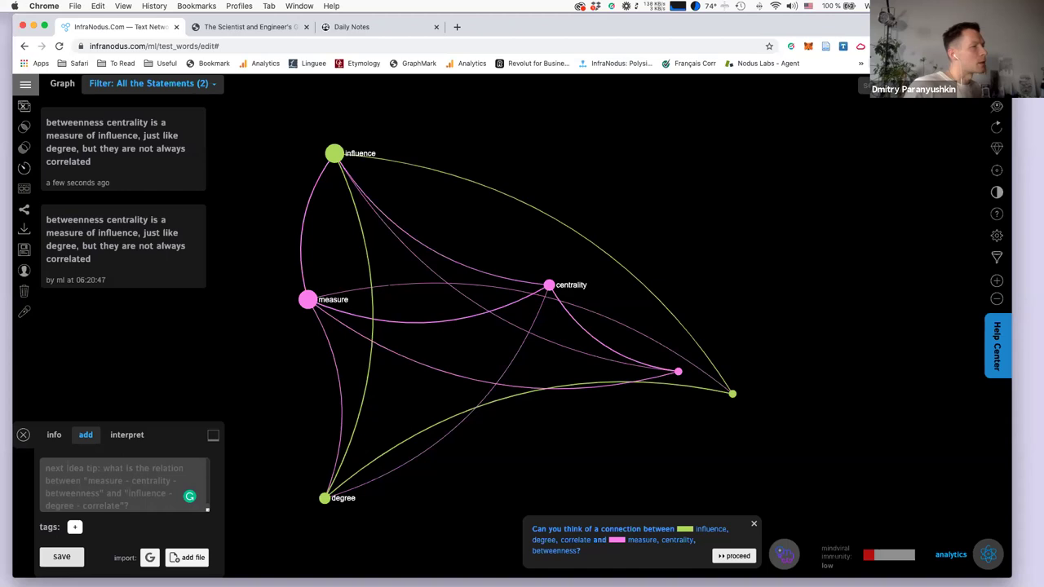
pyautogui.click(308, 299)
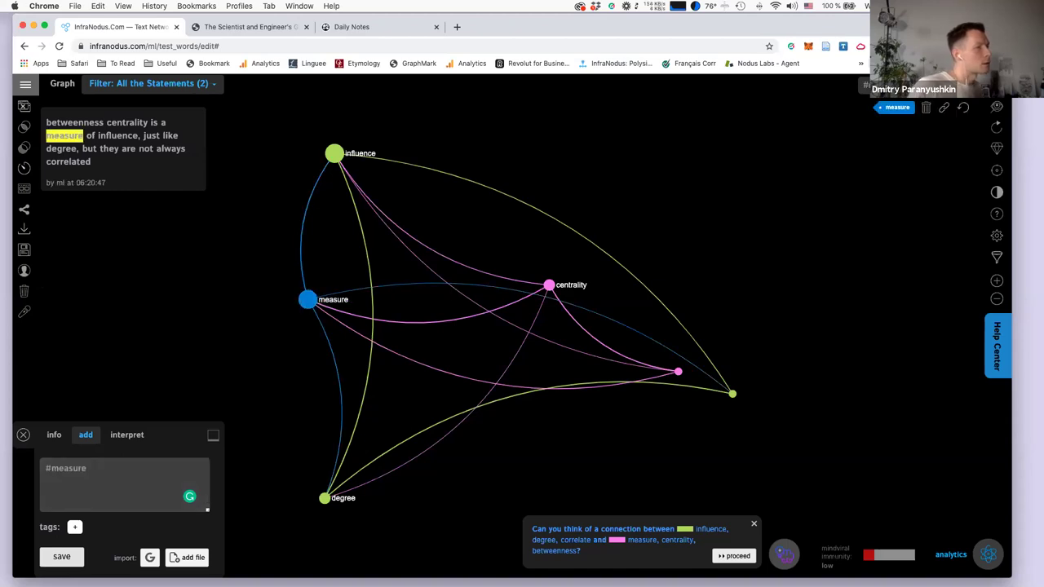
pyautogui.click(334, 154)
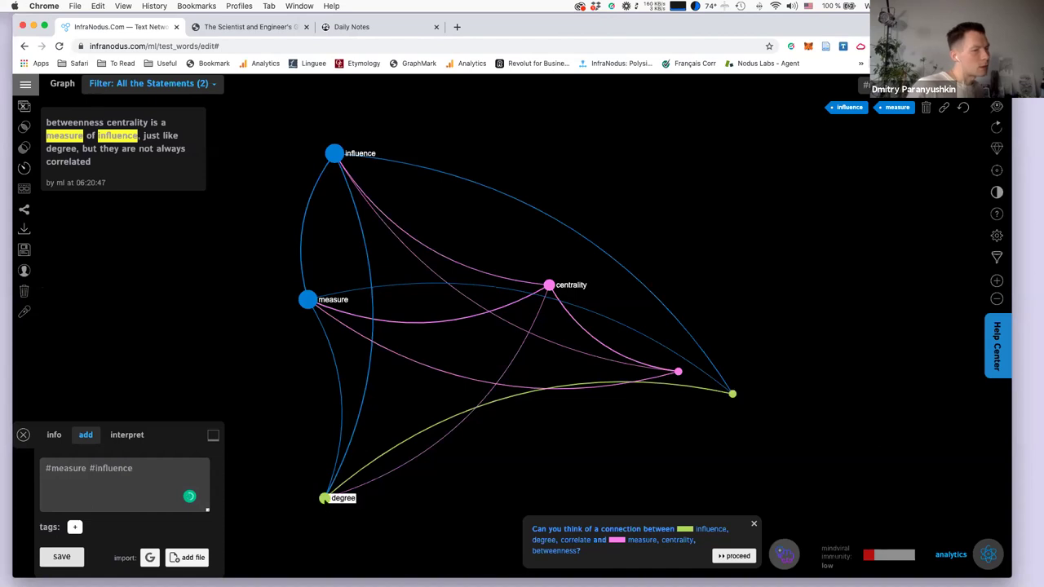
pyautogui.click(325, 499)
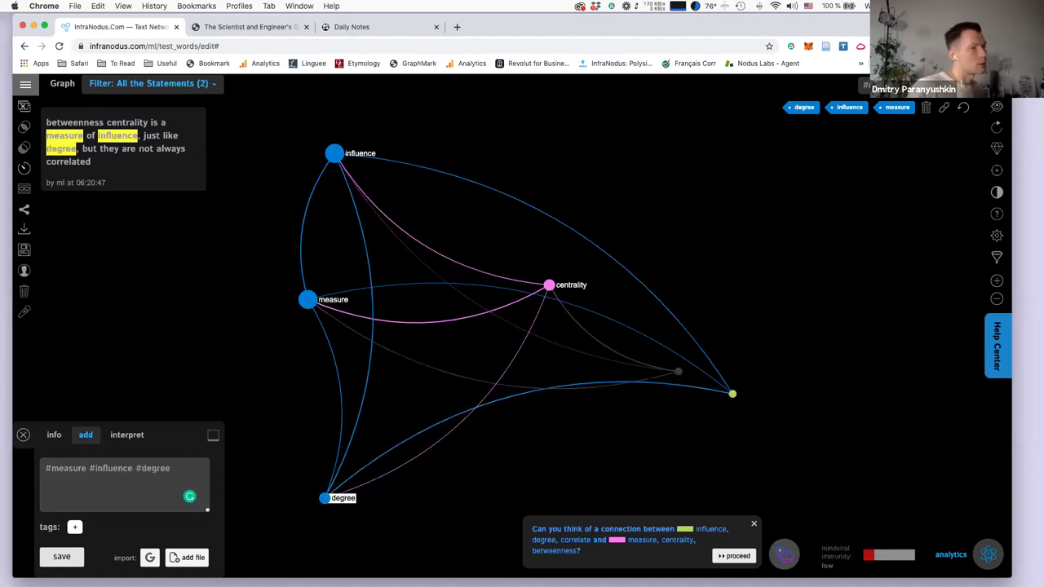
pyautogui.click(731, 394)
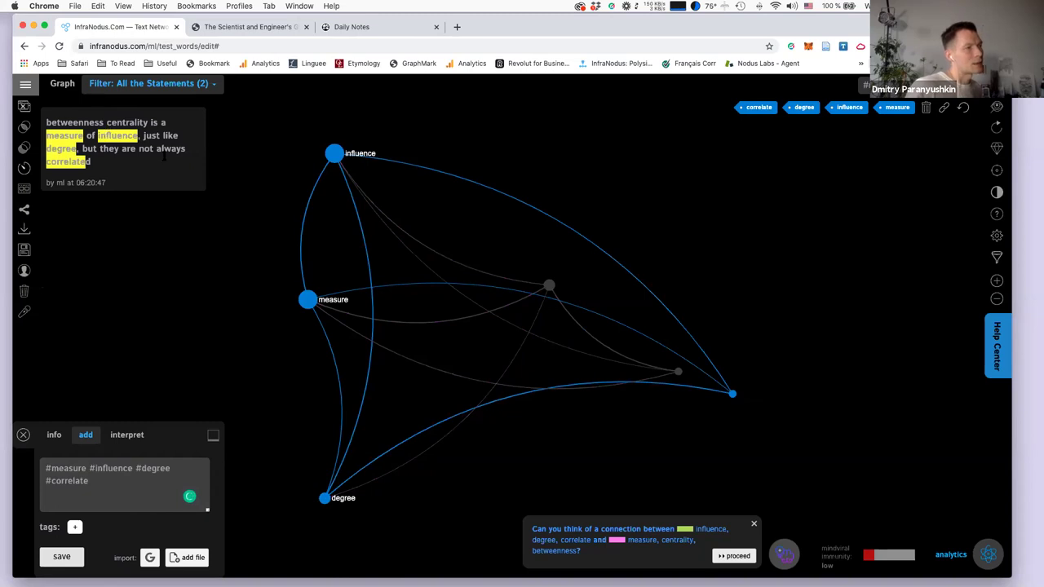
pyautogui.click(87, 162)
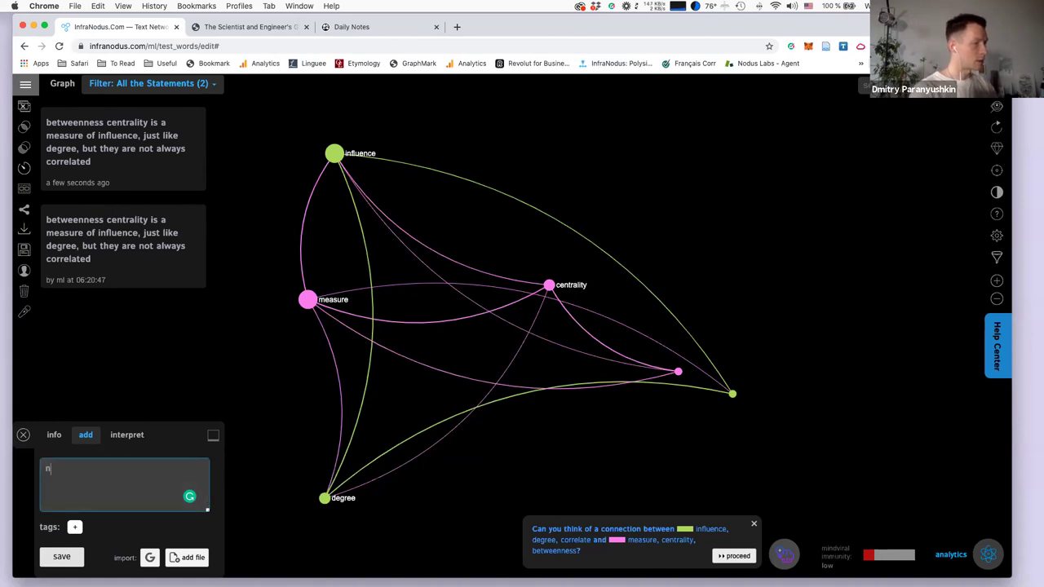
# Add the statement "a network's structure can be analyzed using modularity measure that detects distinct communities".
pyautogui.write("a network's")
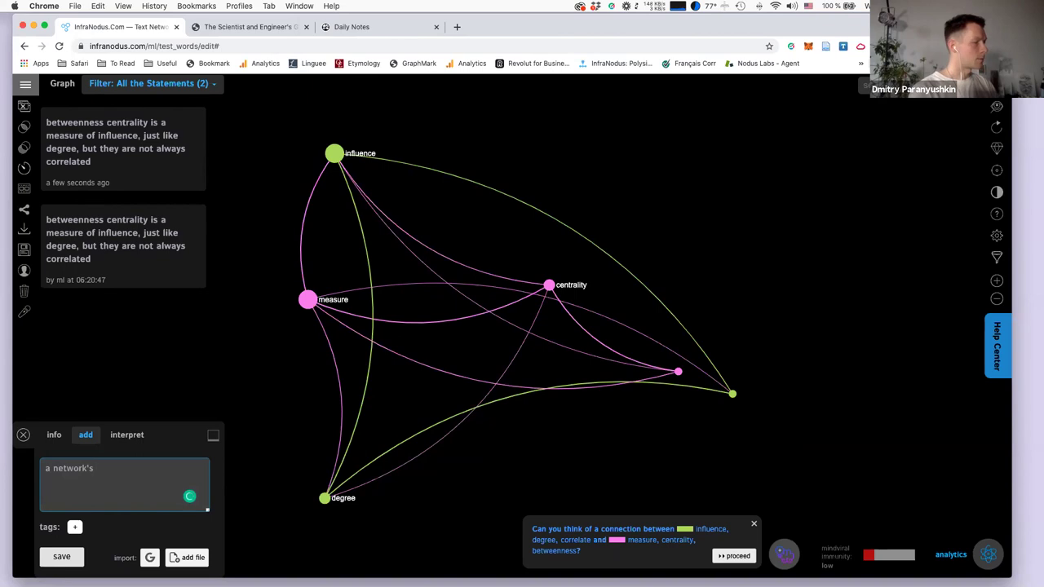
pyautogui.write(' structure can be analyzed usei')
pyautogui.press('BackSpace')
pyautogui.press('BackSpace')
pyautogui.write('ing modularity measure that detects distinct communities')
pyautogui.press('Return')
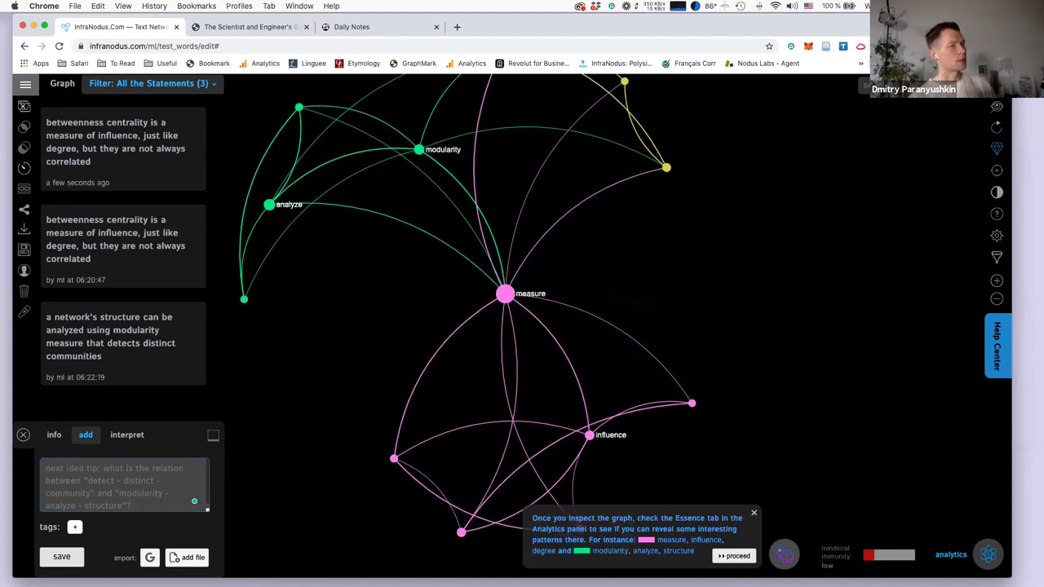
# Lower the graph's threshold for hiding node labels to 5 and close the graph settings.
pyautogui.click(997, 236)
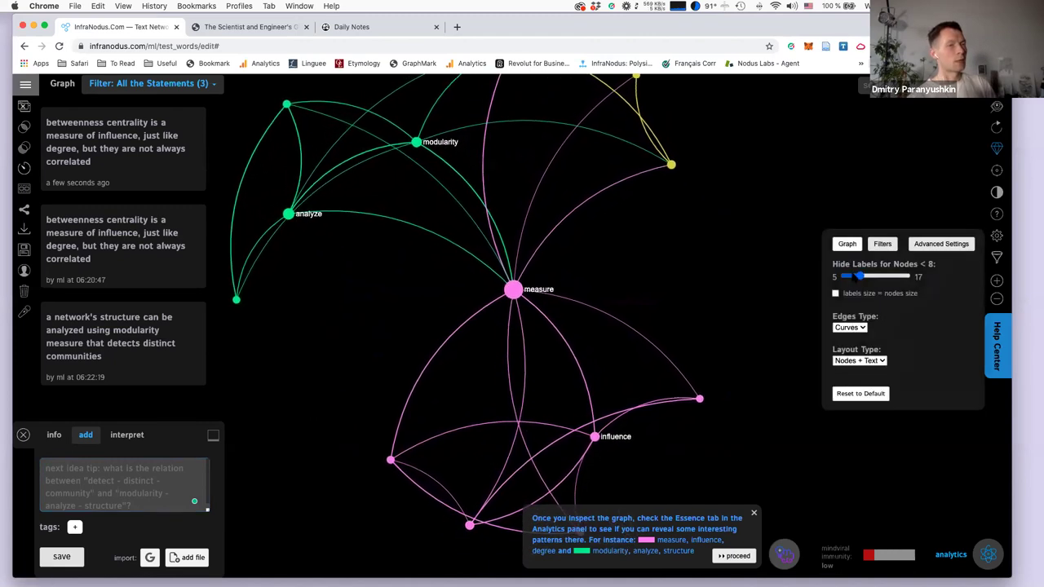
pyautogui.moveTo(858, 277); pyautogui.dragTo(845, 278)
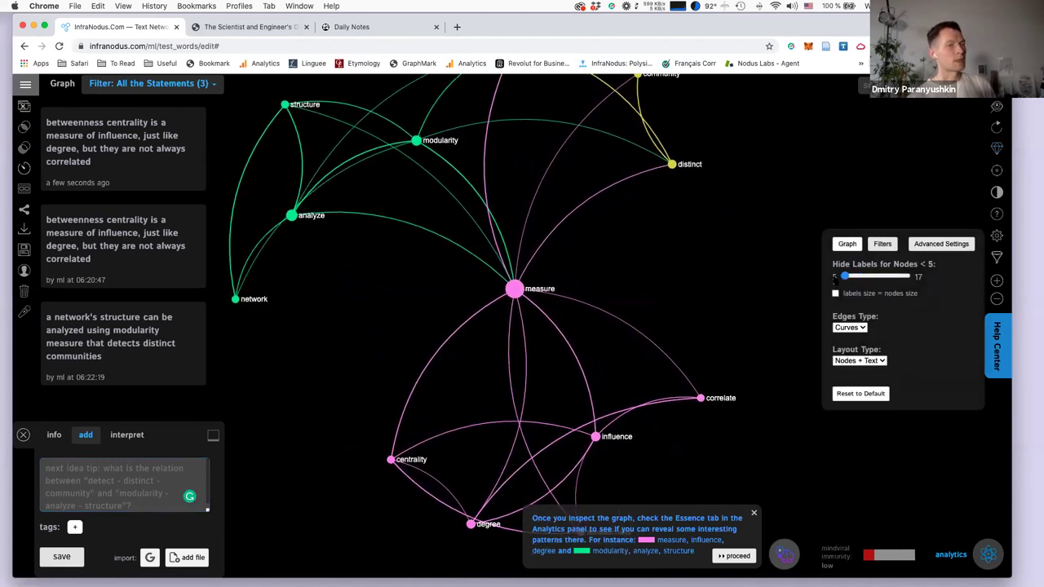
pyautogui.click(996, 236)
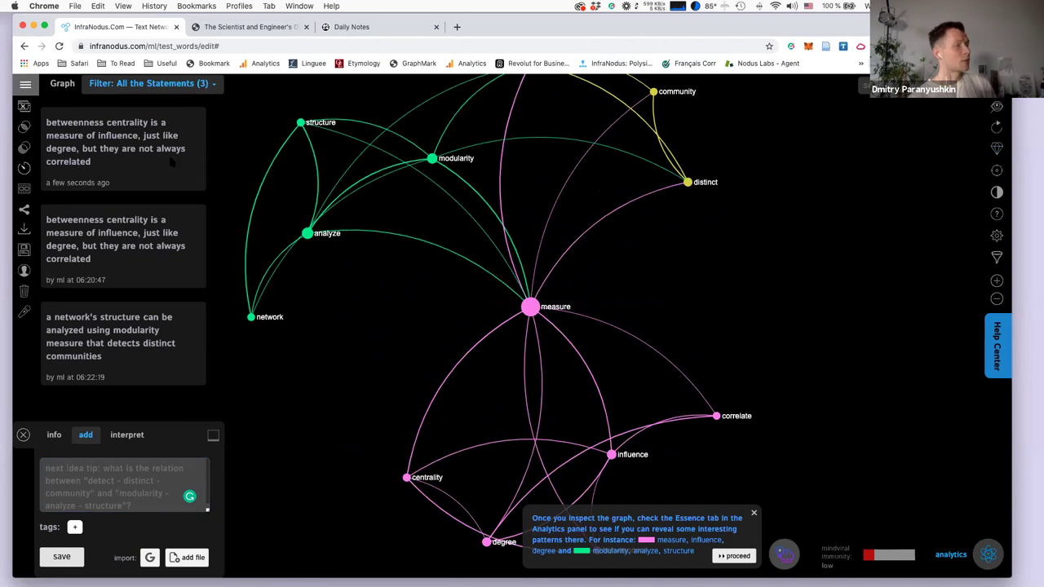
# Open the network_science_example graph and delete its last statement, about betweenness centrality and degree being often correlated.
pyautogui.click(25, 88)
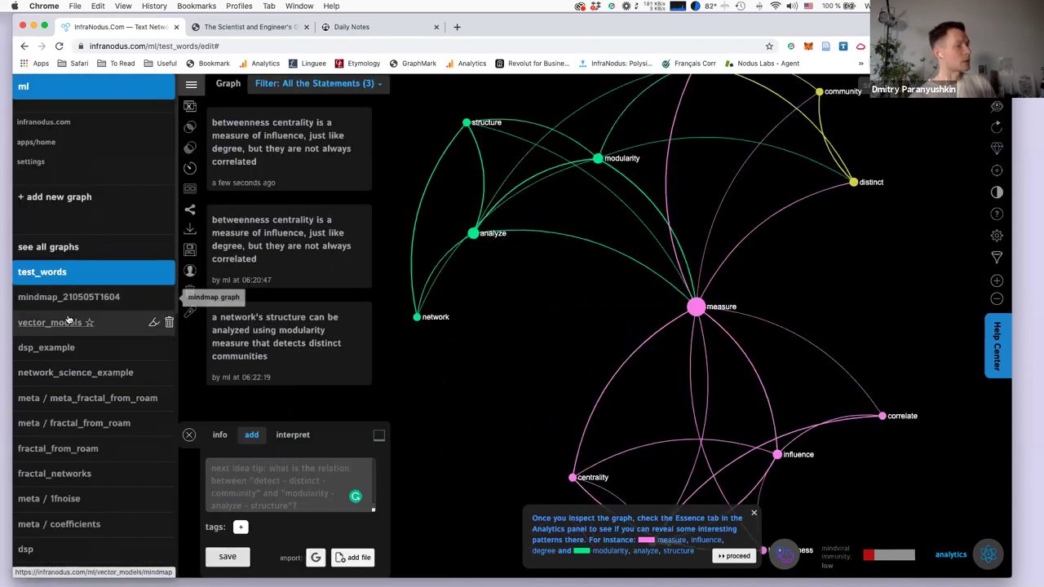
pyautogui.click(69, 374)
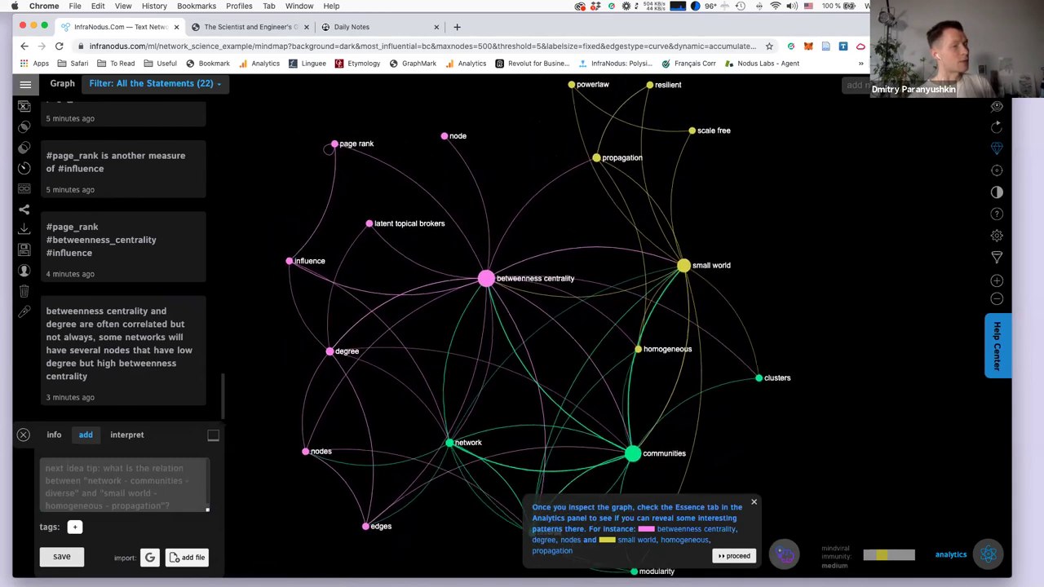
pyautogui.click(124, 350)
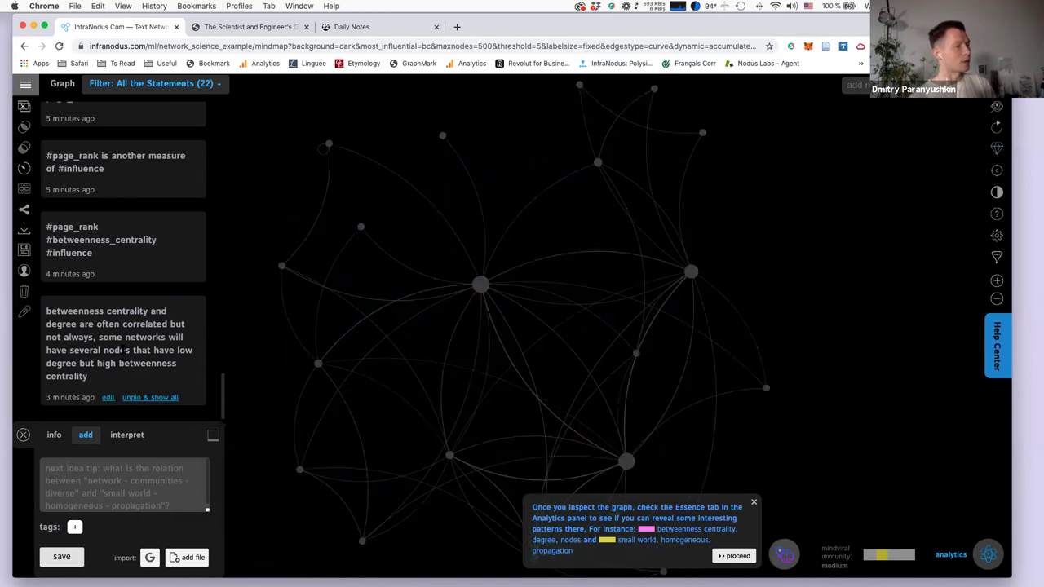
pyautogui.click(107, 398)
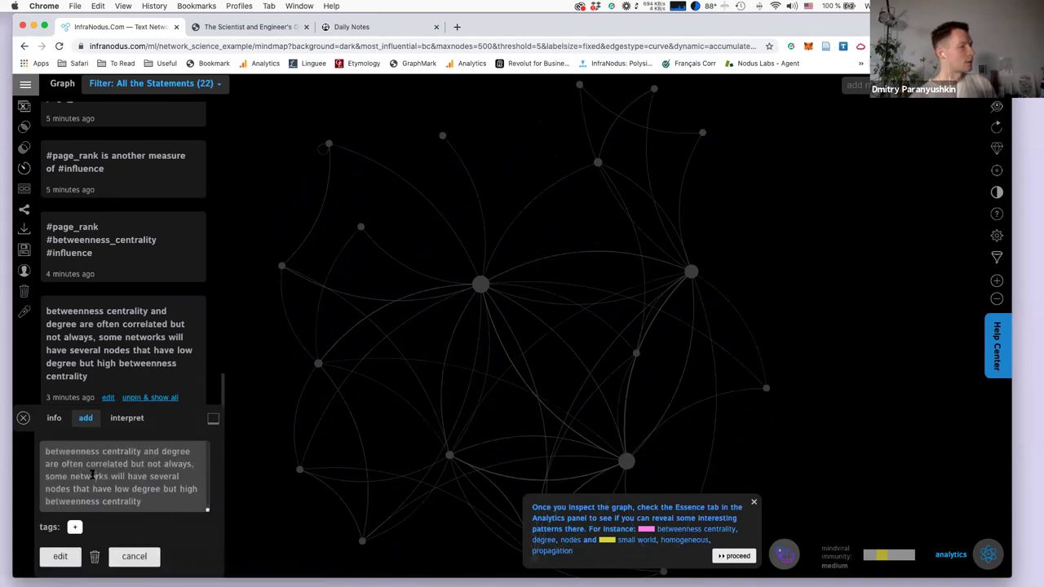
pyautogui.click(95, 556)
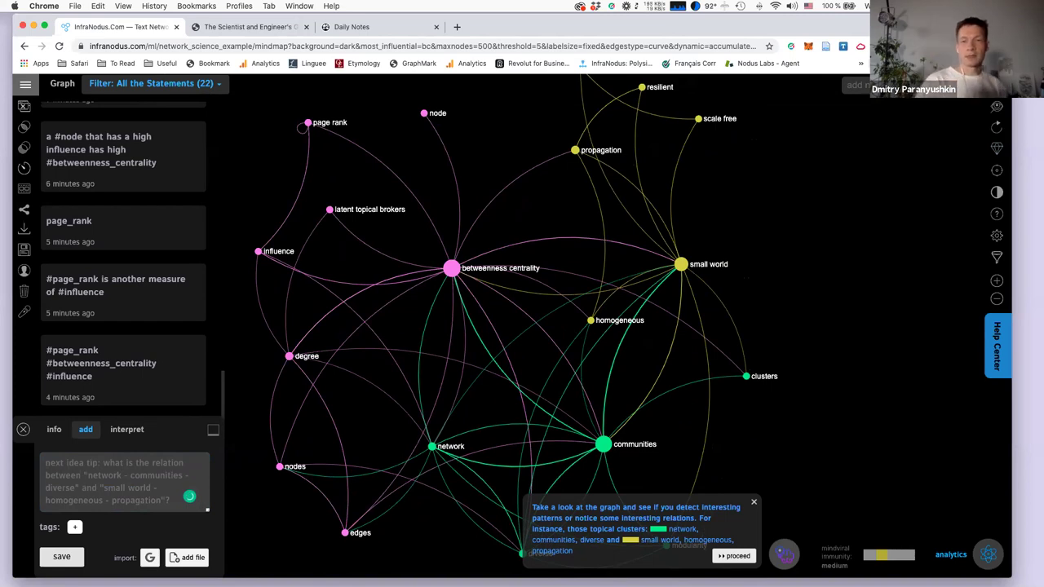
# Open the dsp_example graph to review its mind map of signal, mean and samples.
pyautogui.click(25, 84)
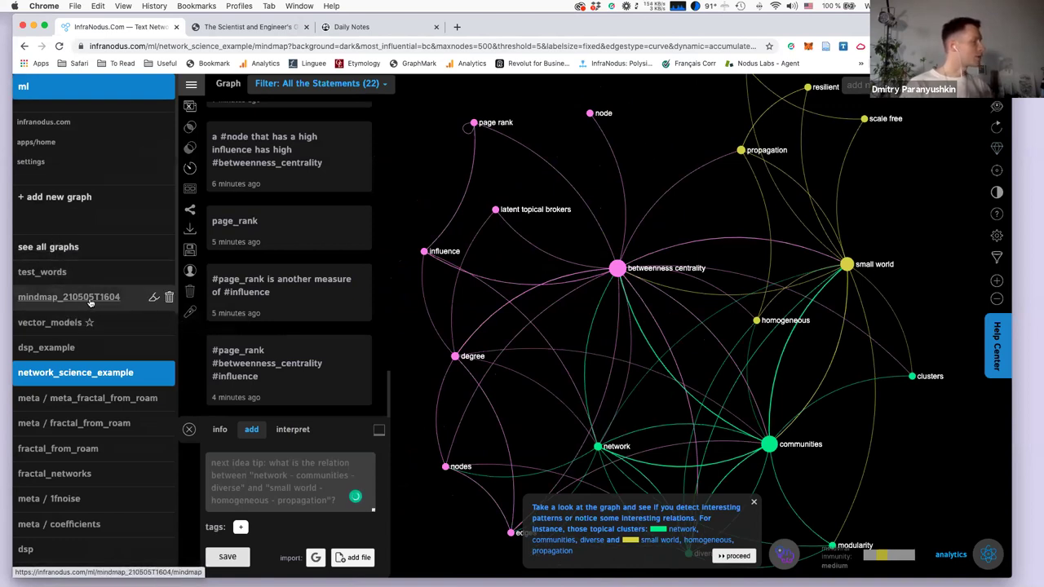
pyautogui.click(50, 351)
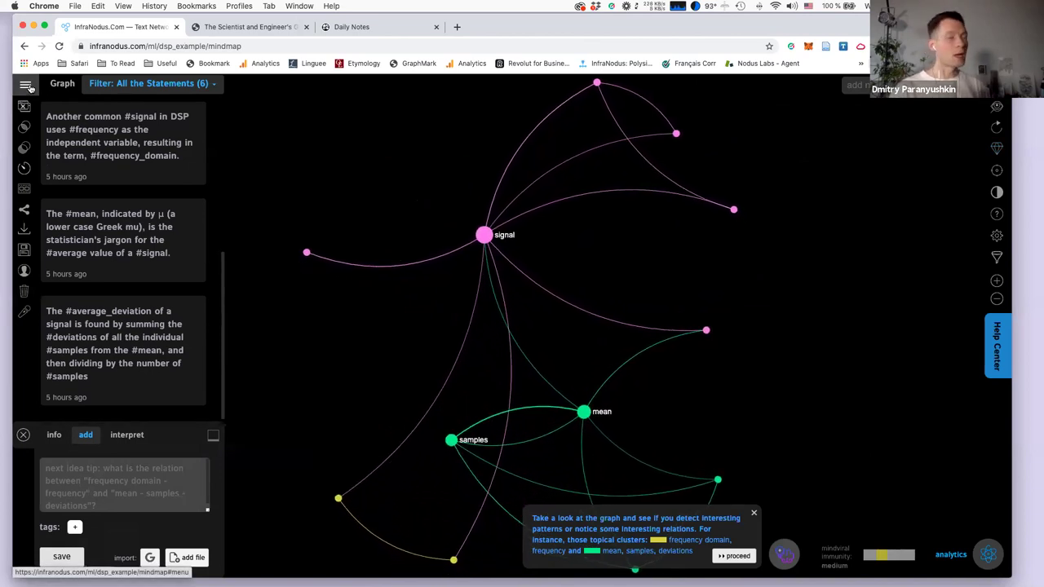
# Create a new mind map with the Mindmapping app, and switch to the web page of The Scientist and Engineer's Guide to Digital Signal Processing.
pyautogui.click(27, 86)
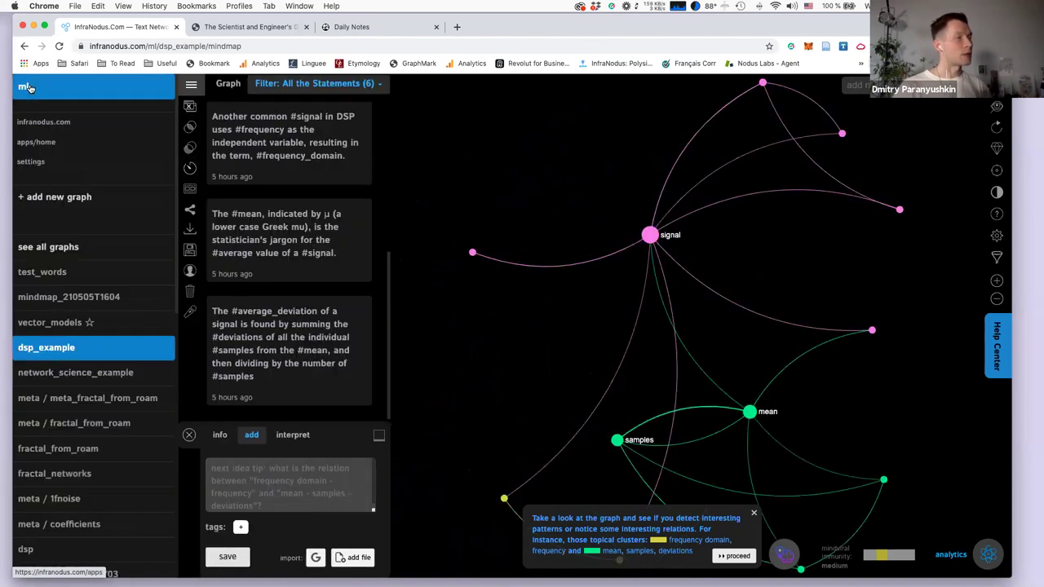
pyautogui.click(47, 141)
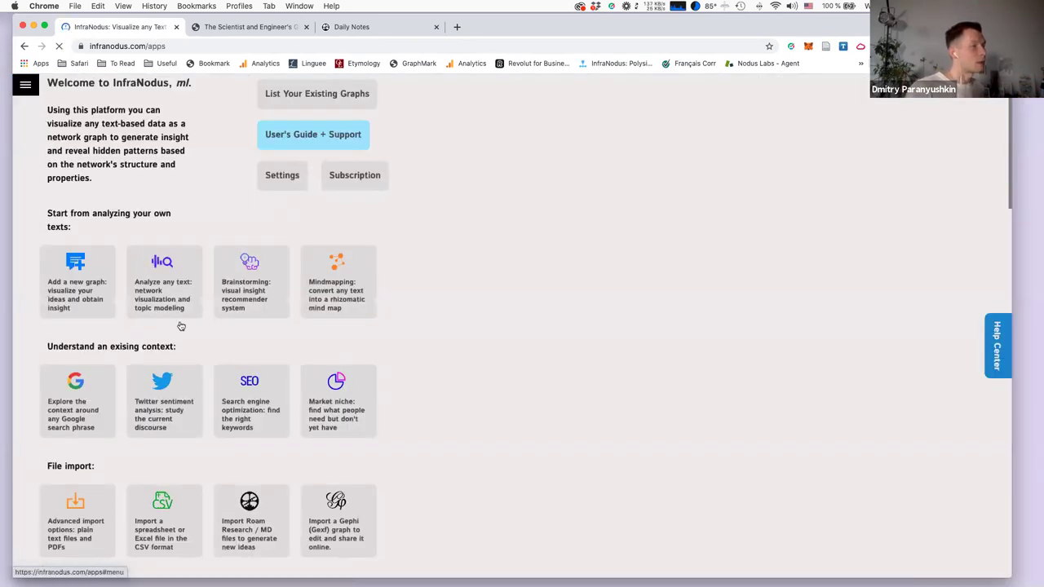
pyautogui.click(323, 308)
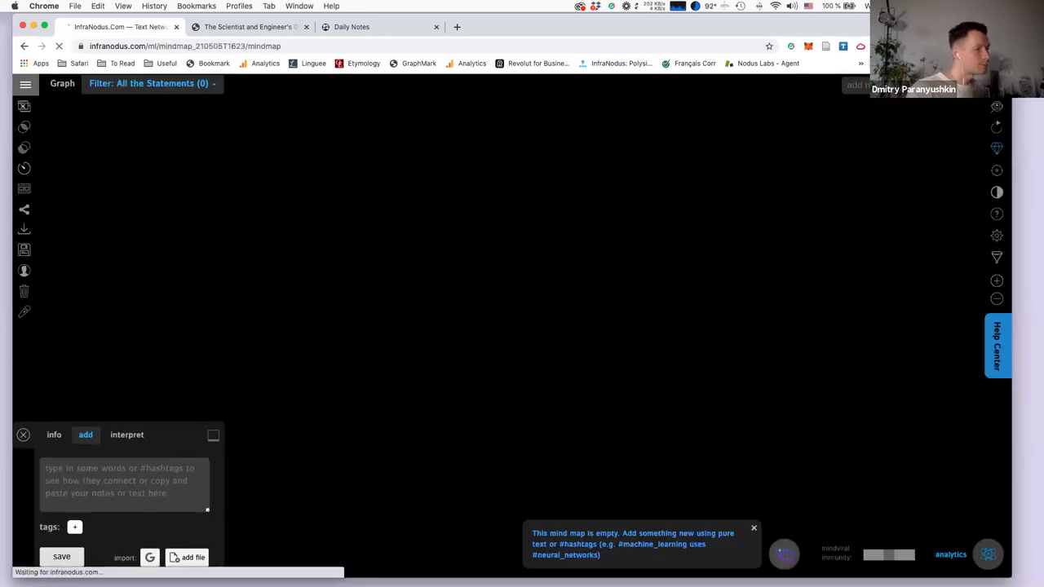
pyautogui.click(220, 27)
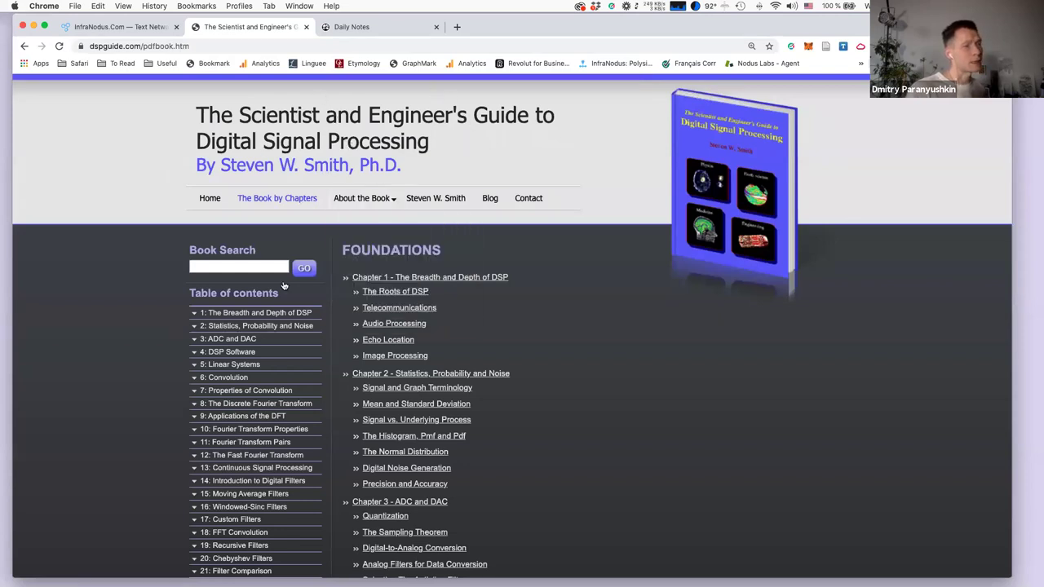
# Open the Signal and Graph Terminology section of Chapter 2 and copy its first two sentences, defining a signal.
pyautogui.click(251, 327)
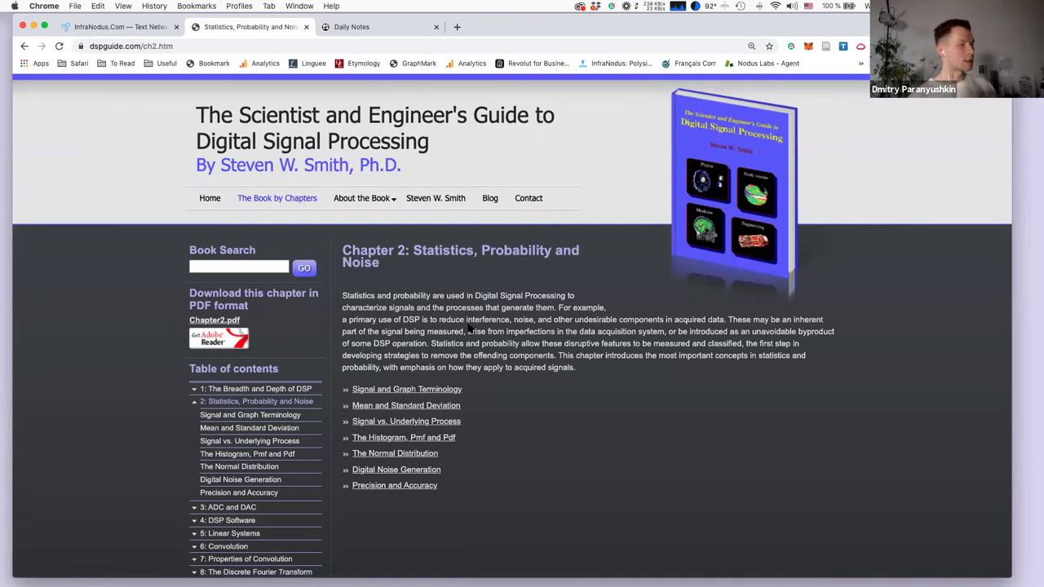
pyautogui.click(237, 417)
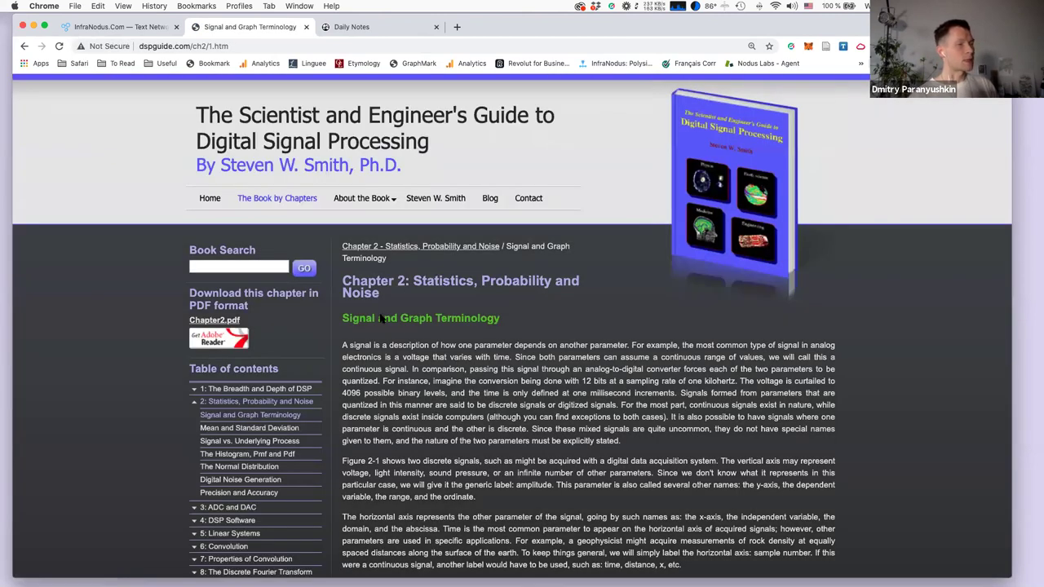
pyautogui.scroll(-2, 461, 363)
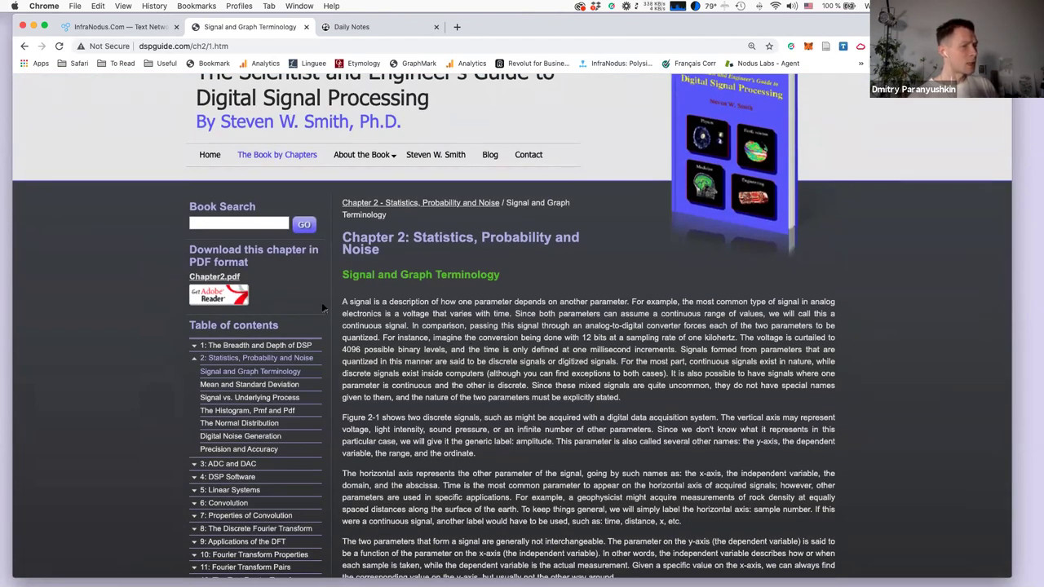
pyautogui.moveTo(343, 301); pyautogui.dragTo(431, 314)
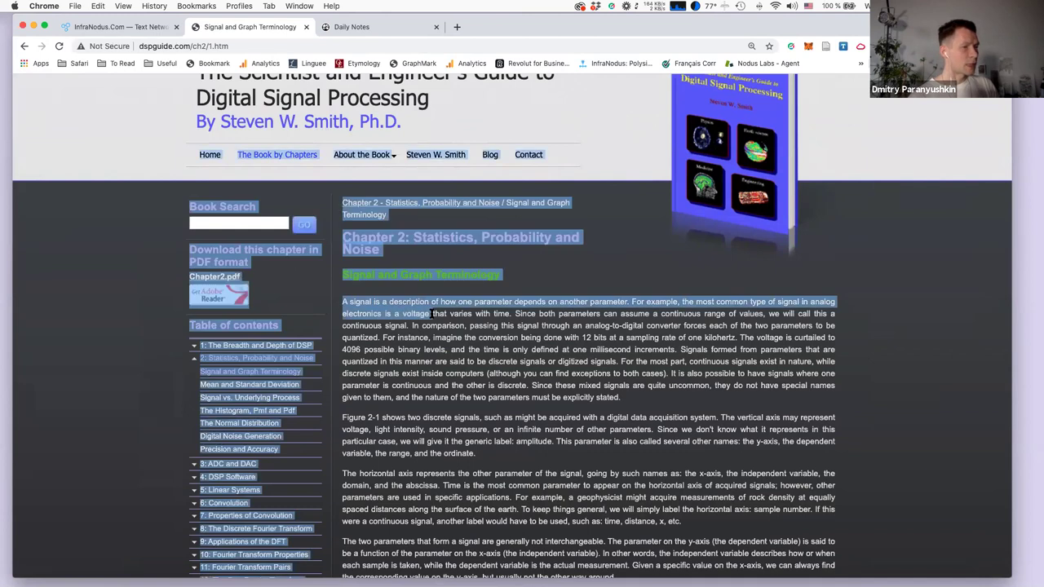
pyautogui.click(500, 320)
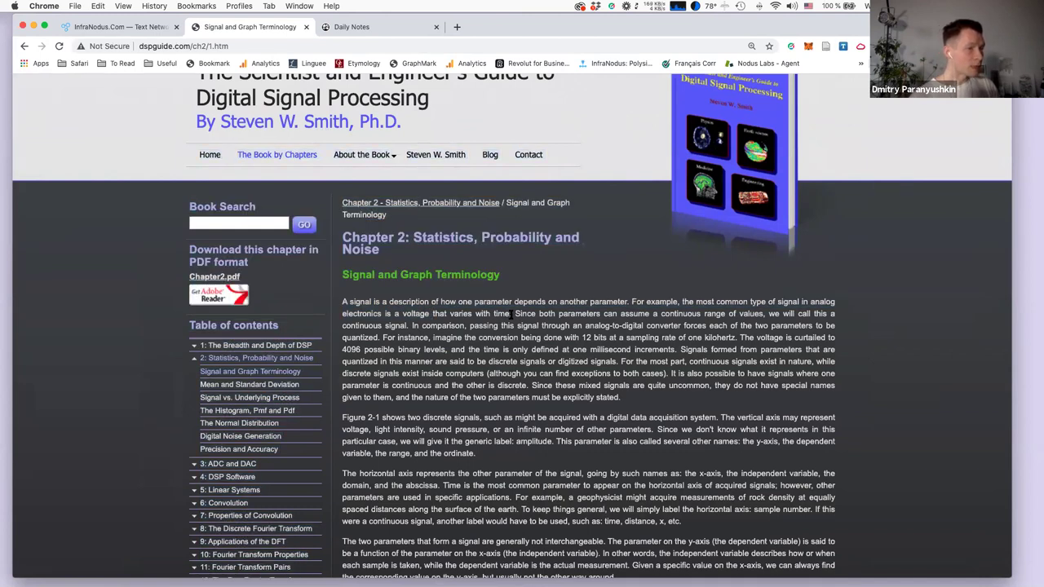
pyautogui.moveTo(513, 314); pyautogui.dragTo(342, 301)
pyautogui.hotkey('ctrl', 'c')
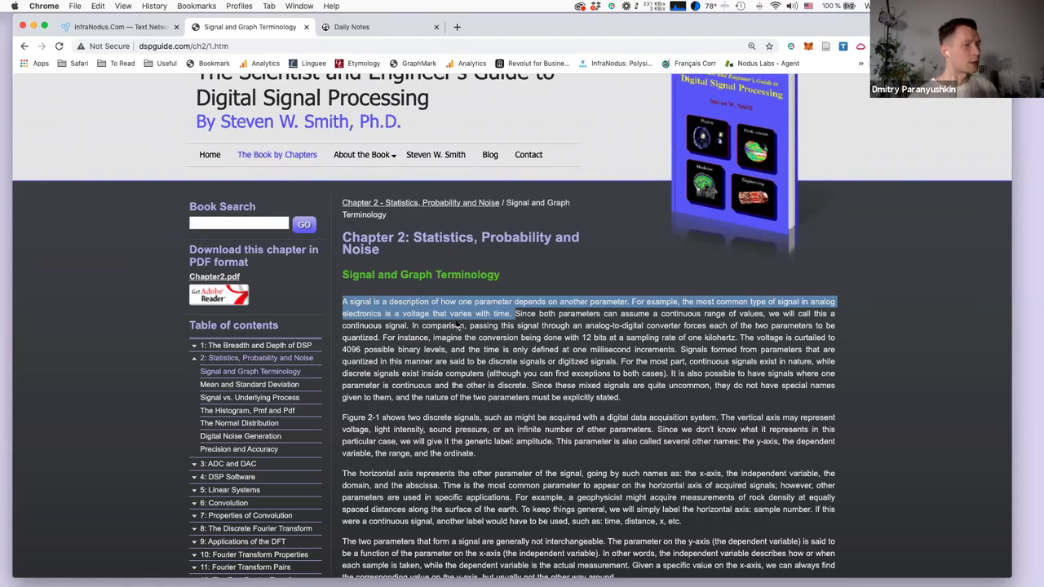
# Paste the excerpt into the empty InfraNodus mind map, mark signal, parameter, voltage and time as hashtags, and save the statement.
pyautogui.click(137, 25)
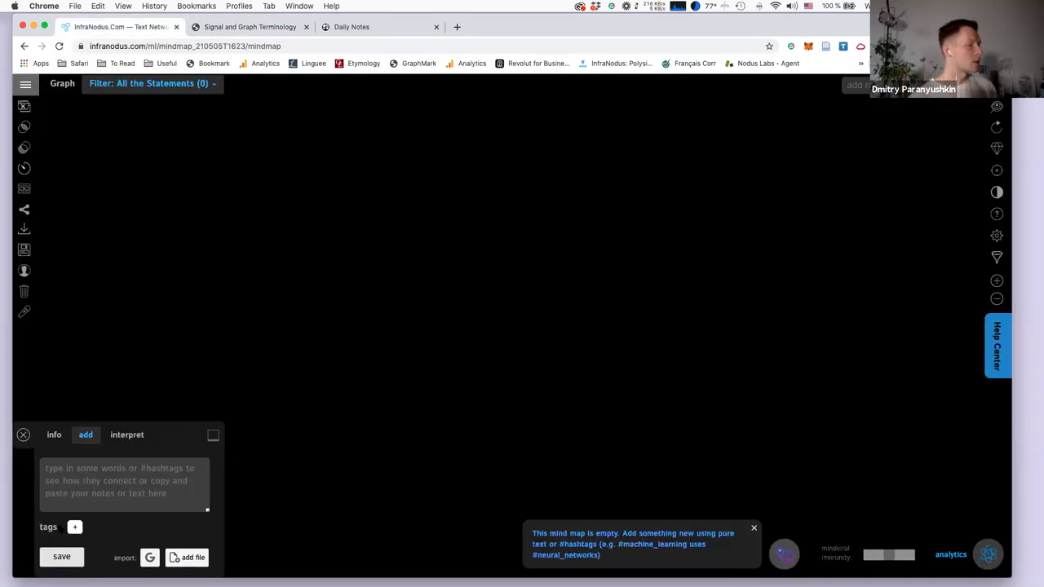
pyautogui.hotkey('ctrl', 'v')
pyautogui.doubleClick(69, 445)
pyautogui.write('#')
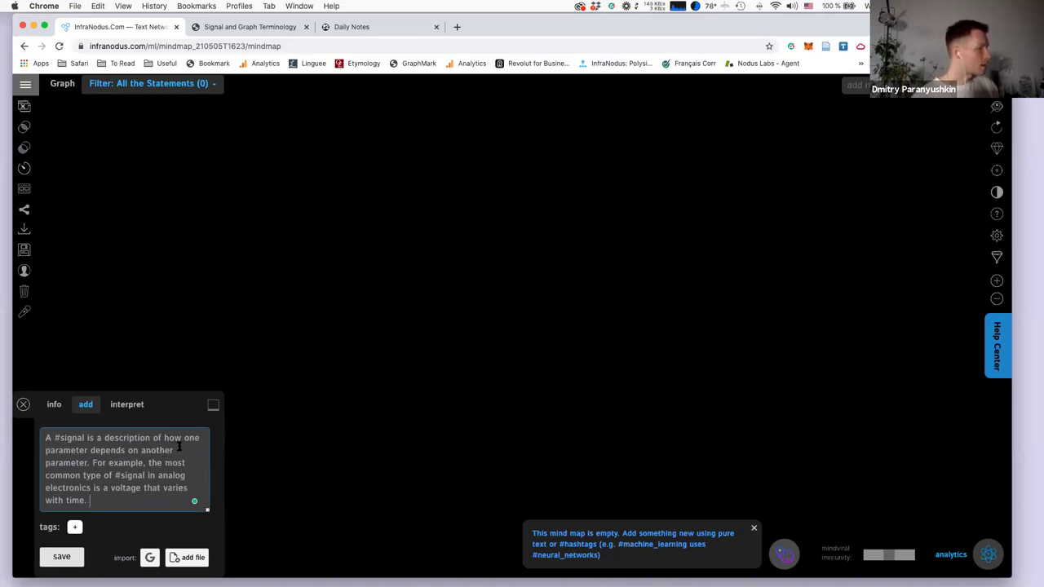
pyautogui.doubleClick(62, 450)
pyautogui.write('#')
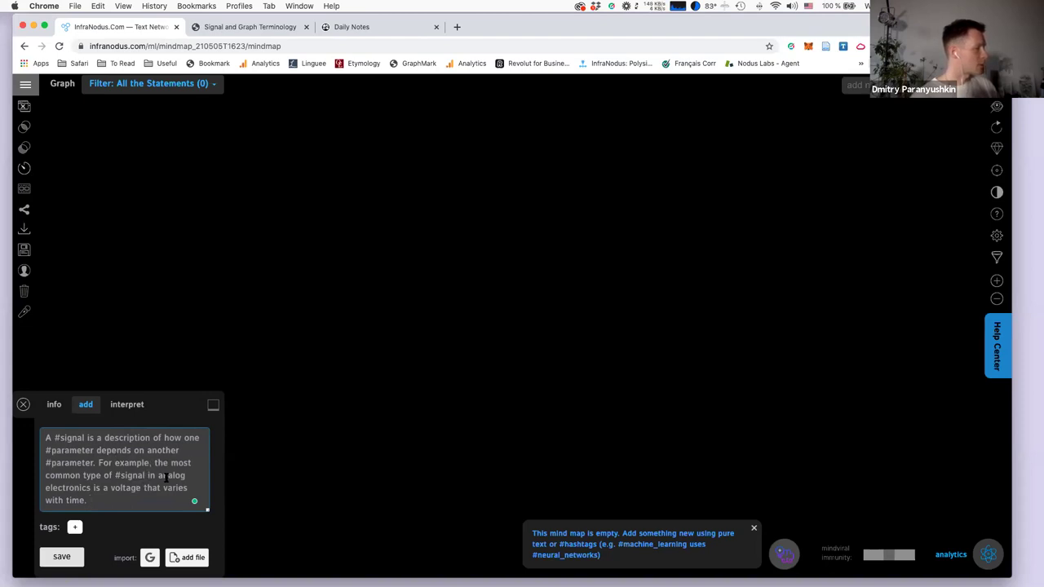
pyautogui.click(111, 489)
pyautogui.write('#')
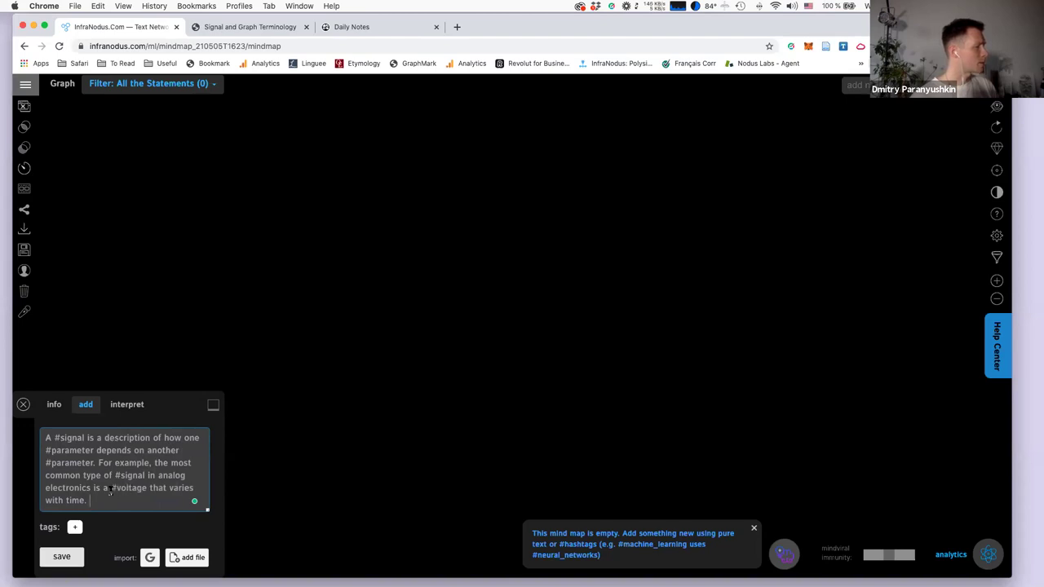
pyautogui.click(74, 500)
pyautogui.write('#')
pyautogui.click(62, 557)
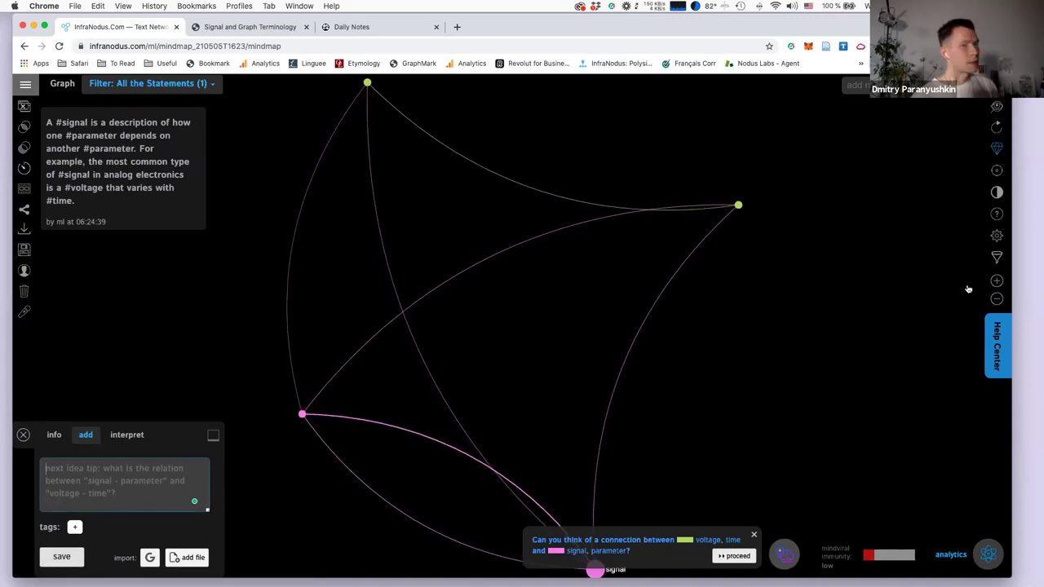
# Set the graph's threshold for hiding node labels to 5 and close the graph settings.
pyautogui.click(996, 238)
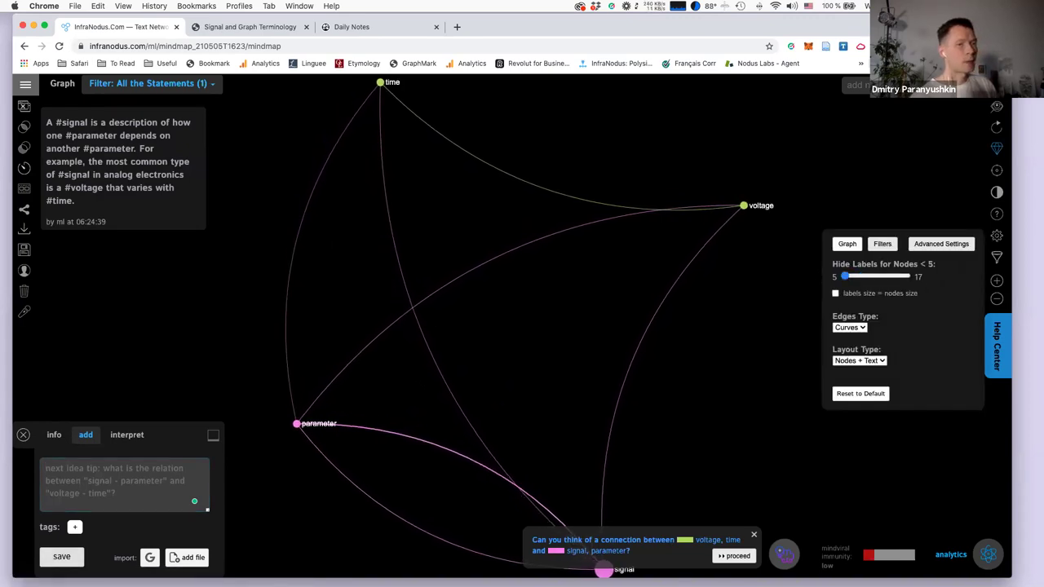
pyautogui.click(996, 236)
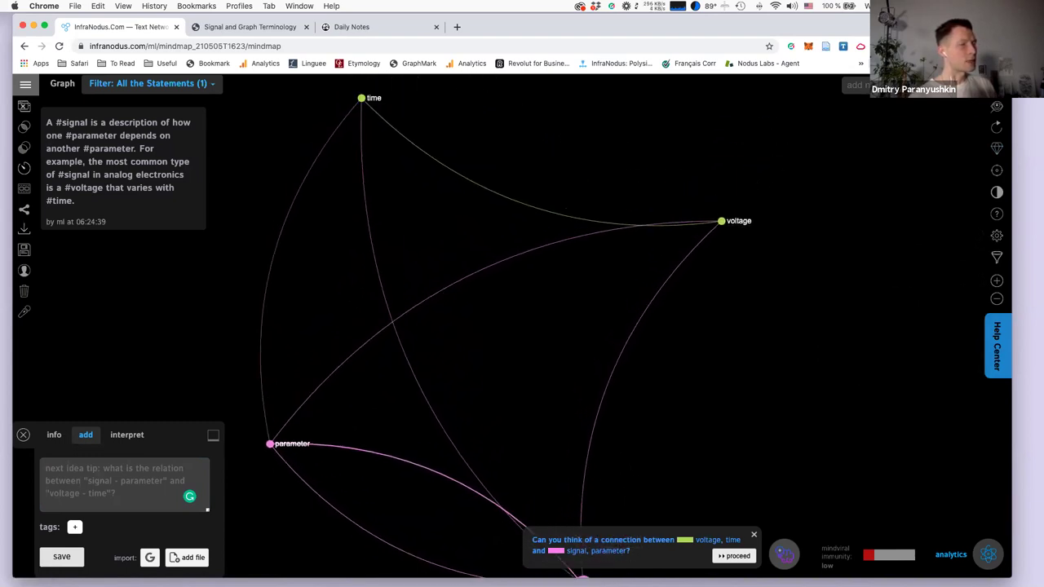
# Return to the book page and copy the passage from "Pay particular attention to the word: domain" through "time domain".
pyautogui.click(244, 27)
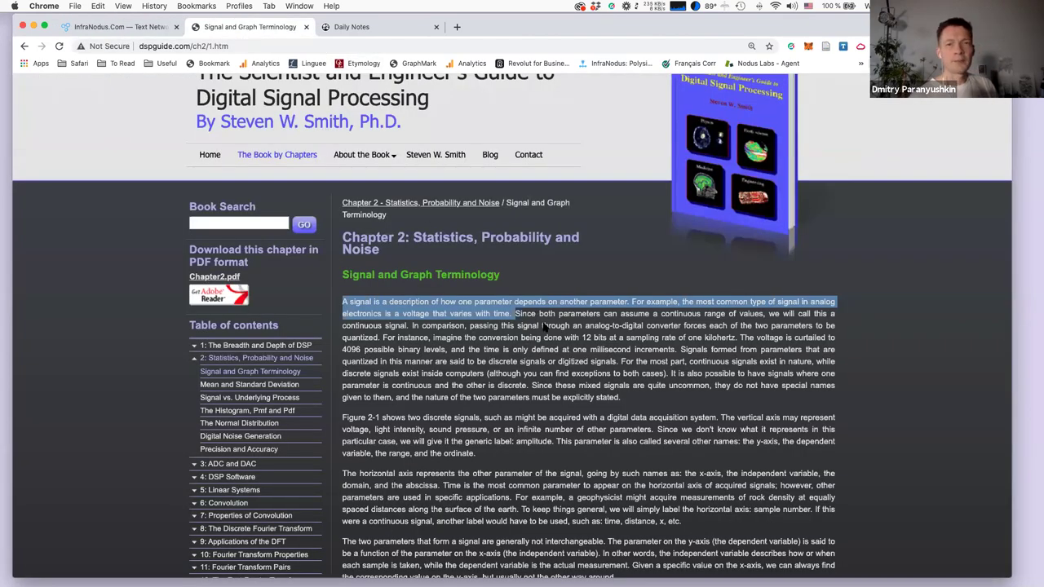
pyautogui.click(487, 380)
pyautogui.scroll(-3, 554, 338)
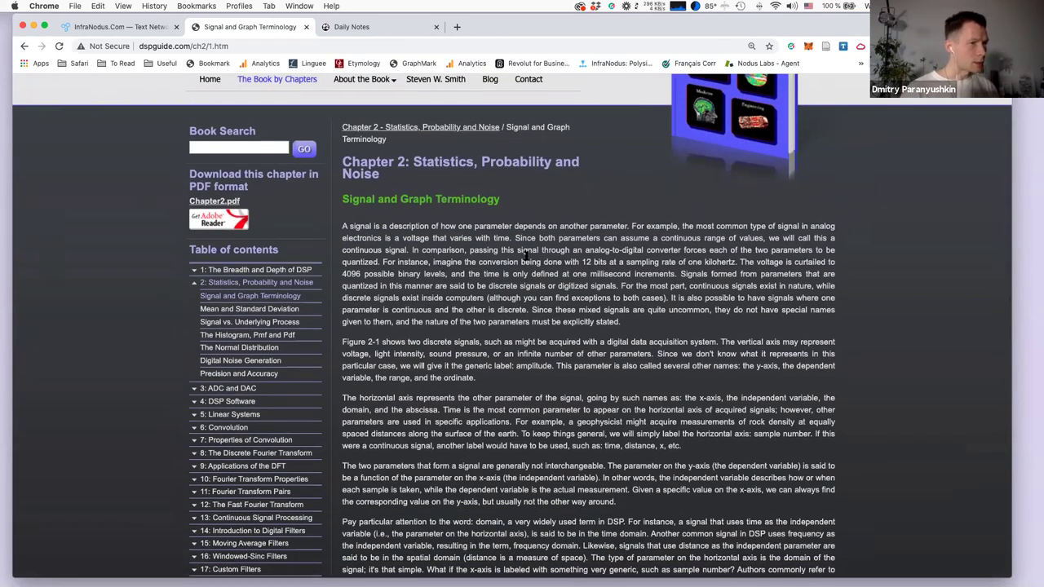
pyautogui.scroll(-5, 565, 310)
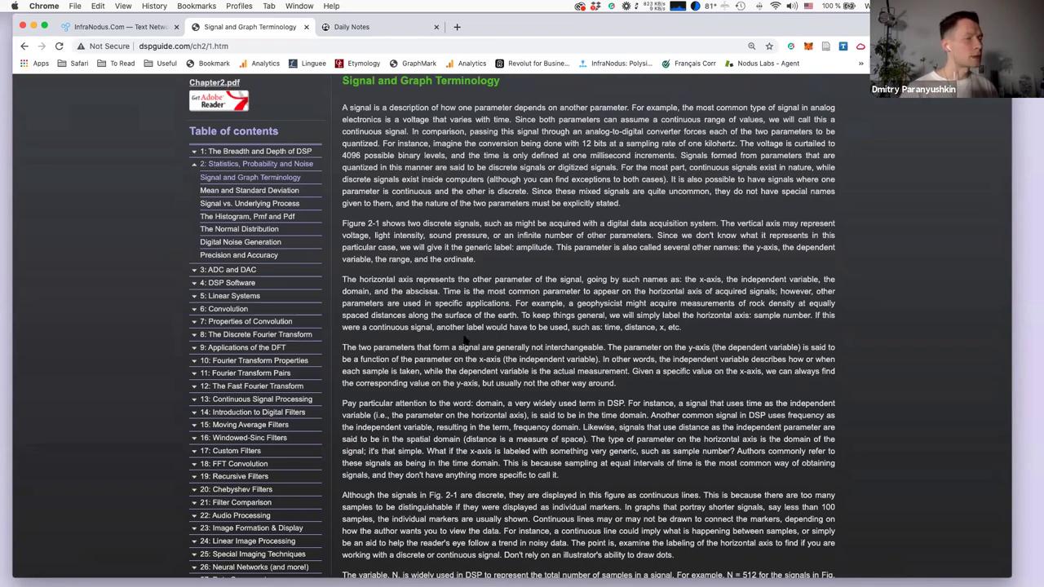
pyautogui.scroll(-2, 464, 341)
pyautogui.scroll(-3, 465, 341)
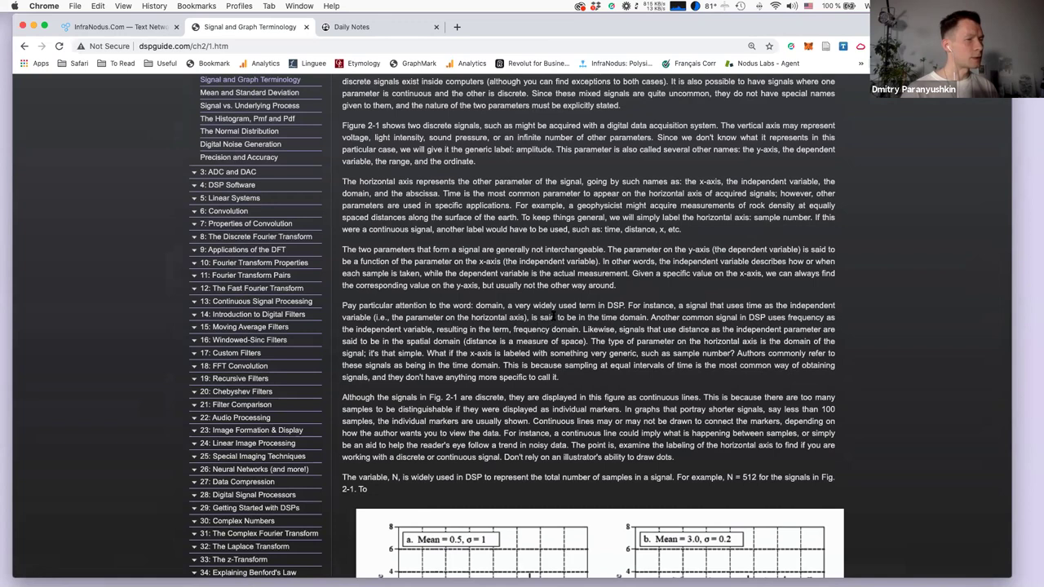
pyautogui.moveTo(342, 307); pyautogui.dragTo(646, 317)
pyautogui.press('cmd+c')
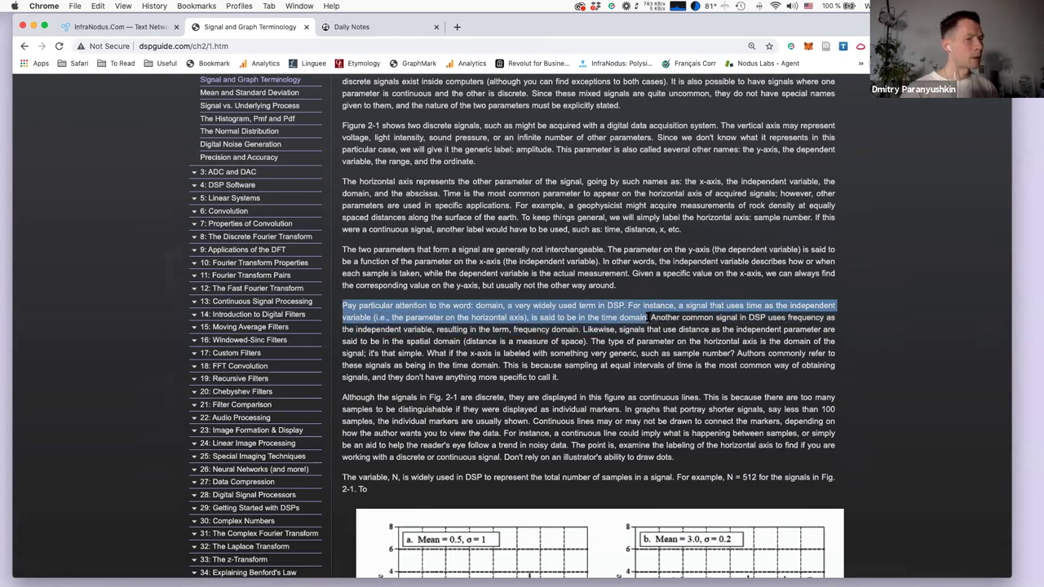
# Paste the passage as a new mind map statement and mark domain, dsp, signal, time and variable as hashtags.
pyautogui.click(116, 27)
pyautogui.click(98, 504)
pyautogui.press('cmd+v')
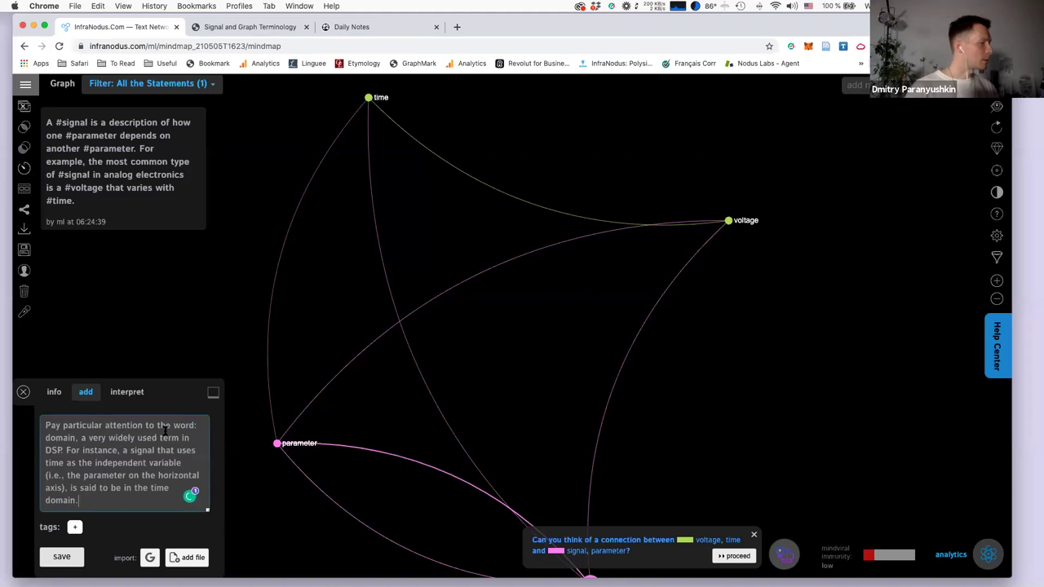
pyautogui.doubleClick(63, 438)
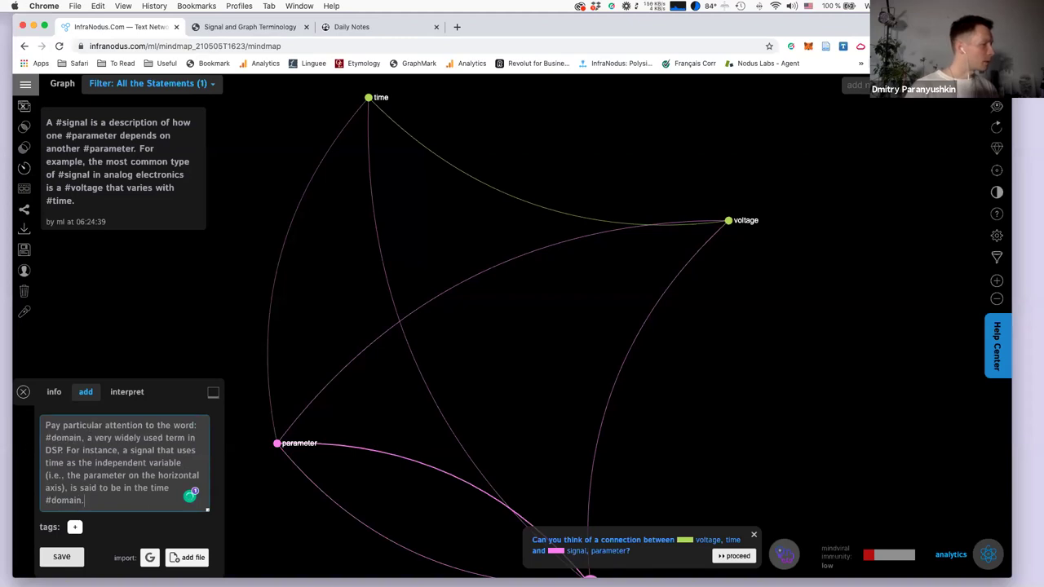
pyautogui.doubleClick(48, 450)
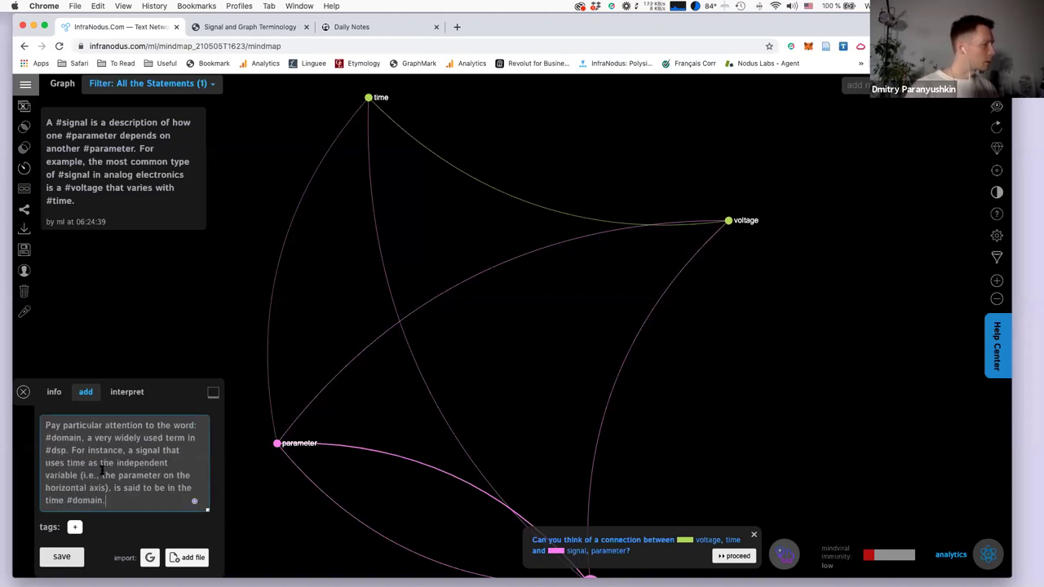
pyautogui.doubleClick(71, 462)
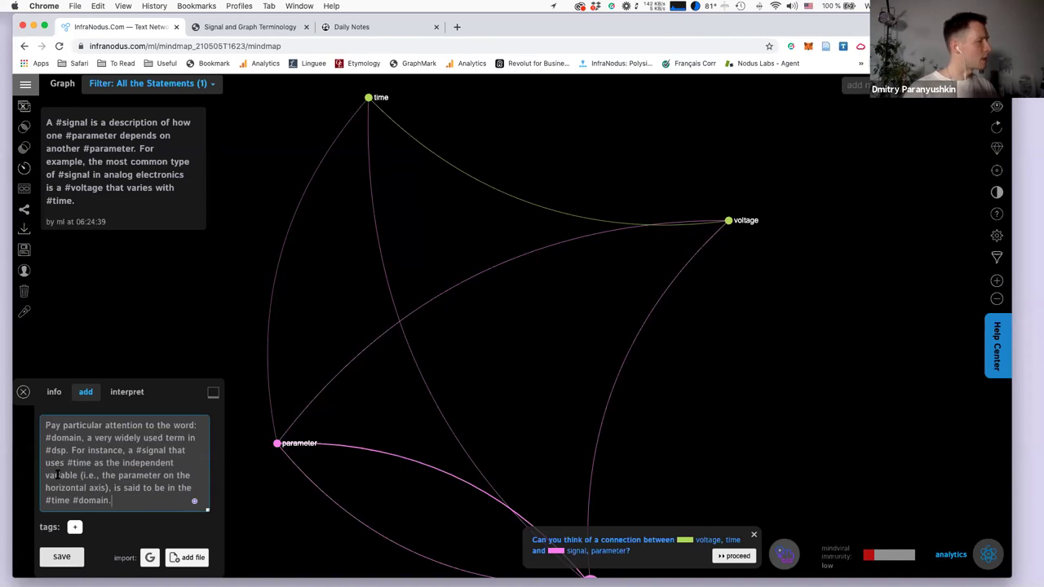
pyautogui.write('#')
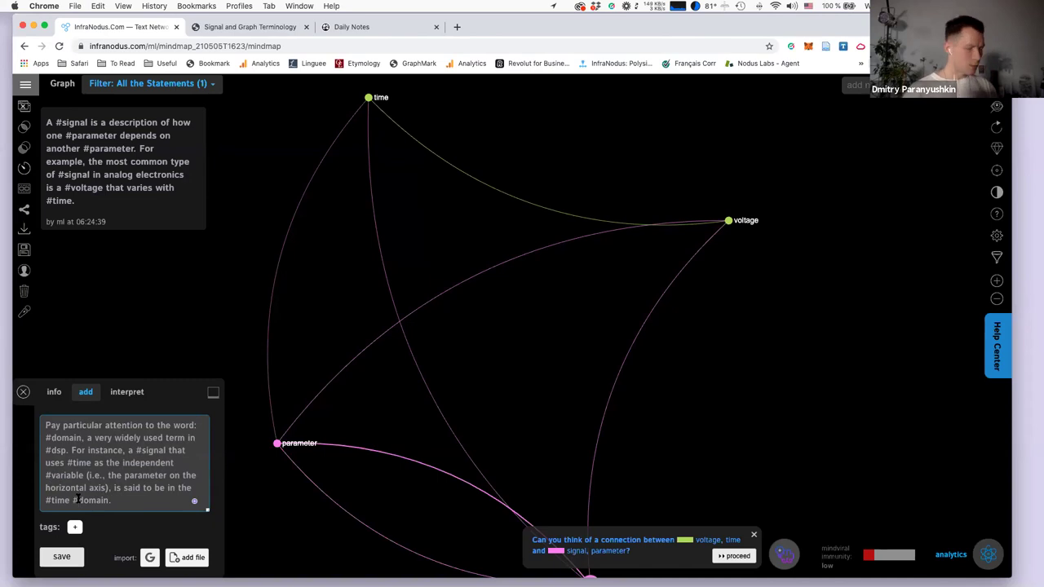
# Join the statement's last two hashtags into #time_domain and save the statement to the graph.
pyautogui.press('BackSpace')
pyautogui.press('BackSpace')
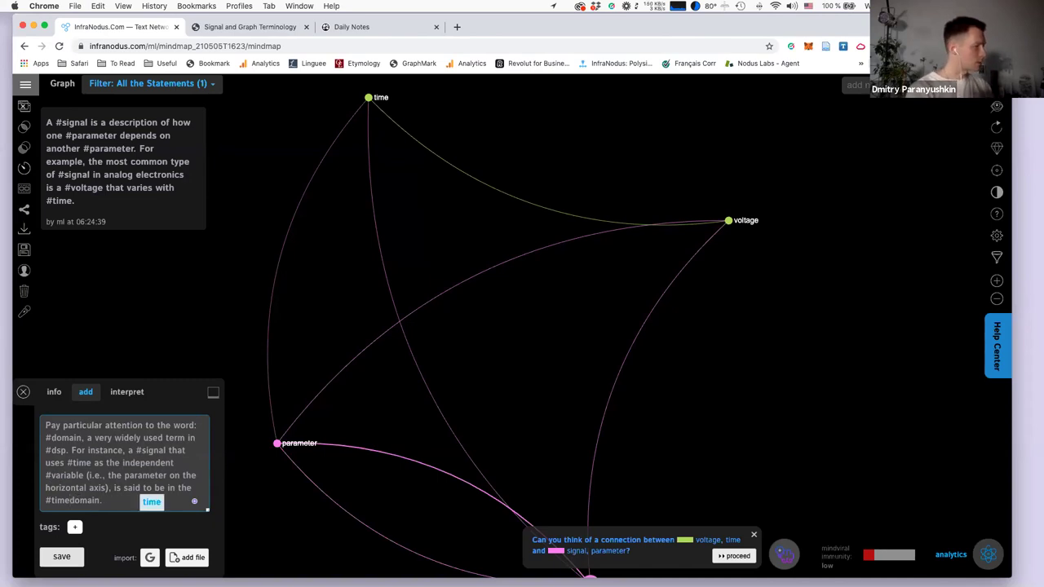
pyautogui.write('_')
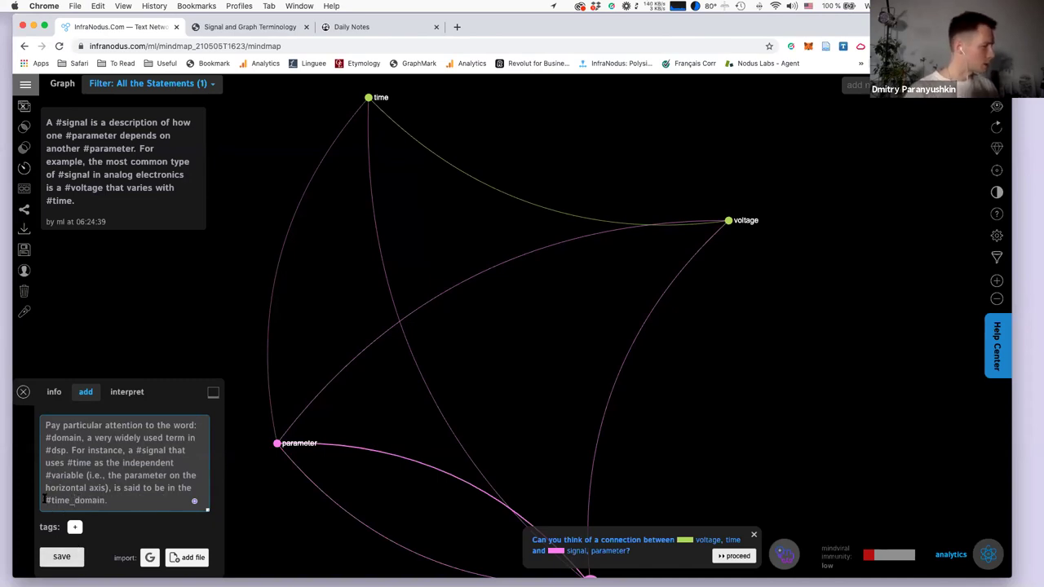
pyautogui.click(61, 557)
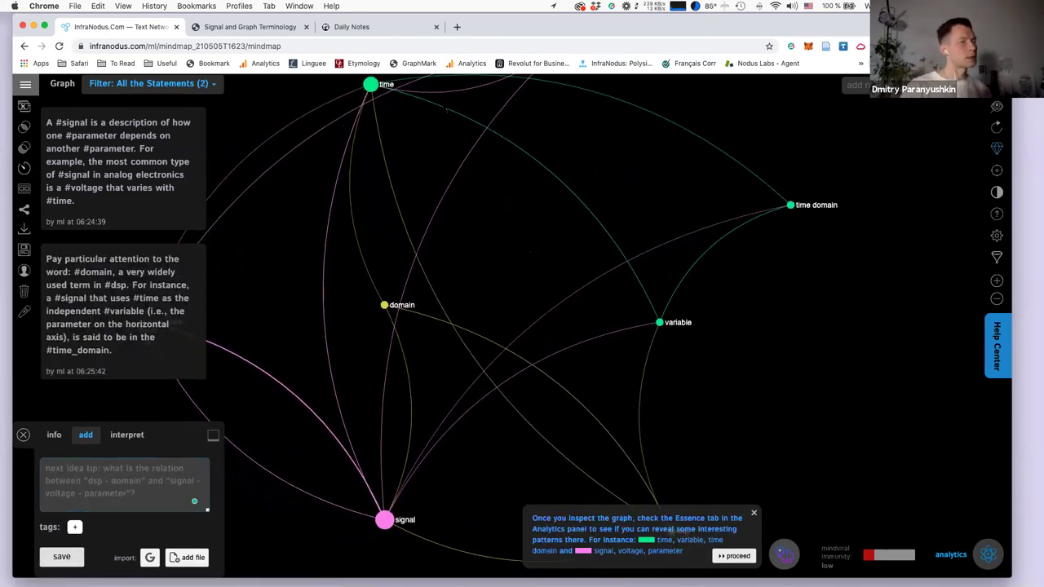
# Switch back to the book page and copy the sentence about a common signal using frequency, ending in "frequency domain".
pyautogui.click(241, 27)
pyautogui.scroll(-1, 506, 326)
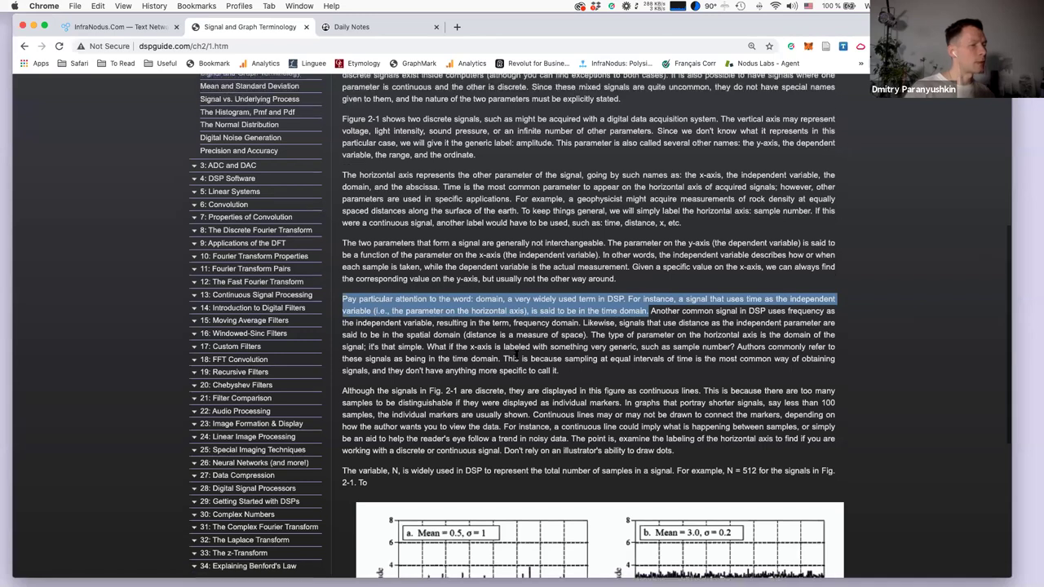
pyautogui.click(580, 289)
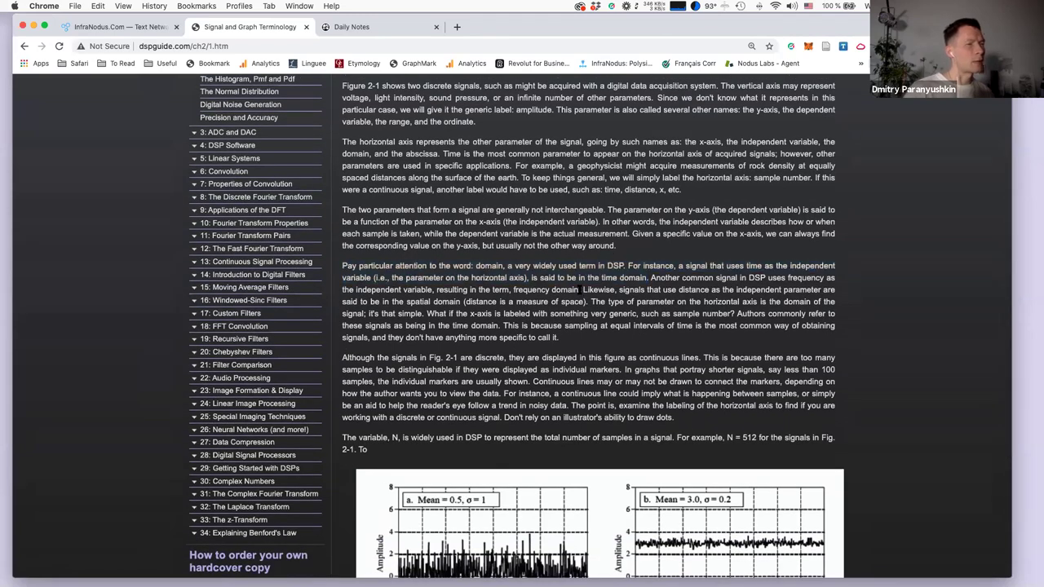
pyautogui.moveTo(580, 289); pyautogui.dragTo(651, 280)
pyautogui.press('super+c')
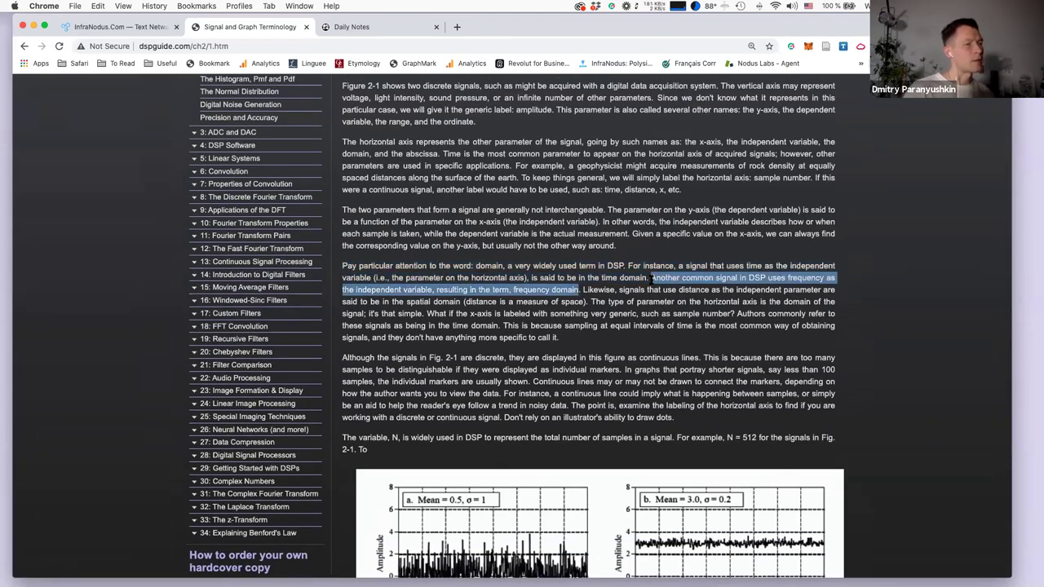
# Switch back to the mind map, paste the frequency sentence as a new statement and mark dsp, signal, frequency and variable as hashtags.
pyautogui.click(122, 26)
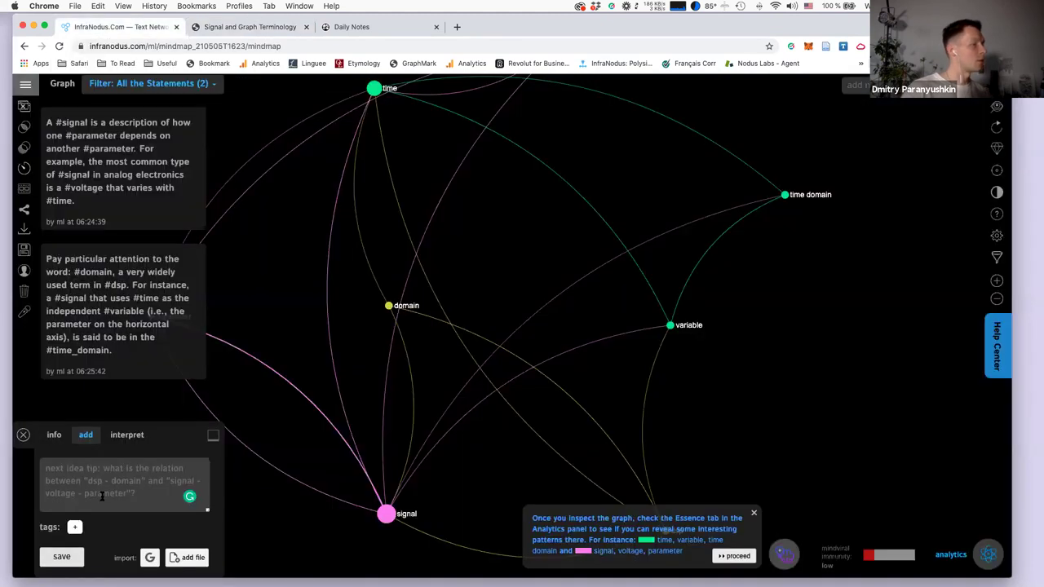
pyautogui.click(101, 496)
pyautogui.press('super+v')
pyautogui.doubleClick(163, 462)
pyautogui.write('#dsp')
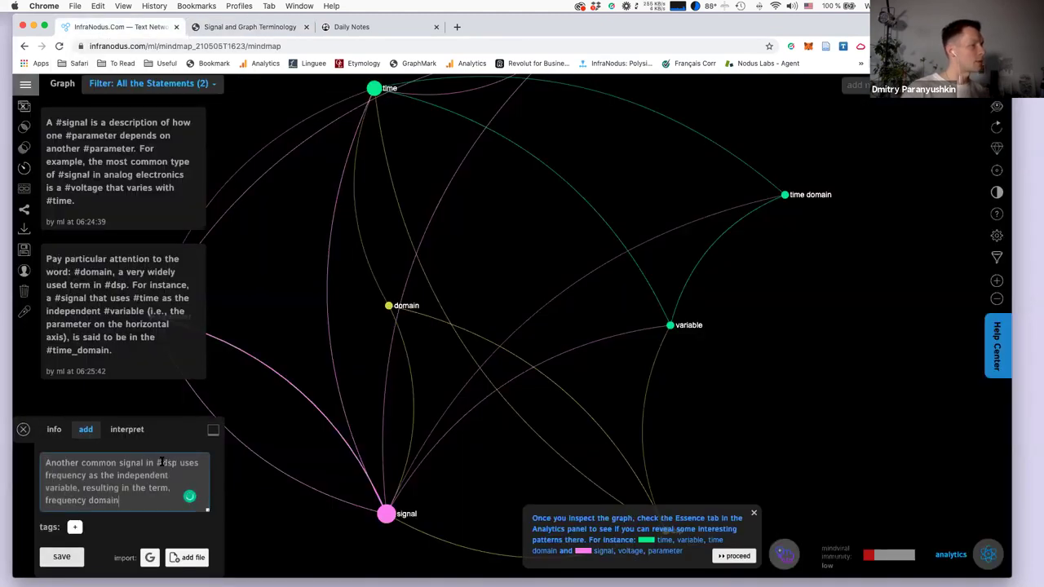
pyautogui.doubleClick(128, 462)
pyautogui.write('#signal')
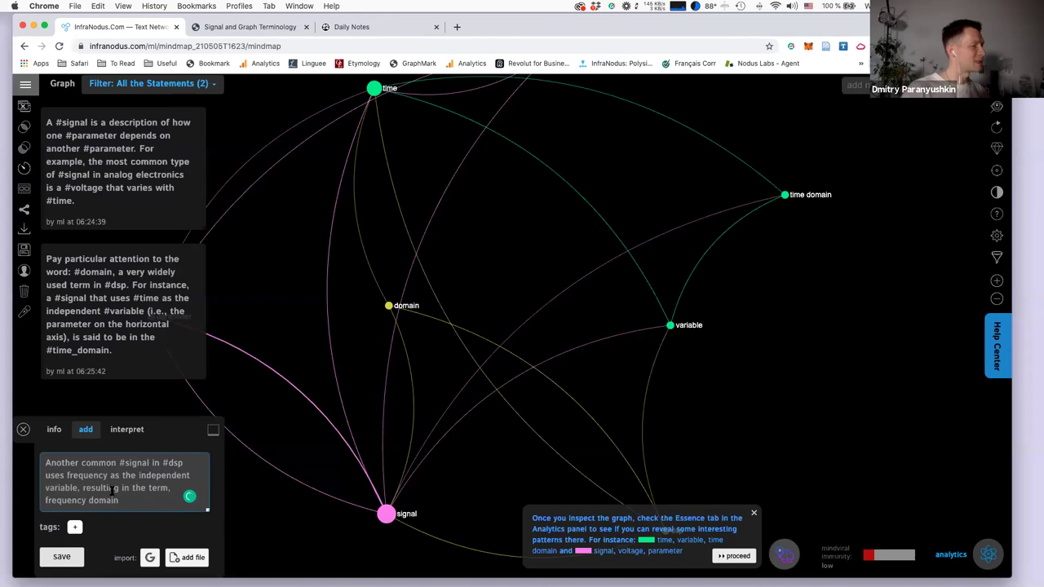
pyautogui.doubleClick(77, 475)
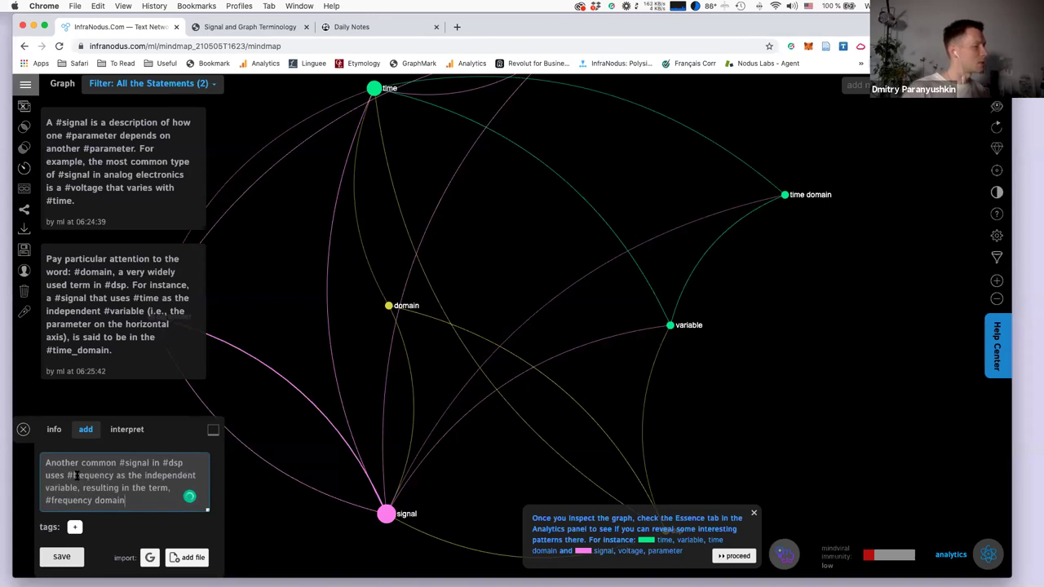
pyautogui.hotkey('ctrl', 'a')
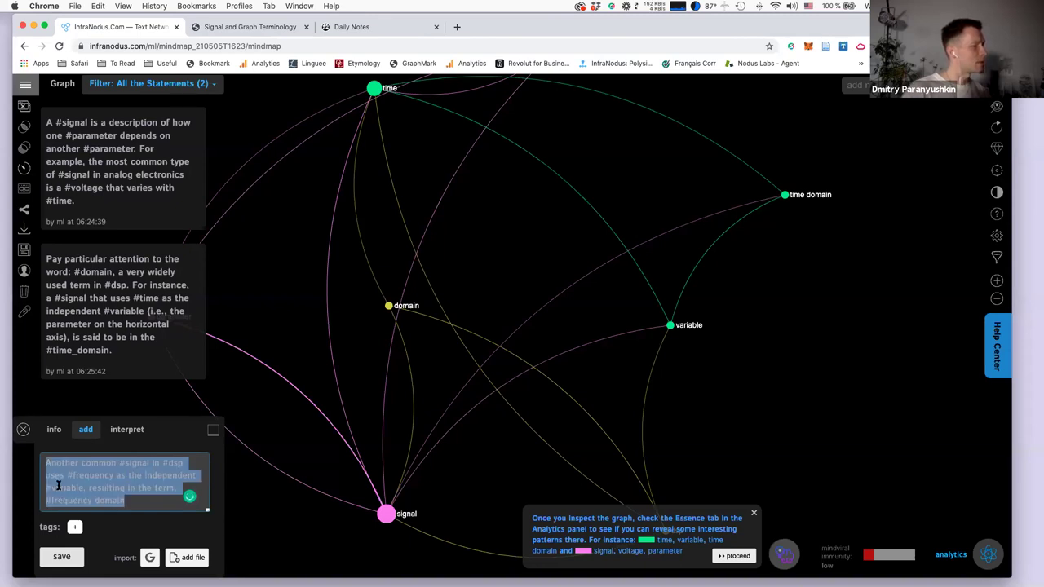
# Join the statement's last two words into #frequency_domain and save the statement to the graph.
pyautogui.click(127, 494)
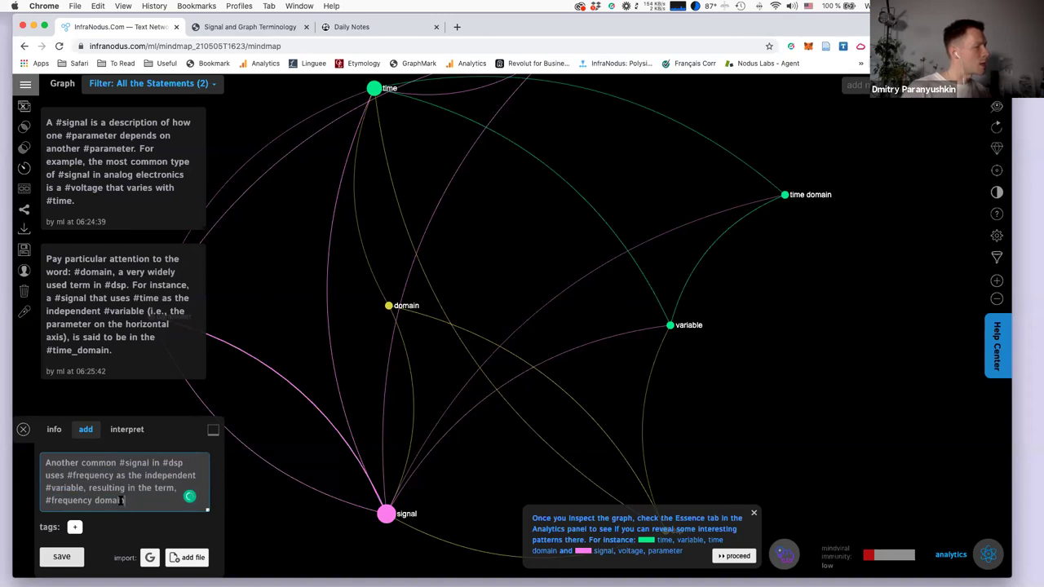
pyautogui.moveTo(124, 498); pyautogui.dragTo(49, 504)
pyautogui.write('frequency_domain')
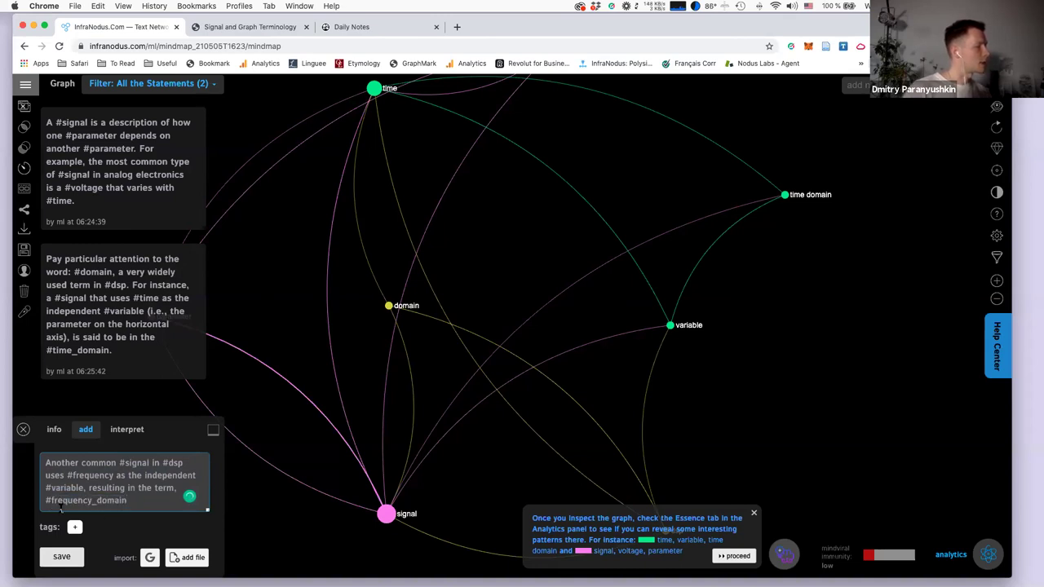
pyautogui.click(63, 558)
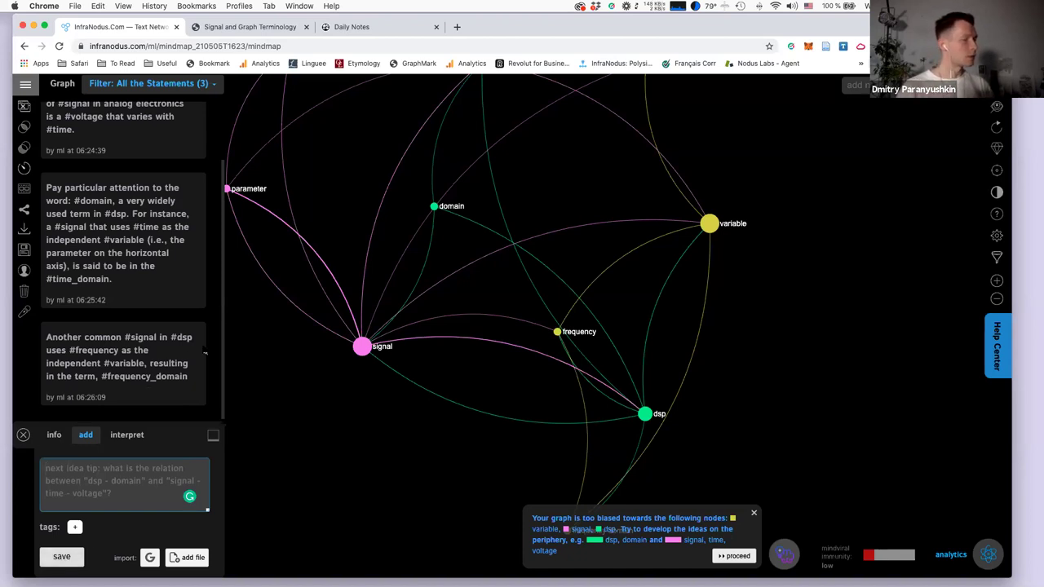
# Return to the book, open the Mean and Standard Deviation section and copy its opening passage from "The mean" through "divide by N.".
pyautogui.scroll(1, 160, 302)
pyautogui.scroll(-1, 161, 302)
pyautogui.click(250, 27)
pyautogui.scroll(-3, 457, 345)
pyautogui.scroll(-5, 458, 345)
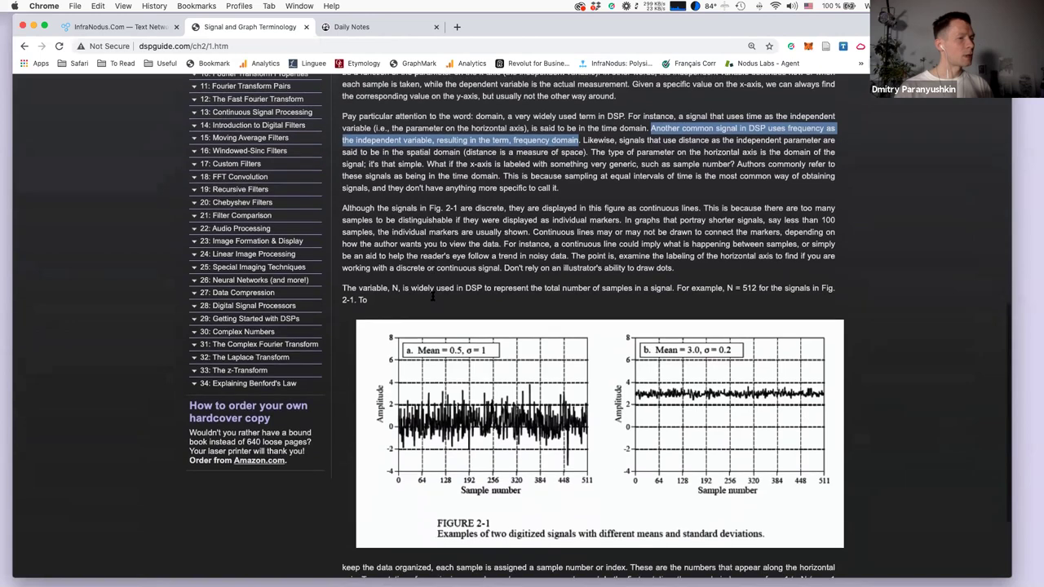
pyautogui.scroll(15, 247, 371)
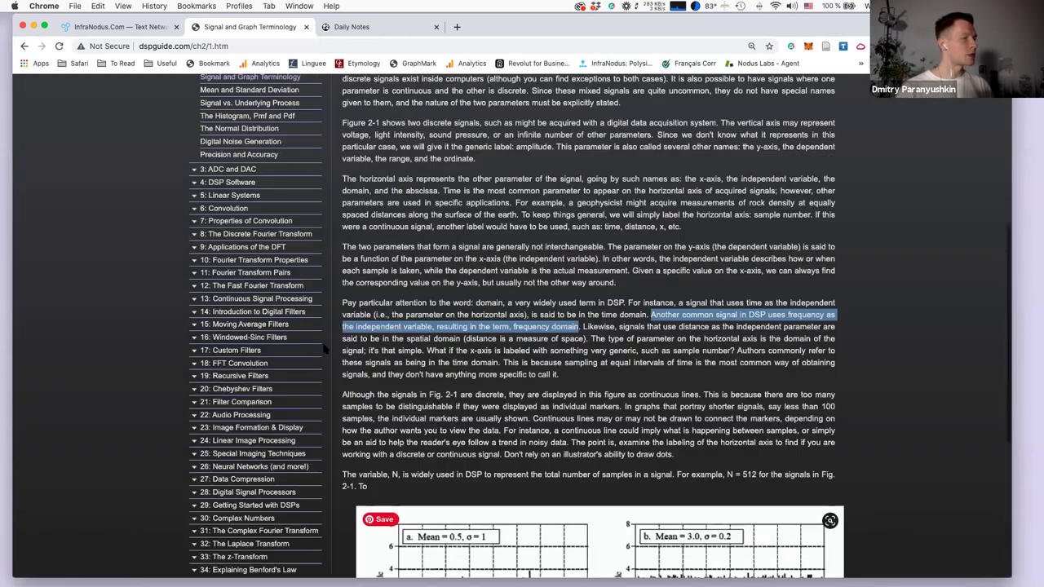
pyautogui.scroll(-2, 247, 371)
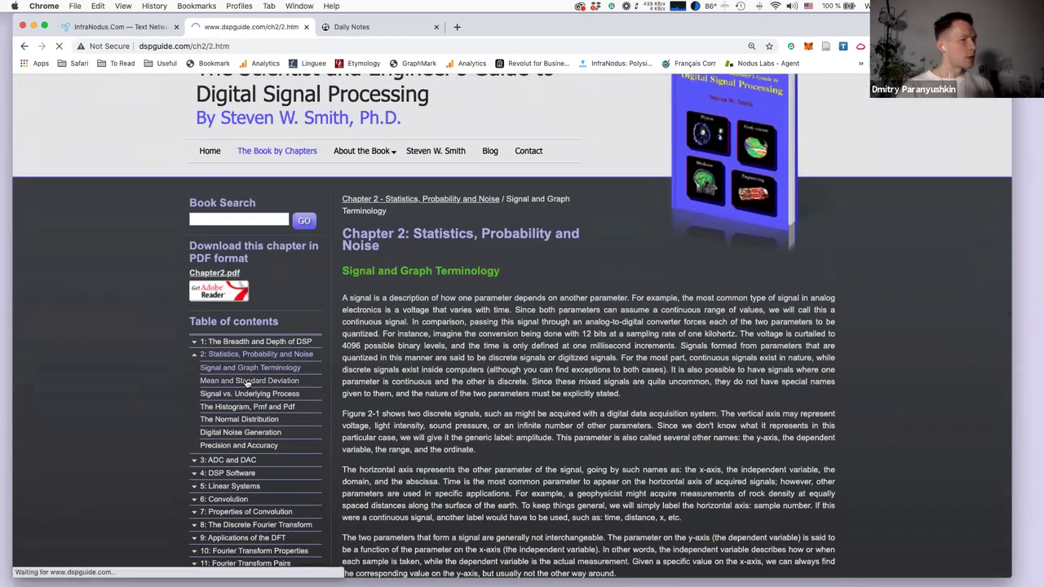
pyautogui.click(250, 378)
pyautogui.scroll(-2, 562, 302)
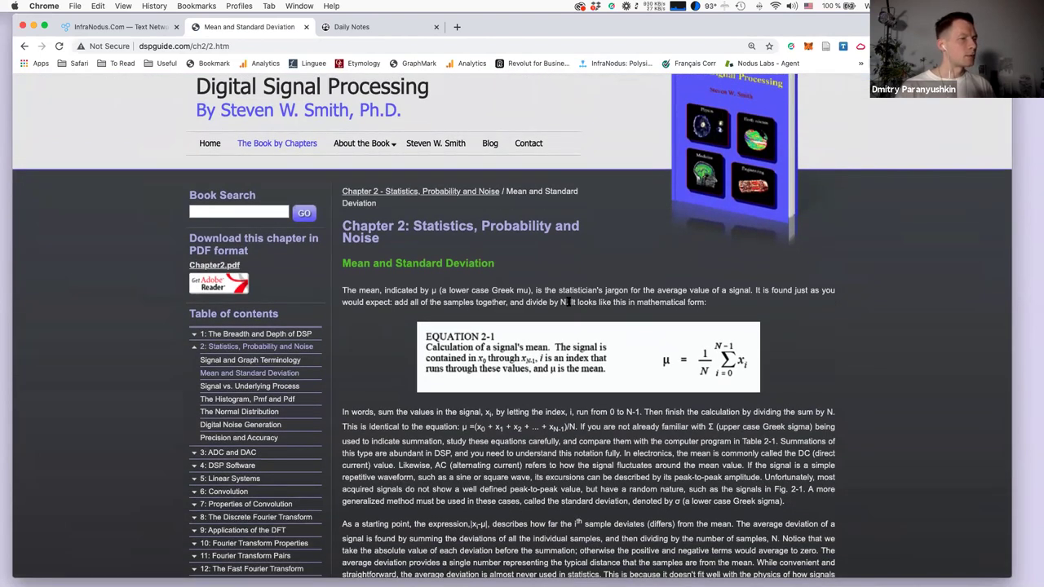
pyautogui.moveTo(569, 302); pyautogui.dragTo(342, 296)
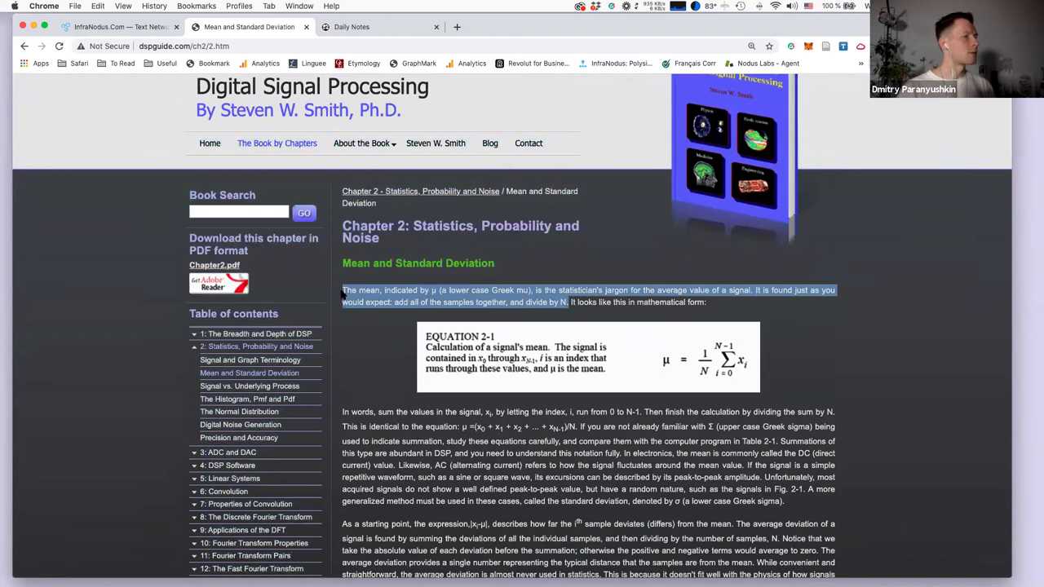
# Add the passage to the mind map as a new statement with mean, average and signal marked as hashtags, and save it.
pyautogui.click(121, 26)
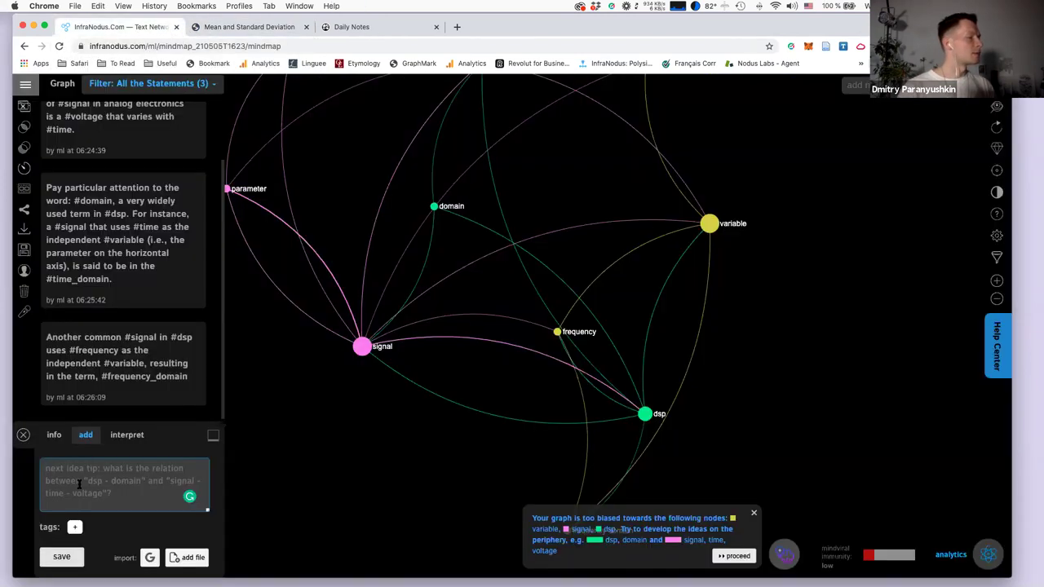
pyautogui.write("The mean, indicated by µ (a lower case Greek mu), is the statistician's jargon for the average value of a signal. It is found just as you would expect: add all of the samples together, and divide by N.")
pyautogui.doubleClick(71, 439)
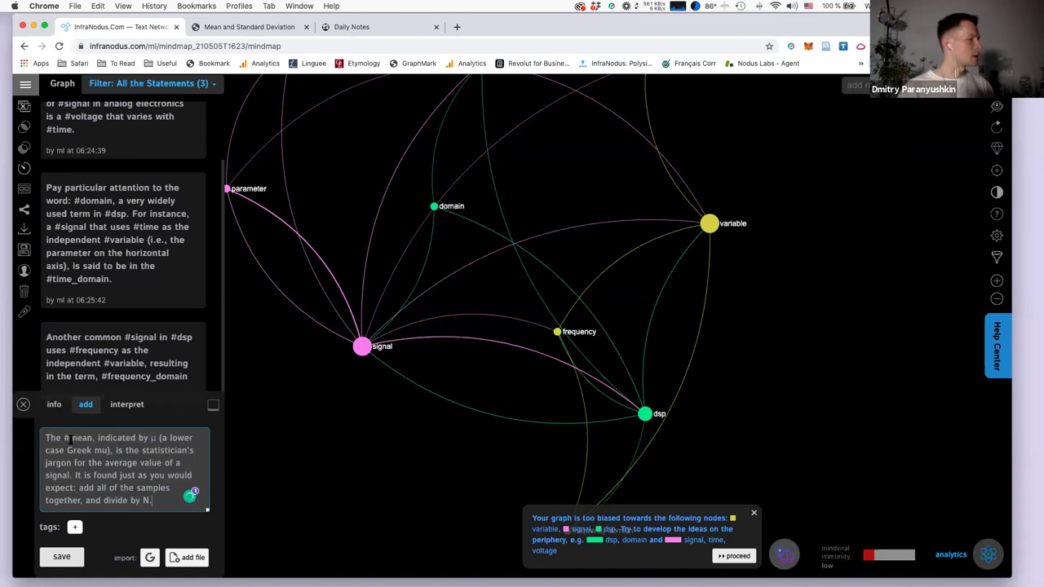
pyautogui.doubleClick(121, 462)
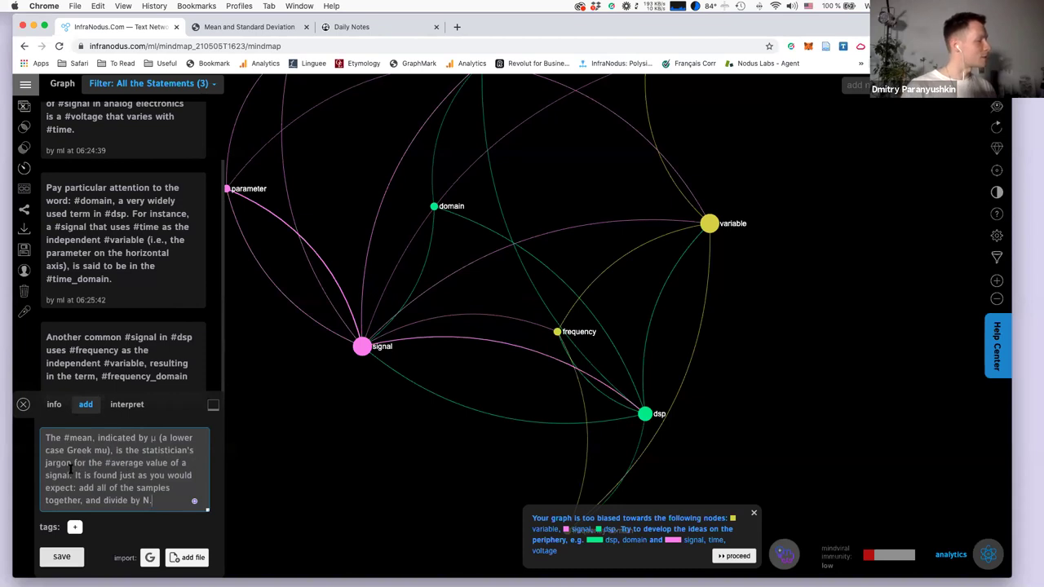
pyautogui.doubleClick(54, 473)
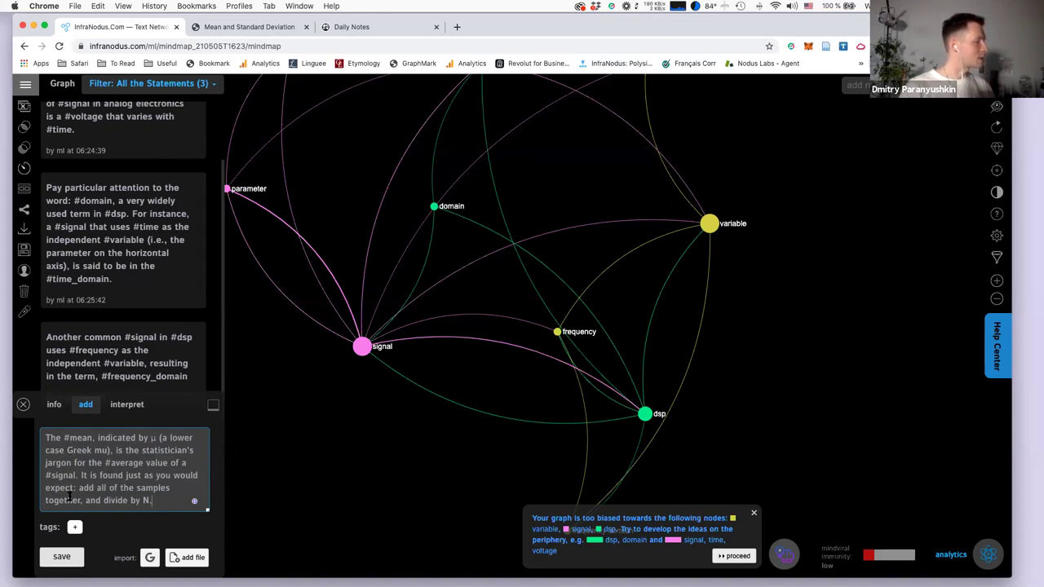
pyautogui.click(70, 556)
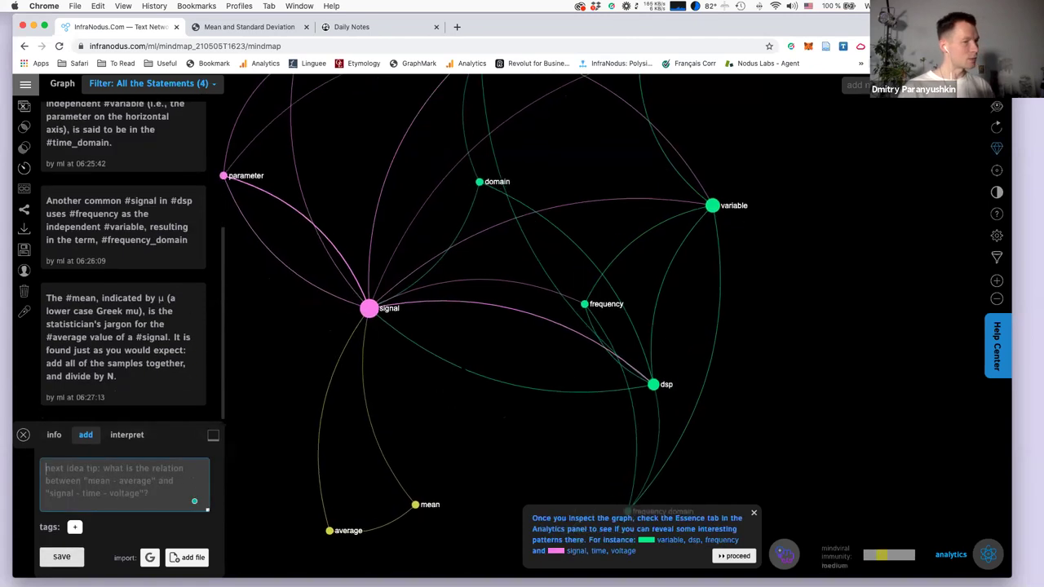
# Go back to the book page and copy the passage from "The standard deviation is similar" through the power and voltage remark.
pyautogui.click(369, 316)
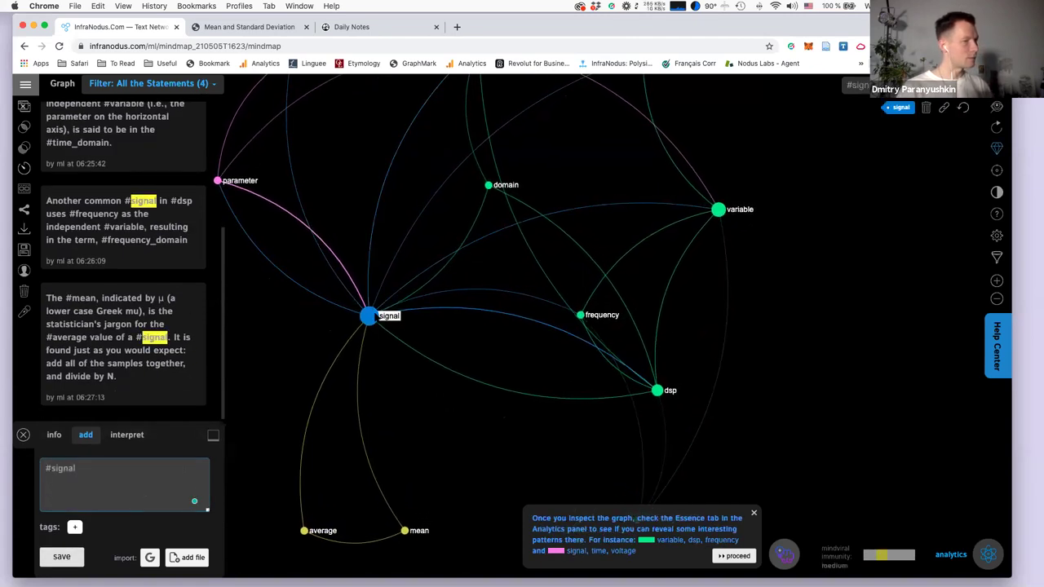
pyautogui.click(249, 27)
pyautogui.scroll(-3, 484, 392)
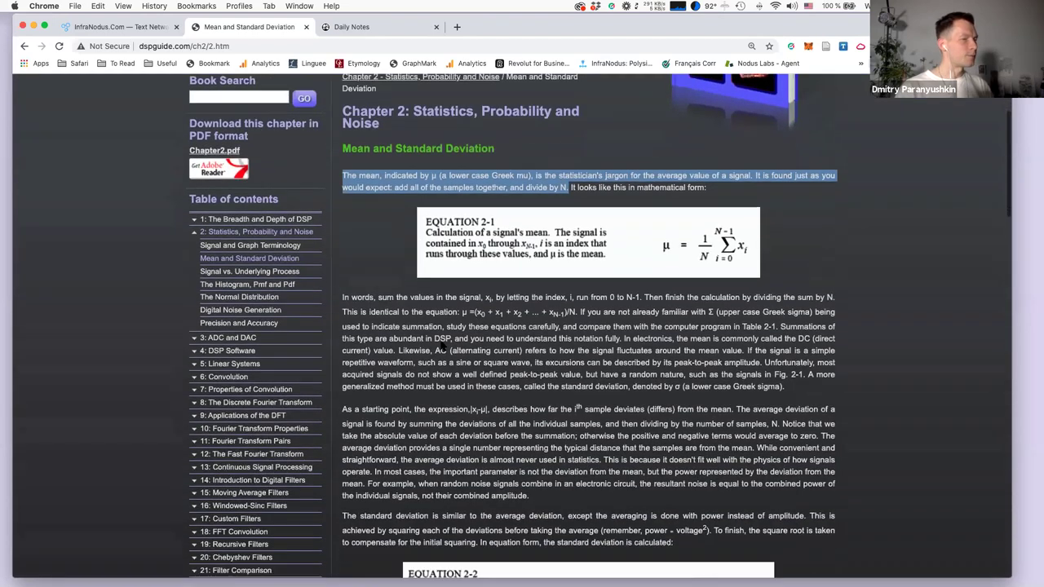
pyautogui.scroll(-4, 441, 346)
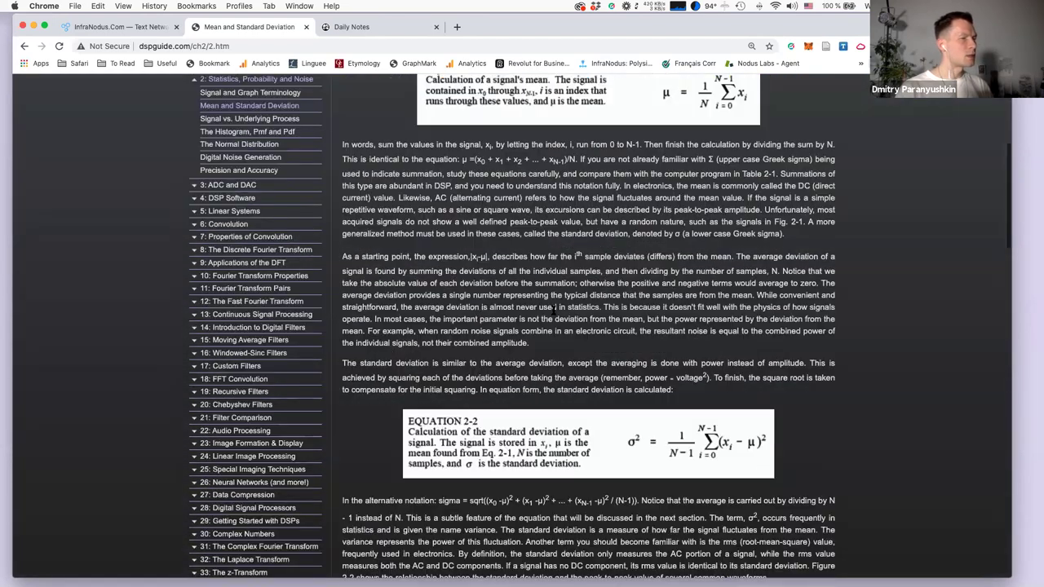
pyautogui.scroll(-2, 577, 308)
pyautogui.moveTo(342, 307); pyautogui.dragTo(712, 323)
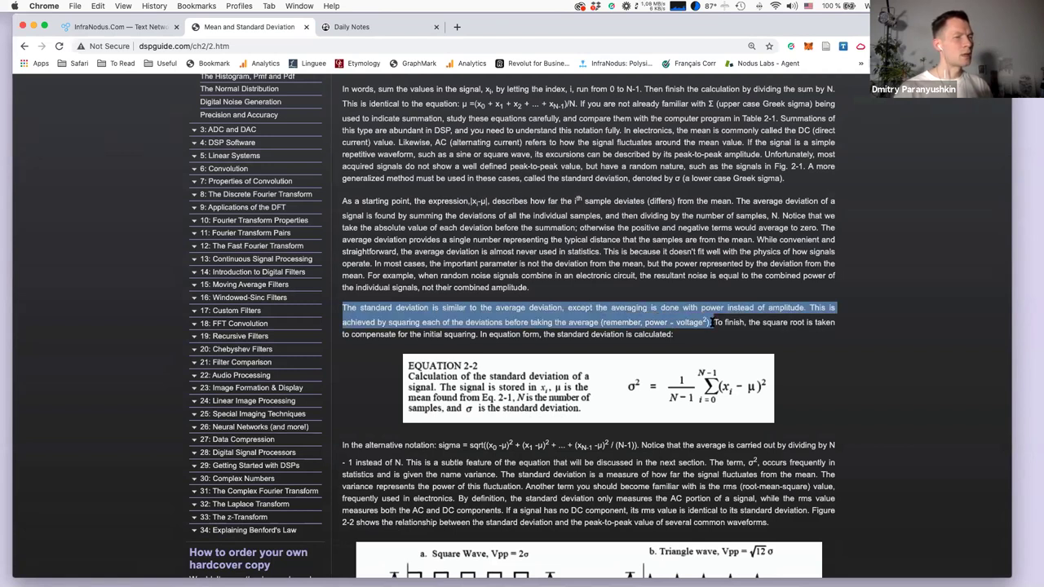
# Paste the passage as a new mind map statement and mark #standard_deviation, #average, #deviation and #deviations as hashtags.
pyautogui.click(143, 27)
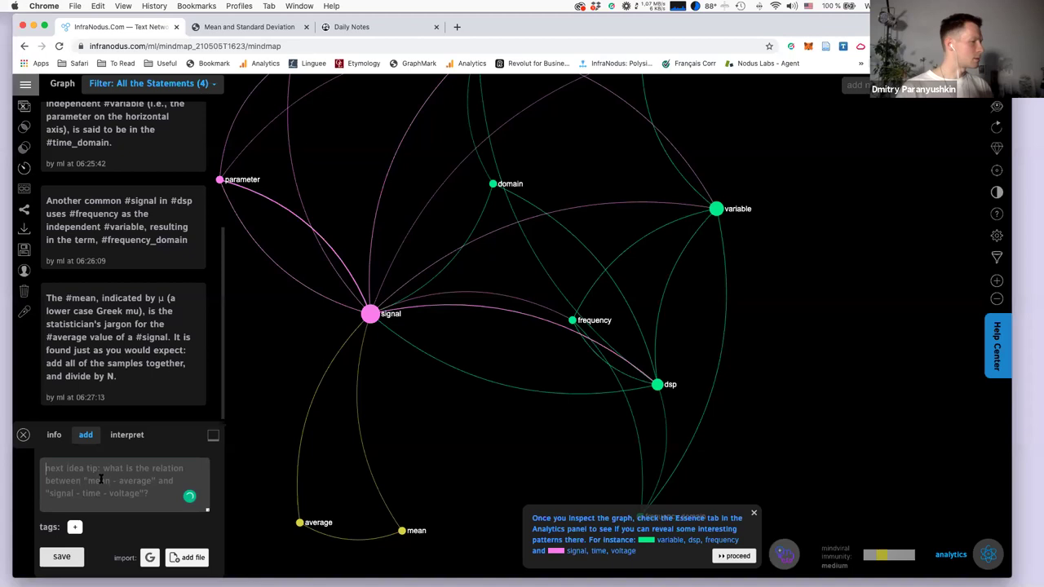
pyautogui.write('The standard deviation is similar to the average deviation, except the averaging is done with power instead of amplitude. This is achieved by squaring each of the deviations before taking the average (remember, power ∝ voltage2).')
pyautogui.moveTo(140, 425); pyautogui.dragTo(62, 428)
pyautogui.write('#')
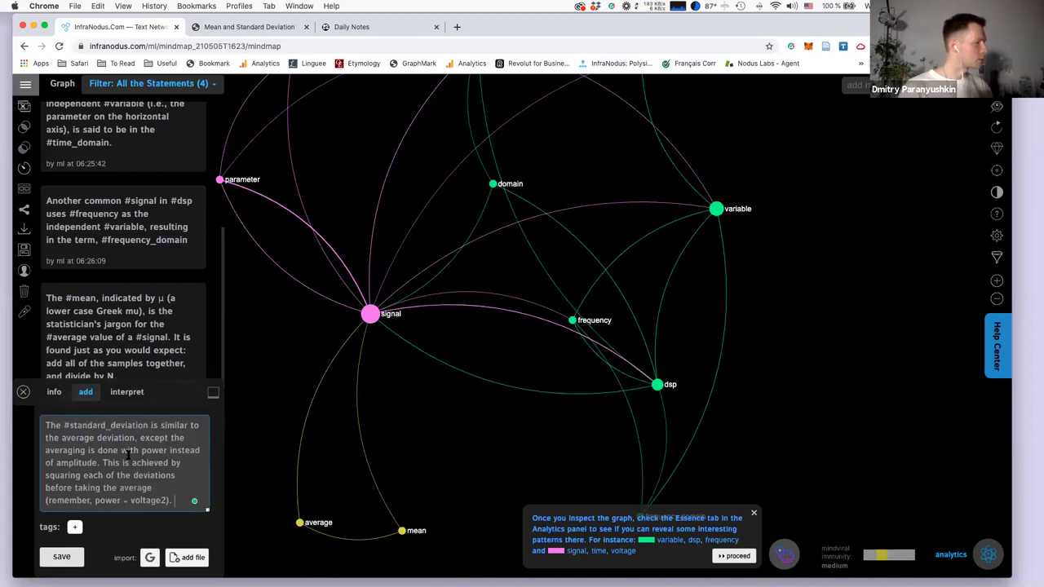
pyautogui.doubleClick(71, 438)
pyautogui.write('#')
pyautogui.doubleClick(128, 438)
pyautogui.write('#')
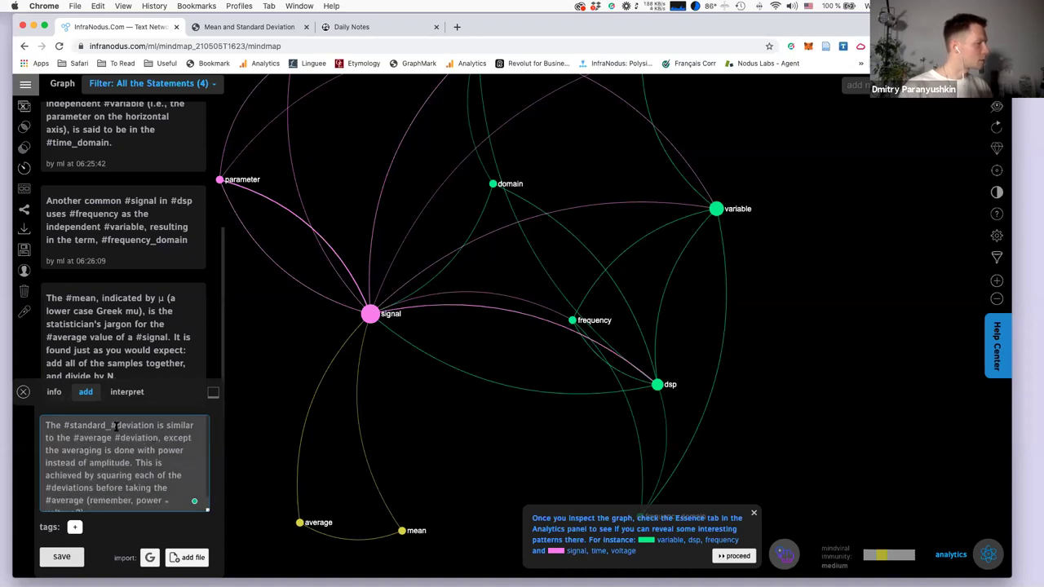
pyautogui.click(116, 425)
pyautogui.press('BackSpace')
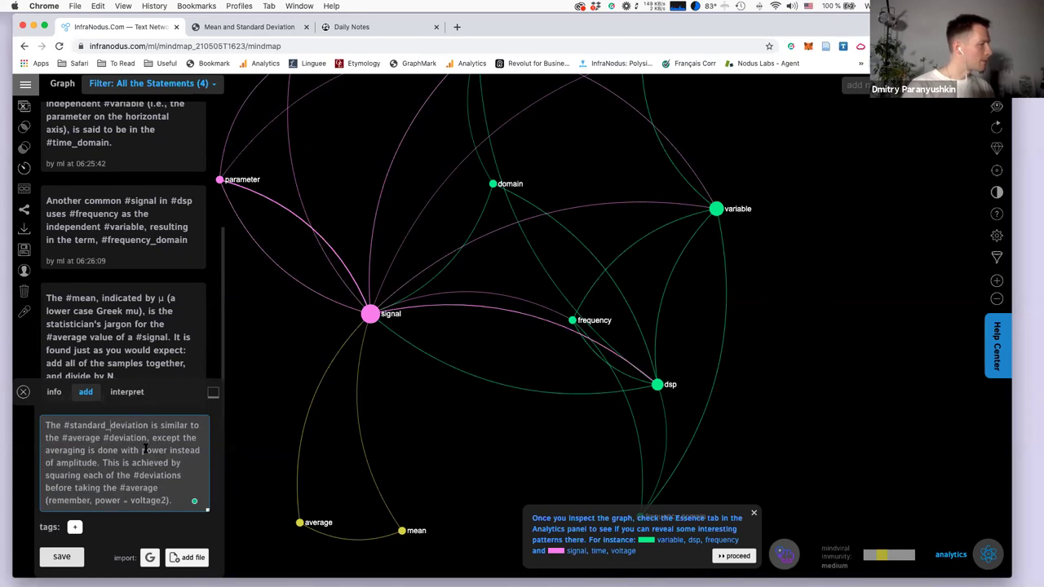
# Mark amplitude and both mentions of power as hashtags and save the statement to the graph.
pyautogui.click(59, 462)
pyautogui.write('#')
pyautogui.click(111, 500)
pyautogui.write('#')
pyautogui.click(143, 450)
pyautogui.write('#')
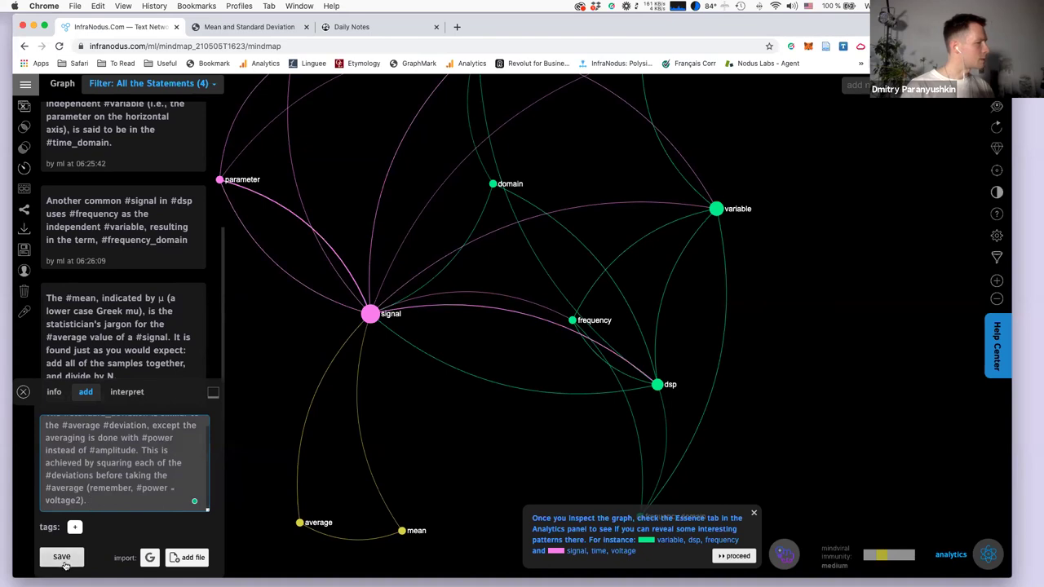
pyautogui.click(62, 561)
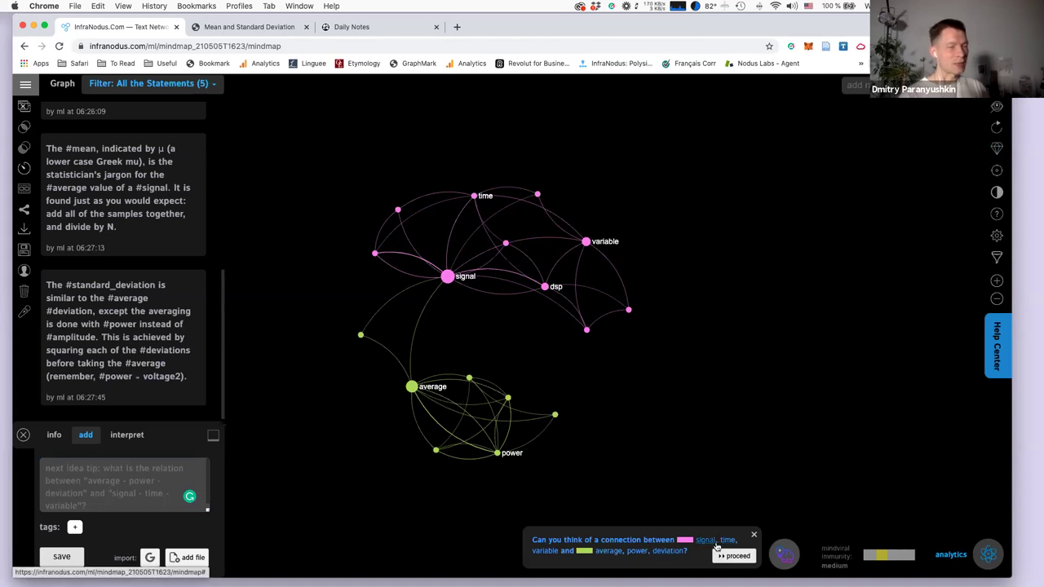
# Highlight the suggested signal, time, variable cluster and the average, power, deviation cluster in the graph, and clear the selection.
pyautogui.click(682, 541)
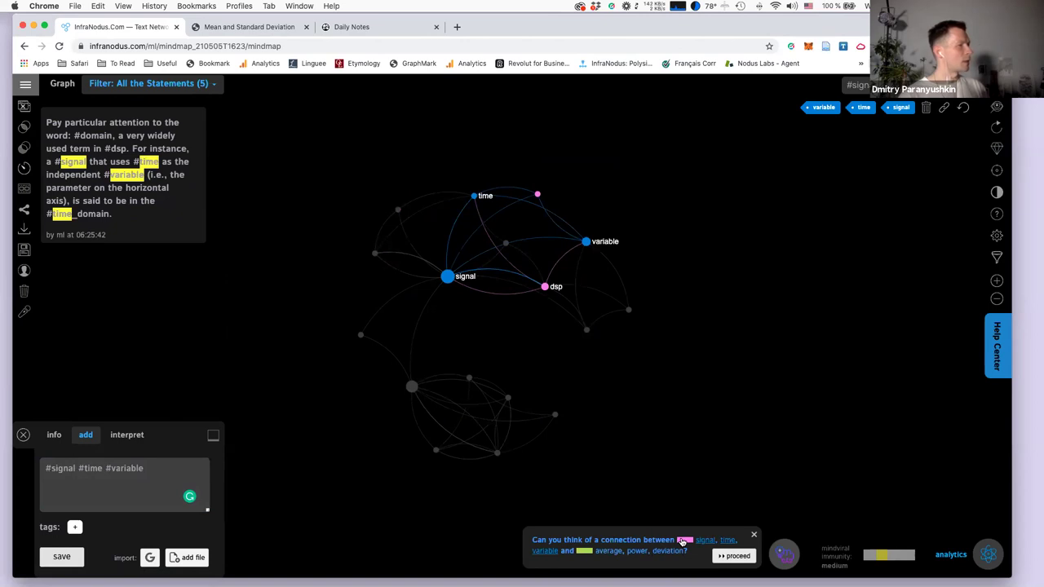
pyautogui.moveTo(585, 554)
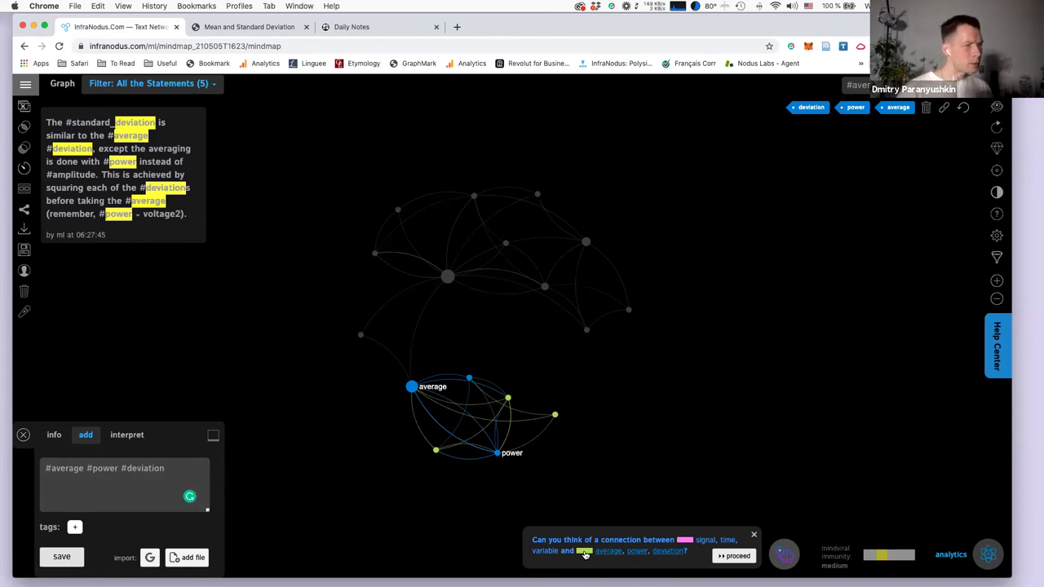
pyautogui.click(584, 555)
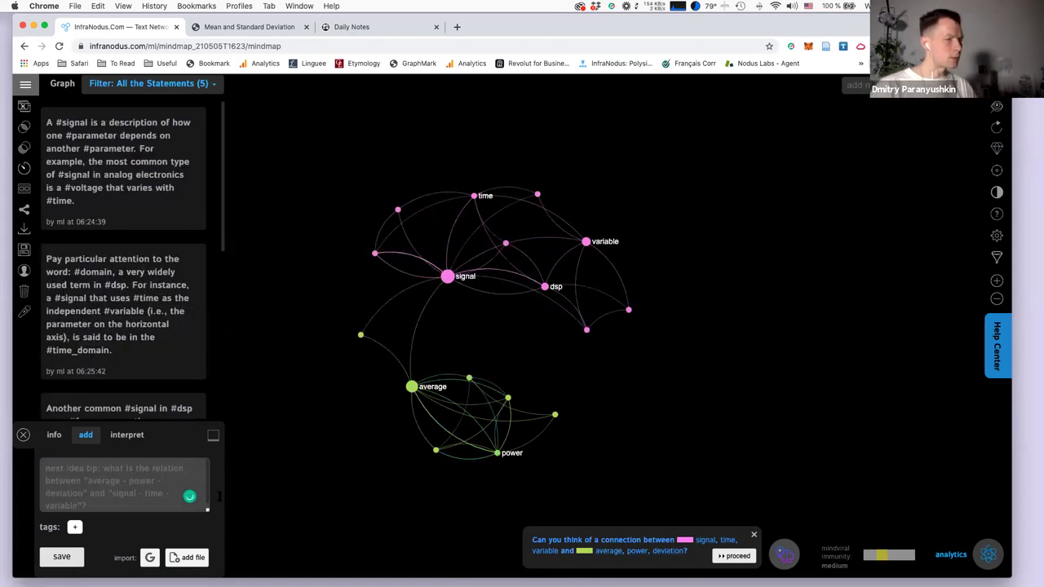
# Add and save the statement "The #signal is fluctuating around the #mean in the #time_domain" to connect the suggested clusters.
pyautogui.click(105, 477)
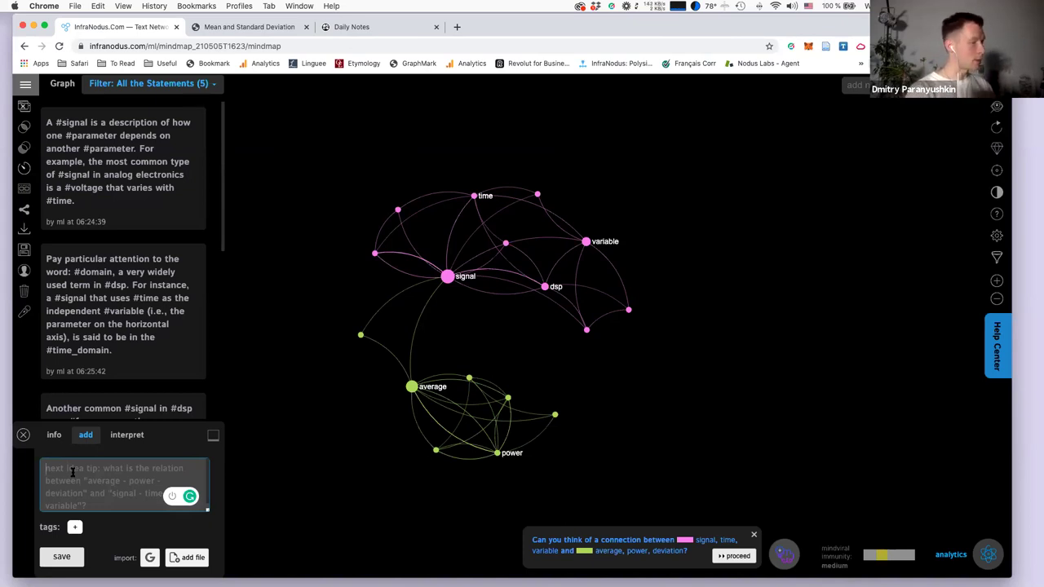
pyautogui.write('The #')
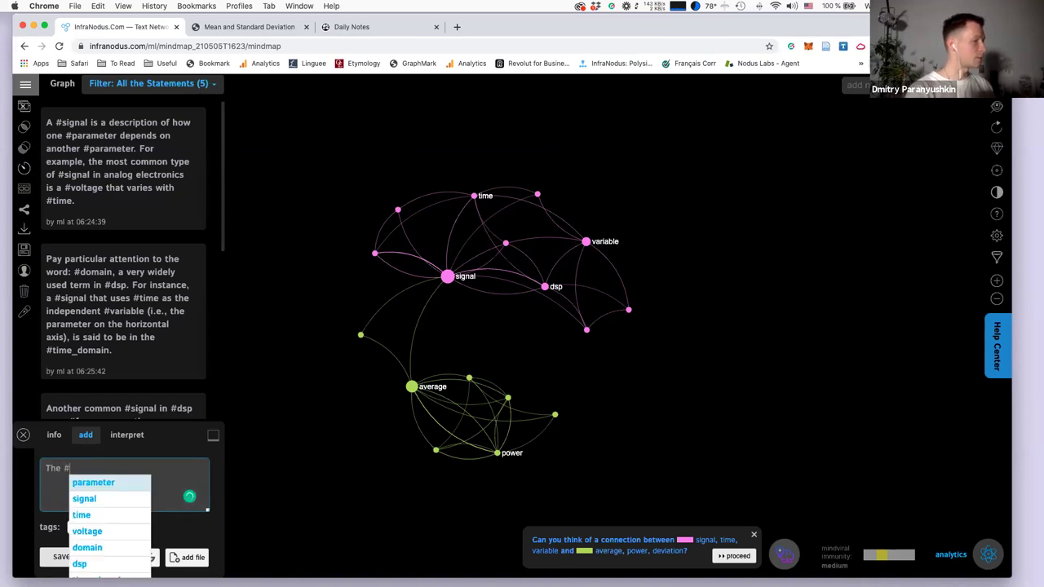
pyautogui.write('signal is fluc')
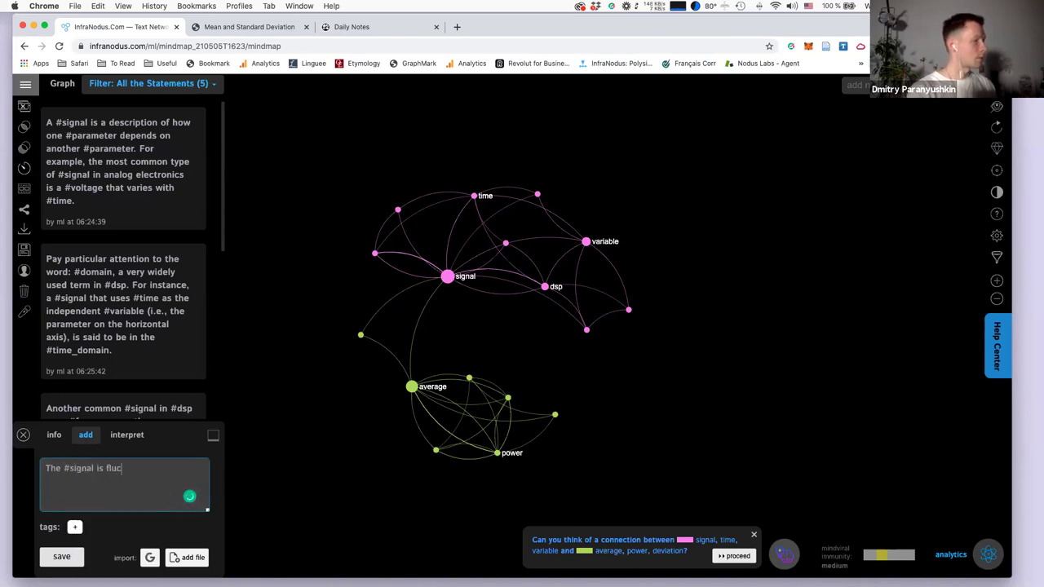
pyautogui.write('tuating aroun')
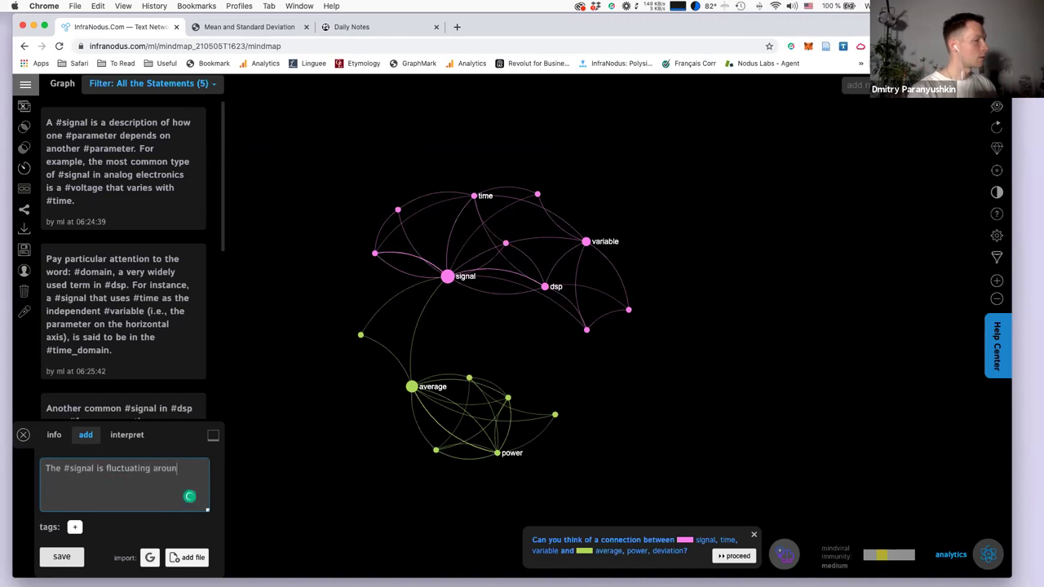
pyautogui.write('d the #mean in th')
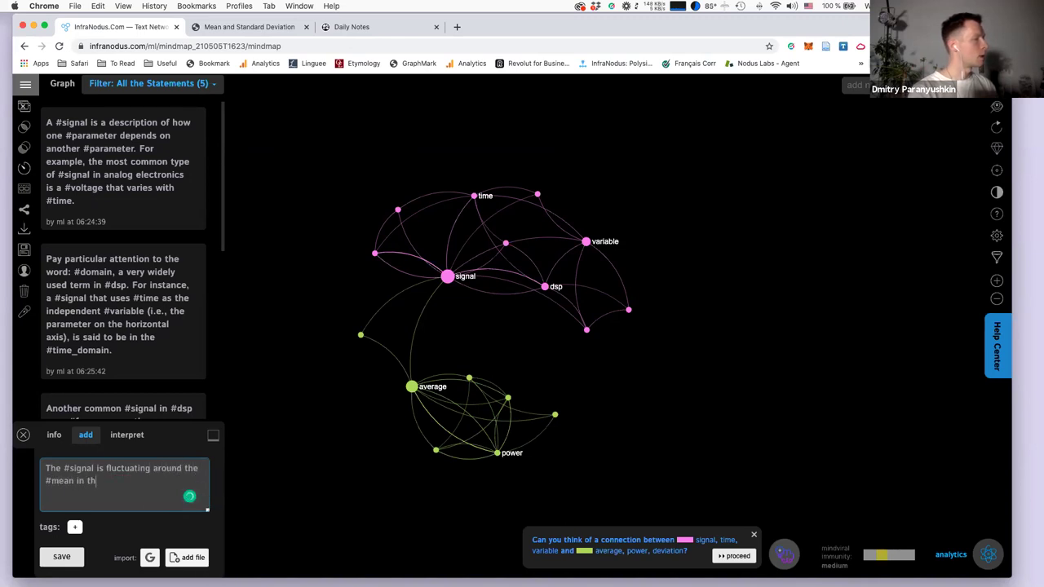
pyautogui.write('e #time')
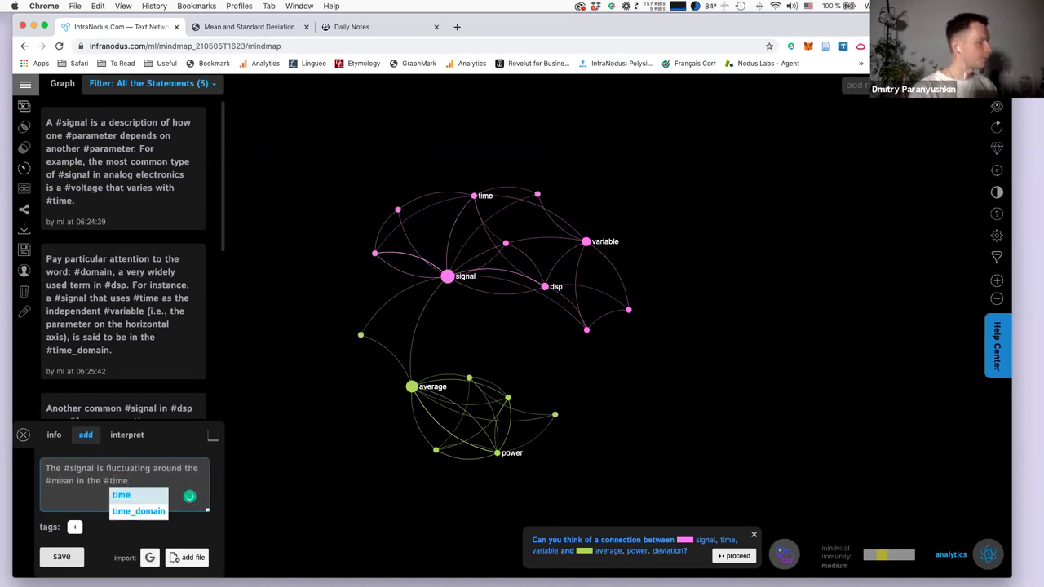
pyautogui.press('Down')
pyautogui.press('Return')
pyautogui.click(65, 557)
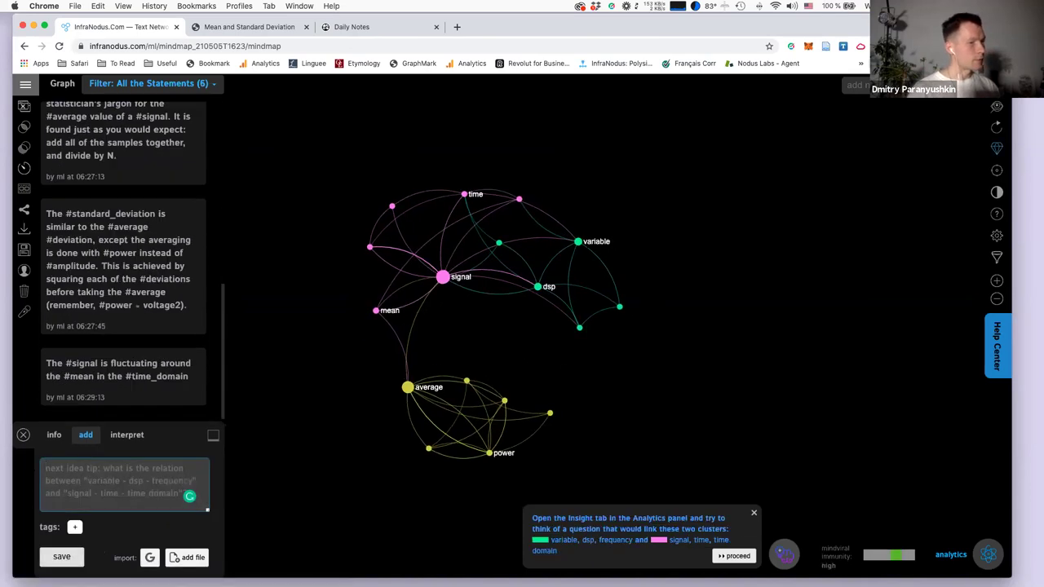
# Examine the connections of the mean, power, dsp and variable nodes in the graph, clearing each selection.
pyautogui.click(376, 310)
pyautogui.click(376, 310)
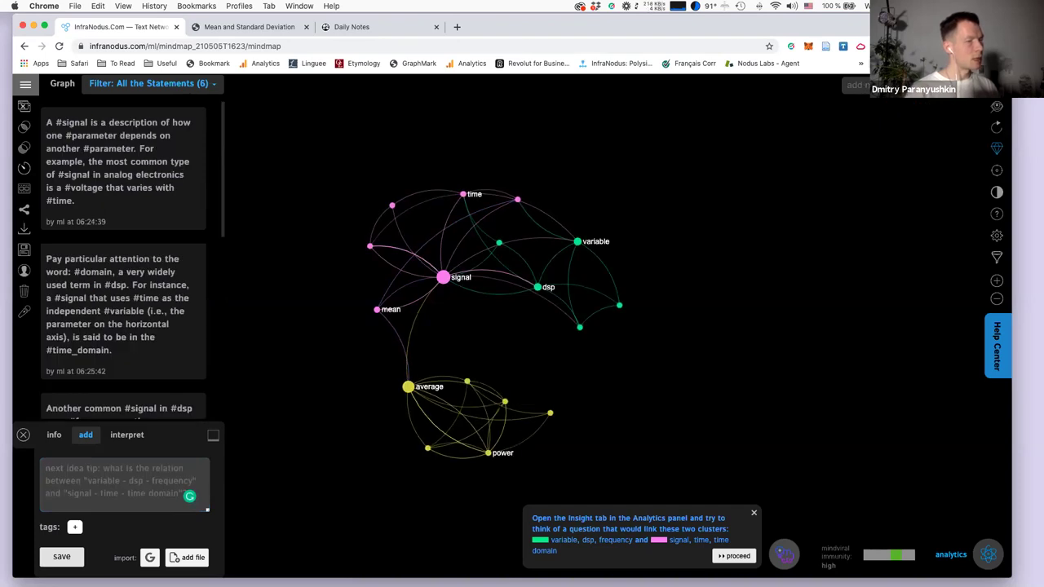
pyautogui.click(487, 453)
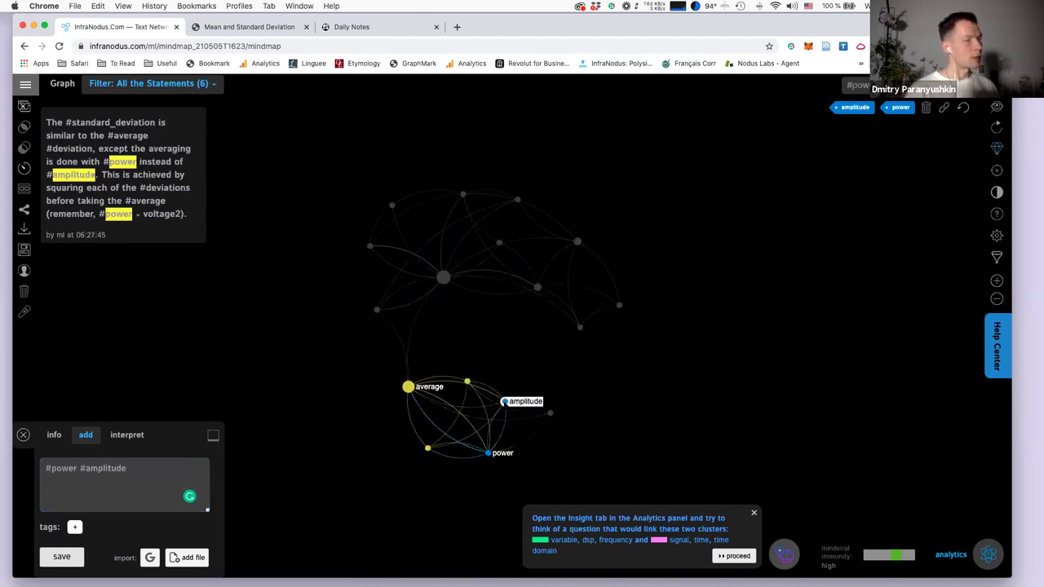
pyautogui.click(488, 454)
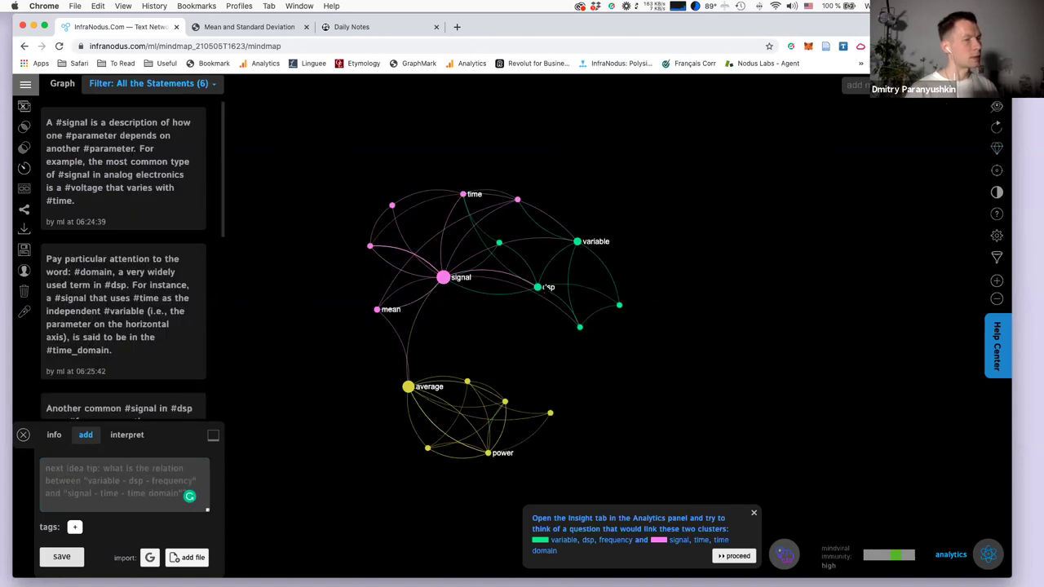
pyautogui.click(538, 287)
pyautogui.click(538, 287)
pyautogui.click(578, 242)
pyautogui.click(577, 241)
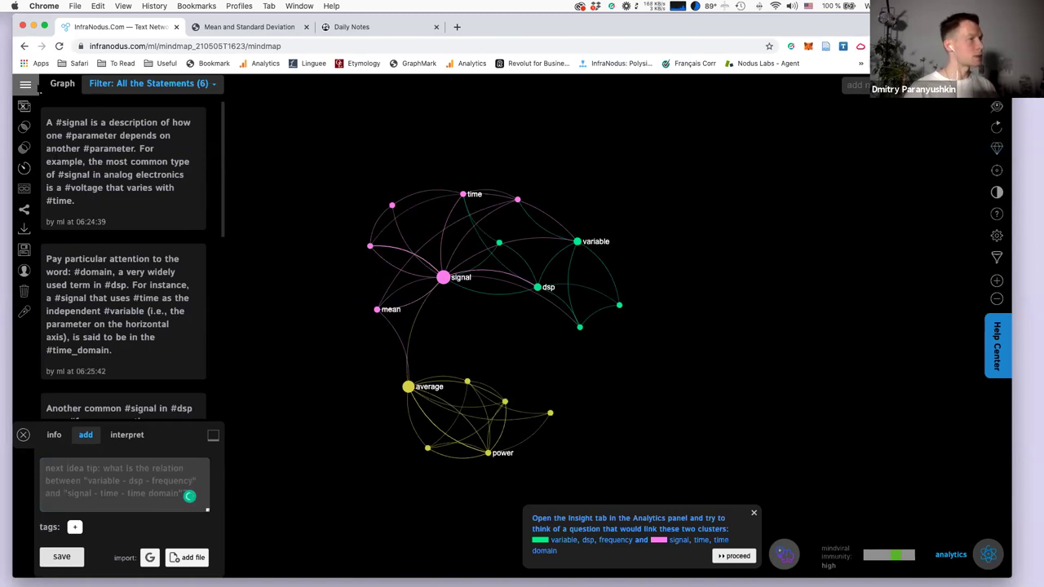
# Open the saved dsp_example graph, and switch from it to the saved dsp graph.
pyautogui.click(25, 84)
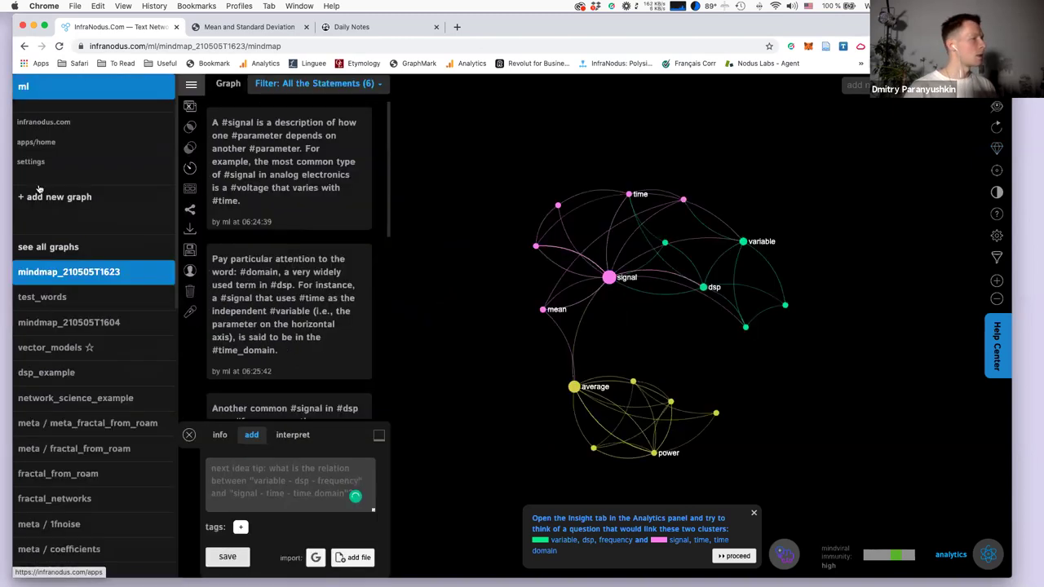
pyautogui.click(59, 374)
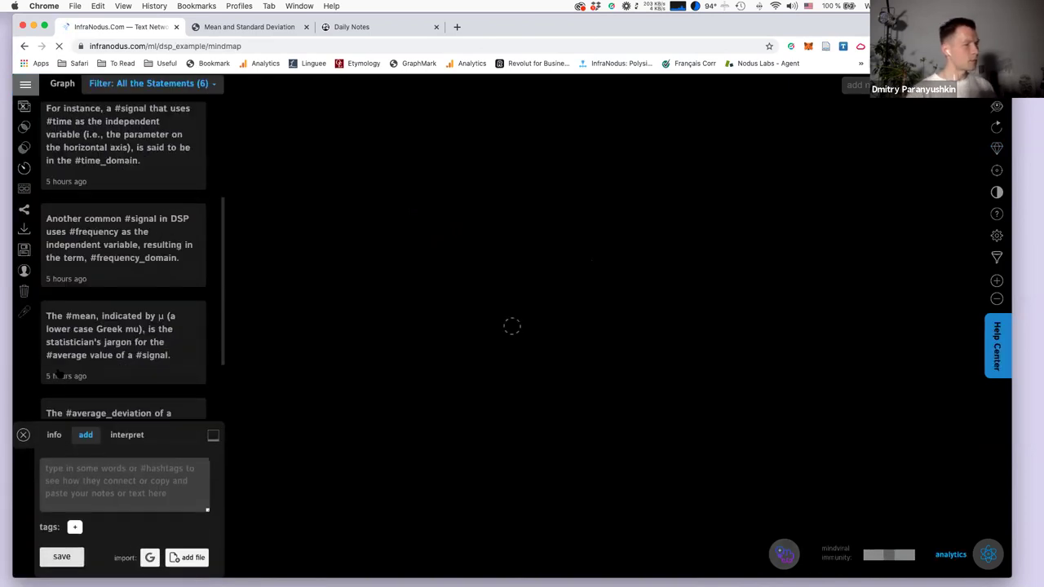
pyautogui.click(25, 84)
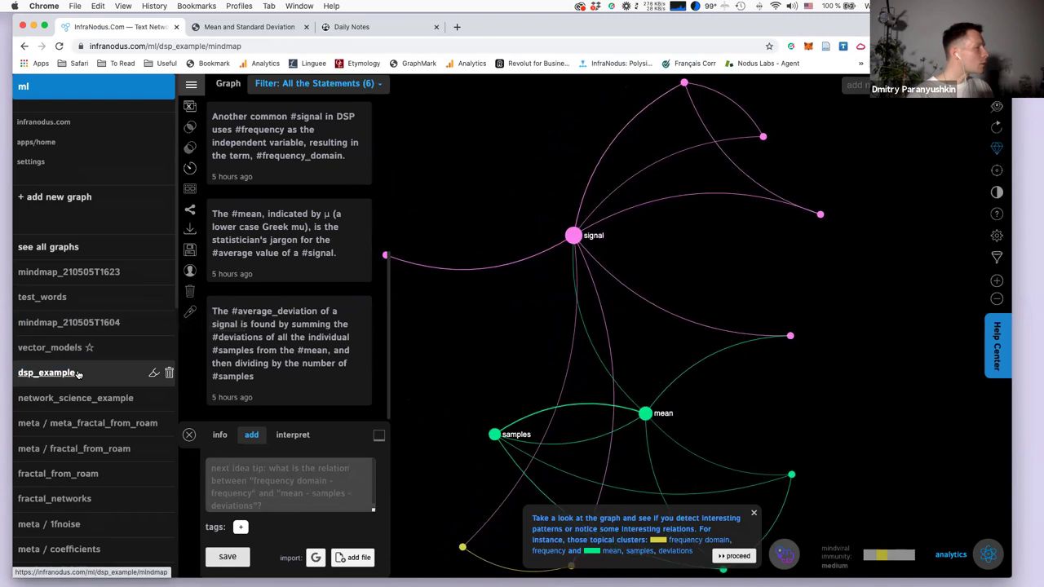
pyautogui.scroll(-1, 78, 373)
pyautogui.scroll(-3, 79, 373)
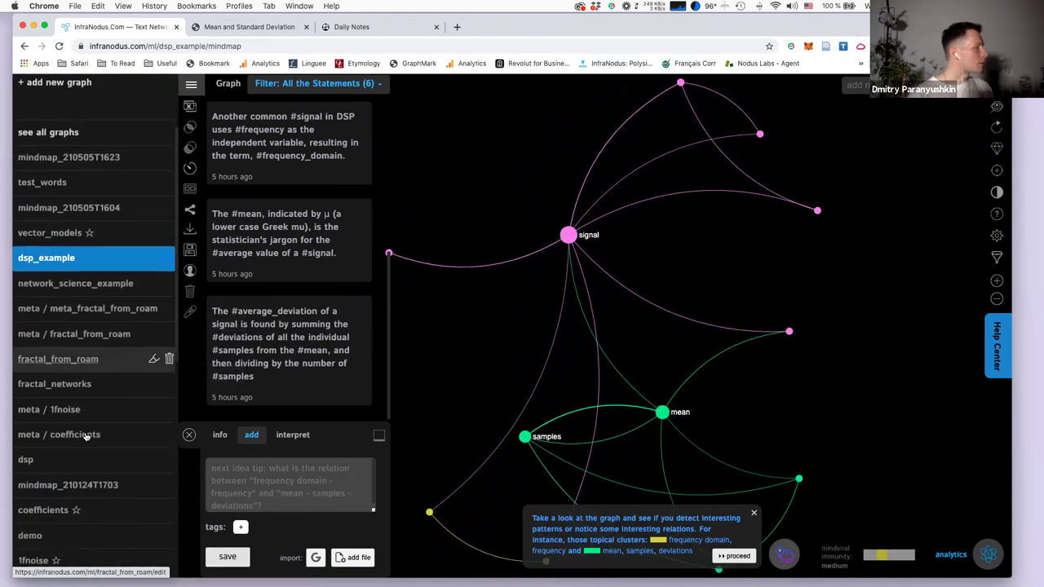
pyautogui.click(26, 454)
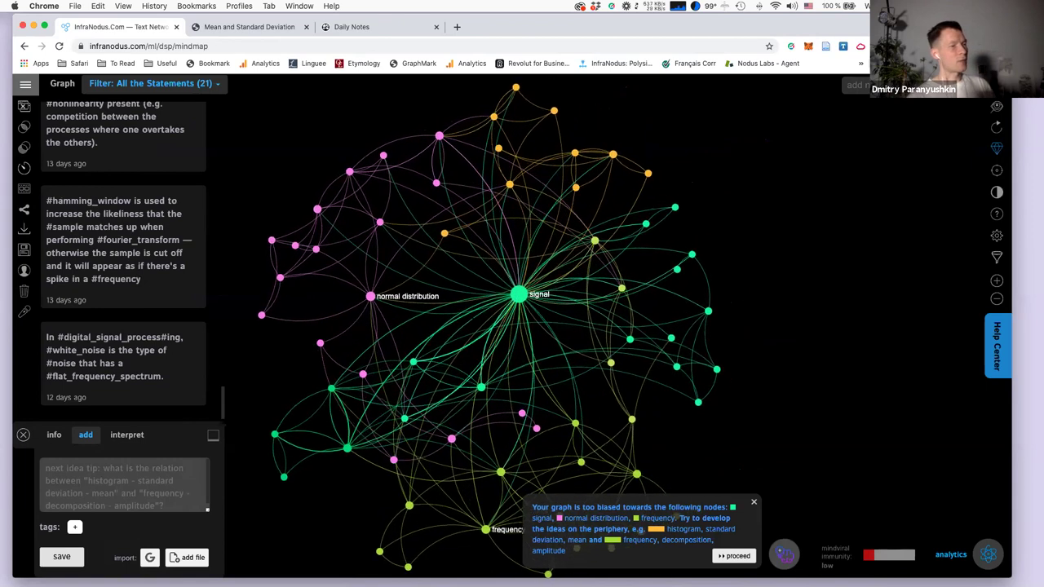
# Select the central signal node to inspect its connections and remove it from the displayed graph.
pyautogui.click(522, 292)
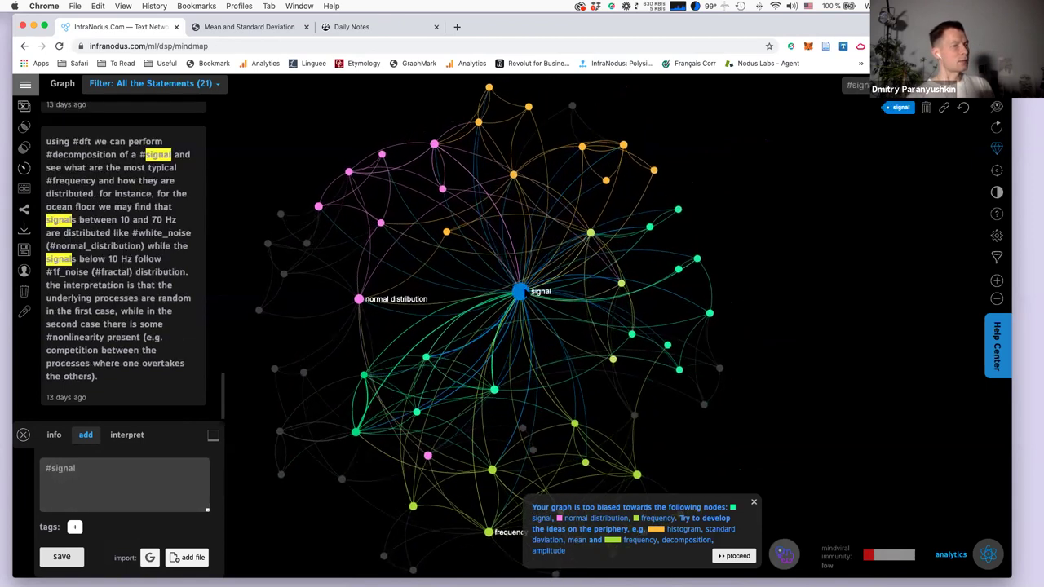
pyautogui.click(520, 292)
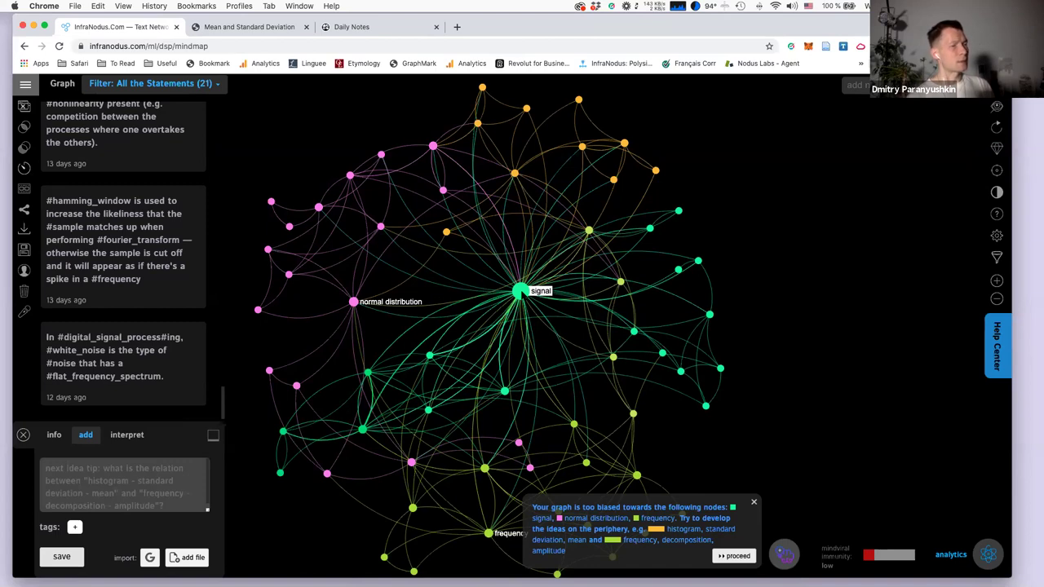
pyautogui.click(520, 292)
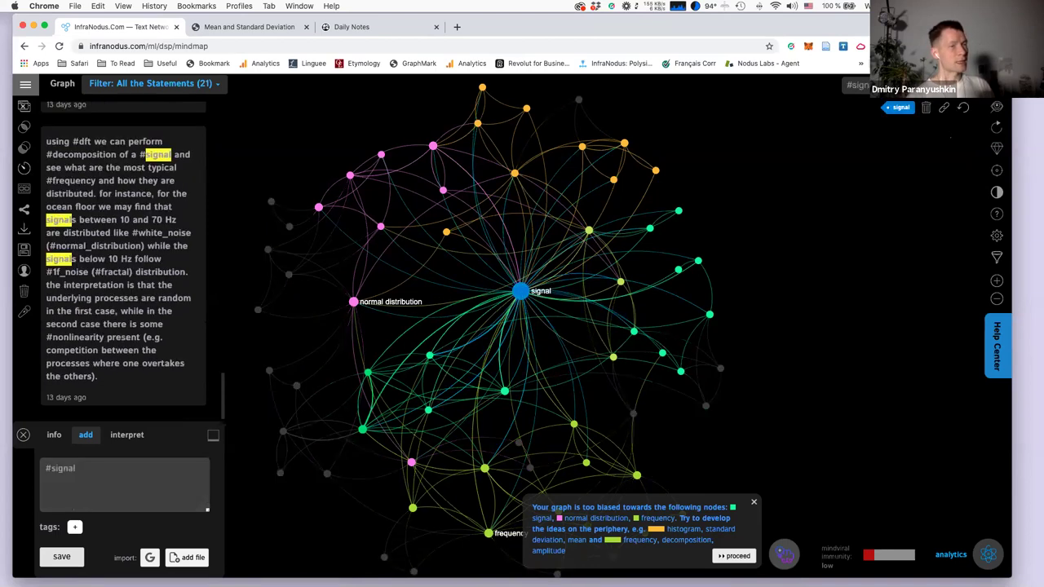
pyautogui.click(926, 109)
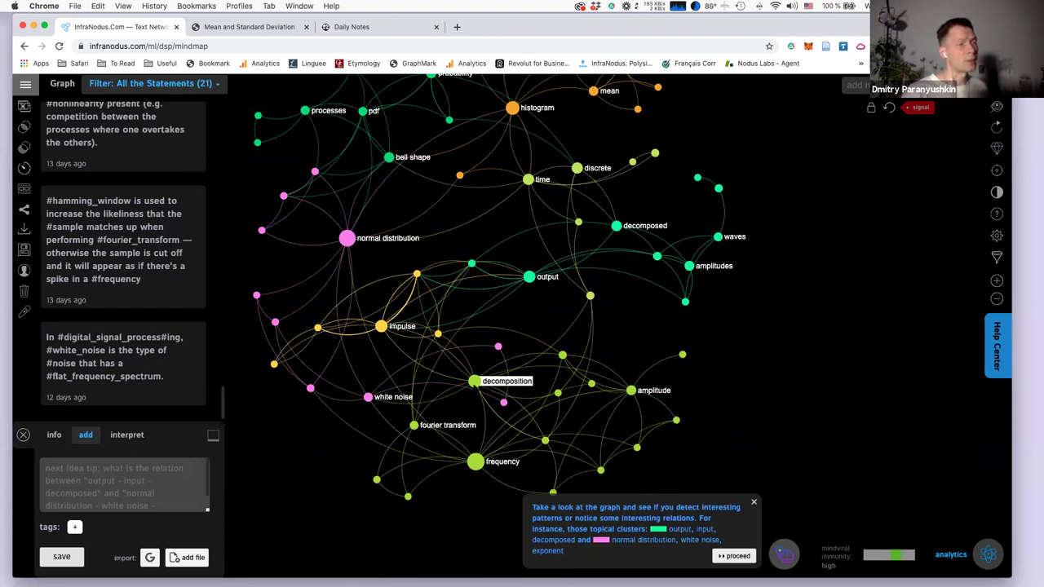
# Filter the statements by the decomposition and frequency nodes, read the matching excerpts, and clear the selection.
pyautogui.click(475, 381)
pyautogui.click(475, 461)
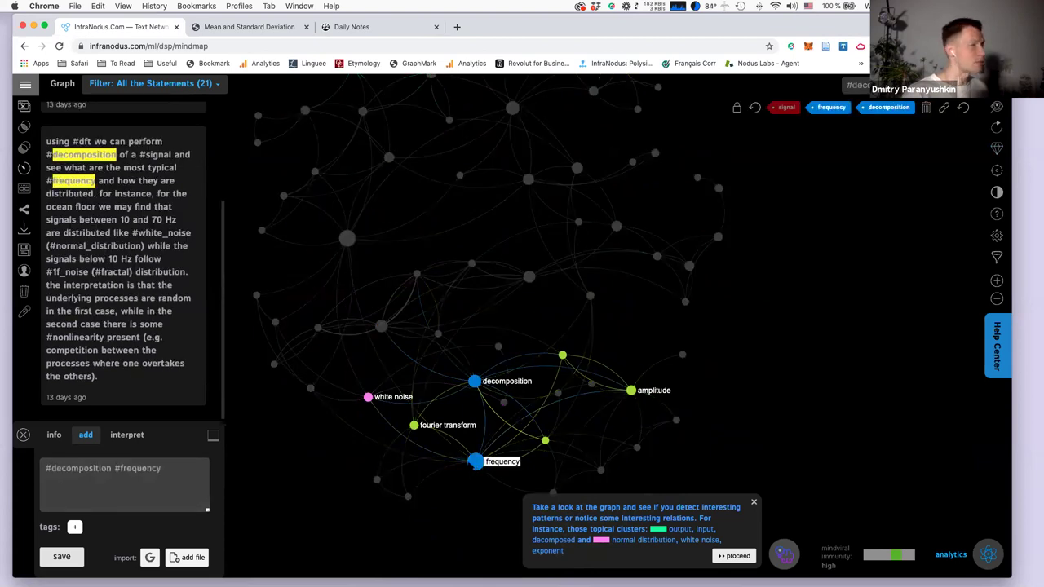
pyautogui.scroll(5, 135, 210)
pyautogui.scroll(-1, 133, 212)
pyautogui.scroll(1, 133, 212)
pyautogui.scroll(-5, 133, 213)
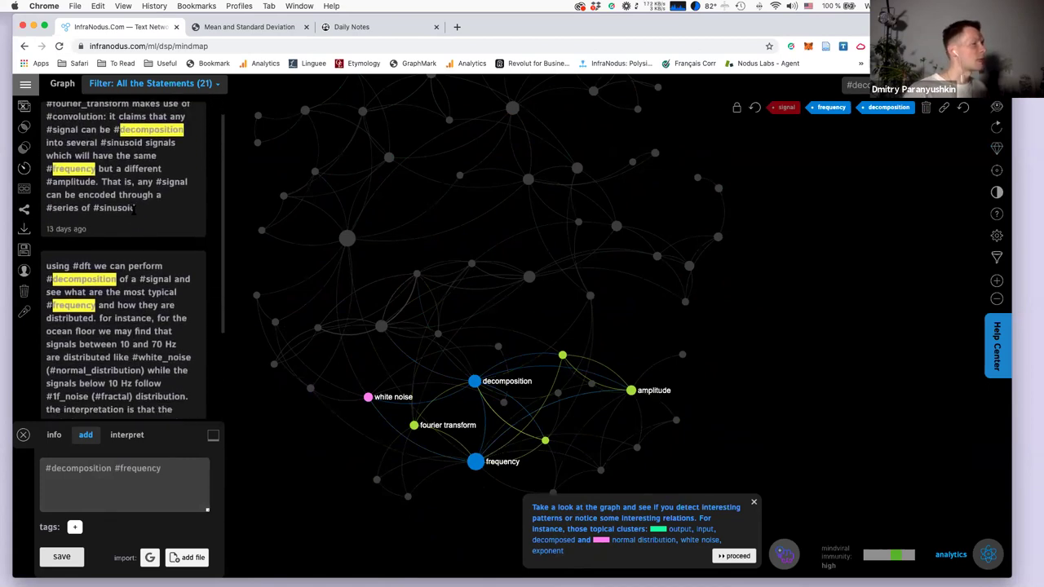
pyautogui.scroll(5, 133, 284)
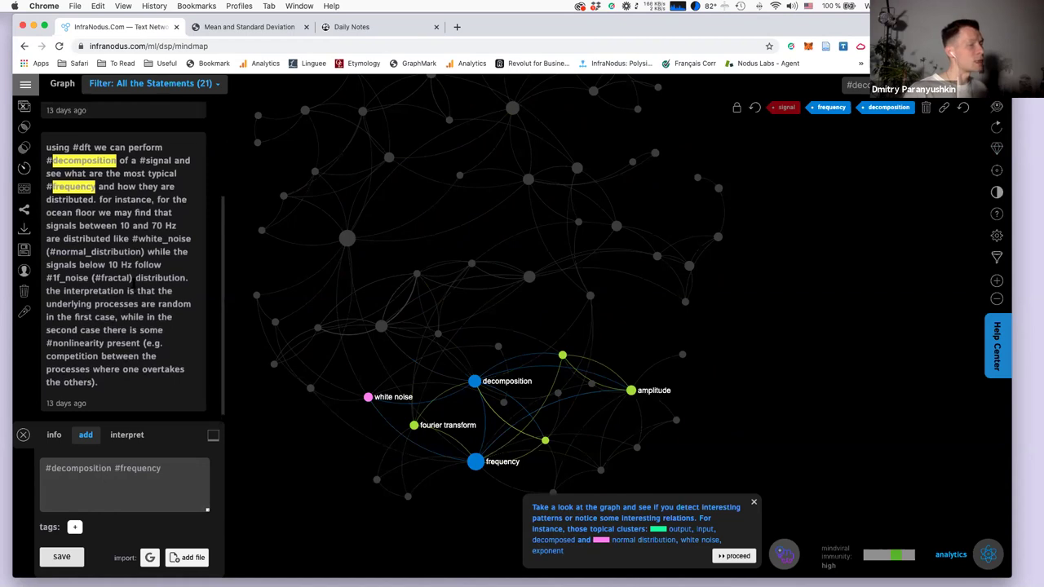
pyautogui.scroll(-5, 130, 284)
pyautogui.scroll(5, 133, 284)
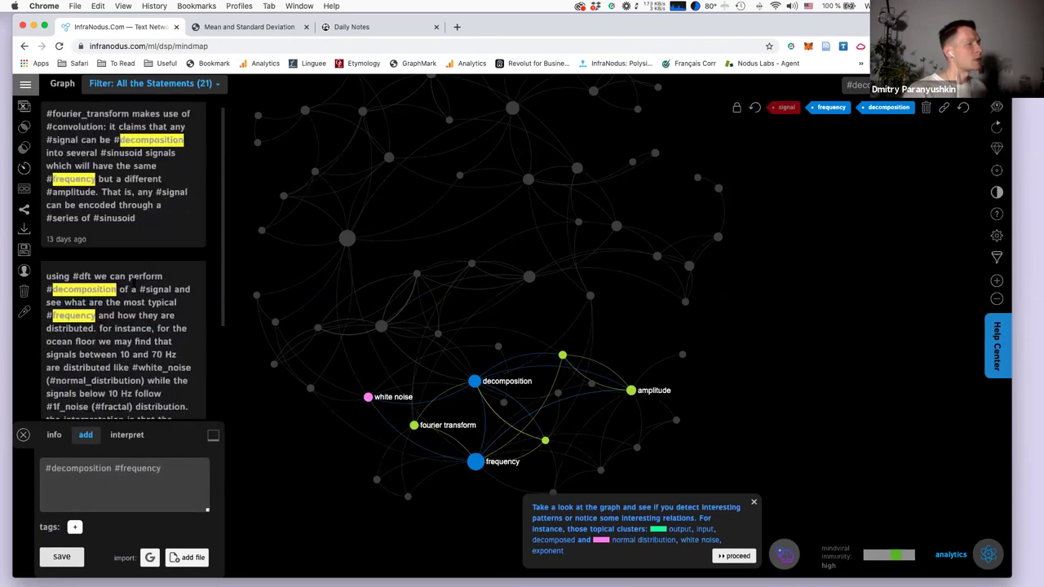
pyautogui.click(470, 462)
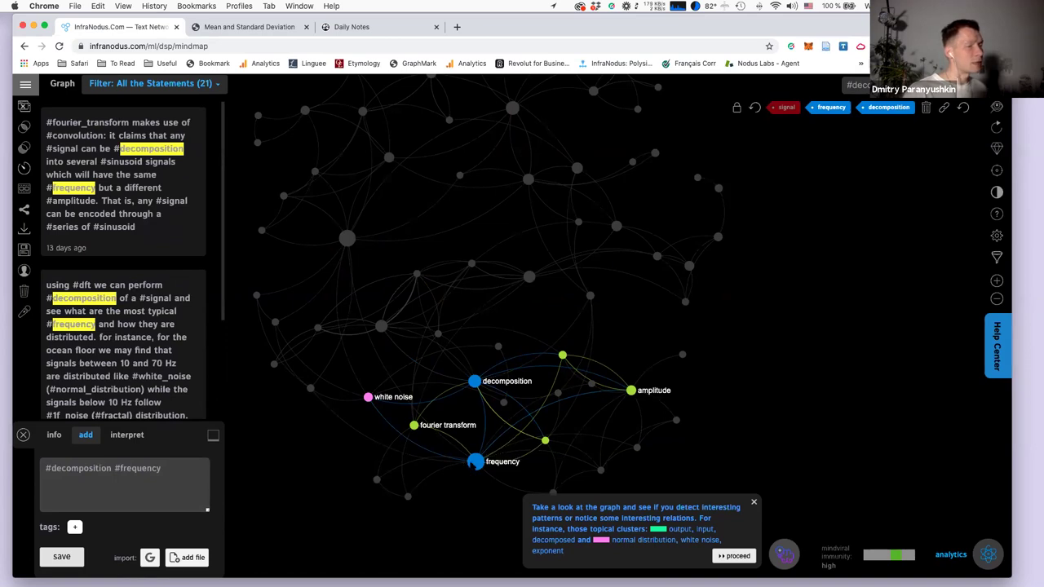
pyautogui.click(475, 381)
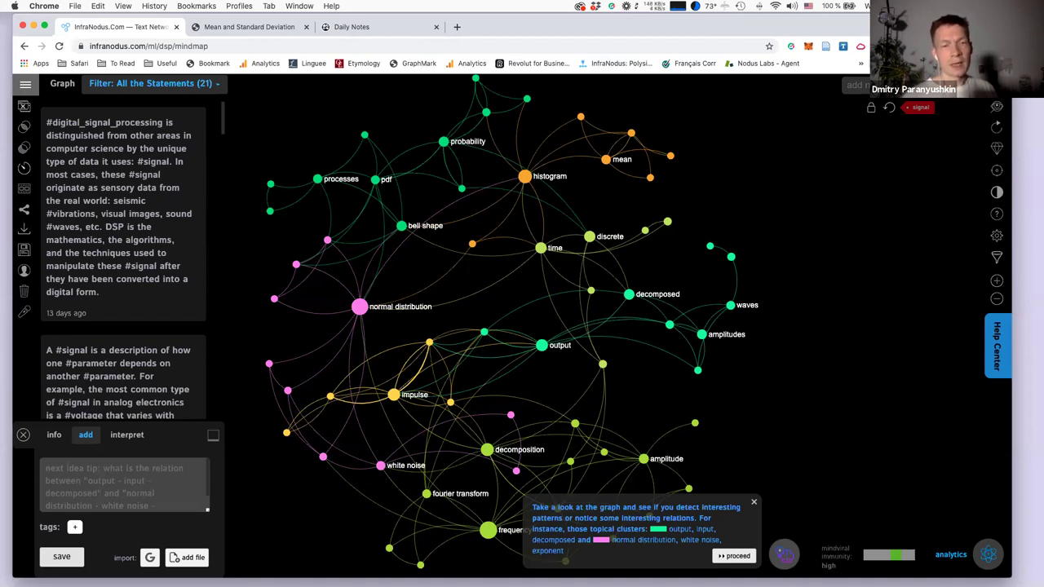
# Switch to the book page and copy the whole Mean and Standard Deviation text, from the Chapter 2 heading to its end.
pyautogui.click(273, 28)
pyautogui.scroll(3, 698, 429)
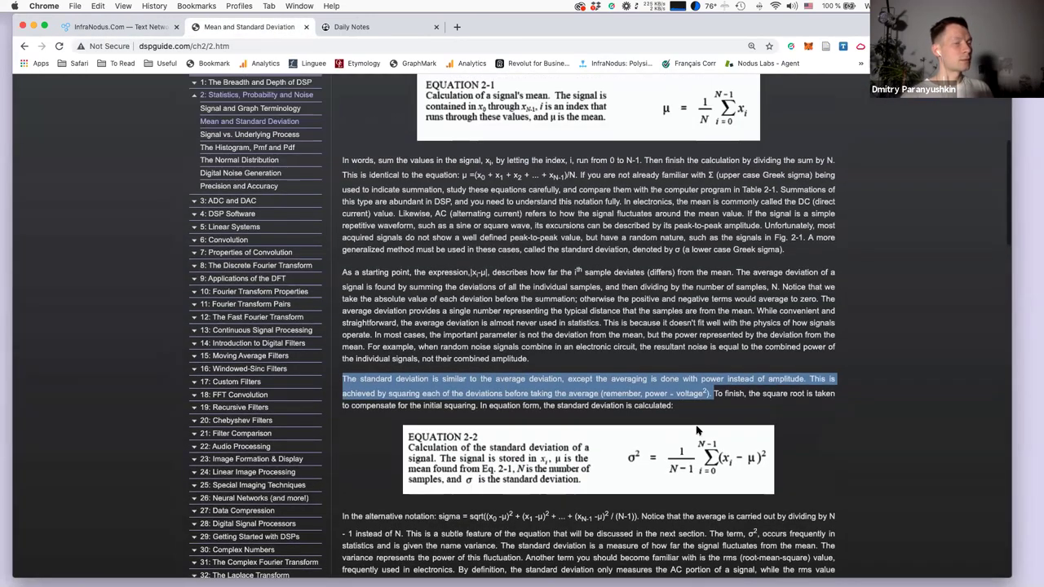
pyautogui.scroll(-2, 697, 430)
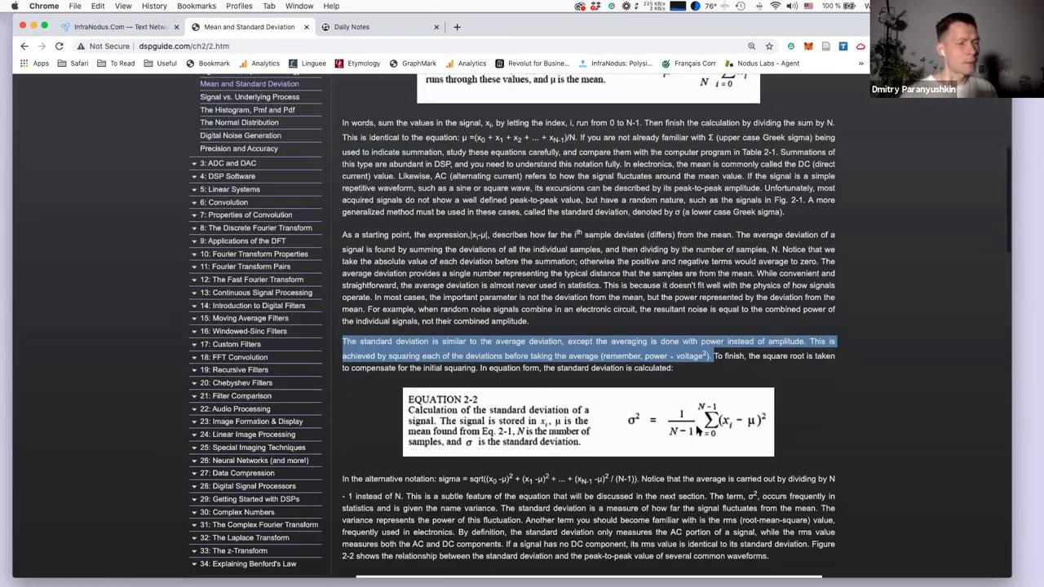
pyautogui.scroll(-10, 697, 430)
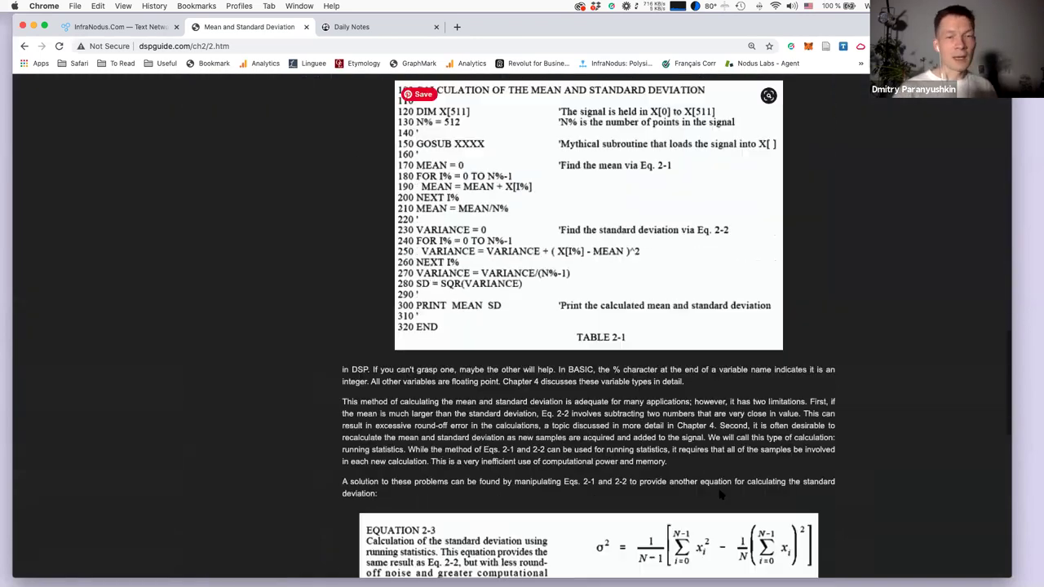
pyautogui.scroll(-10, 720, 495)
pyautogui.moveTo(709, 495); pyautogui.dragTo(125, 6)
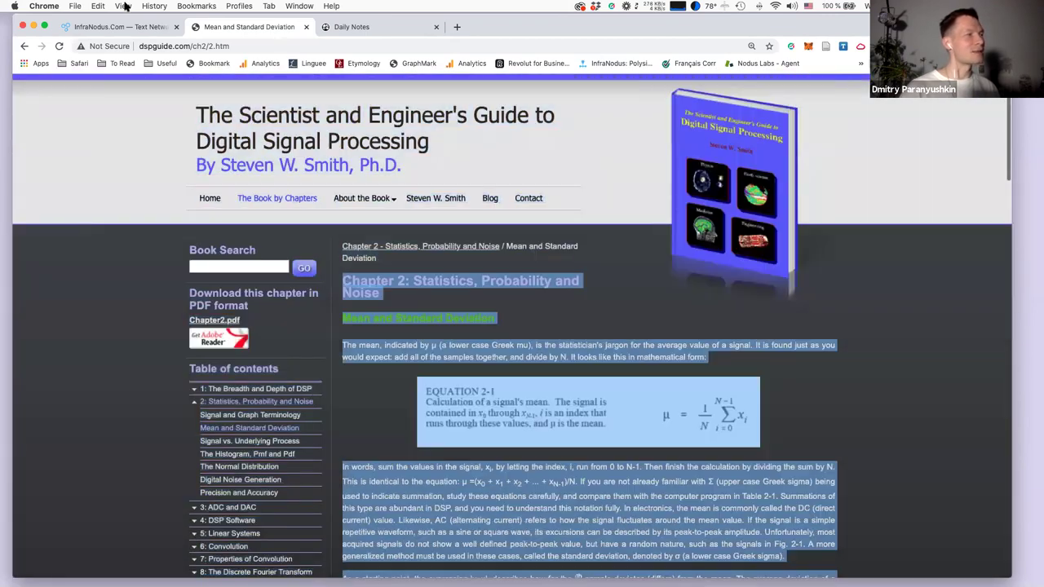
# Return to InfraNodus and create a new graph named testlongtime.
pyautogui.click(109, 27)
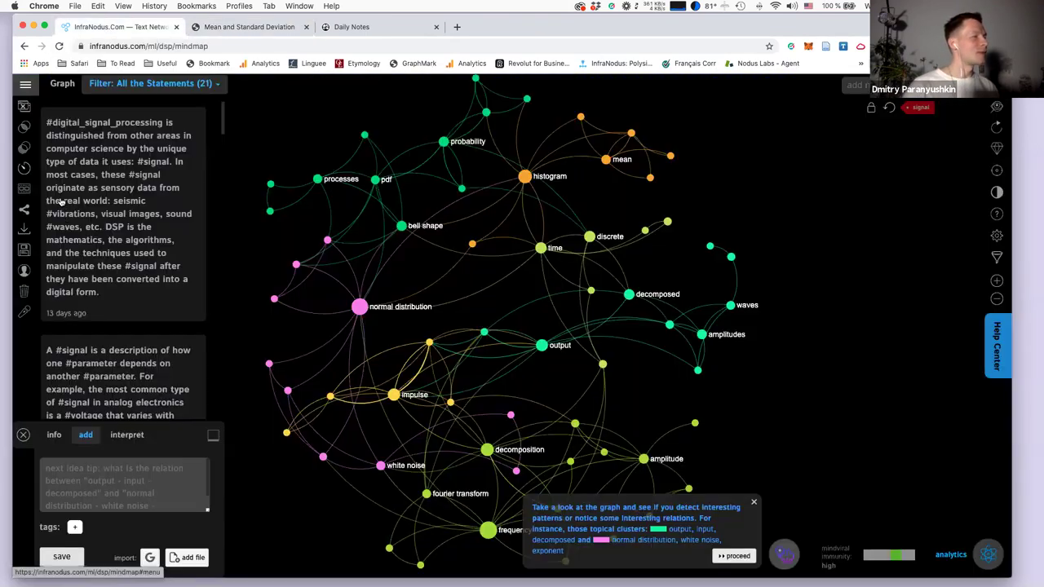
pyautogui.click(60, 201)
pyautogui.click(61, 198)
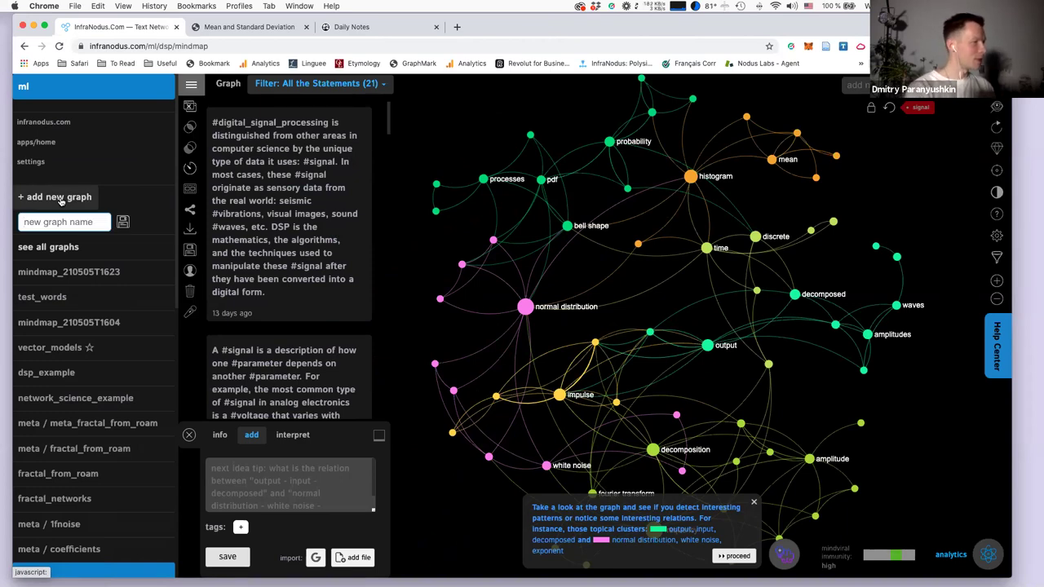
pyautogui.write('testlongtime')
pyautogui.press('Return')
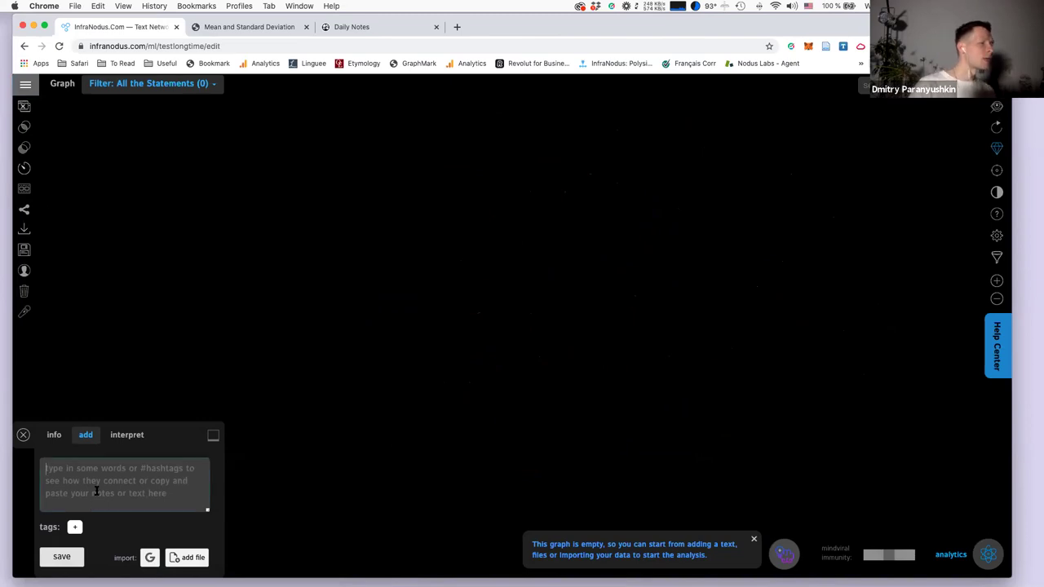
# Paste the copied Chapter 2 text into the empty graph, check it from start to end, and save it to build the network.
pyautogui.press('super+v')
pyautogui.scroll(20, 149, 415)
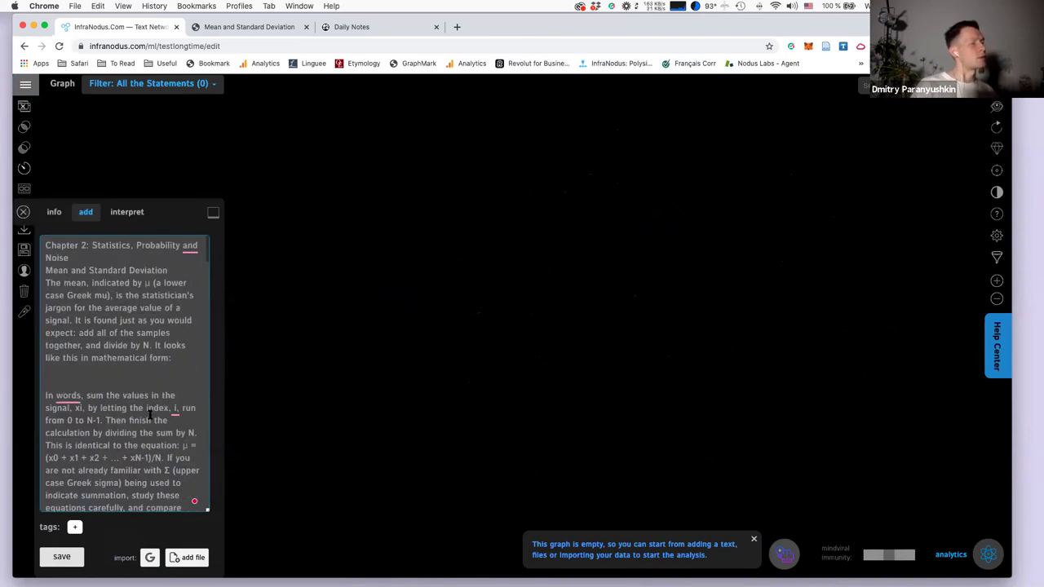
pyautogui.scroll(-20, 149, 416)
pyautogui.scroll(-10, 149, 416)
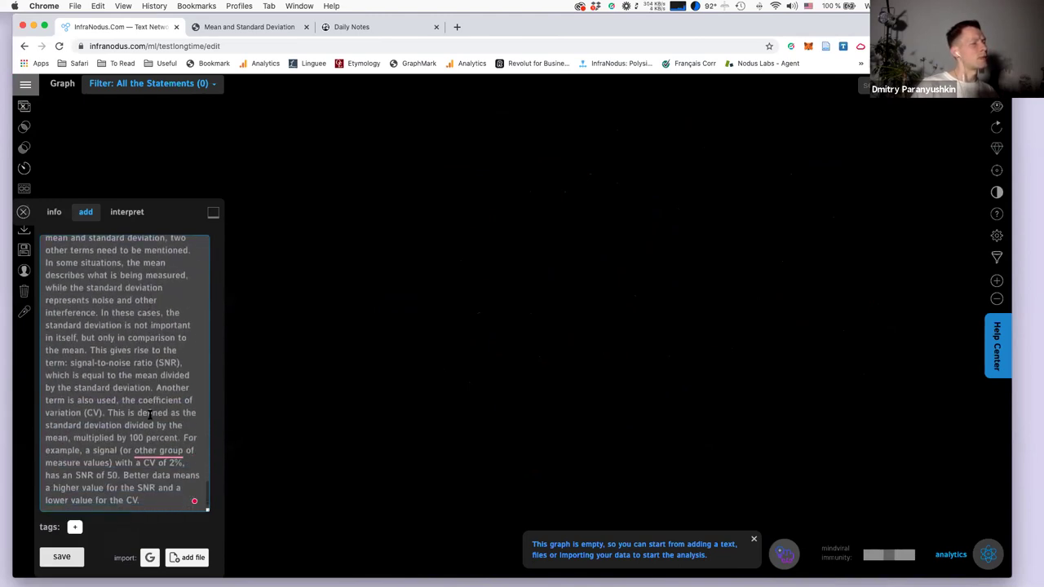
pyautogui.click(61, 556)
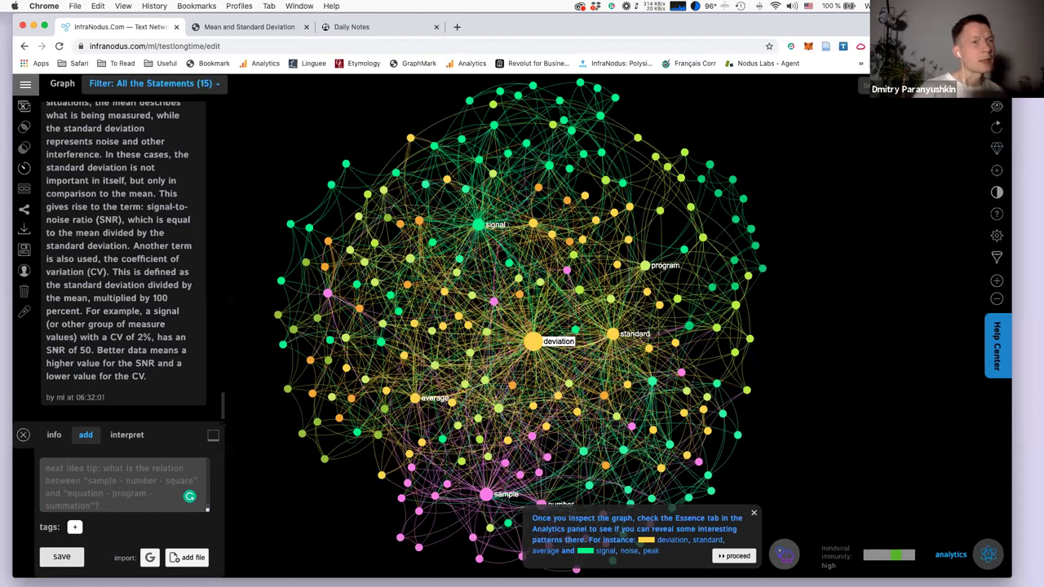
# Select the deviation and standard nodes and merge them into a single standard deviation node.
pyautogui.click(532, 341)
pyautogui.click(612, 334)
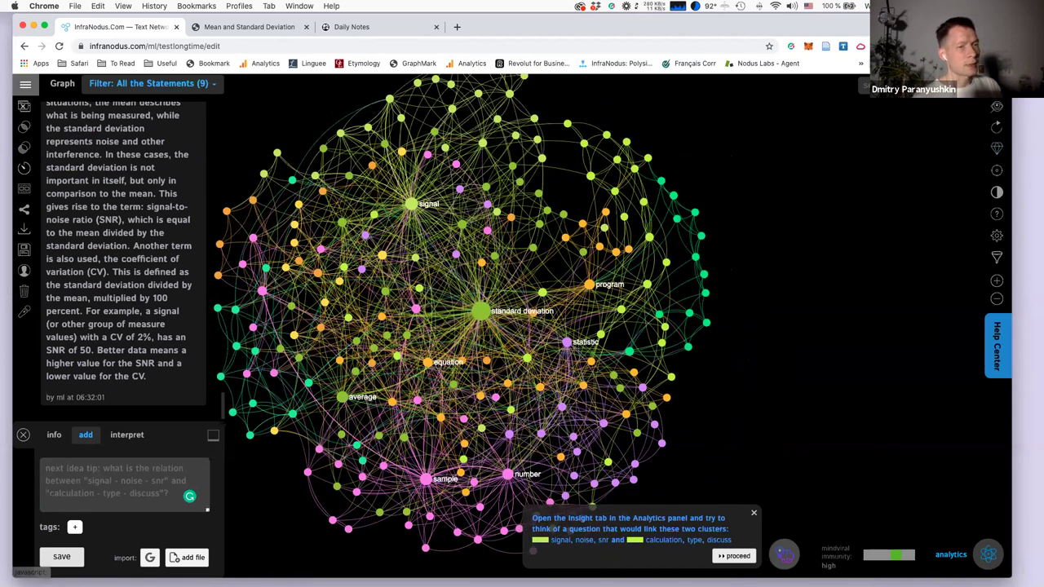
# Open the Insight analytics, reveal the structural gap, and read the excerpt for the signal, noise and snr topic.
pyautogui.click(988, 555)
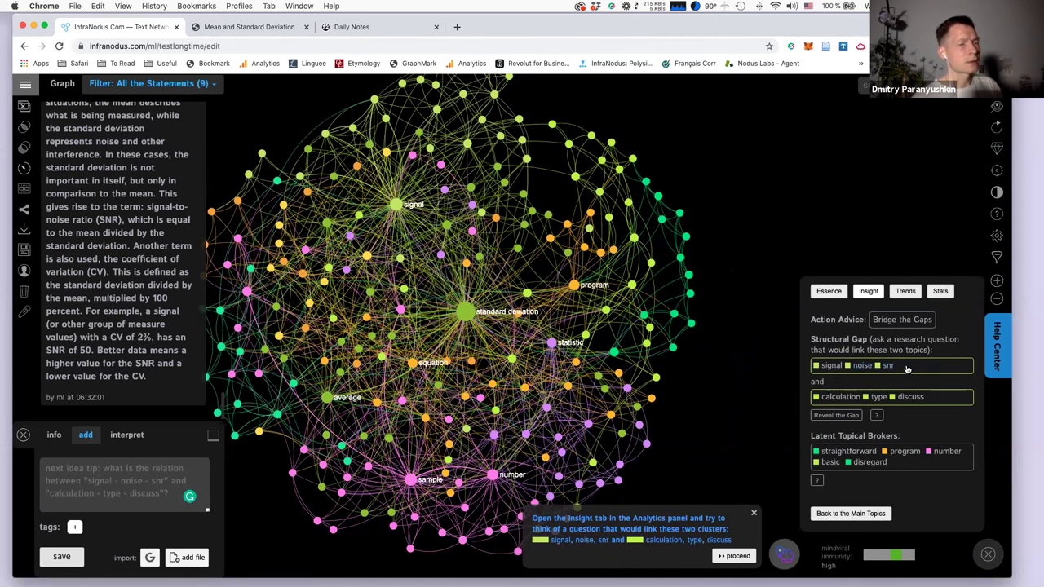
pyautogui.click(836, 415)
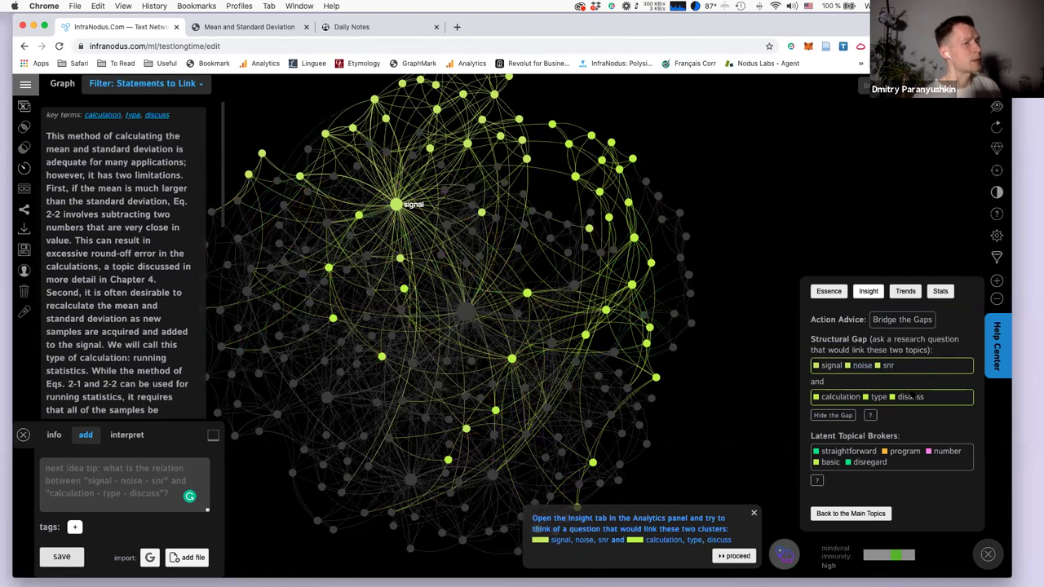
pyautogui.click(865, 365)
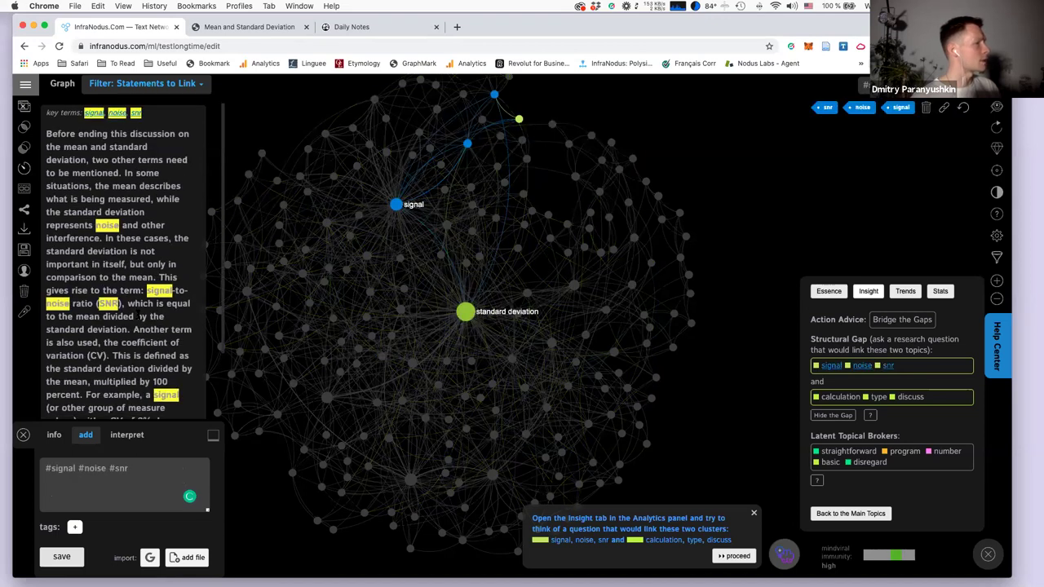
pyautogui.scroll(-3, 139, 316)
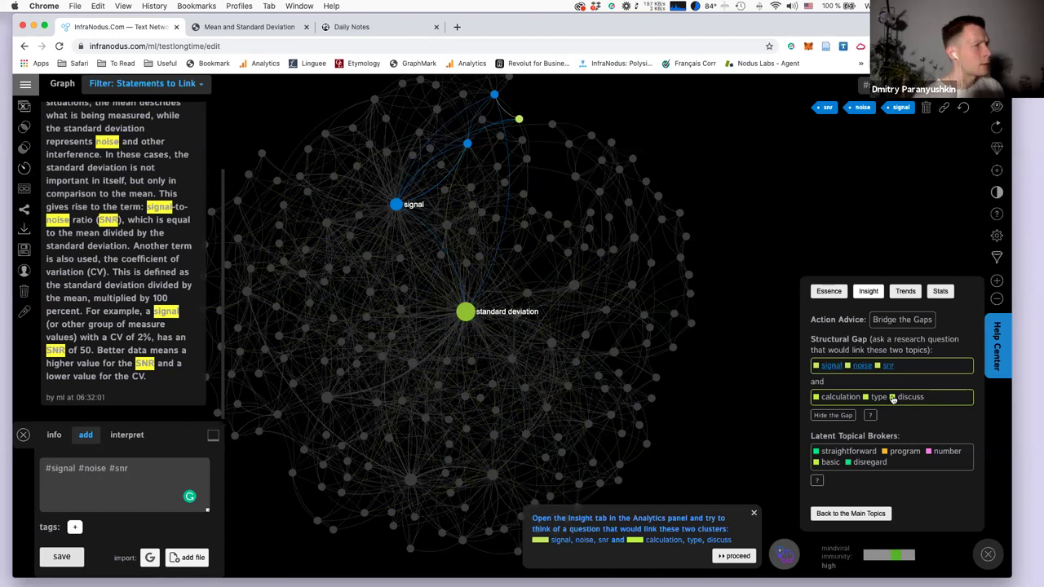
# Highlight the calculation, type and discuss topic and read its matching excerpt.
pyautogui.click(893, 398)
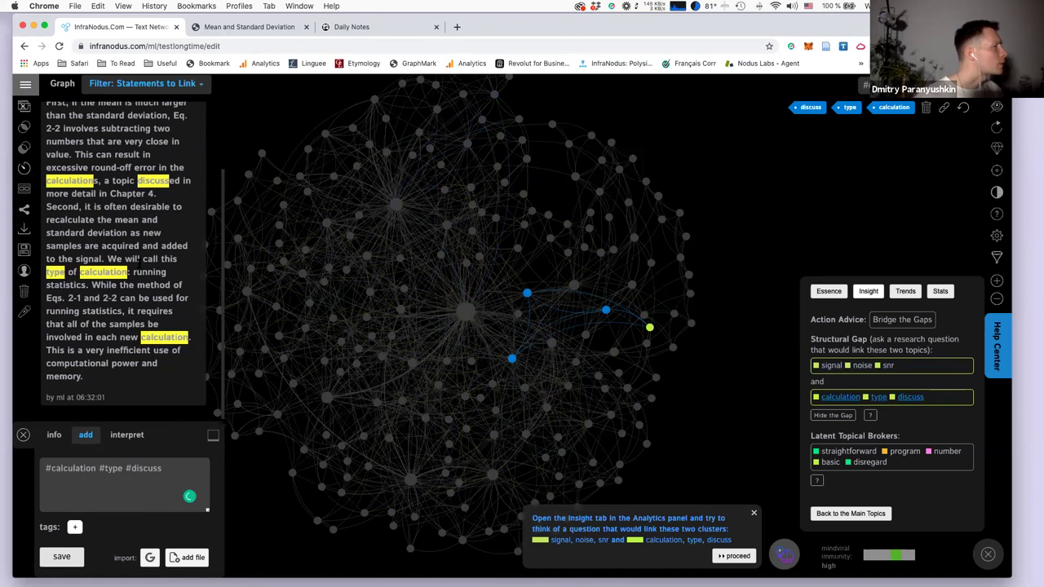
pyautogui.scroll(2, 138, 259)
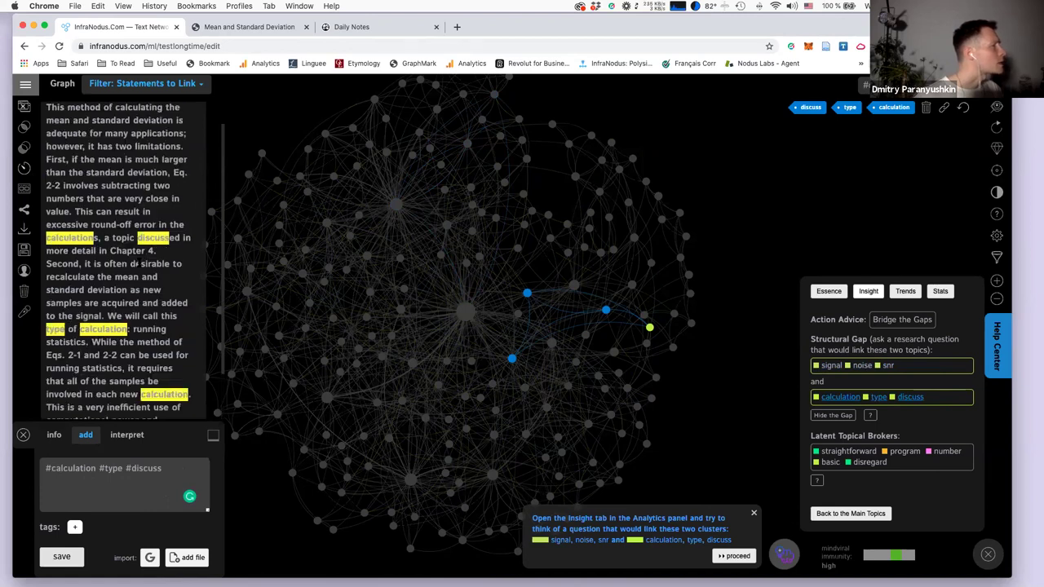
pyautogui.scroll(1, 139, 264)
pyautogui.scroll(-2, 139, 263)
pyautogui.scroll(1, 135, 262)
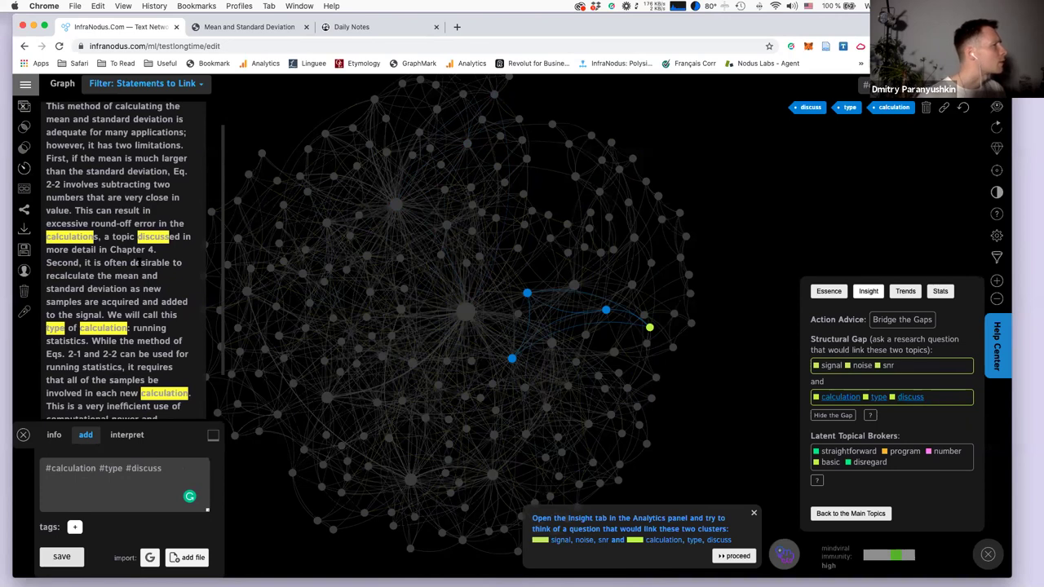
pyautogui.scroll(1, 133, 262)
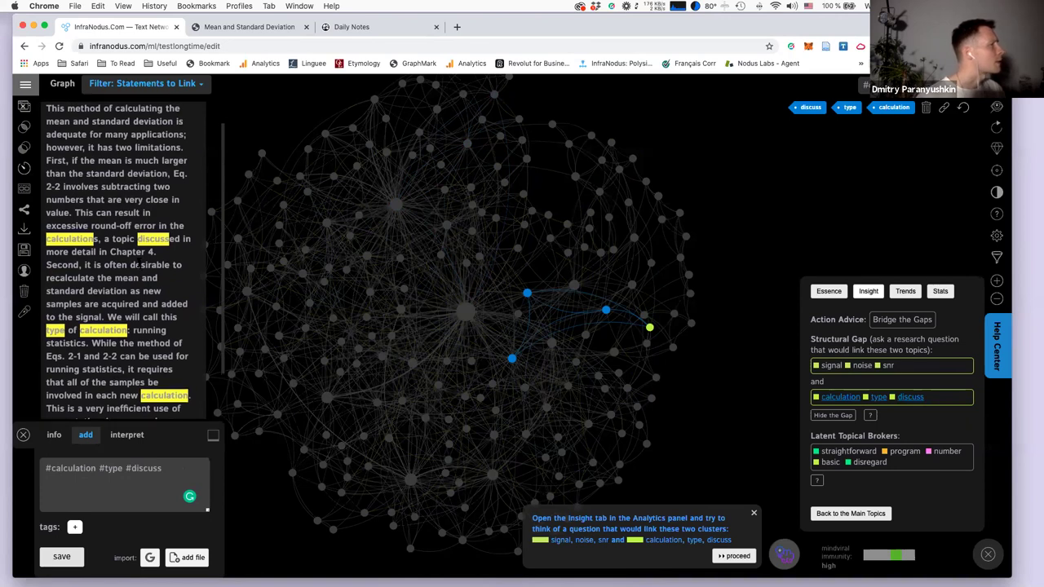
# Hide the current gap, reveal the one between the equation and sample topics, and proceed to the next advice with the full graph restored.
pyautogui.click(834, 416)
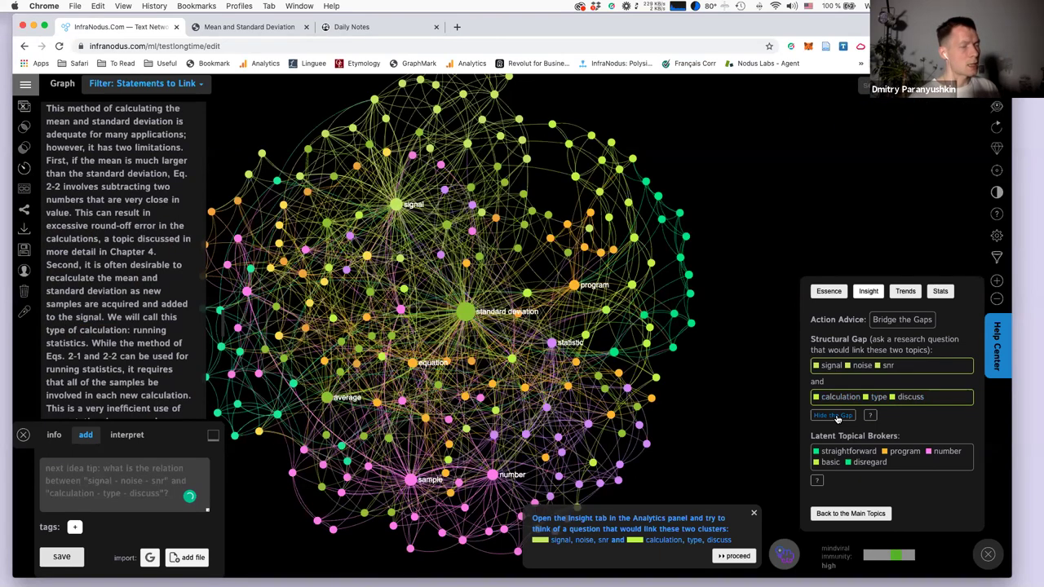
pyautogui.click(836, 418)
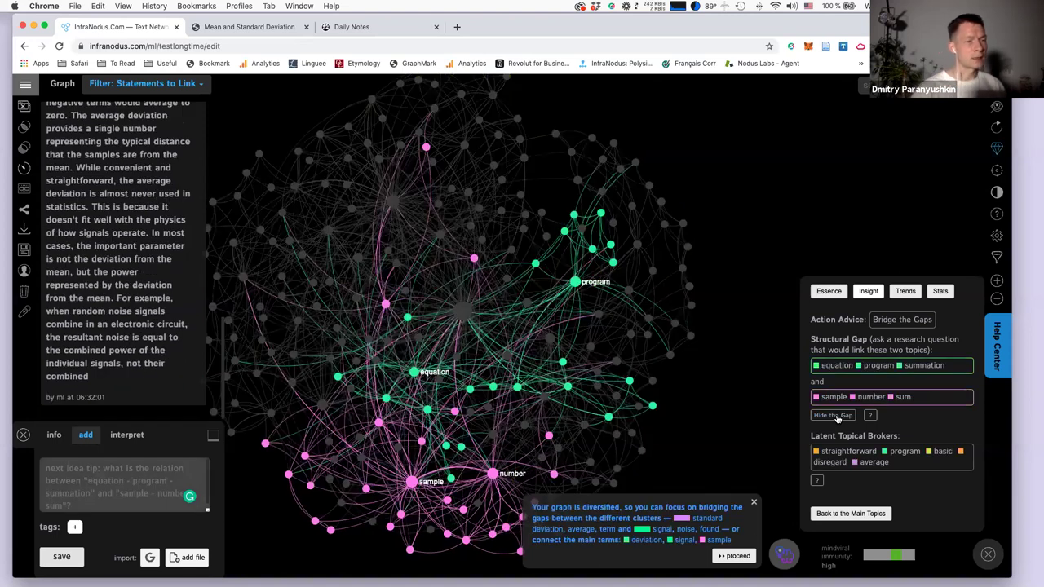
pyautogui.click(837, 418)
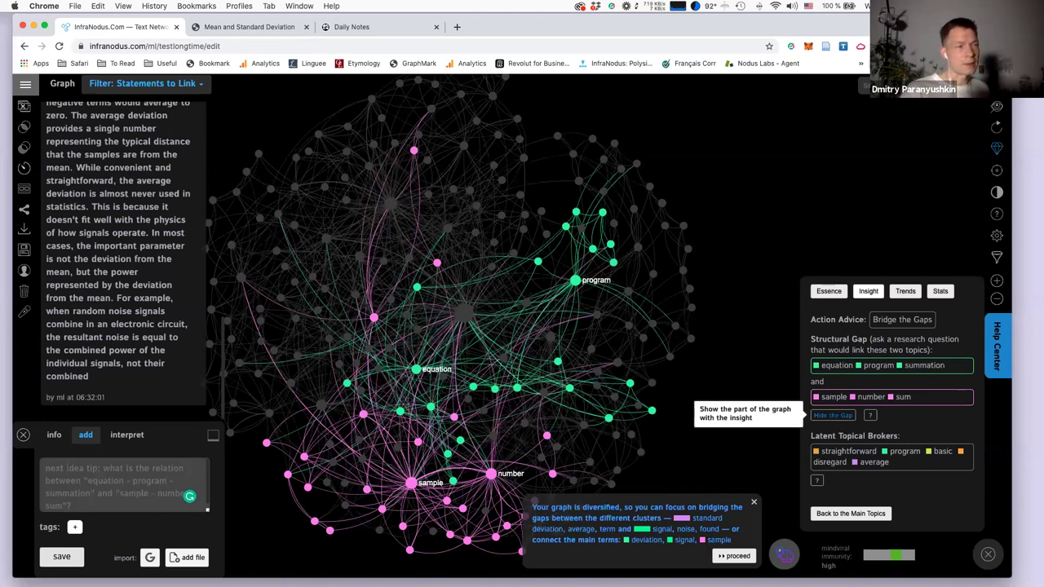
pyautogui.click(733, 555)
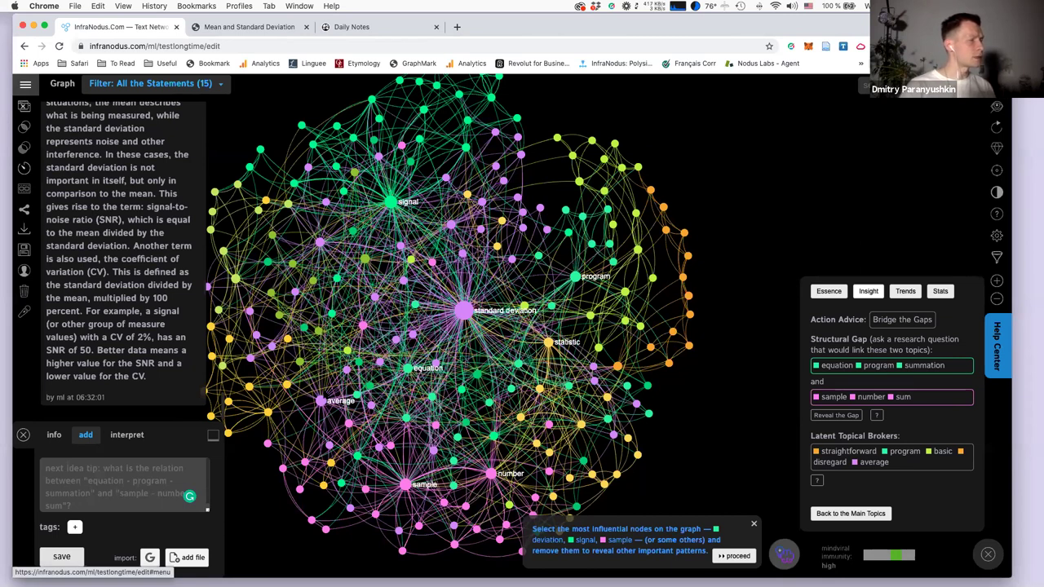
# In the settings, make words inside square brackets the only ones saved into the graph, also recorded as tags / categories, and save the settings.
pyautogui.click(25, 84)
pyautogui.click(37, 140)
pyautogui.scroll(-10, 324, 394)
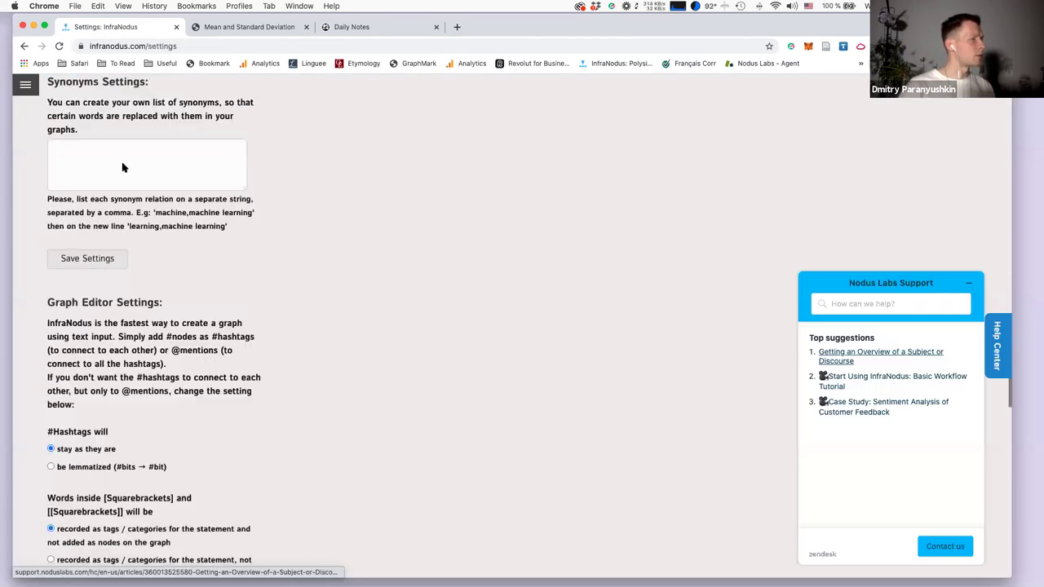
pyautogui.scroll(-5, 79, 116)
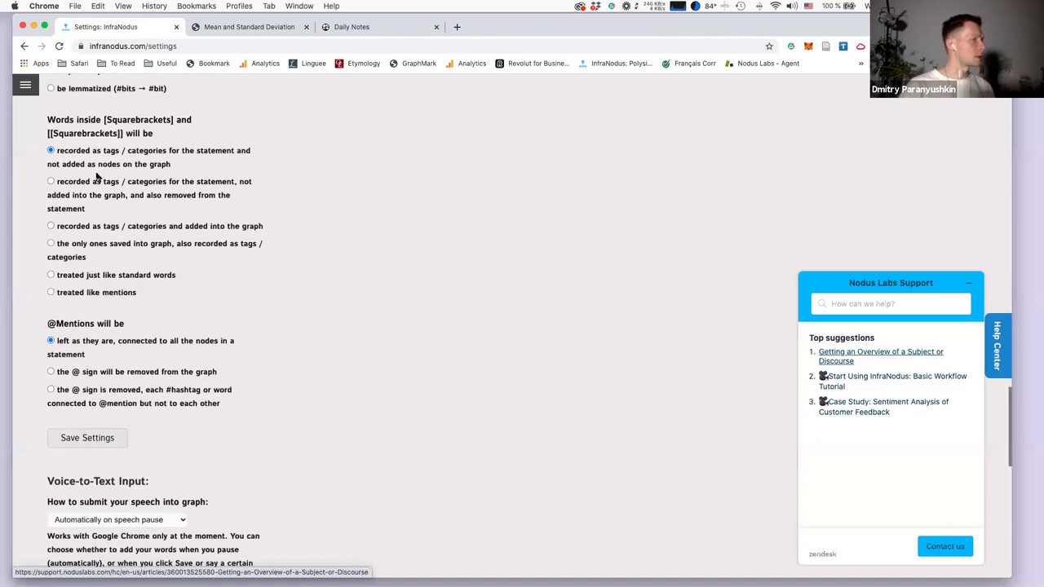
pyautogui.click(52, 246)
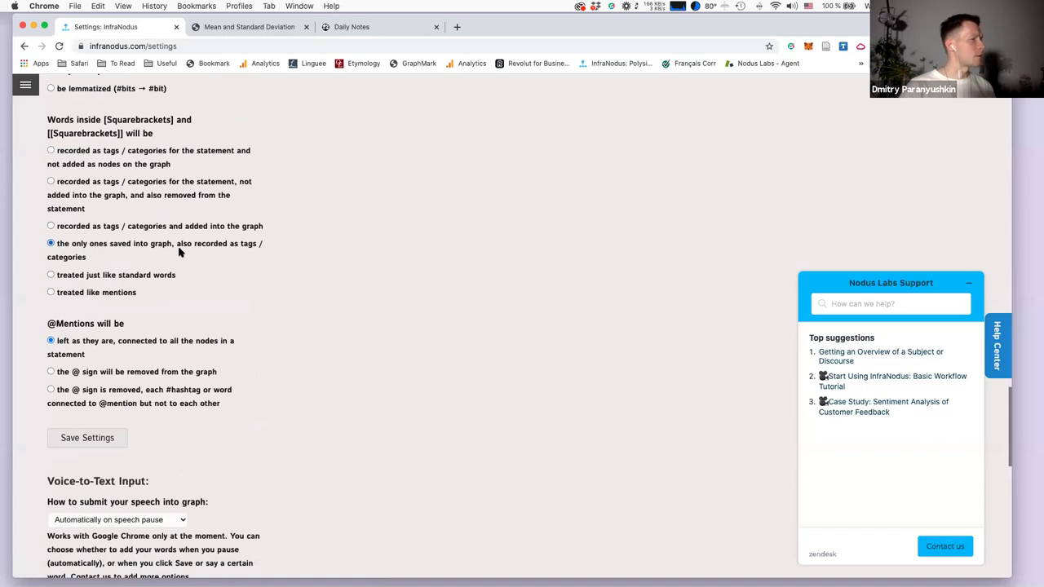
pyautogui.click(88, 438)
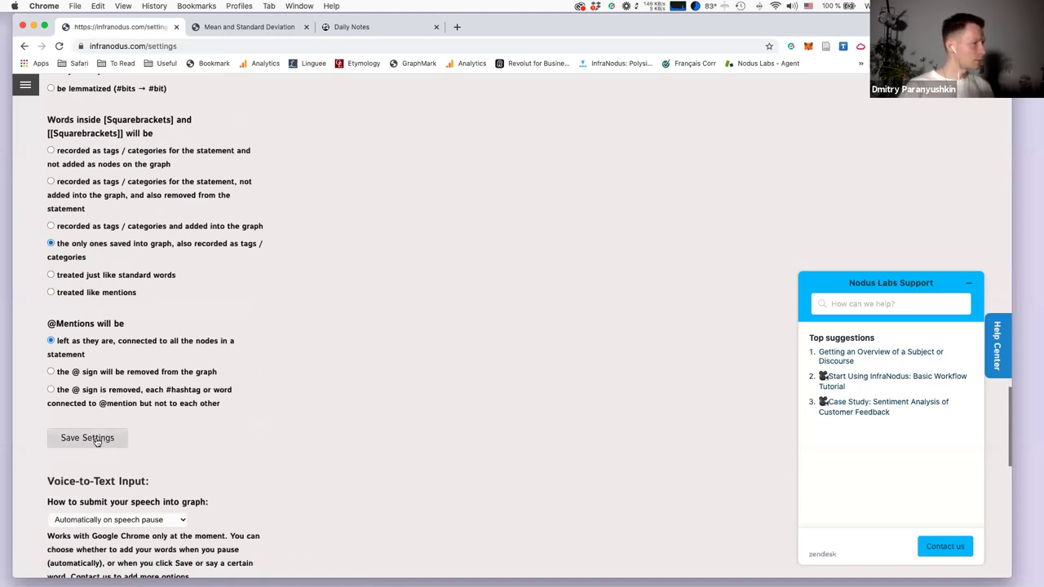
# Bring up the navigation with the saved graphs and the option to add a new one.
pyautogui.click(26, 85)
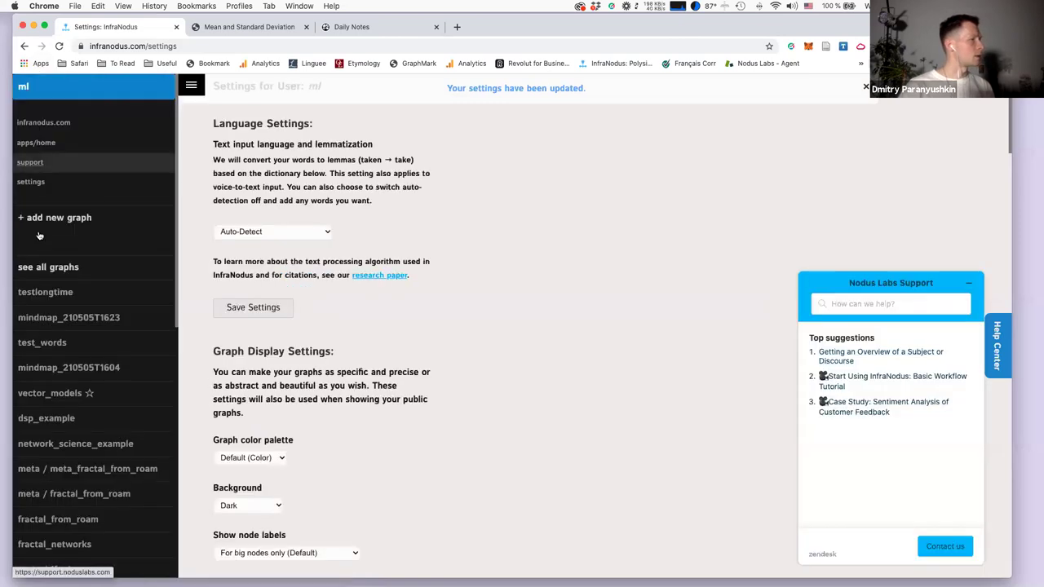
# Create a new graph named squaregraph.
pyautogui.click(57, 217)
pyautogui.write('sq')
pyautogui.write('uaregraph')
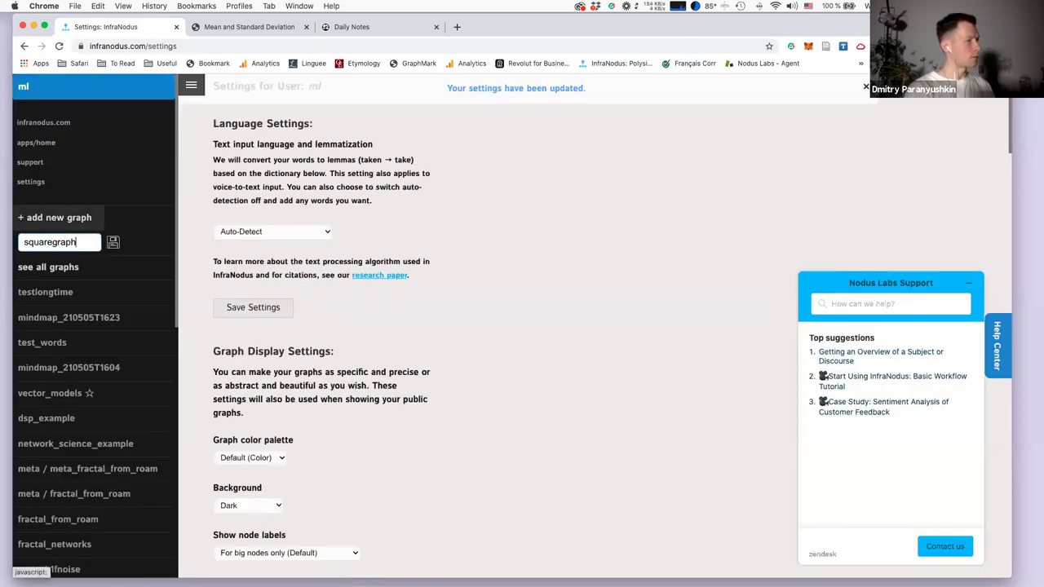
pyautogui.press('Return')
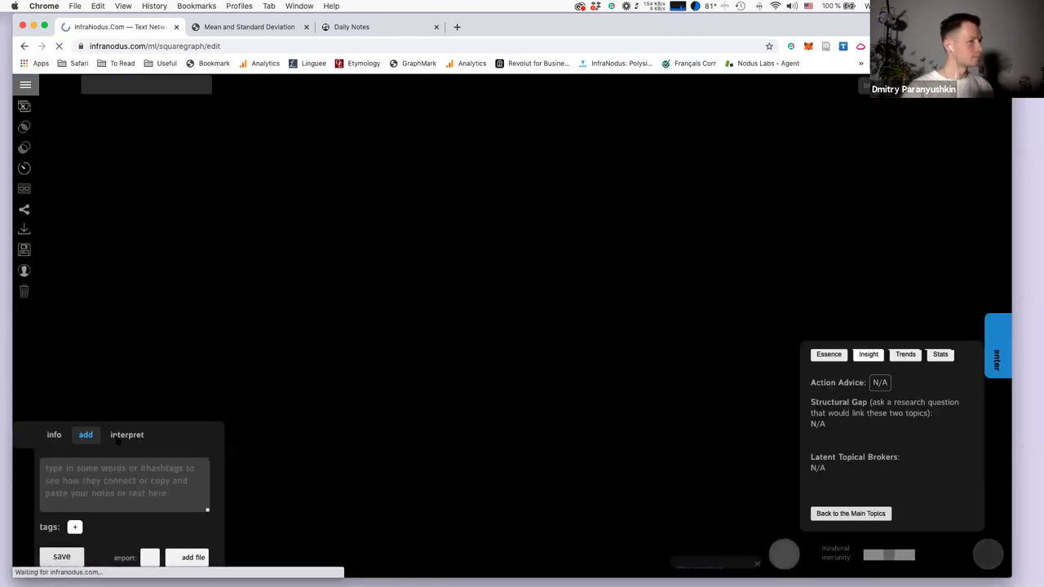
# Add and save the statement "[[betweenness cenrality]] is a measure of [[influence]]" in the empty graph.
pyautogui.write('[[')
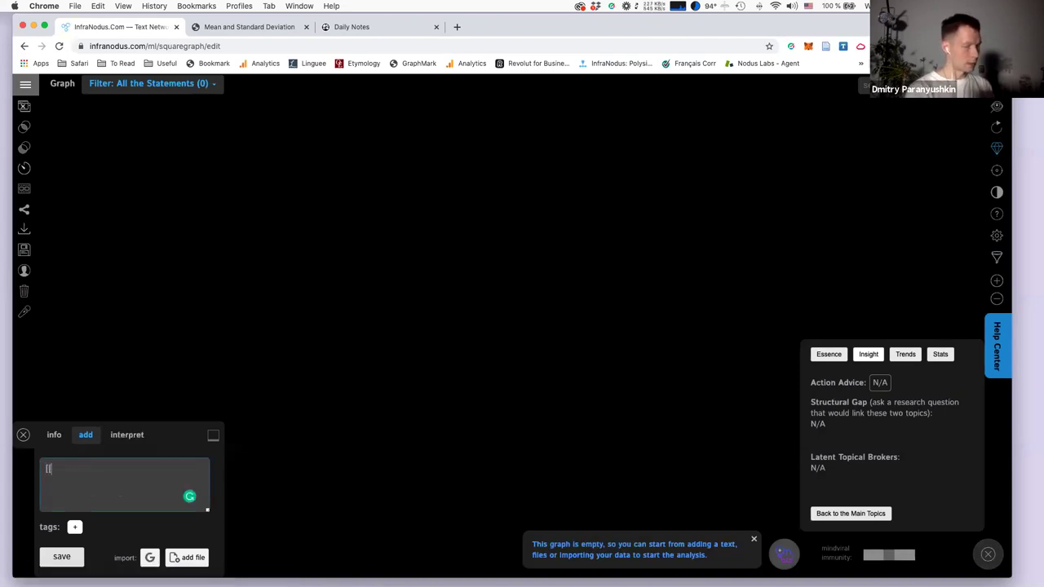
pyautogui.write('betweenness cen')
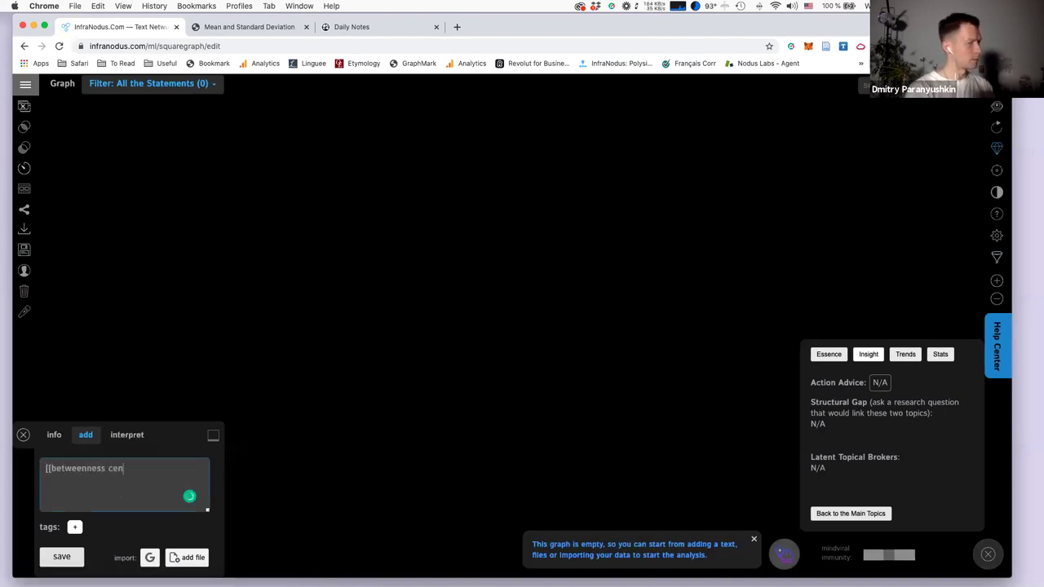
pyautogui.write('rality]] is ')
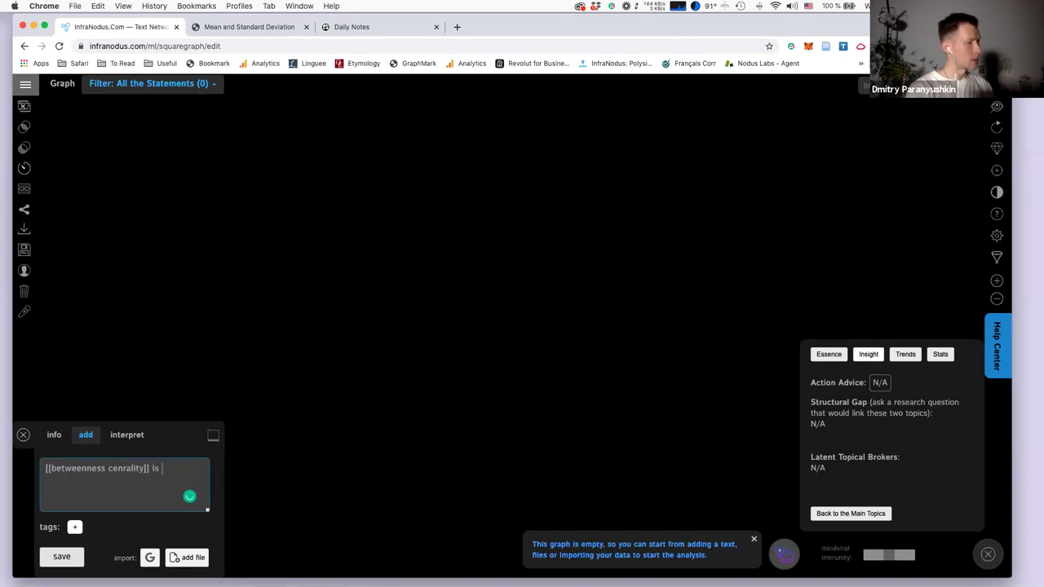
pyautogui.write('a measure o')
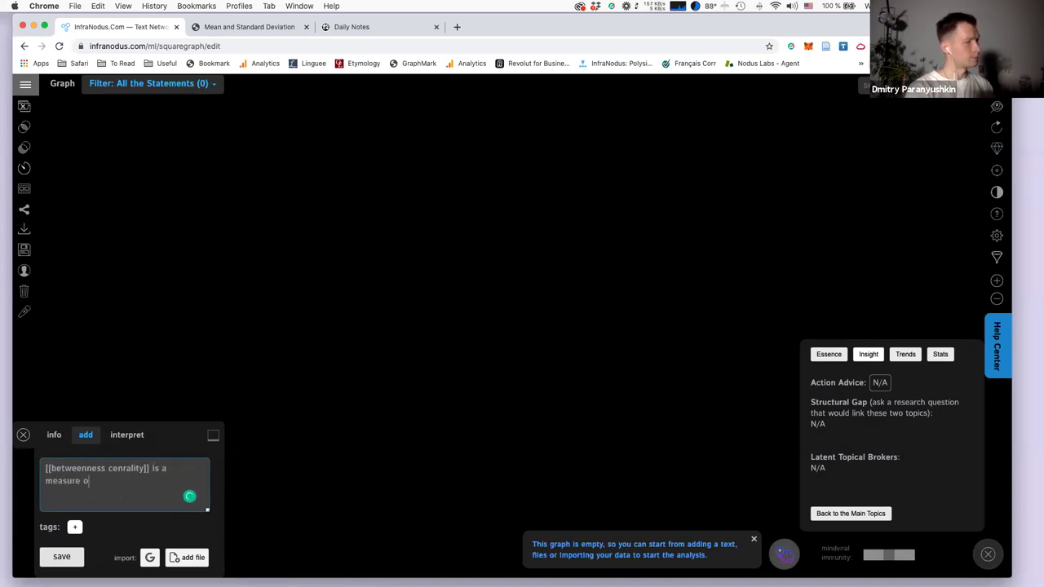
pyautogui.write('f [[influence]]')
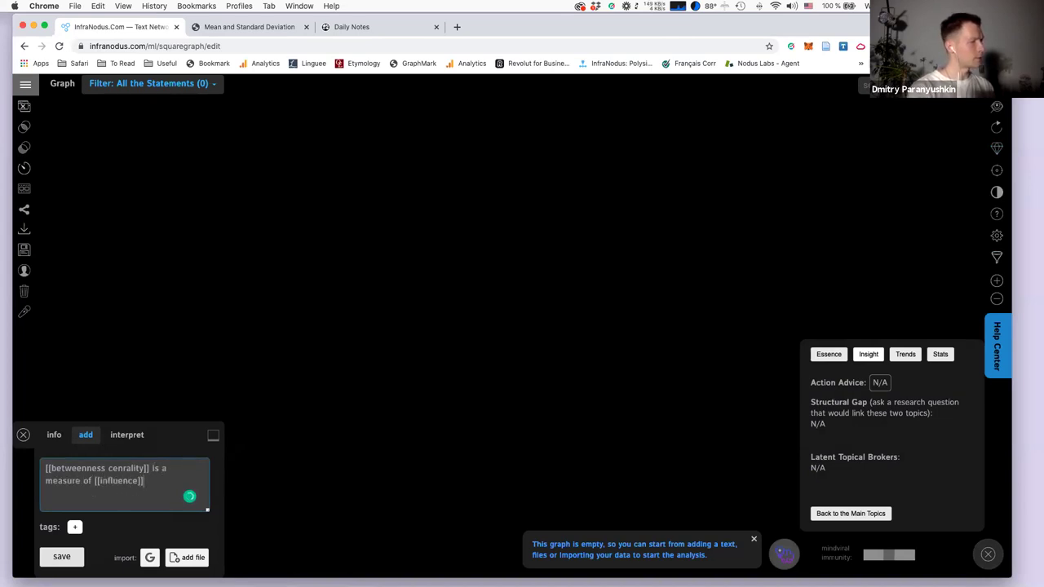
pyautogui.click(61, 556)
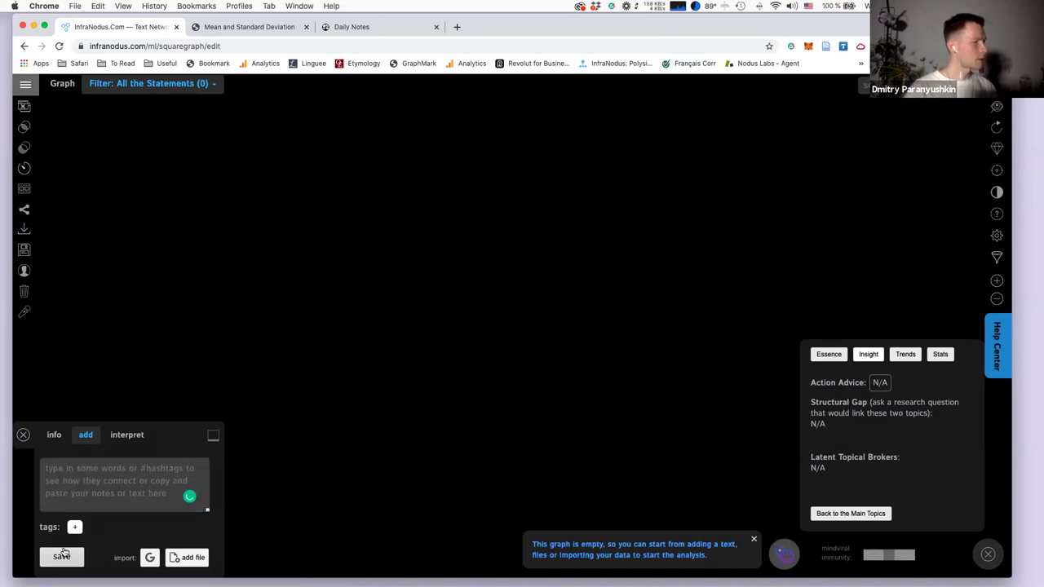
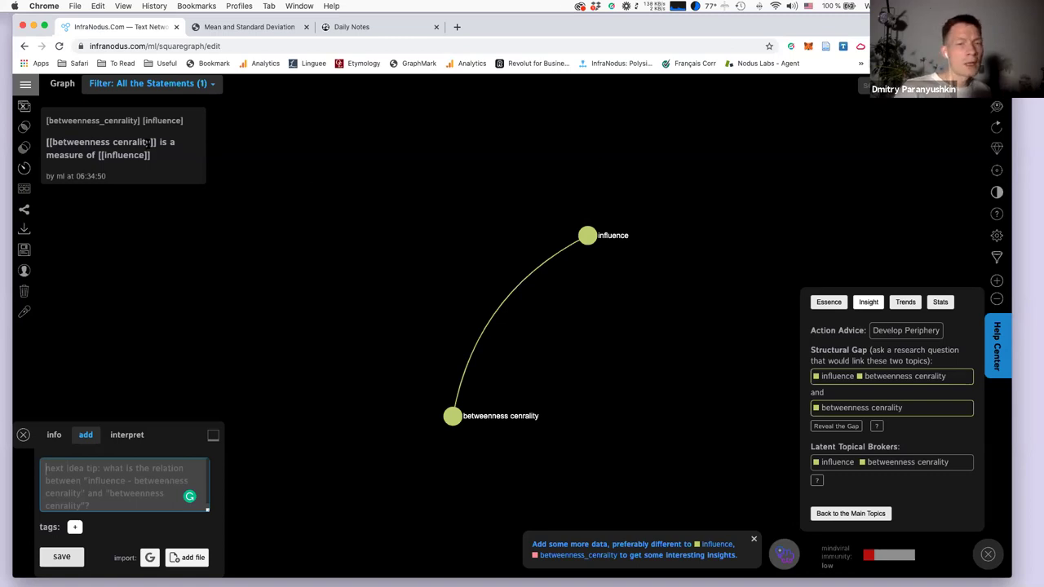
# Open the test_words graph and highlight the words of its third statement, about a network's structure and modularity.
pyautogui.click(27, 86)
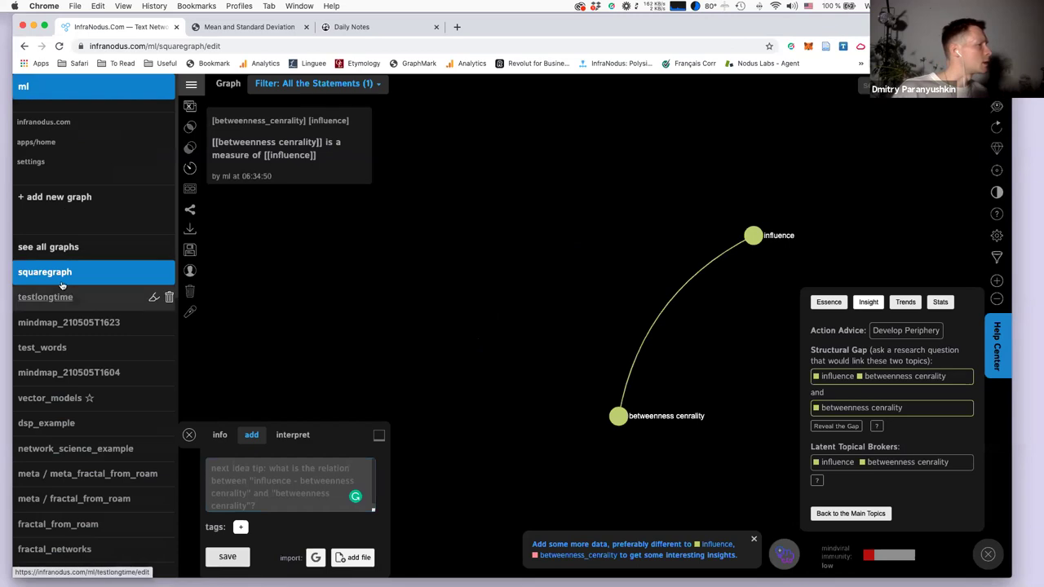
pyautogui.click(40, 349)
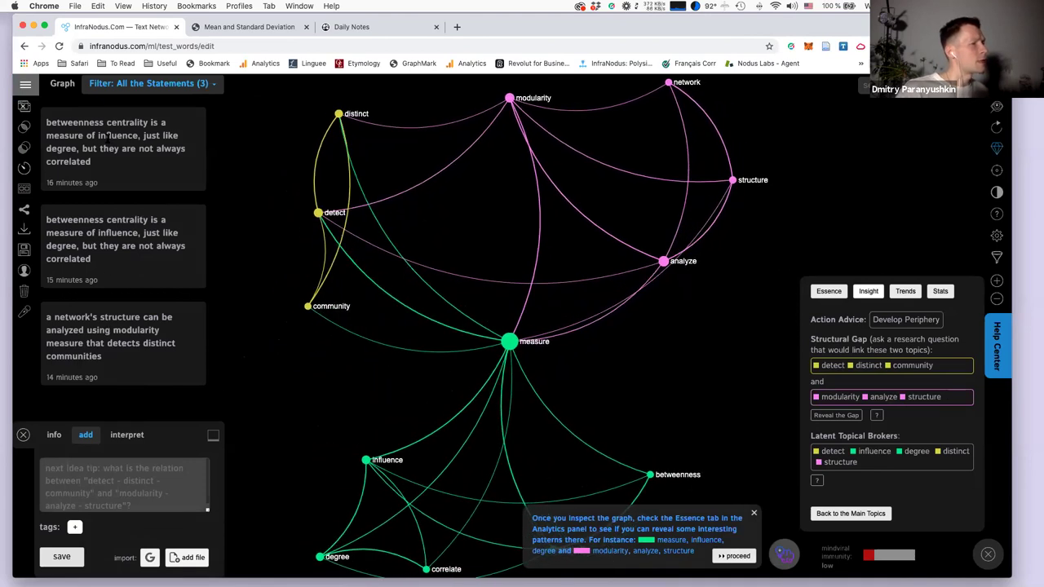
pyautogui.click(107, 335)
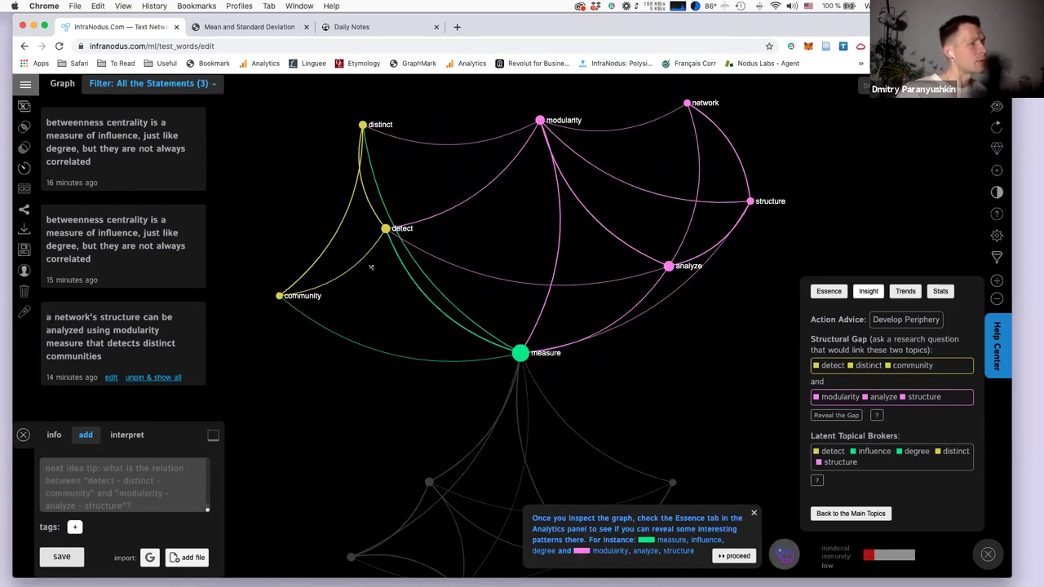
# Select the network, structure, analyze and modularity nodes in sentence order to view their mutual connections.
pyautogui.click(687, 102)
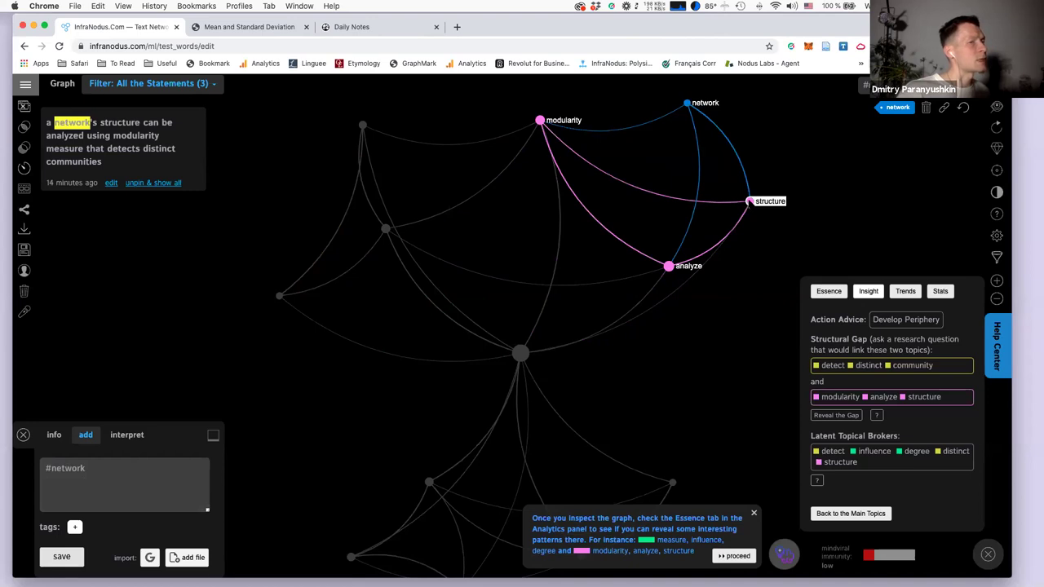
pyautogui.click(749, 201)
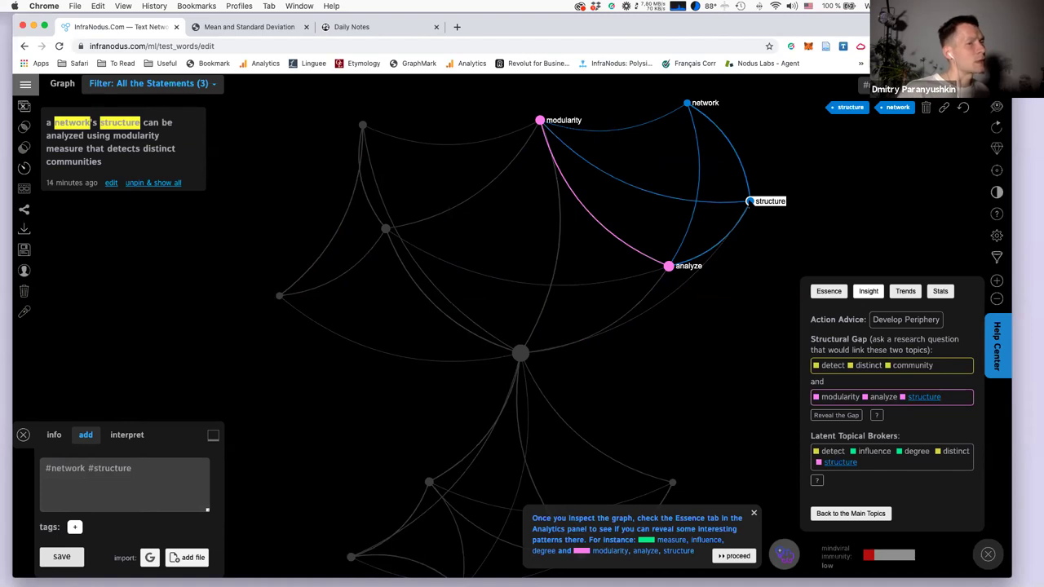
pyautogui.click(669, 266)
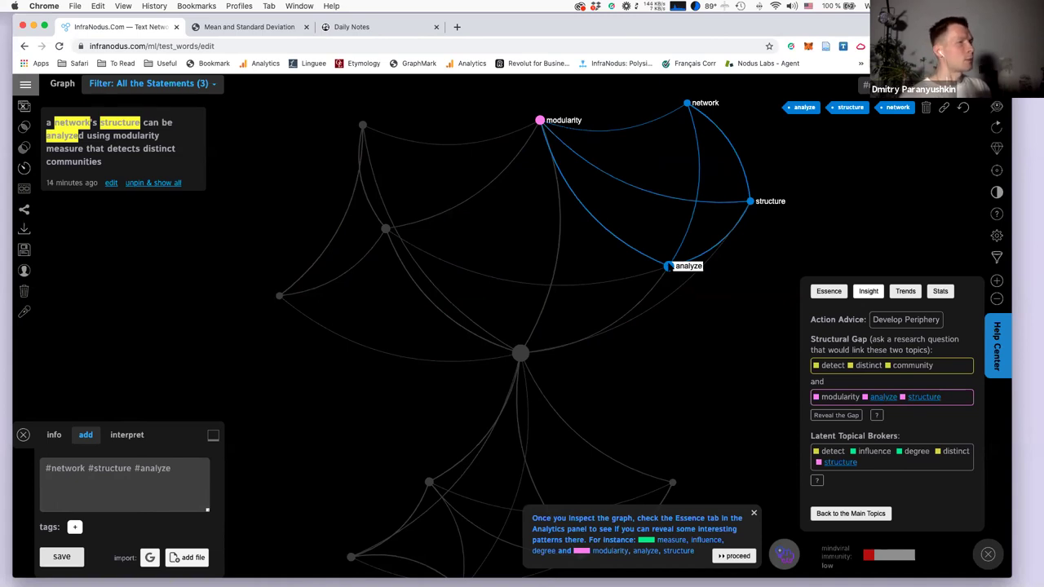
pyautogui.click(539, 120)
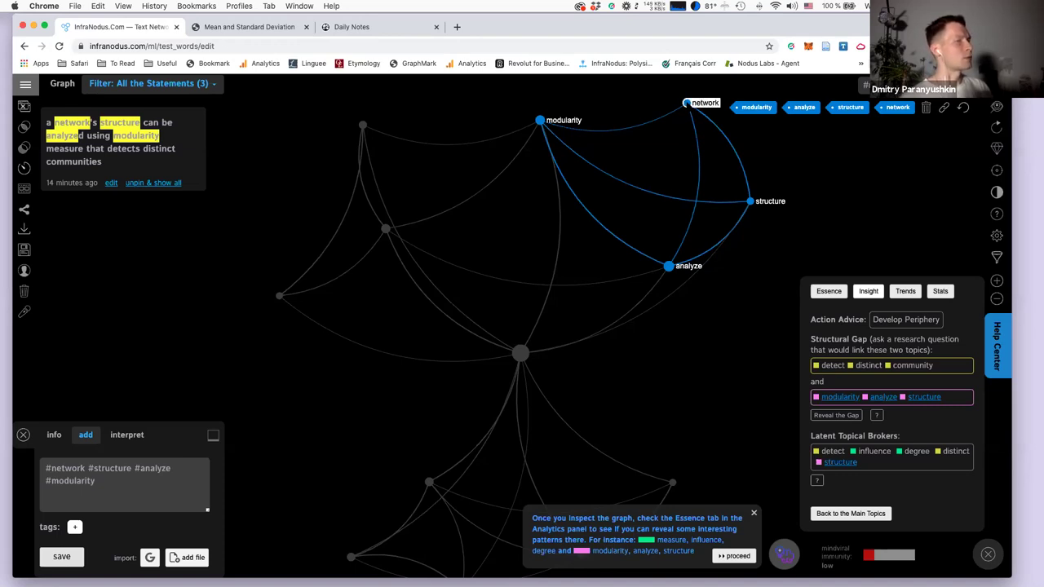
# Shift the four-word selection along the sentence by removing network and structure and adding measure and detect.
pyautogui.click(687, 103)
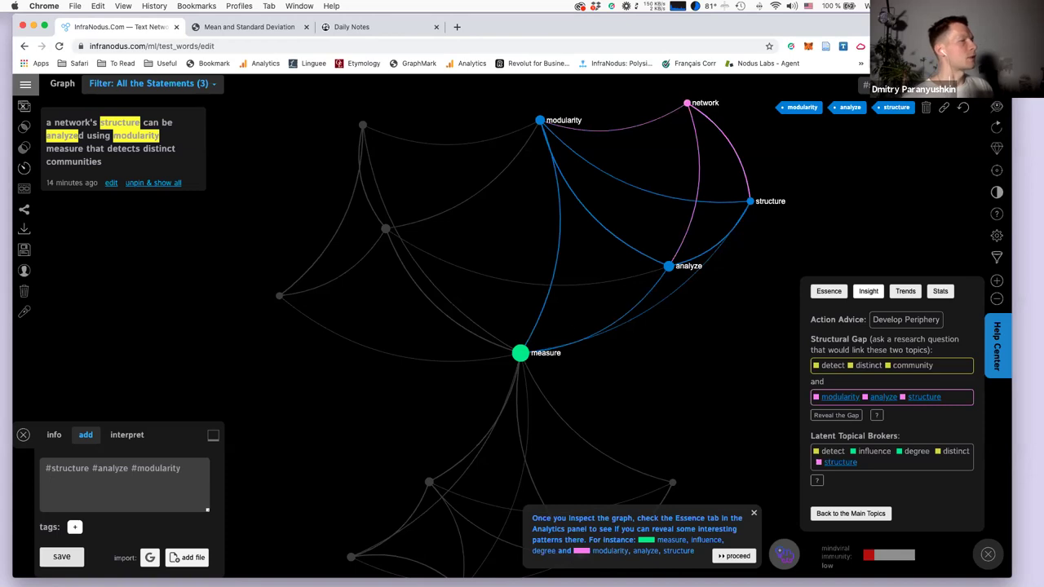
pyautogui.click(520, 353)
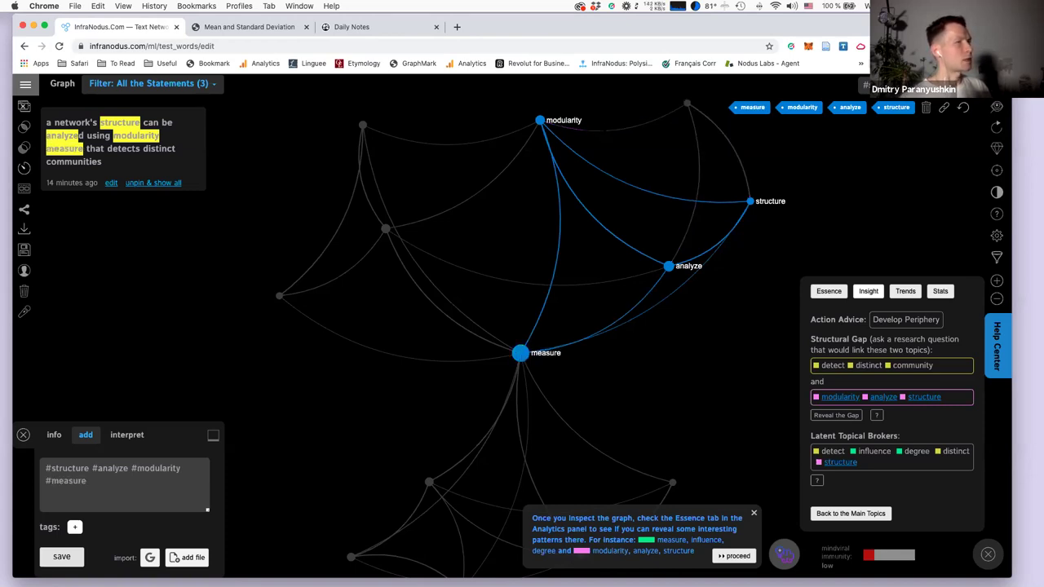
pyautogui.click(749, 201)
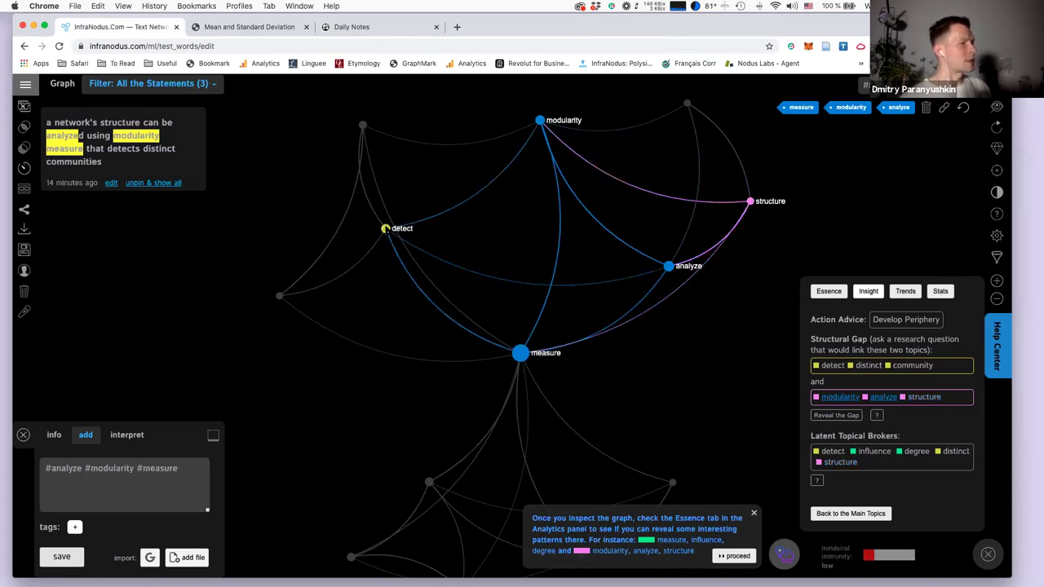
pyautogui.click(385, 229)
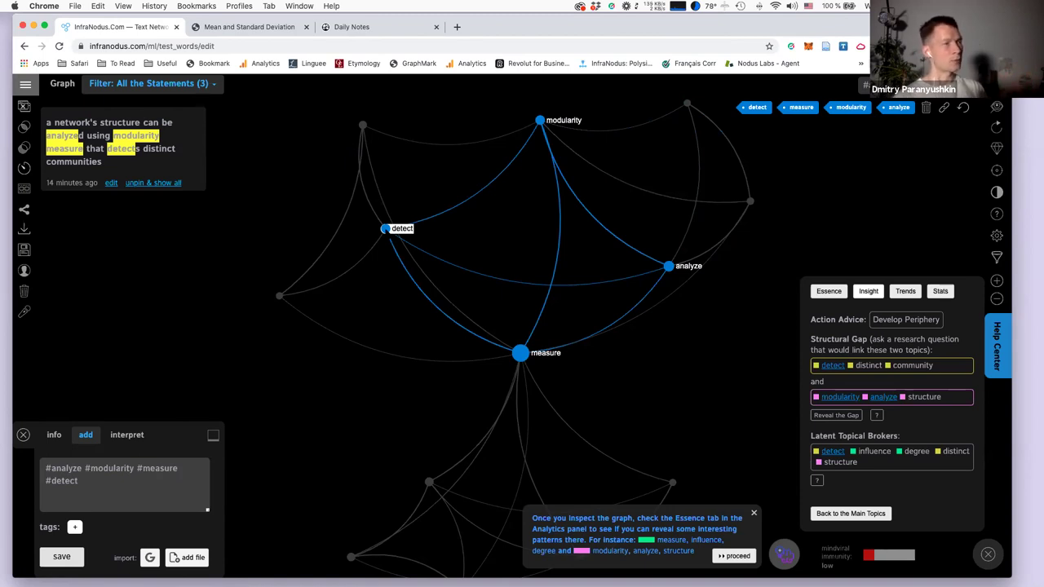
# Deselect detect, measure, modularity and analyze, and briefly isolate the modularity node to view its connections.
pyautogui.click(386, 228)
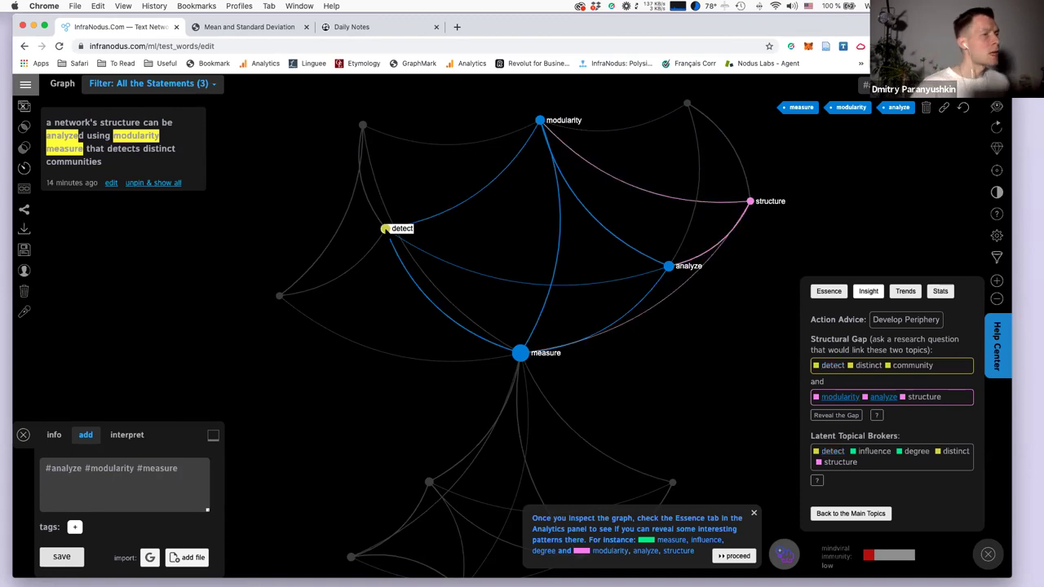
pyautogui.click(521, 352)
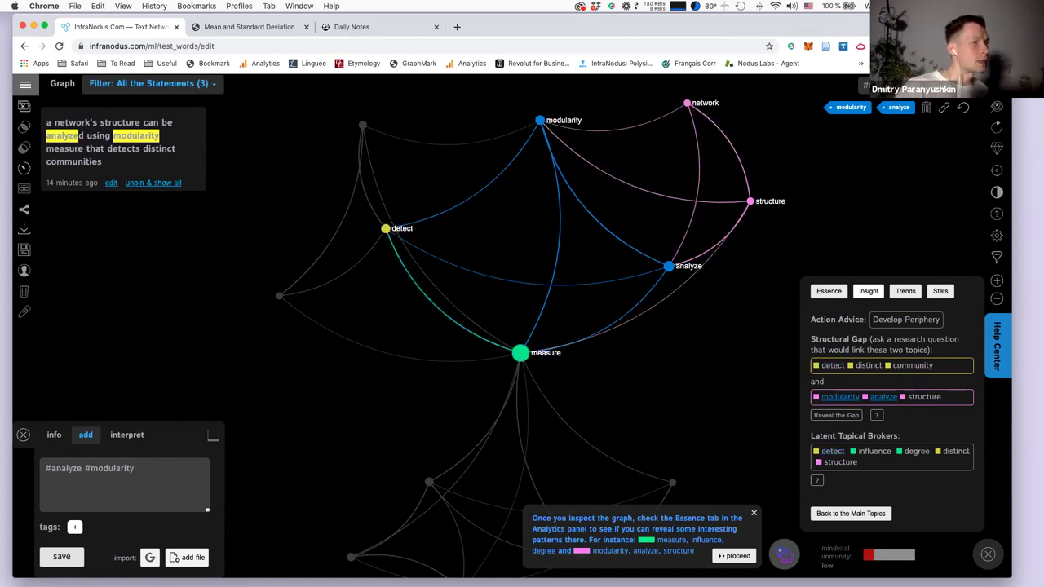
pyautogui.click(539, 121)
pyautogui.click(669, 265)
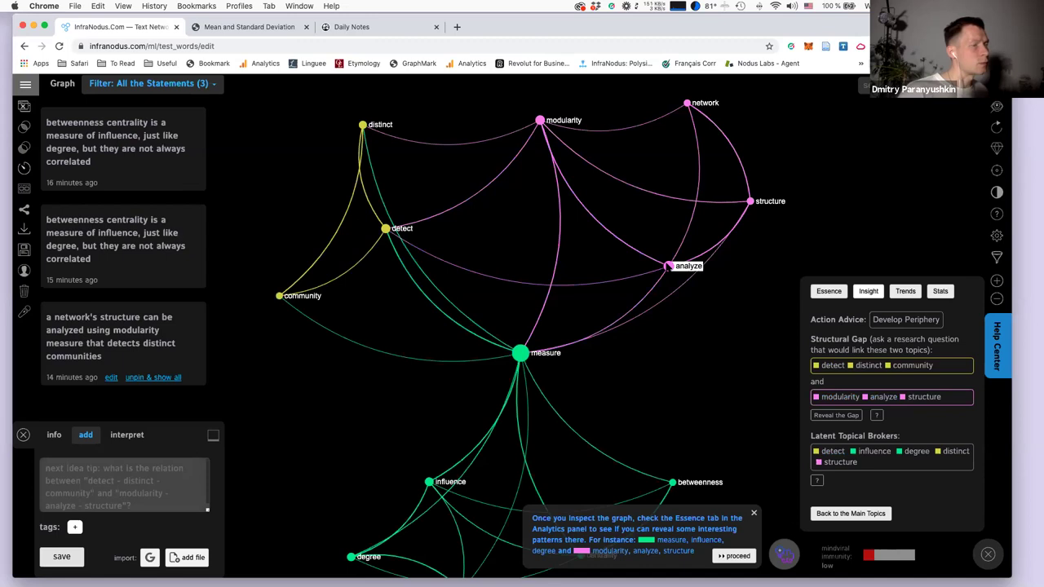
pyautogui.click(540, 120)
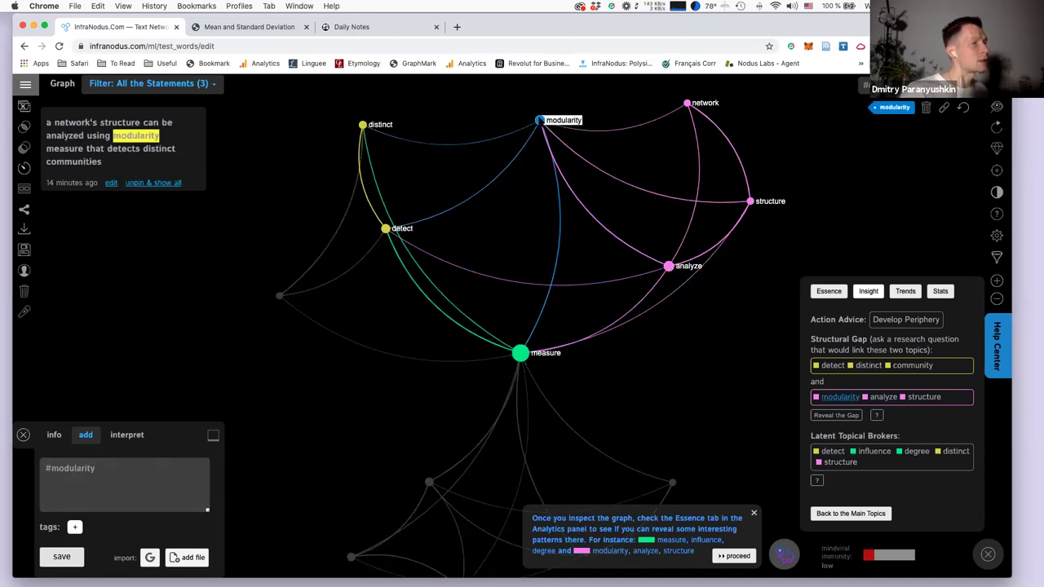
pyautogui.click(539, 120)
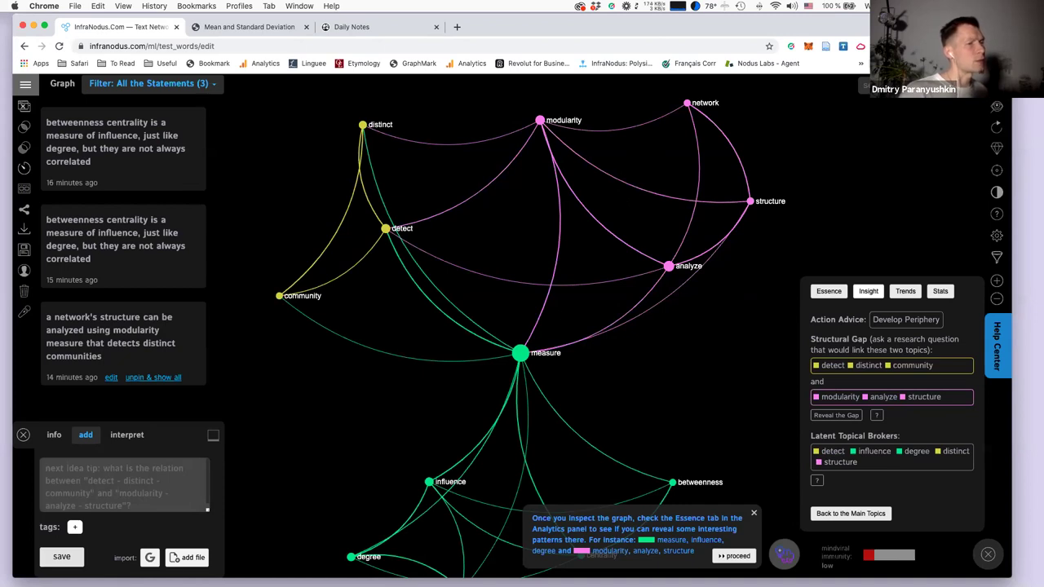
# Inspect how the network node connects with analyze and modularity, and reset the node selection.
pyautogui.click(686, 102)
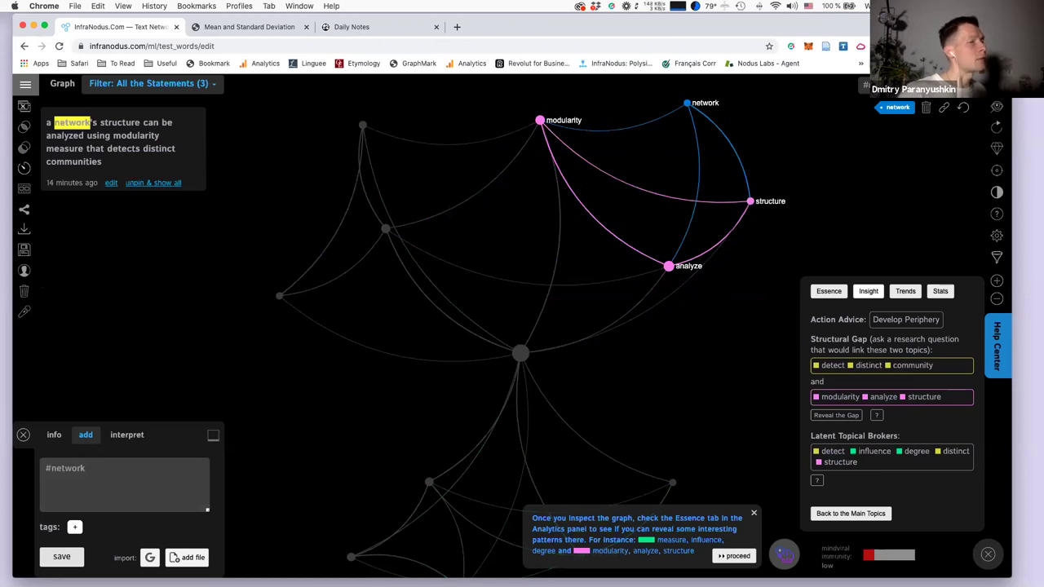
pyautogui.click(669, 266)
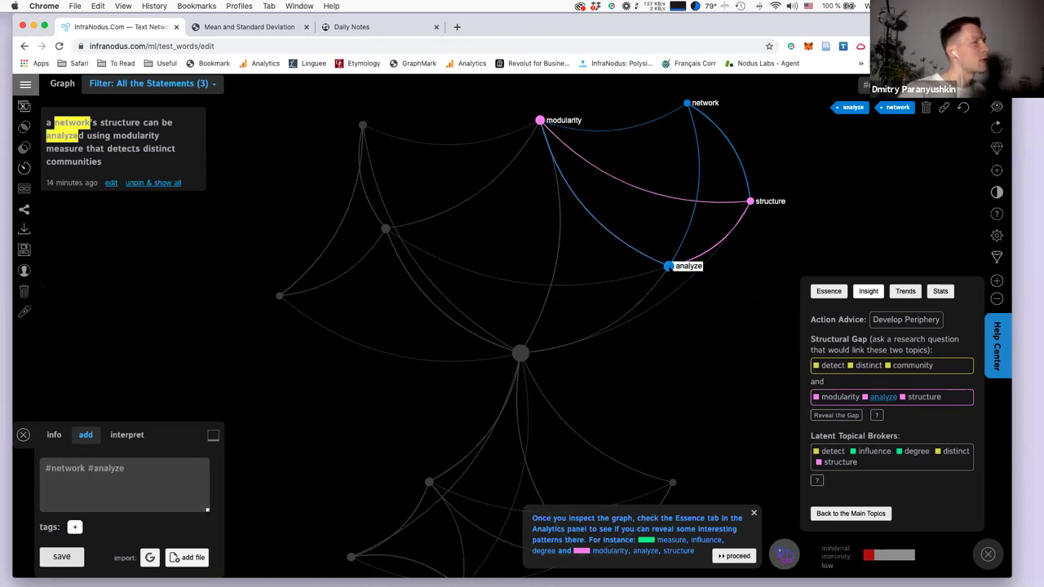
pyautogui.click(669, 266)
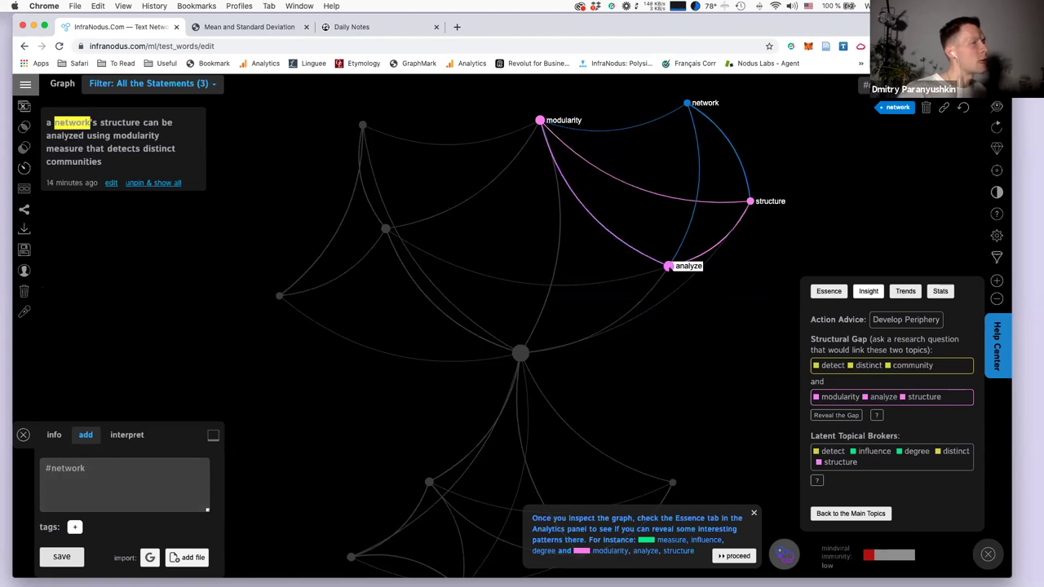
pyautogui.click(540, 121)
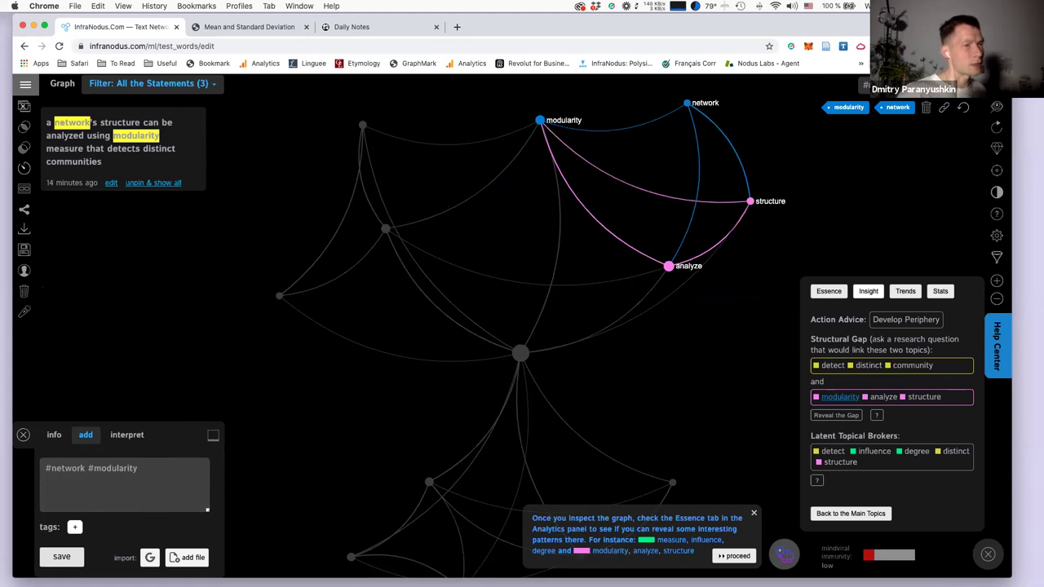
pyautogui.click(687, 102)
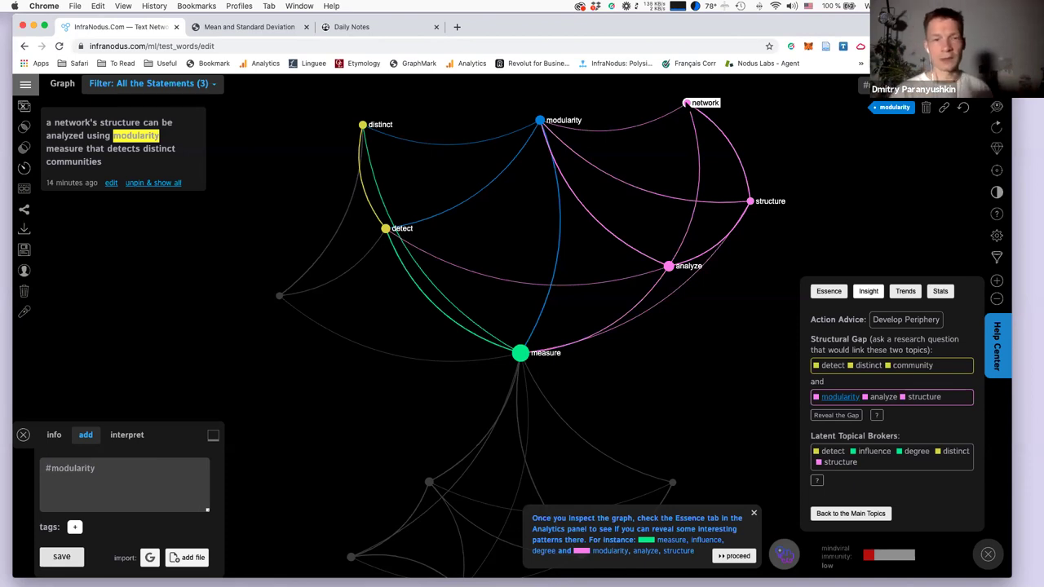
pyautogui.click(966, 111)
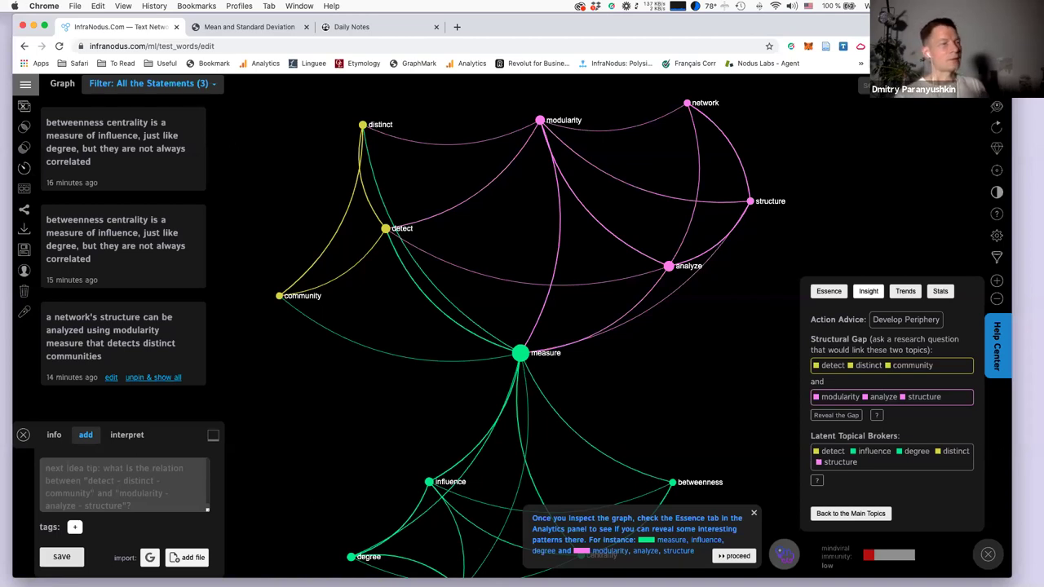
# Open the dsp graph from the list of saved graphs.
pyautogui.click(26, 84)
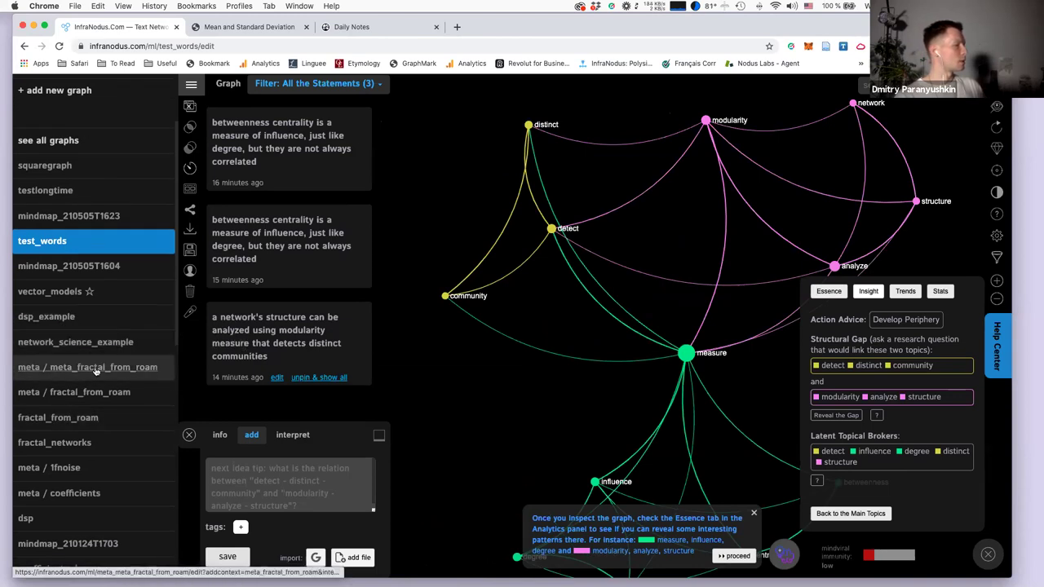
pyautogui.scroll(-3, 96, 371)
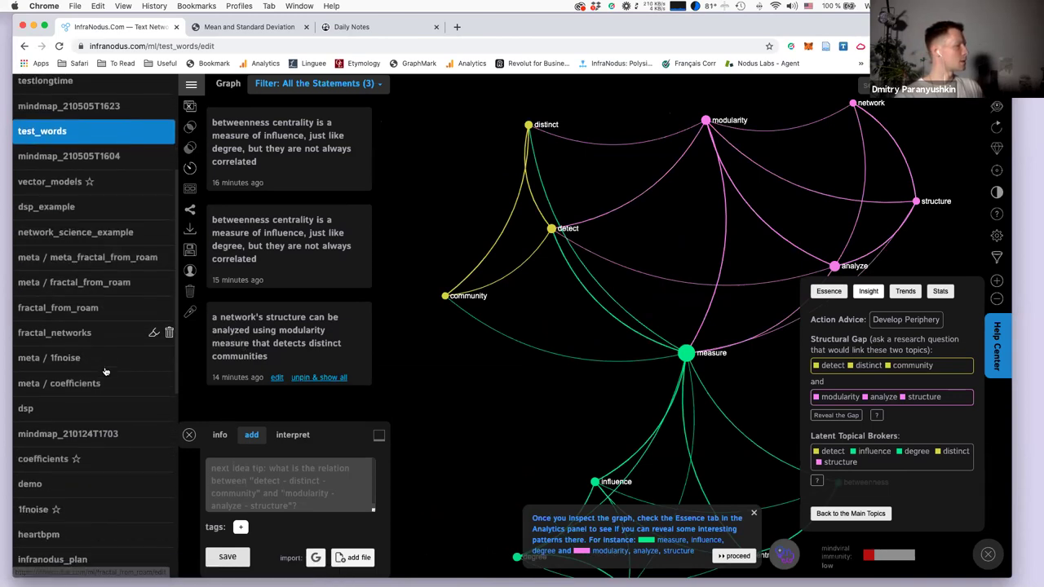
pyautogui.click(23, 396)
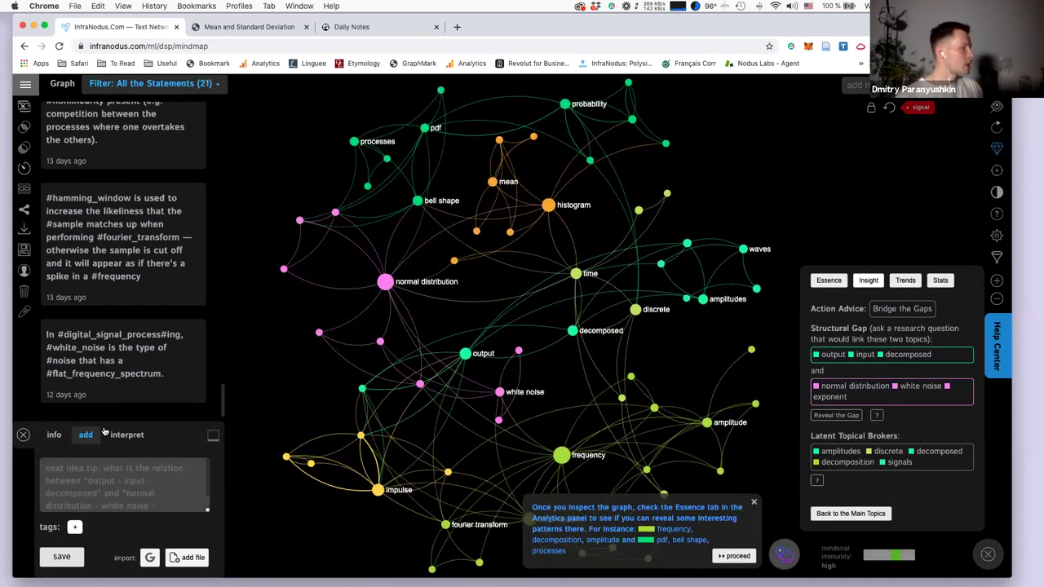
pyautogui.click(26, 84)
pyautogui.scroll(-8, 73, 352)
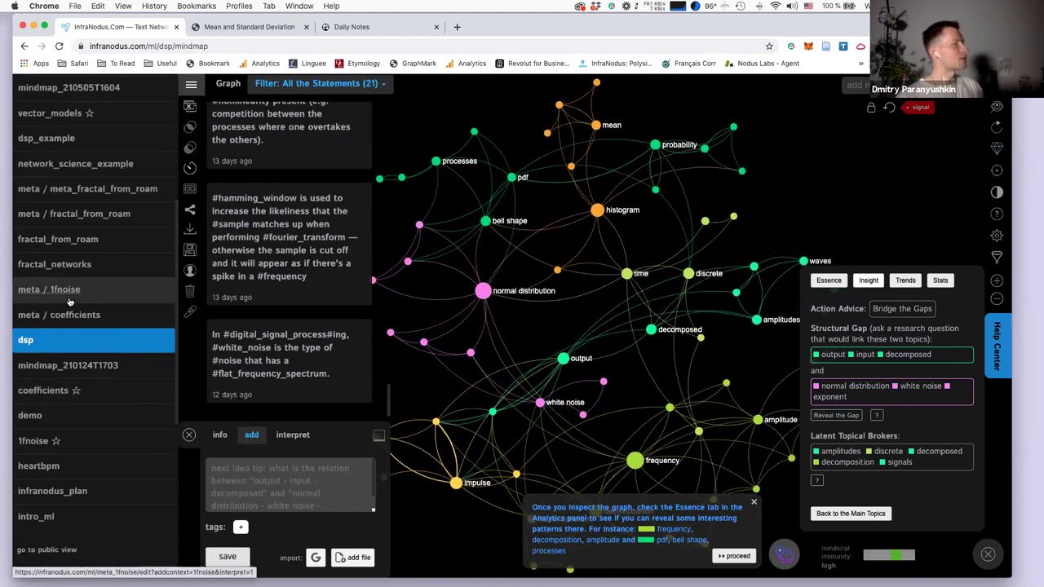
pyautogui.scroll(6, 69, 301)
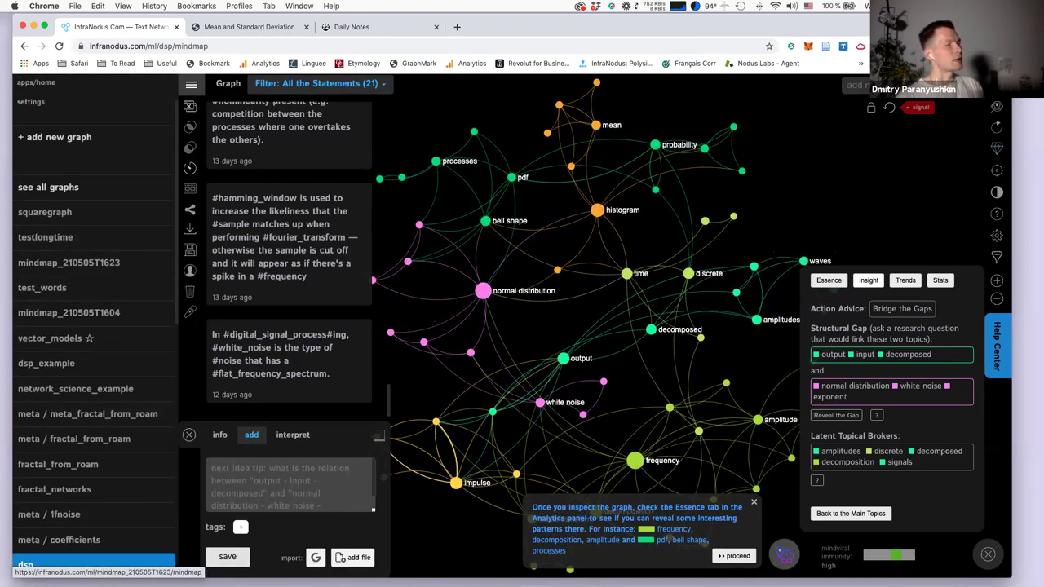
pyautogui.click(191, 85)
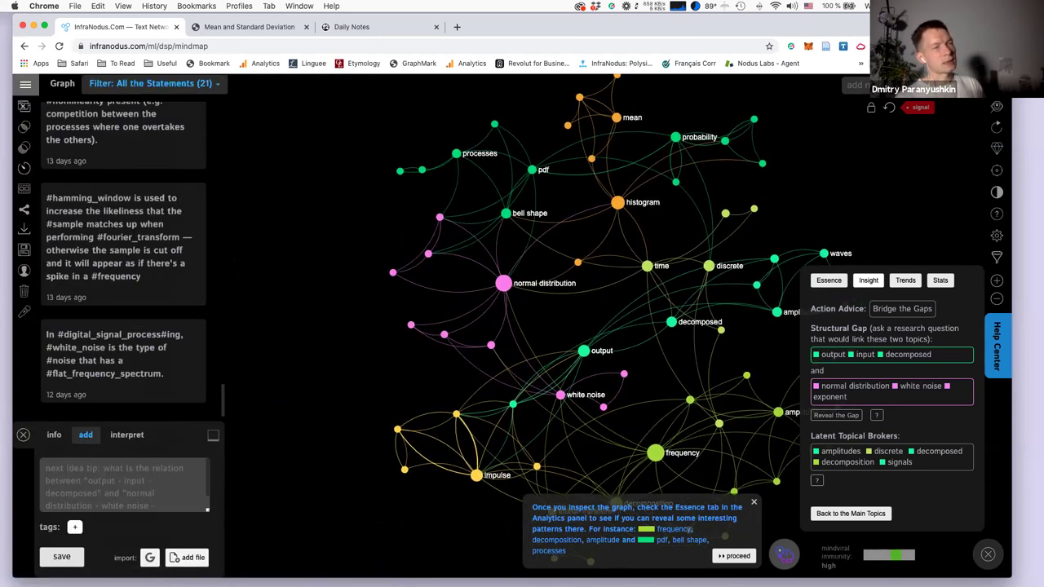
pyautogui.click(72, 467)
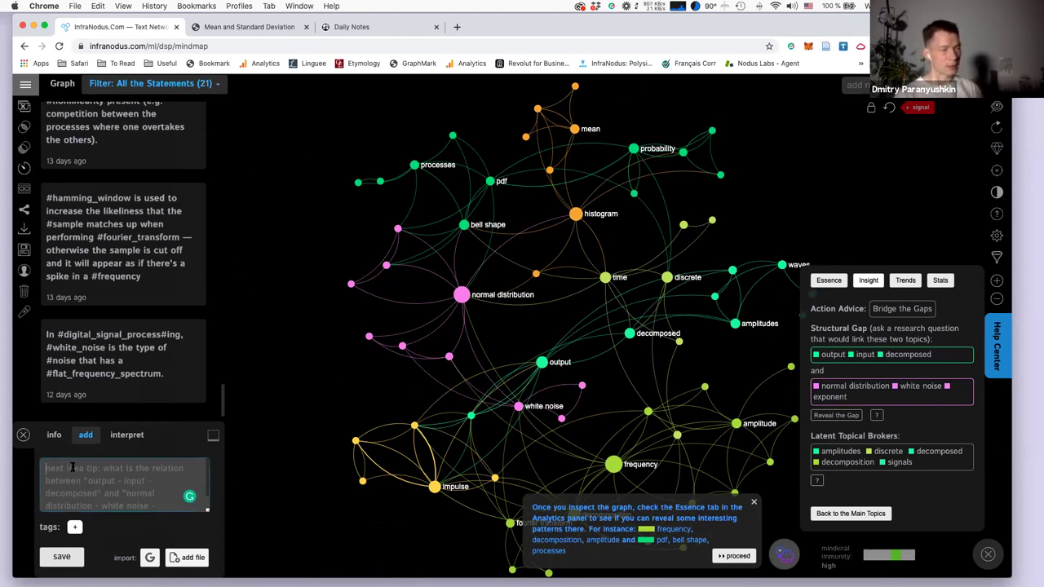
pyautogui.write('aDSASDS')
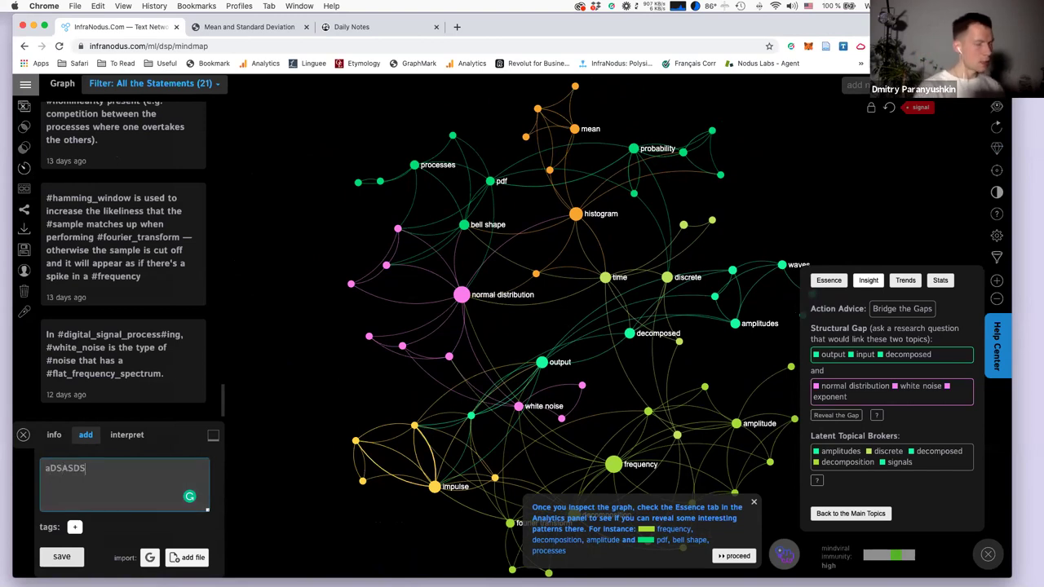
pyautogui.press('BackSpace')
pyautogui.press('BackSpace')
pyautogui.press('BackSpace')
pyautogui.press('BackSpace')
pyautogui.press('BackSpace')
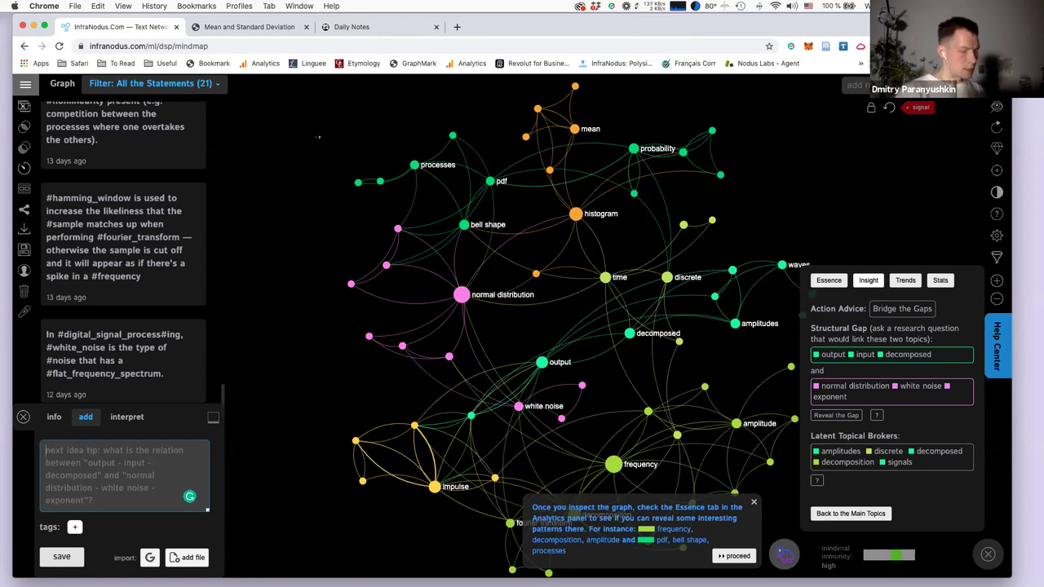
# Search the web for Google Sheets in a new browser tab and create a blank spreadsheet there.
pyautogui.press('super+t')
pyautogui.write('SHEE')
pyautogui.press('Return')
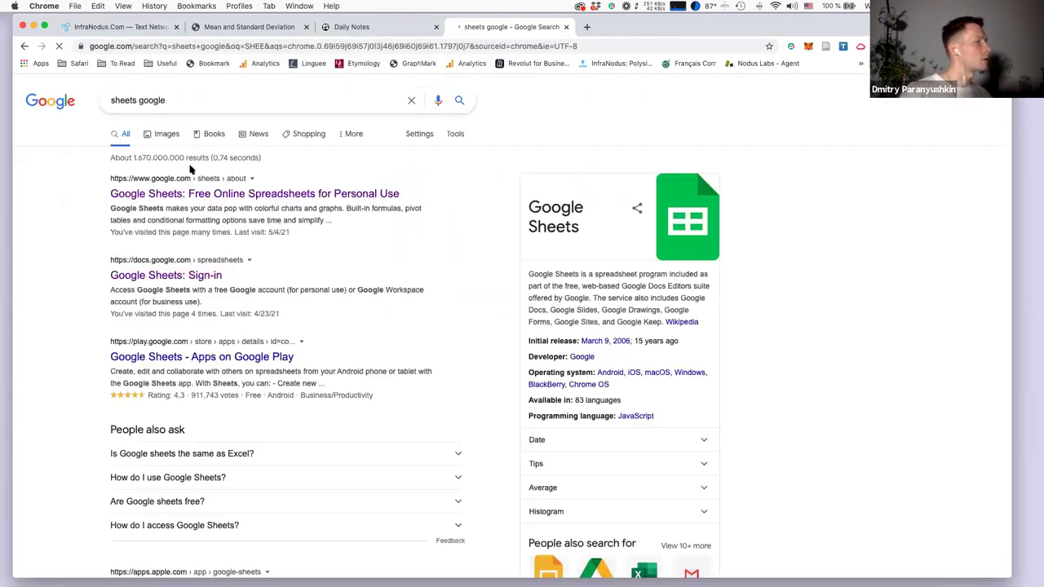
pyautogui.click(146, 198)
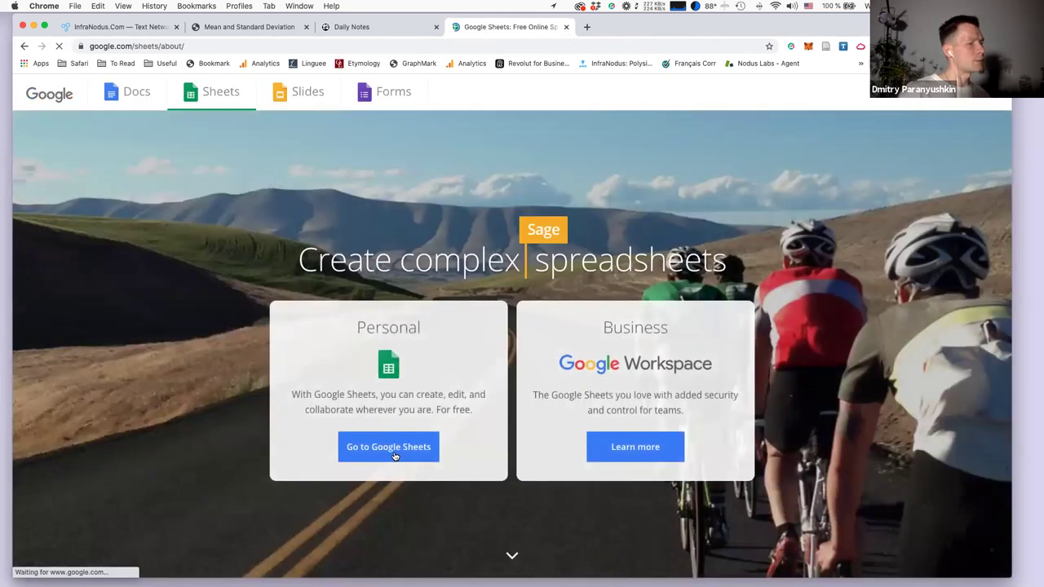
pyautogui.click(395, 454)
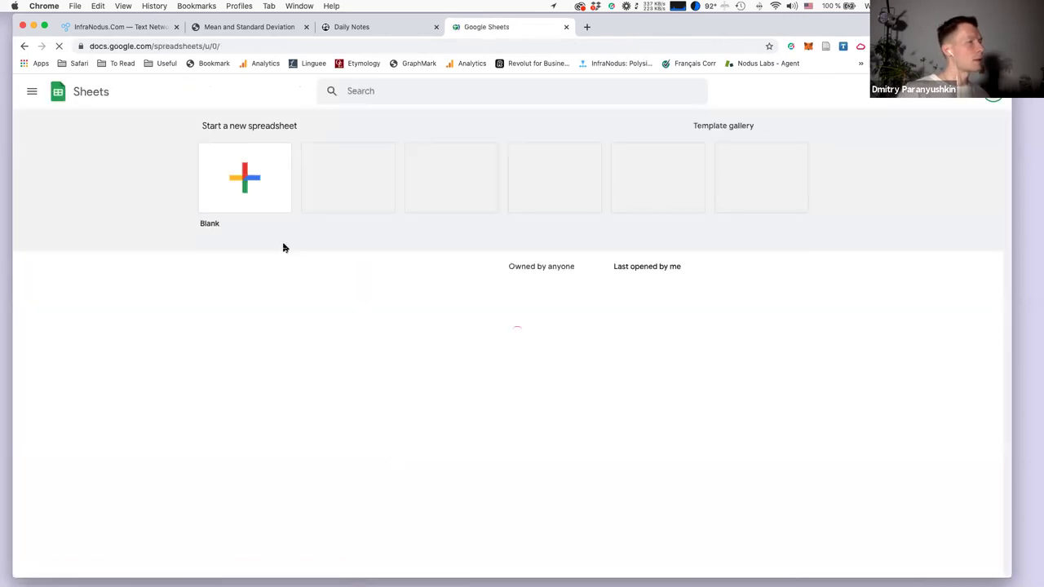
pyautogui.click(247, 168)
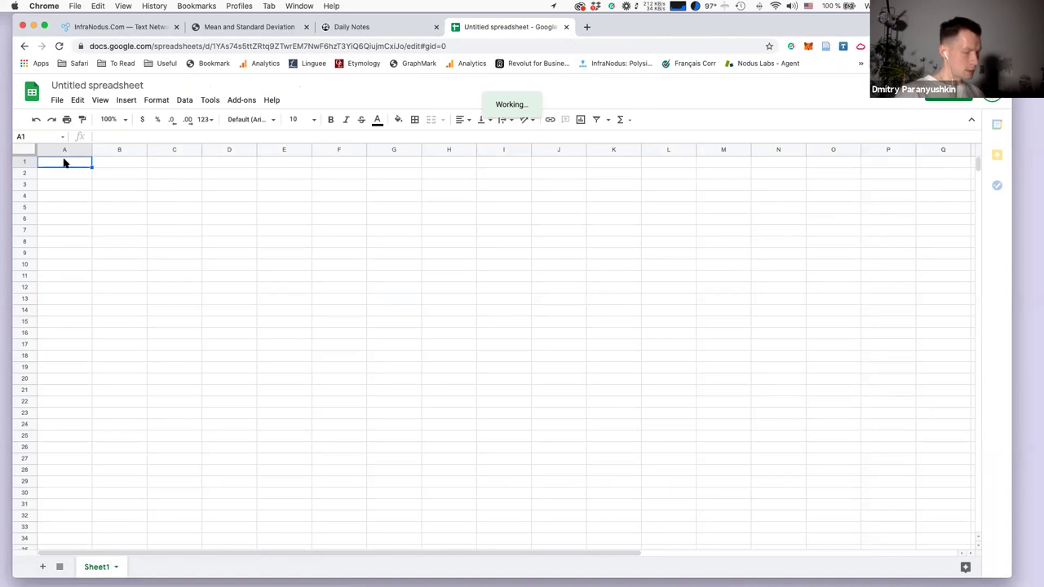
# Enter the column headers Concept A in cell A1 and Concept B in cell B1.
pyautogui.write('CON')
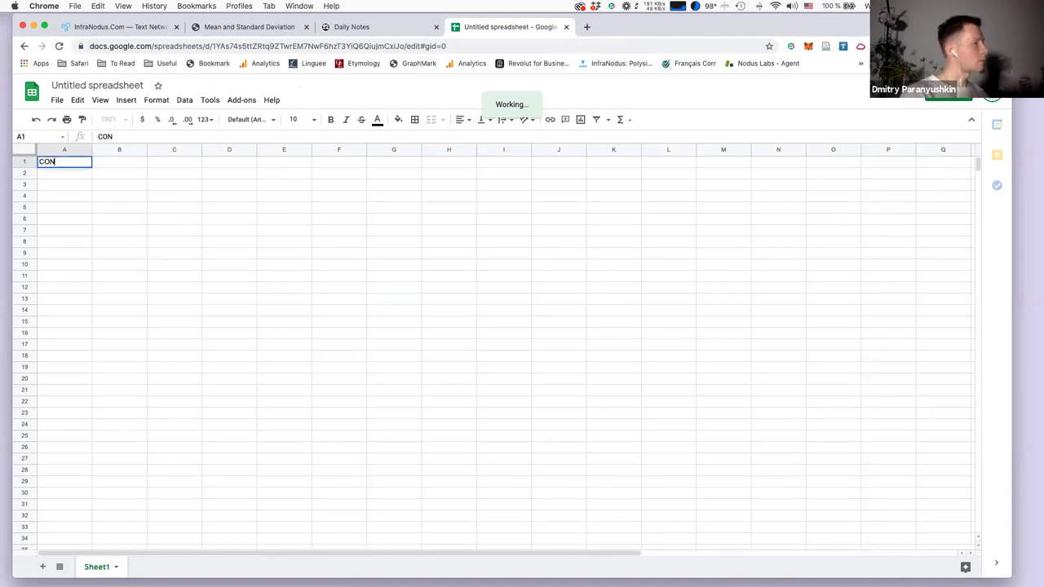
pyautogui.press('BackSpace')
pyautogui.press('BackSpace')
pyautogui.write('oncept A')
pyautogui.press('Return')
pyautogui.click(119, 162)
pyautogui.write('Concp')
pyautogui.press('BackSpace')
pyautogui.write('ept B')
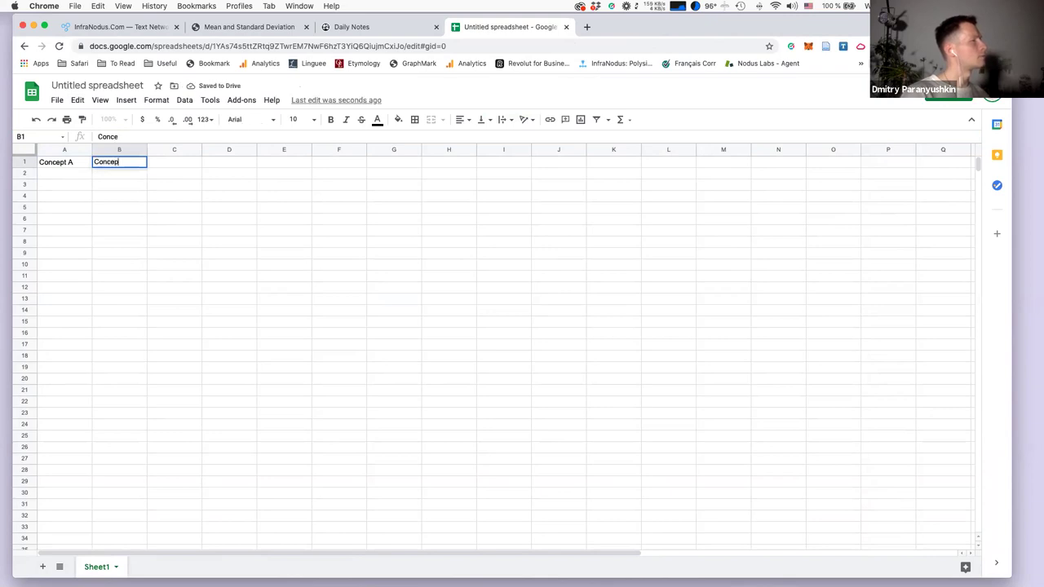
pyautogui.press('Return')
# Fill row 2 with betweeness_centrality under Concept A and influence under Concept B.
pyautogui.click(64, 172)
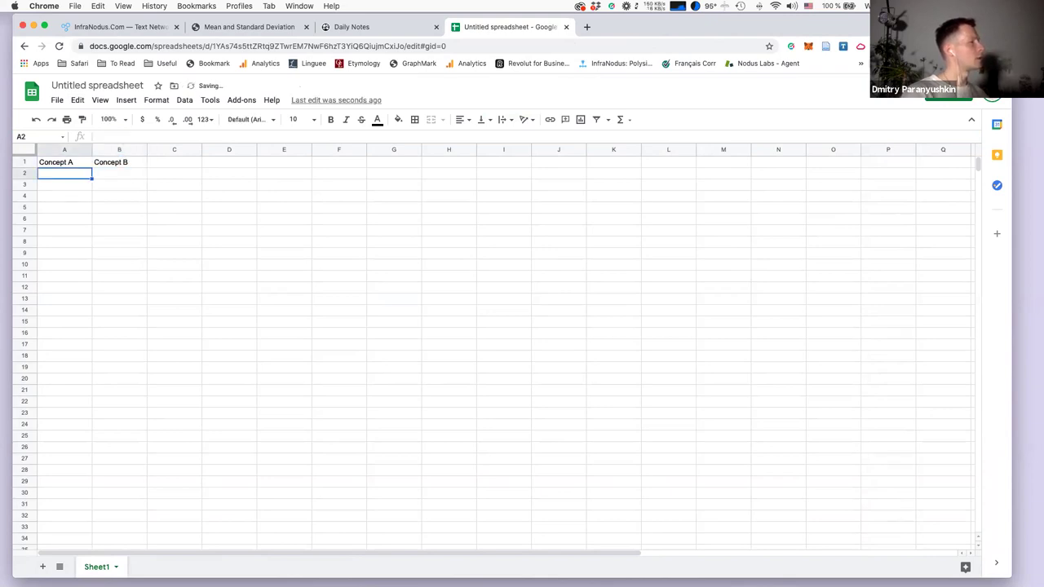
pyautogui.write('betweenss_')
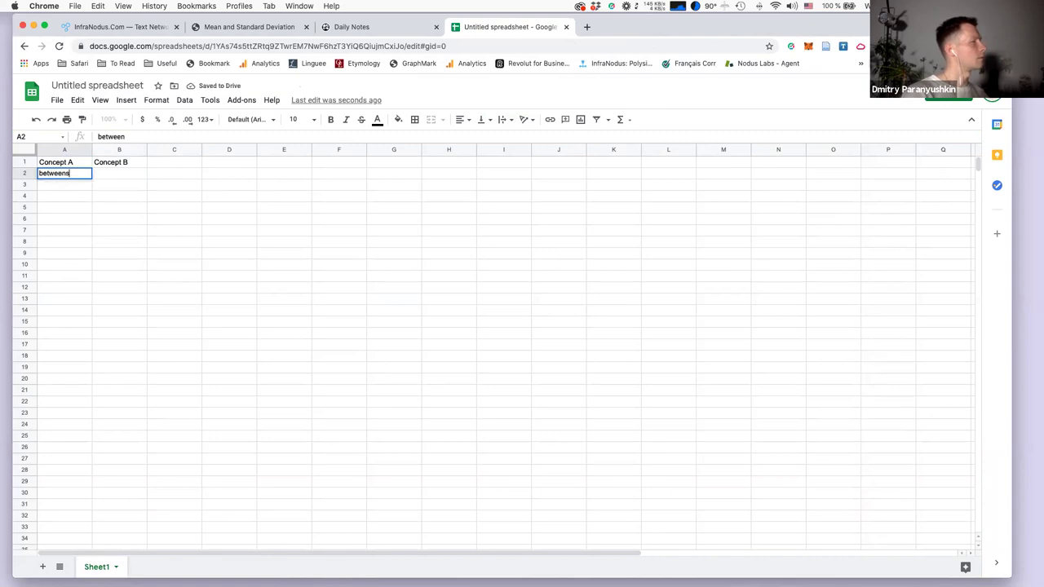
pyautogui.press('BackSpace')
pyautogui.press('BackSpace')
pyautogui.press('BackSpace')
pyautogui.write('ess_')
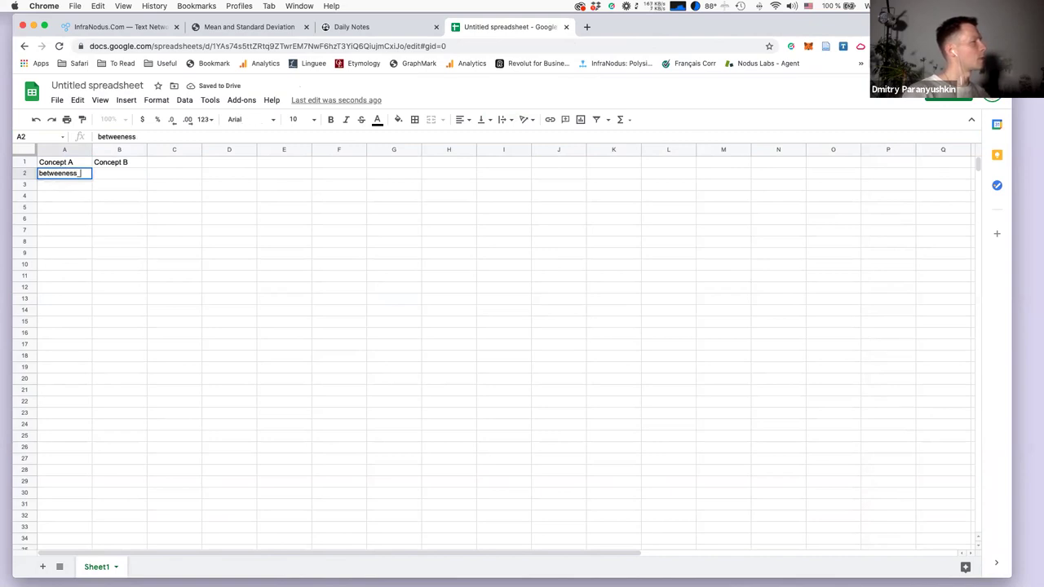
pyautogui.write('centrality')
pyautogui.press('Tab')
pyautogui.write('influen')
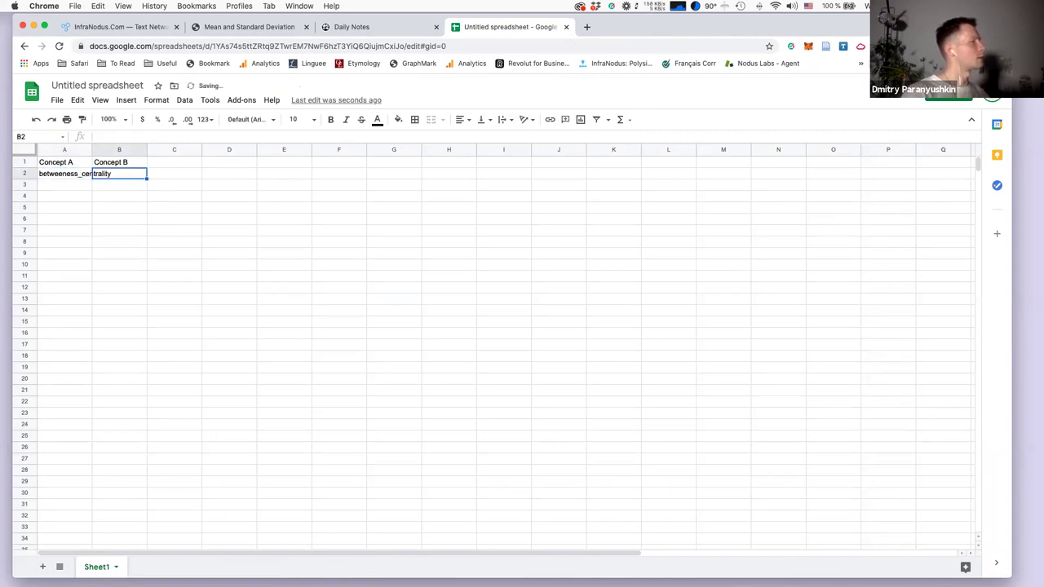
pyautogui.write('ce')
pyautogui.press('Return')
# Fill row 3 with degree under Concept A and influence under Concept B.
pyautogui.press('Left')
pyautogui.write('degree')
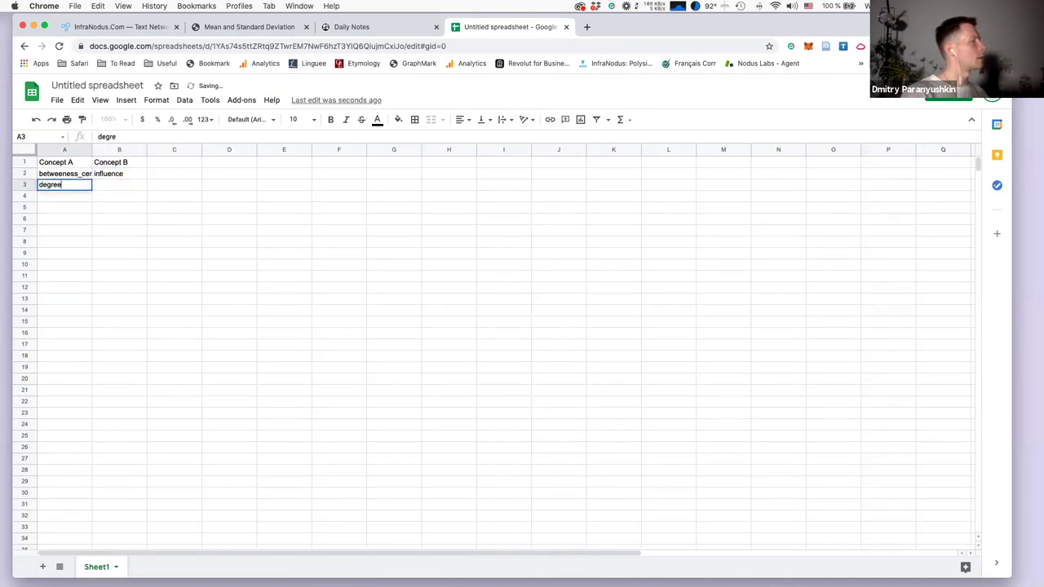
pyautogui.press('Return')
pyautogui.press('Up')
pyautogui.press('Right')
pyautogui.write('influenc')
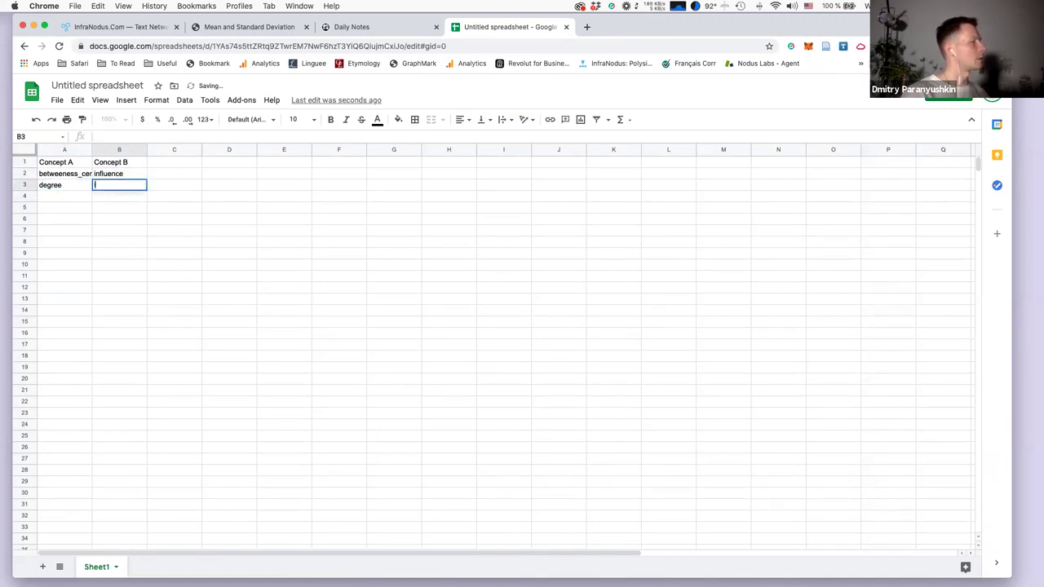
pyautogui.write('e')
pyautogui.press('Return')
# Fill row 4 with modularity under Concept A and community_structure under Concept B.
pyautogui.press('Left')
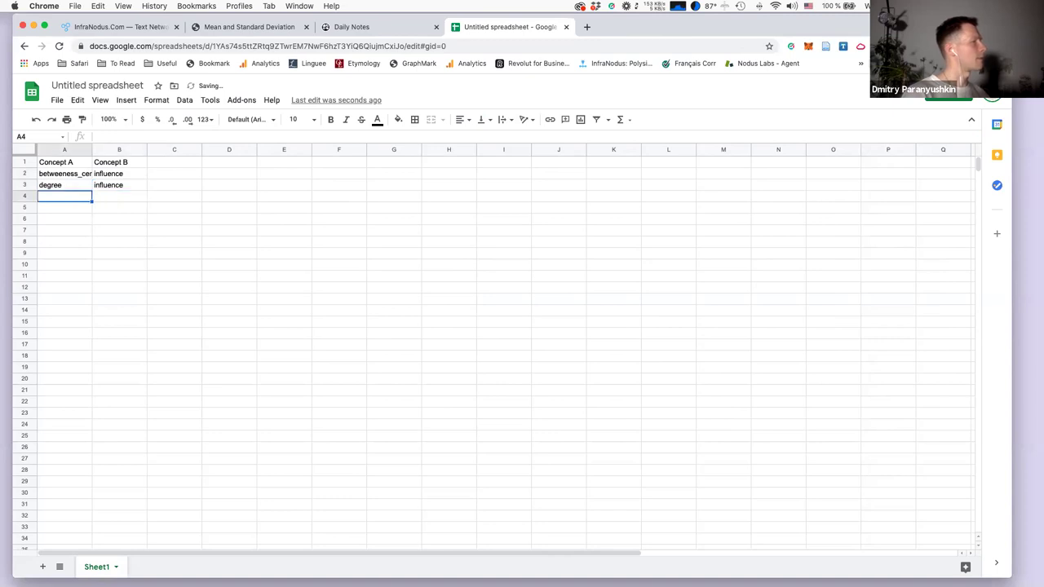
pyautogui.write('modularit')
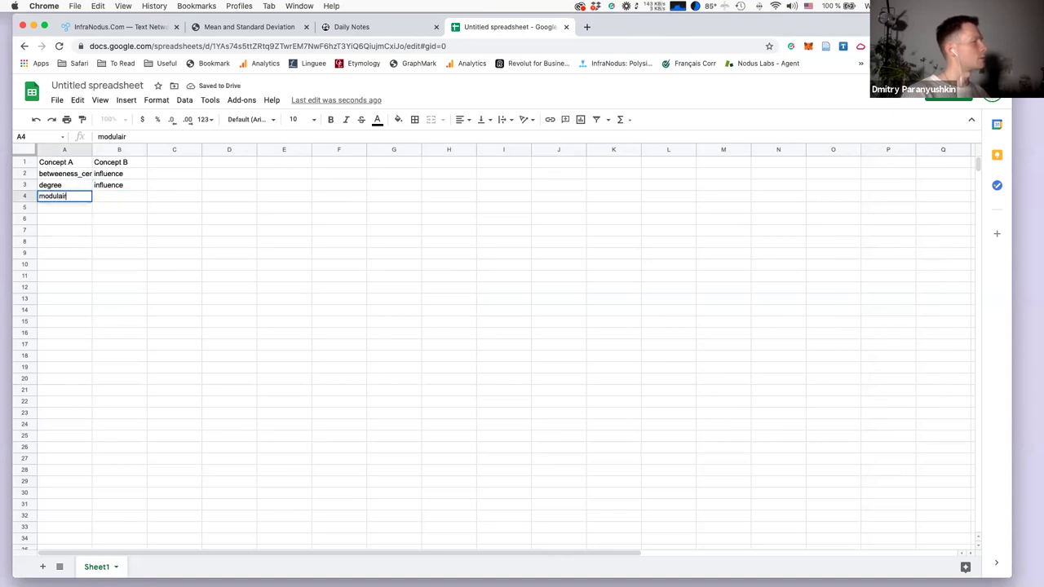
pyautogui.write('y')
pyautogui.press('Return')
pyautogui.press('Up')
pyautogui.press('Right')
pyautogui.write('comm')
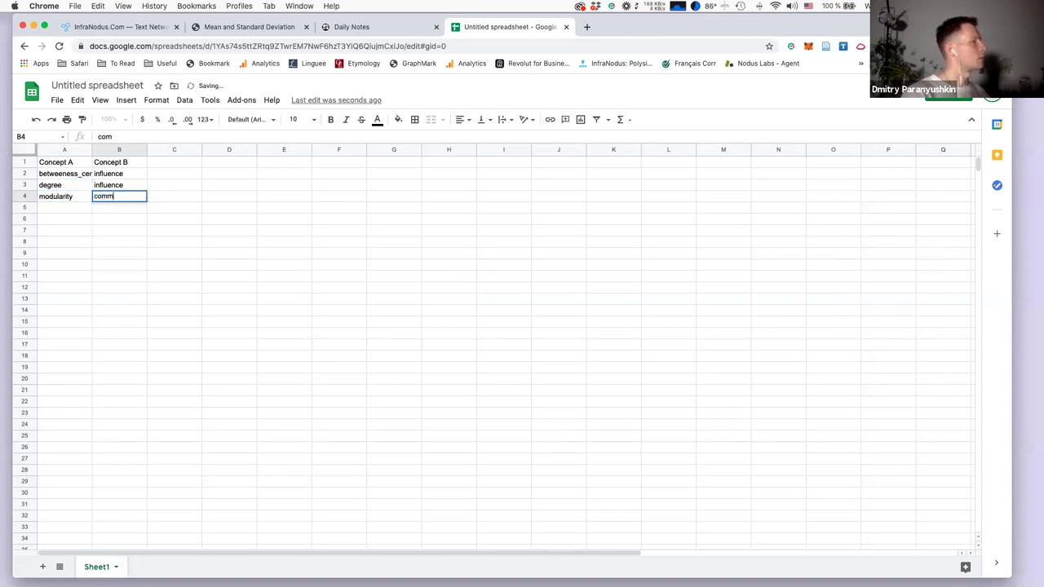
pyautogui.write('unity_structure')
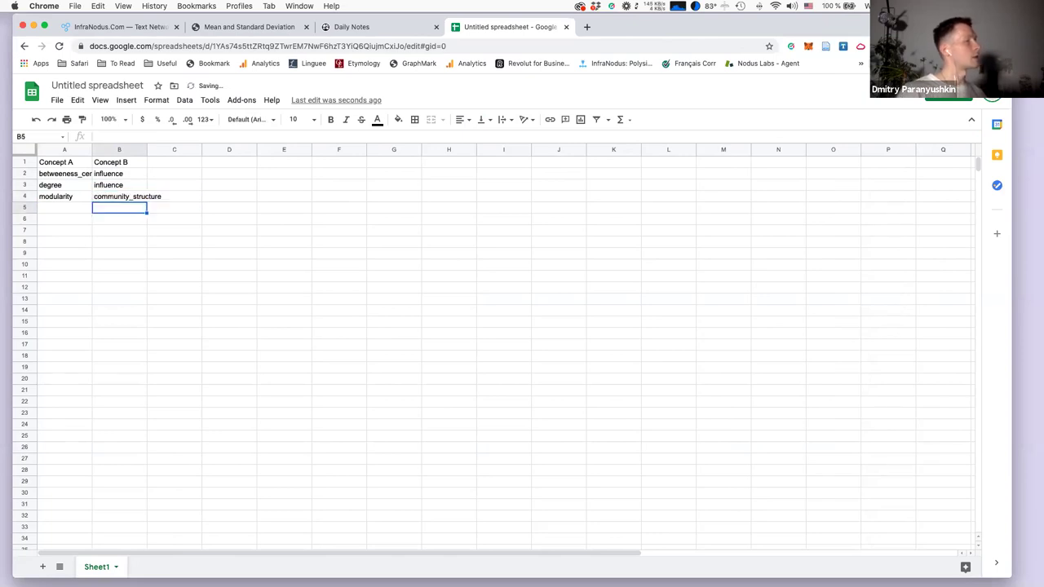
# View the spreadsheet's download formats, including comma-separated values for the current sheet, without exporting.
pyautogui.click(58, 101)
pyautogui.moveTo(118, 239)
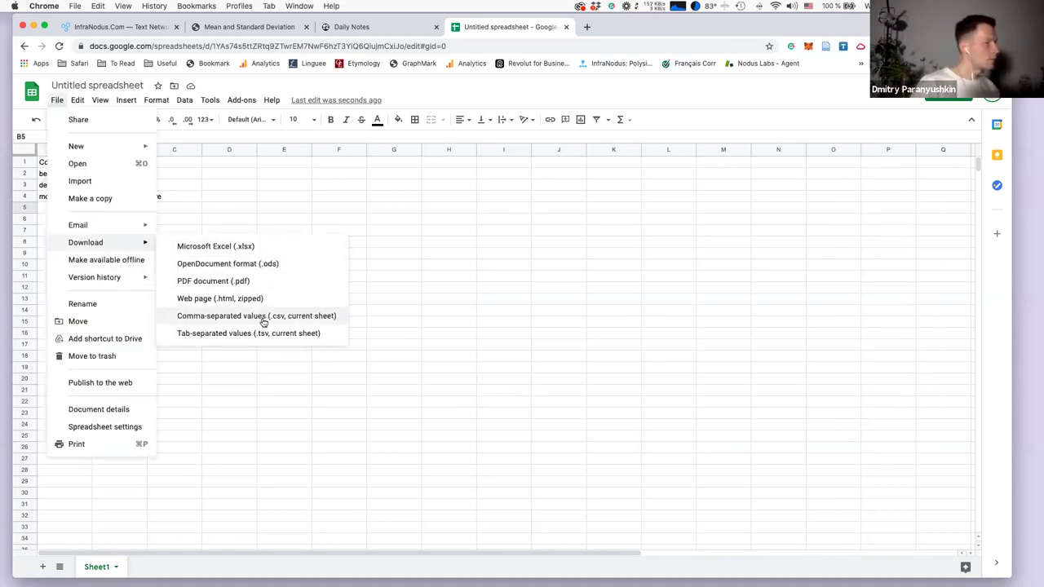
pyautogui.click(249, 187)
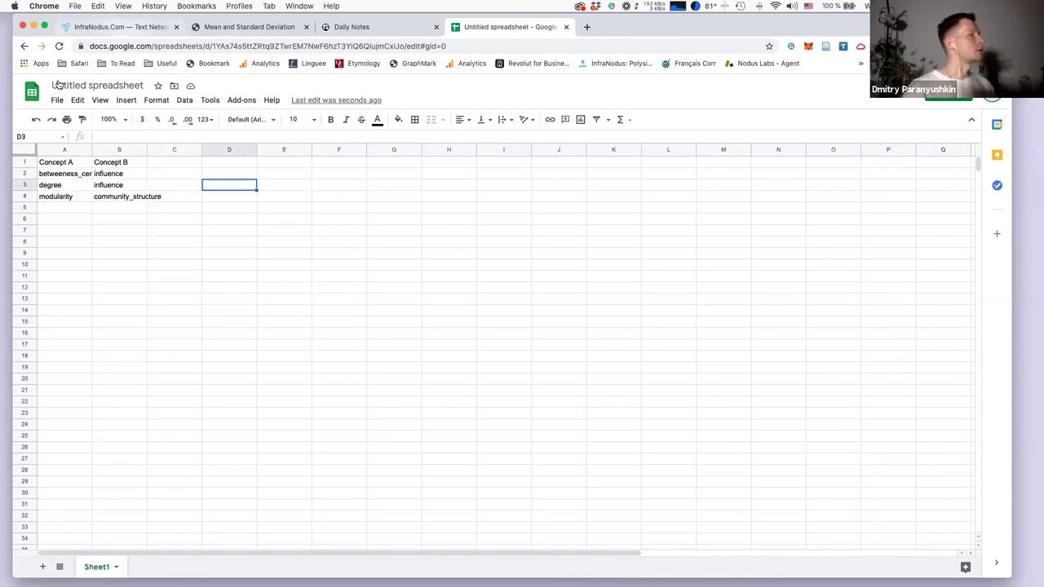
# Switch back to InfraNodus, open the CSV spreadsheet import from the apps page and review its import settings.
pyautogui.press('super+1')
pyautogui.moveTo(30, 90)
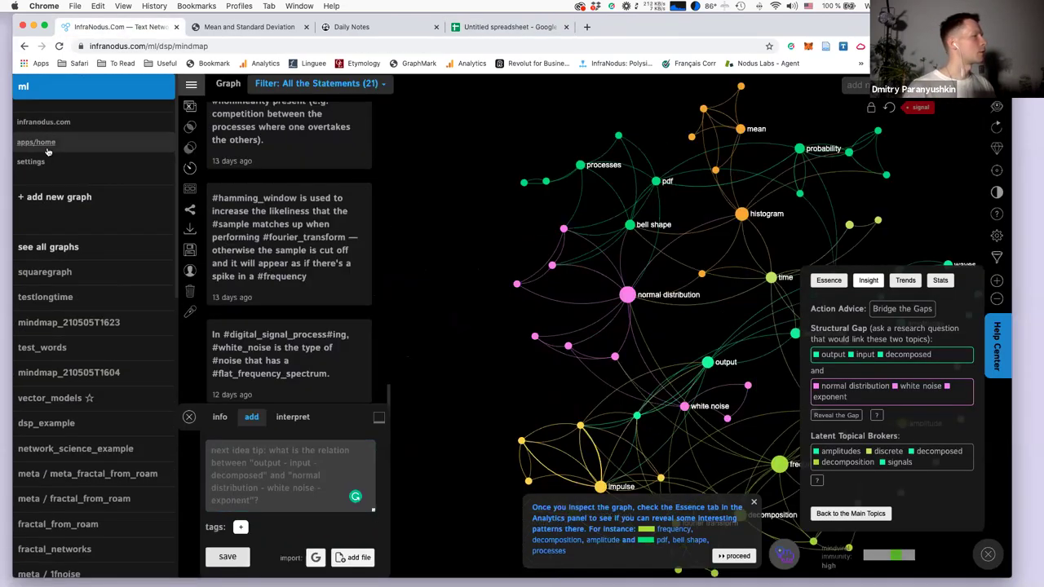
pyautogui.click(41, 143)
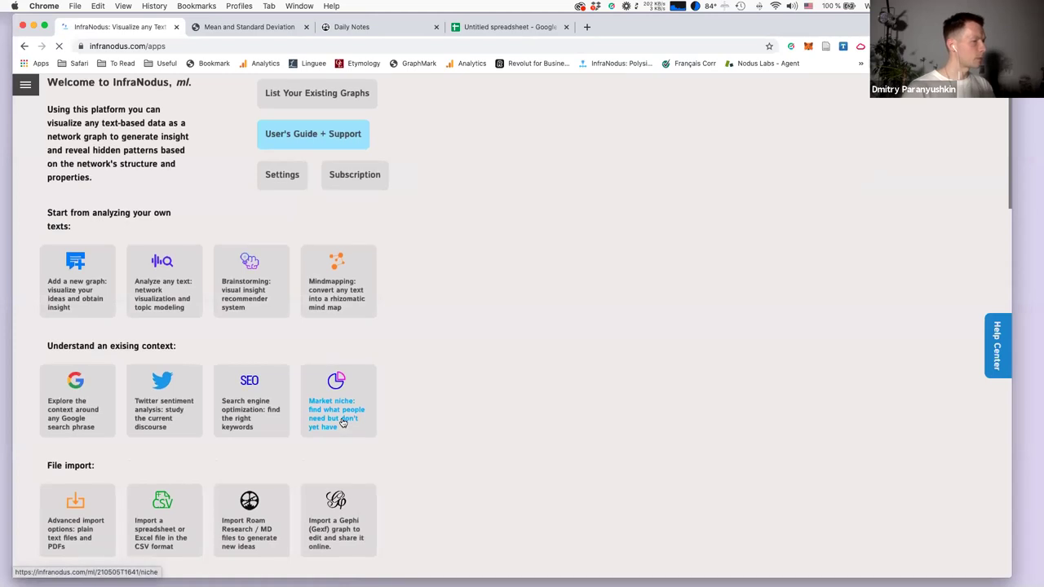
pyautogui.scroll(-3, 245, 408)
pyautogui.click(157, 397)
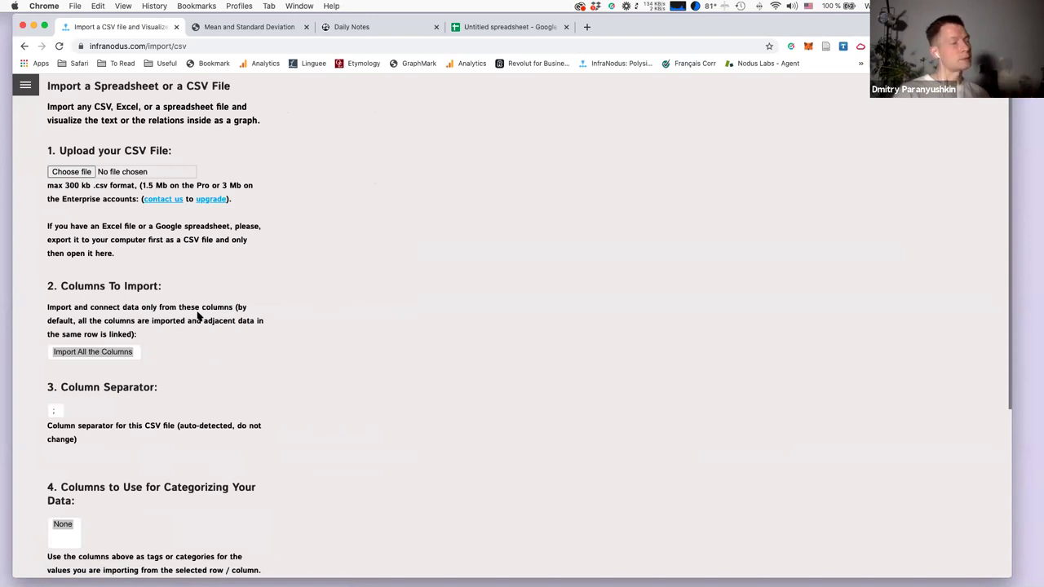
pyautogui.scroll(-5, 217, 411)
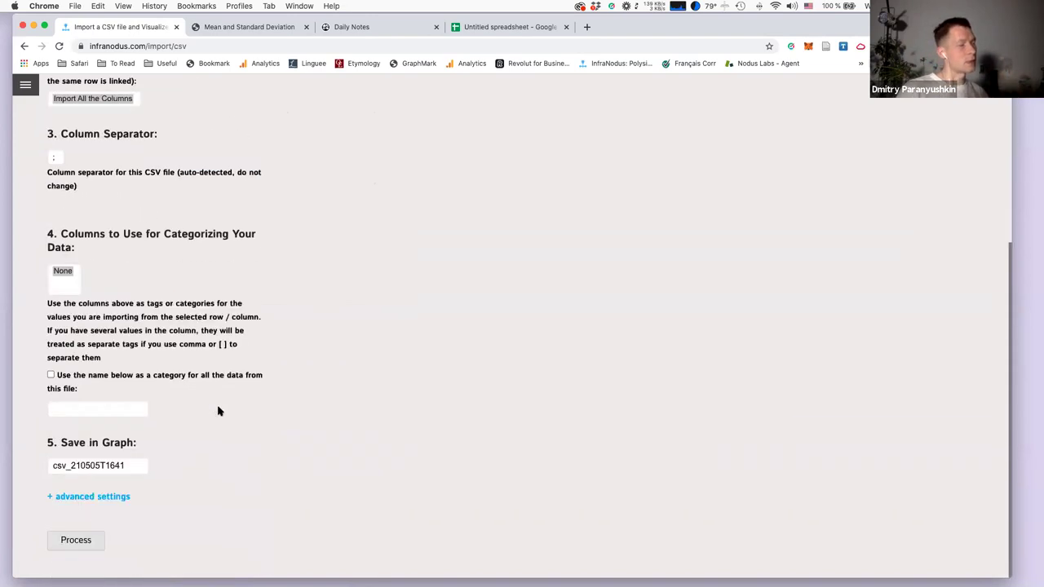
pyautogui.scroll(5, 218, 411)
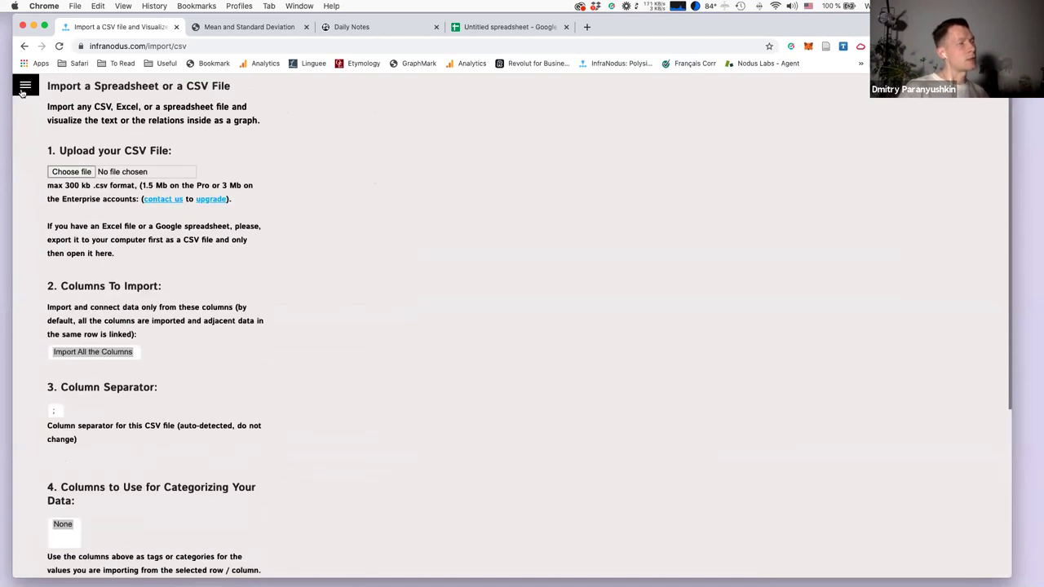
# Return to the apps page and start a new empty graph with the Mindmapping app.
pyautogui.click(25, 87)
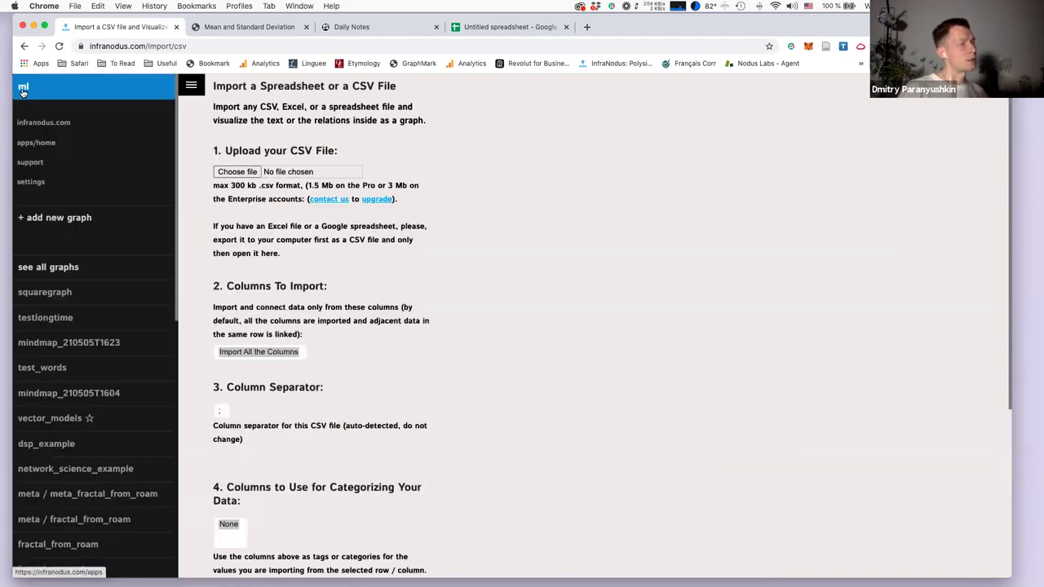
pyautogui.click(36, 144)
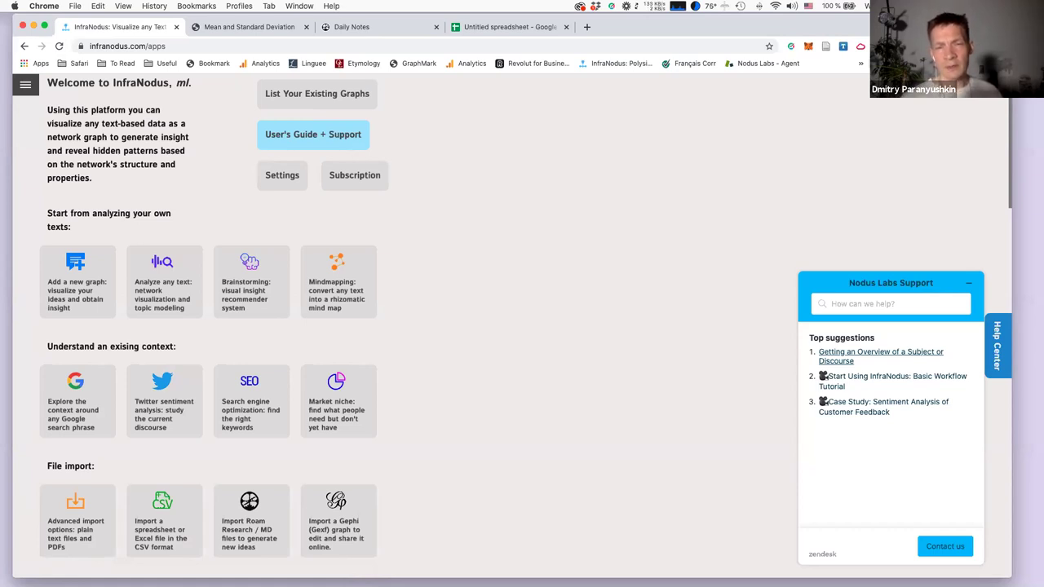
pyautogui.click(375, 266)
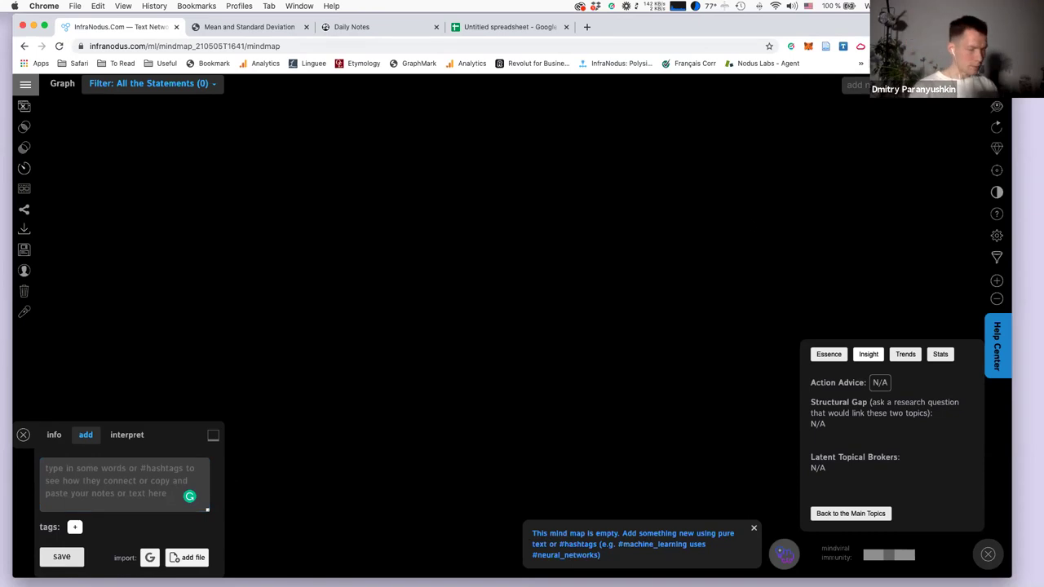
# Open the infranodus.com homepage in a new browser tab and look through its feature and workflow sections.
pyautogui.press('super+t')
pyautogui.write('infranodus.com/')
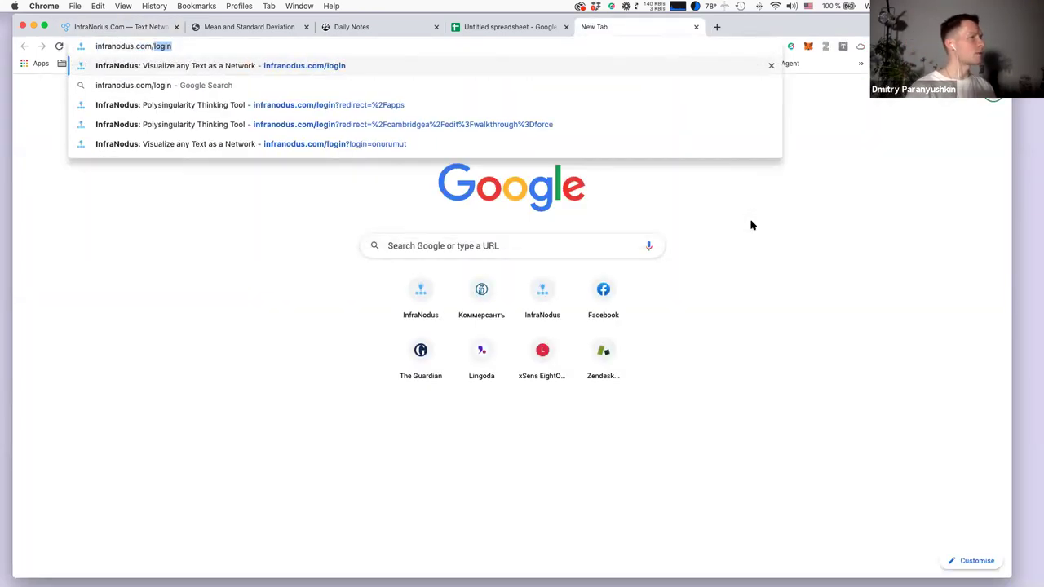
pyautogui.press('BackSpace')
pyautogui.press('Return')
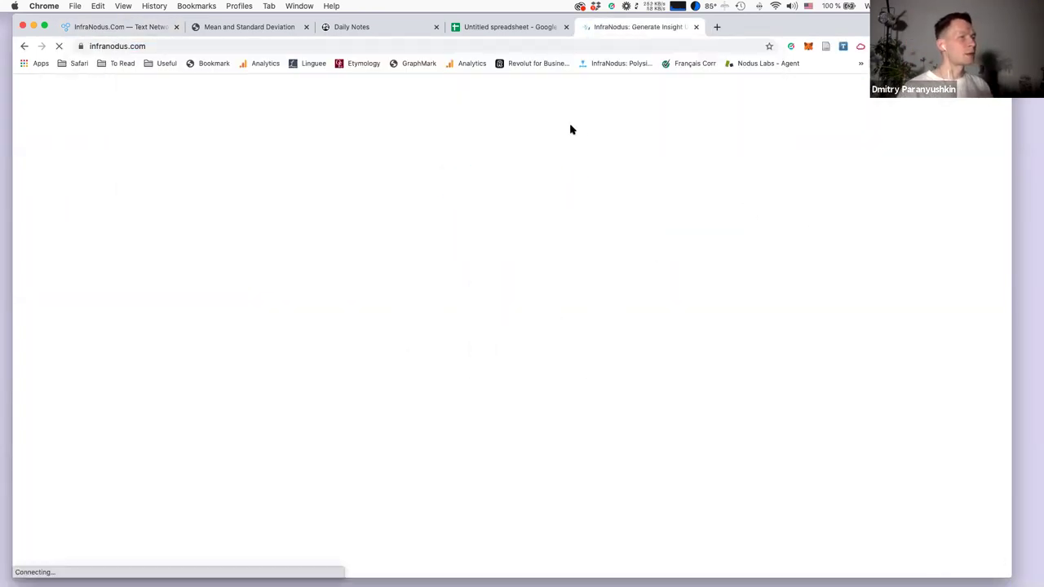
pyautogui.scroll(-10, 596, 92)
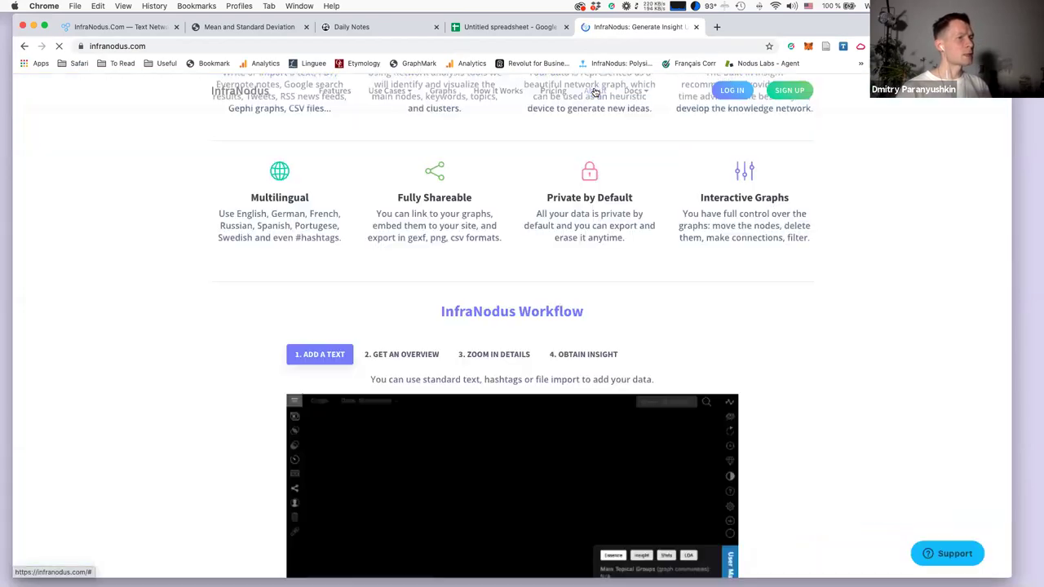
# Look through the homepage's About and methodology sections and open the 2019 InfraNodus paper's ACM library page.
pyautogui.click(595, 91)
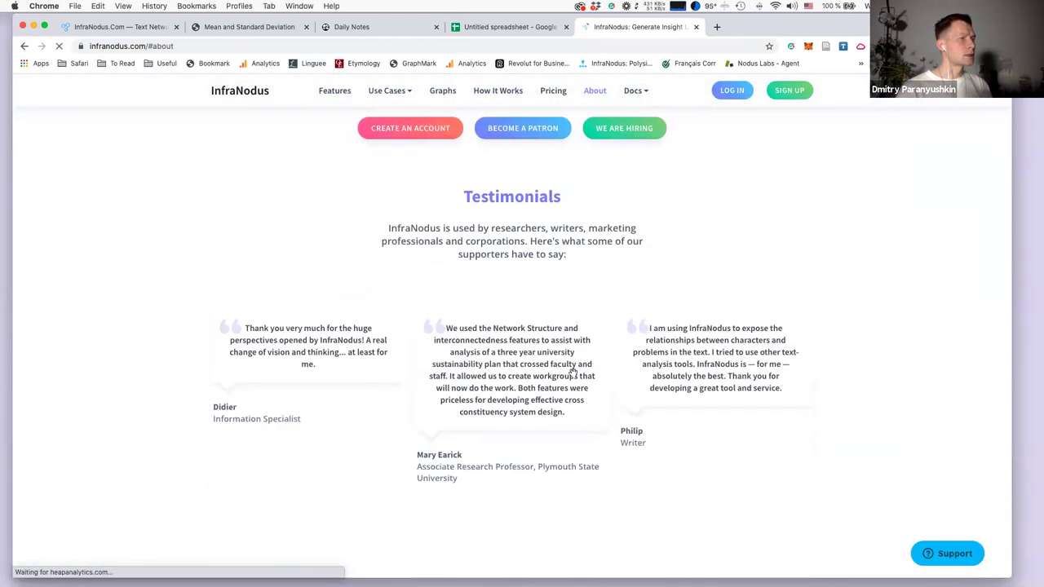
pyautogui.scroll(-10, 574, 373)
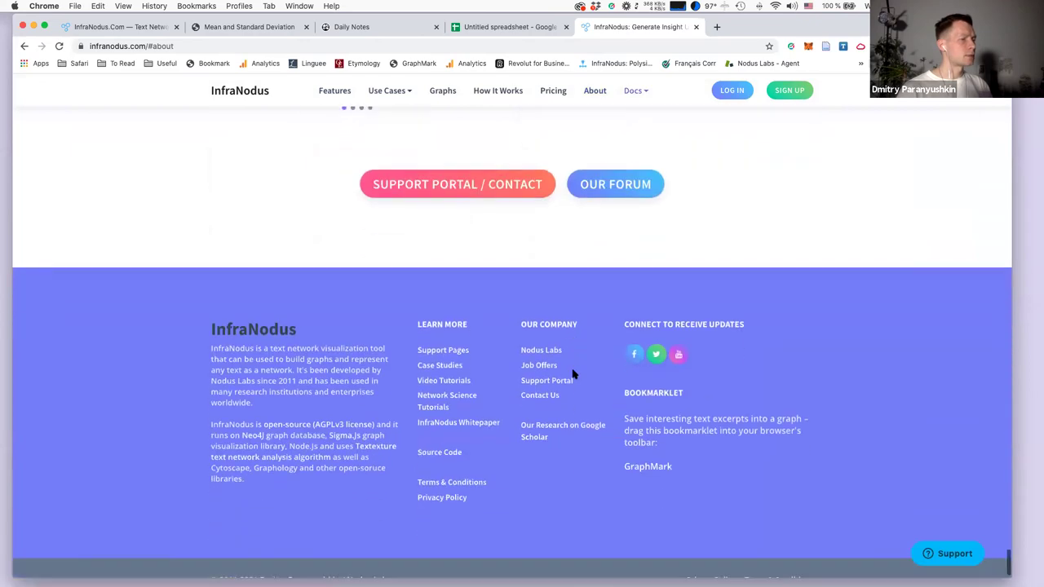
pyautogui.scroll(10, 573, 374)
pyautogui.scroll(10, 574, 373)
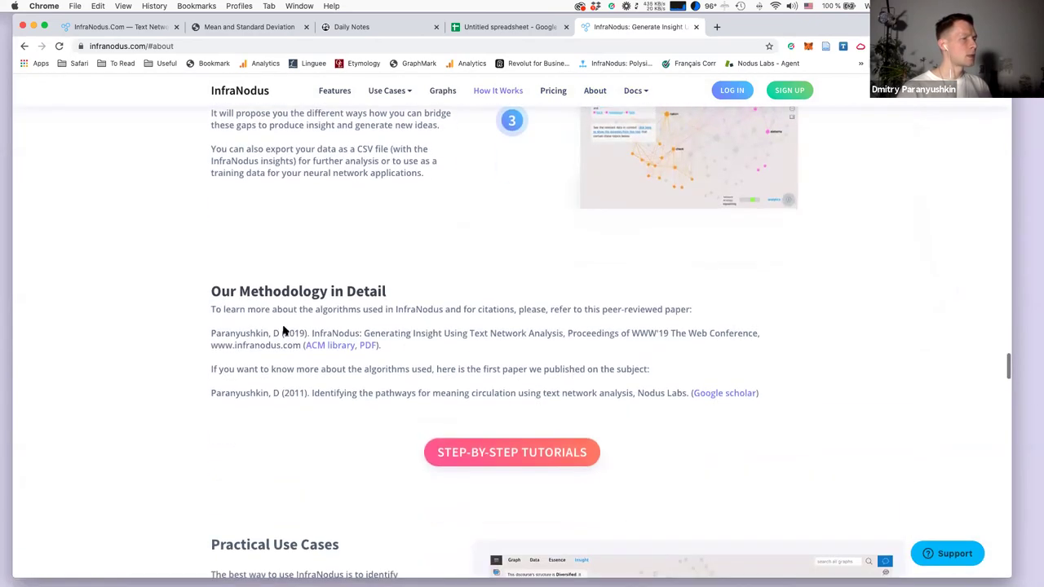
pyautogui.click(323, 347)
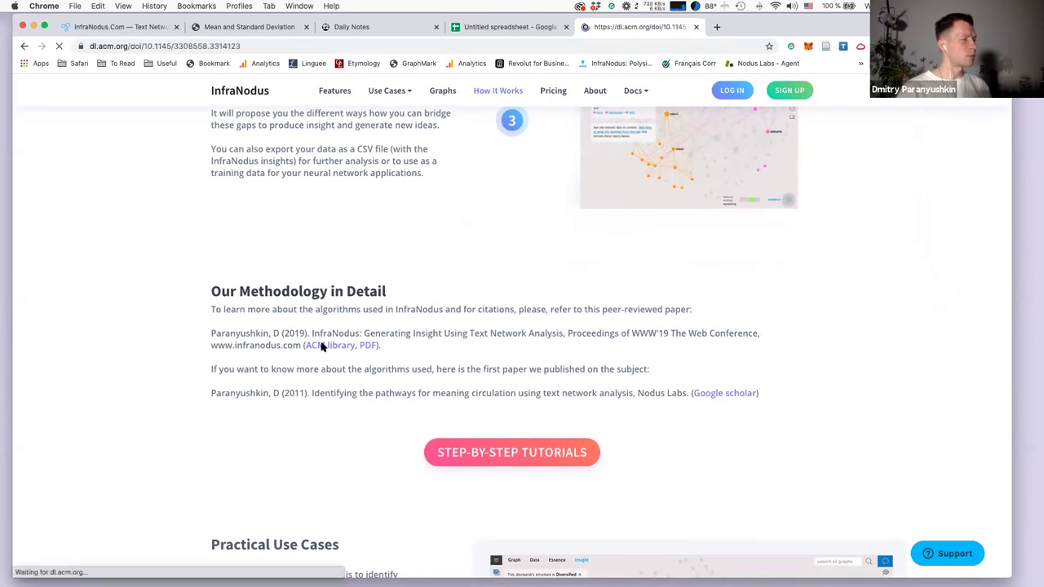
# Review the abstract, references and publication details on the paper's ACM Digital Library page.
pyautogui.scroll(-6, 489, 452)
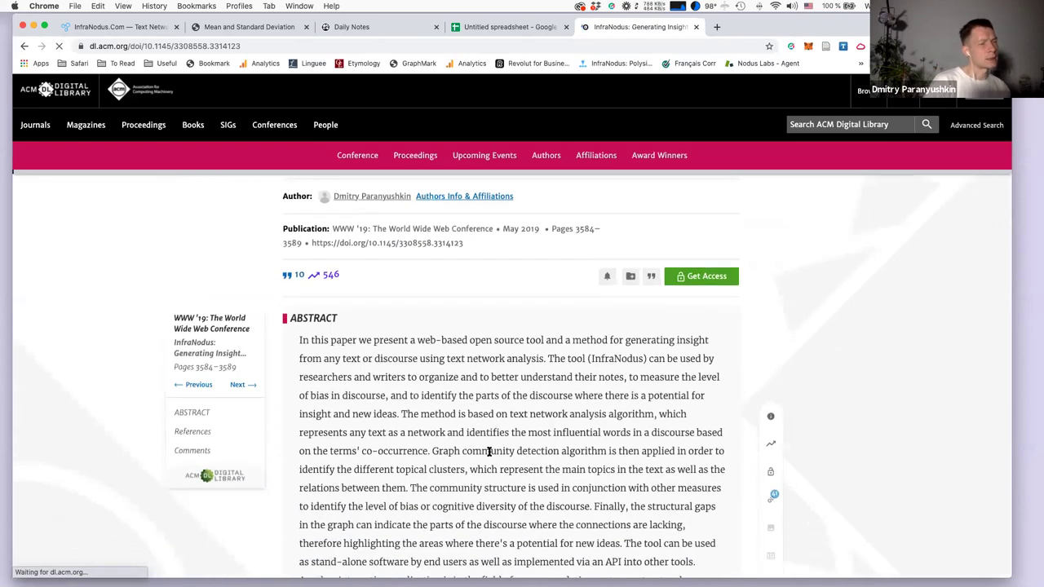
pyautogui.scroll(-1, 489, 453)
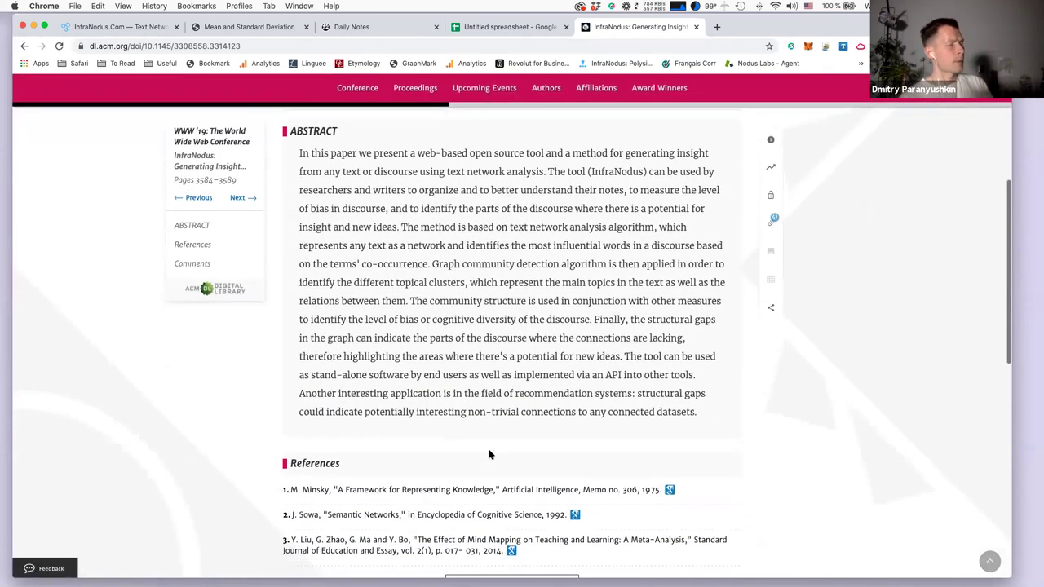
pyautogui.scroll(3, 489, 453)
pyautogui.scroll(2, 490, 454)
pyautogui.scroll(-9, 490, 455)
pyautogui.scroll(-1, 489, 455)
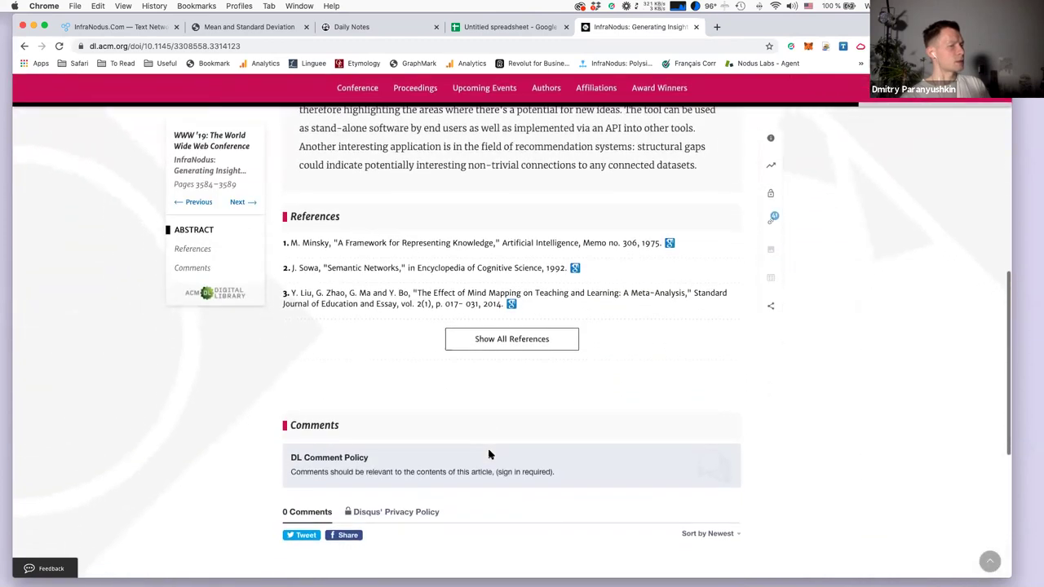
pyautogui.scroll(10, 489, 454)
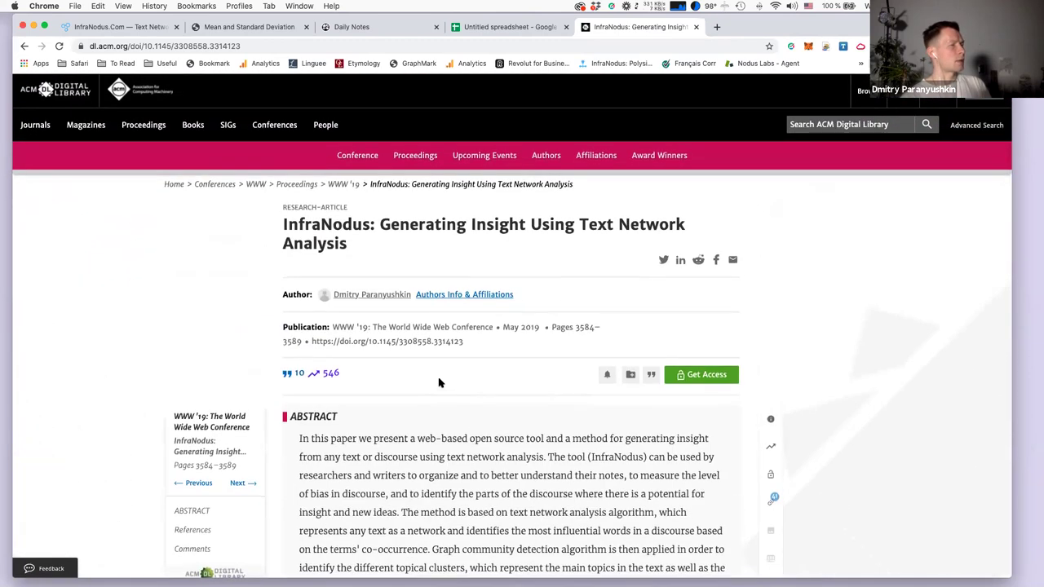
# Return to the InfraNodus homepage and open the PDF version of the 2019 paper from the methodology section.
pyautogui.click(22, 47)
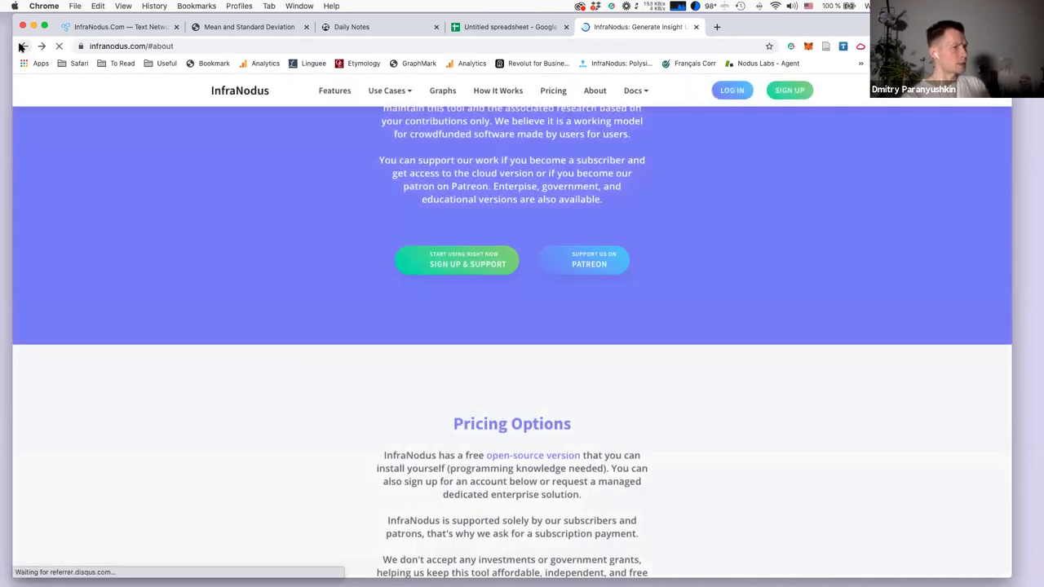
pyautogui.scroll(5, 666, 256)
pyautogui.scroll(8, 666, 256)
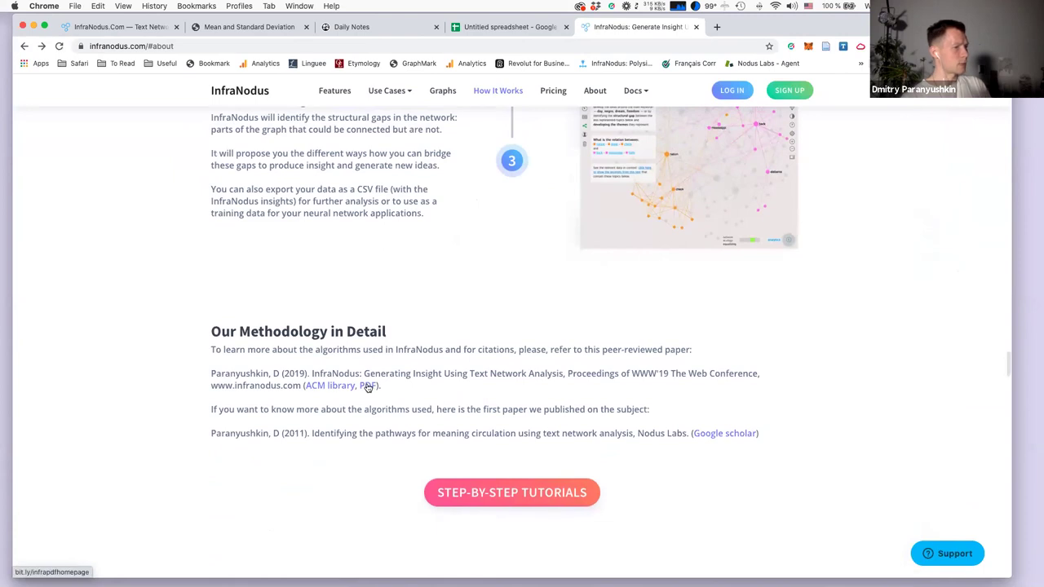
pyautogui.click(370, 387)
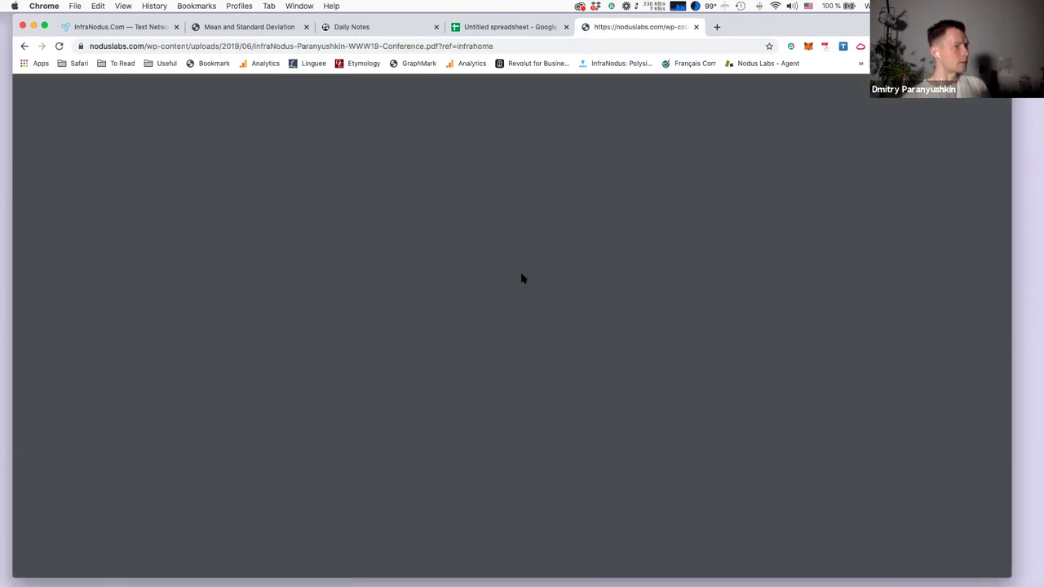
# Skim the PDF's algorithm steps, focusing on Text-to-Network Conversion, and select the PDF's web address.
pyautogui.scroll(-2, 512, 375)
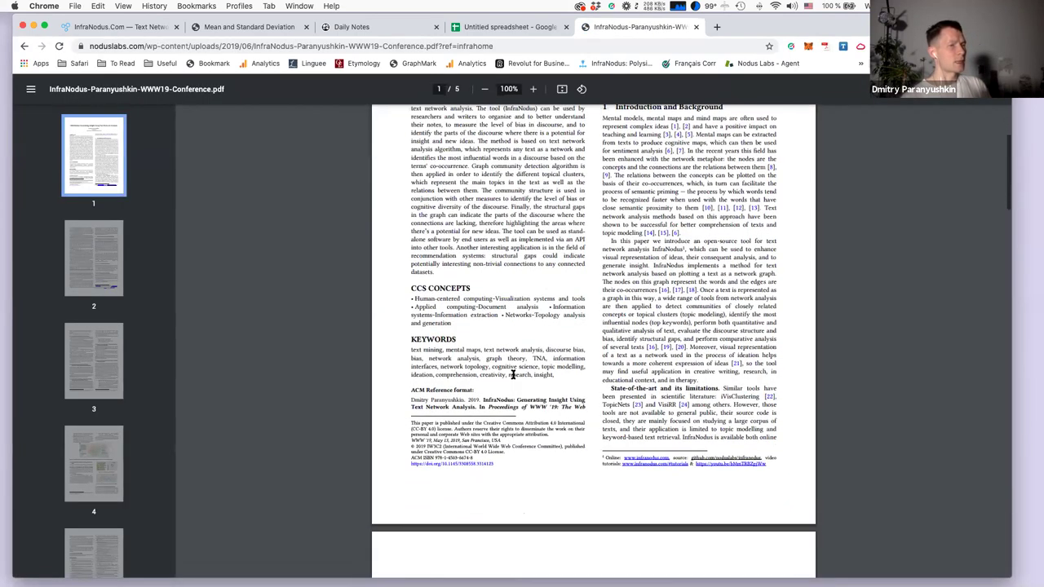
pyautogui.scroll(-10, 512, 374)
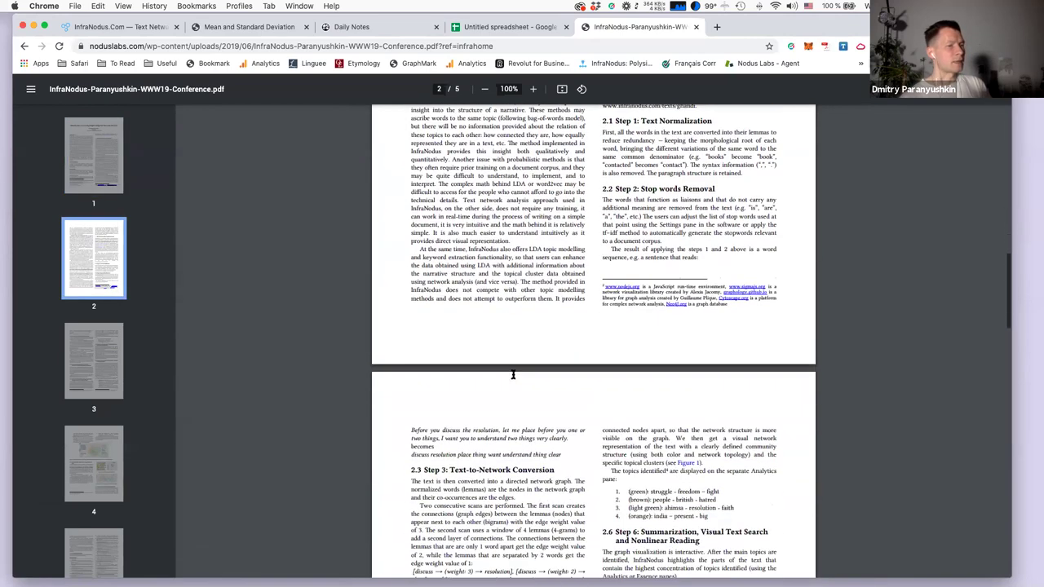
pyautogui.scroll(-3, 512, 375)
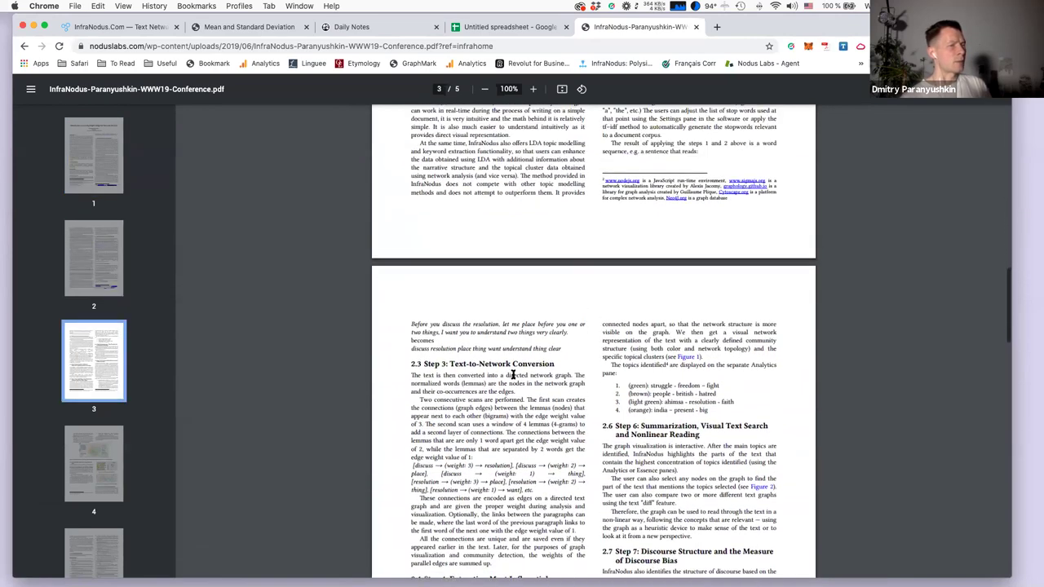
pyautogui.scroll(6, 513, 375)
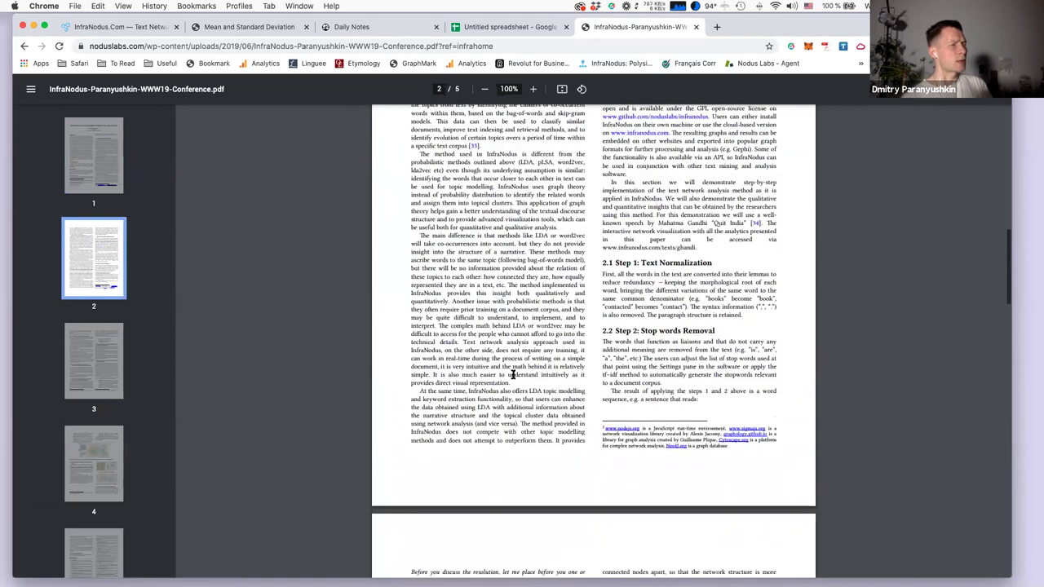
pyautogui.scroll(-7, 512, 375)
pyautogui.scroll(-8, 513, 374)
pyautogui.scroll(-7, 512, 374)
pyautogui.scroll(-17, 512, 374)
pyautogui.scroll(20, 512, 374)
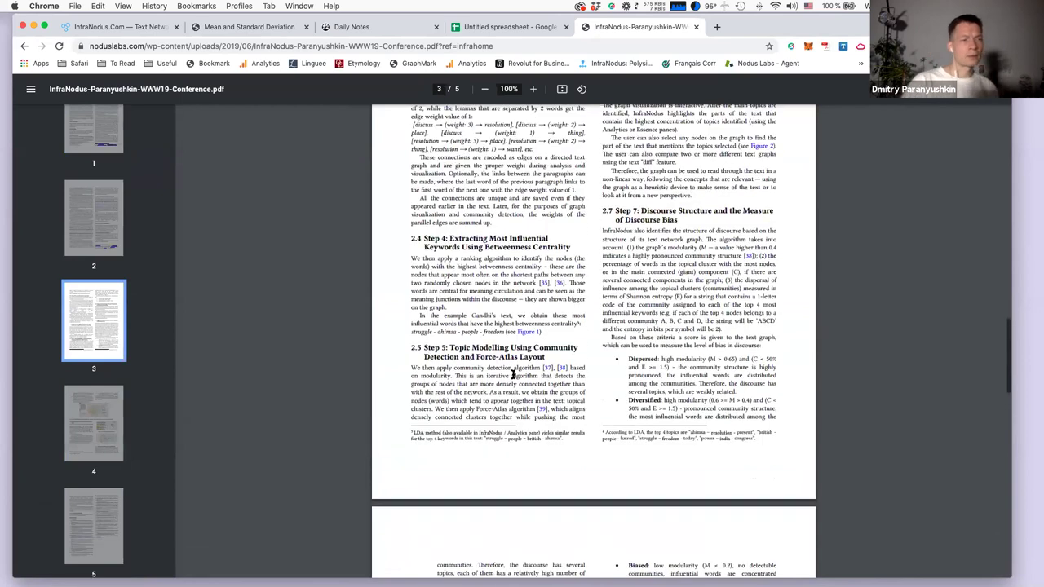
pyautogui.scroll(8, 512, 375)
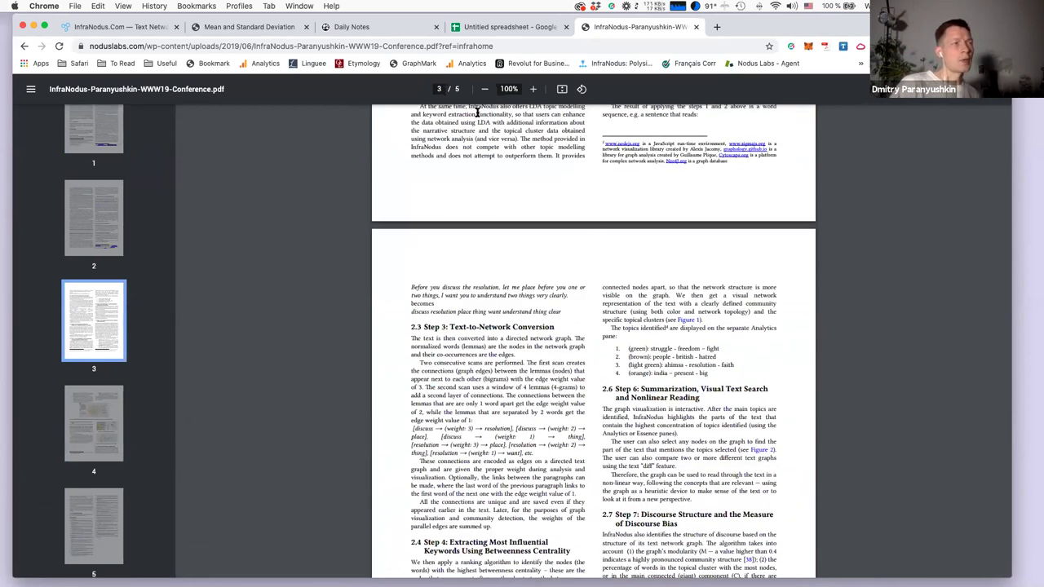
pyautogui.click(380, 45)
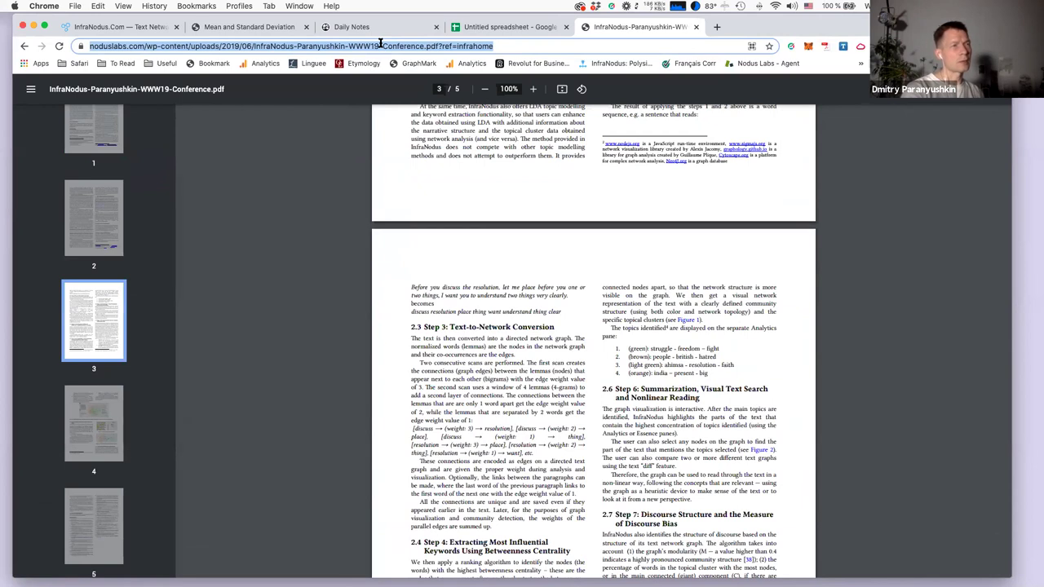
# Close the paper and save the statement "It #monday #morning and I'm feeling like I really don't want to go to #work" in the empty mind map.
pyautogui.press('super+w')
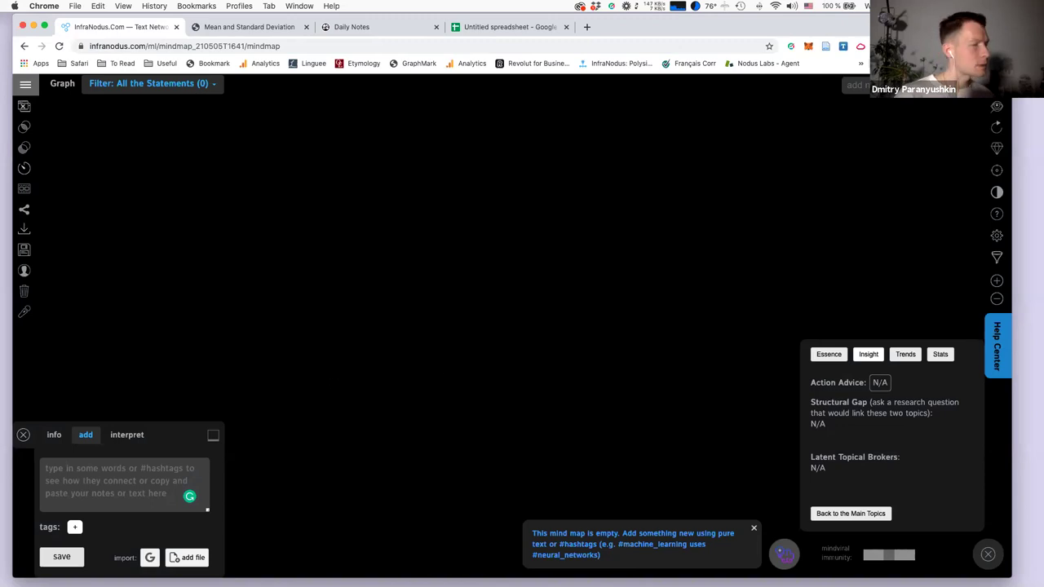
pyautogui.click(63, 471)
pyautogui.write("It monday morning and I'm feeling like I really don't want to go to work")
pyautogui.click(55, 468)
pyautogui.write('#')
pyautogui.click(96, 469)
pyautogui.write('#')
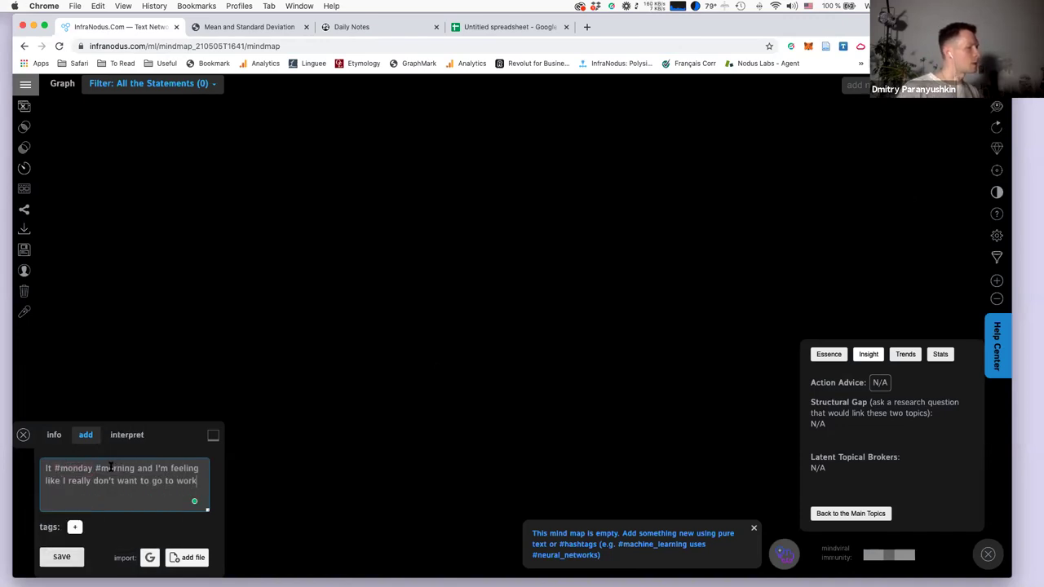
pyautogui.click(177, 481)
pyautogui.write('#')
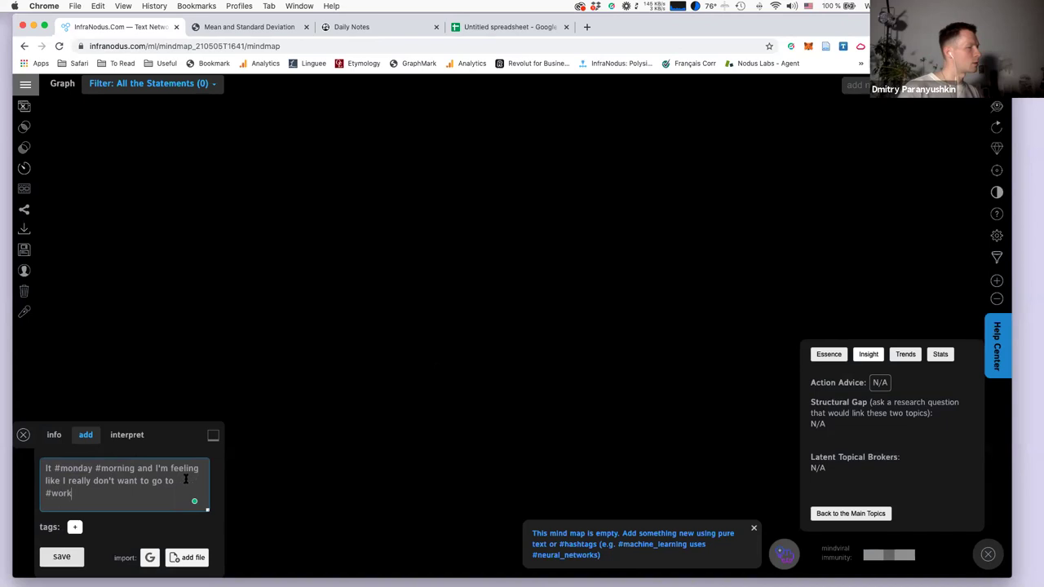
pyautogui.click(62, 555)
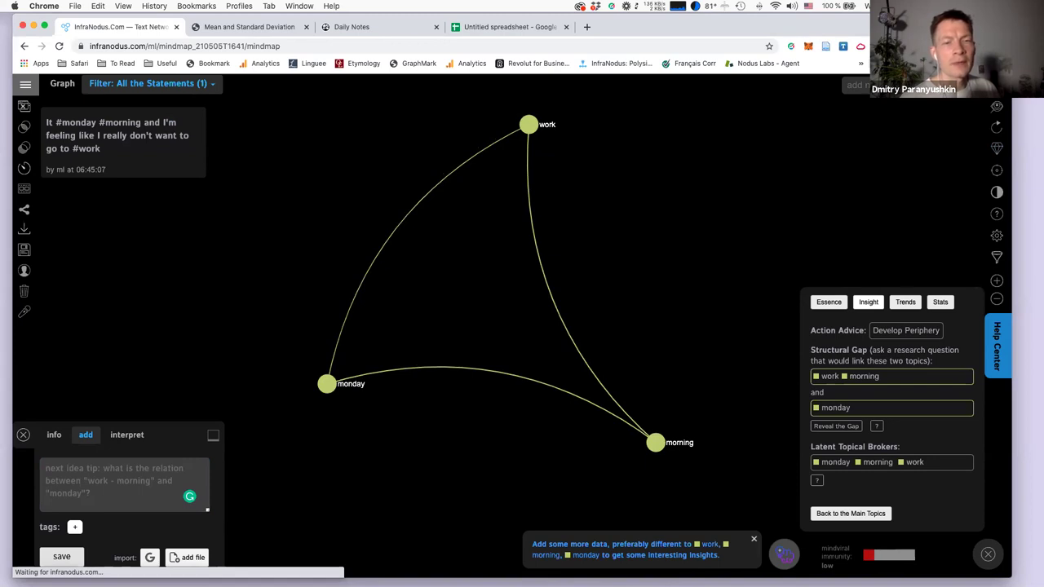
# Open the vector_models mindmap graph from the list of saved graphs.
pyautogui.click(25, 84)
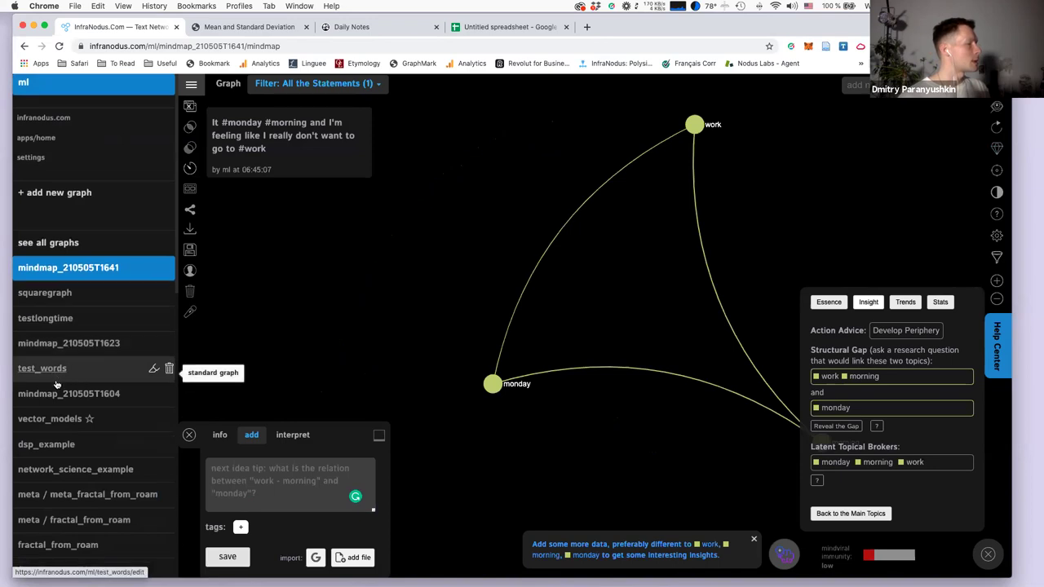
pyautogui.scroll(-2, 58, 352)
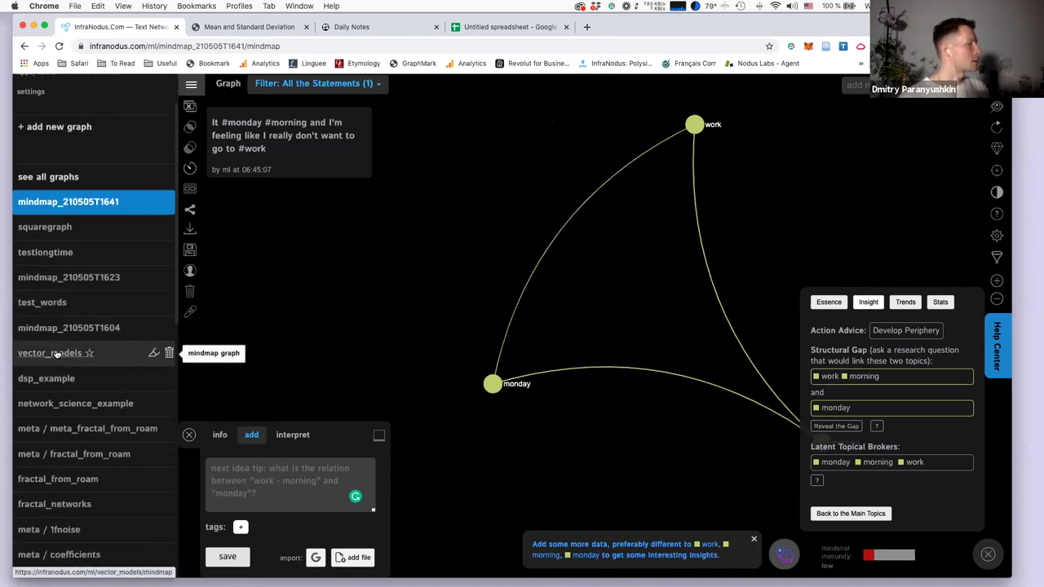
pyautogui.click(57, 352)
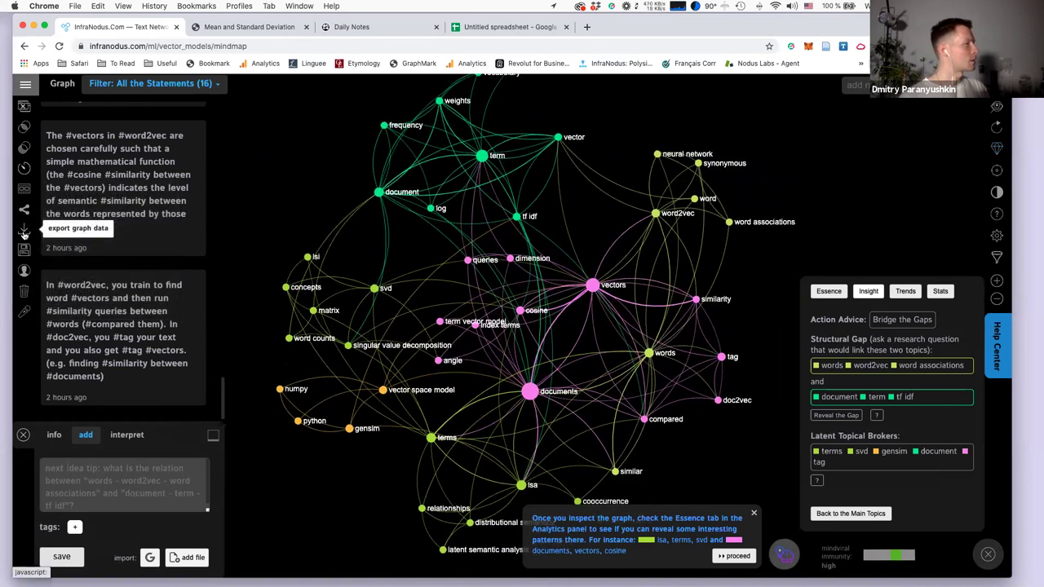
# Download the vector_models graph image as a PNG and dismiss the browser's download notice.
pyautogui.click(23, 233)
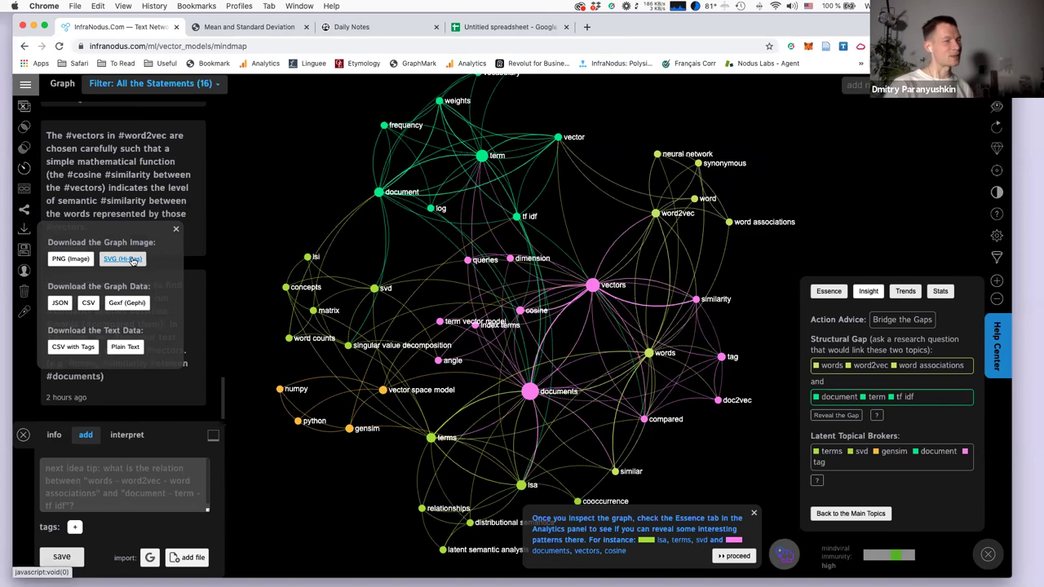
pyautogui.click(72, 259)
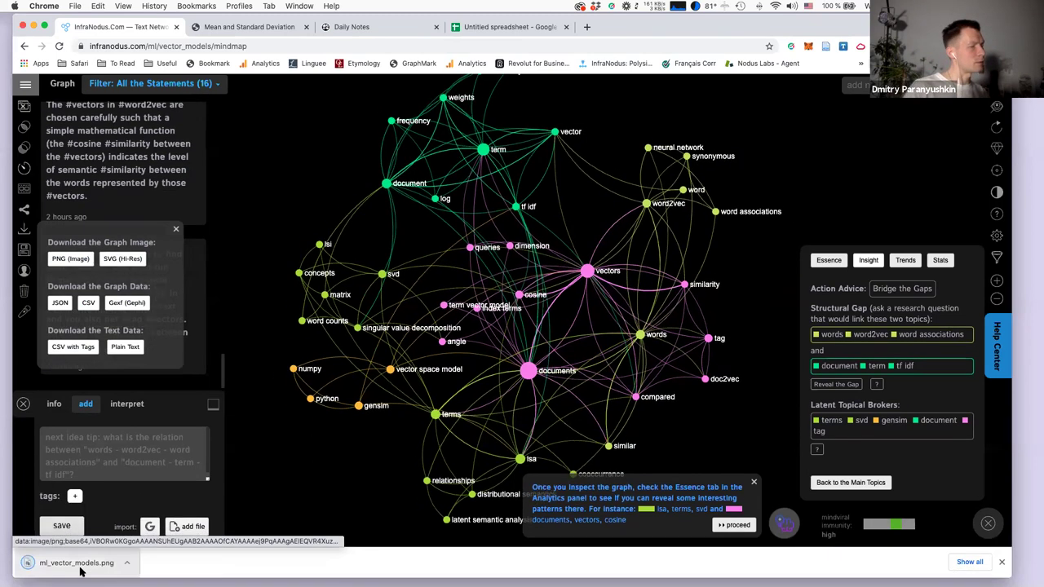
pyautogui.click(1002, 562)
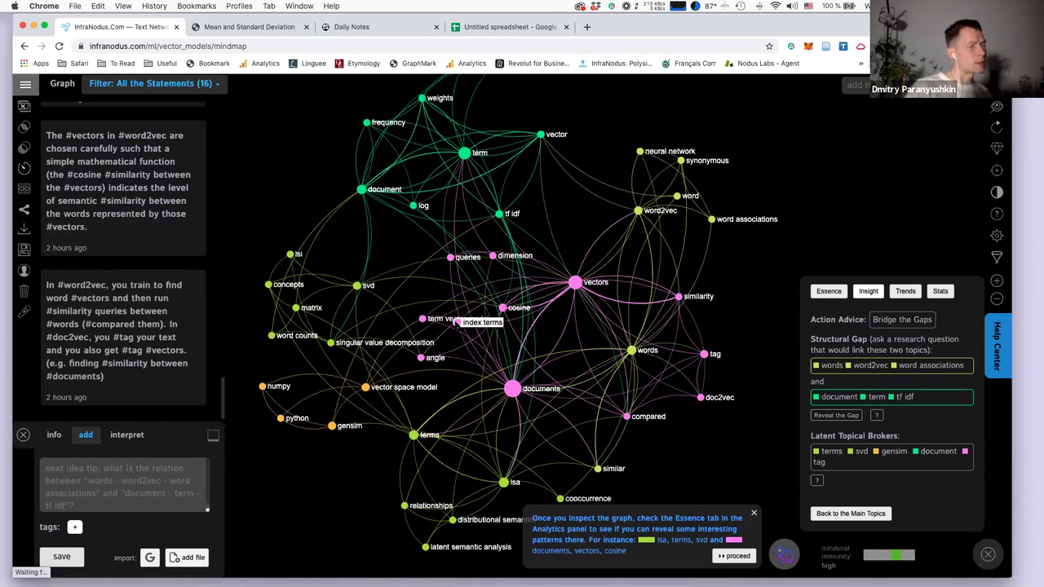
# Move the "index terms" node clear of the "term vector model" label and make label sizes follow node sizes.
pyautogui.moveTo(456, 322); pyautogui.dragTo(455, 342)
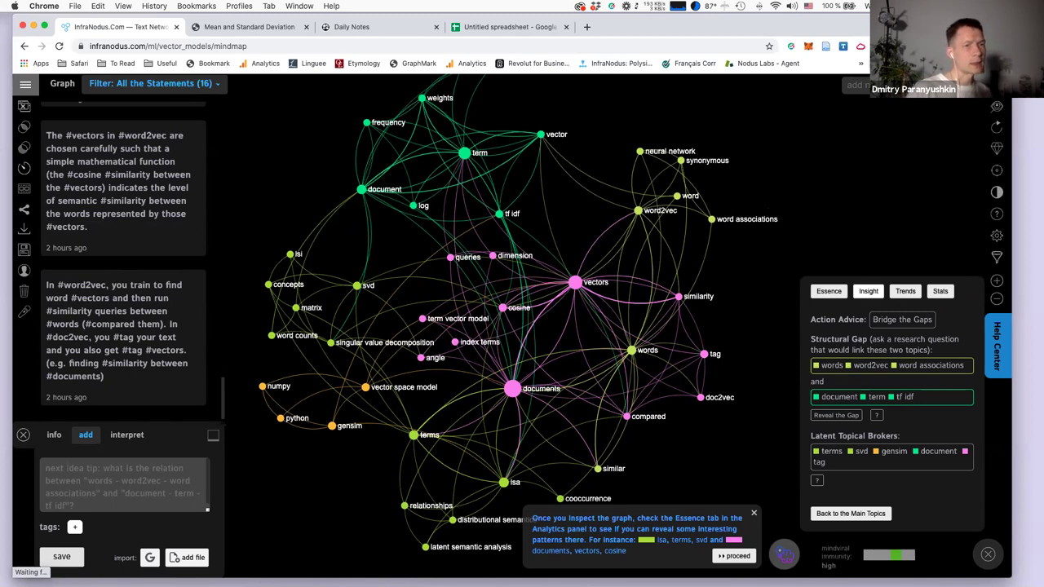
pyautogui.click(996, 239)
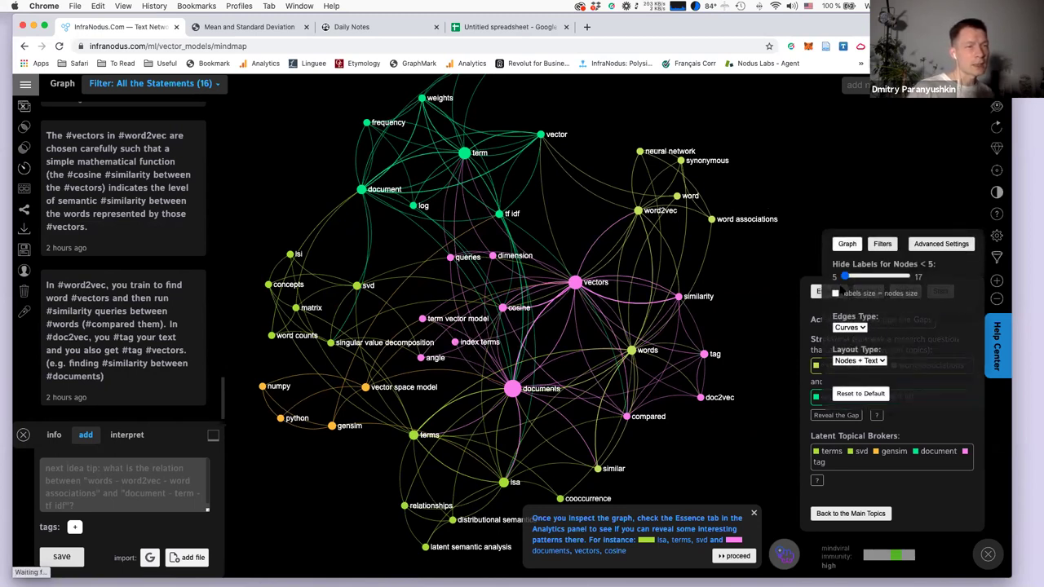
pyautogui.click(834, 293)
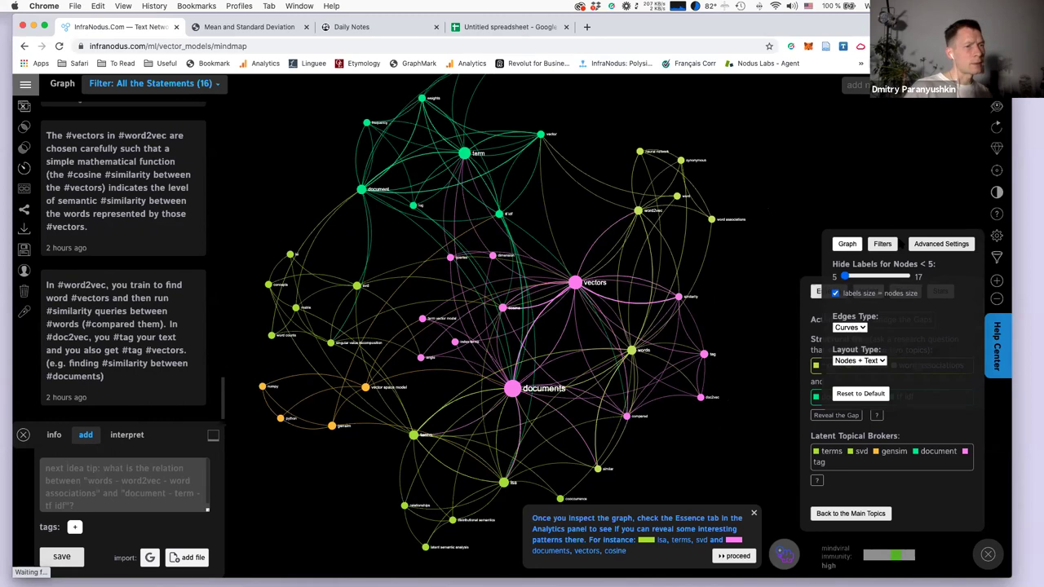
# Try the alternative edge type for the graph and restore Curves.
pyautogui.click(850, 327)
pyautogui.click(848, 317)
pyautogui.click(848, 327)
pyautogui.click(849, 337)
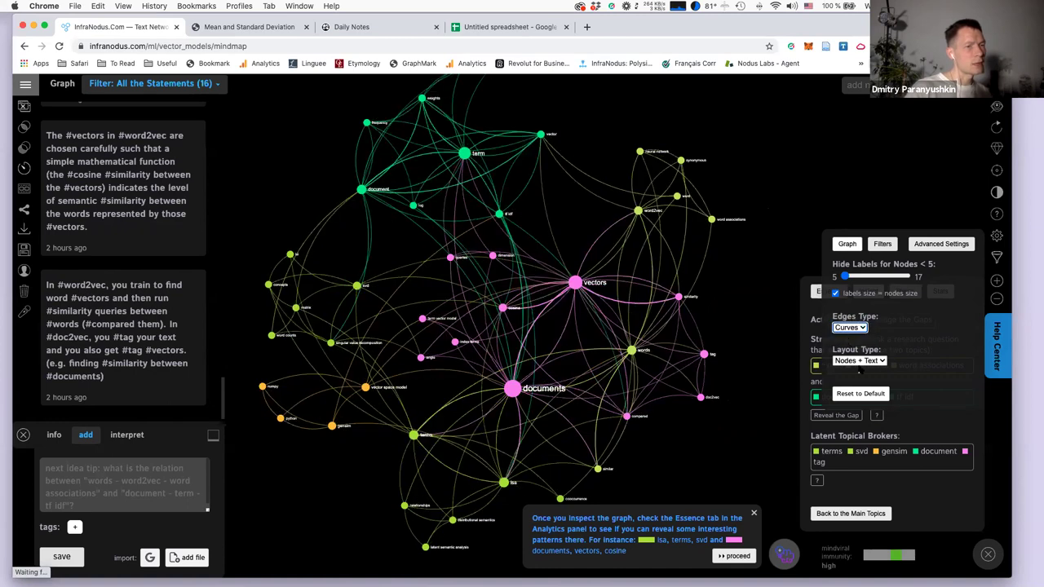
# Preview the Abstract layout type for the graph and restore Nodes + Text.
pyautogui.click(860, 363)
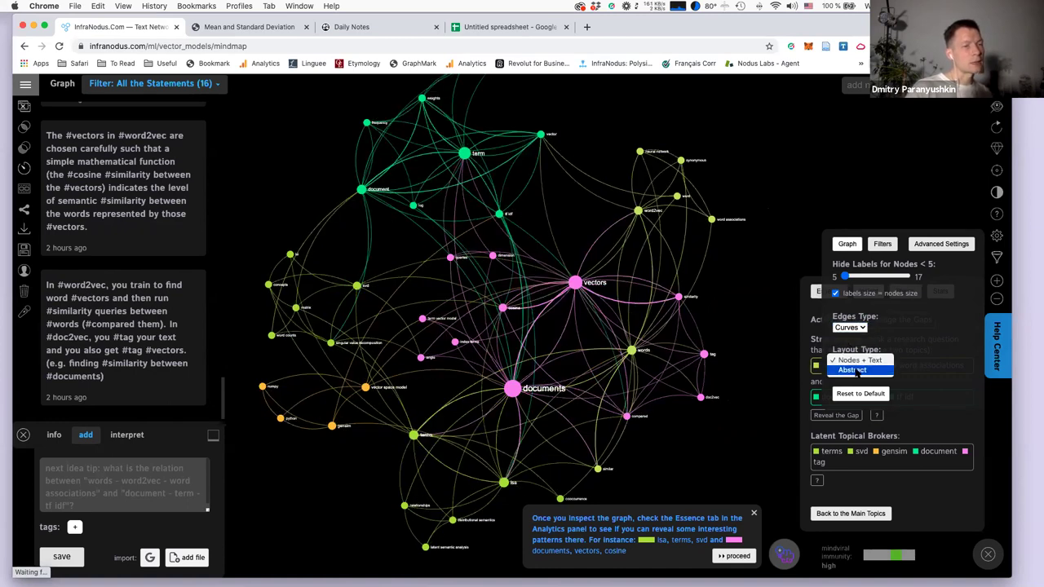
pyautogui.click(852, 371)
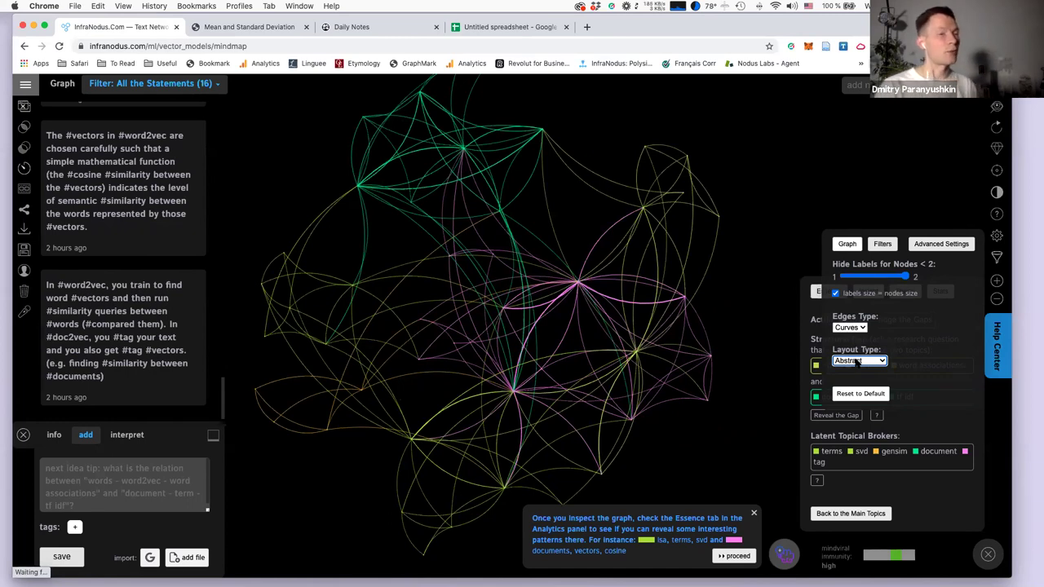
pyautogui.click(856, 362)
pyautogui.click(856, 350)
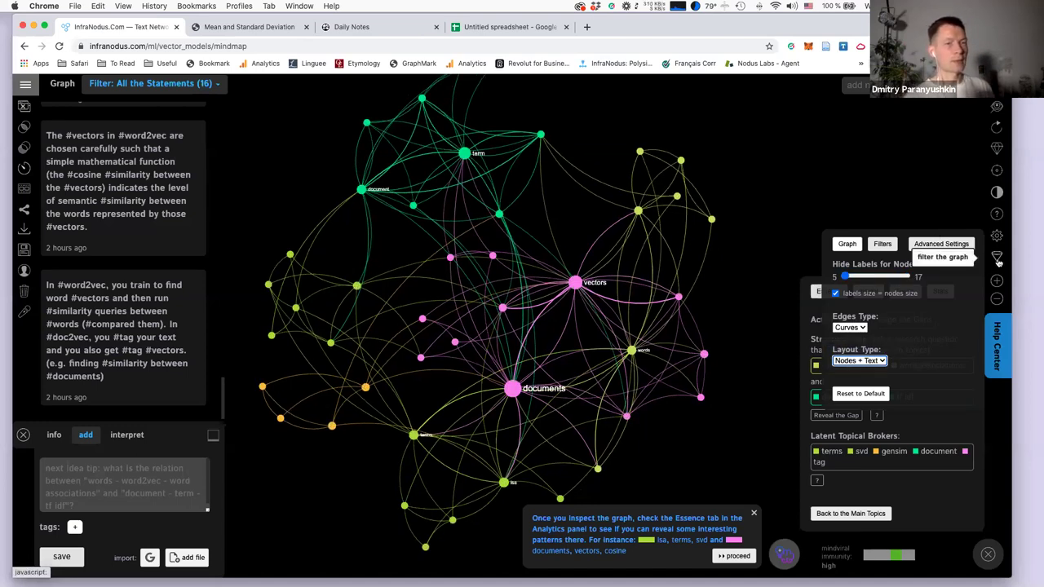
# Stop matching label sizes to node sizes and open the fractal_from_roam graph from the list of saved graphs.
pyautogui.click(856, 294)
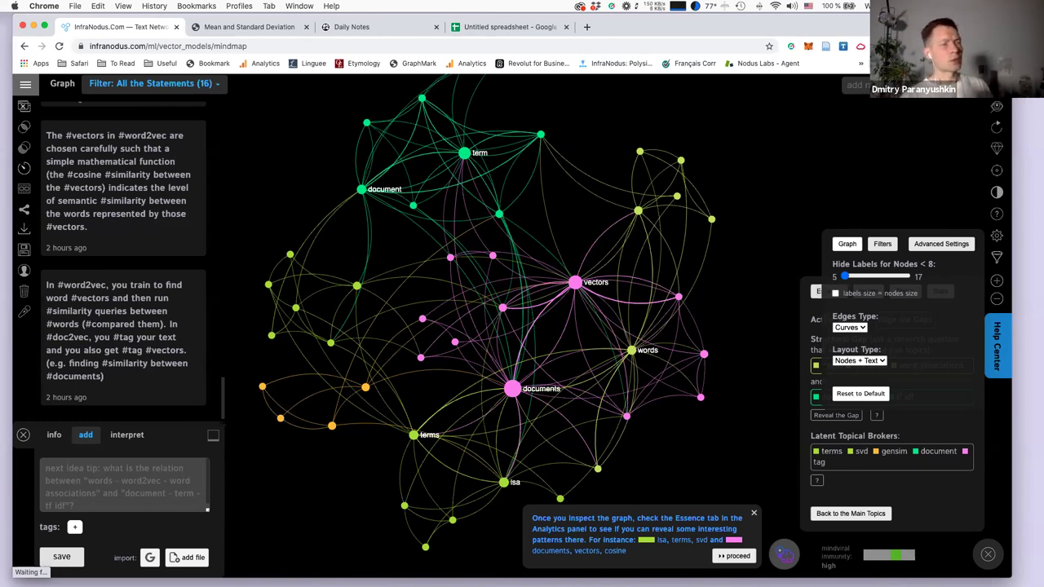
pyautogui.click(25, 83)
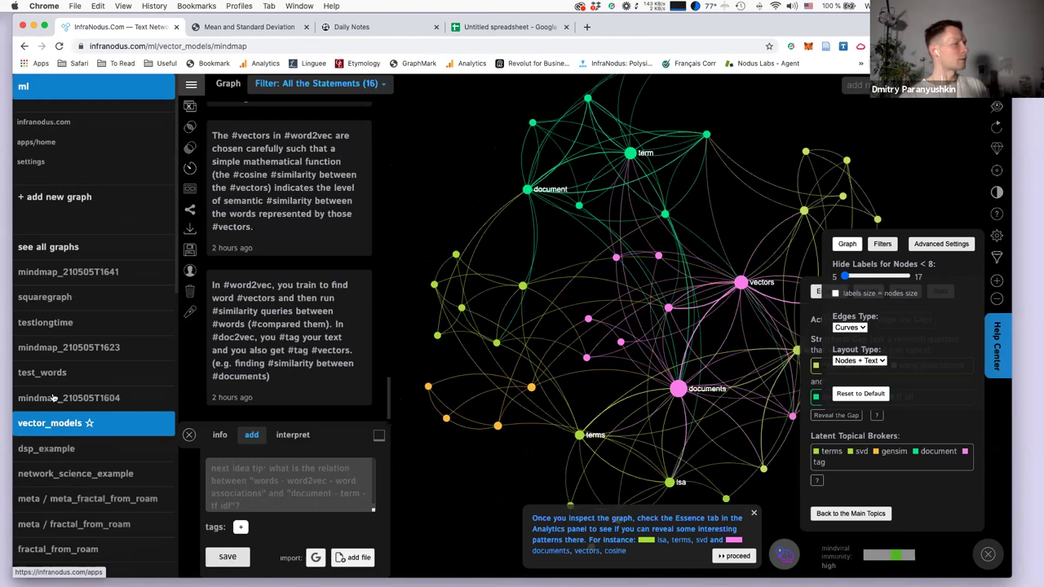
pyautogui.scroll(-2, 52, 397)
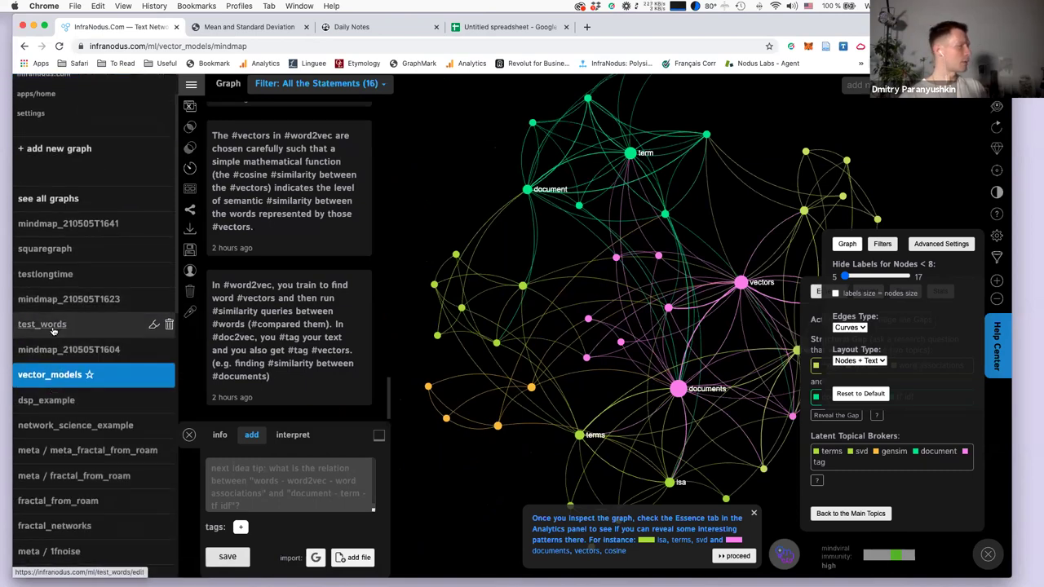
pyautogui.scroll(-3, 53, 326)
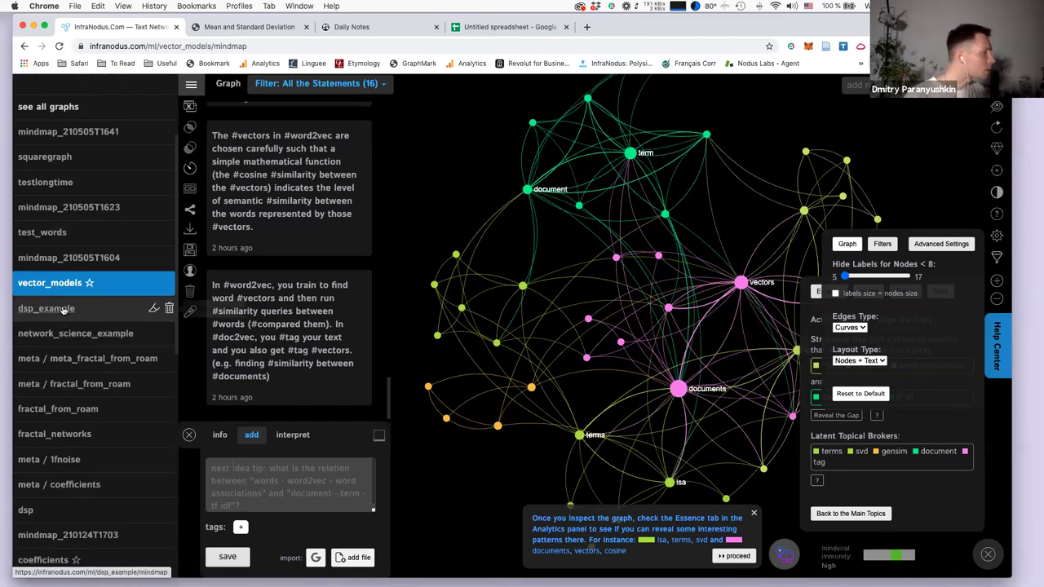
pyautogui.scroll(-1, 74, 303)
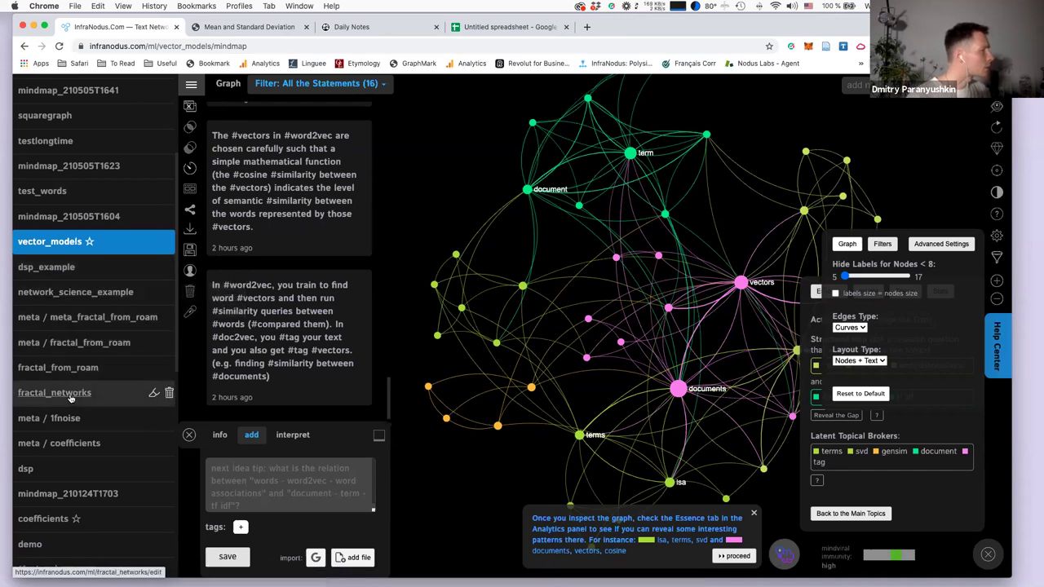
pyautogui.scroll(-1, 70, 399)
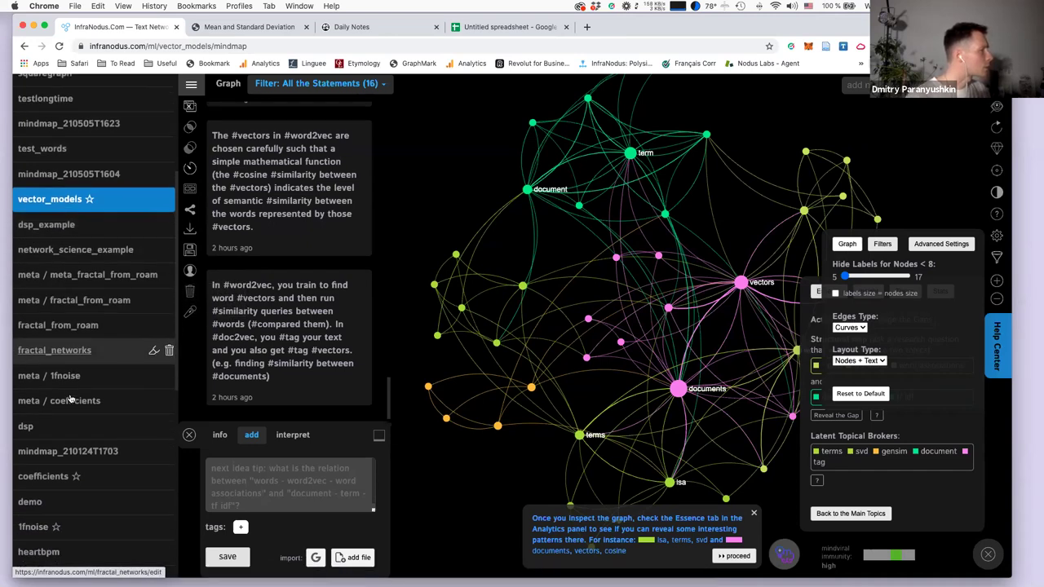
pyautogui.click(74, 325)
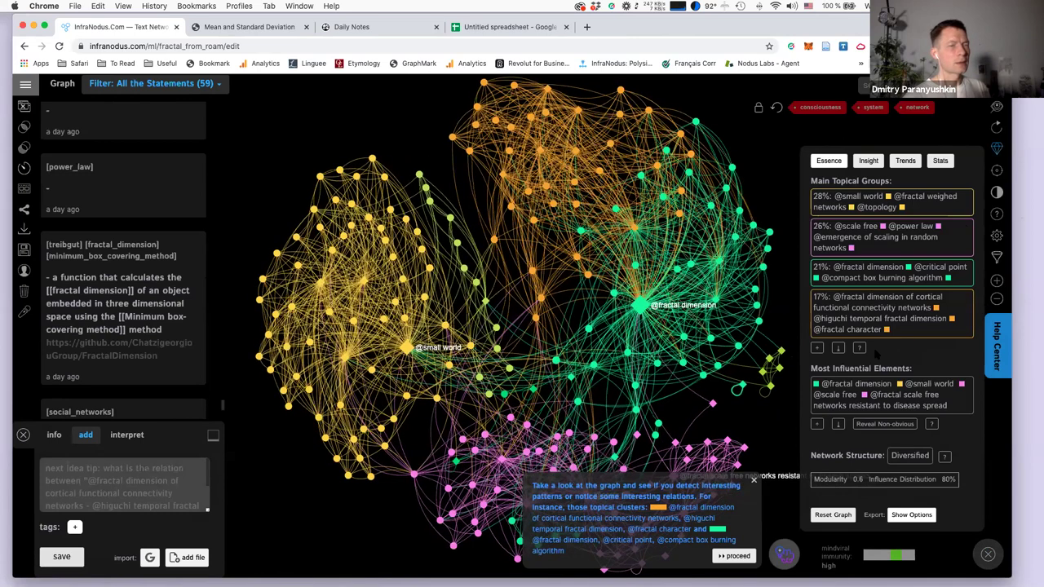
pyautogui.press('f')
pyautogui.click(875, 370)
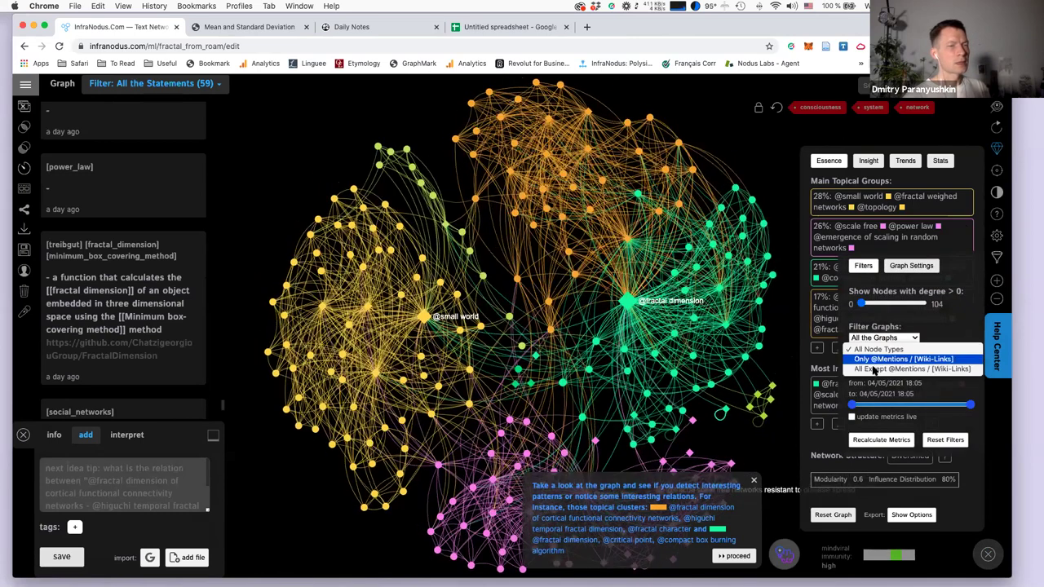
pyautogui.click(881, 371)
pyautogui.click(881, 372)
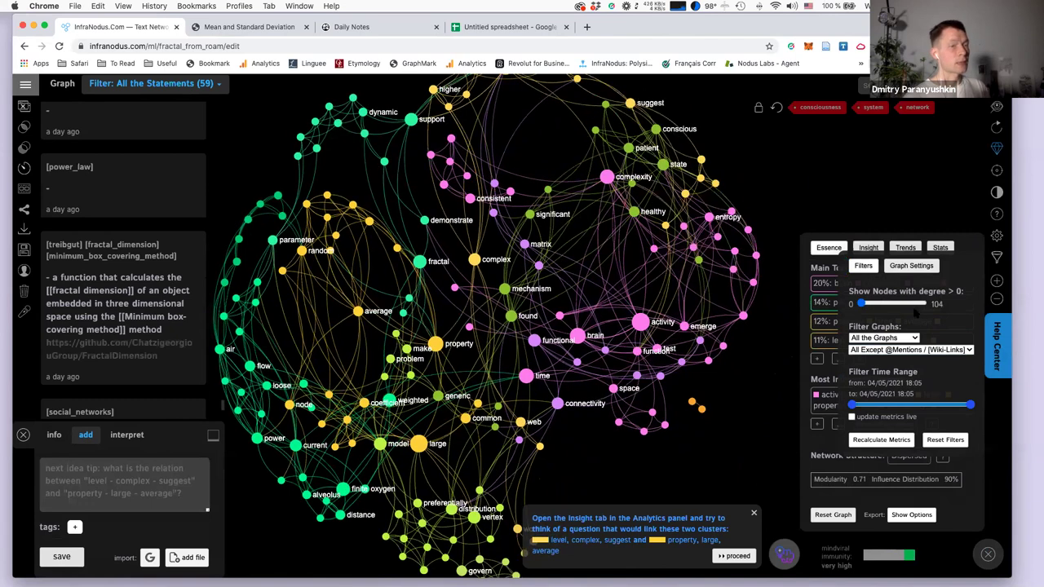
# Filter the graph to show only nodes with a degree above 13.
pyautogui.click(996, 237)
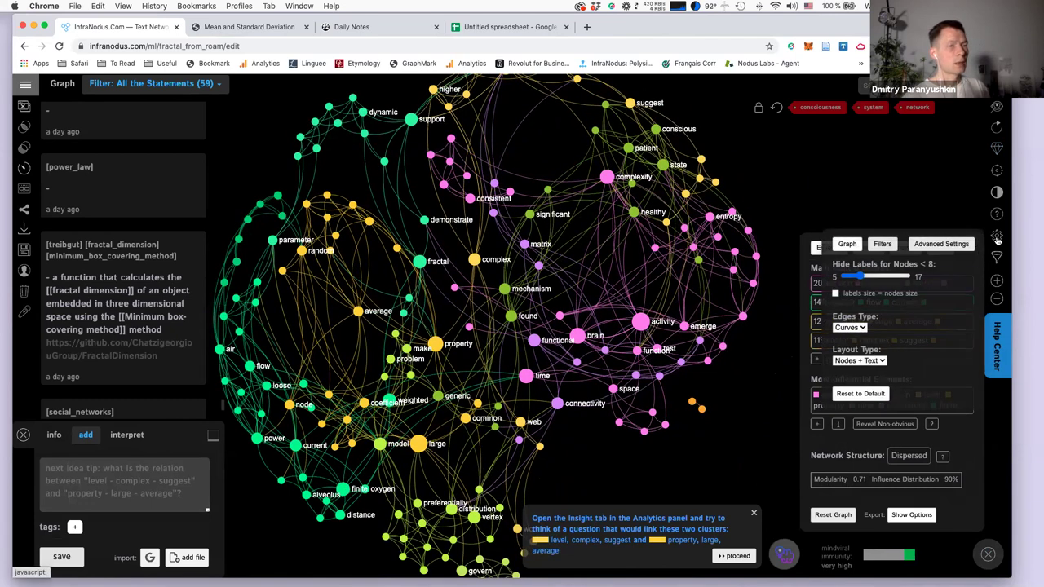
pyautogui.click(997, 258)
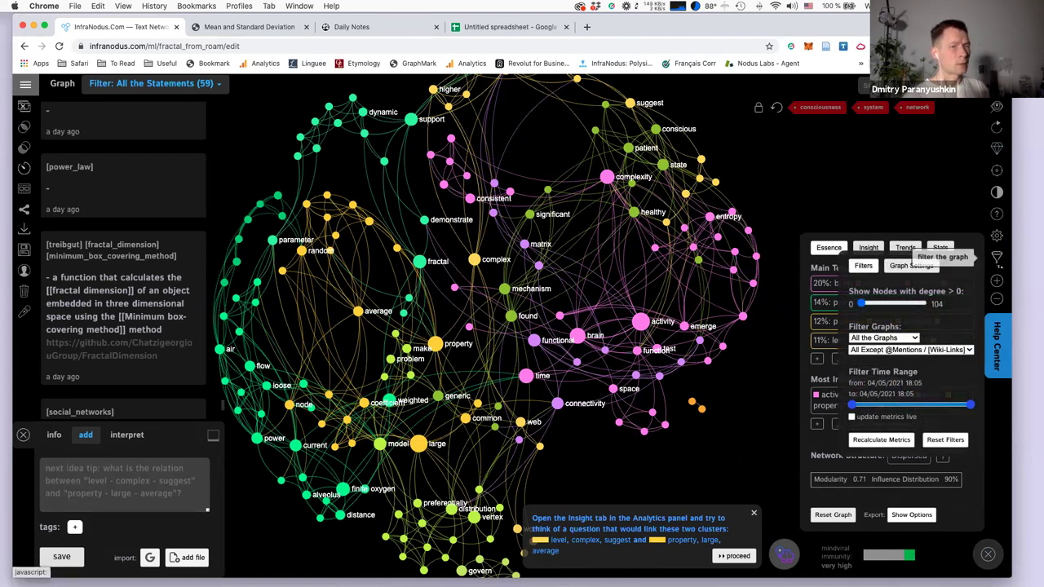
pyautogui.click(996, 257)
pyautogui.click(996, 256)
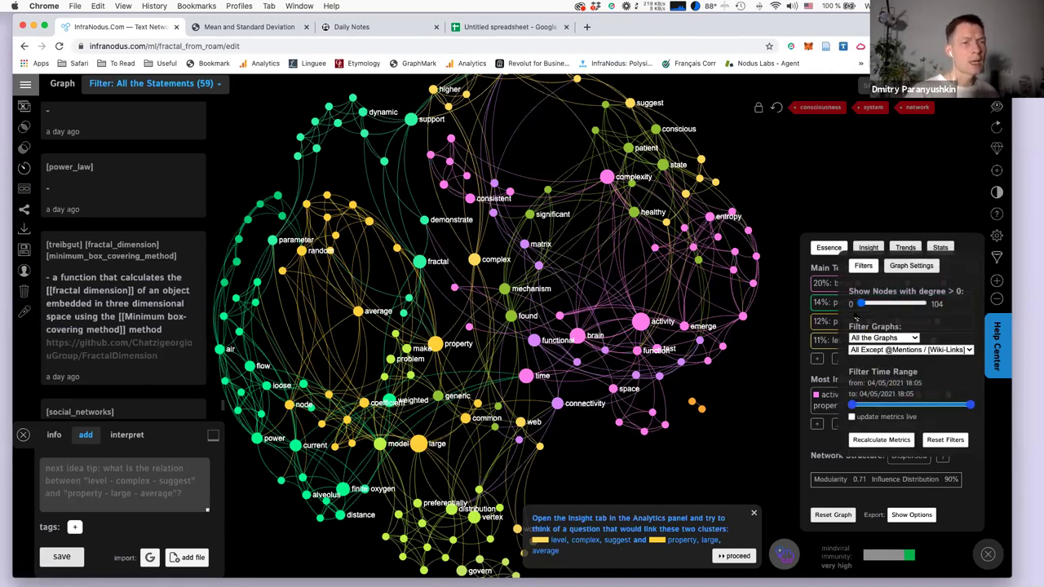
pyautogui.moveTo(861, 303); pyautogui.dragTo(870, 303)
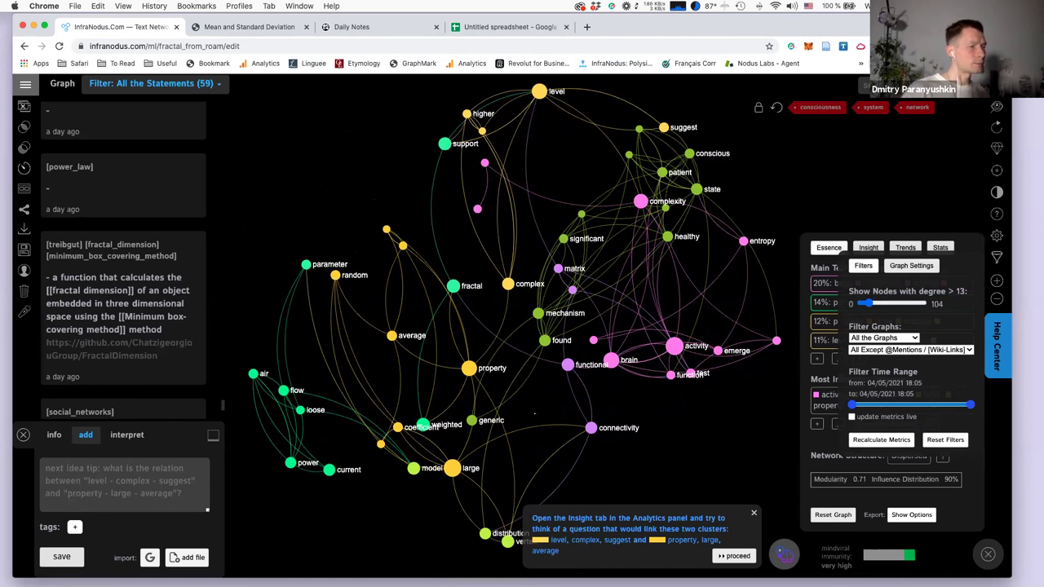
# Select the "brain" and "activity" nodes and remove them from the graph.
pyautogui.moveTo(427, 405); pyautogui.dragTo(426, 394)
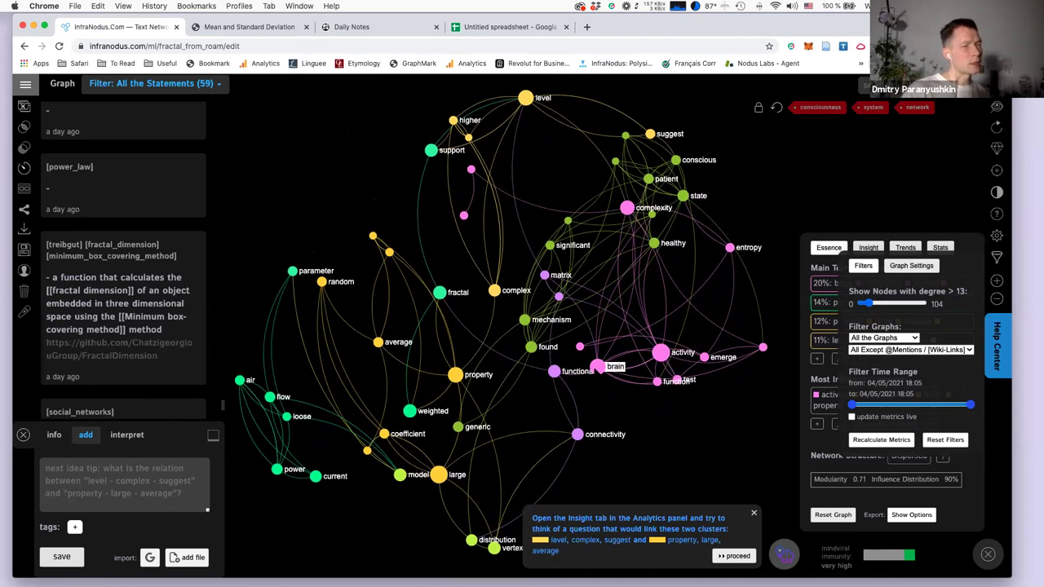
pyautogui.click(601, 354)
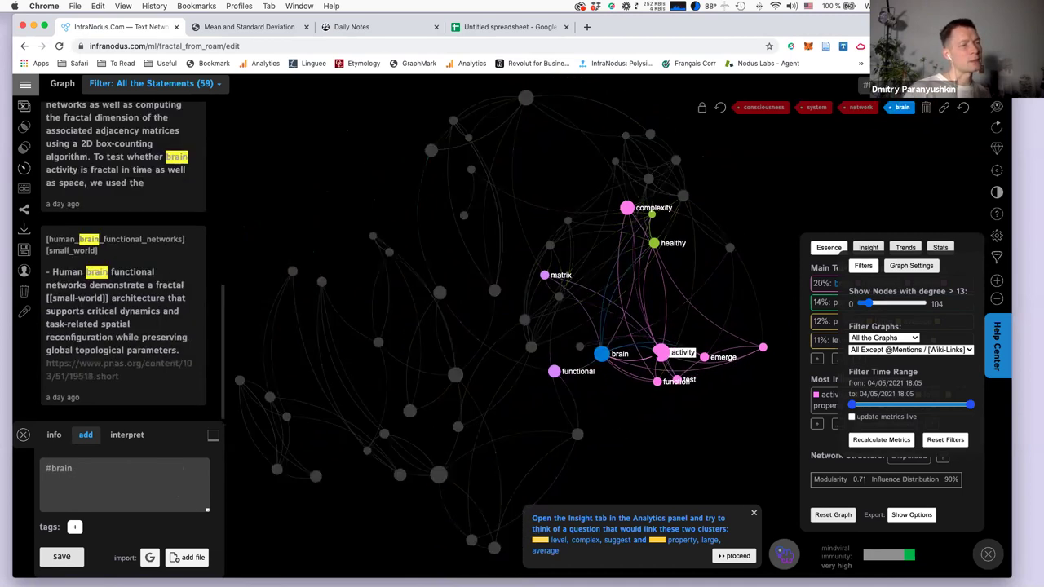
pyautogui.click(660, 352)
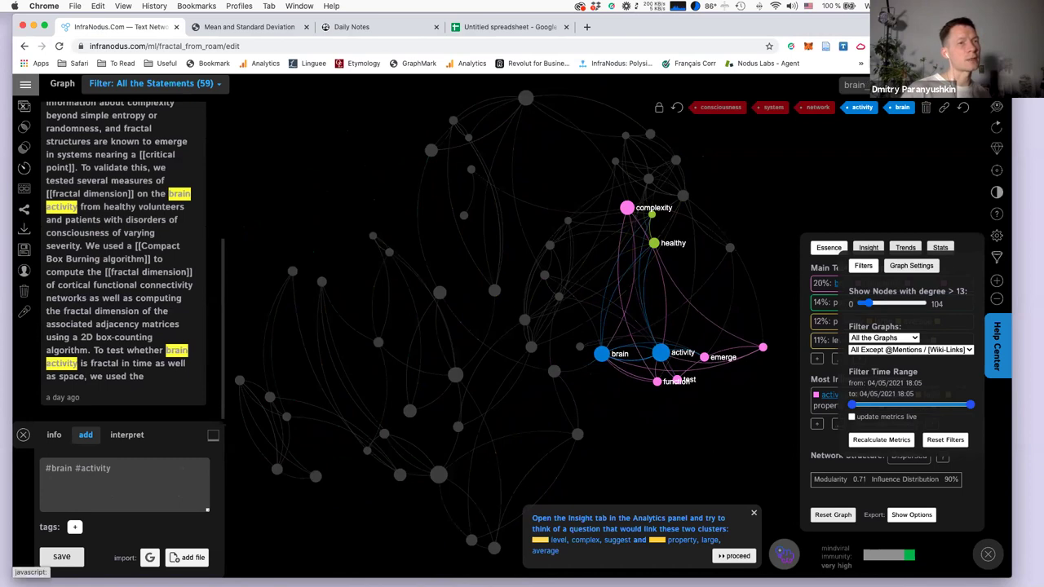
pyautogui.click(963, 106)
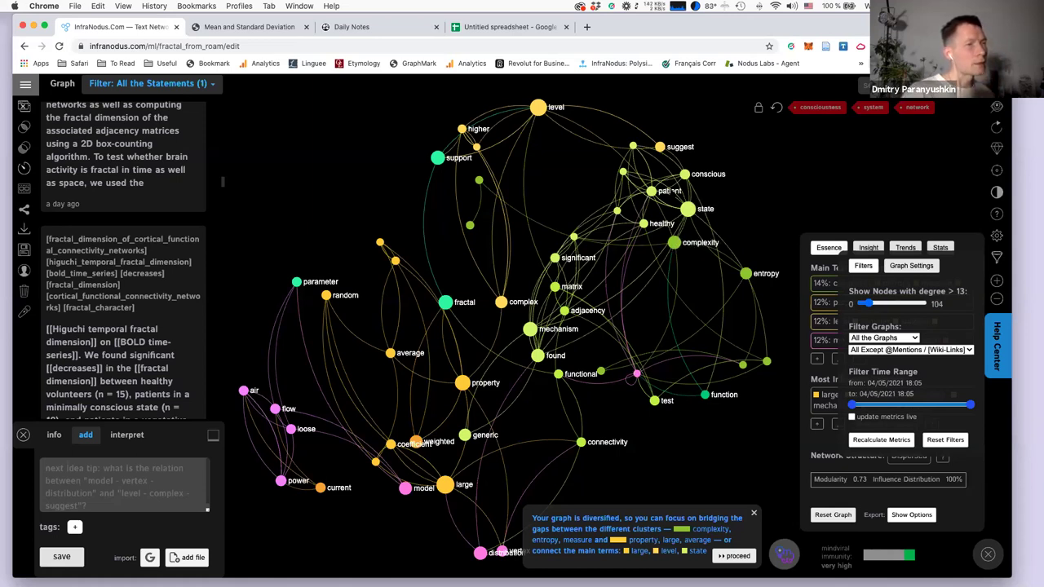
# Select the "patient", "conscious" and "state" nodes and remove them from the graph.
pyautogui.click(652, 191)
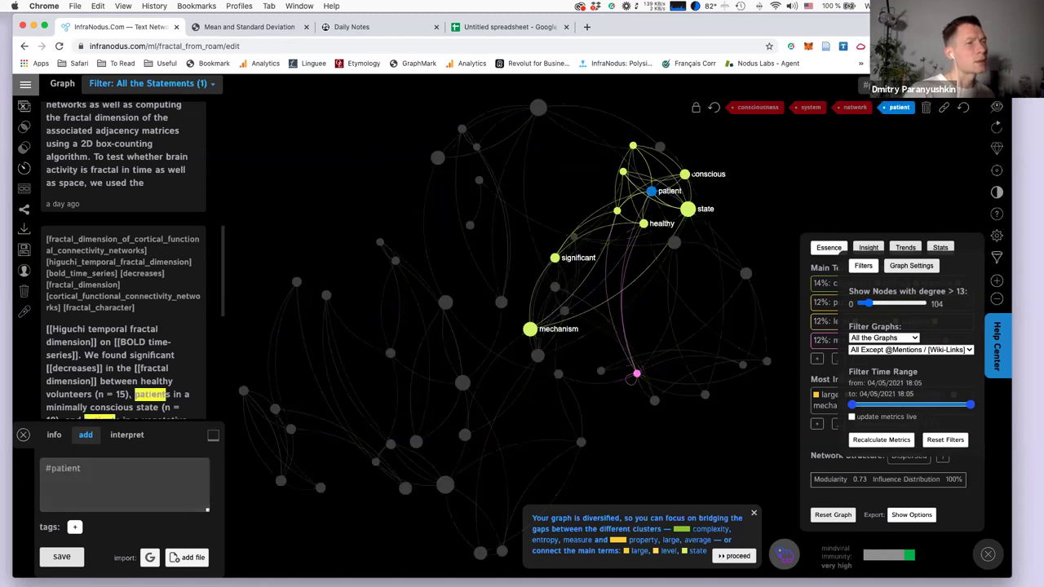
pyautogui.click(685, 174)
pyautogui.click(688, 209)
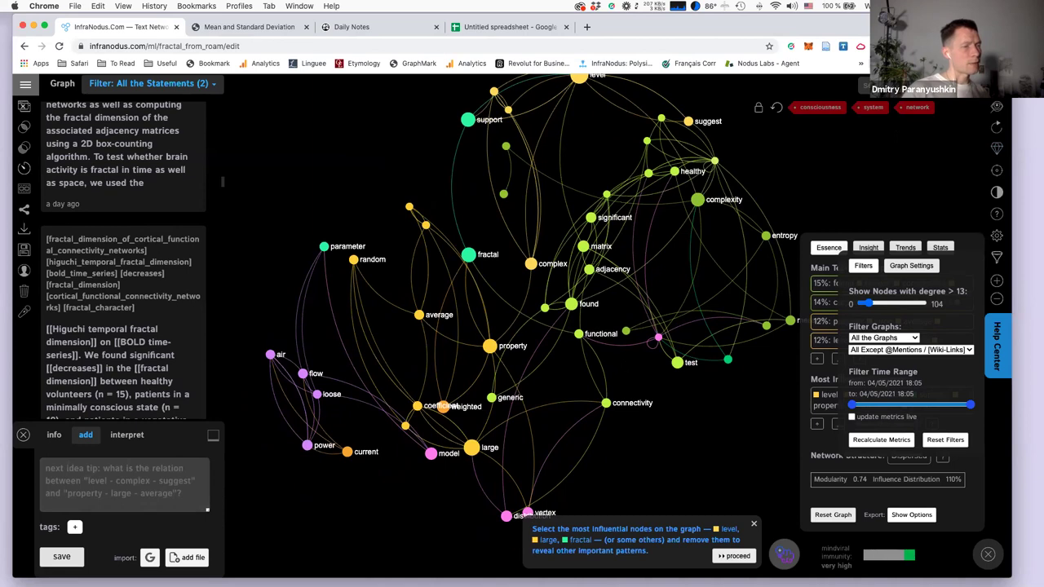
# Raise the node degree filter to above 15 and review the available graph download formats.
pyautogui.moveTo(868, 303); pyautogui.dragTo(871, 303)
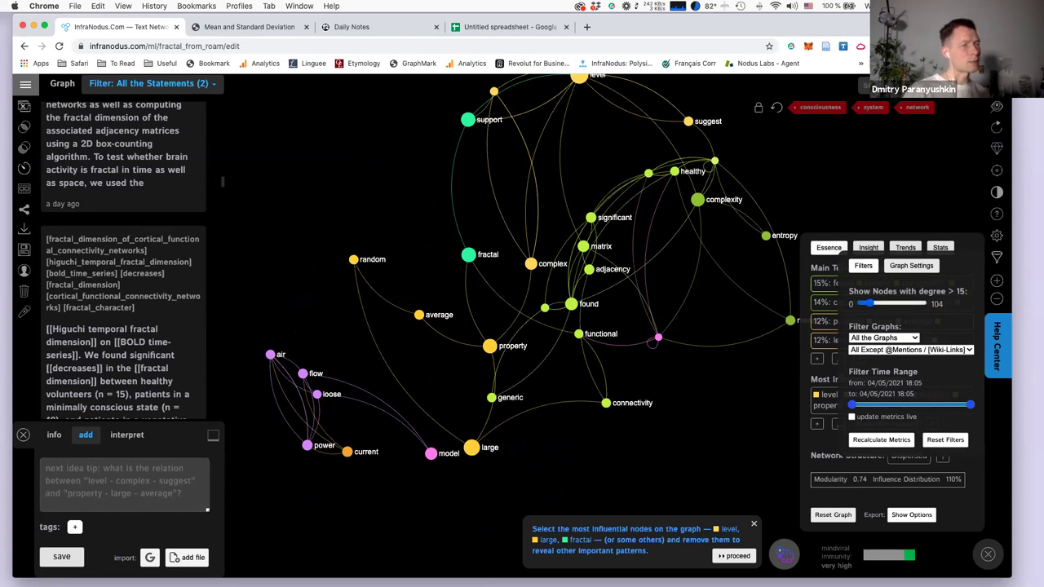
pyautogui.click(24, 233)
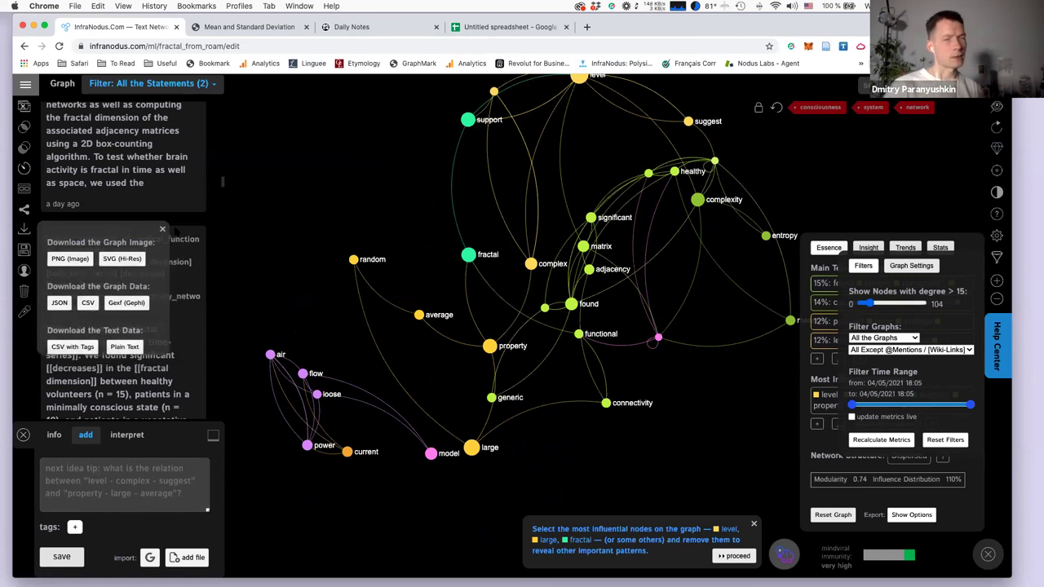
pyautogui.click(163, 229)
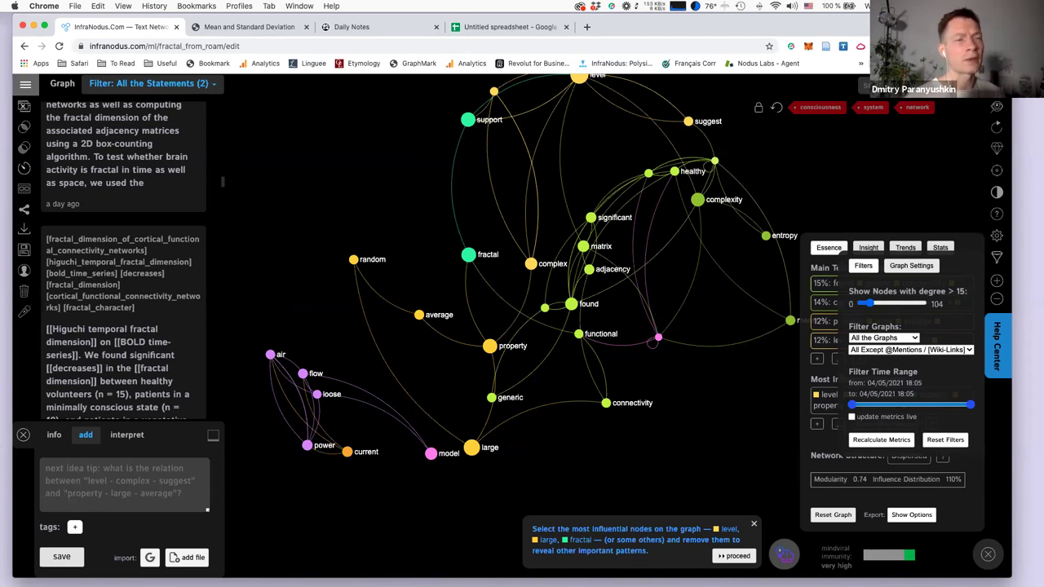
# Preview the filtered graph with the Lines edge type and restore Curves.
pyautogui.click(995, 257)
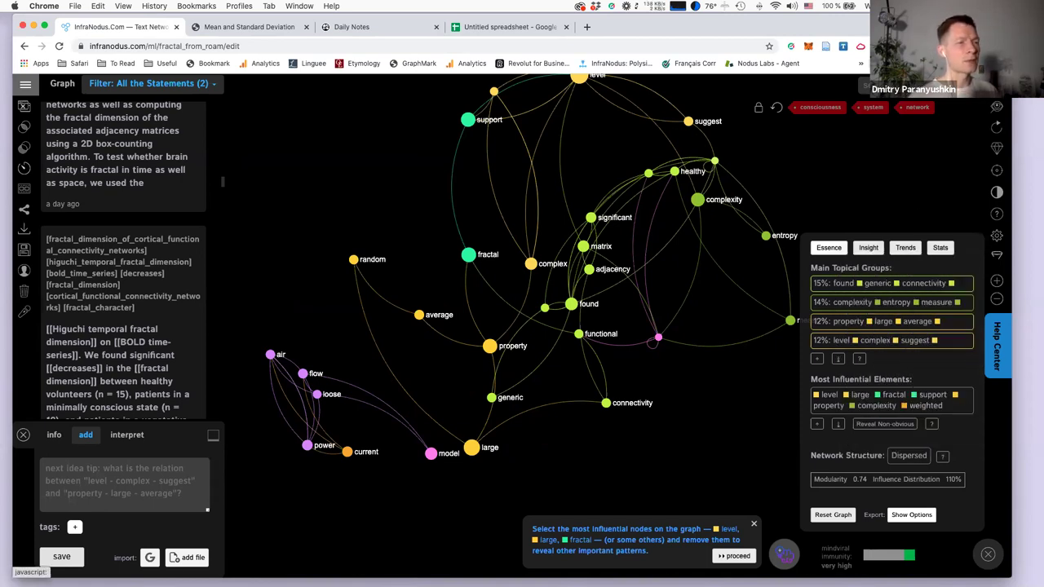
pyautogui.click(996, 238)
pyautogui.click(850, 327)
pyautogui.click(849, 318)
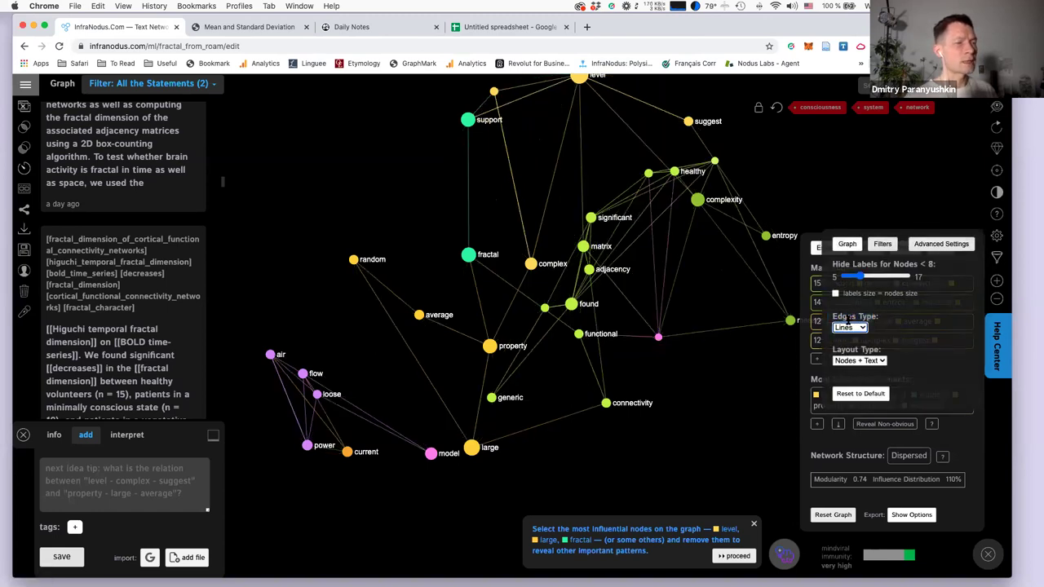
pyautogui.click(853, 327)
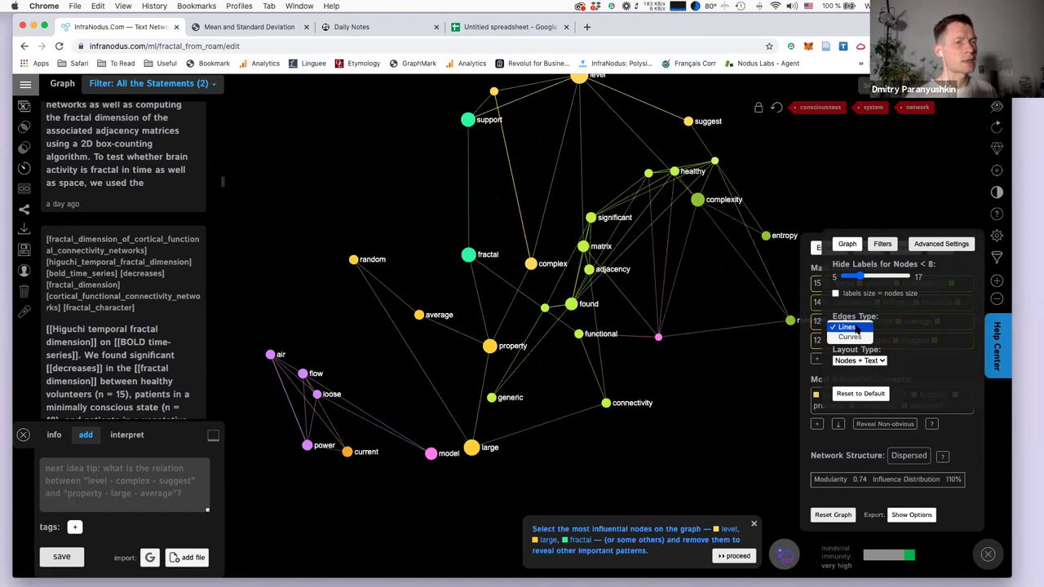
pyautogui.click(850, 337)
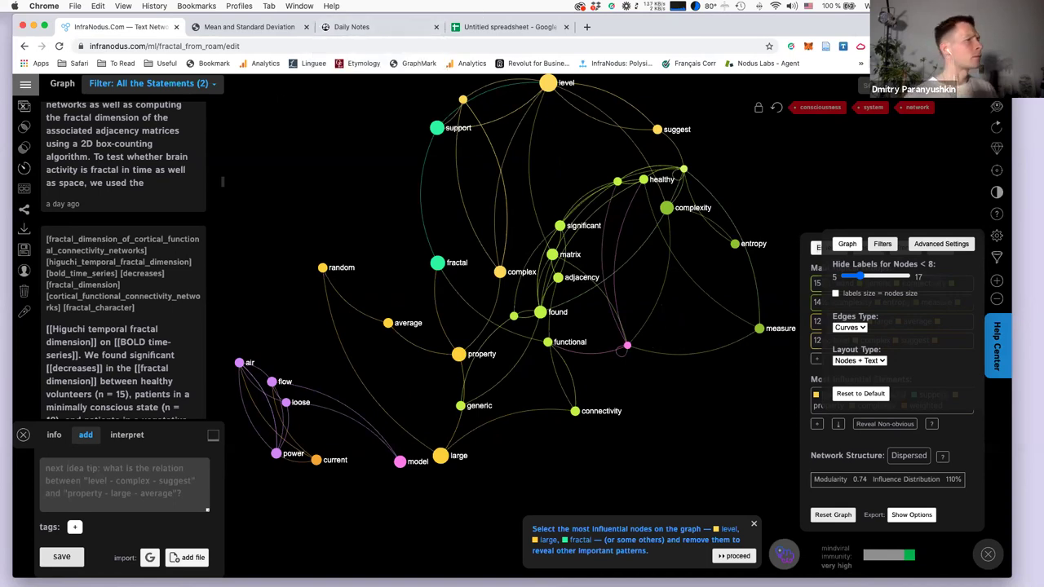
# In the account settings, have words inside square brackets recorded as tags / categories and not added as graph nodes, and save.
pyautogui.click(25, 84)
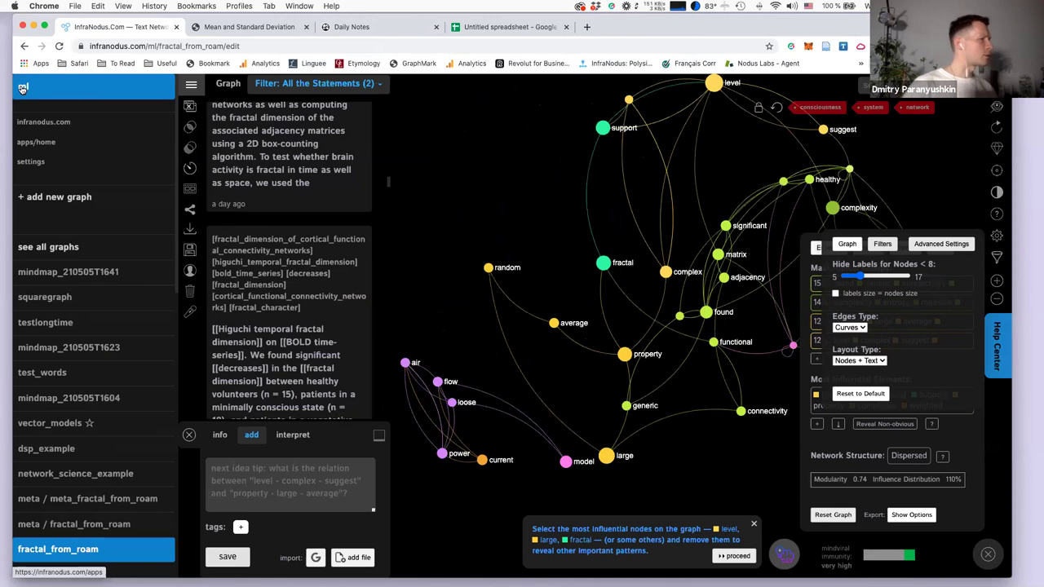
pyautogui.click(37, 161)
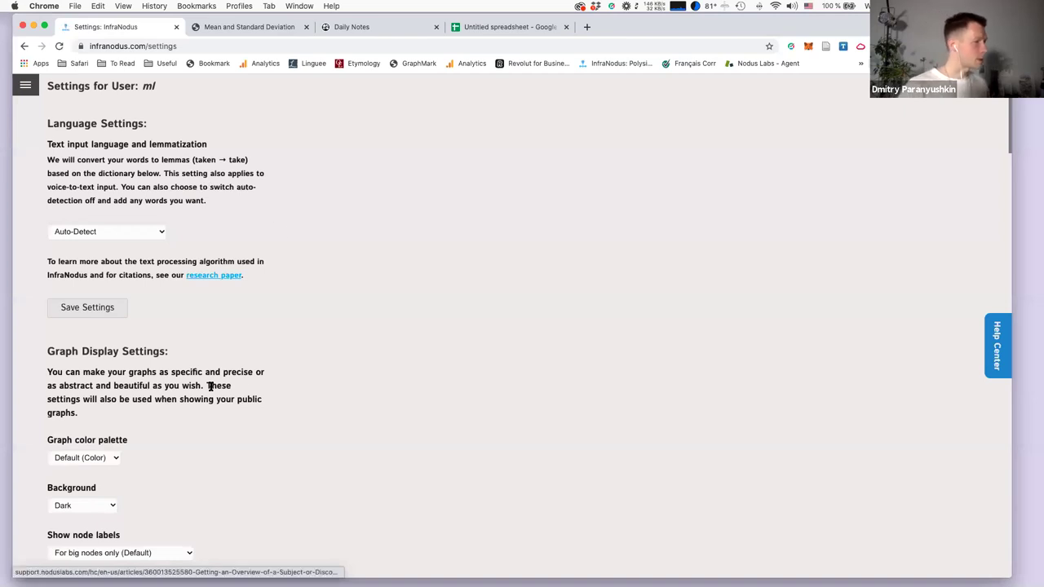
pyautogui.scroll(-10, 181, 364)
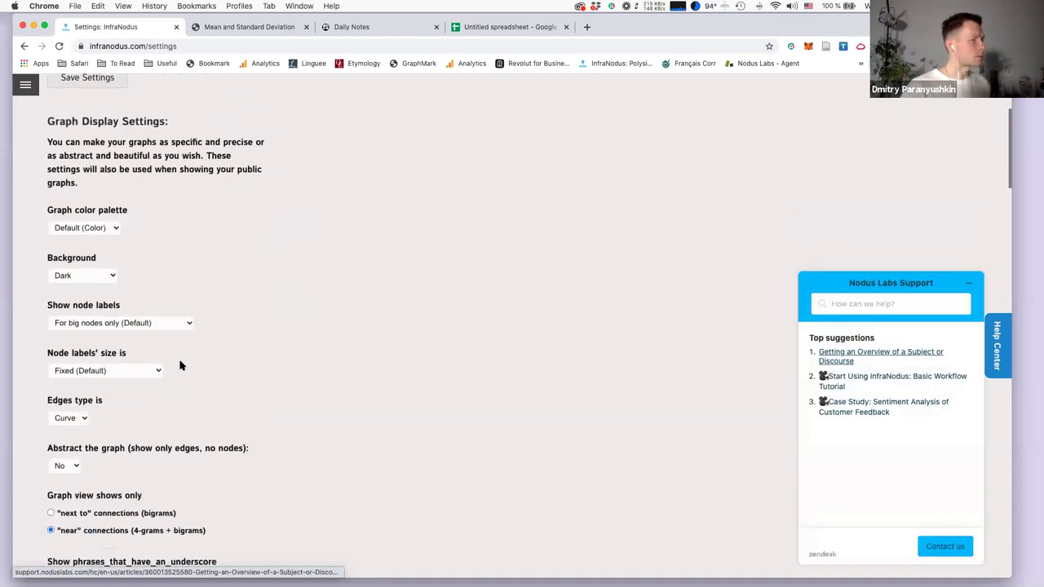
pyautogui.scroll(-10, 181, 365)
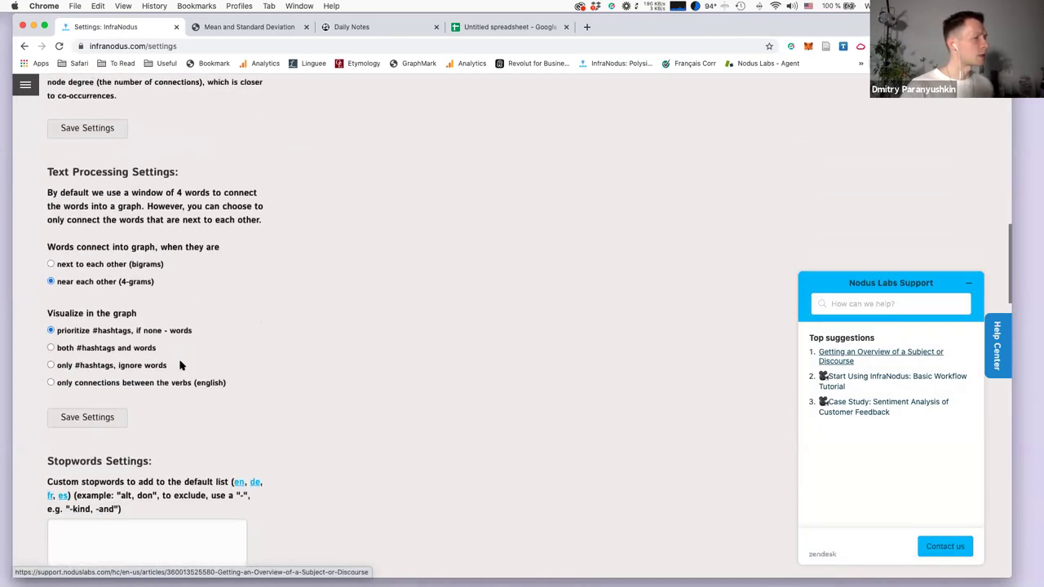
pyautogui.scroll(-10, 181, 364)
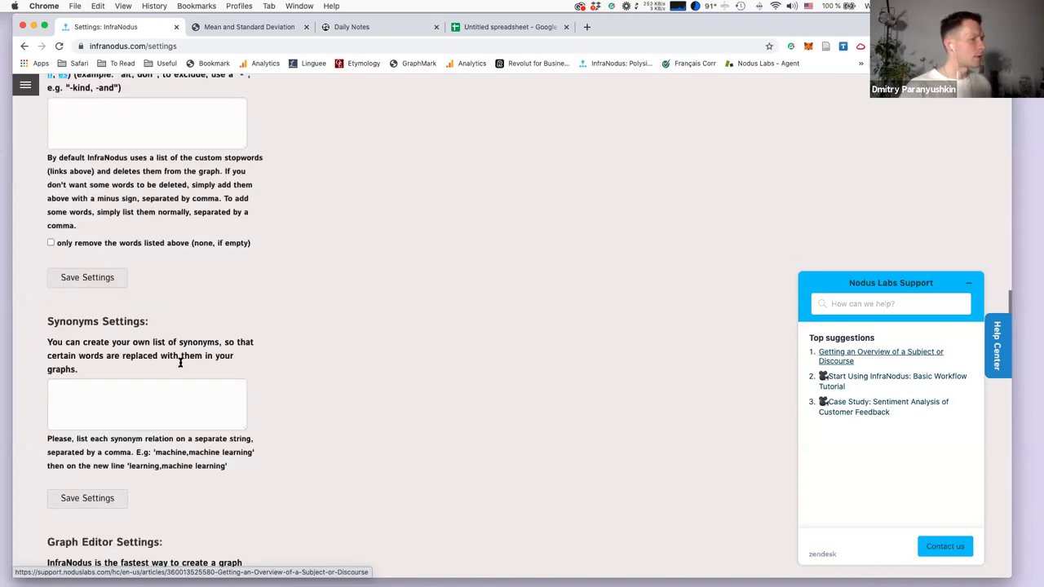
pyautogui.scroll(-5, 181, 364)
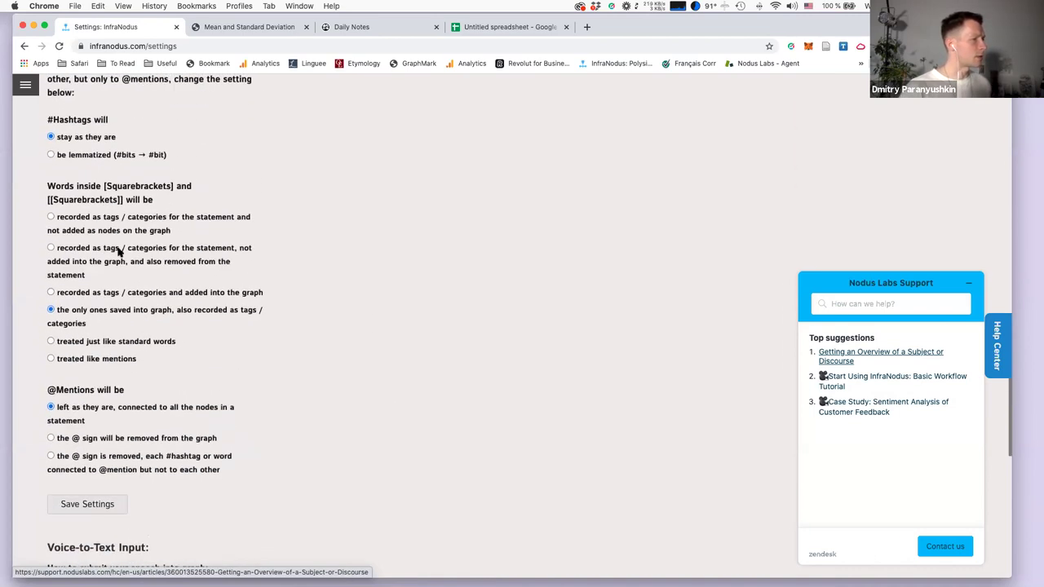
pyautogui.click(50, 217)
pyautogui.scroll(-1, 155, 294)
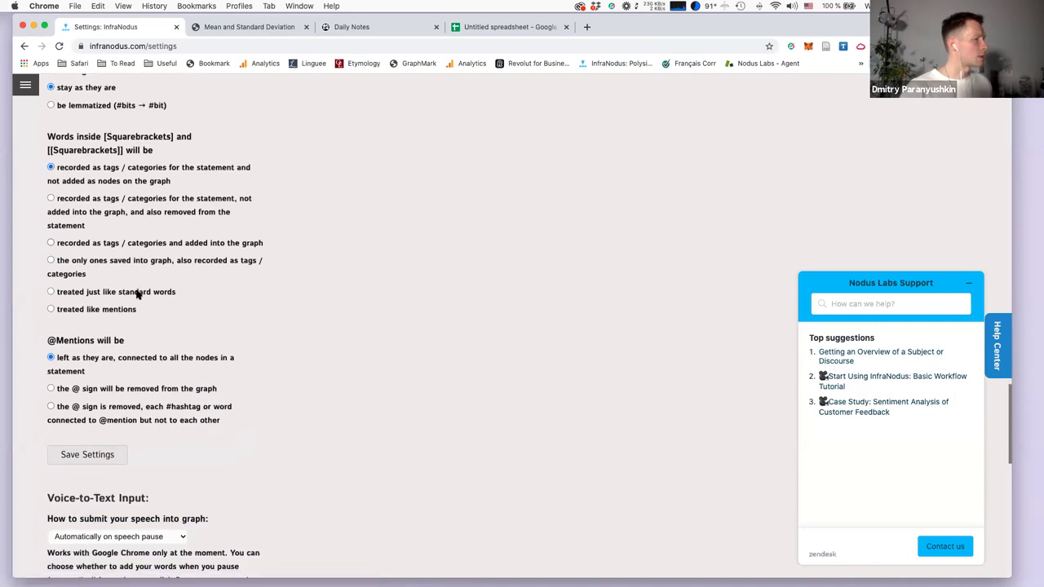
pyautogui.click(101, 462)
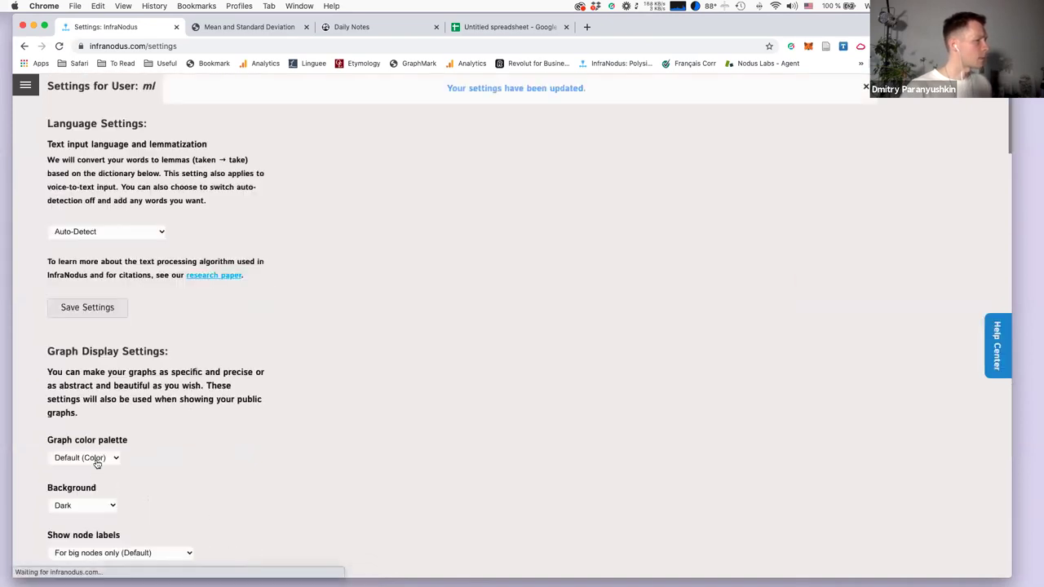
# Go to the apps/home page with the analysis and import options.
pyautogui.click(26, 88)
pyautogui.click(31, 141)
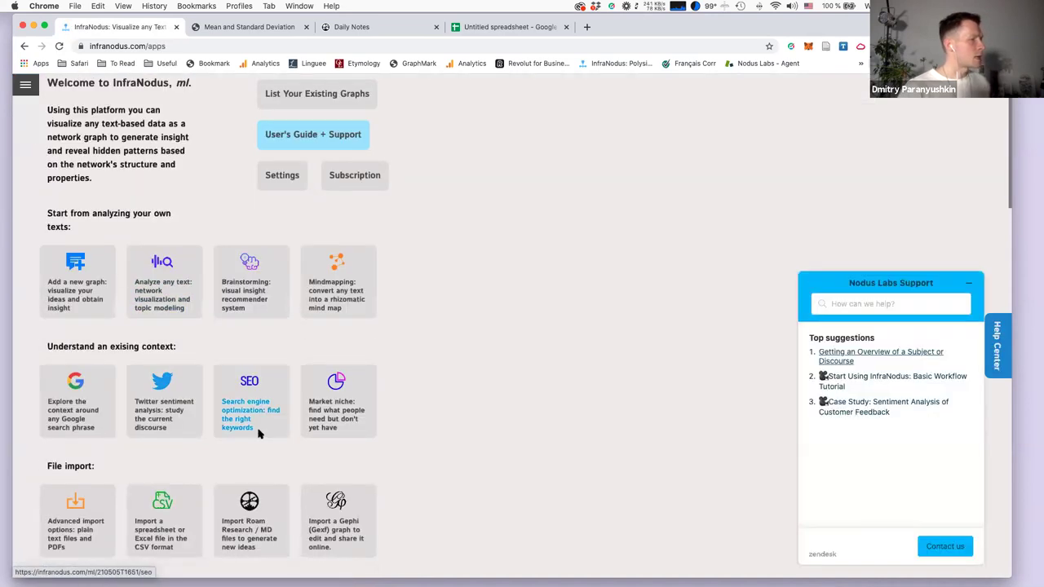
# Switch to Roam Research and look through the list of all pages in the FractalResearch database.
pyautogui.click(359, 29)
pyautogui.click(49, 137)
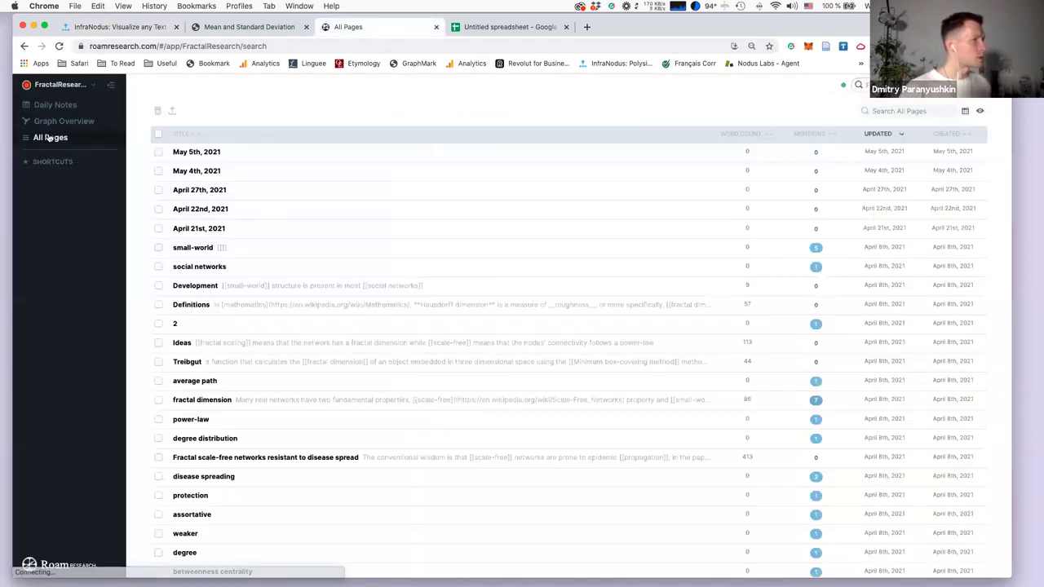
pyautogui.scroll(-5, 259, 370)
pyautogui.scroll(-10, 259, 372)
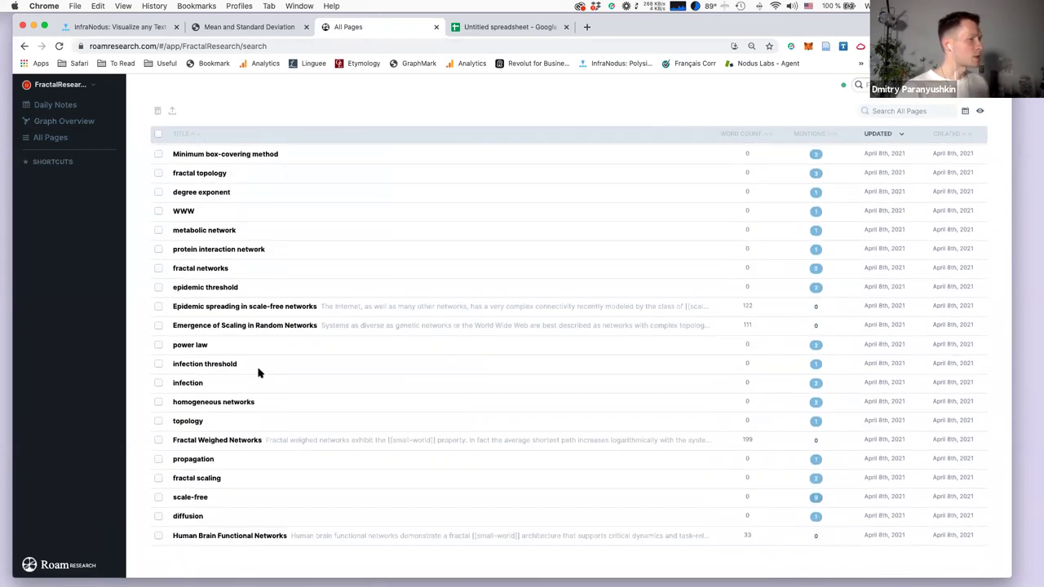
pyautogui.scroll(15, 259, 373)
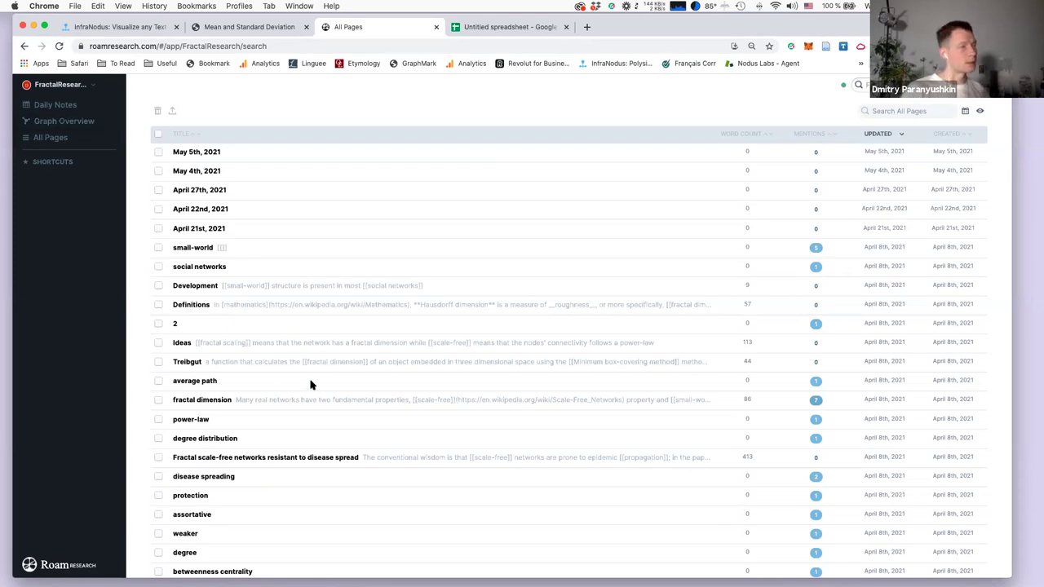
# Open Roam's graph overview, switch it to the Cose layout and inspect the connections between the pages.
pyautogui.click(71, 121)
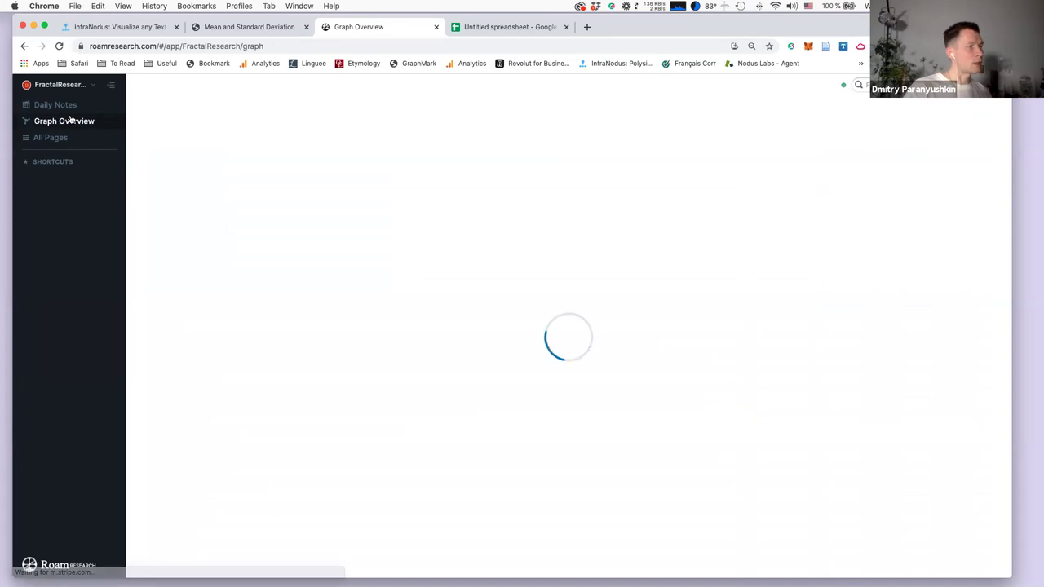
pyautogui.rightClick(473, 264)
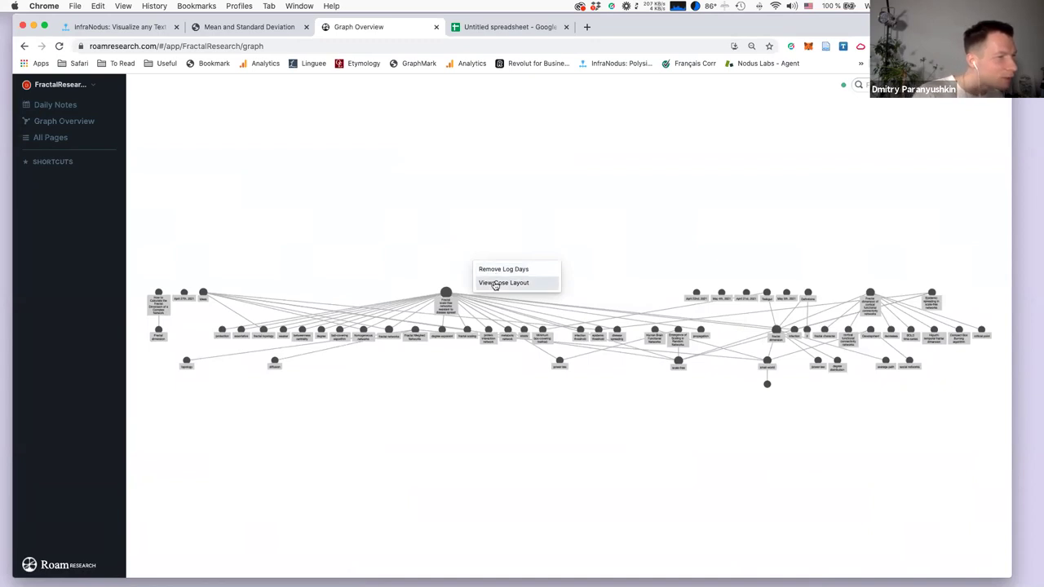
pyautogui.click(489, 282)
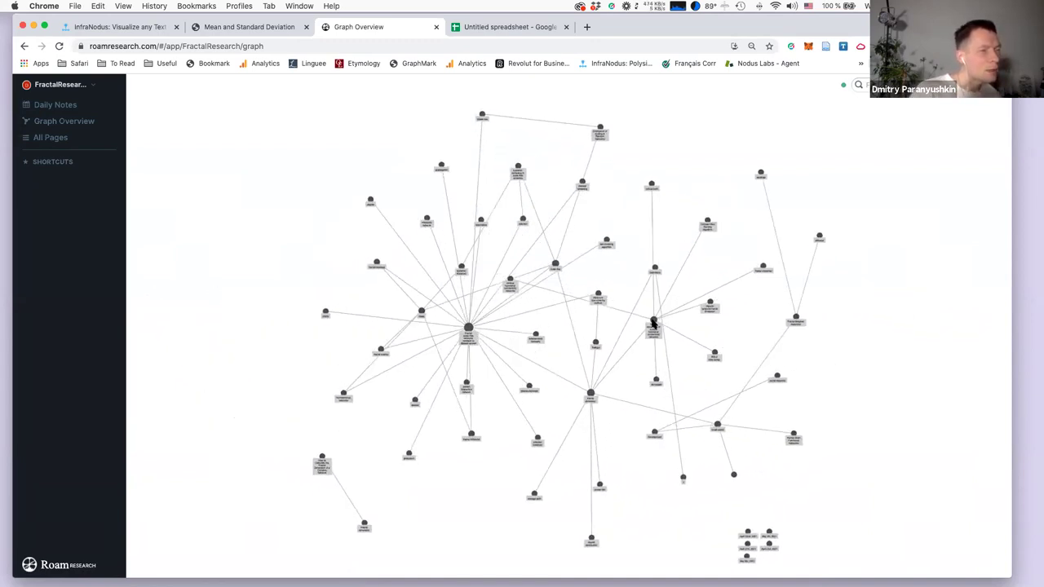
pyautogui.scroll(10, 653, 322)
pyautogui.scroll(-15, 650, 336)
pyautogui.scroll(10, 650, 352)
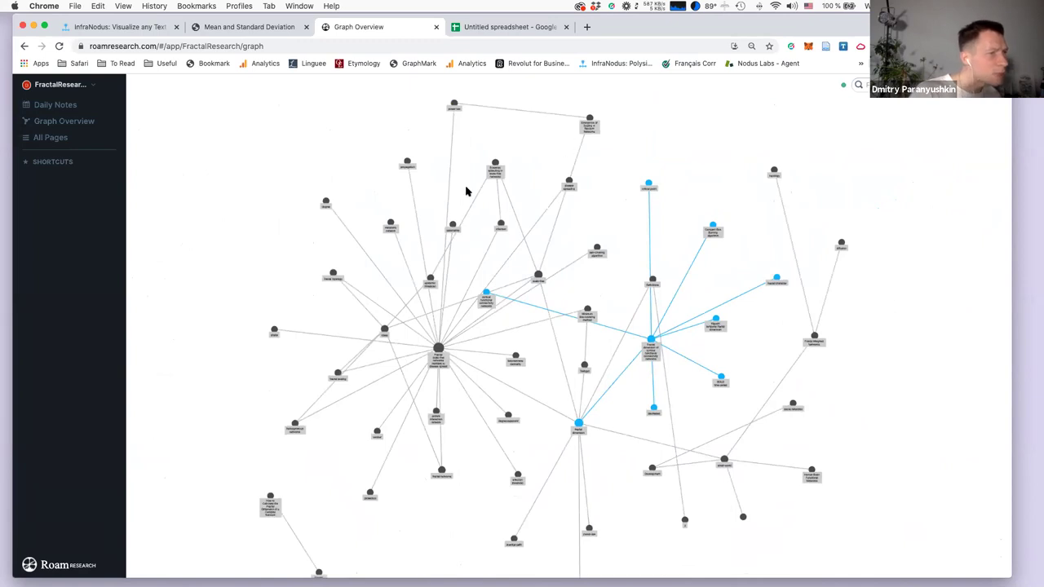
pyautogui.scroll(8, 465, 191)
pyautogui.scroll(-10, 452, 275)
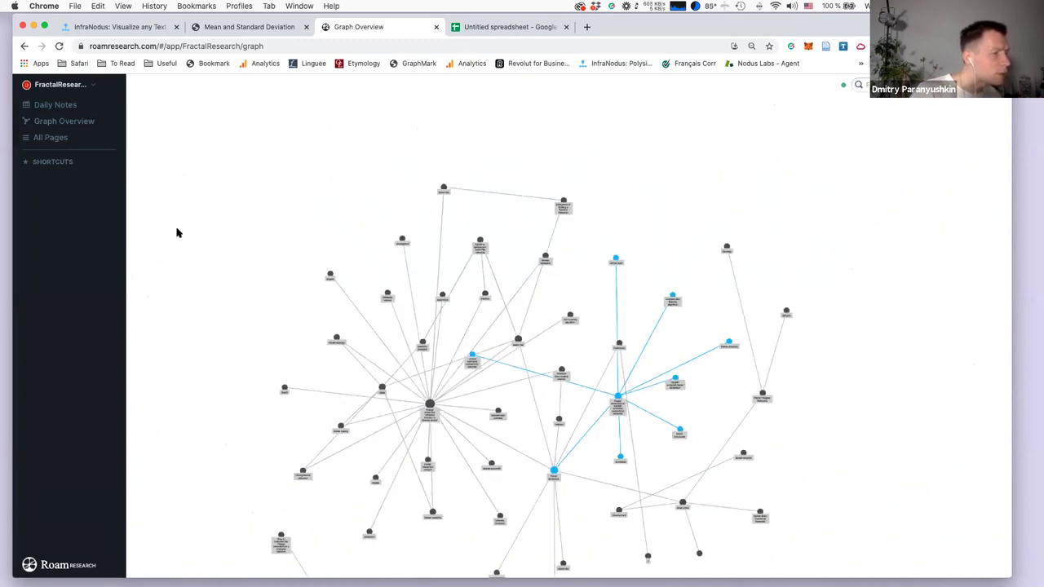
# Return to the list of all pages and sort it by title.
pyautogui.click(46, 140)
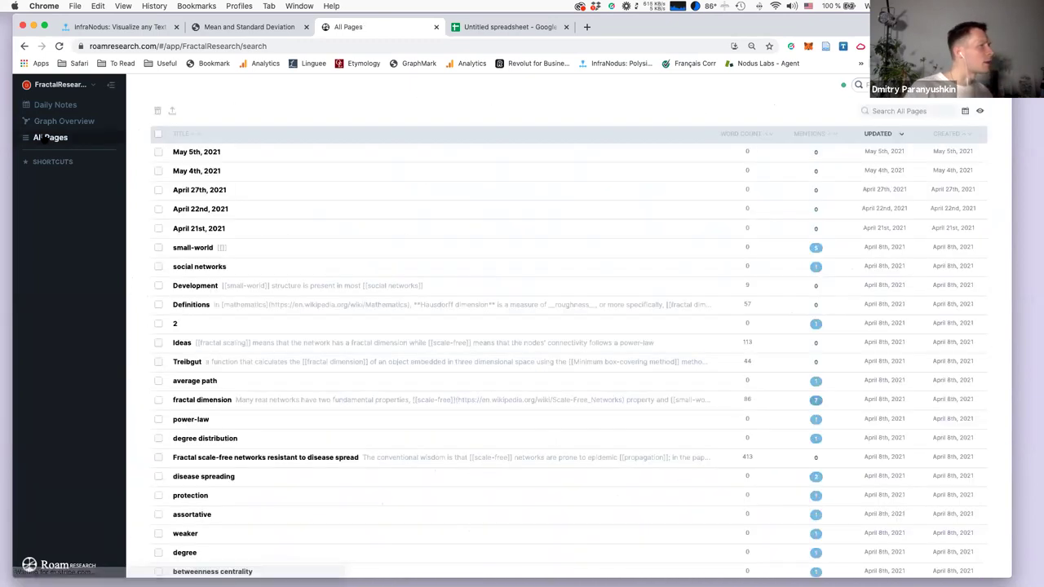
pyautogui.scroll(-2, 436, 405)
pyautogui.scroll(-5, 436, 404)
pyautogui.scroll(6, 437, 402)
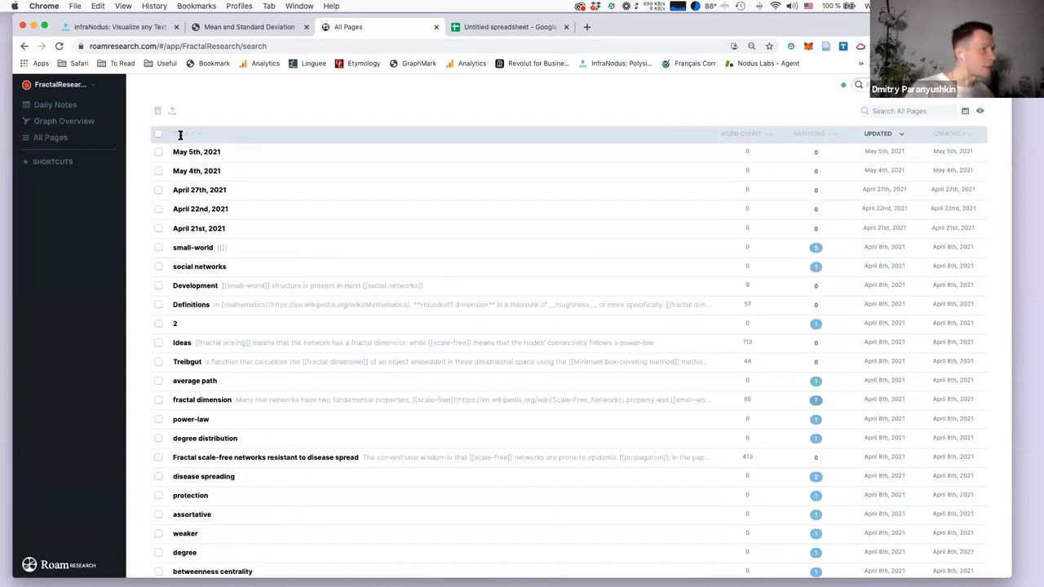
pyautogui.click(192, 136)
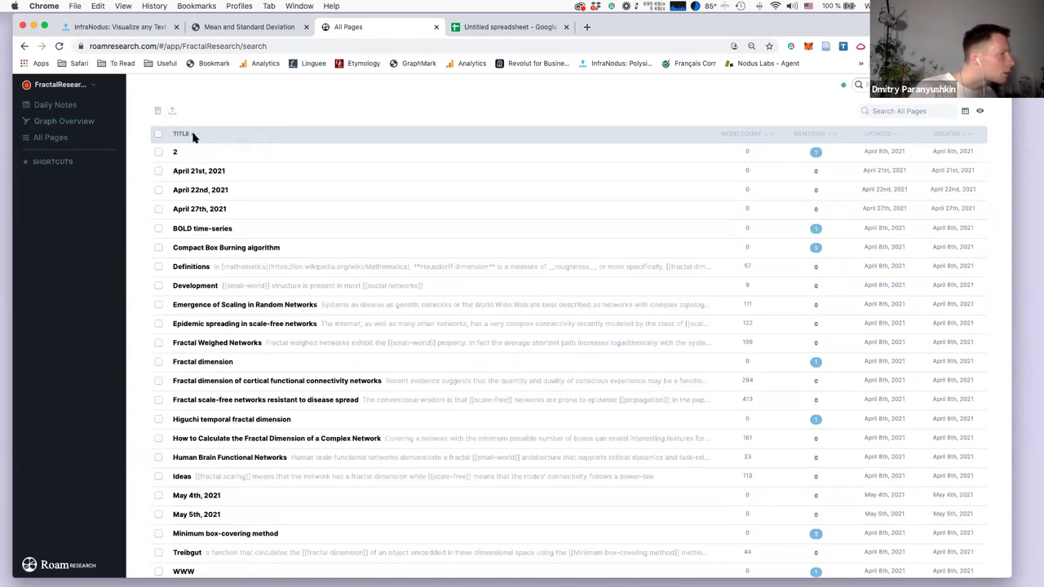
pyautogui.scroll(-3, 261, 359)
pyautogui.scroll(3, 255, 334)
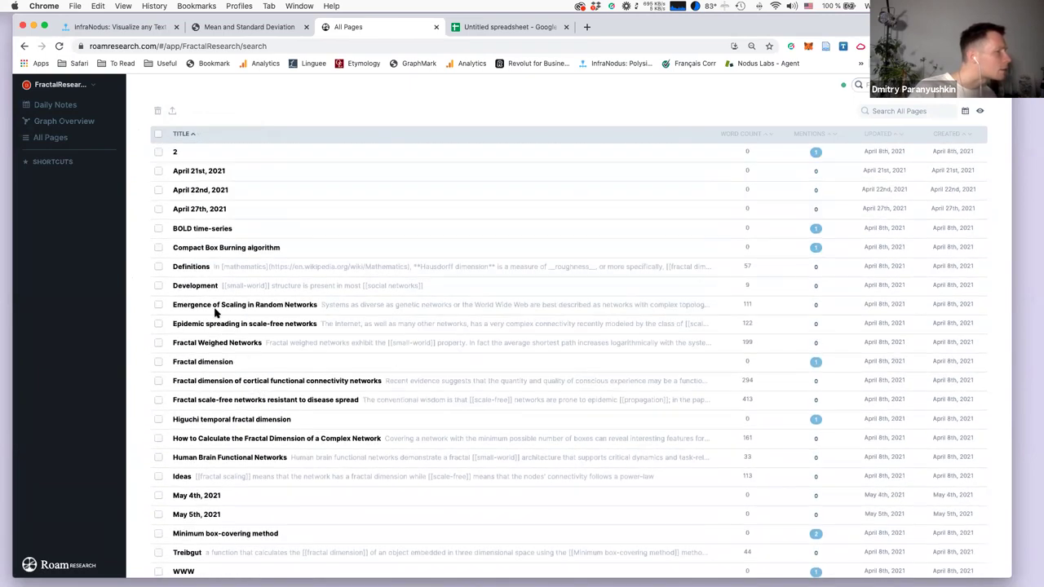
# Sort the pages by word count in descending order and then by mentions in descending order.
pyautogui.click(764, 136)
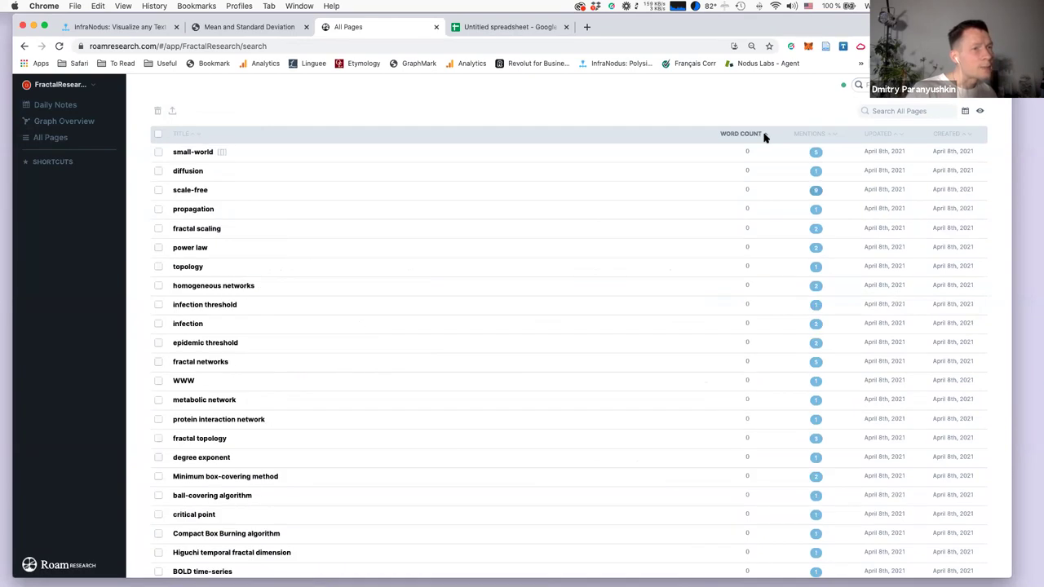
pyautogui.click(766, 136)
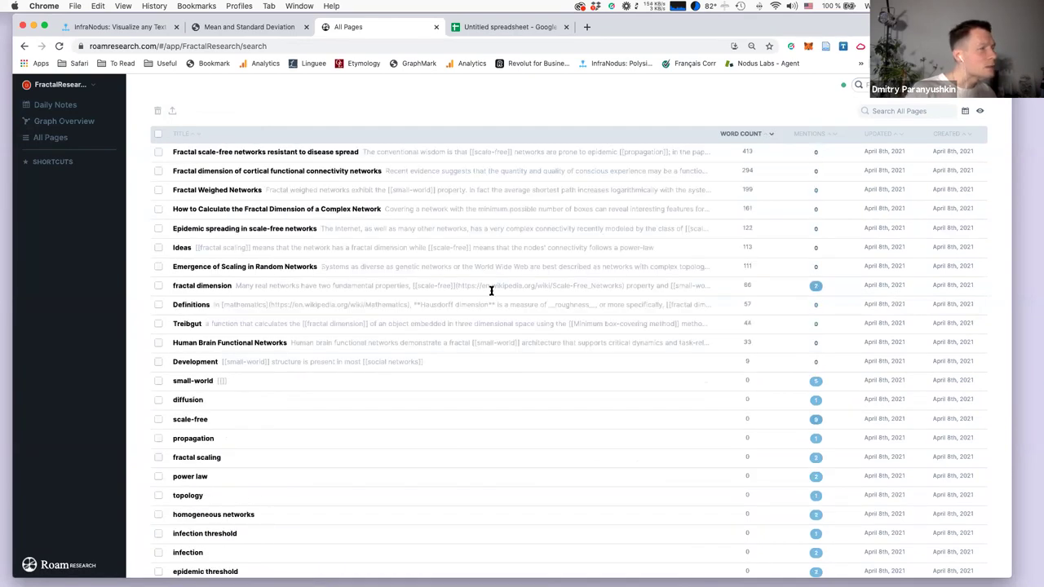
pyautogui.click(828, 136)
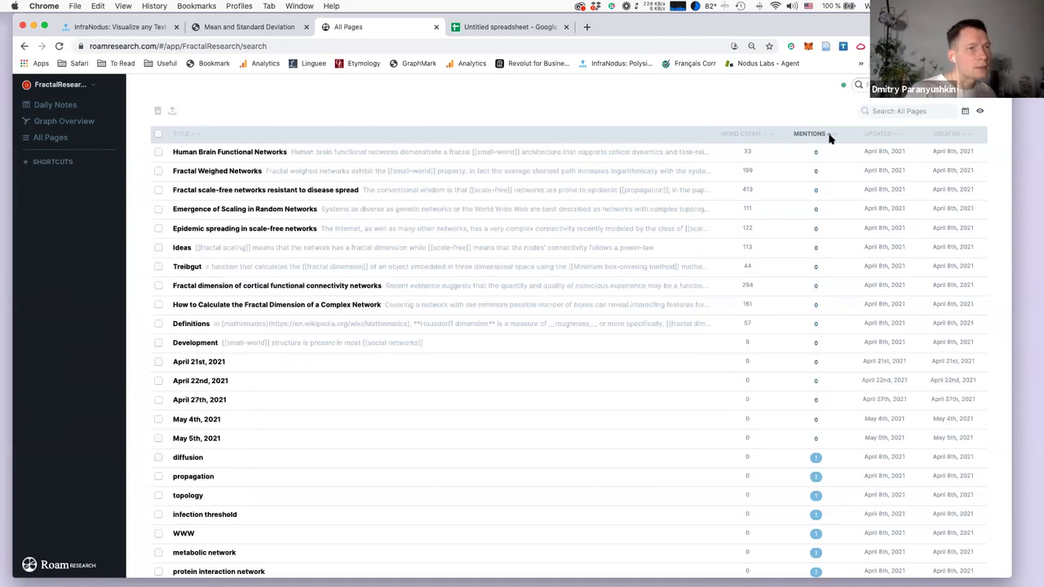
pyautogui.click(831, 135)
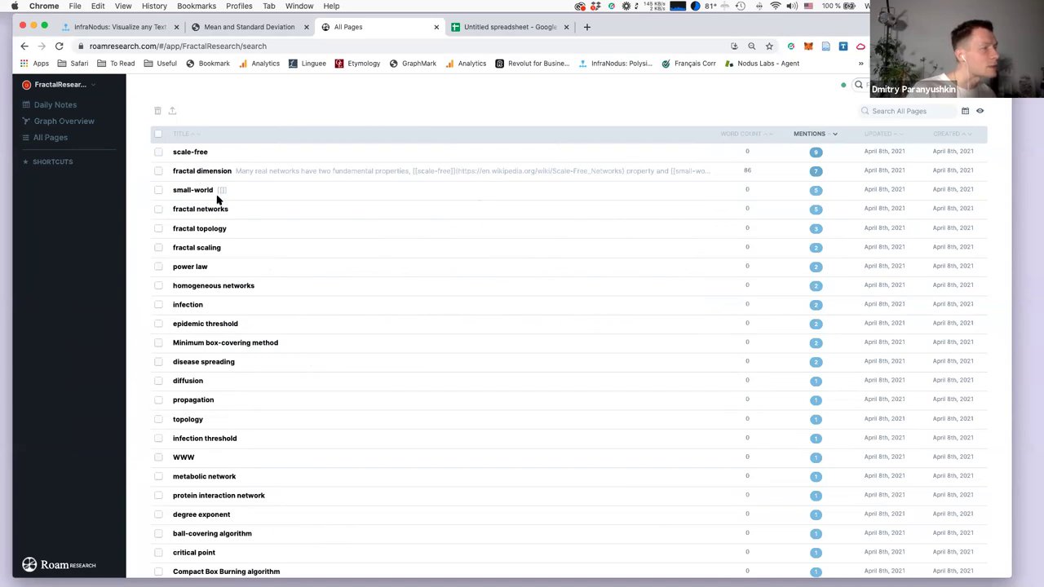
pyautogui.scroll(-3, 198, 284)
pyautogui.scroll(3, 196, 283)
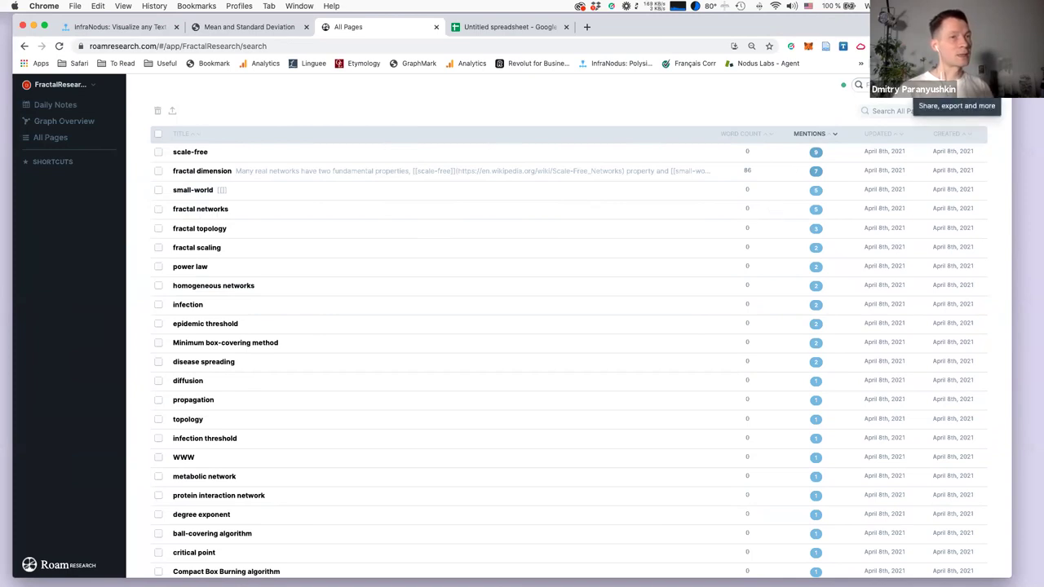
# Export all Roam pages in Markdown format and unpack the downloaded zip archive.
pyautogui.click(956, 85)
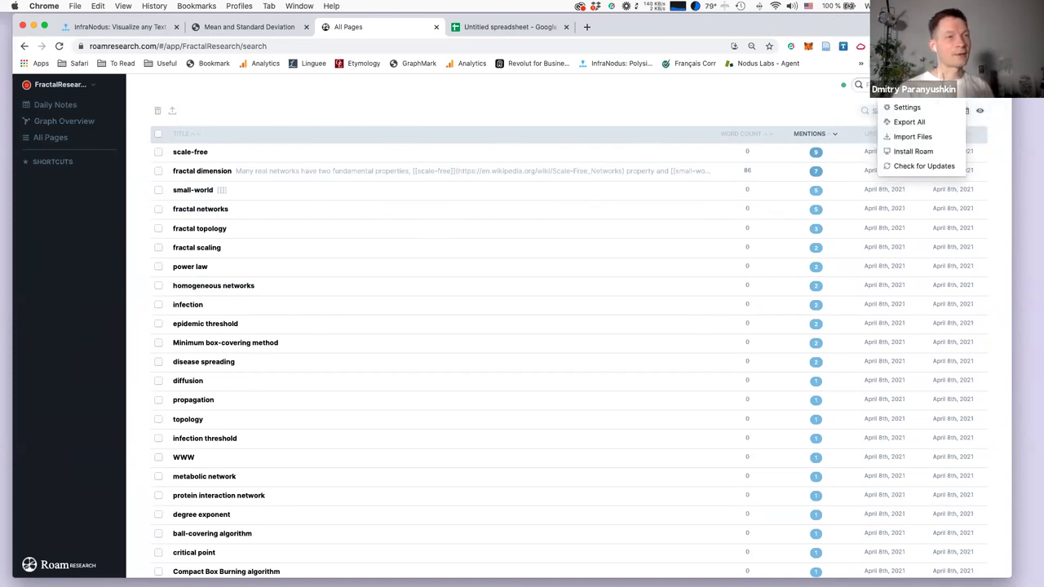
pyautogui.click(910, 122)
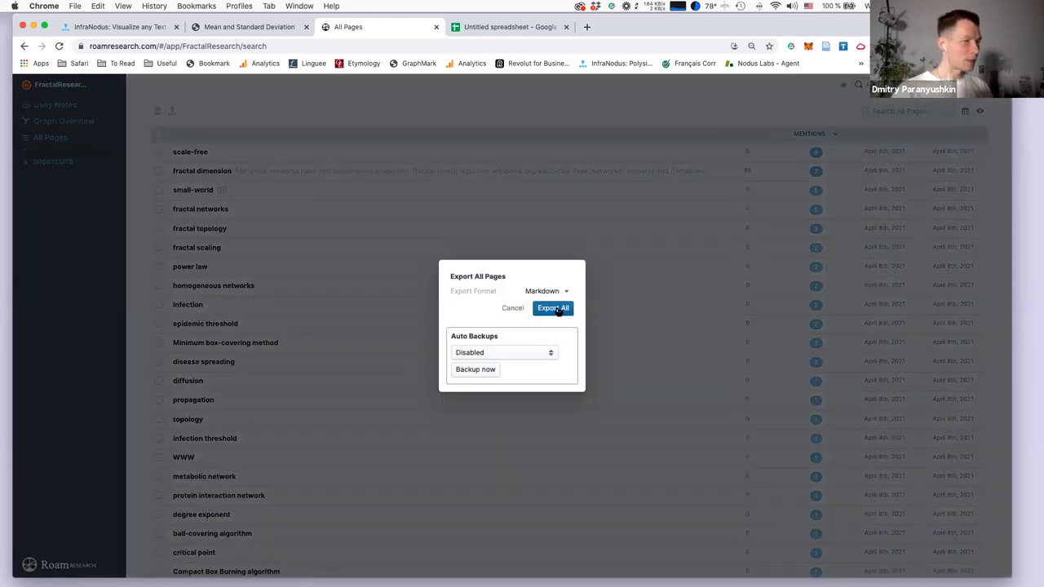
pyautogui.click(555, 308)
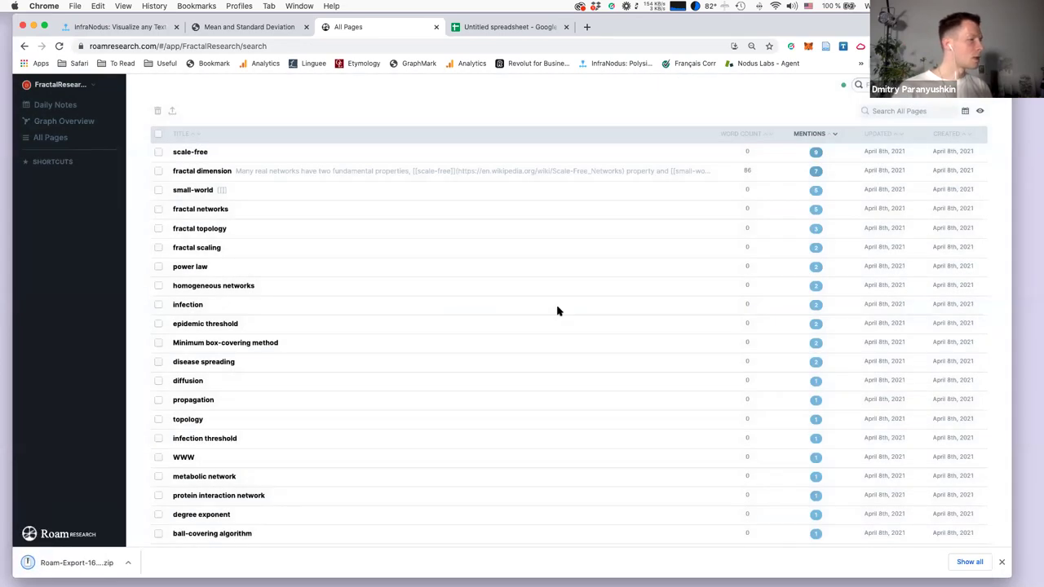
pyautogui.click(74, 565)
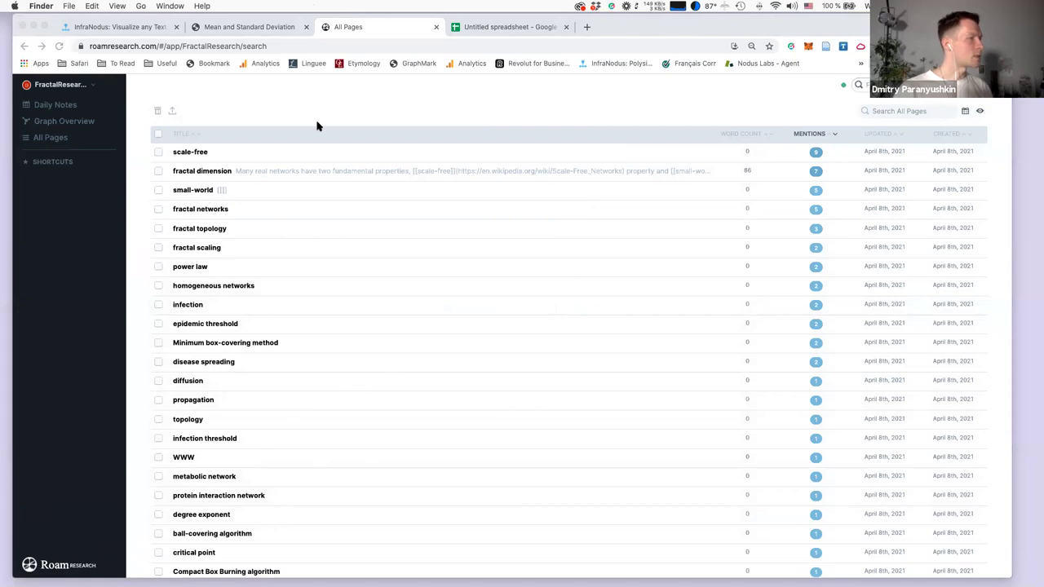
# In InfraNodus, start a Roam Research / MD import and choose all Markdown files in the Roam-Export folder from Downloads.
pyautogui.click(103, 27)
pyautogui.scroll(-3, 252, 377)
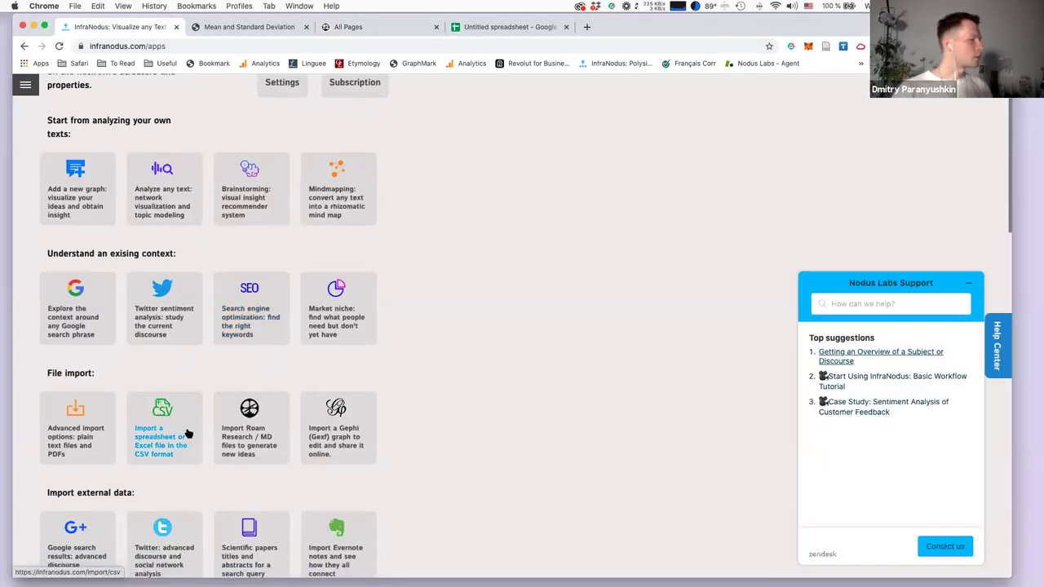
pyautogui.click(236, 432)
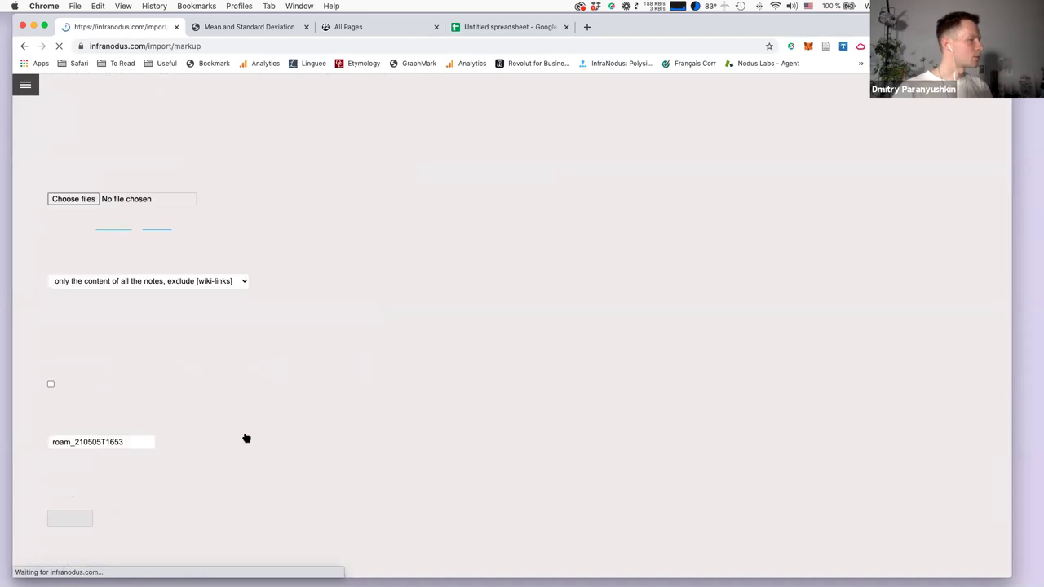
pyautogui.click(78, 212)
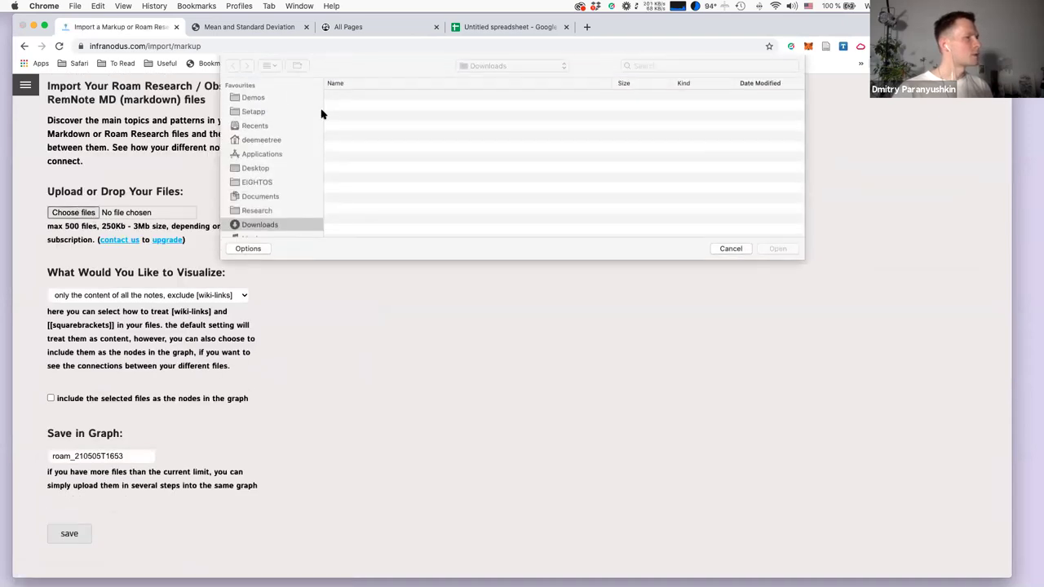
pyautogui.doubleClick(399, 97)
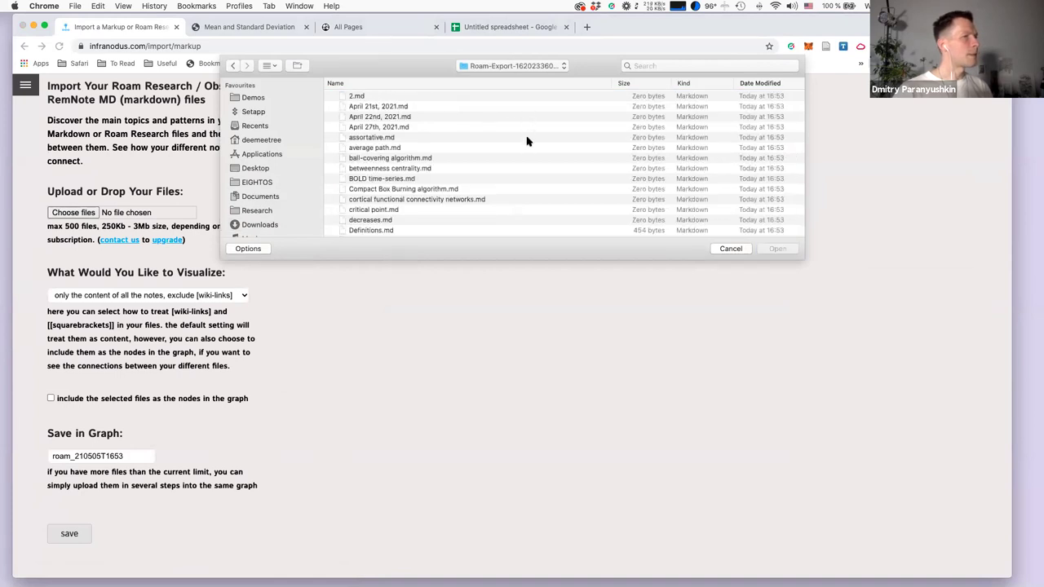
pyautogui.click(432, 138)
pyautogui.press('super+a')
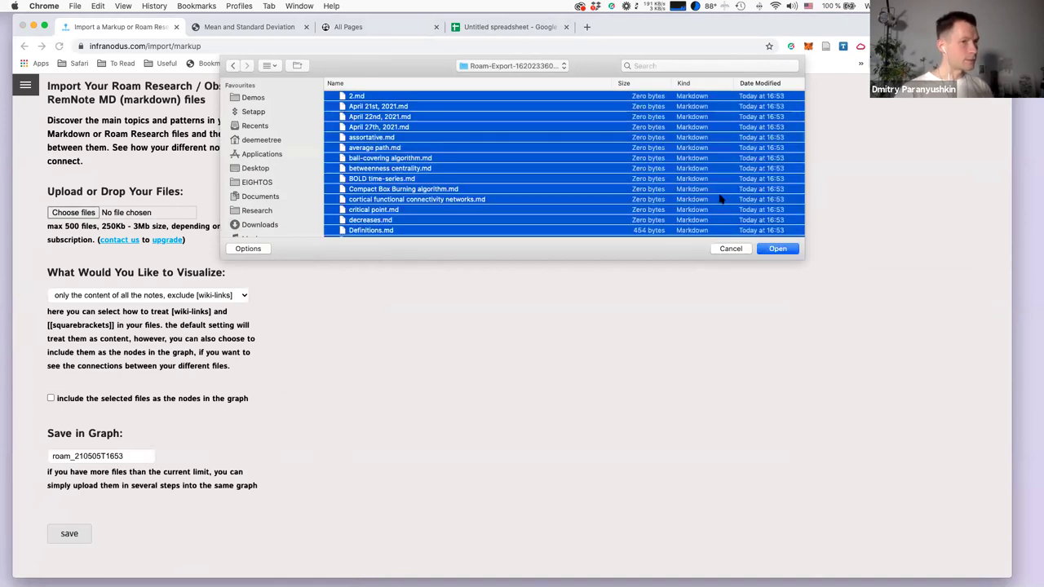
pyautogui.click(782, 251)
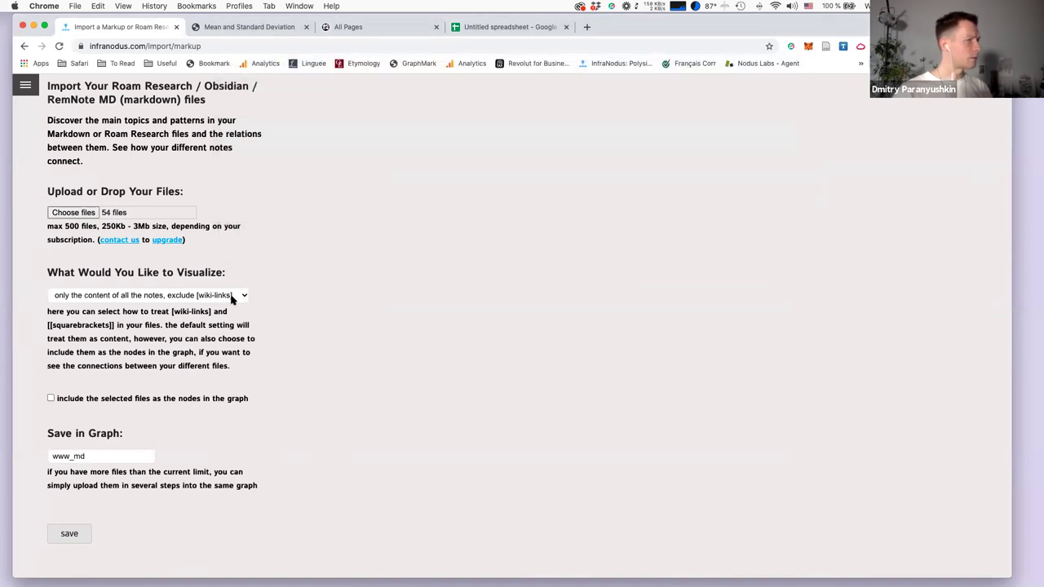
# Set the import to visualize the content and the connections between the notes, name the graph www_mdroam, and save.
pyautogui.click(116, 295)
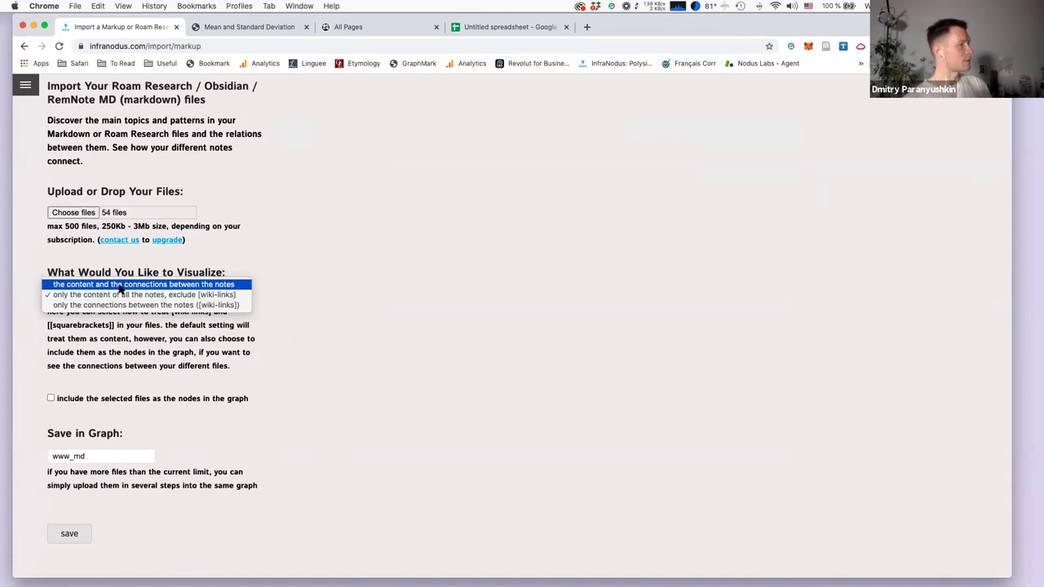
pyautogui.click(121, 286)
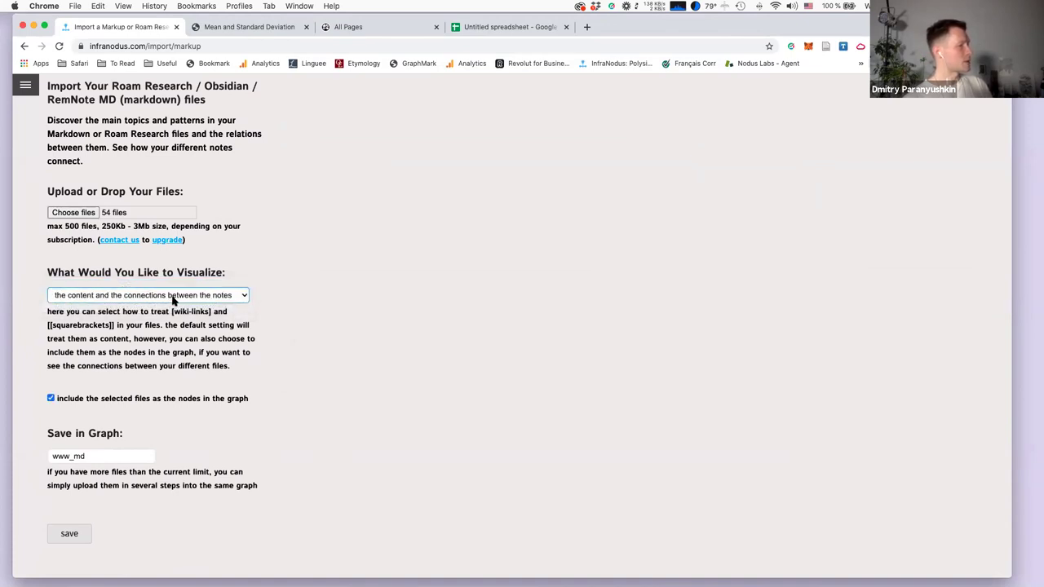
pyautogui.click(97, 460)
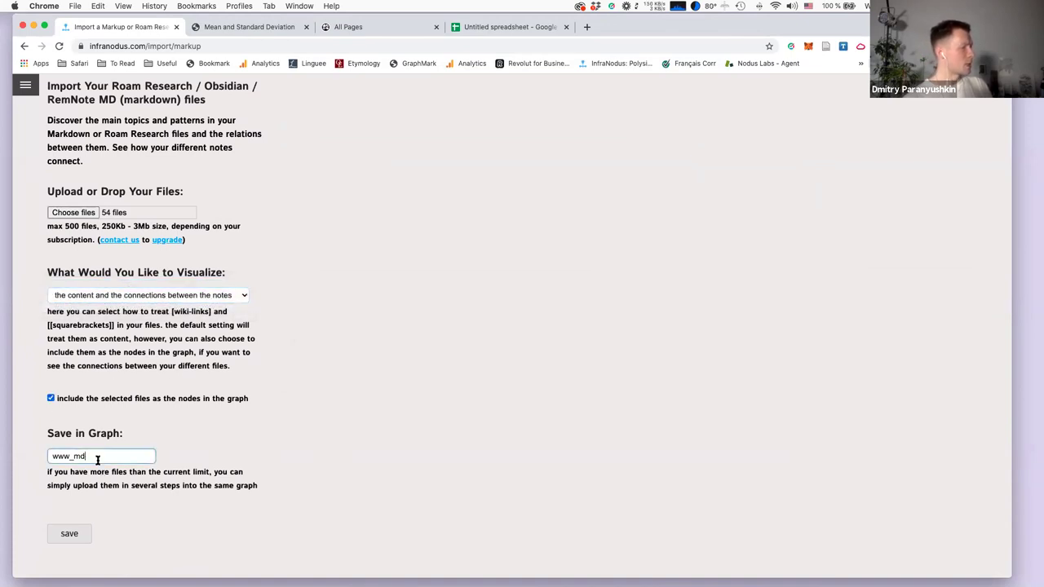
pyautogui.write('roam')
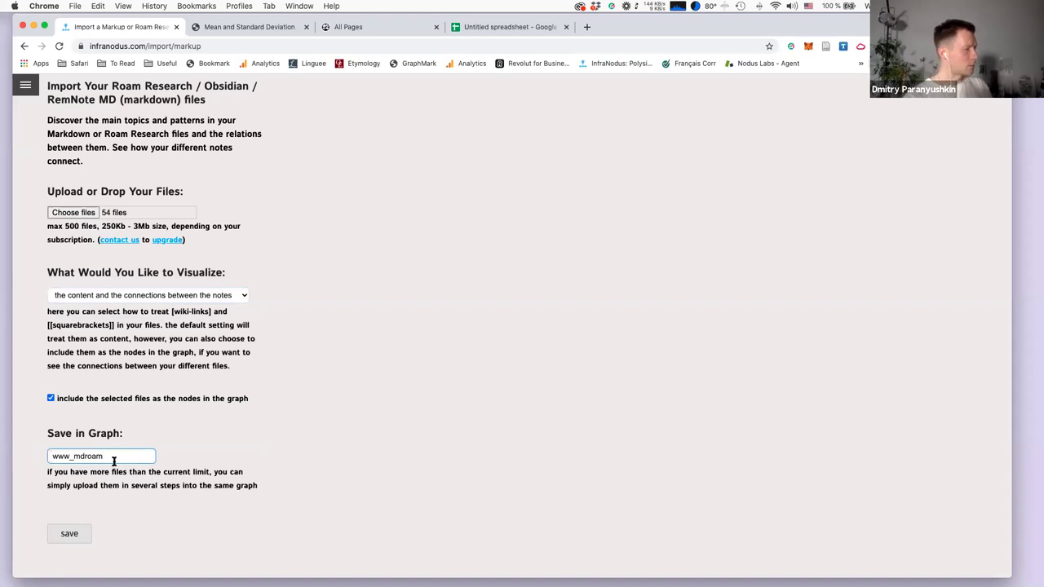
pyautogui.click(65, 534)
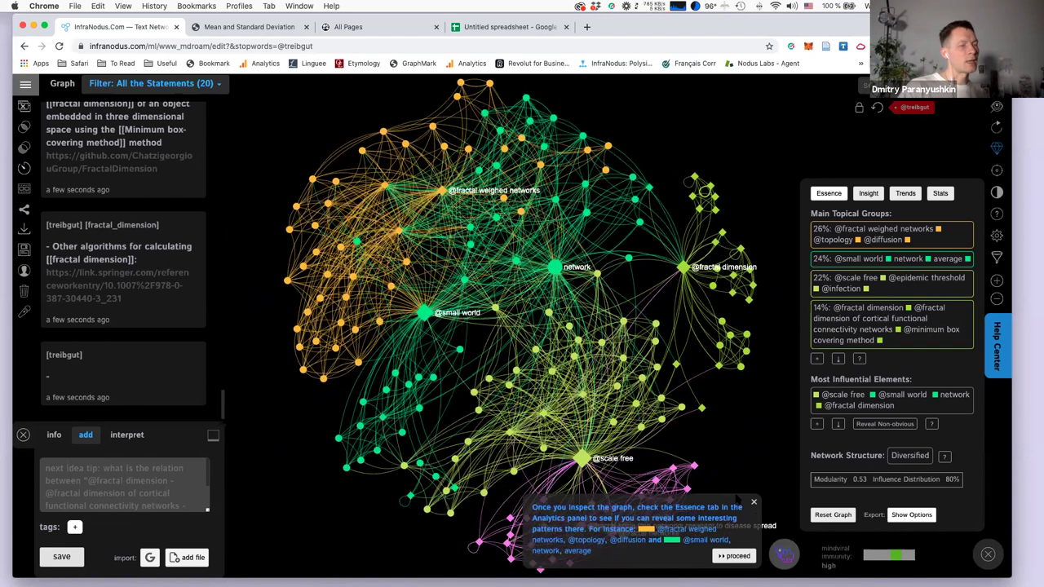
pyautogui.click(750, 501)
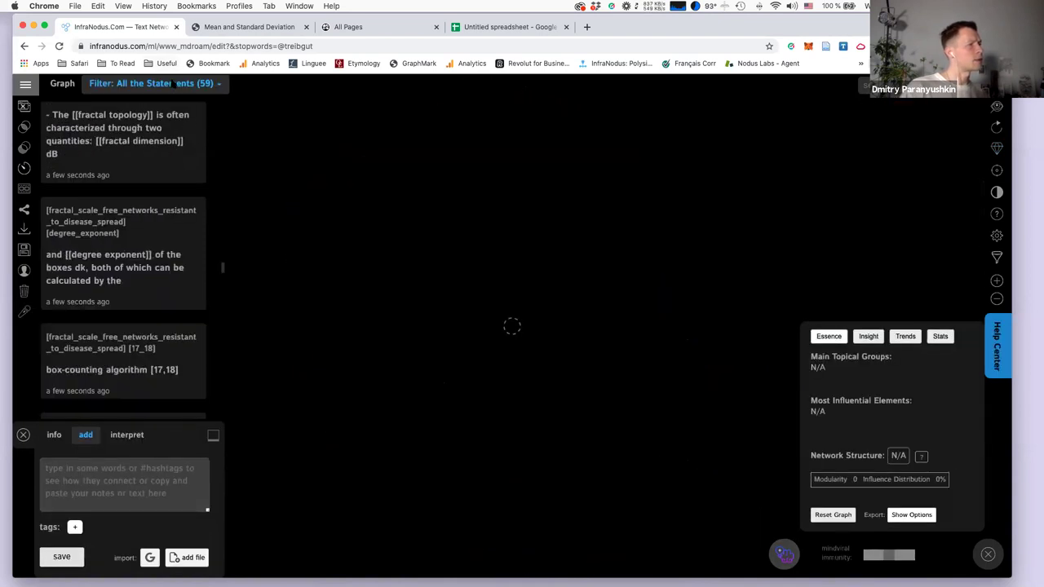
pyautogui.click(201, 90)
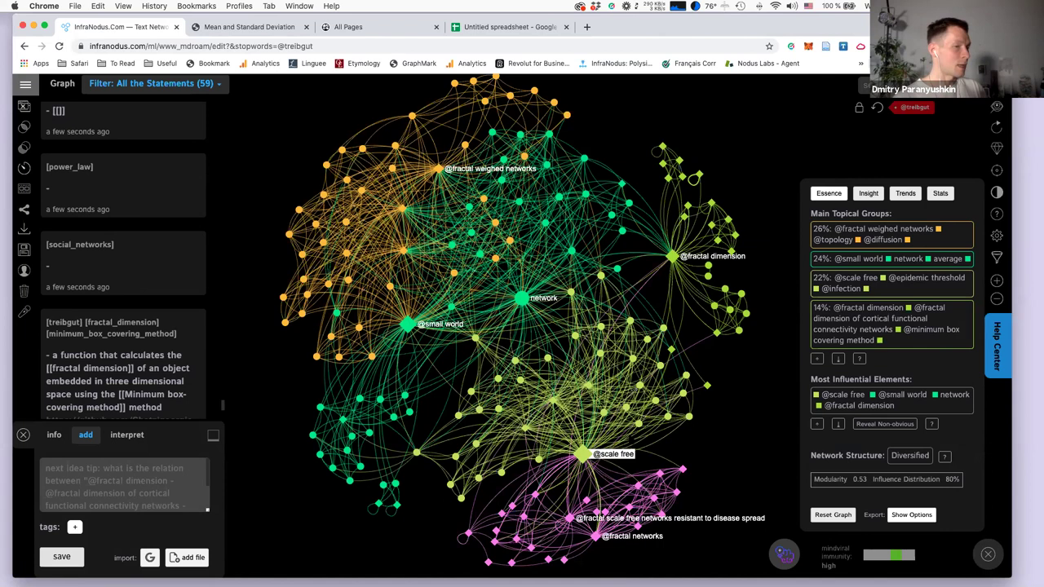
pyautogui.click(582, 454)
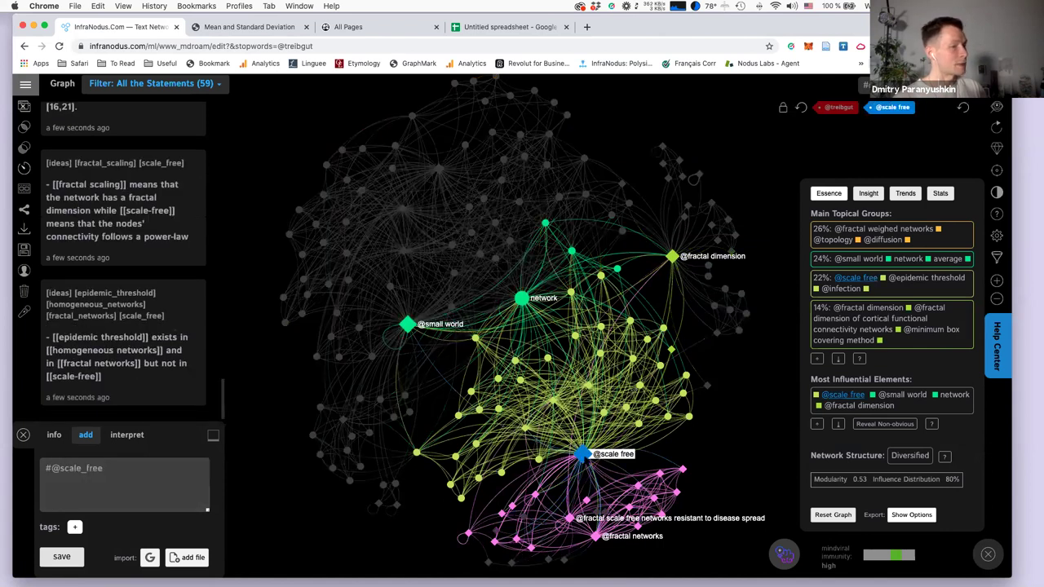
pyautogui.click(582, 454)
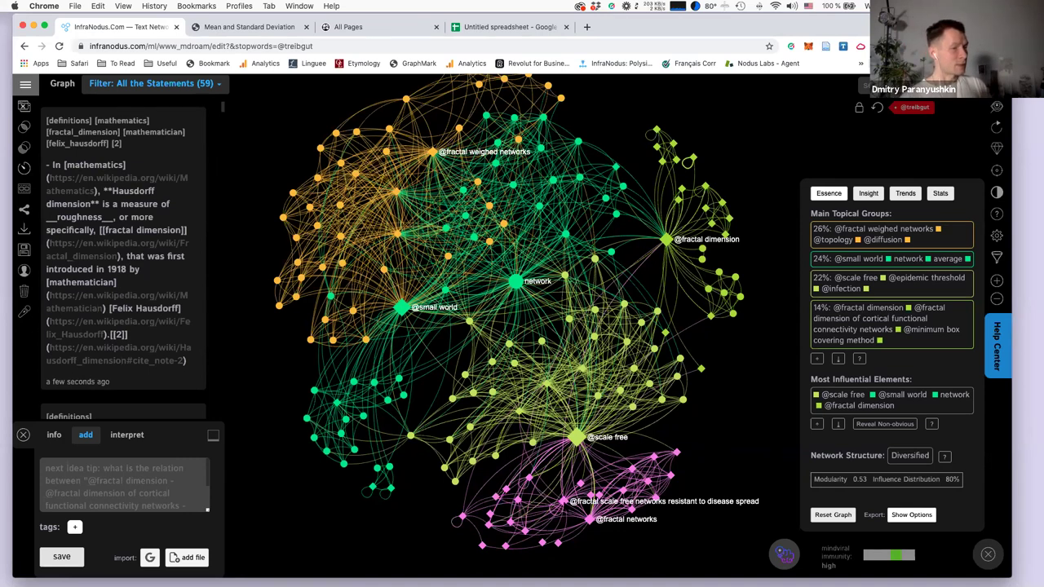
pyautogui.click(581, 510)
pyautogui.click(582, 512)
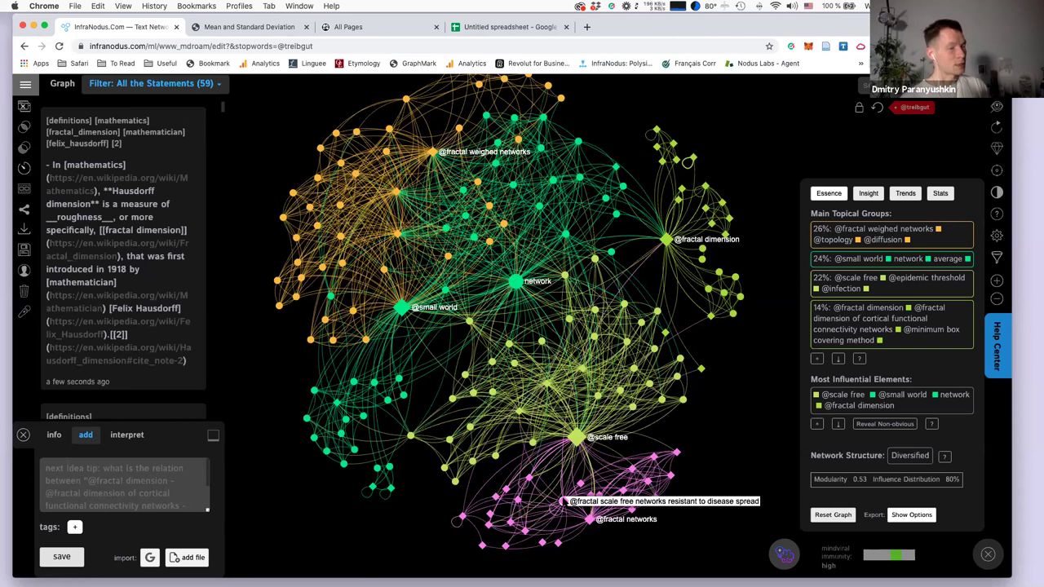
pyautogui.click(562, 501)
pyautogui.click(587, 519)
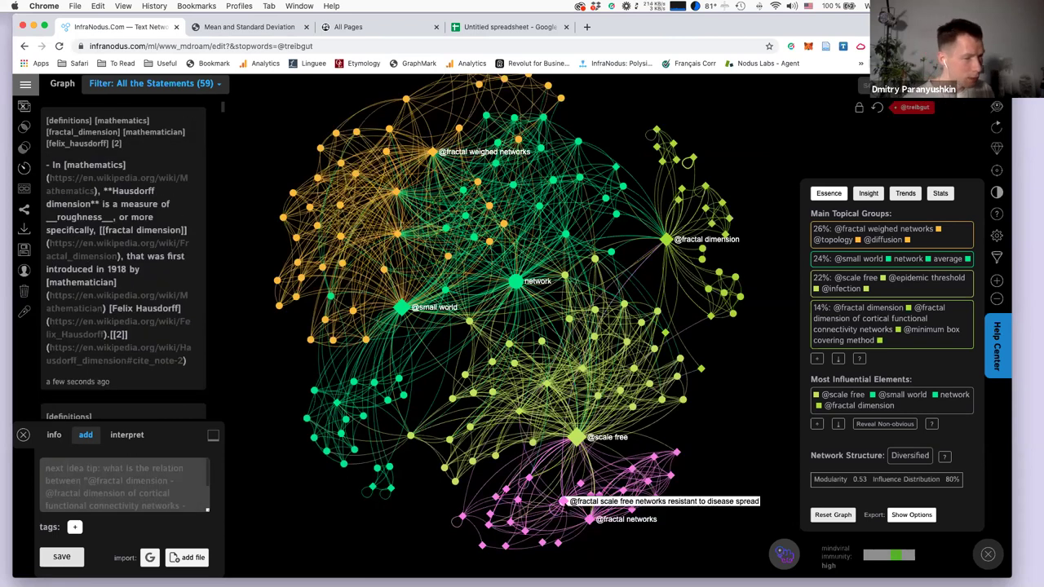
pyautogui.click(563, 501)
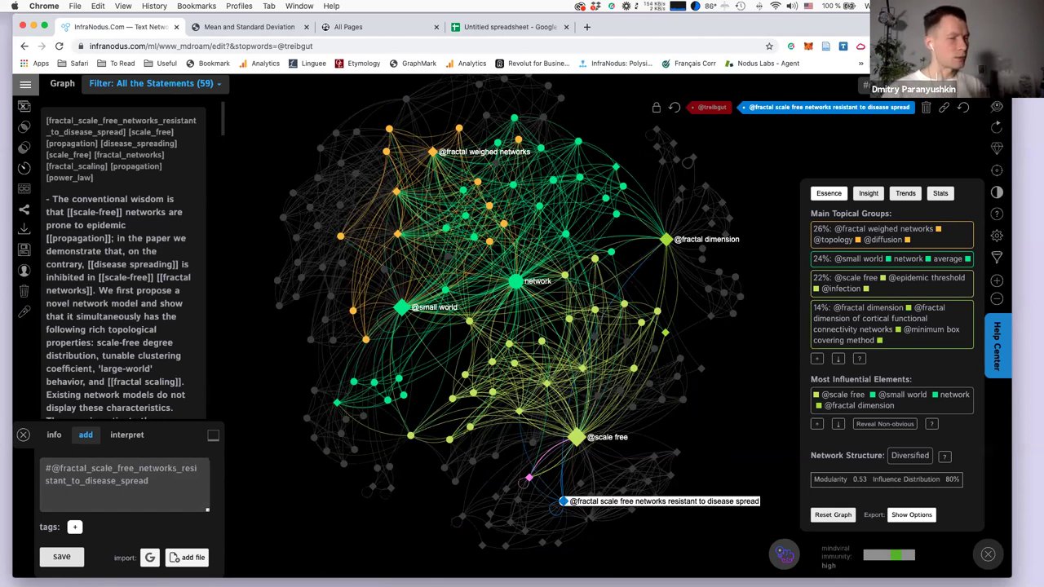
pyautogui.click(588, 519)
pyautogui.click(588, 519)
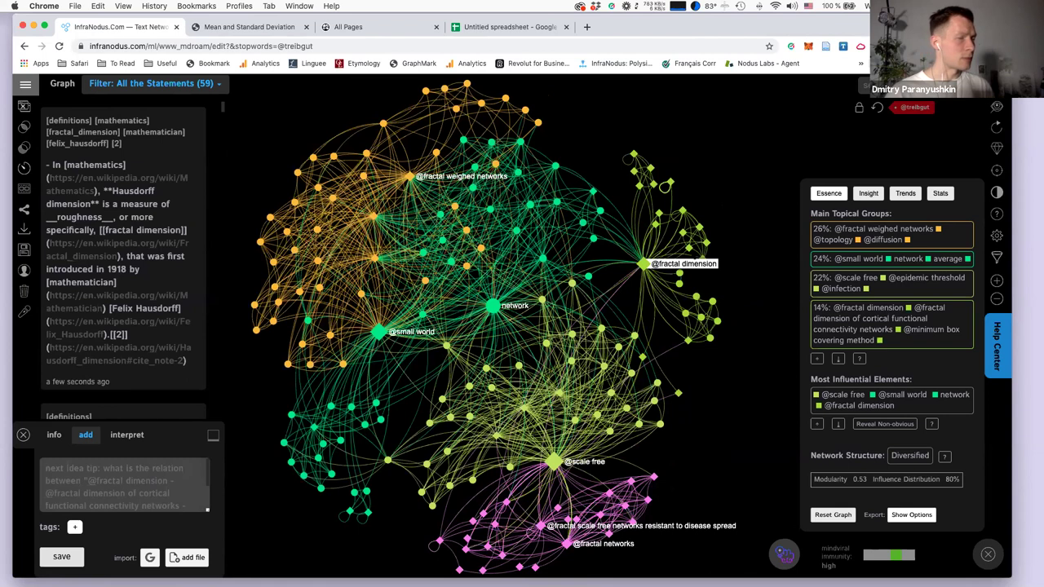
pyautogui.click(643, 264)
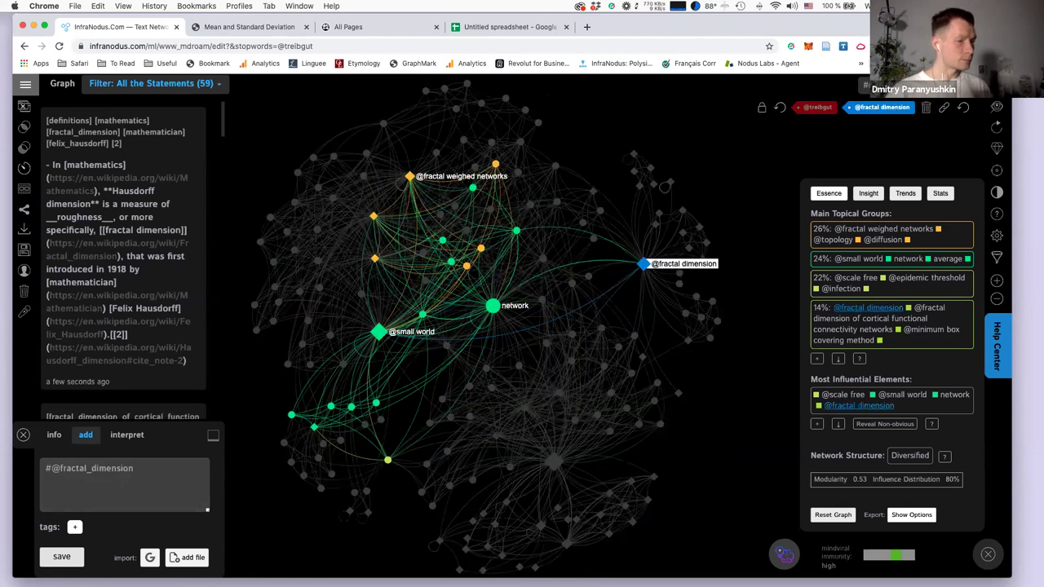
pyautogui.click(644, 263)
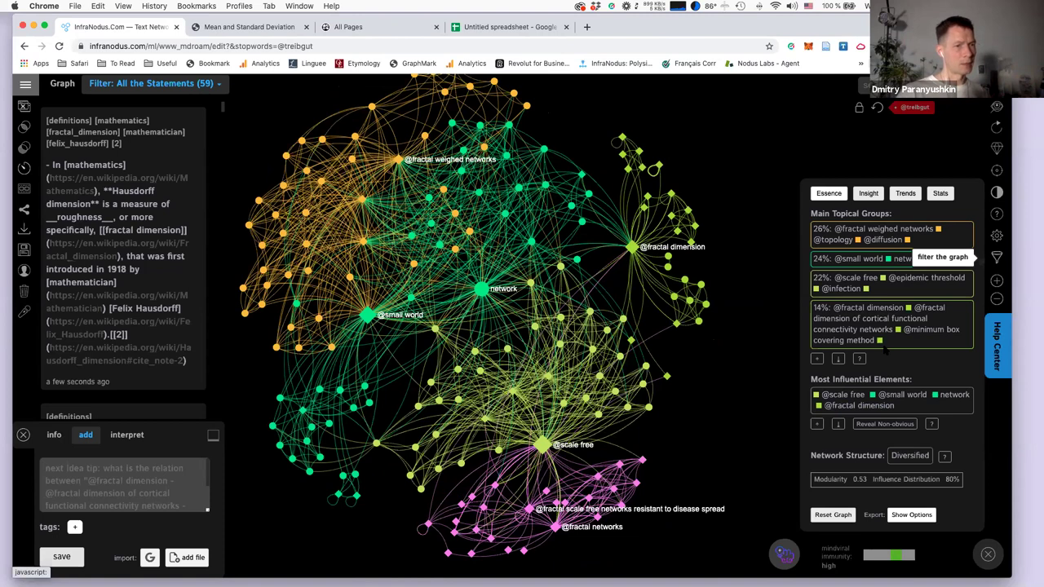
pyautogui.click(880, 338)
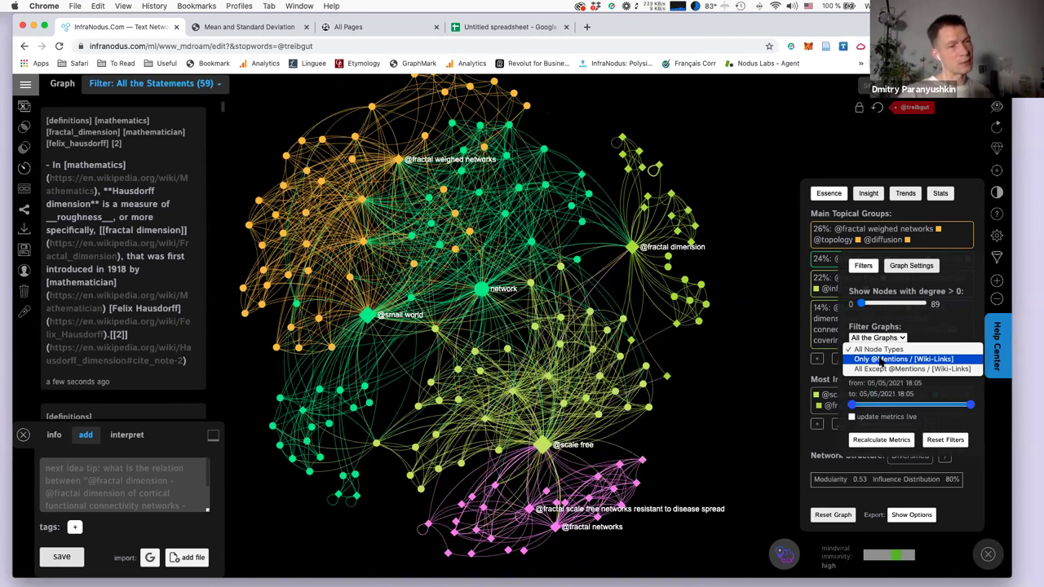
pyautogui.click(881, 360)
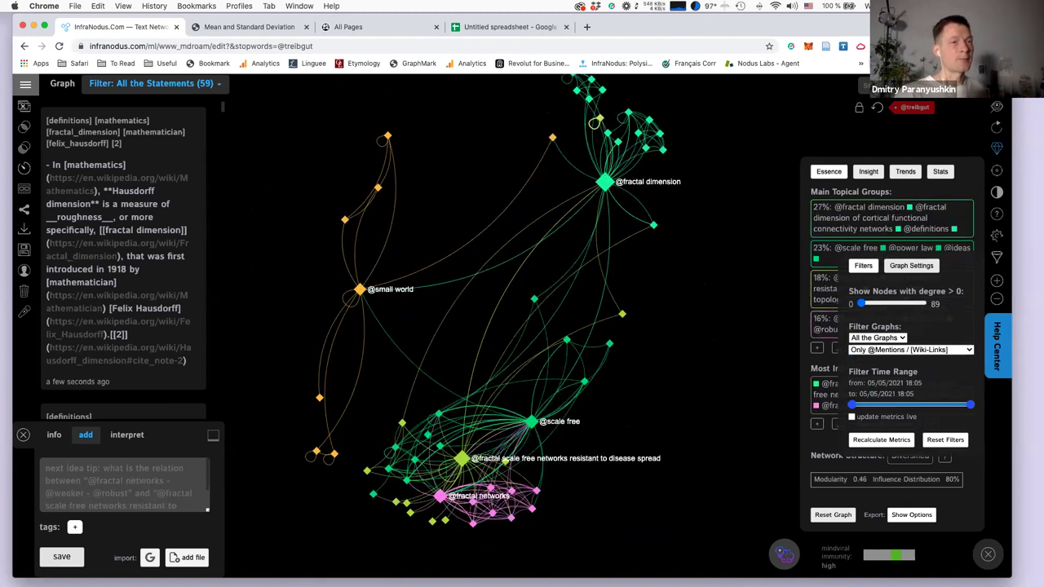
# Lower the label-hiding threshold to nodes smaller than 5 and make label size match node size.
pyautogui.click(929, 265)
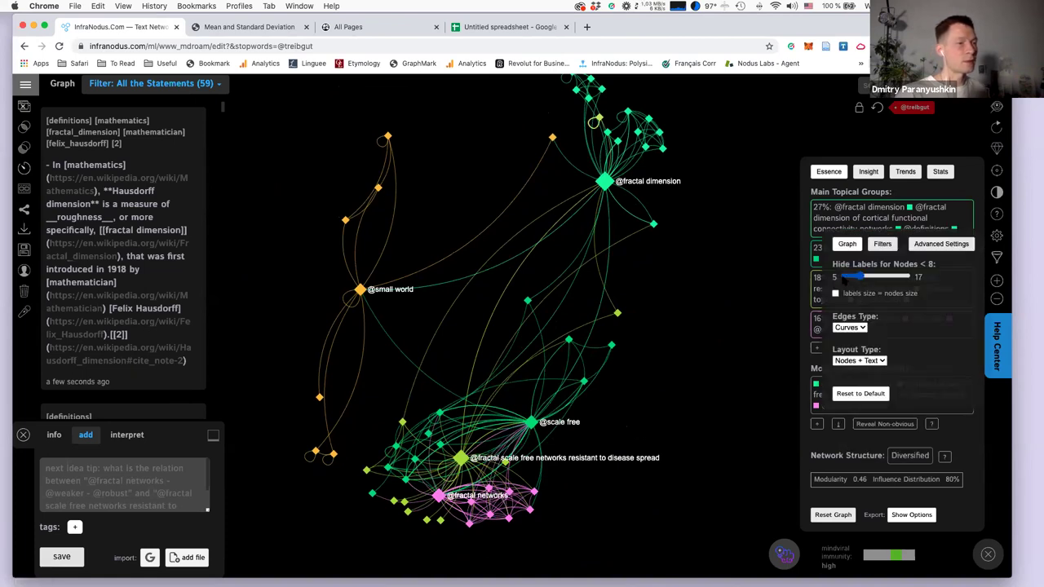
pyautogui.moveTo(848, 278); pyautogui.dragTo(844, 277)
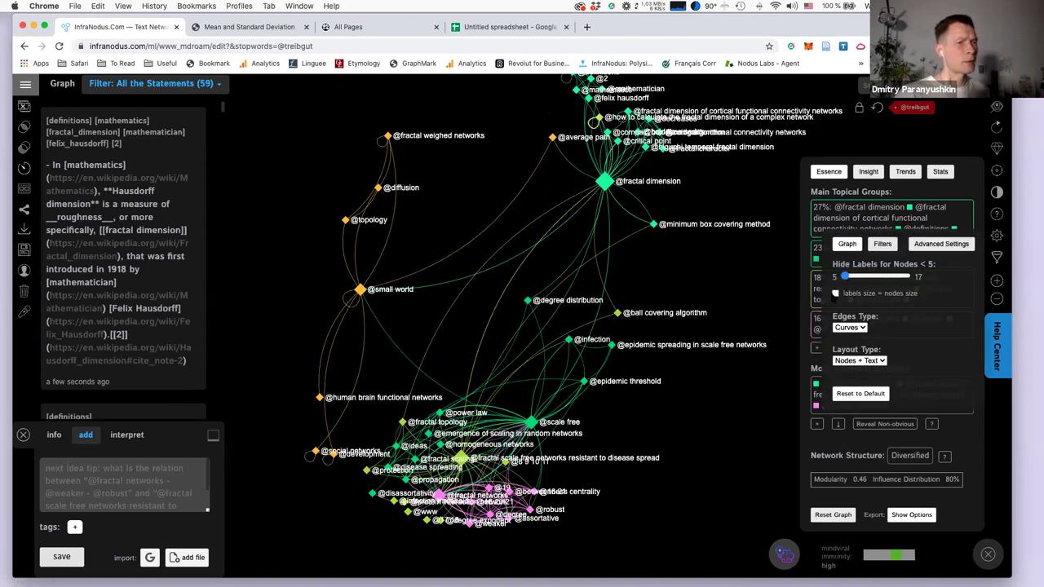
pyautogui.click(835, 294)
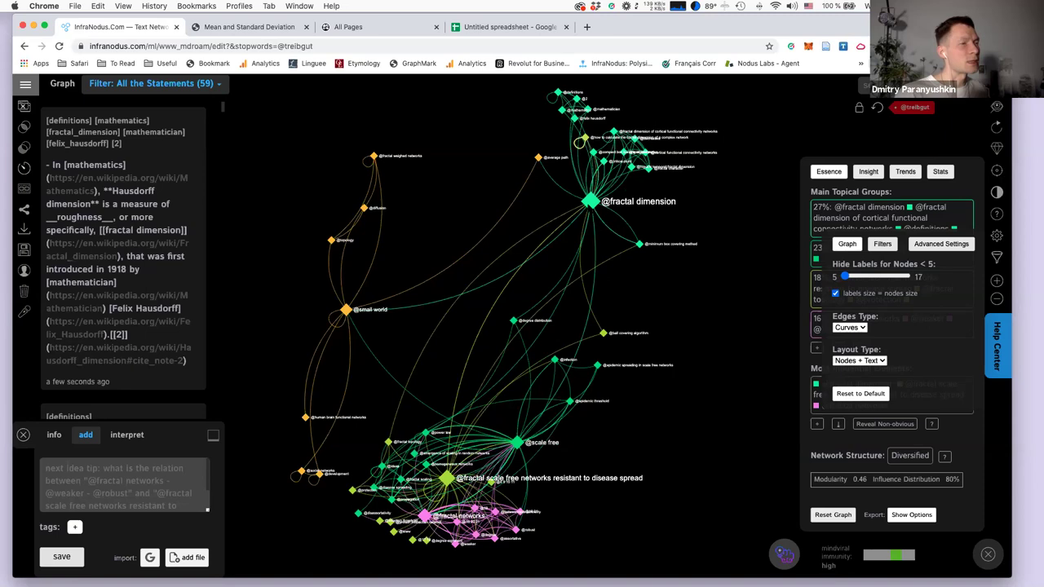
pyautogui.click(590, 203)
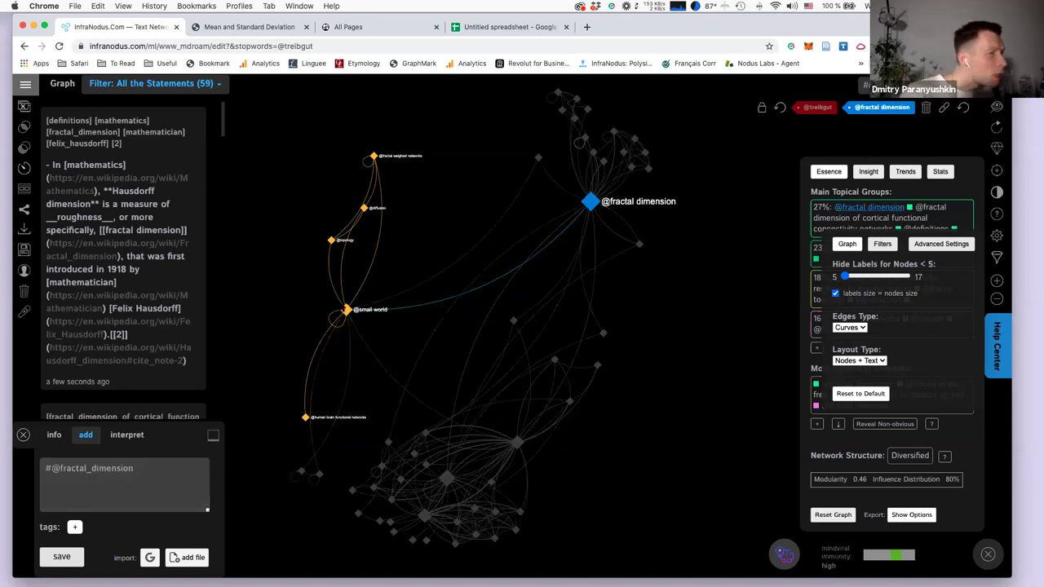
pyautogui.click(346, 310)
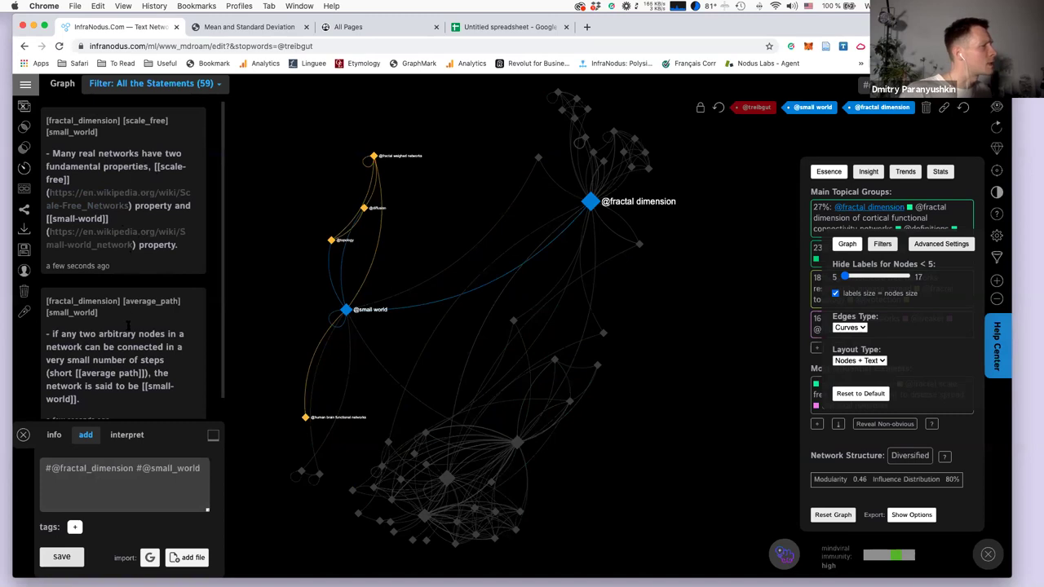
pyautogui.scroll(-1, 128, 326)
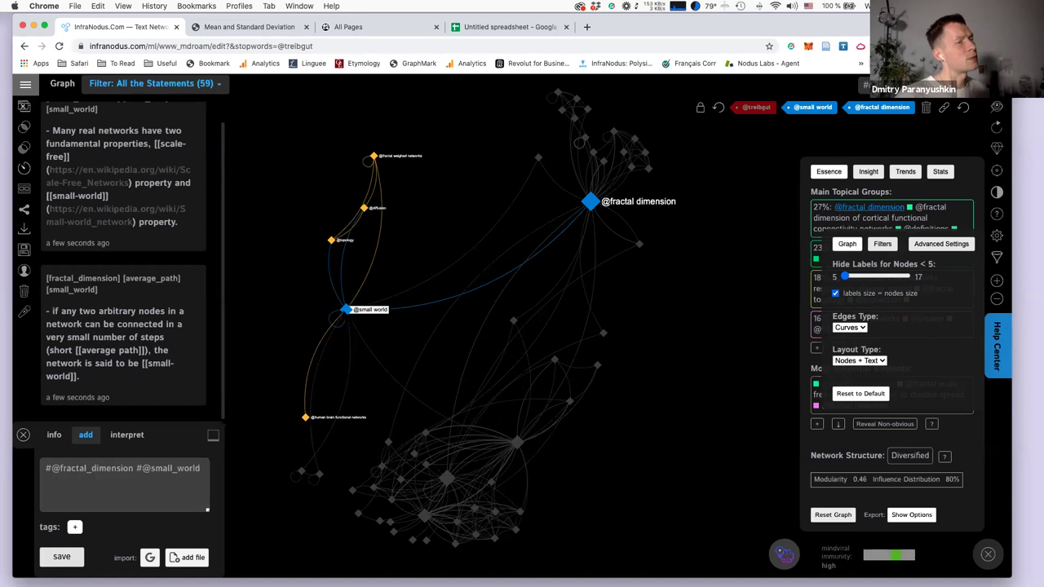
pyautogui.click(346, 310)
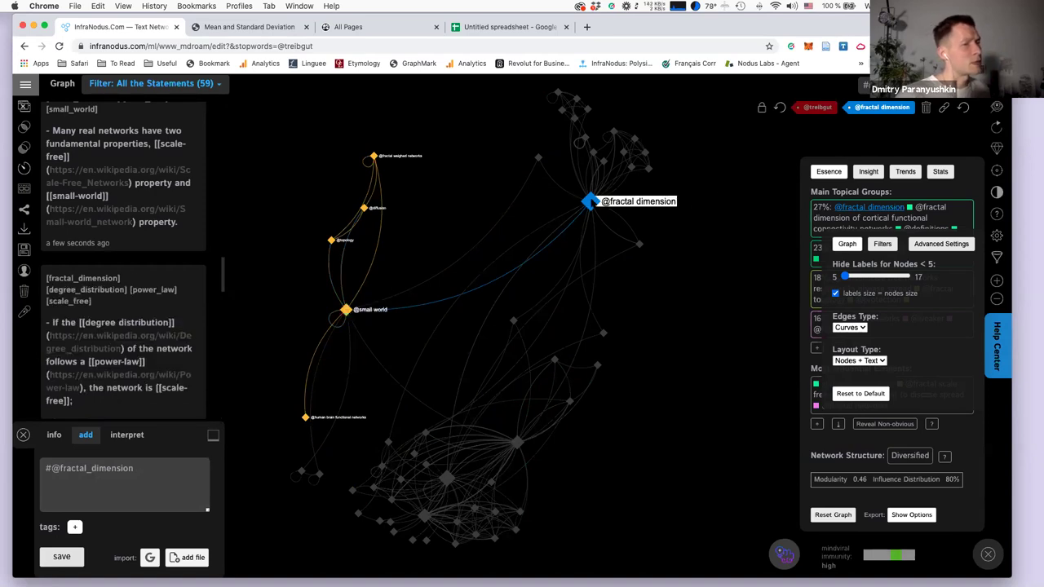
pyautogui.click(589, 200)
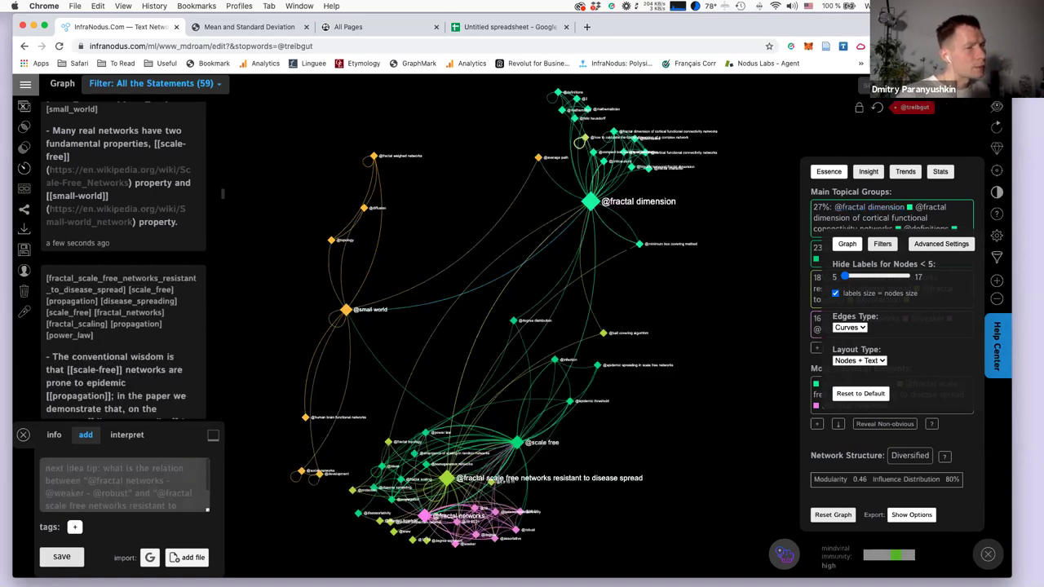
pyautogui.click(628, 252)
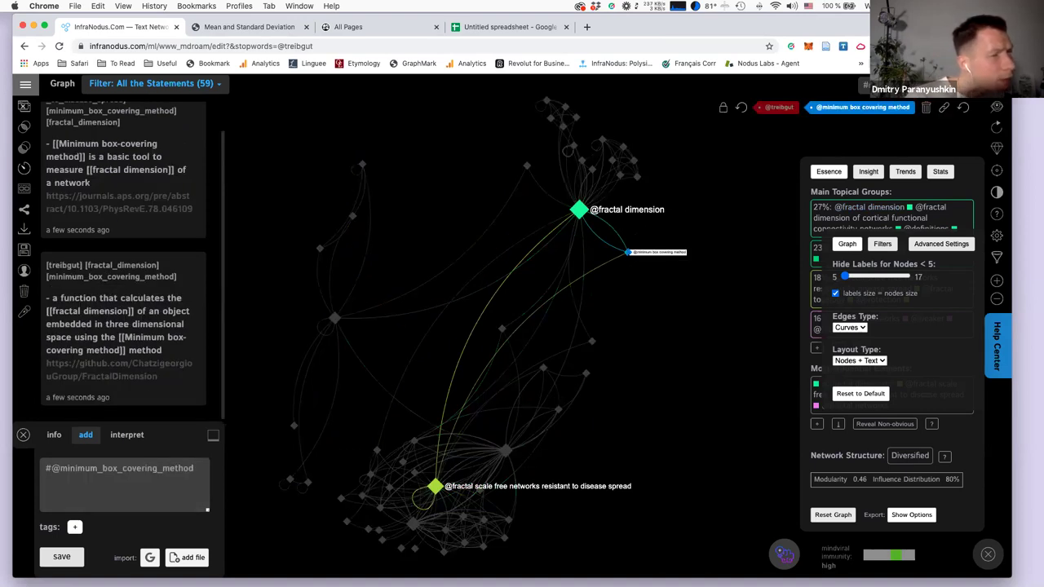
pyautogui.scroll(3, 626, 251)
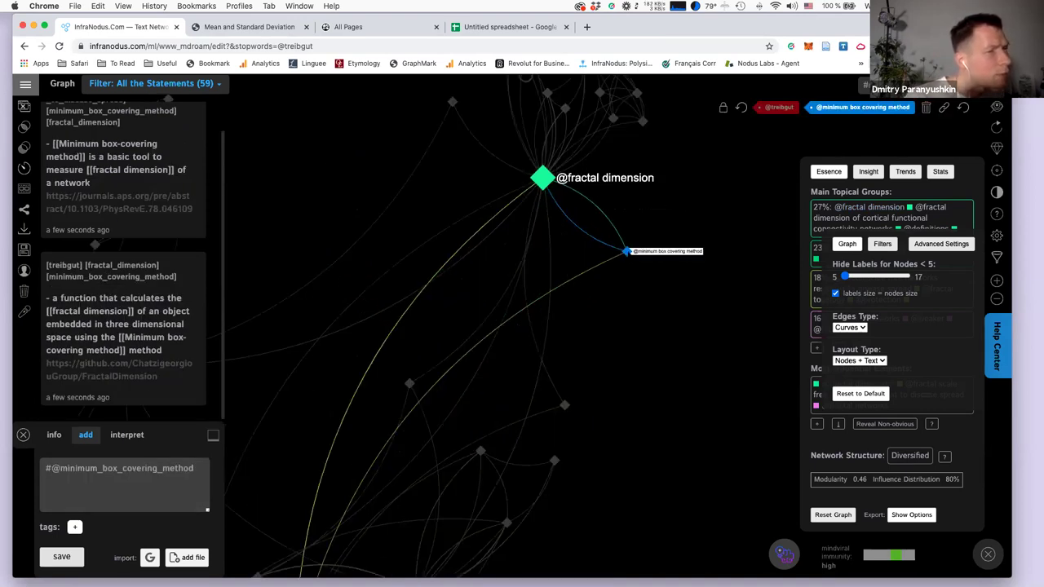
pyautogui.scroll(3, 626, 251)
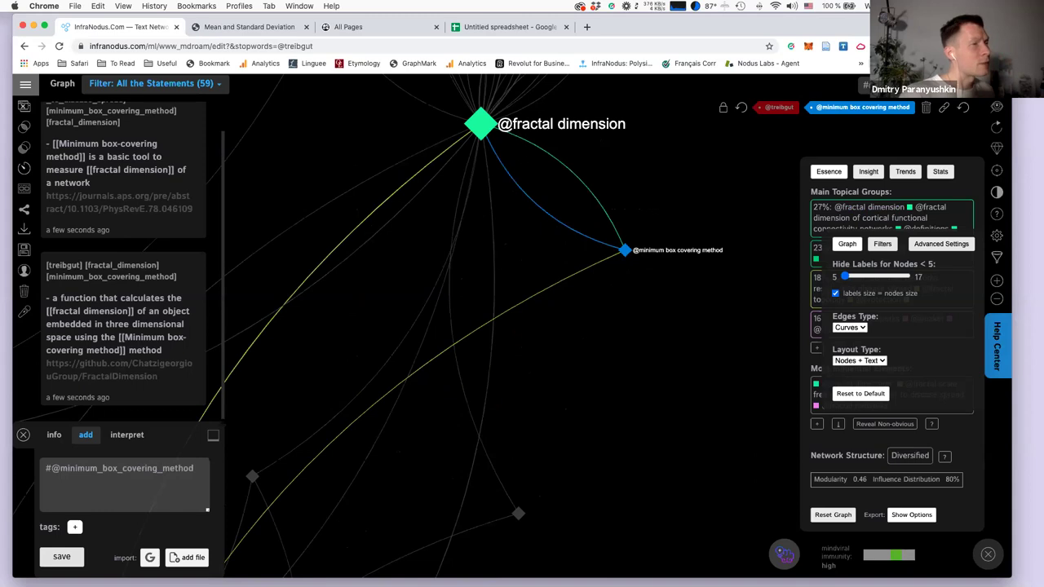
pyautogui.click(473, 122)
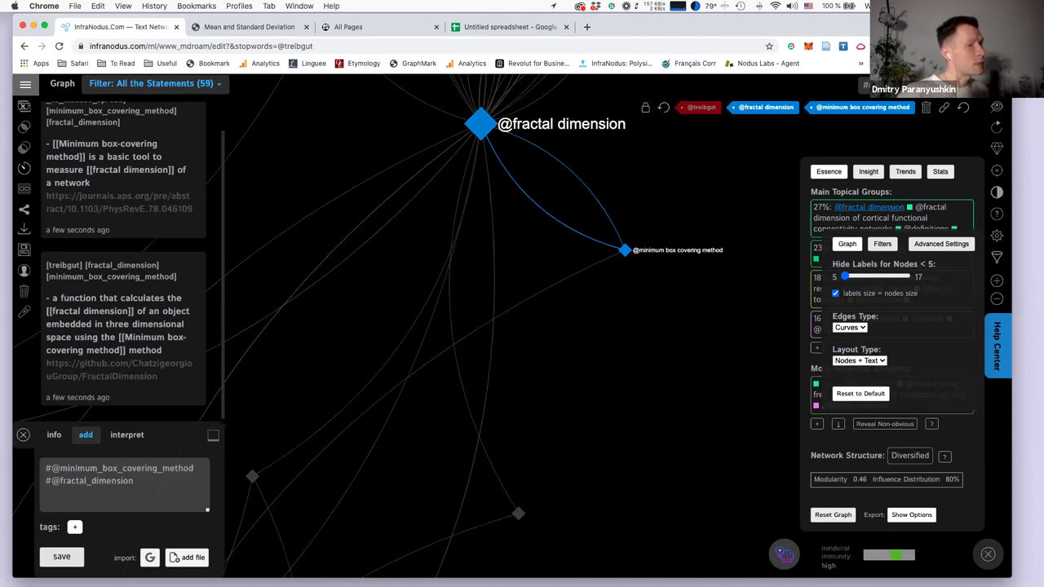
pyautogui.click(624, 249)
pyautogui.click(481, 124)
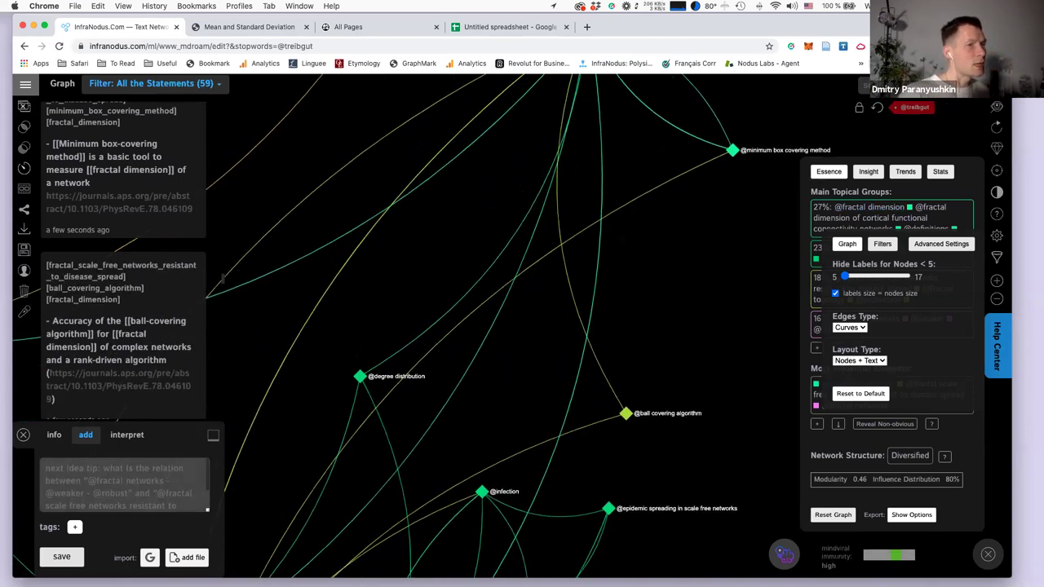
pyautogui.click(726, 195)
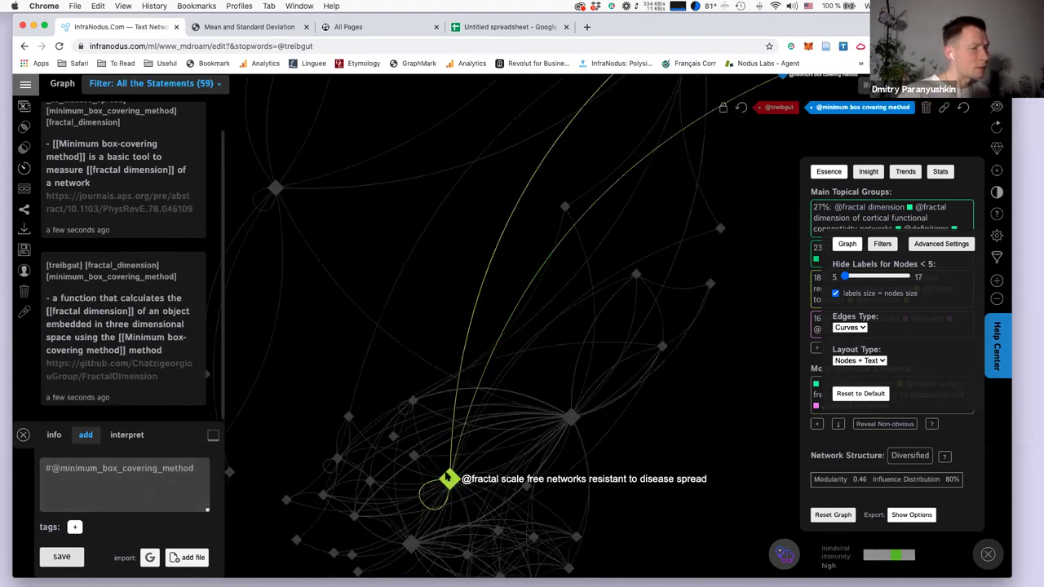
pyautogui.click(449, 479)
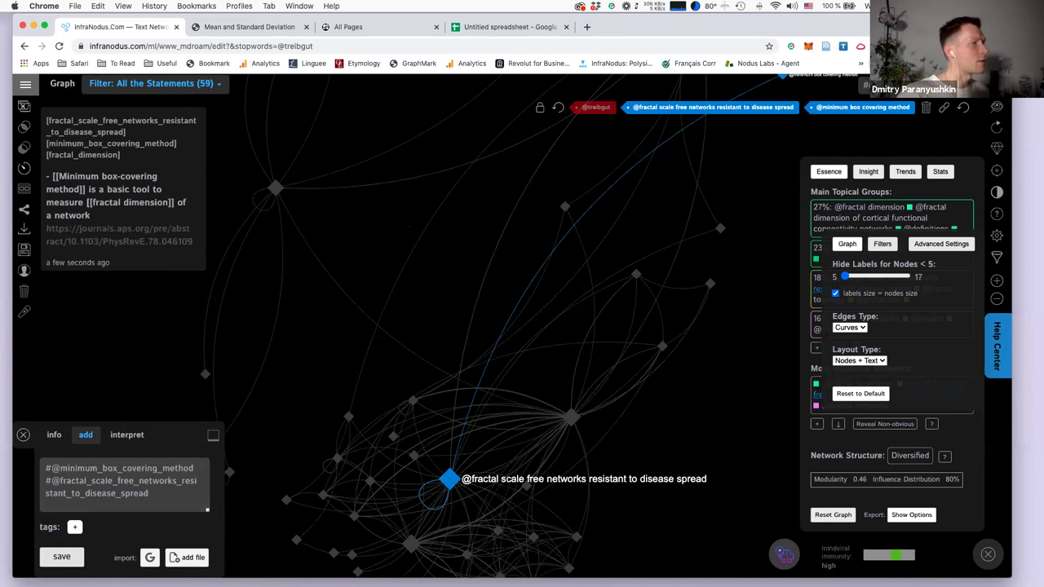
pyautogui.click(135, 238)
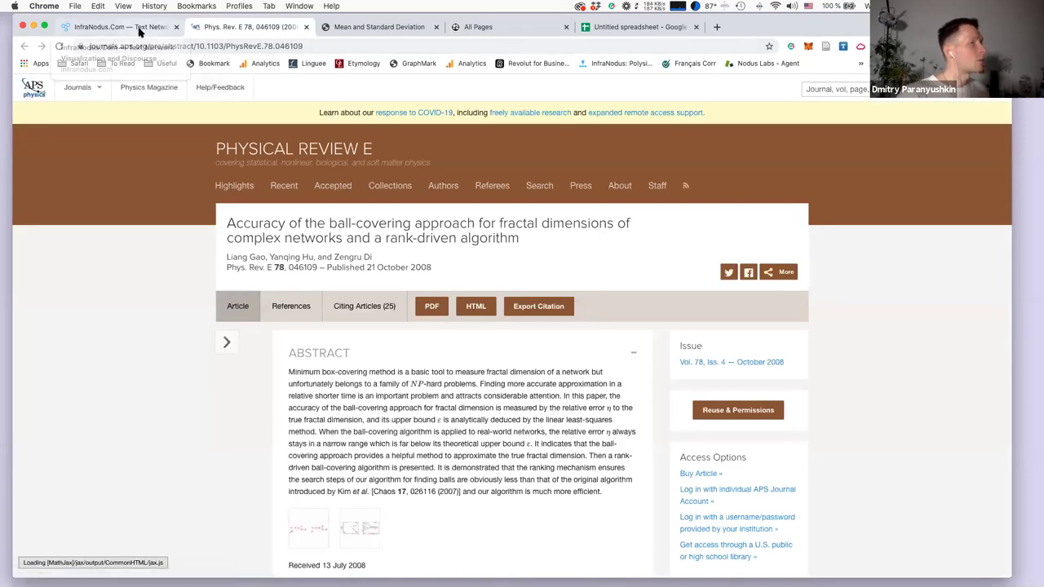
pyautogui.click(140, 31)
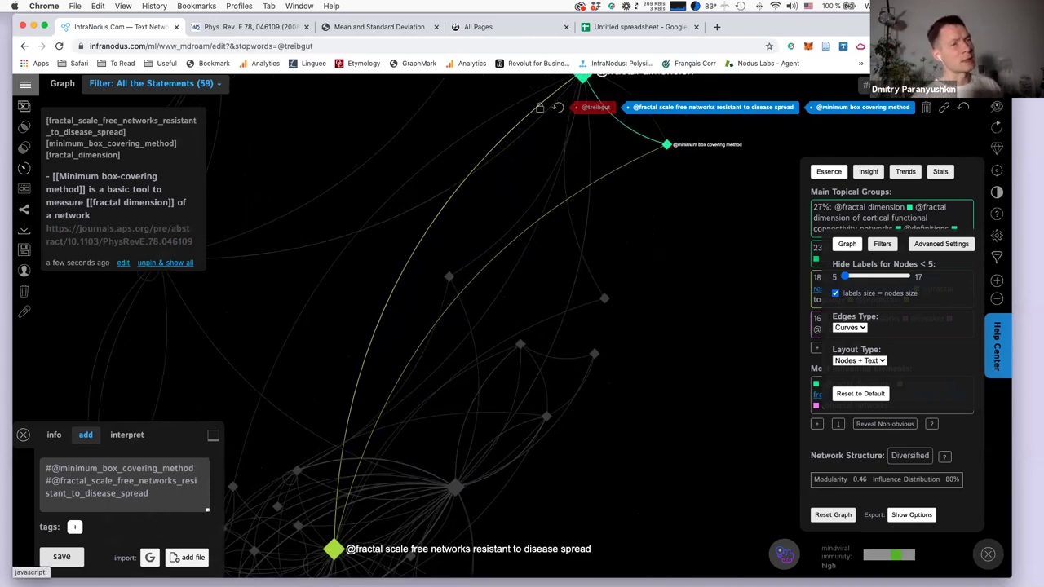
pyautogui.click(62, 556)
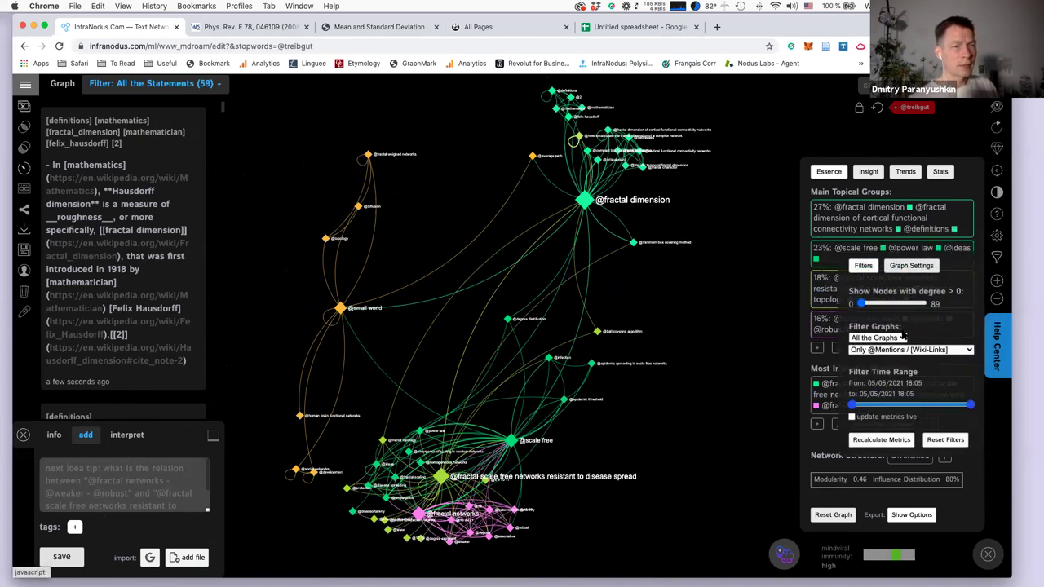
pyautogui.click(878, 349)
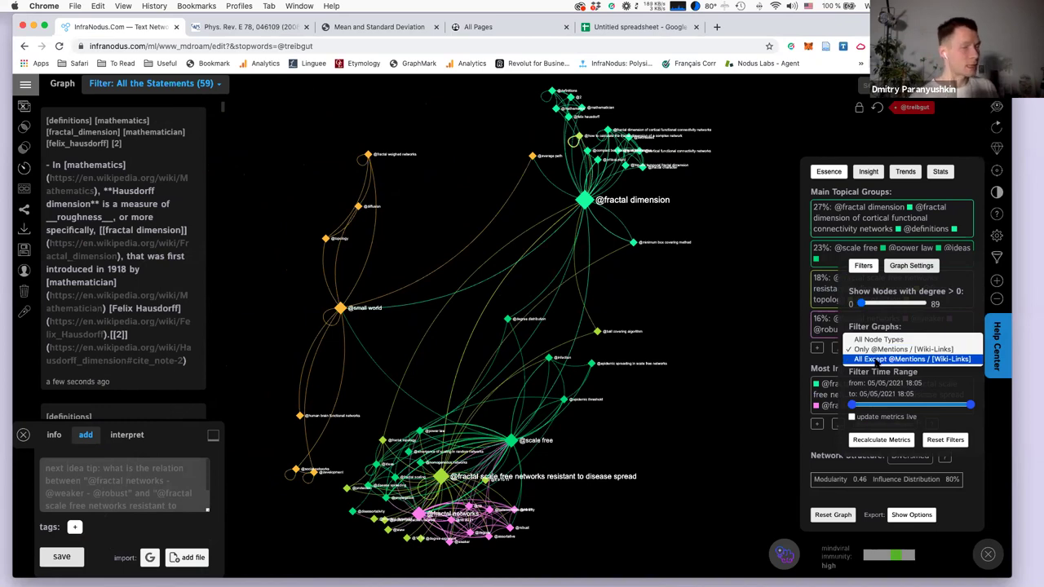
pyautogui.press('Escape')
pyautogui.press('Down')
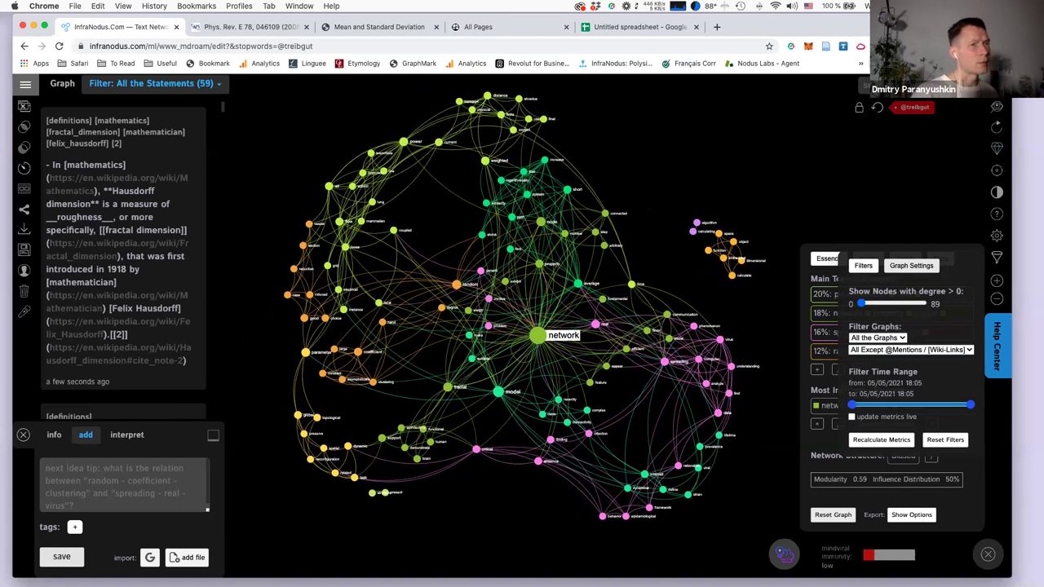
# Select the network node and hide it from the graph.
pyautogui.click(538, 335)
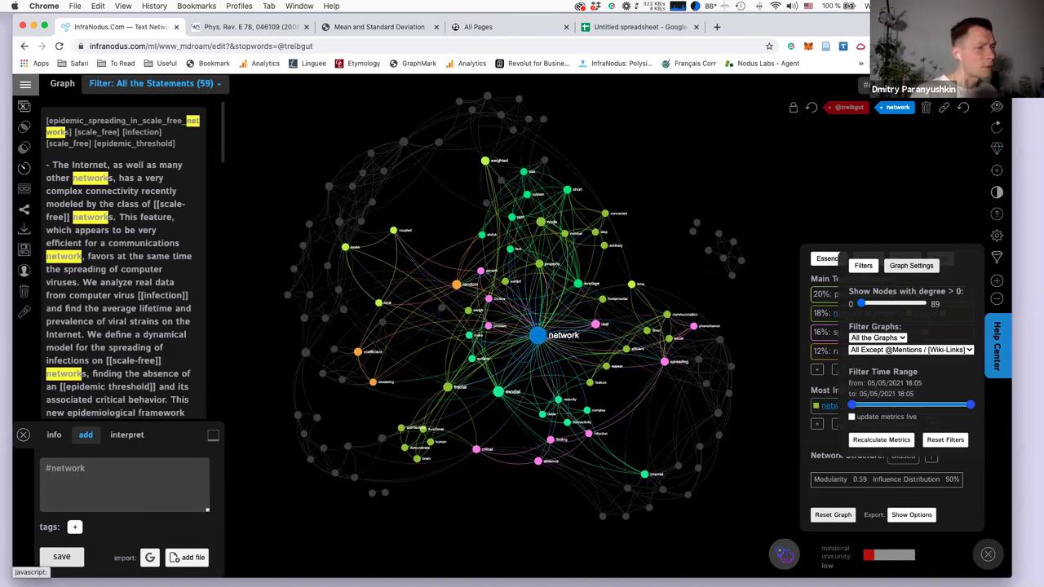
pyautogui.click(538, 335)
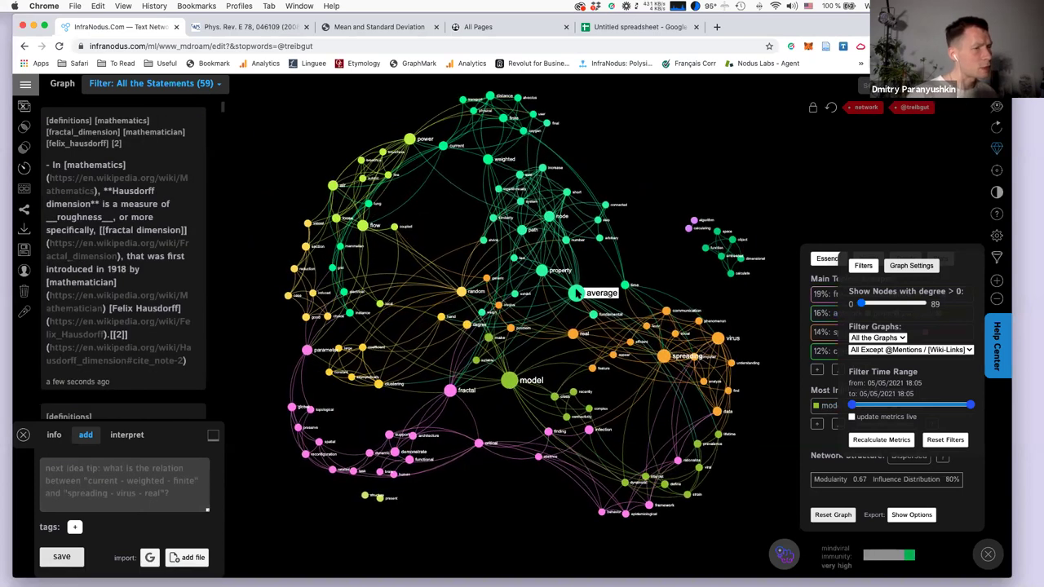
# Select the average, virus and computer nodes together to read the statement where they co-occur.
pyautogui.click(575, 292)
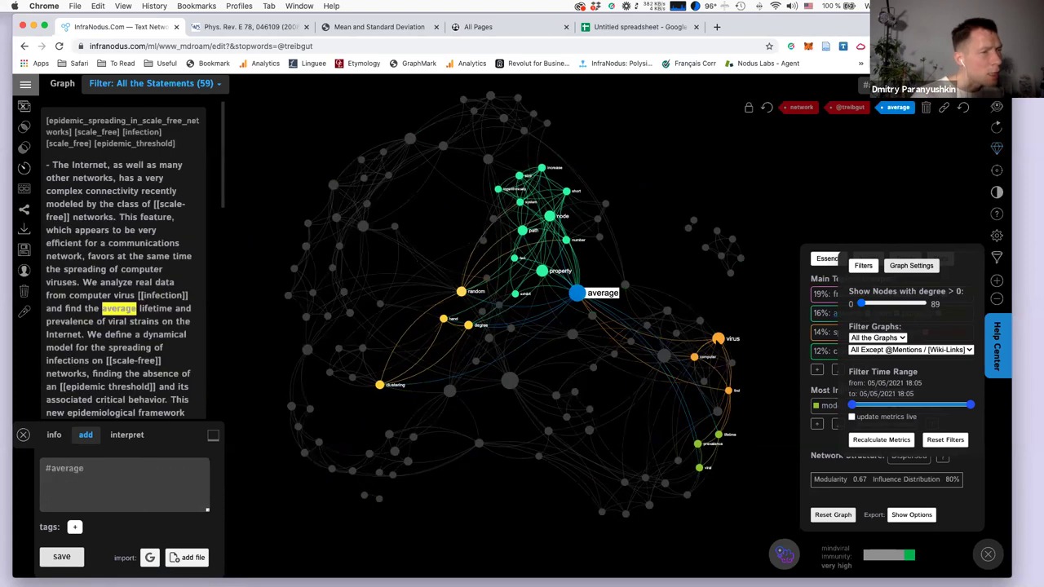
pyautogui.click(718, 339)
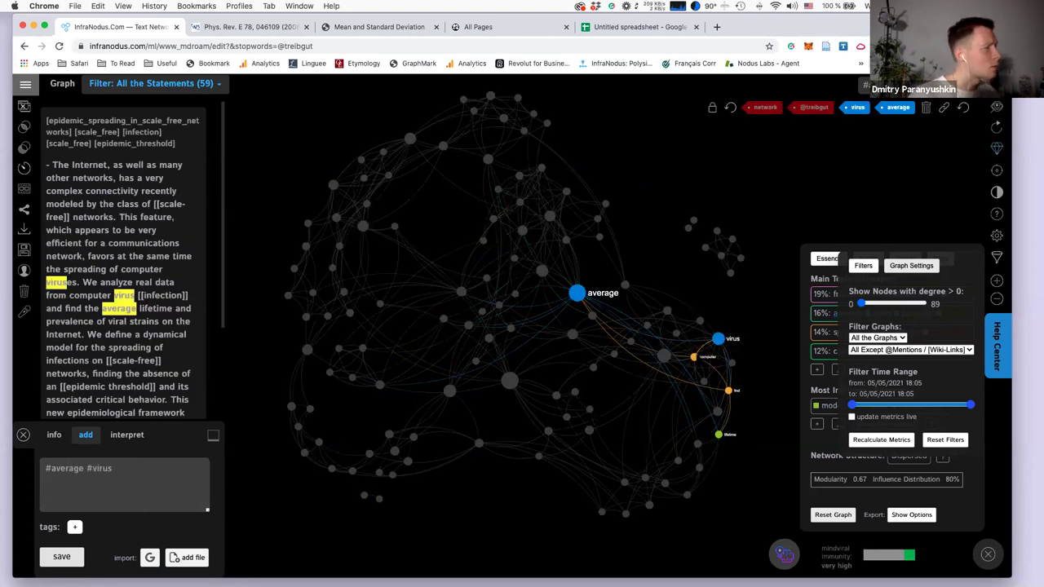
pyautogui.click(693, 357)
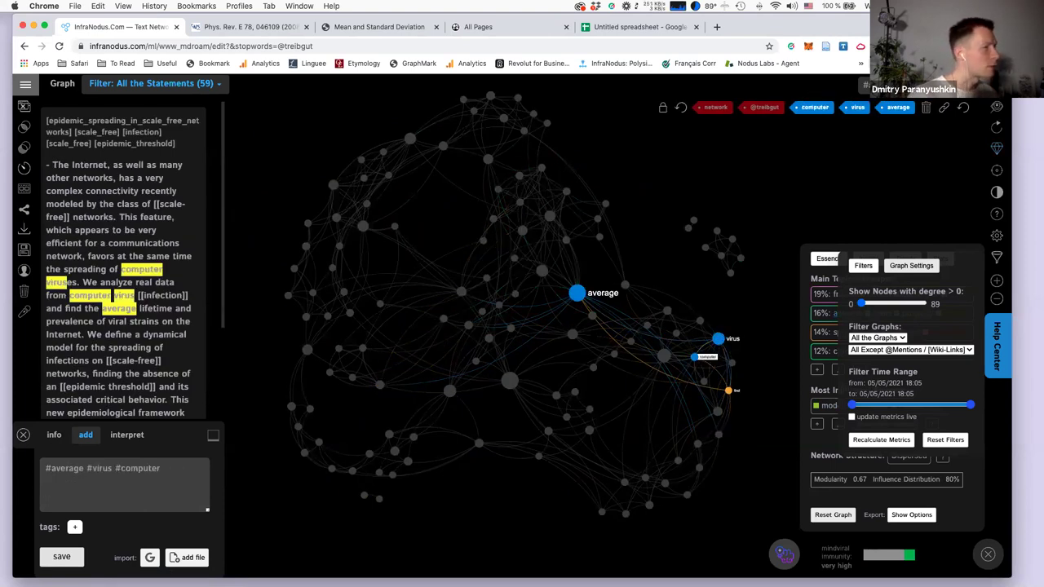
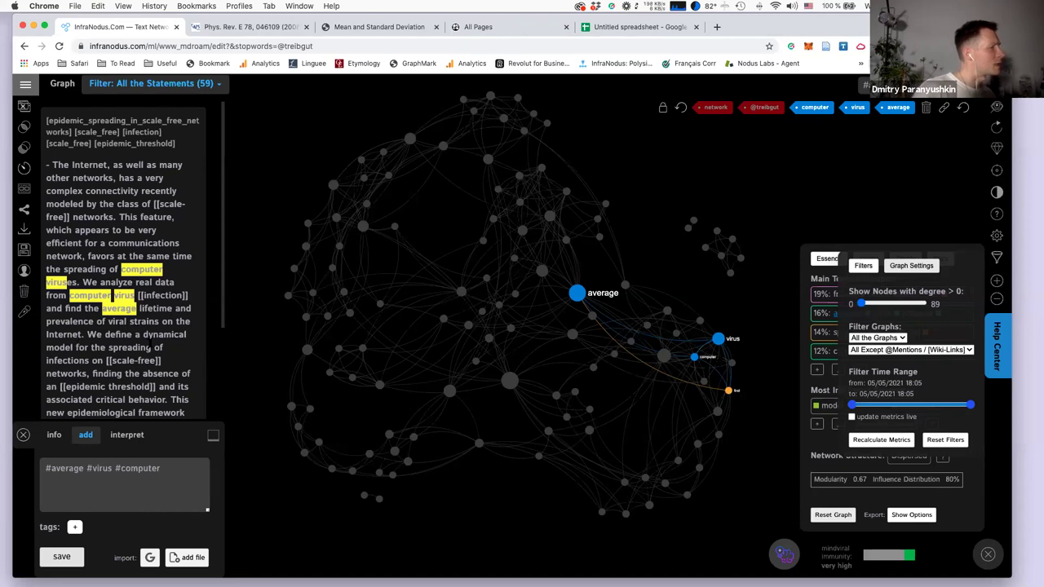
# Read the rest of the statement on computer viruses and deselect the computer, virus and average nodes.
pyautogui.scroll(-2, 149, 359)
pyautogui.scroll(-3, 149, 364)
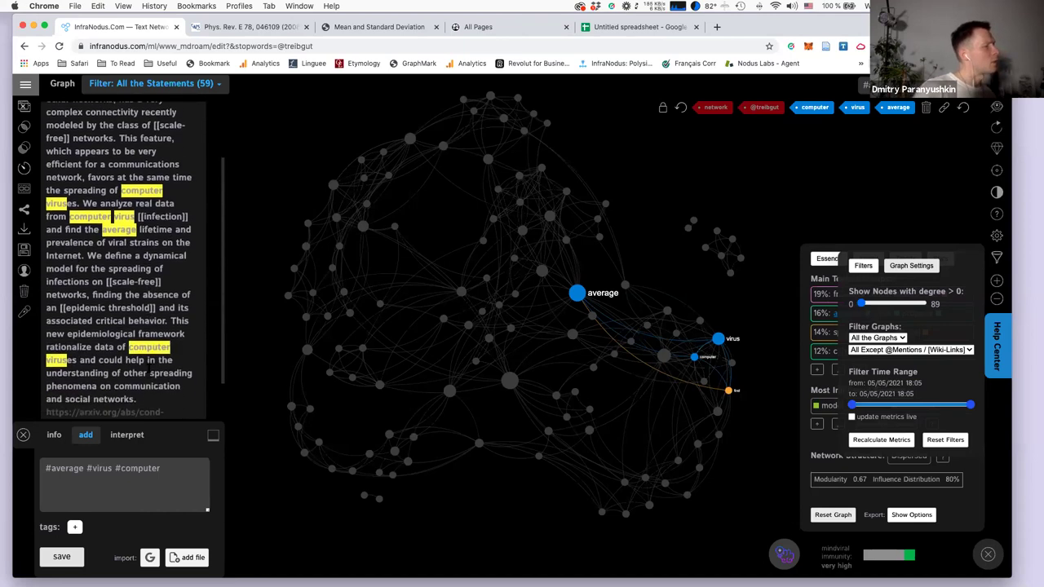
pyautogui.scroll(1, 150, 371)
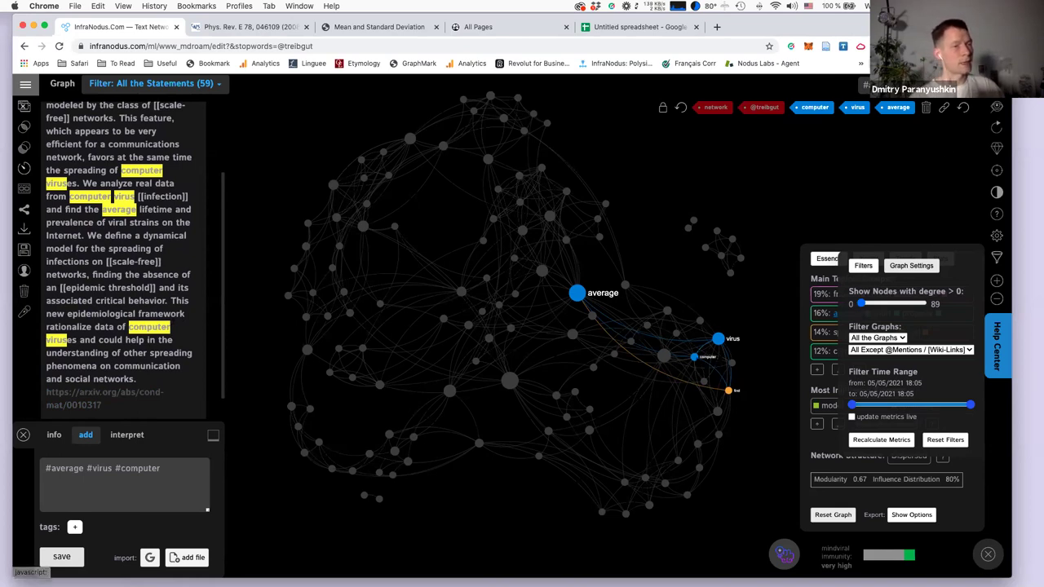
pyautogui.click(694, 356)
pyautogui.click(717, 338)
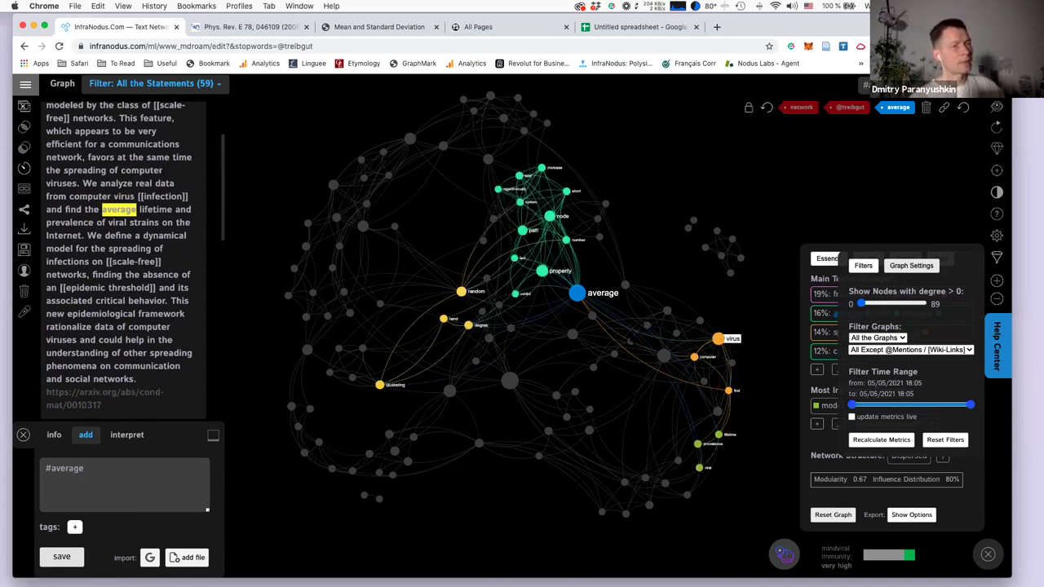
pyautogui.click(577, 292)
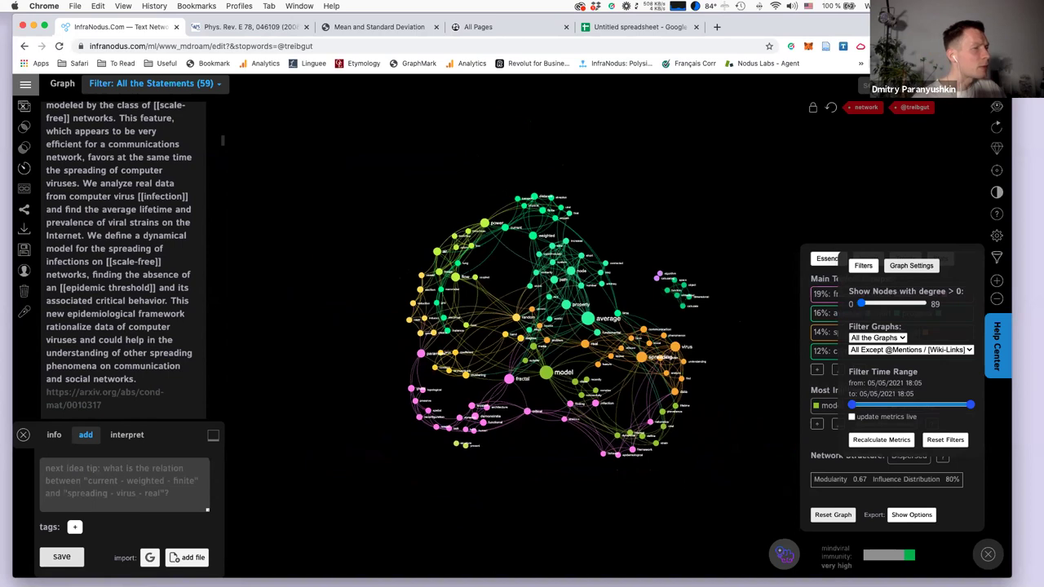
# Select the power, bronchiole and line nodes to read the statement they share, and clear the selection.
pyautogui.click(507, 189)
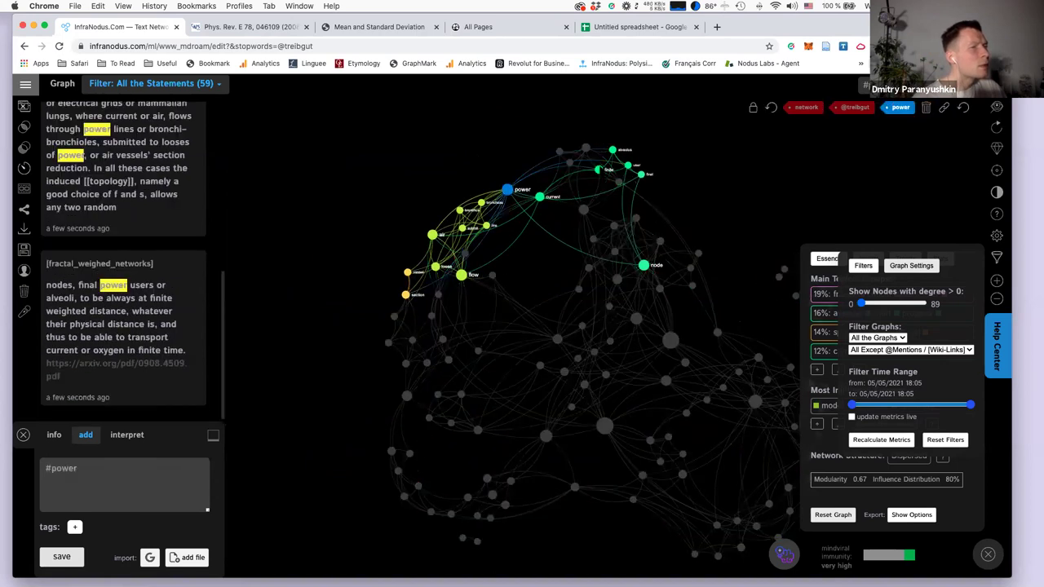
pyautogui.click(483, 202)
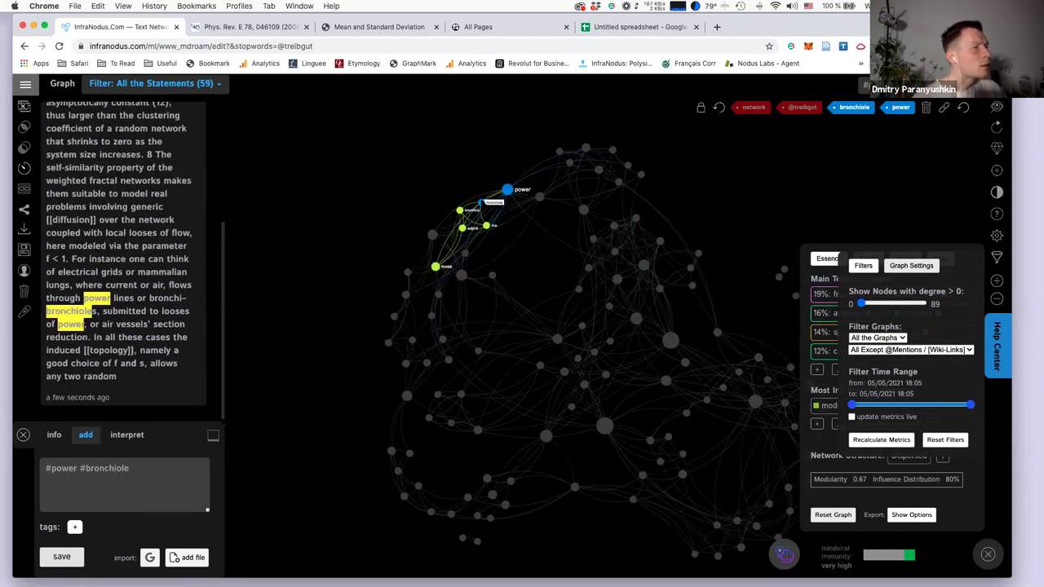
pyautogui.click(488, 225)
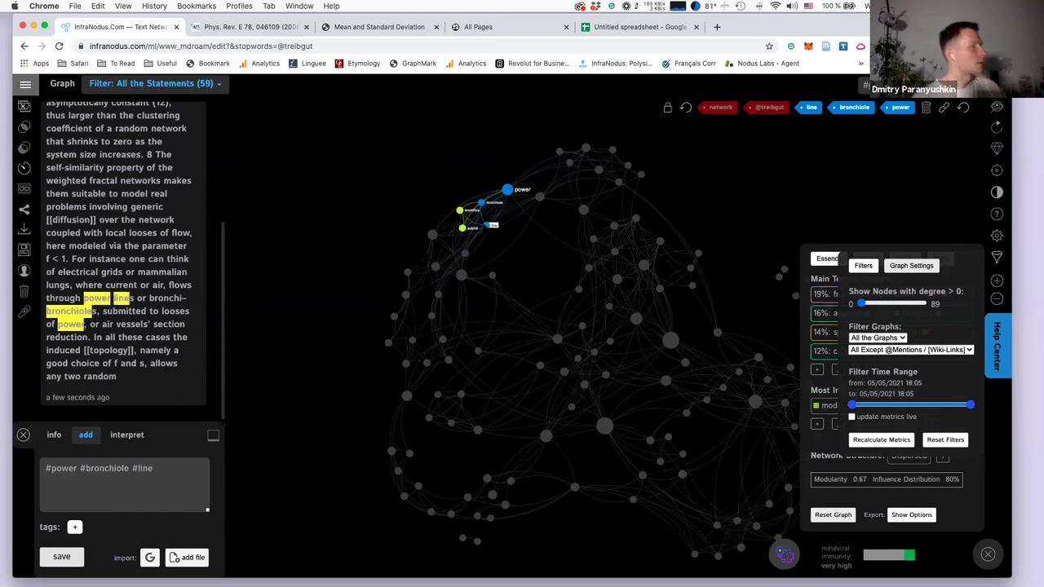
pyautogui.click(489, 225)
pyautogui.click(484, 202)
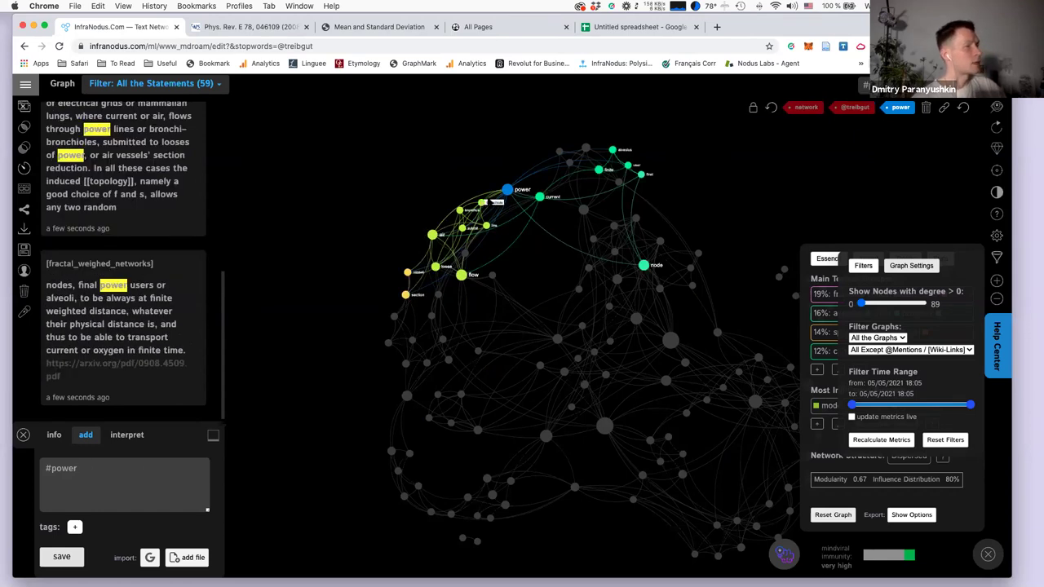
pyautogui.click(508, 190)
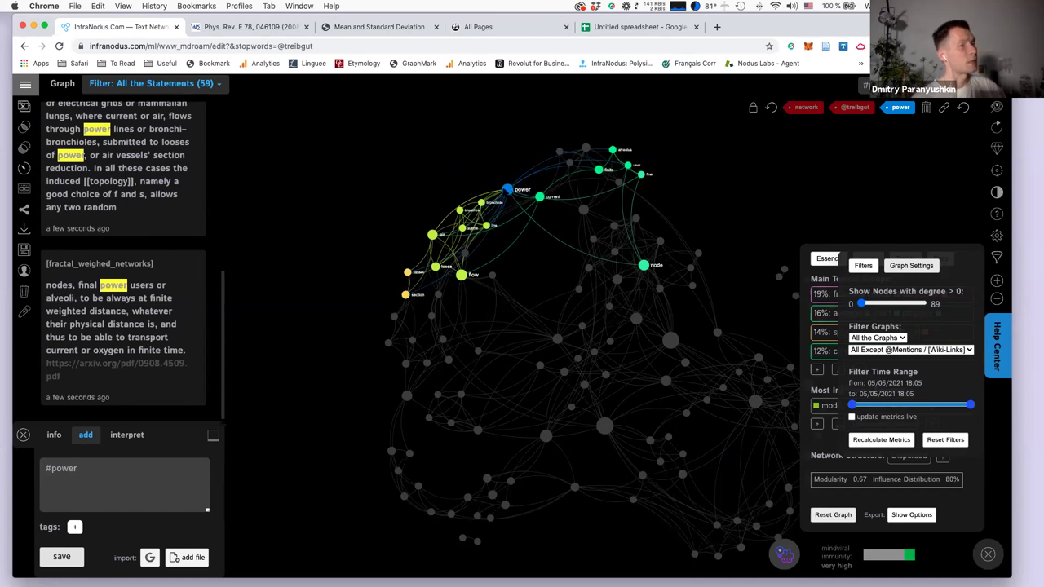
pyautogui.click(507, 190)
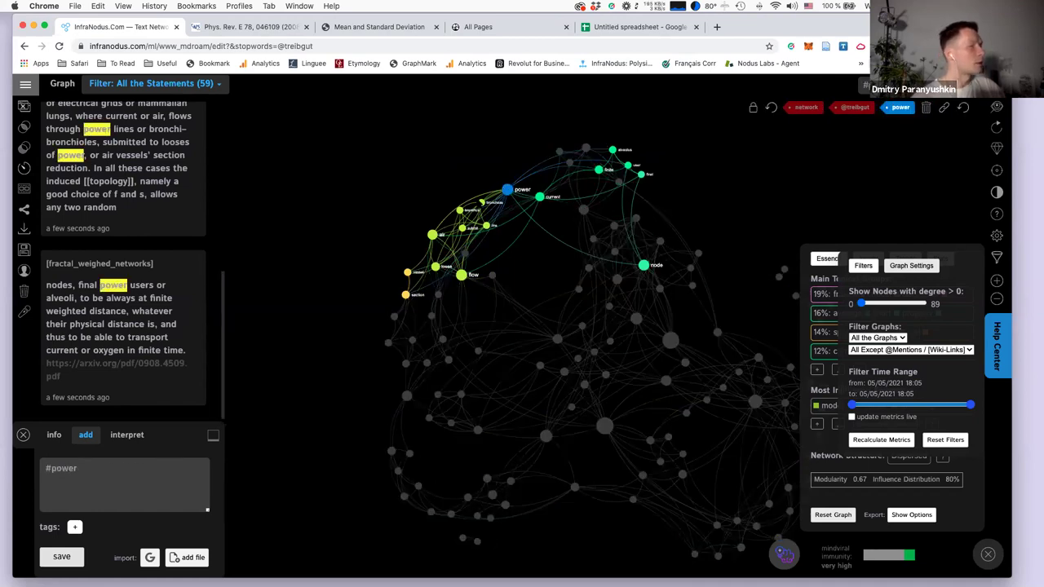
pyautogui.click(481, 202)
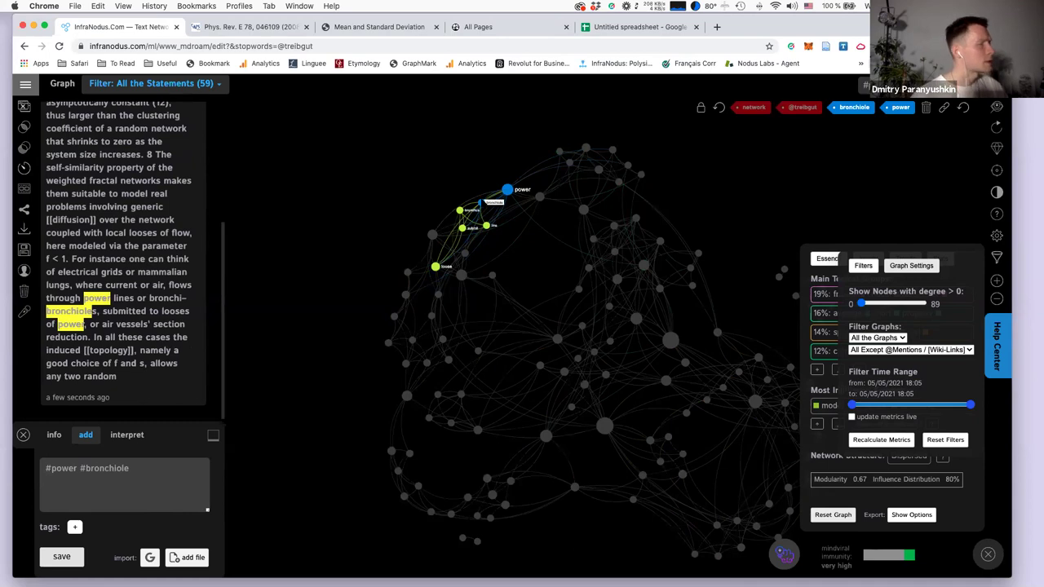
pyautogui.click(483, 202)
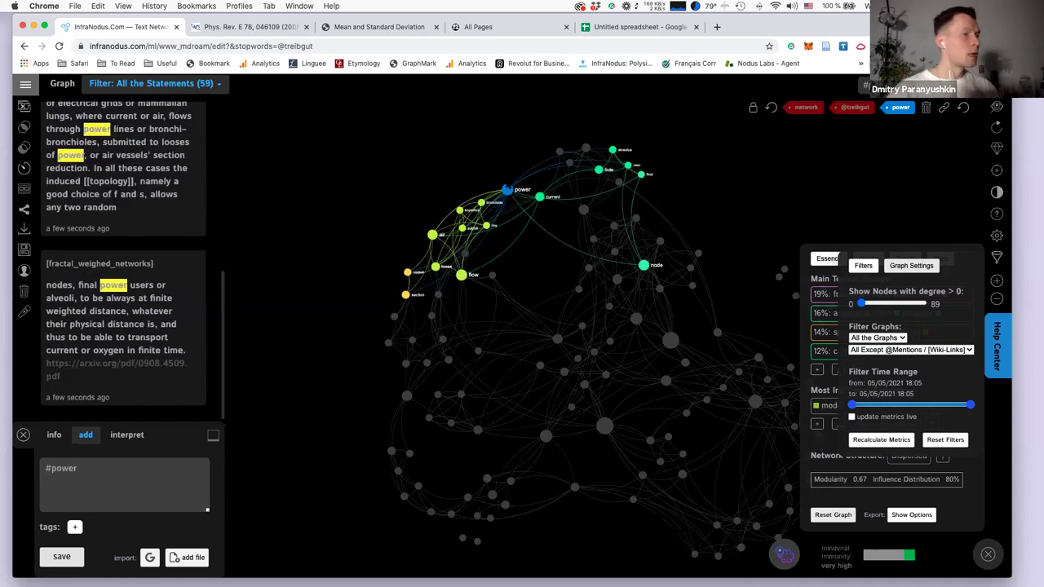
pyautogui.click(507, 190)
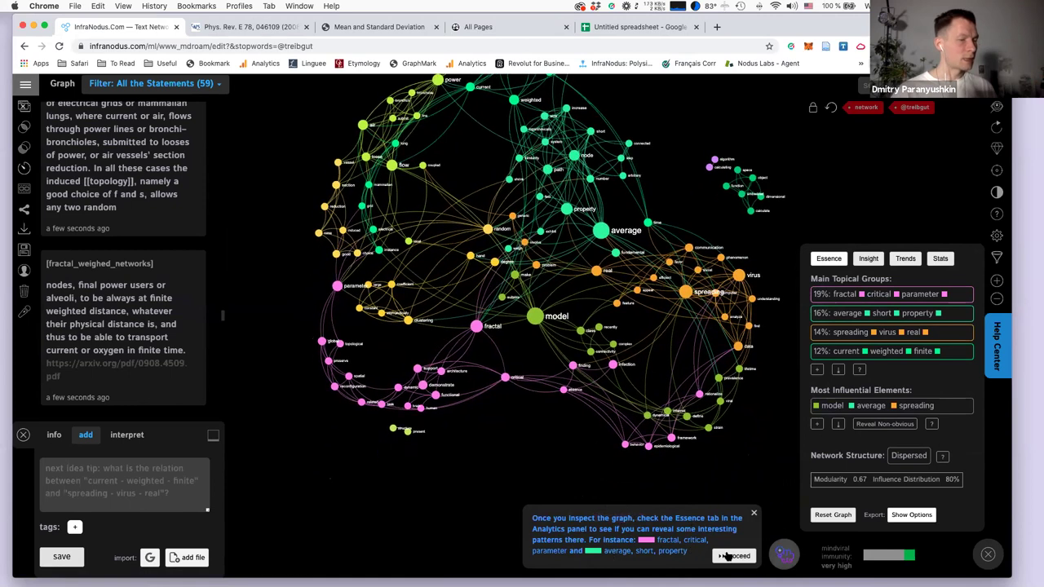
# Follow the advice on the main topical groups and read the statements behind the gap between current–weighted–finite and spreading–virus–real.
pyautogui.click(732, 556)
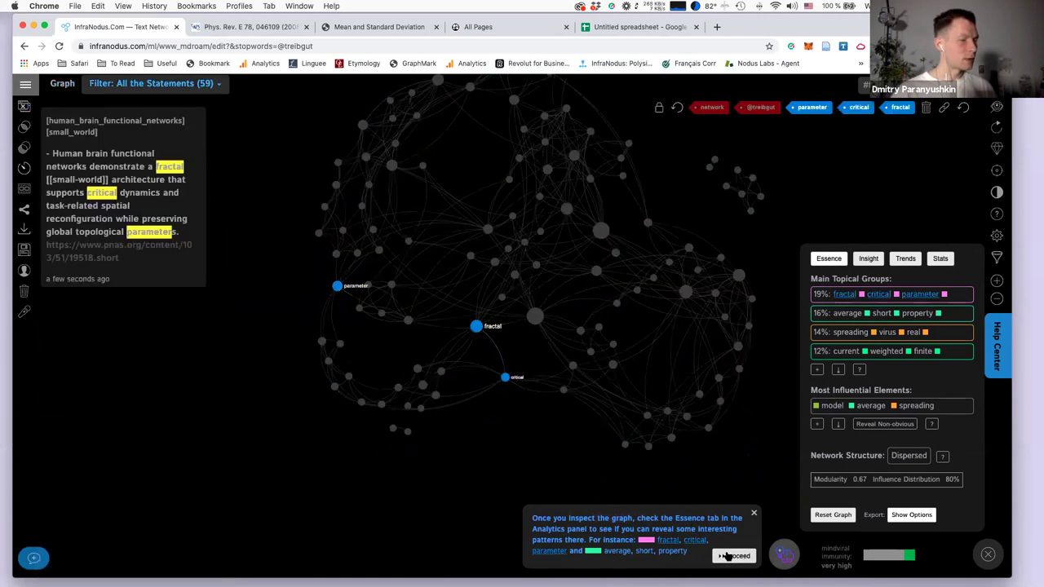
pyautogui.click(728, 555)
pyautogui.click(728, 555)
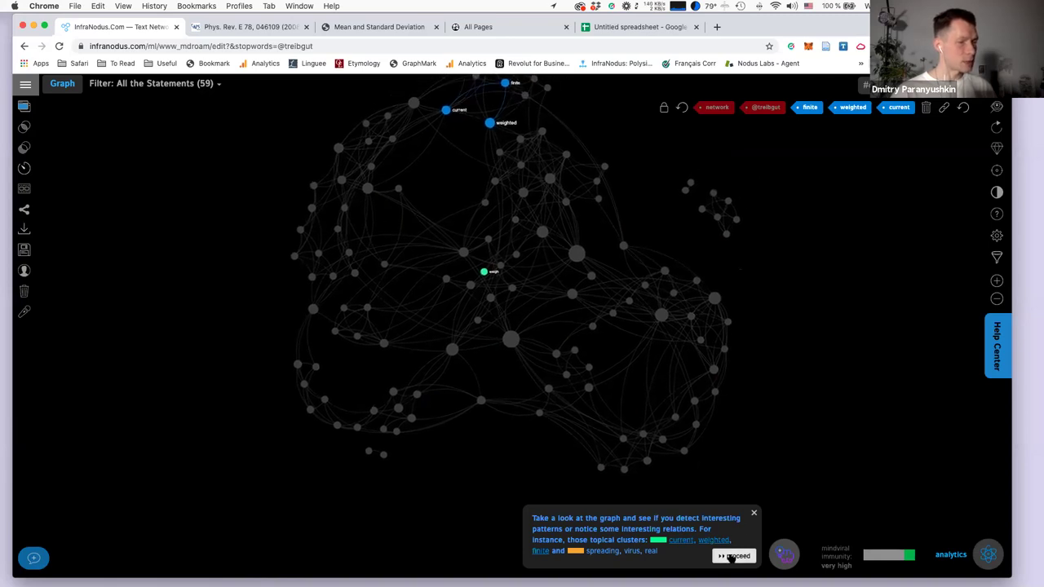
pyautogui.click(730, 555)
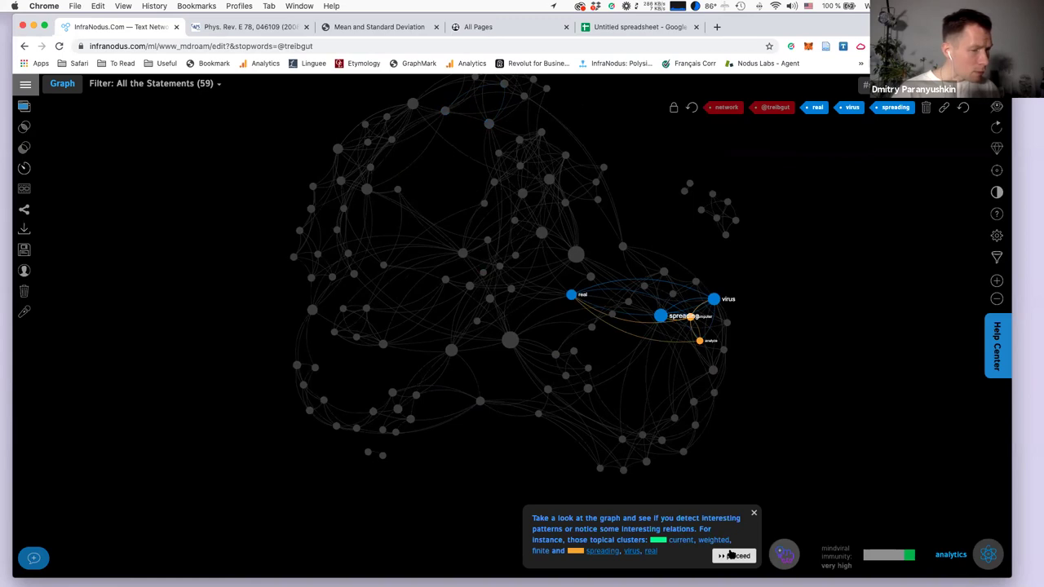
pyautogui.click(730, 555)
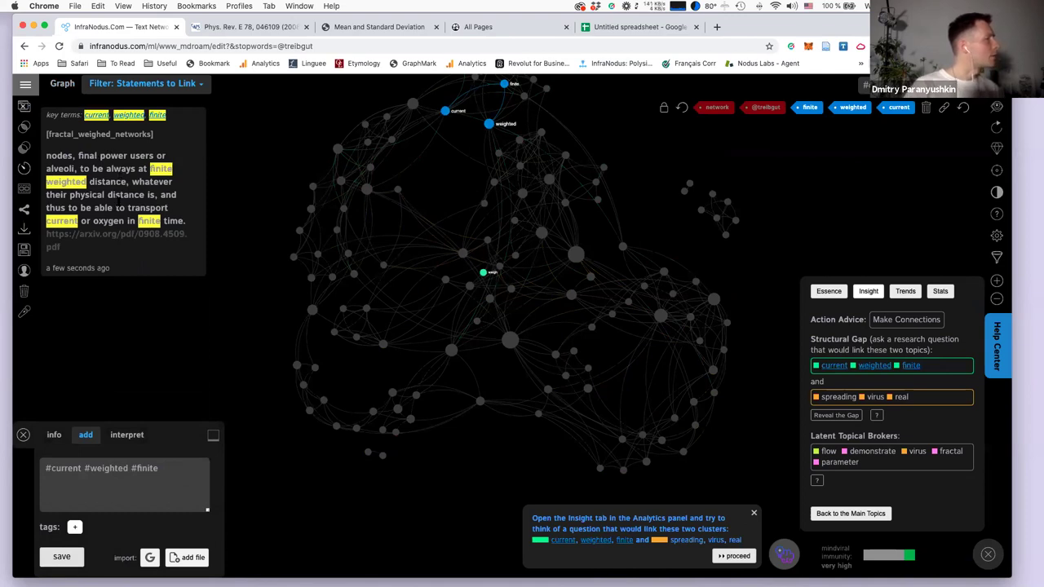
pyautogui.click(732, 555)
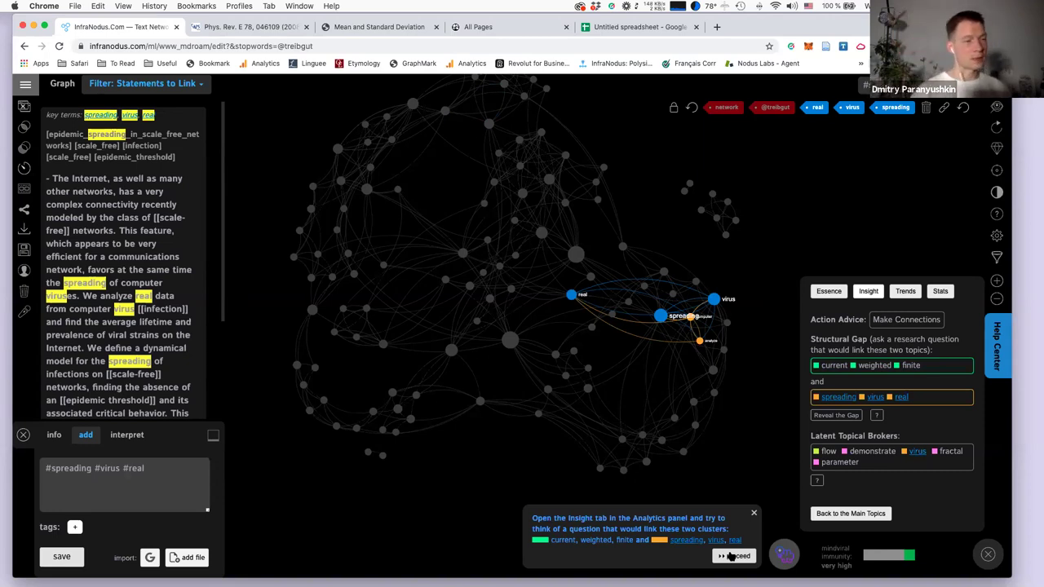
# Open the graph's interpretation layer, logging in again with the account username and password, and dismiss the subscription notice.
pyautogui.tripleClick(138, 468)
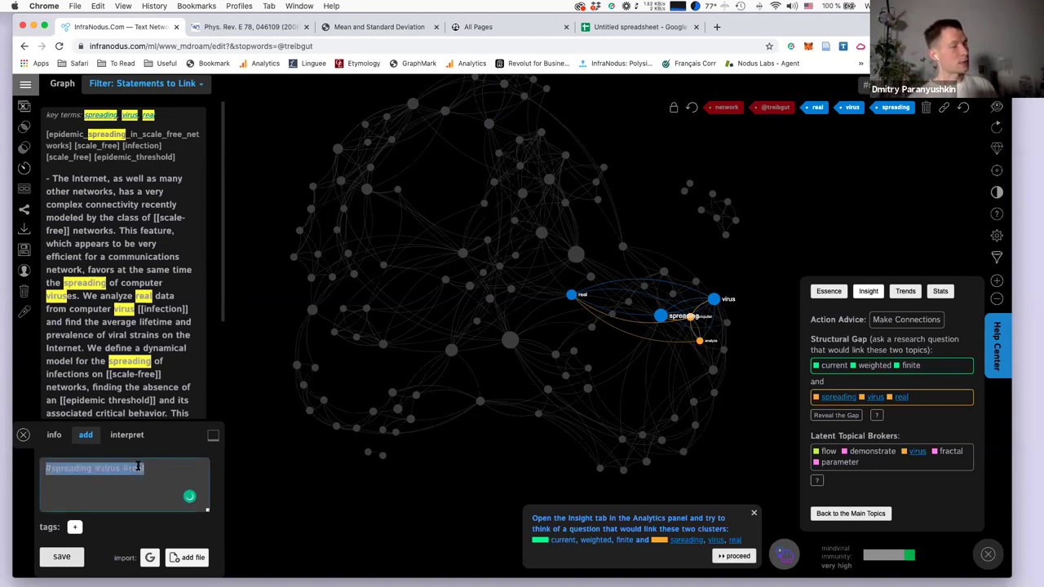
pyautogui.click(124, 436)
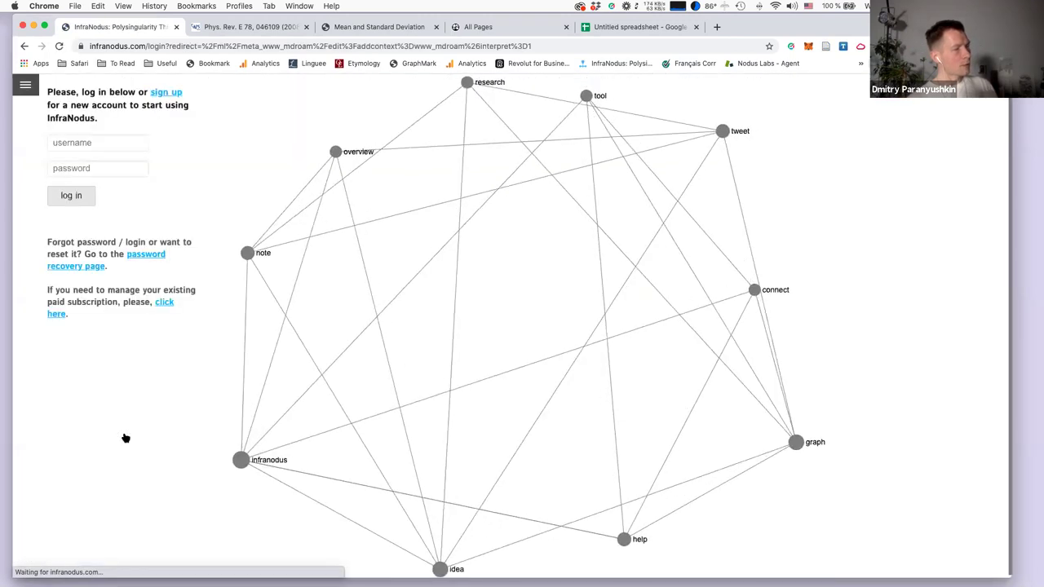
pyautogui.click(89, 143)
pyautogui.write('ml')
pyautogui.press('Tab')
pyautogui.write('•••••••')
pyautogui.press('Return')
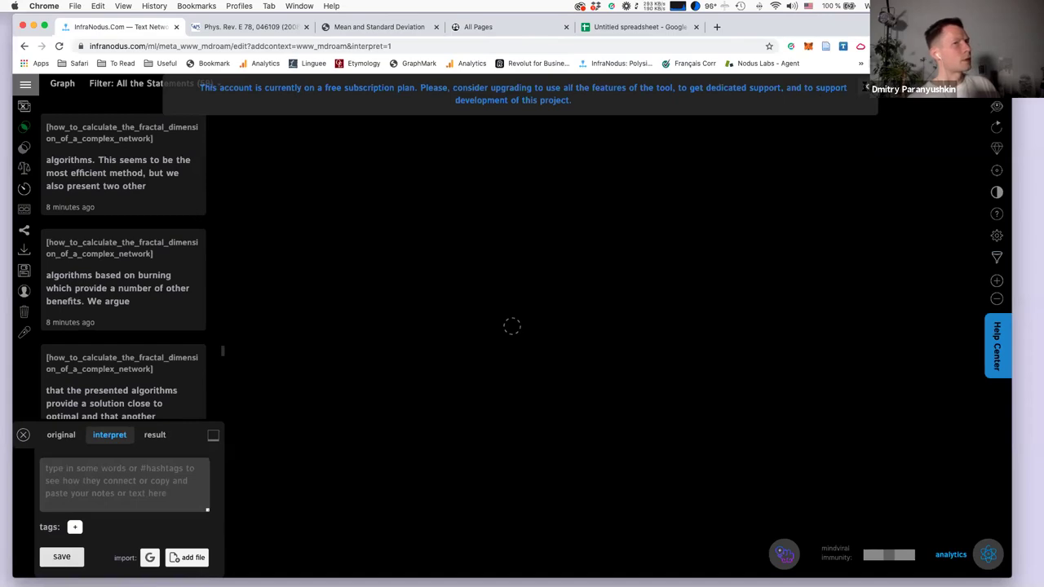
pyautogui.click(866, 87)
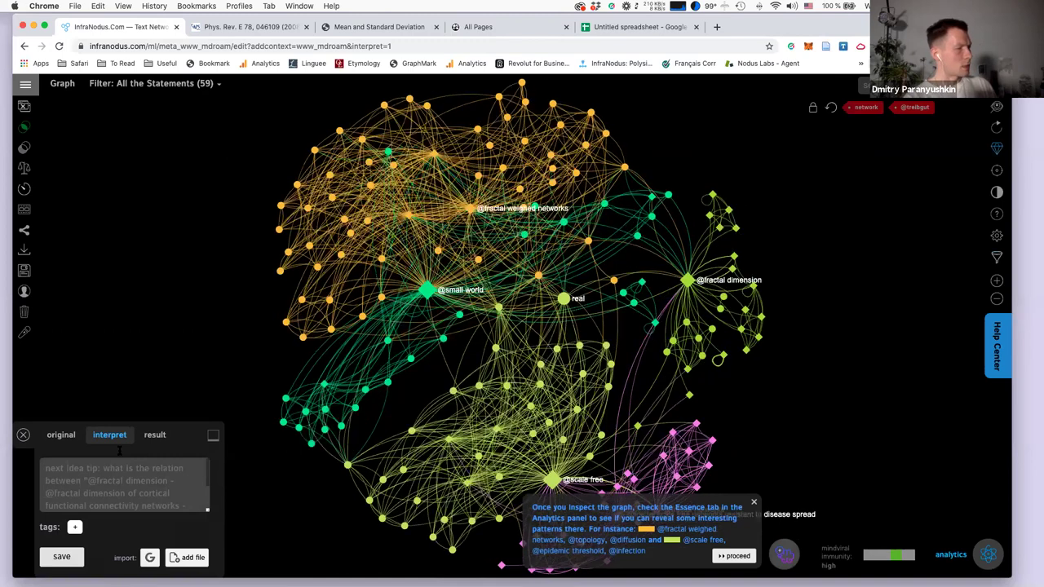
# Save the interpretation "maybe we could use the ideas from biological networks to design technological networks that are resistant to viruses and have a more robust structure".
pyautogui.click(83, 481)
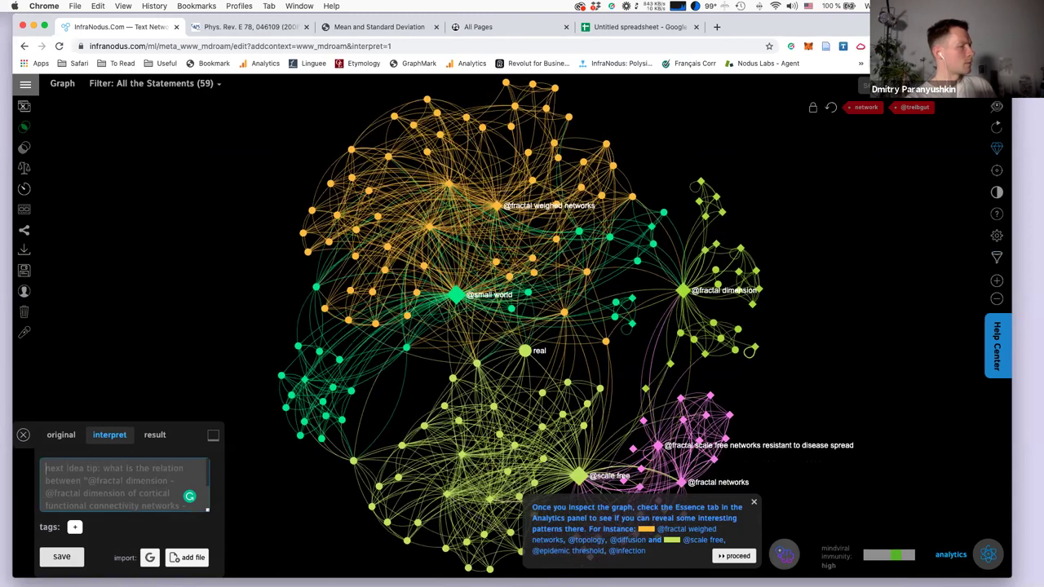
pyautogui.write('maybe we ')
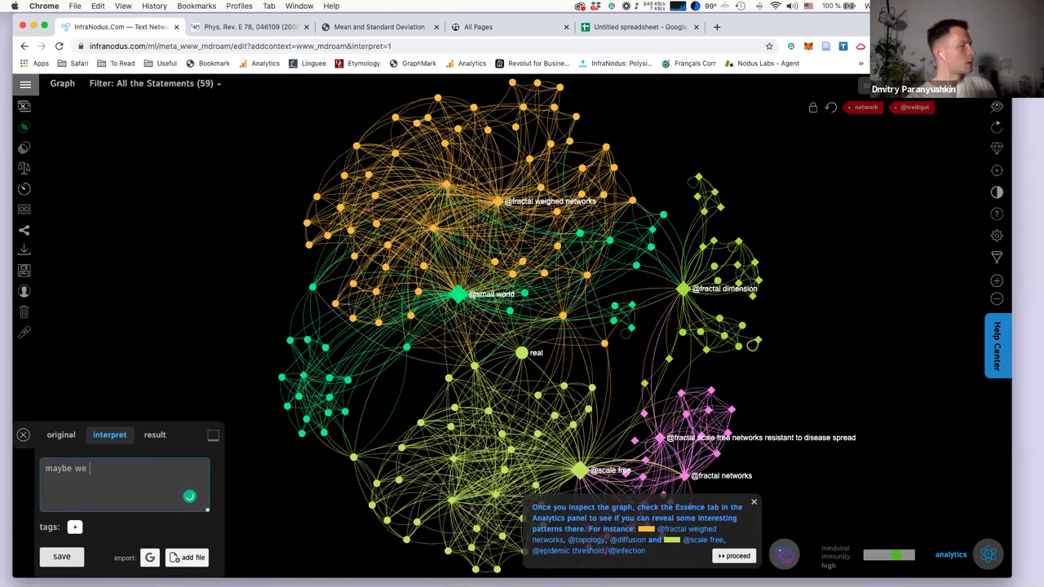
pyautogui.write('could use the ideas from biol')
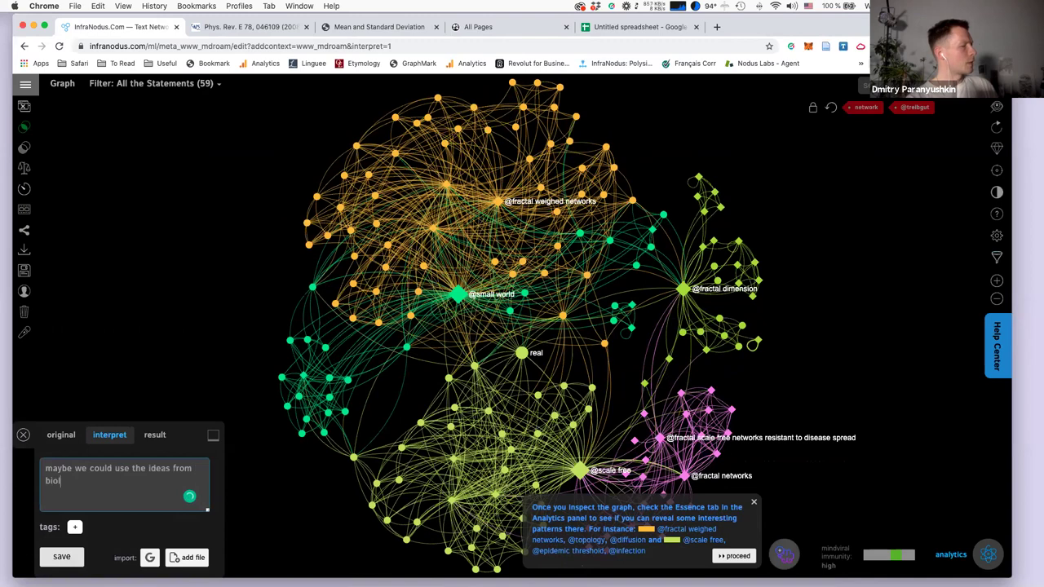
pyautogui.write('ogical networks to design techn')
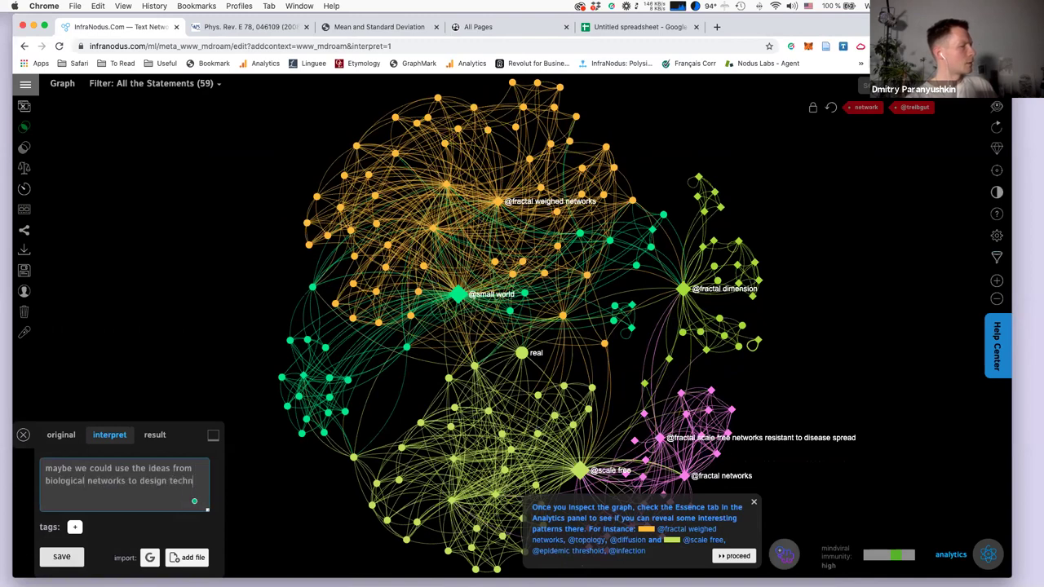
pyautogui.write('ological networks th')
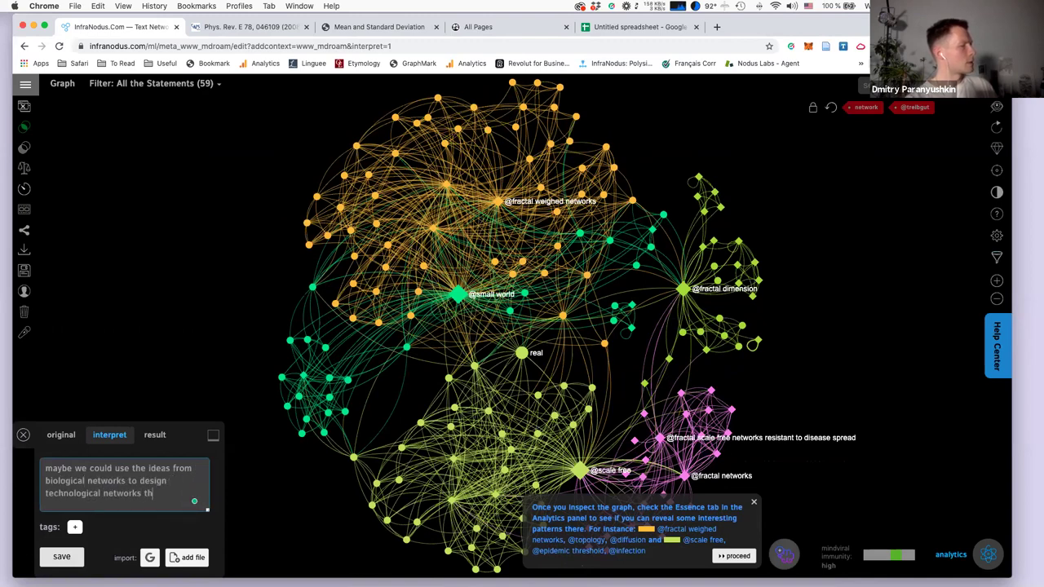
pyautogui.write('at are resistan')
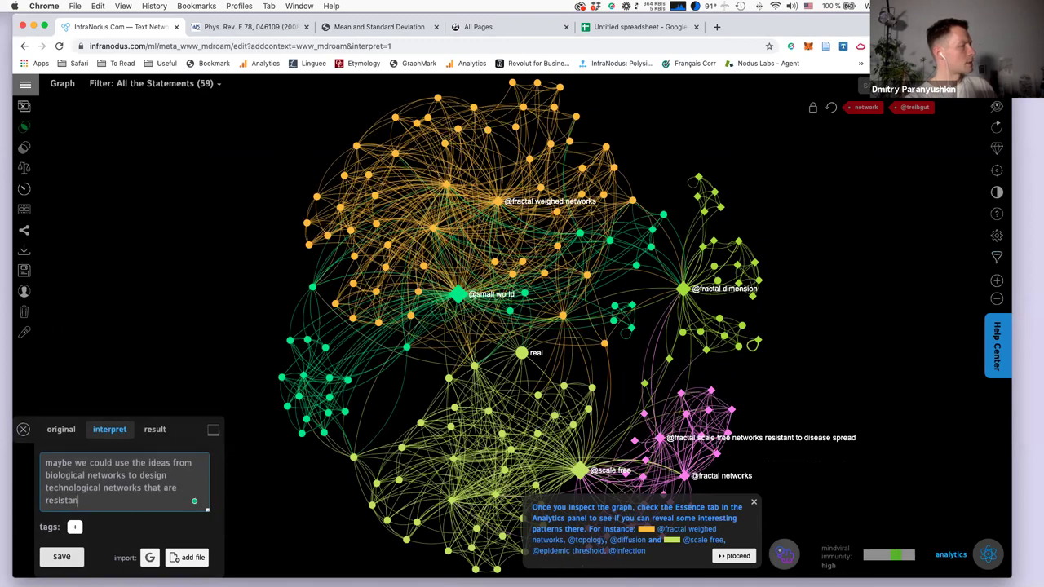
pyautogui.write('t to viruse')
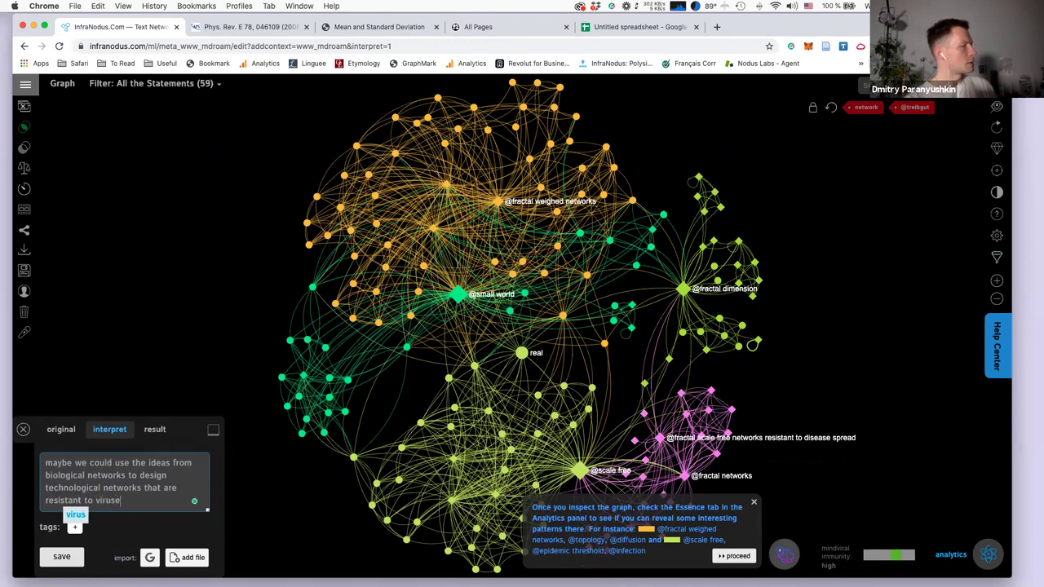
pyautogui.write('s and have a mor')
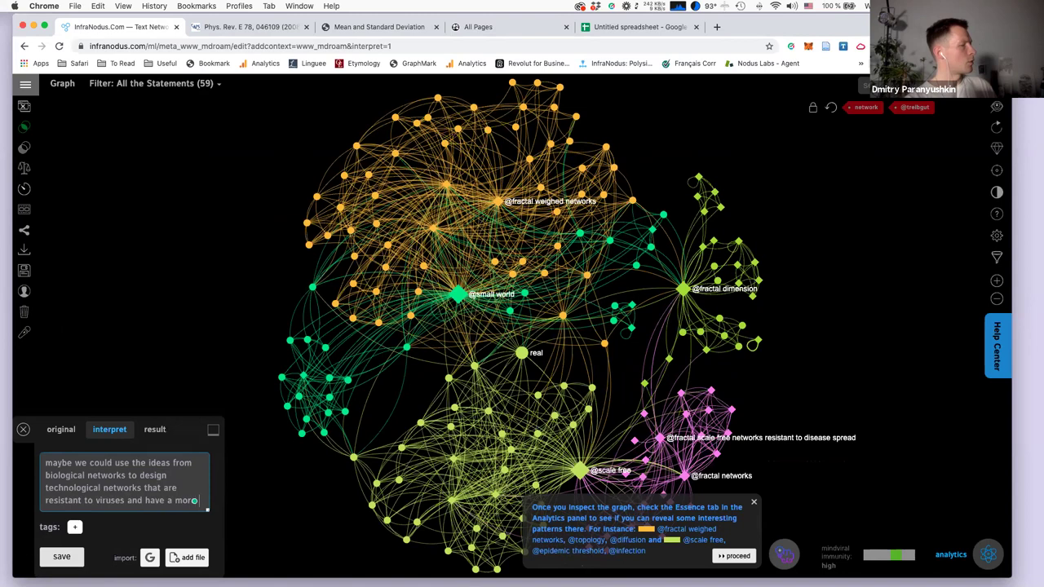
pyautogui.write('e robust structure')
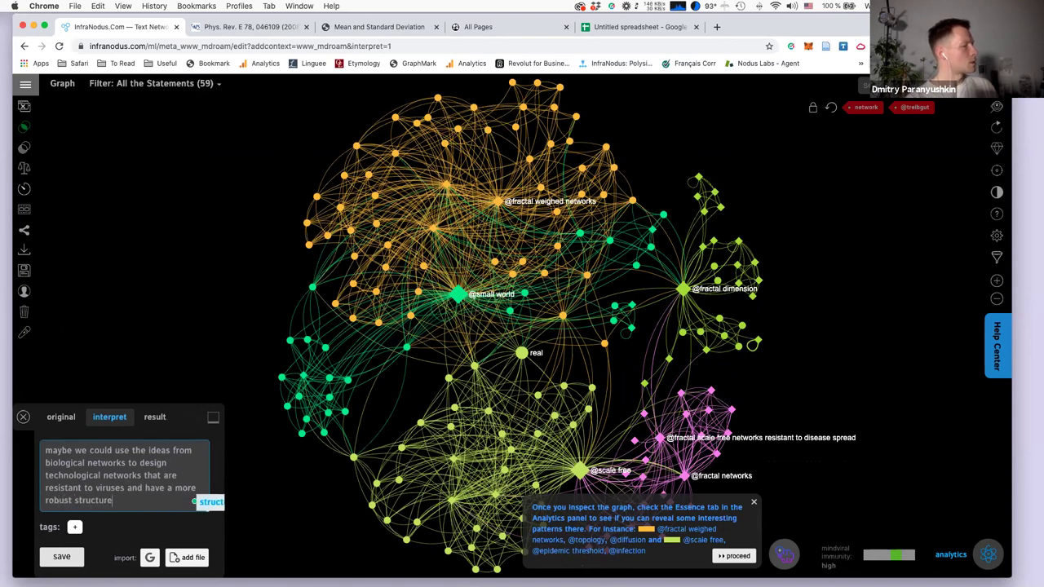
pyautogui.press('Return')
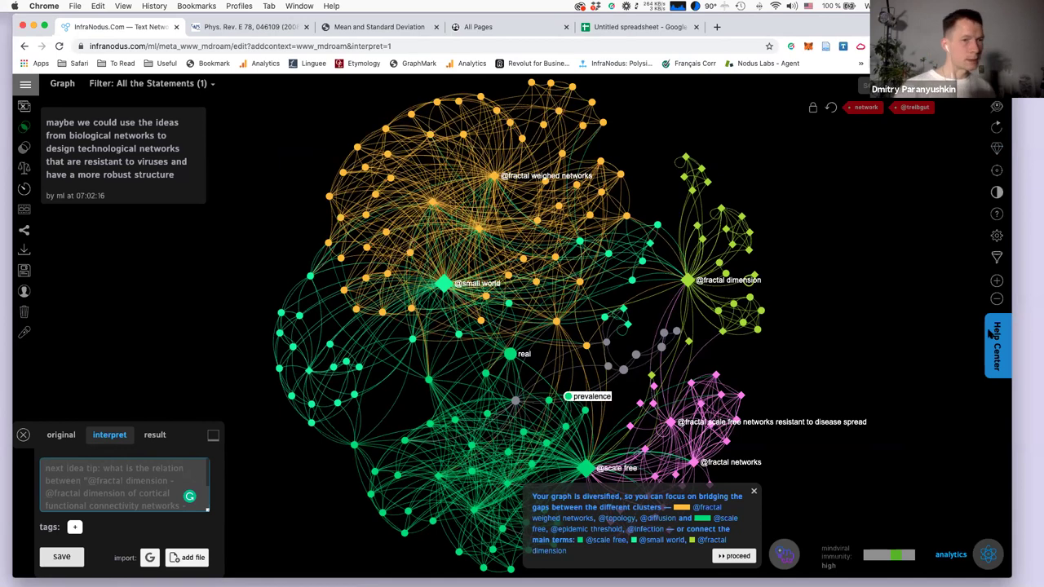
pyautogui.click(996, 258)
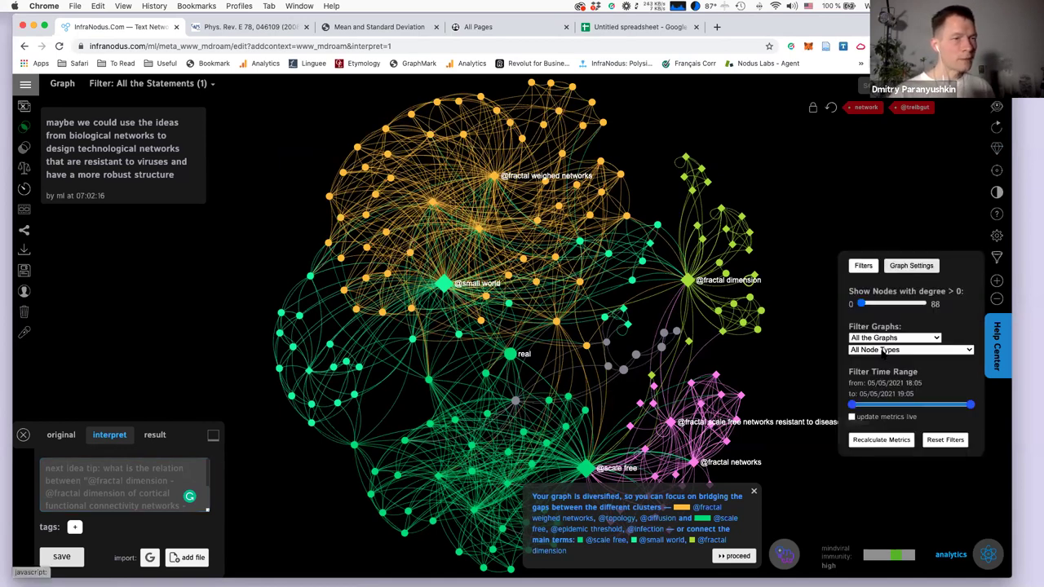
pyautogui.click(882, 351)
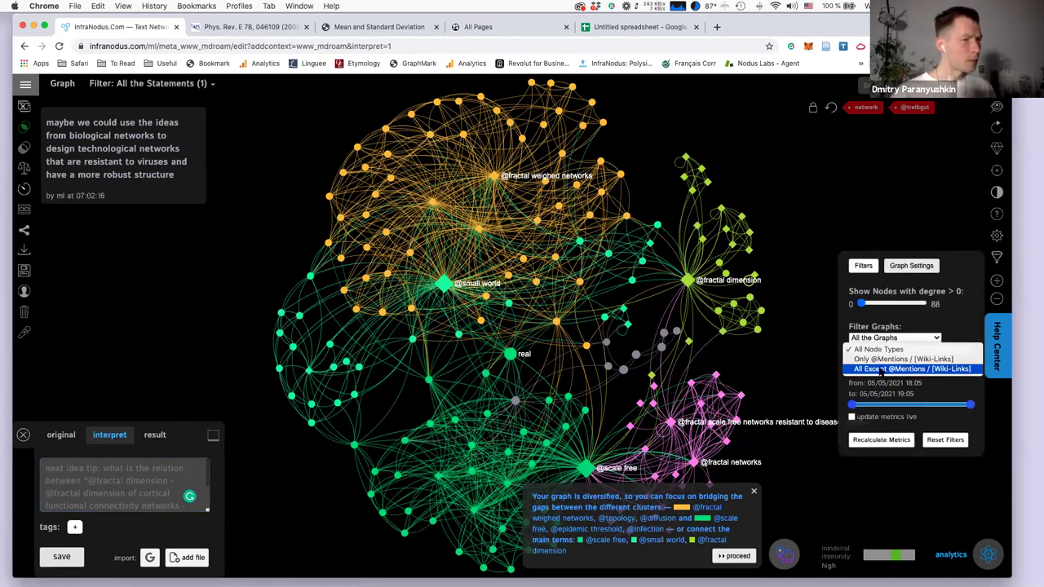
pyautogui.click(880, 369)
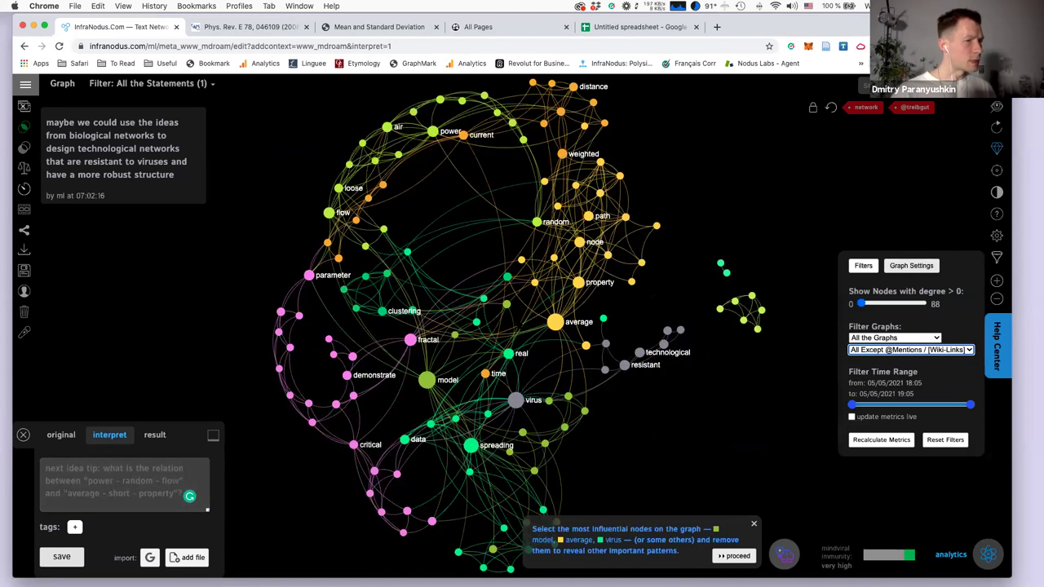
# Save the interpretation "scale-free networks are good in propagating viruses" to the graph.
pyautogui.click(107, 480)
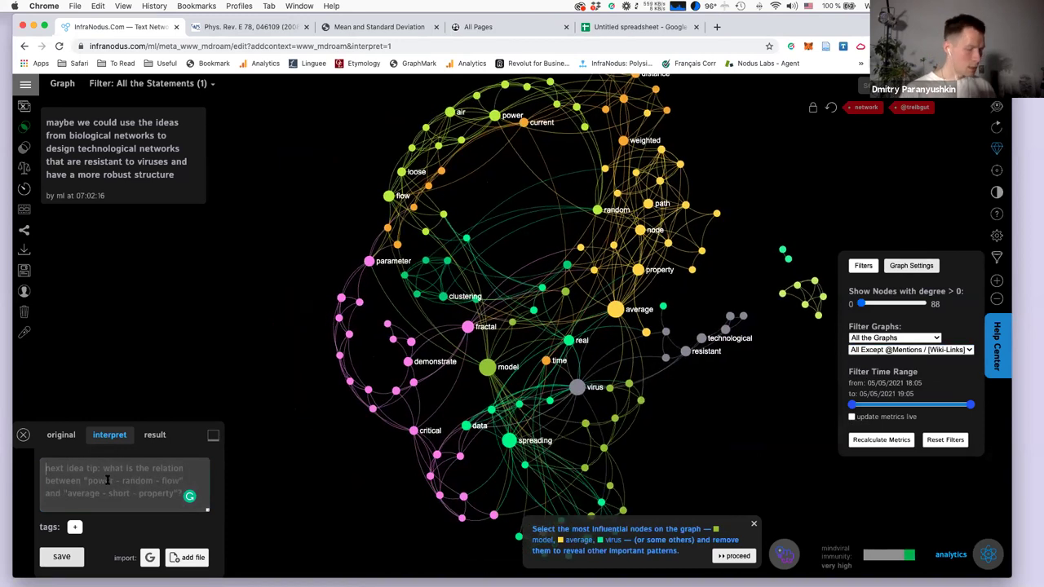
pyautogui.write('scale-f')
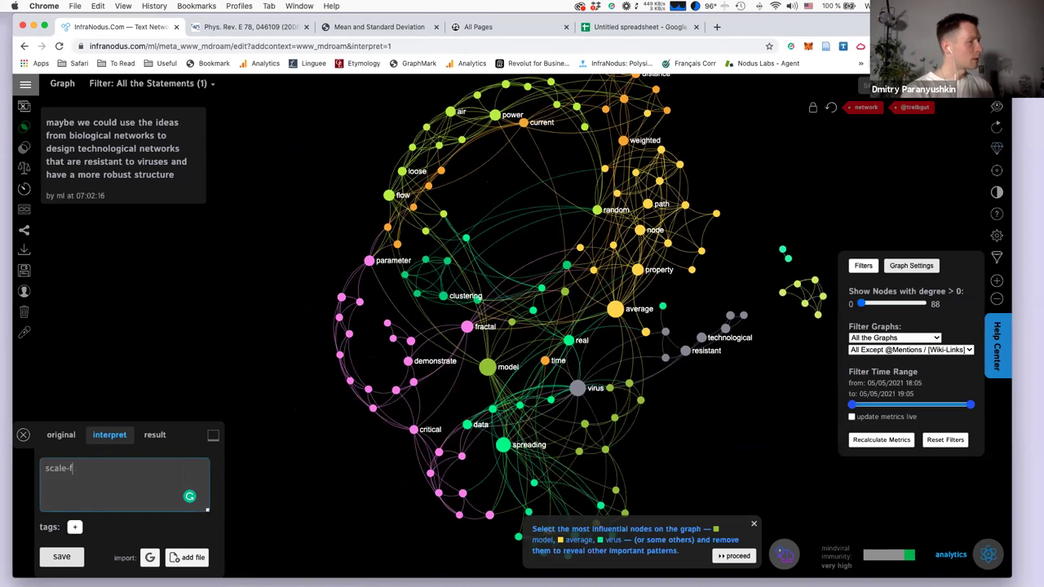
pyautogui.write('ree networks ')
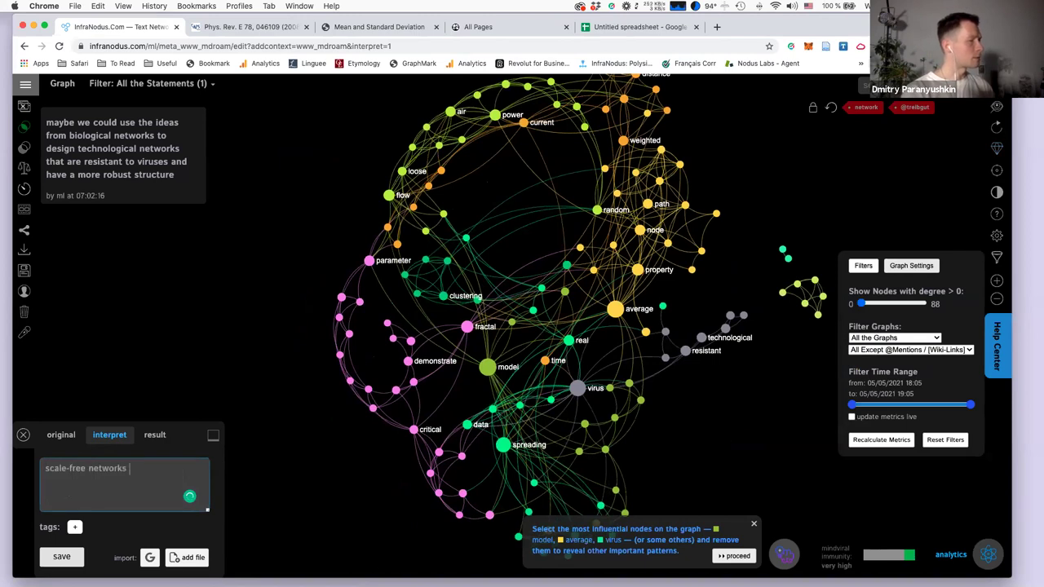
pyautogui.write('are')
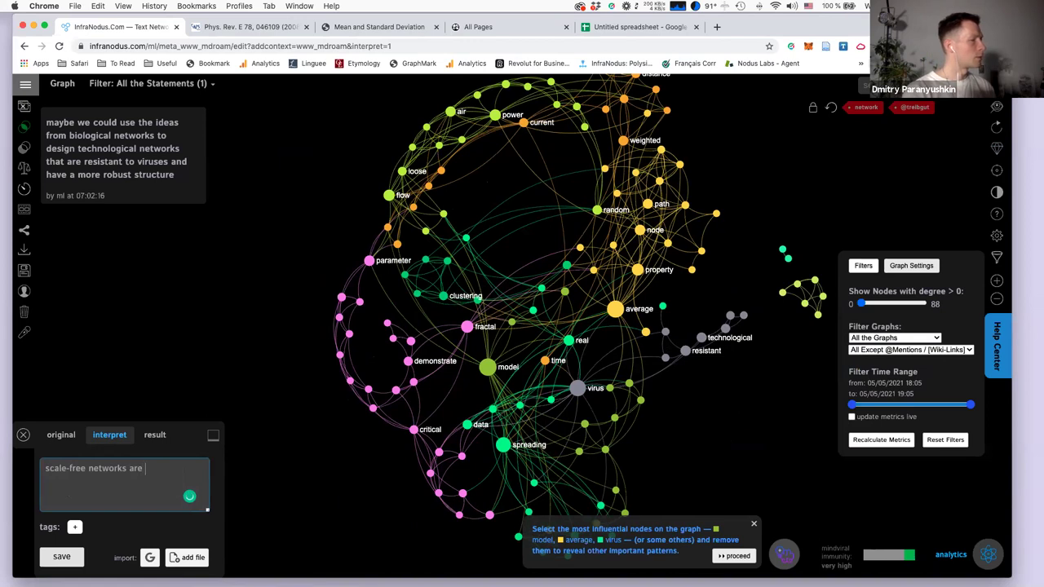
pyautogui.write(' good in propagat')
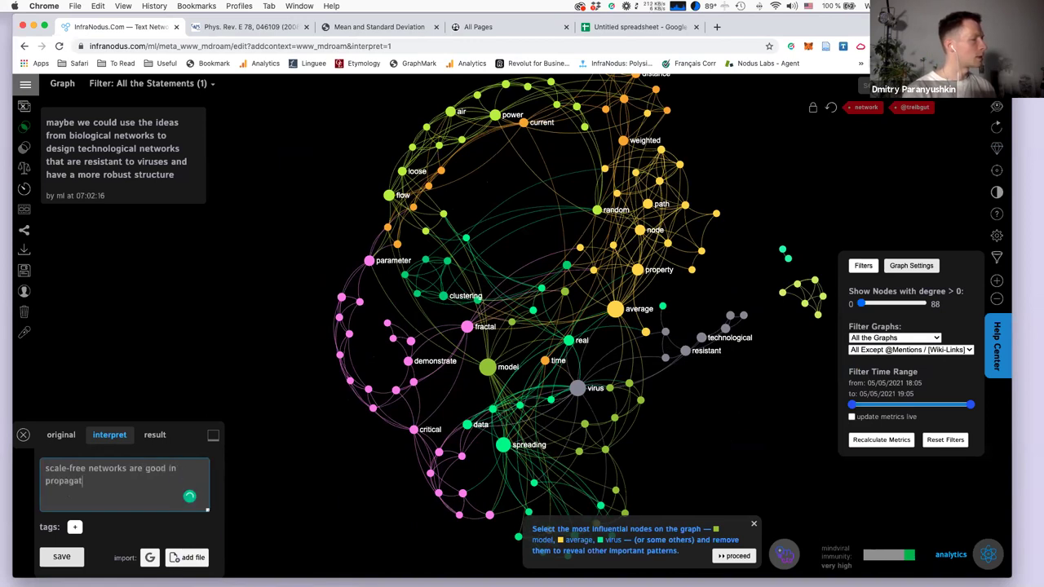
pyautogui.write('ing viruses')
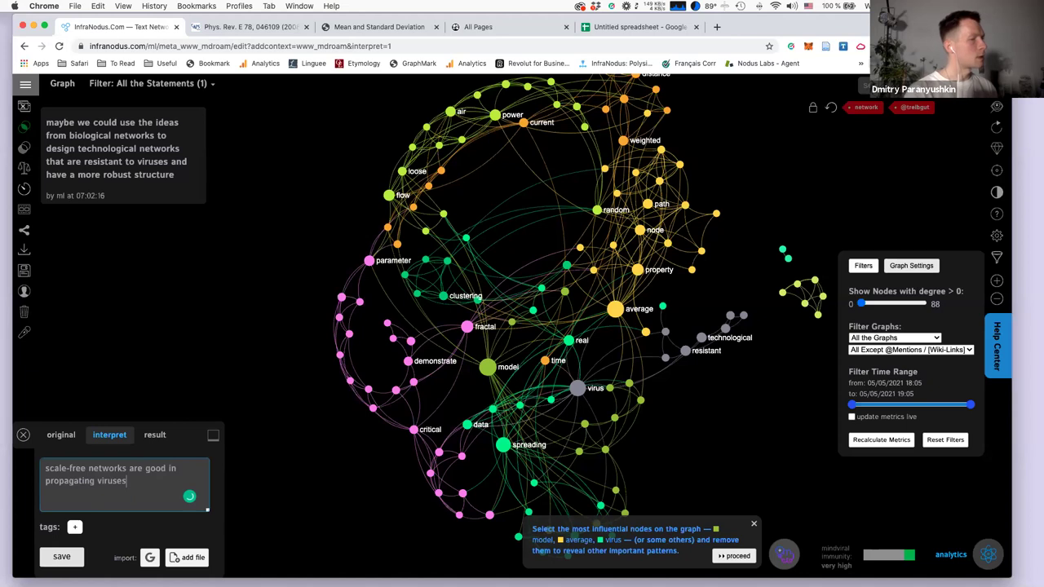
pyautogui.press('Return')
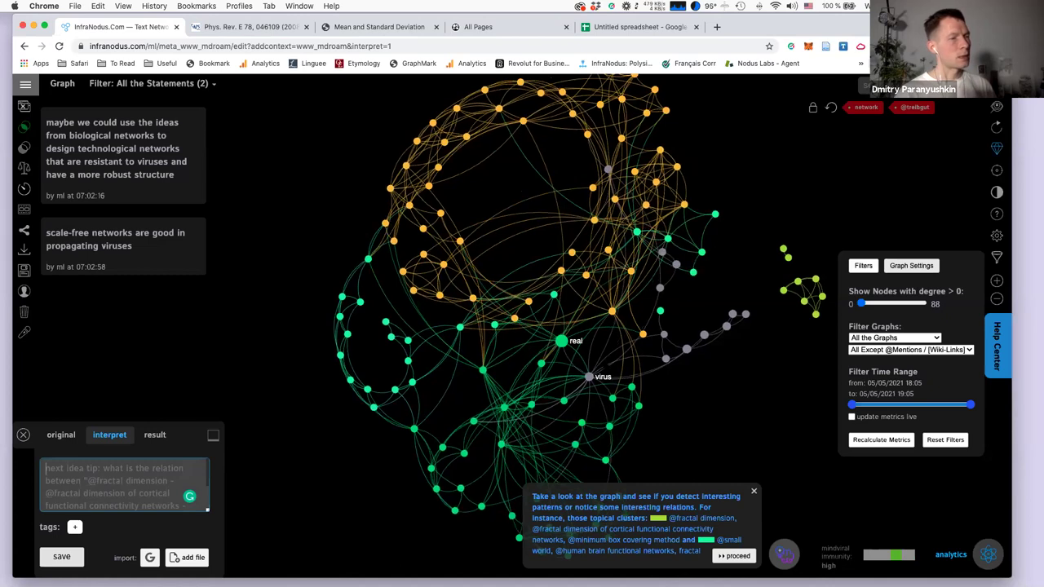
# Look over the word nodes and save the interpretation "fractal neworks have a higher epidemic threshold".
pyautogui.scroll(5, 604, 363)
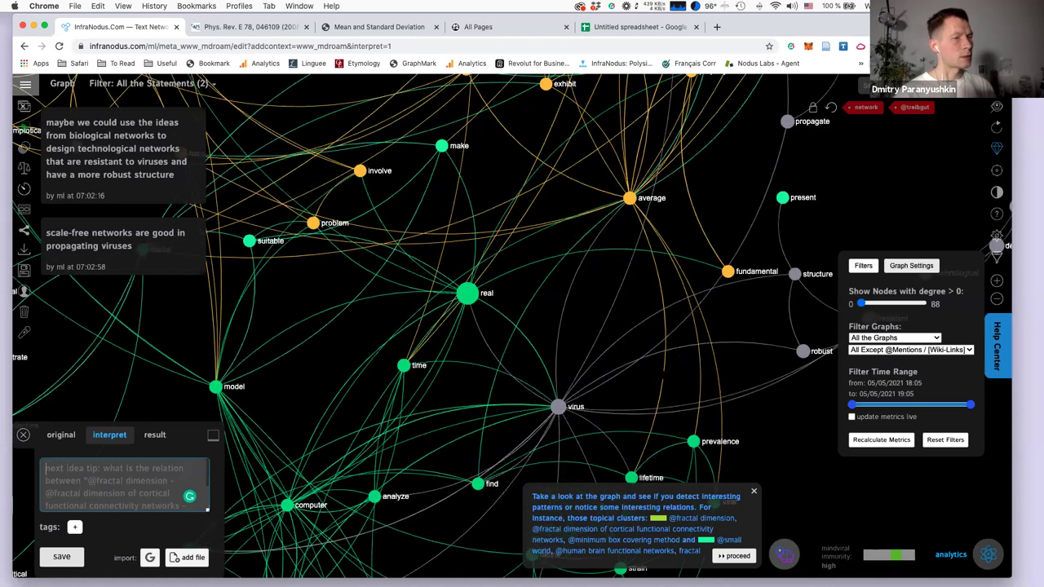
pyautogui.scroll(-5, 642, 376)
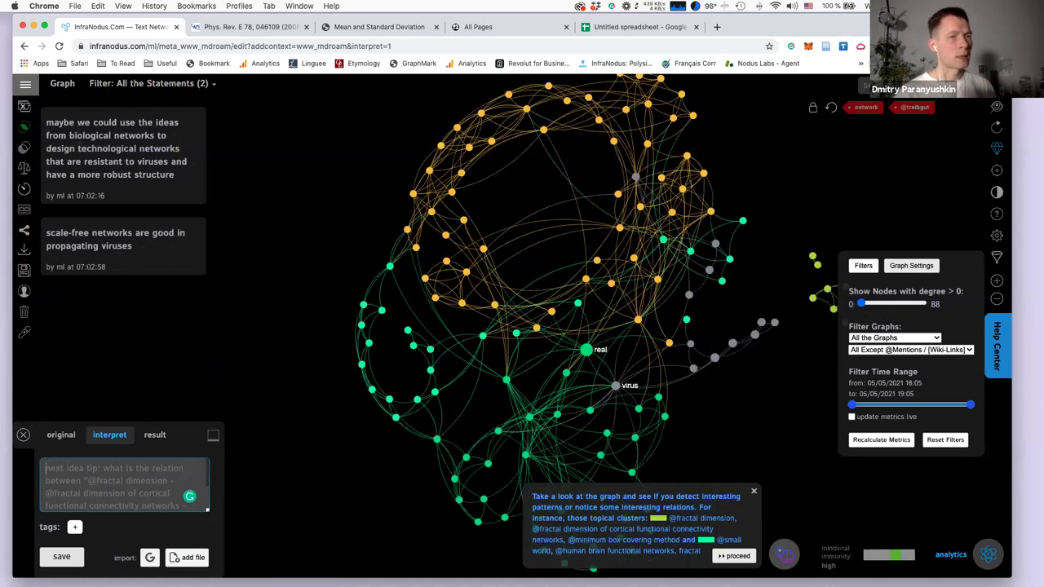
pyautogui.scroll(-1, 677, 380)
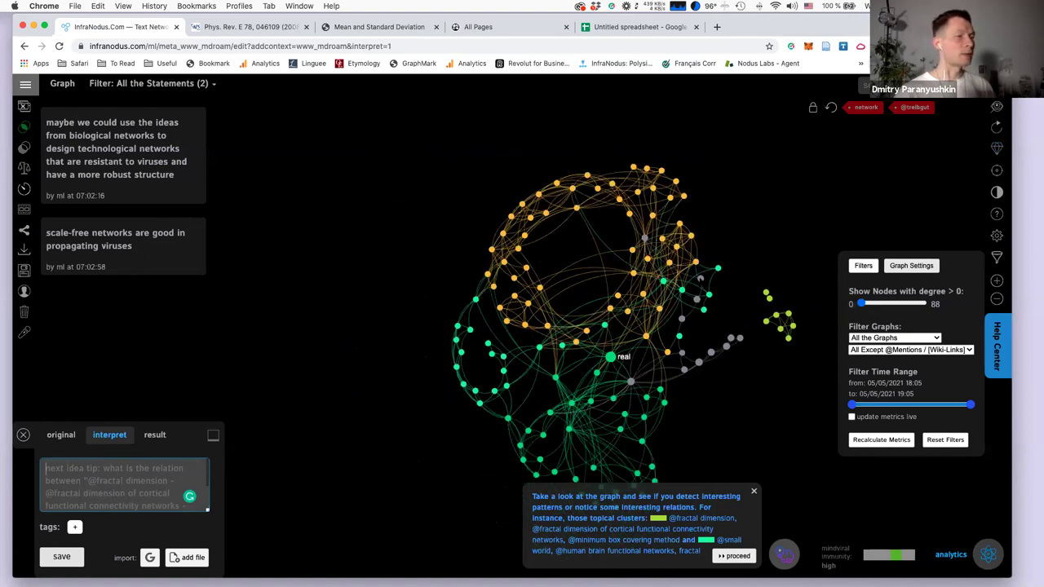
pyautogui.scroll(2, 660, 374)
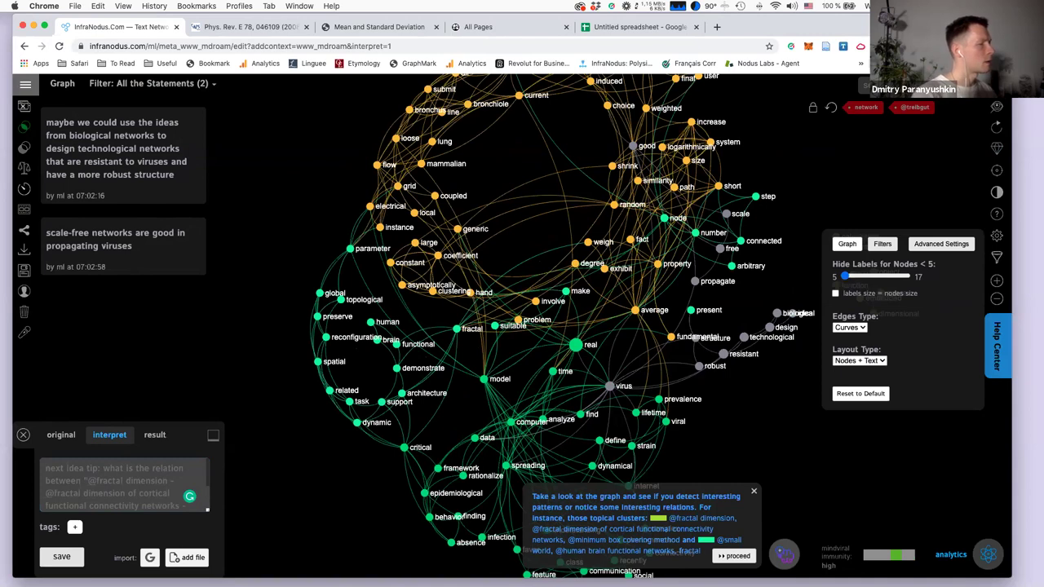
pyautogui.write('fractal networks have a higher symmetric fit')
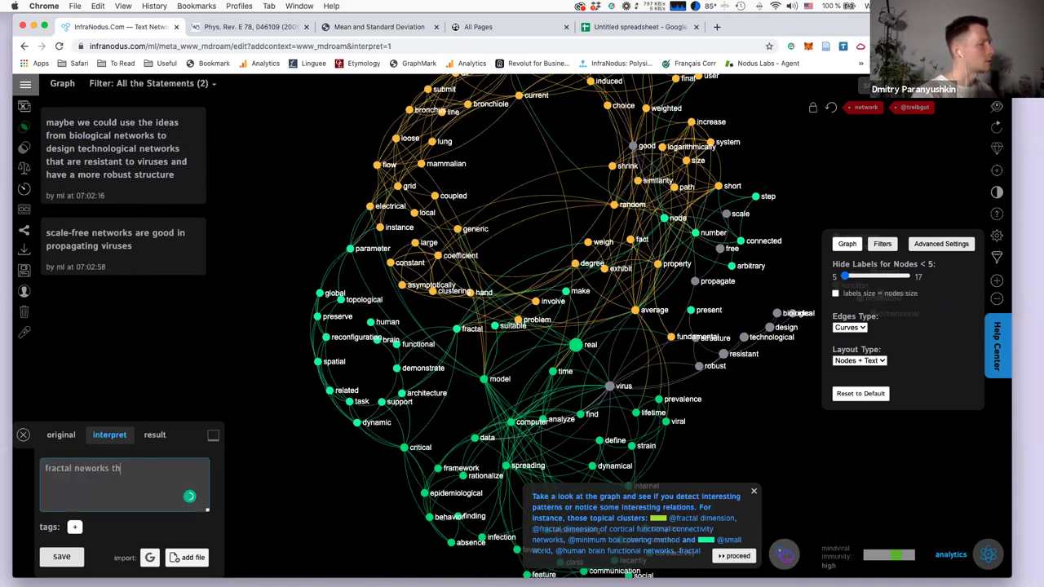
pyautogui.press('Return')
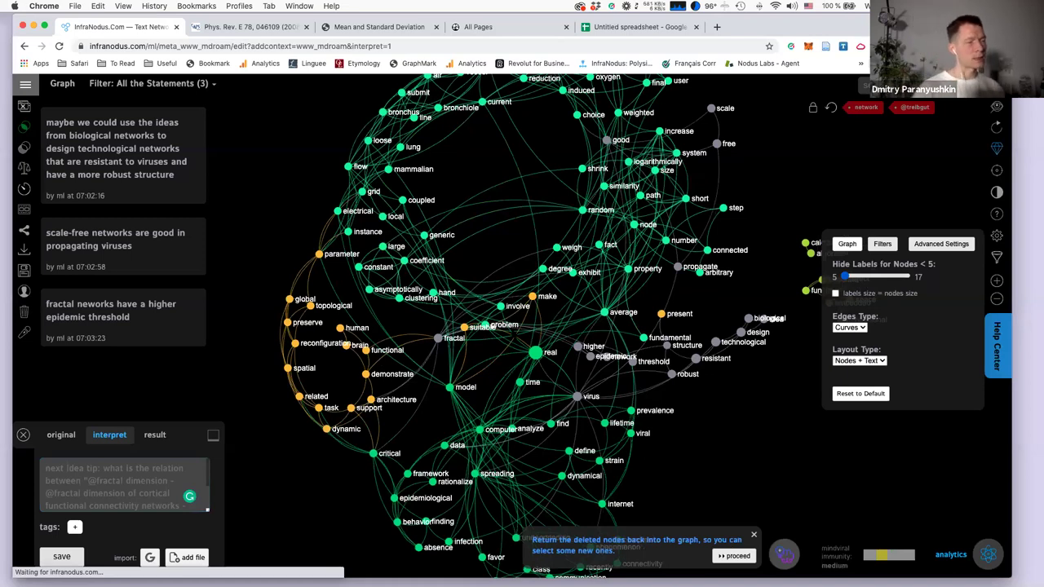
# Raise the label threshold so labels are hidden for nodes smaller than 8.
pyautogui.press('Right')
pyautogui.press('Right')
pyautogui.press('Right')
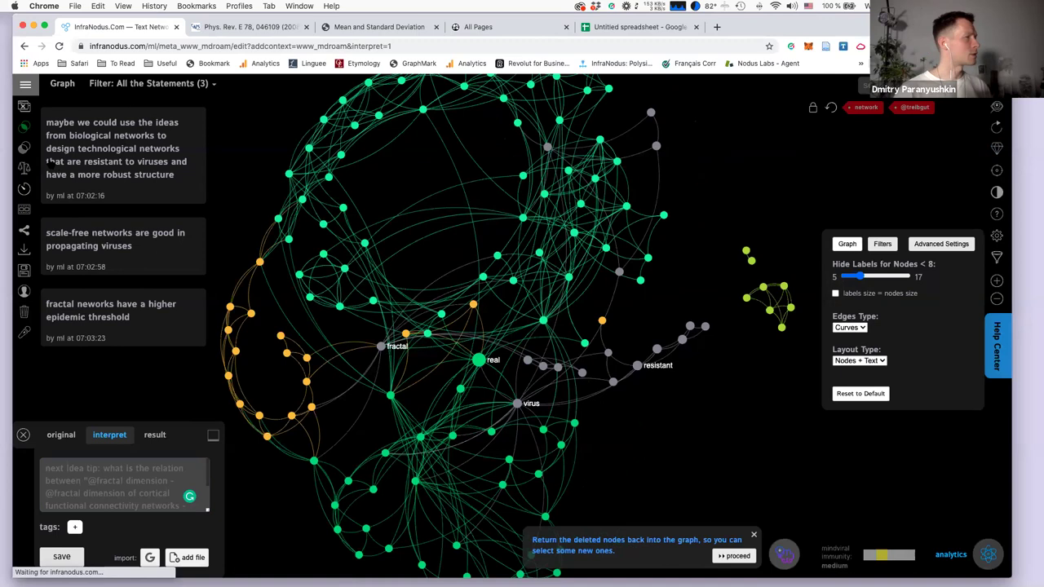
# Reload the www_mdroam graph with its interpretation overlay, and check the maximum number of graph nodes in the account settings.
pyautogui.click(25, 84)
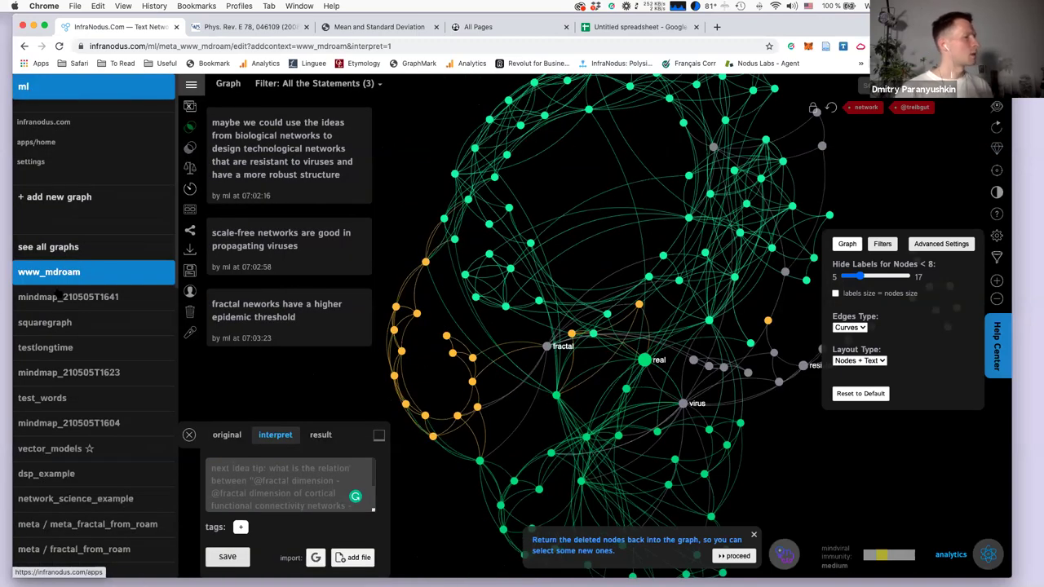
pyautogui.click(129, 274)
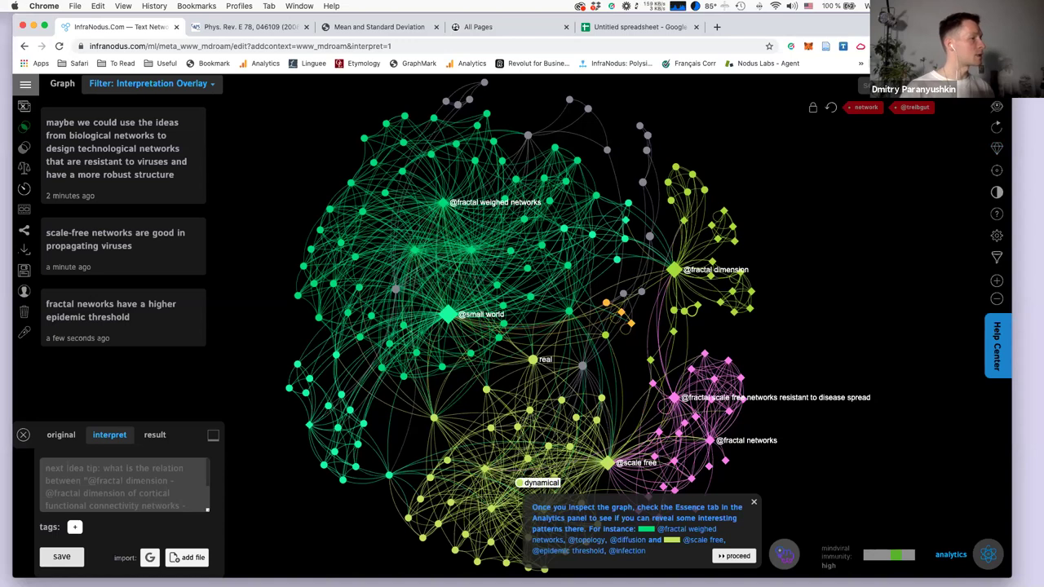
pyautogui.click(23, 249)
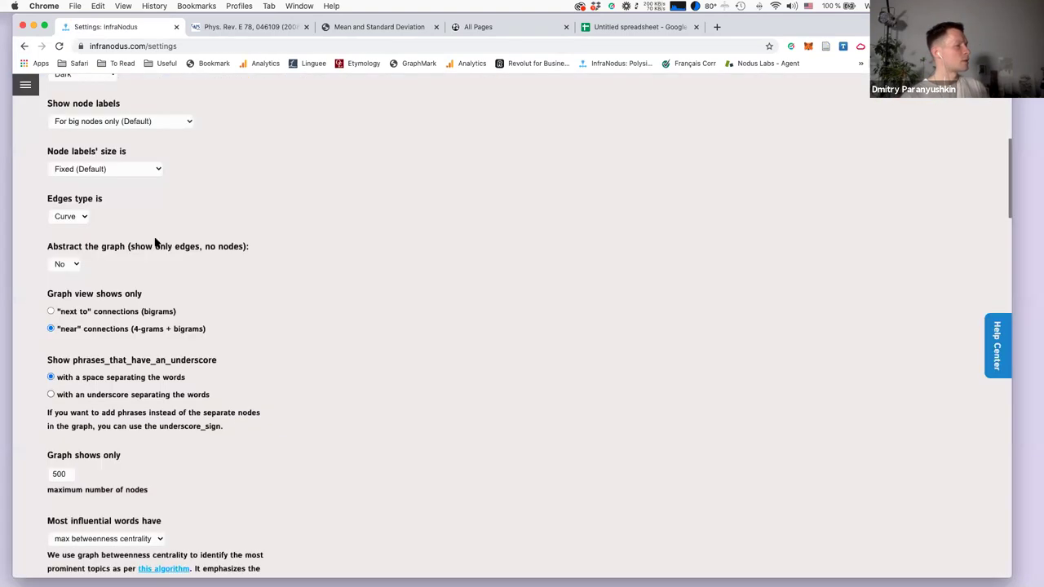
pyautogui.scroll(-5, 155, 238)
pyautogui.click(60, 258)
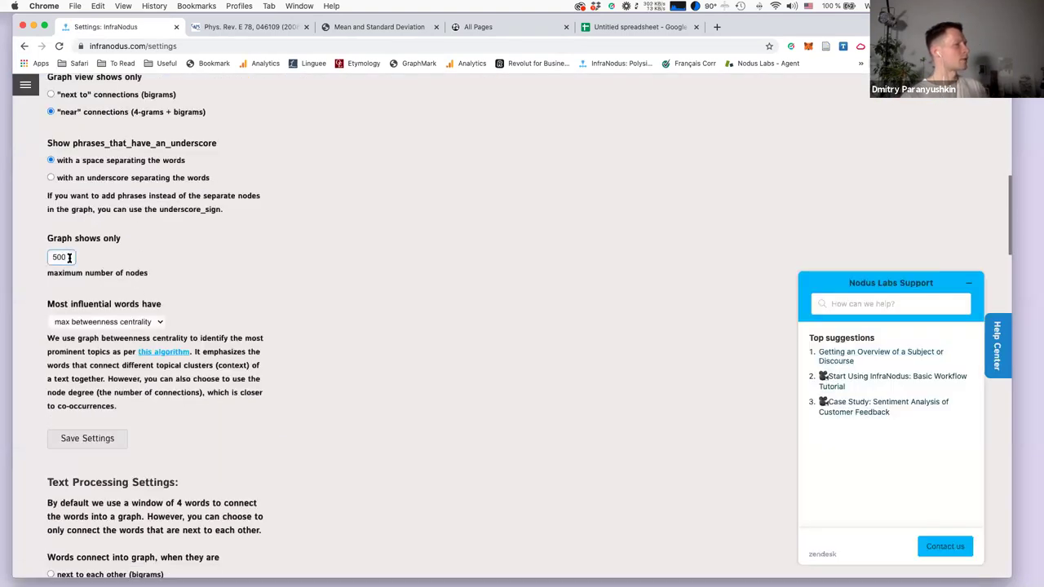
pyautogui.doubleClick(69, 257)
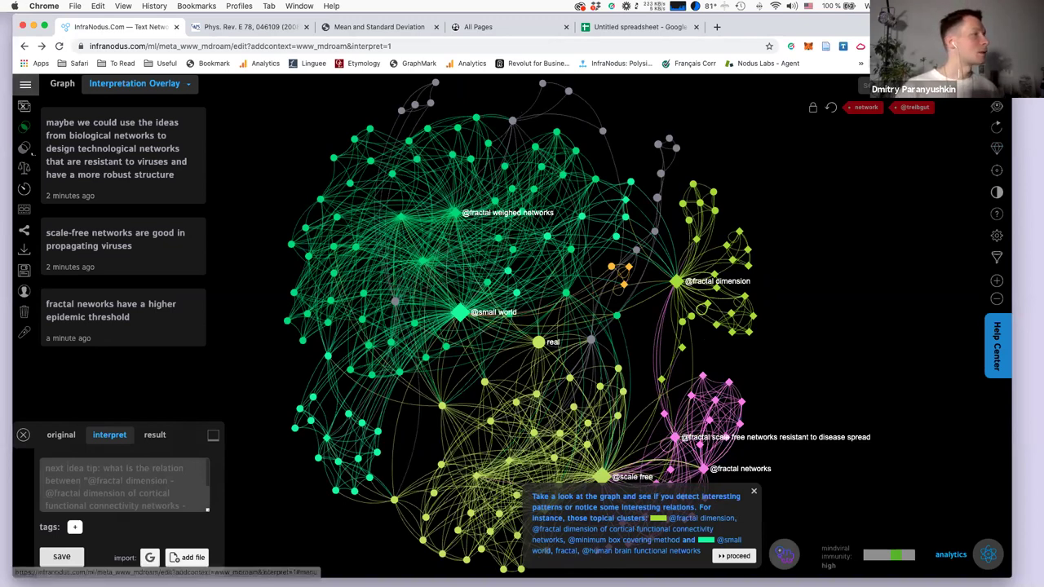
# Open the app that explores the context around a Google search phrase and enter the query site:noduslabs.com.
pyautogui.click(25, 84)
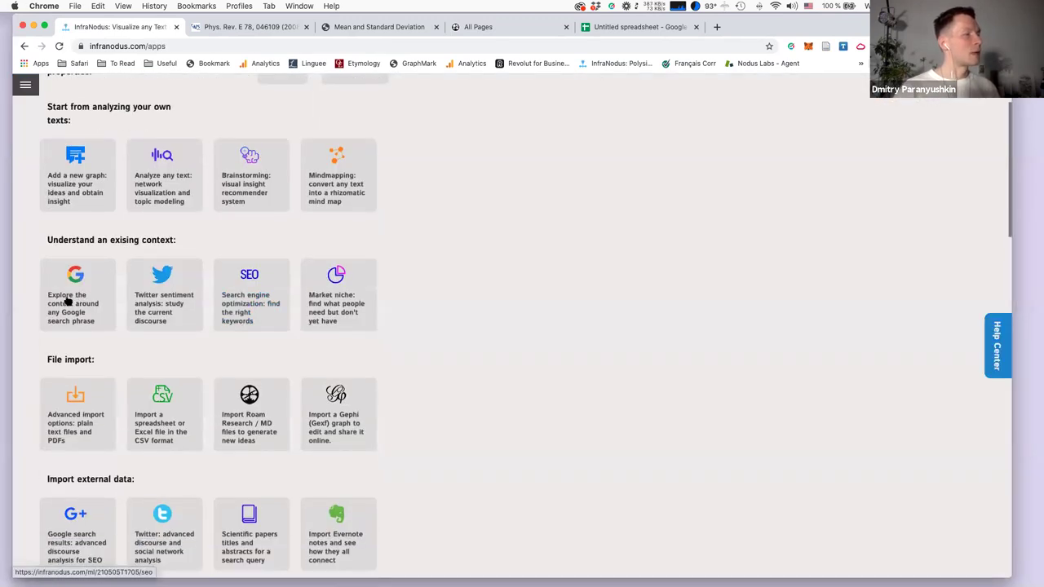
pyautogui.click(69, 301)
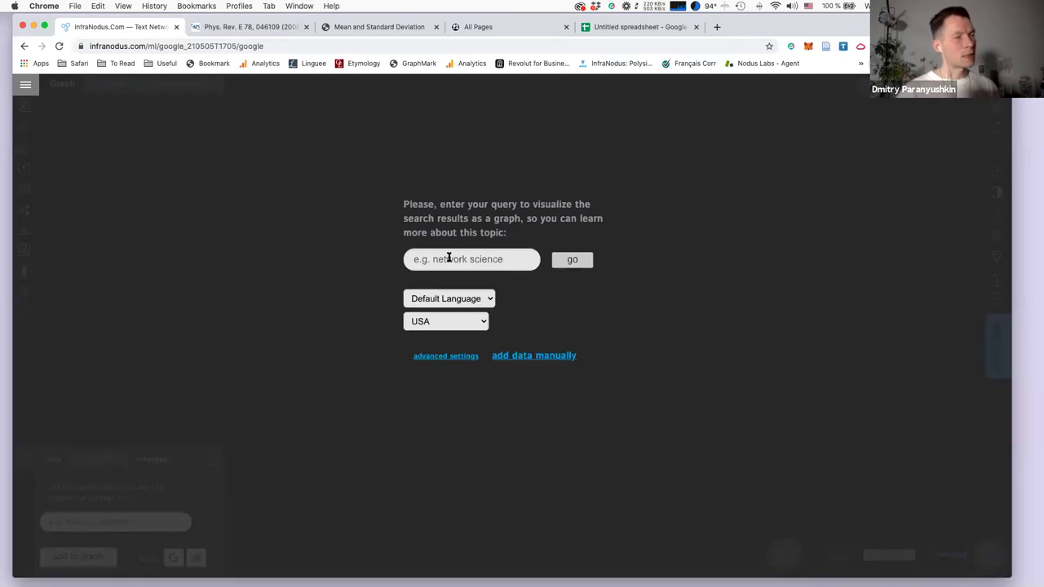
pyautogui.click(449, 258)
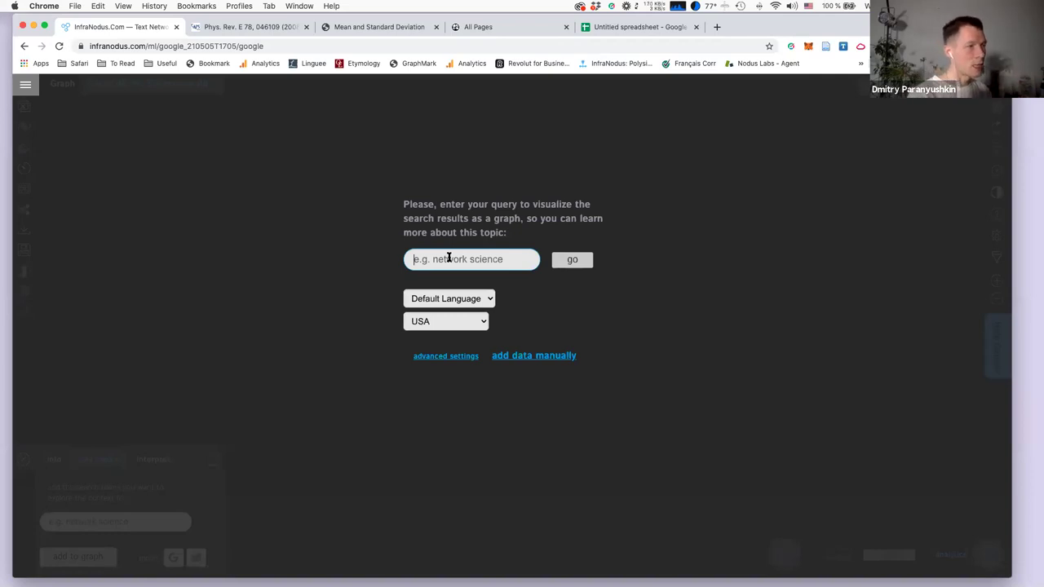
pyautogui.write('site:noduslabs.com')
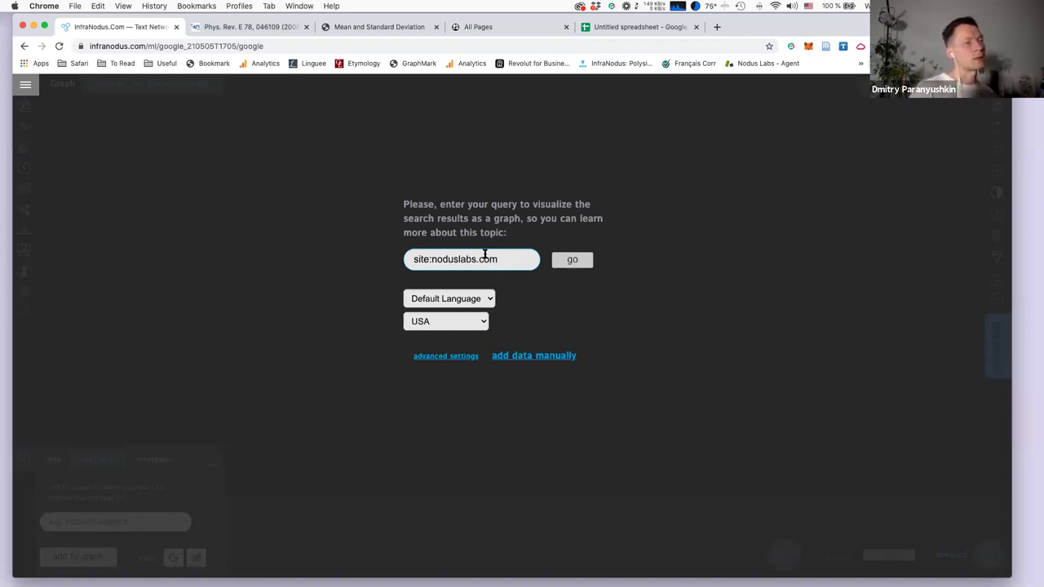
# Search Google for site:noduslabs.com in a new browser tab and examine the result titles and snippets.
pyautogui.tripleClick(408, 259)
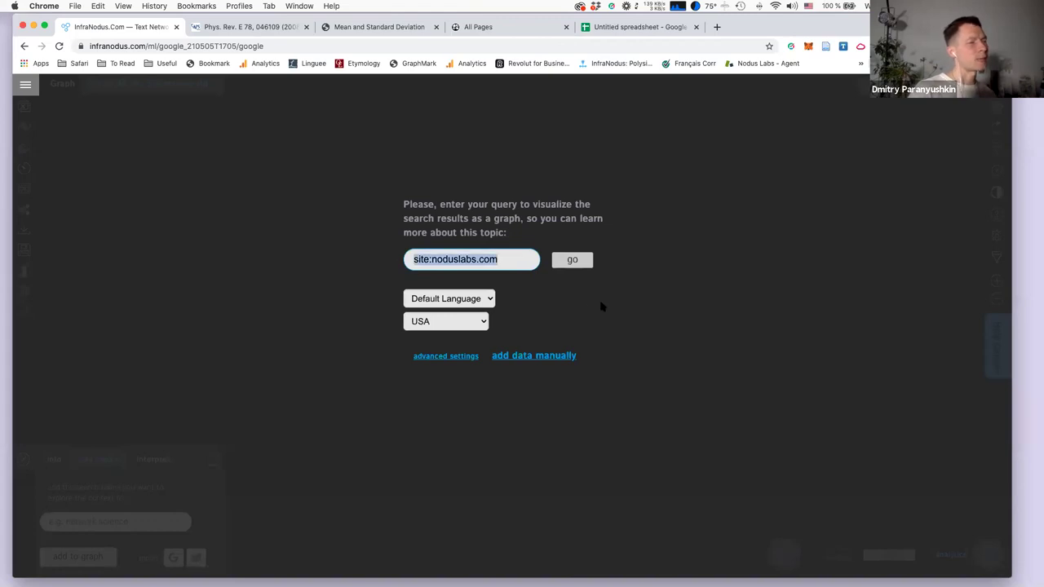
pyautogui.moveTo(505, 262); pyautogui.dragTo(432, 260)
pyautogui.press('Return')
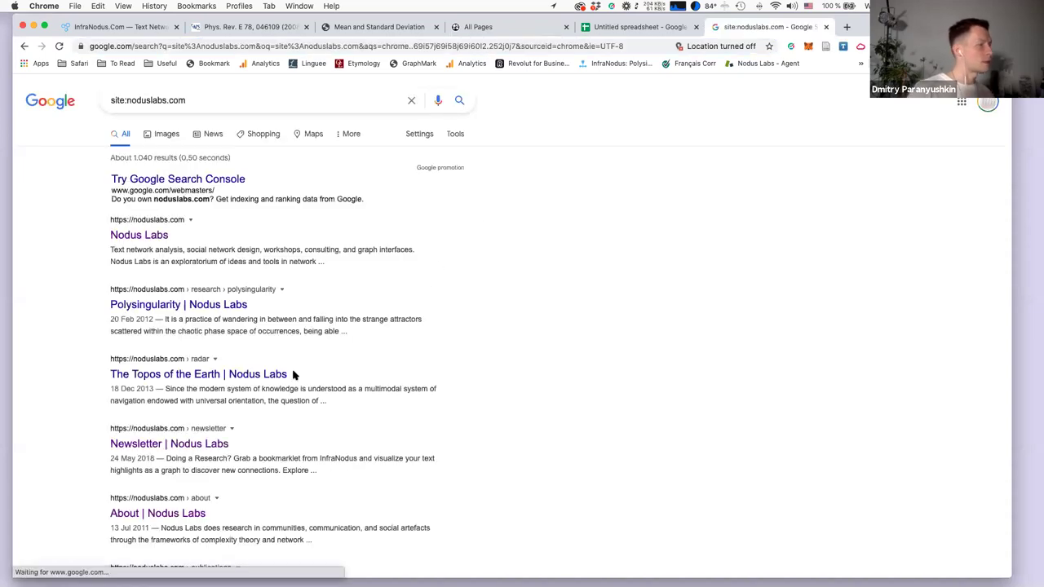
pyautogui.scroll(-3, 295, 375)
pyautogui.scroll(-5, 294, 375)
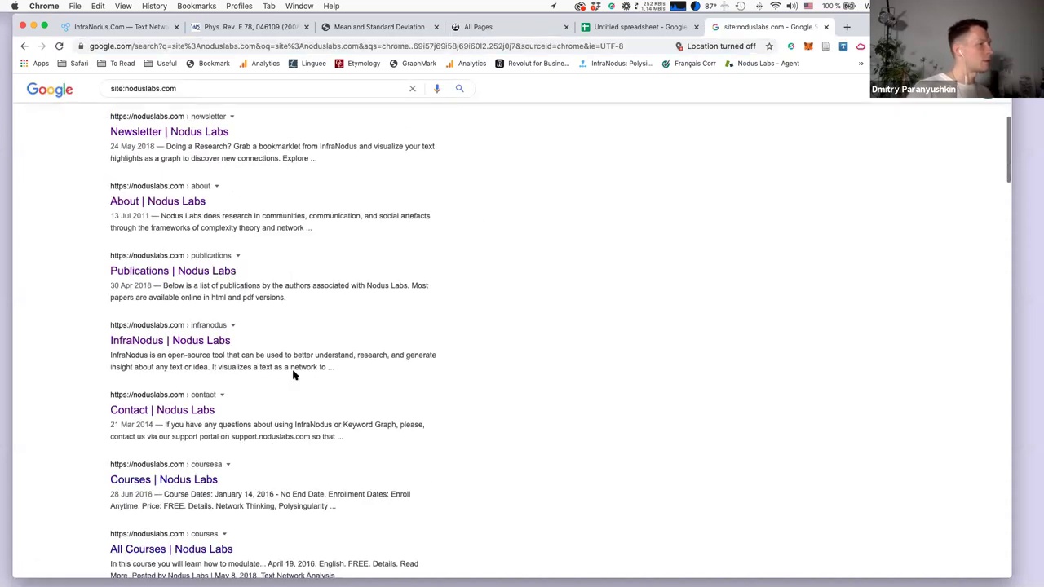
pyautogui.scroll(5, 294, 375)
pyautogui.scroll(2, 295, 375)
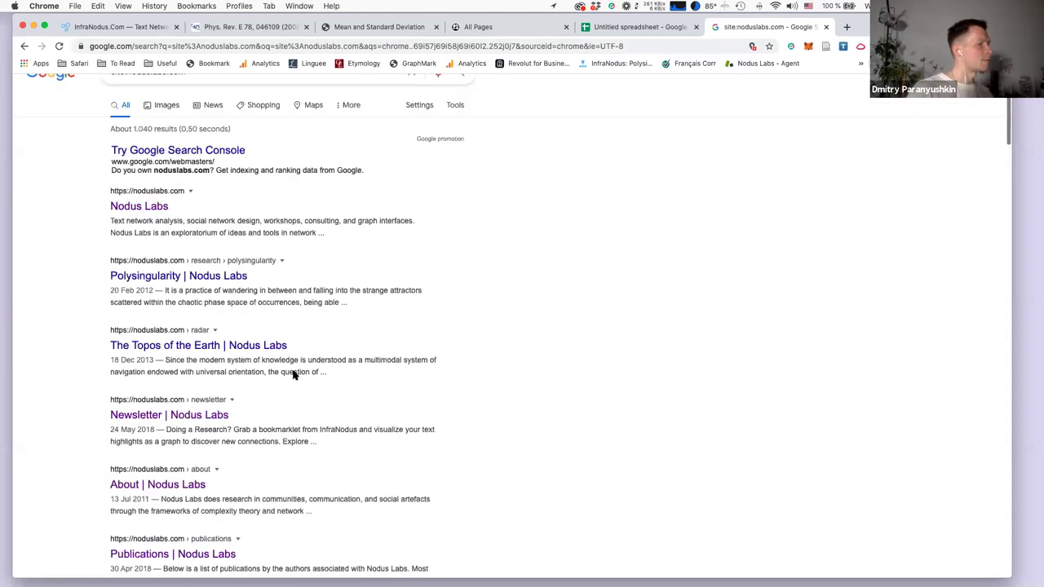
pyautogui.scroll(-9, 294, 373)
pyautogui.scroll(-3, 419, 292)
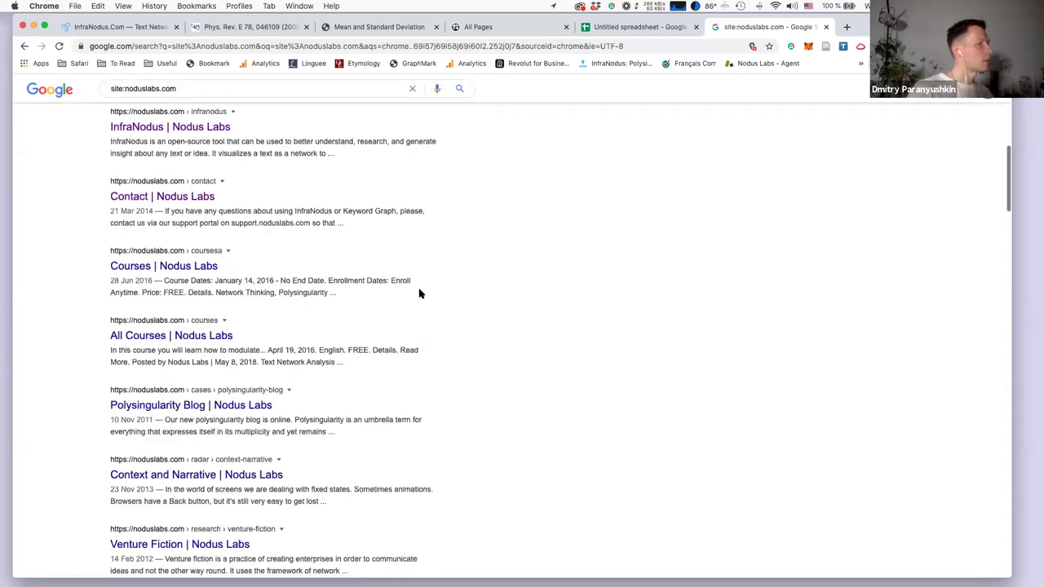
pyautogui.scroll(10, 611, 131)
# Return to InfraNodus, visualize the site:noduslabs.com search results as a graph and show its analytics.
pyautogui.click(121, 27)
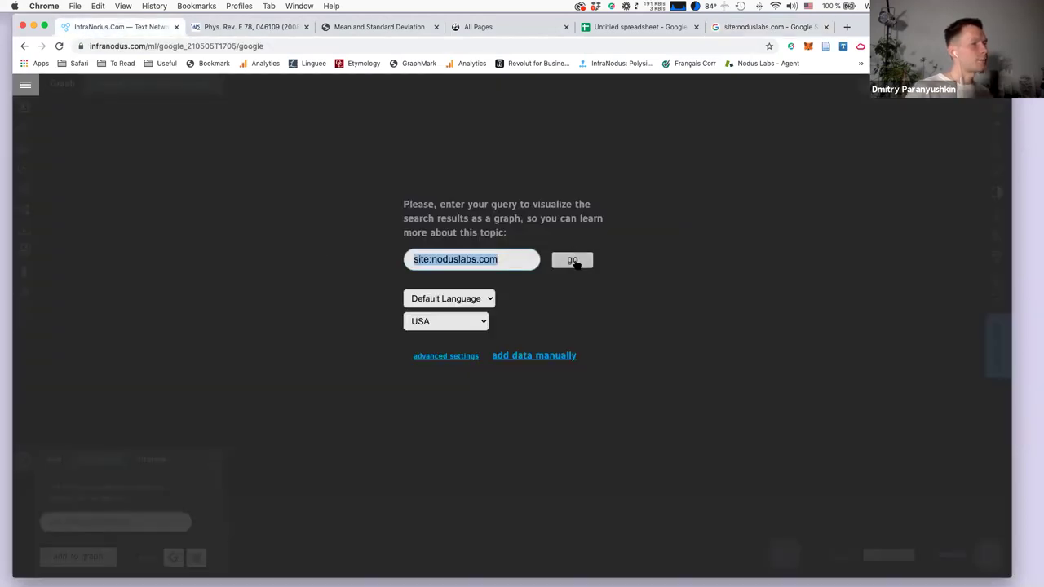
pyautogui.click(573, 261)
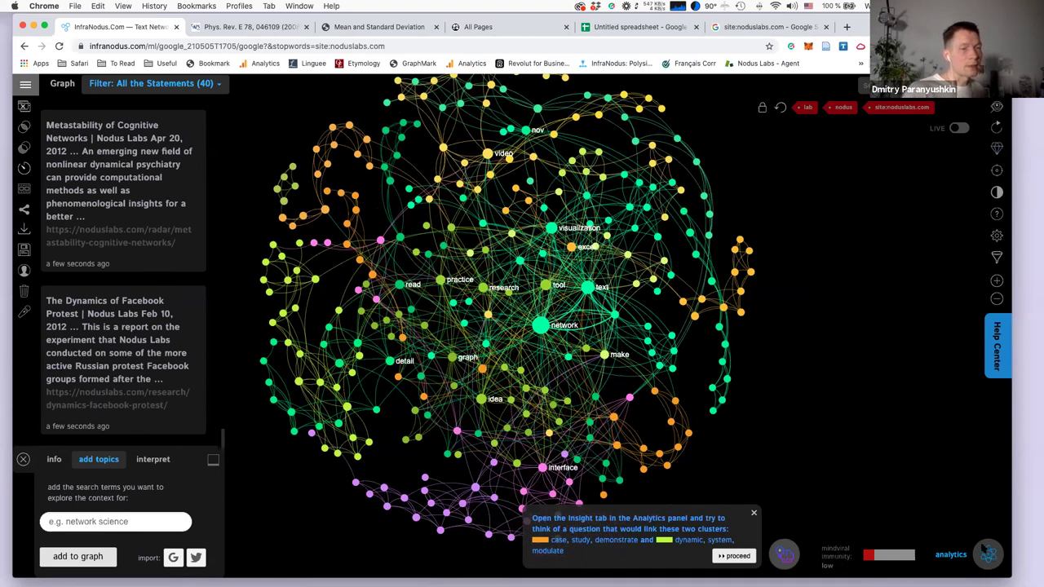
pyautogui.click(985, 551)
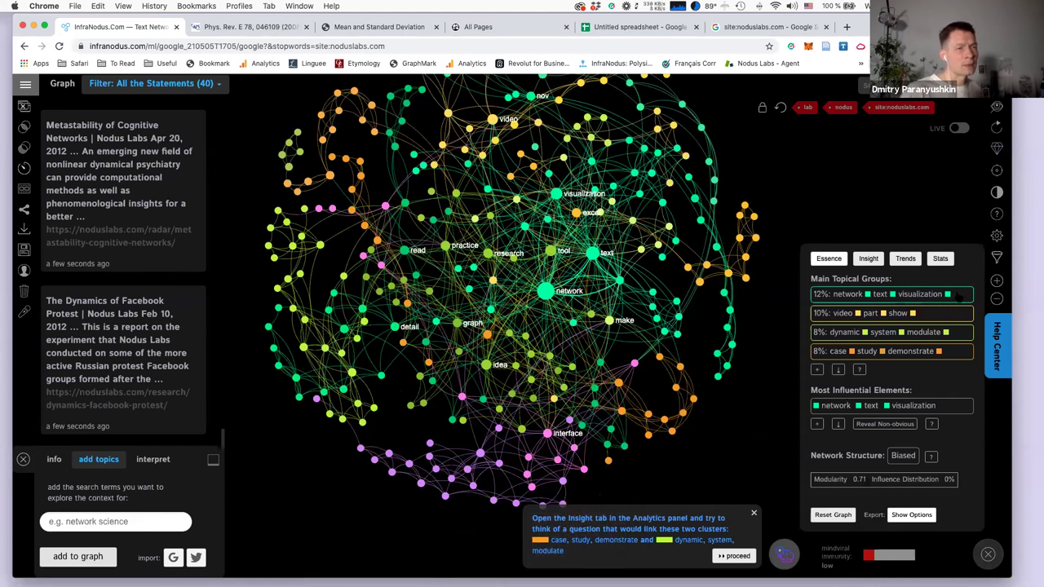
# Inspect the topical groups network–text–visualization, video–part–show and dynamic–system–modulate, and expand the list to all main topical groups.
pyautogui.click(959, 297)
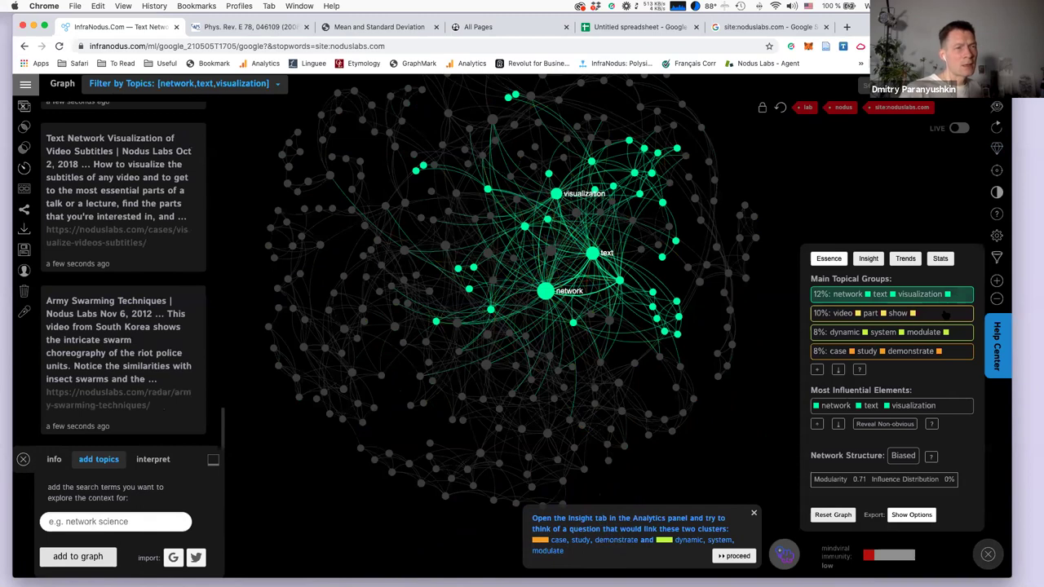
pyautogui.click(945, 316)
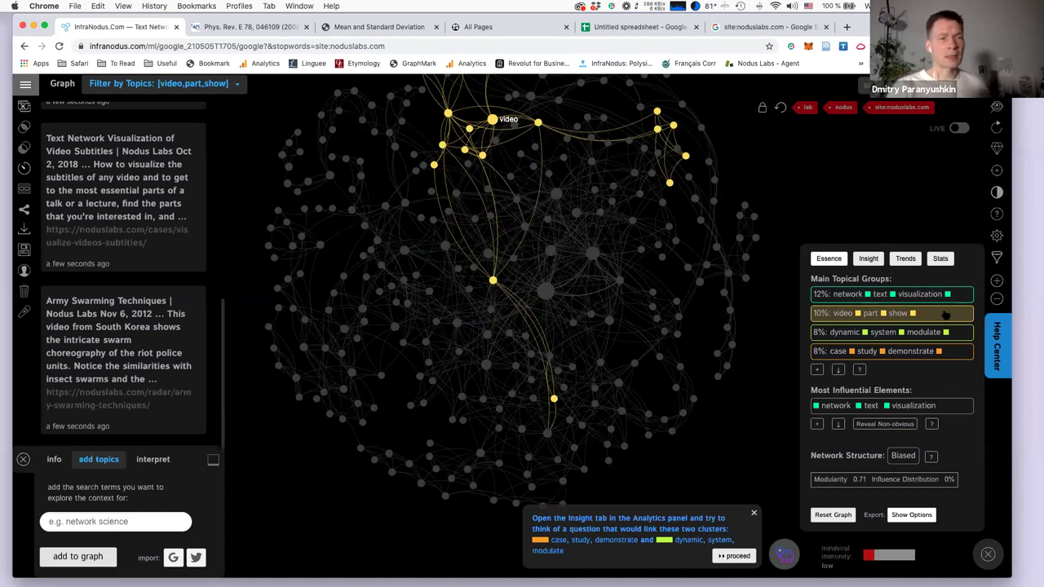
pyautogui.click(955, 333)
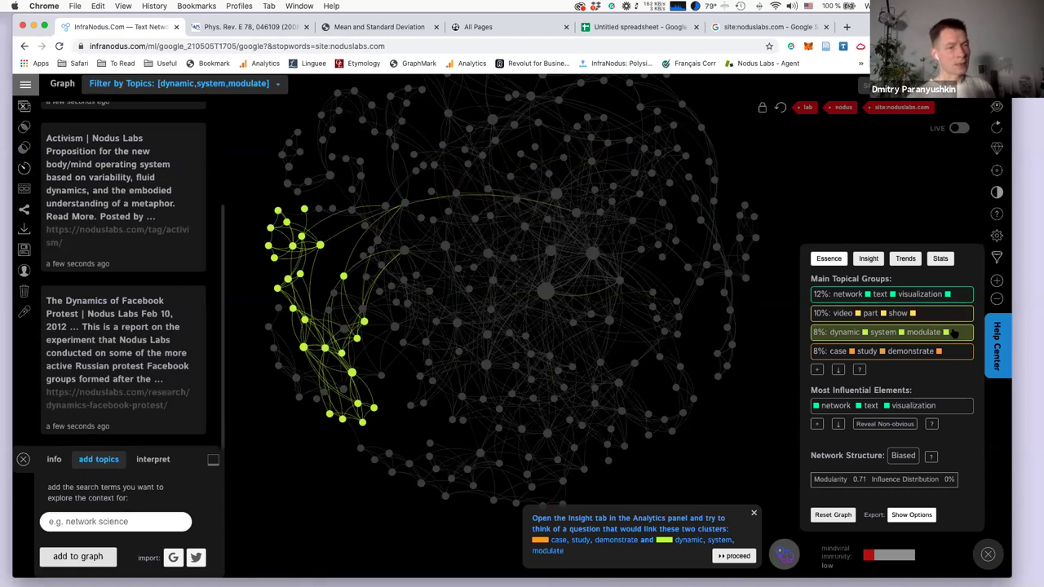
pyautogui.click(818, 371)
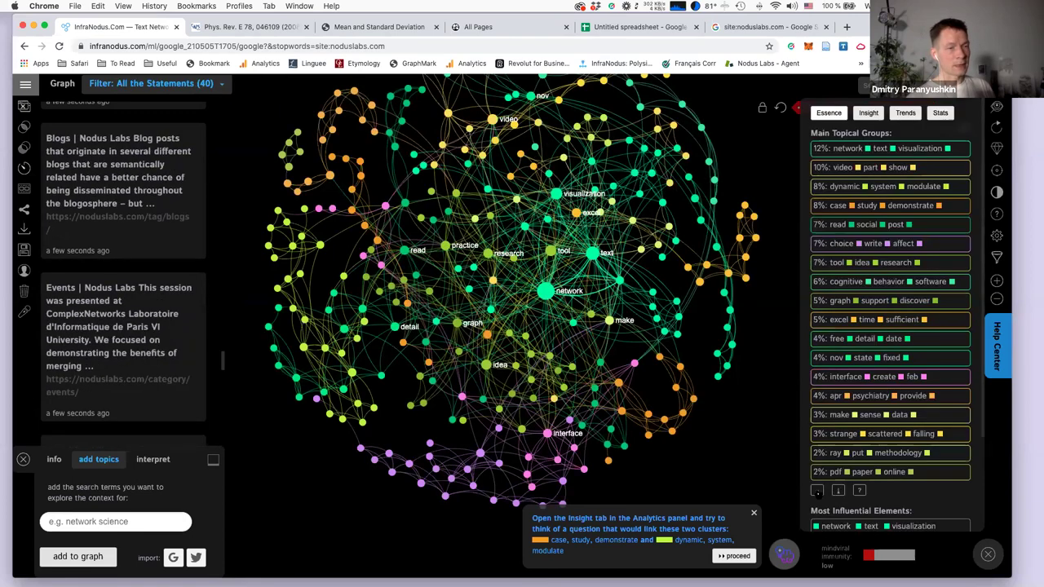
# Collapse the list of main topical groups and examine the Google search import options for the current graph.
pyautogui.click(819, 496)
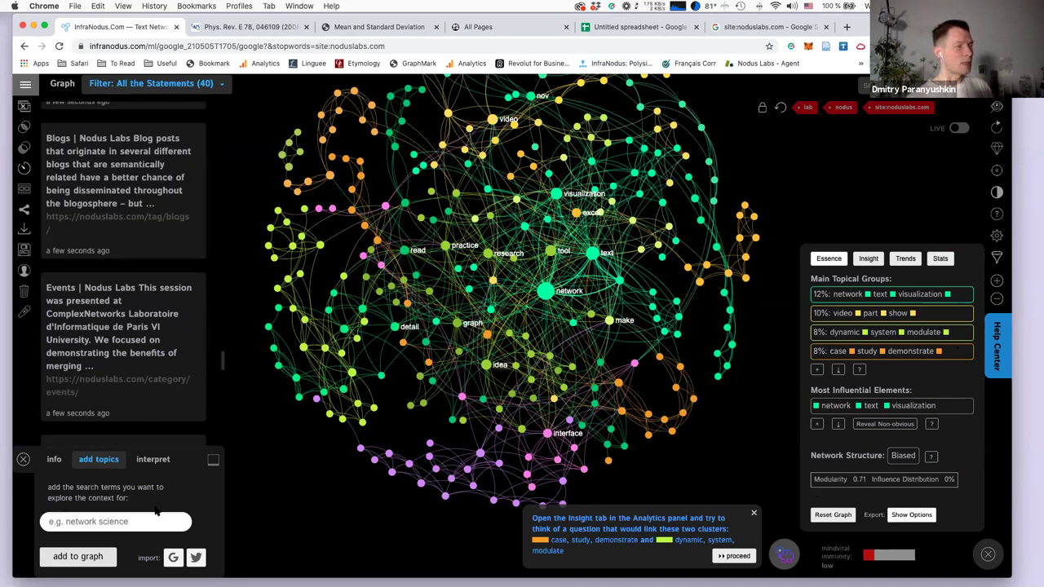
pyautogui.click(172, 561)
pyautogui.scroll(-1, 226, 363)
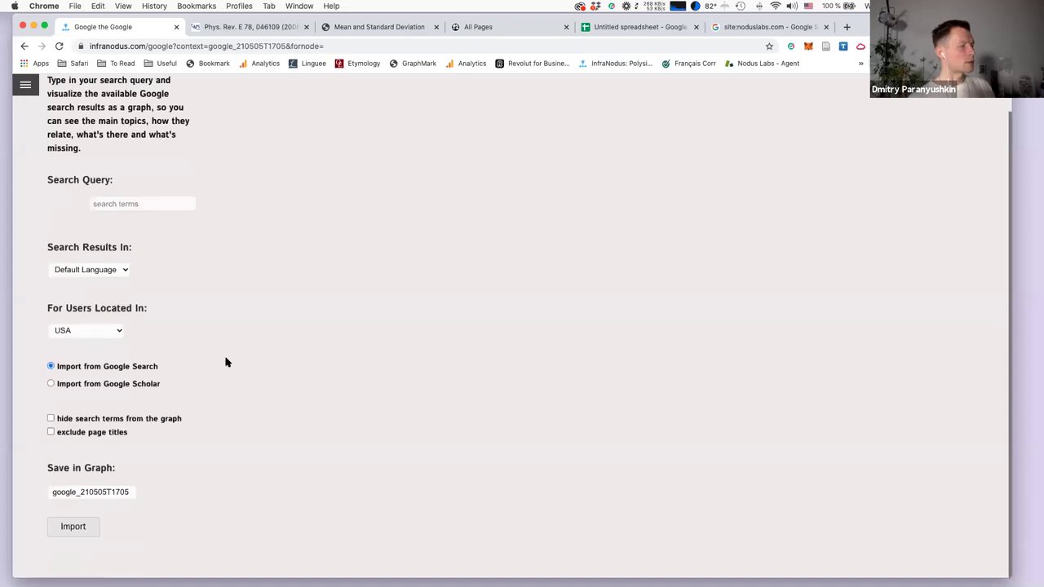
pyautogui.scroll(1, 180, 245)
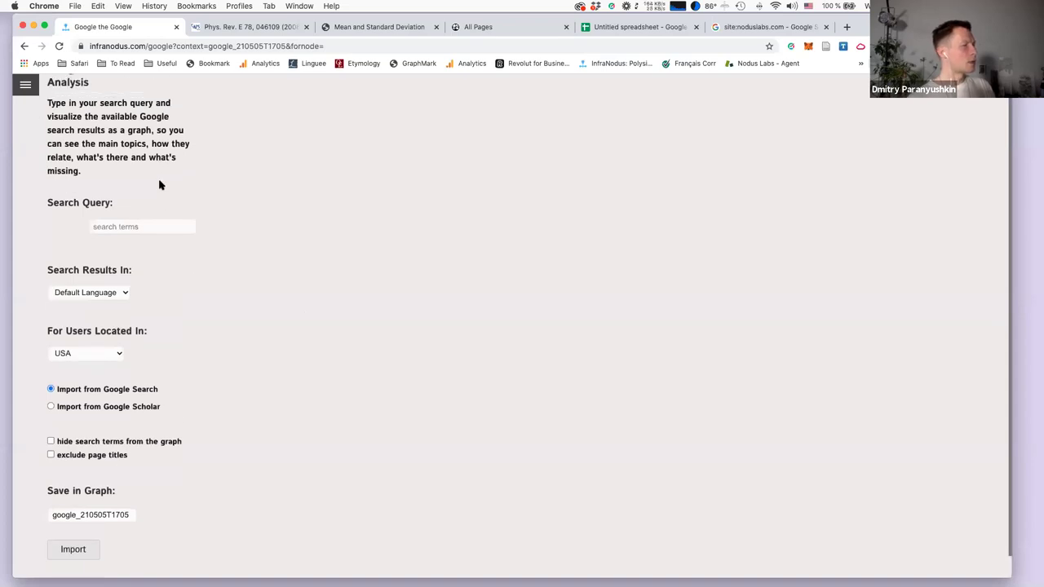
pyautogui.scroll(1, 130, 208)
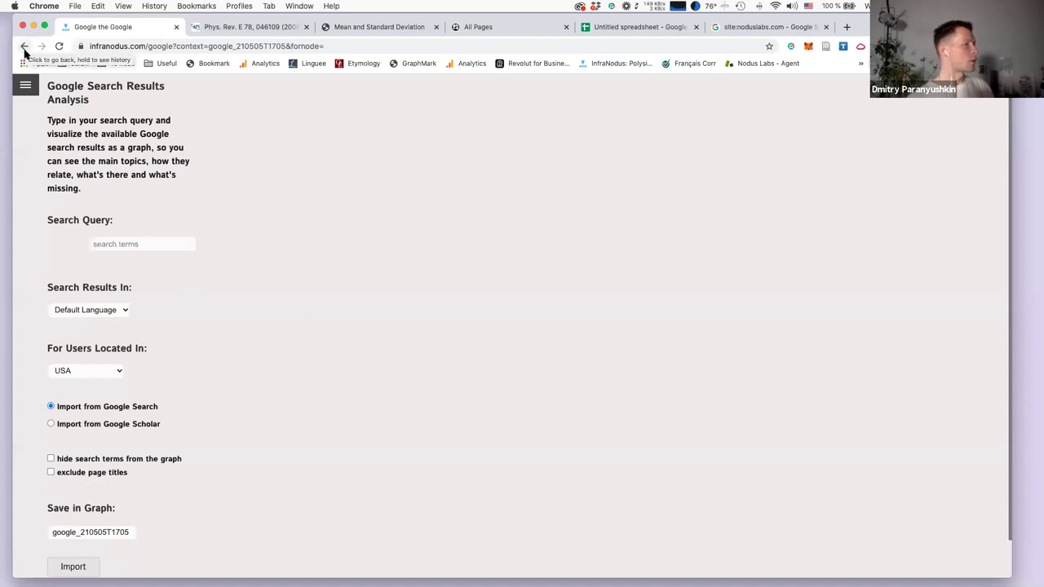
# Open the Google search context app for a new graph and start the query with site:.
pyautogui.click(22, 84)
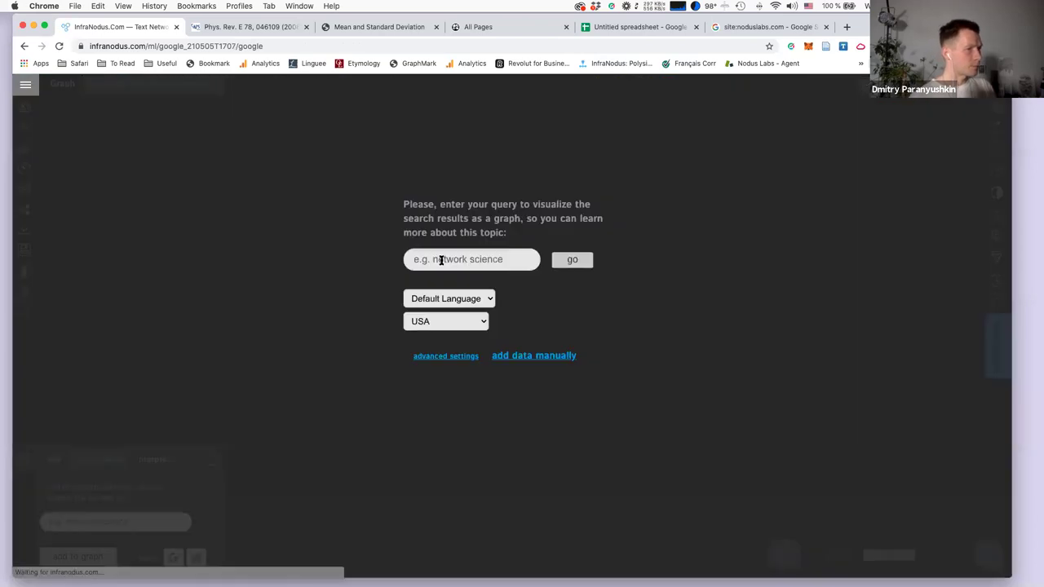
pyautogui.click(440, 259)
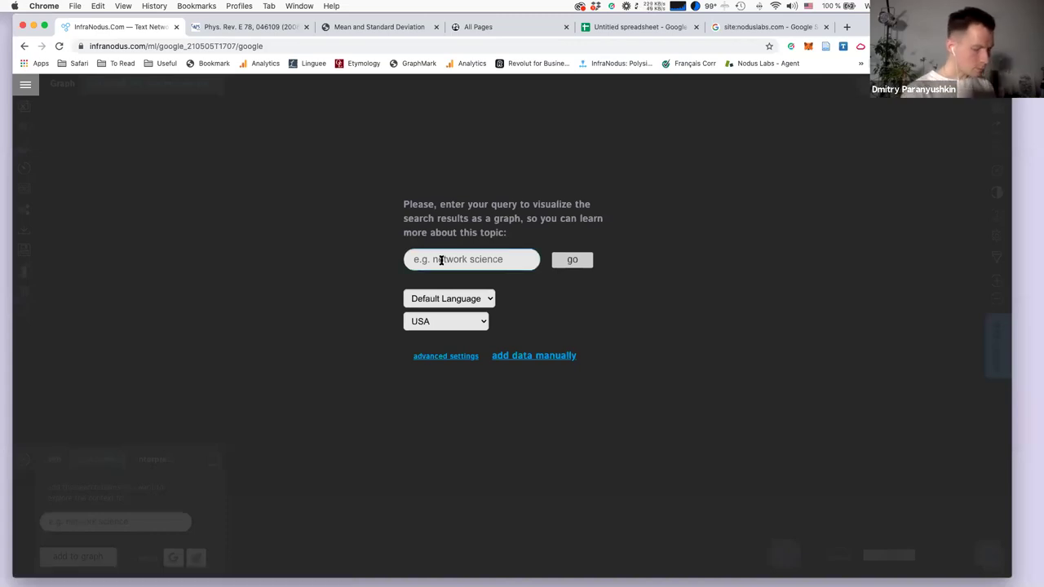
pyautogui.write('sit')
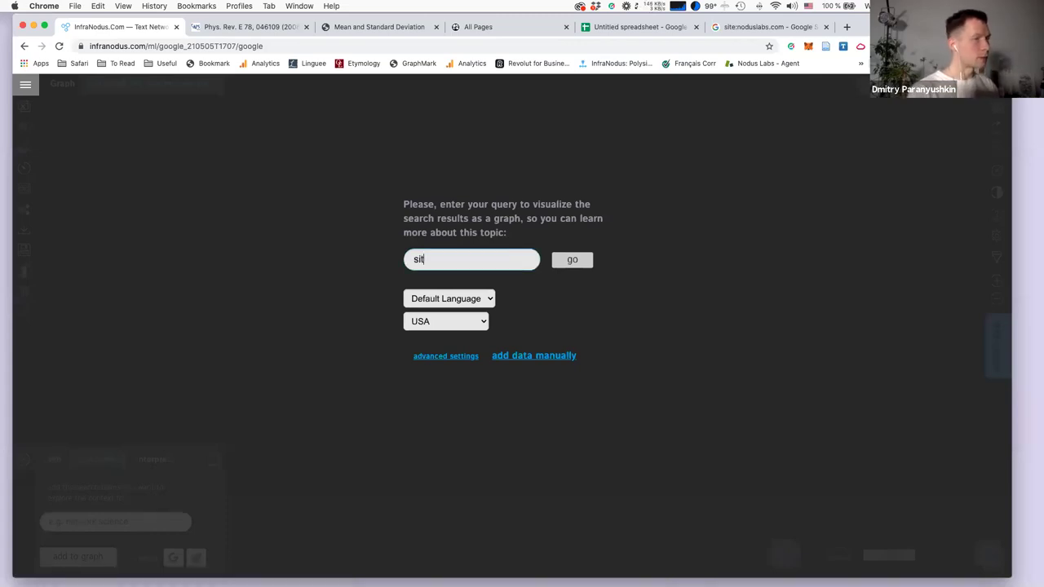
pyautogui.write('e:')
# Find the NetBase Quid website by searching Google for quid text analytics in a new browser tab, and copy its web address.
pyautogui.press('super+t')
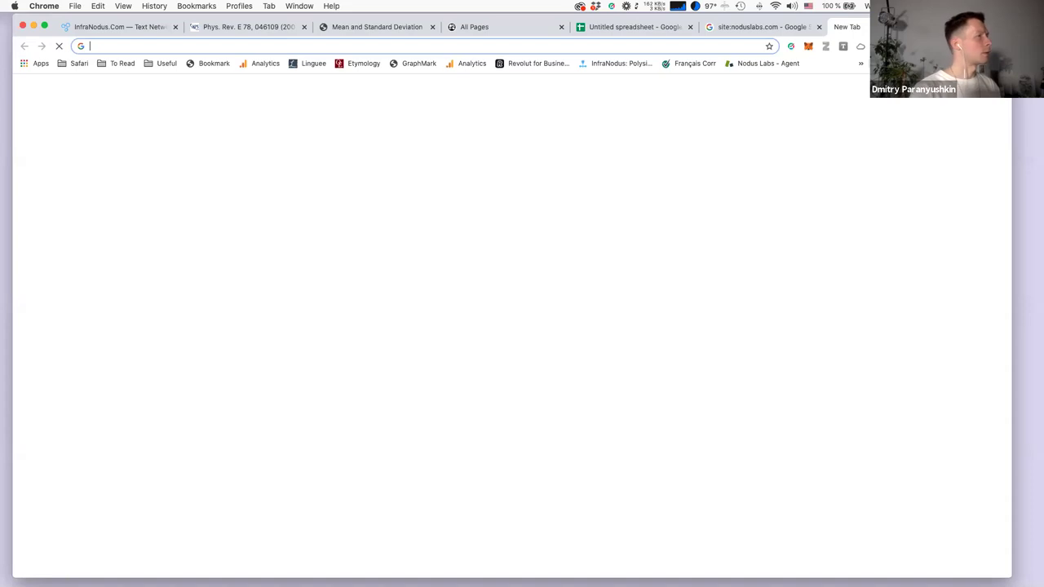
pyautogui.write('quid.com')
pyautogui.press('Return')
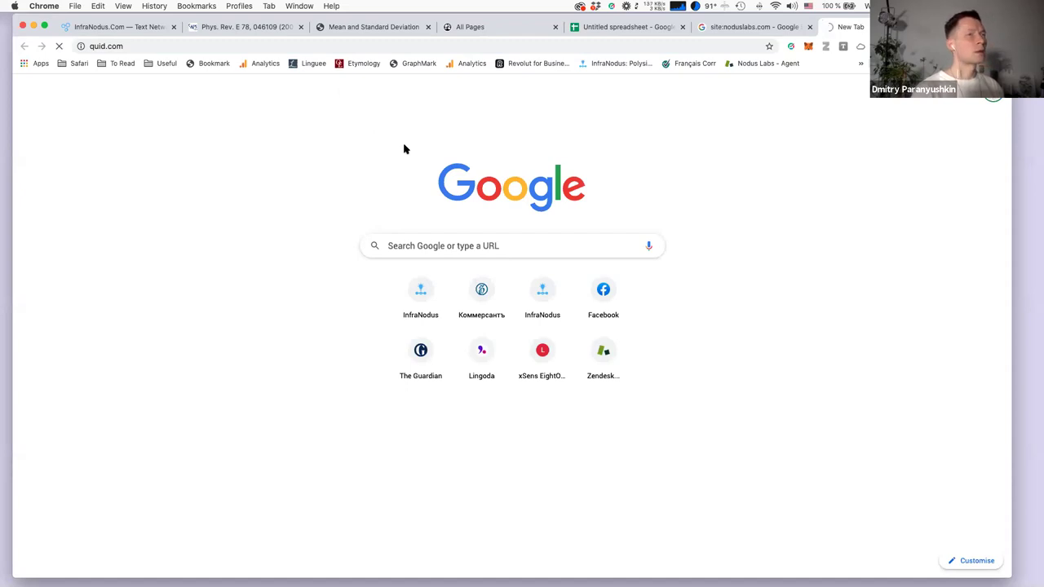
pyautogui.press('super+l')
pyautogui.write('quid text analytics')
pyautogui.press('Return')
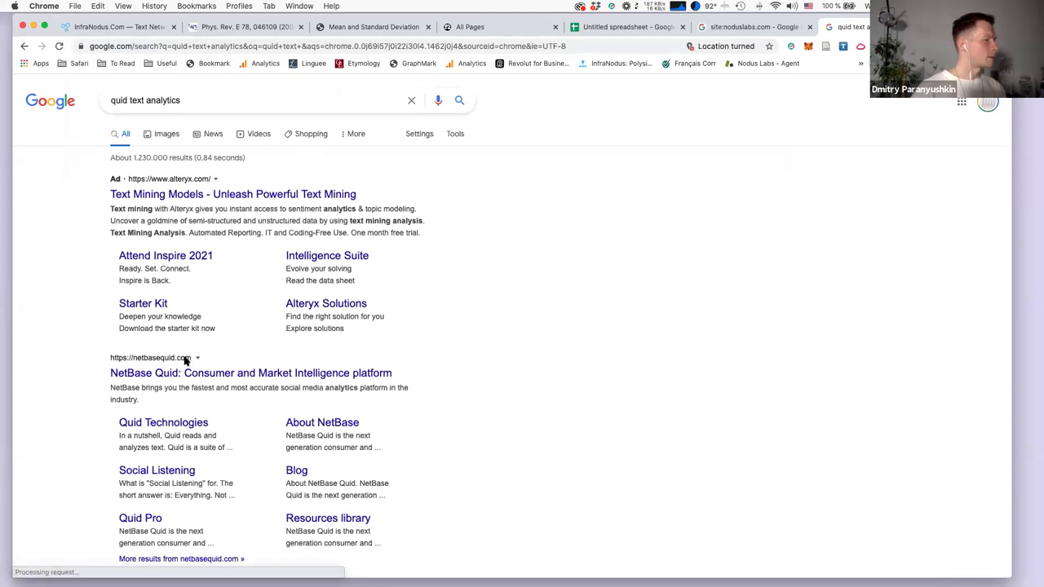
pyautogui.scroll(-1, 155, 335)
pyautogui.click(155, 331)
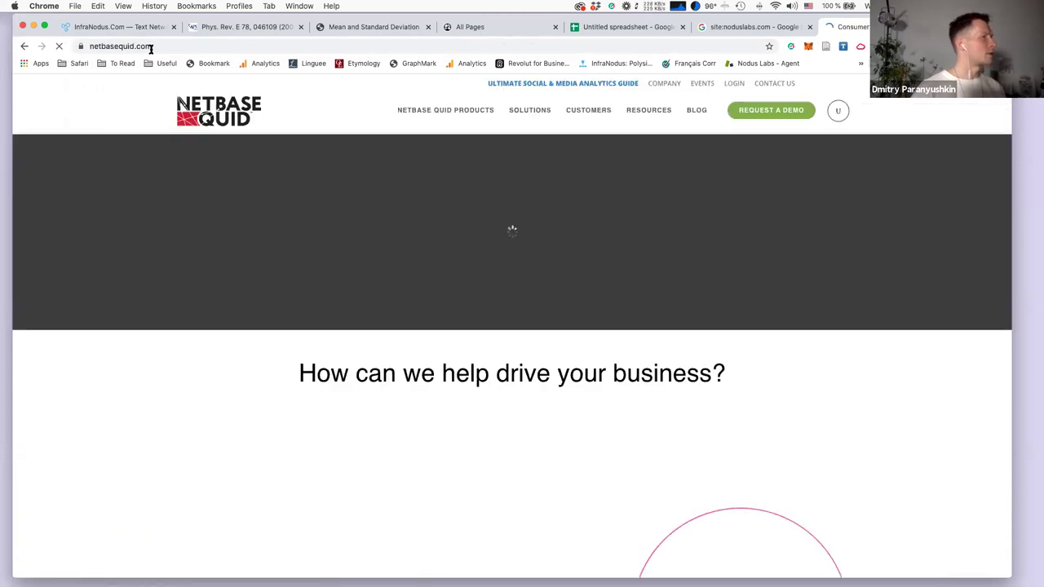
pyautogui.click(151, 48)
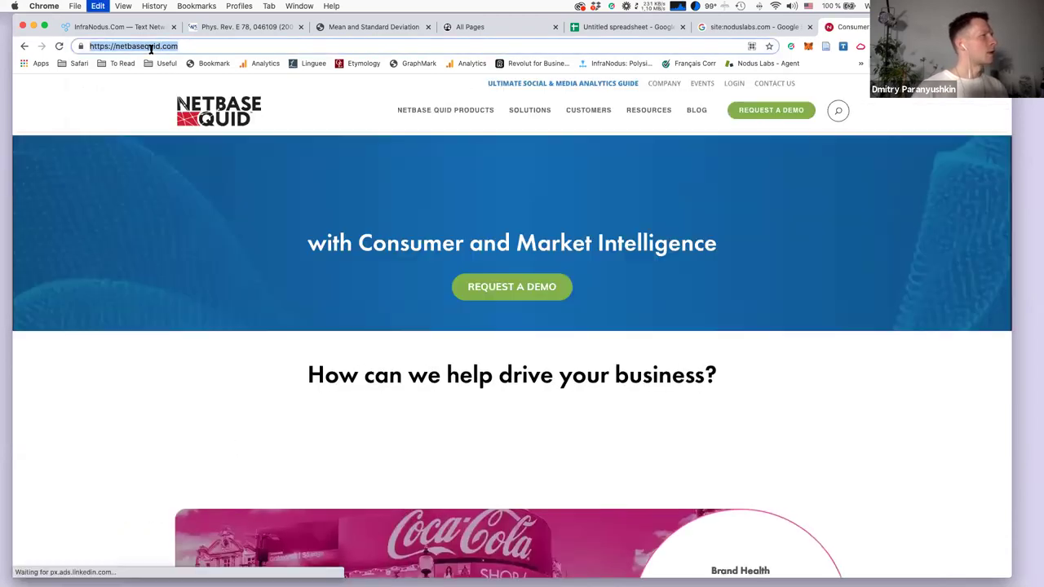
# Close the website tab, return to InfraNodus, complete the query as site:netbasequid.com and visualize its search results as a graph.
pyautogui.press('super+w')
pyautogui.click(139, 28)
pyautogui.write('https://netbasequid.com/')
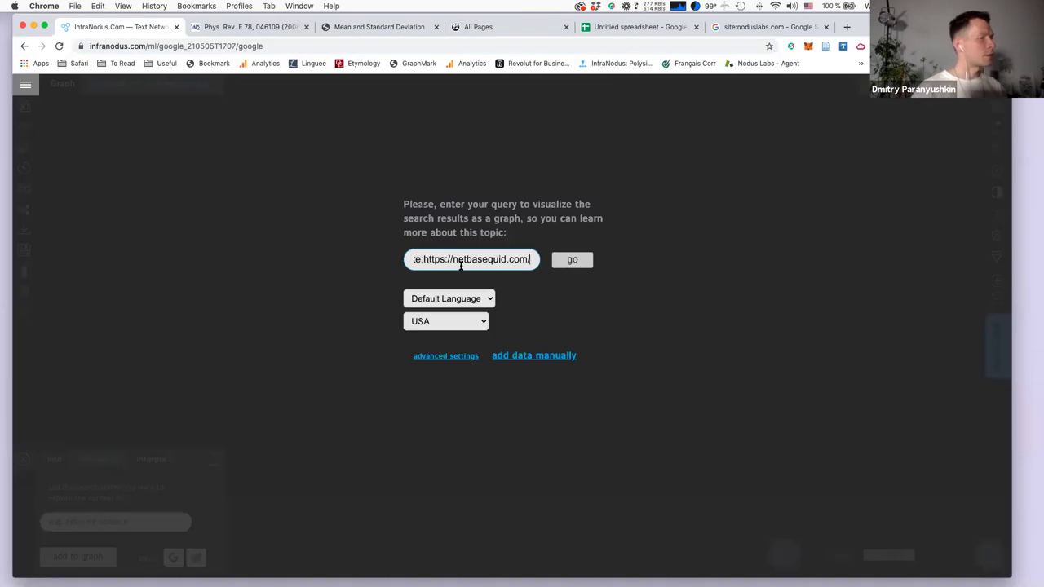
pyautogui.click(454, 261)
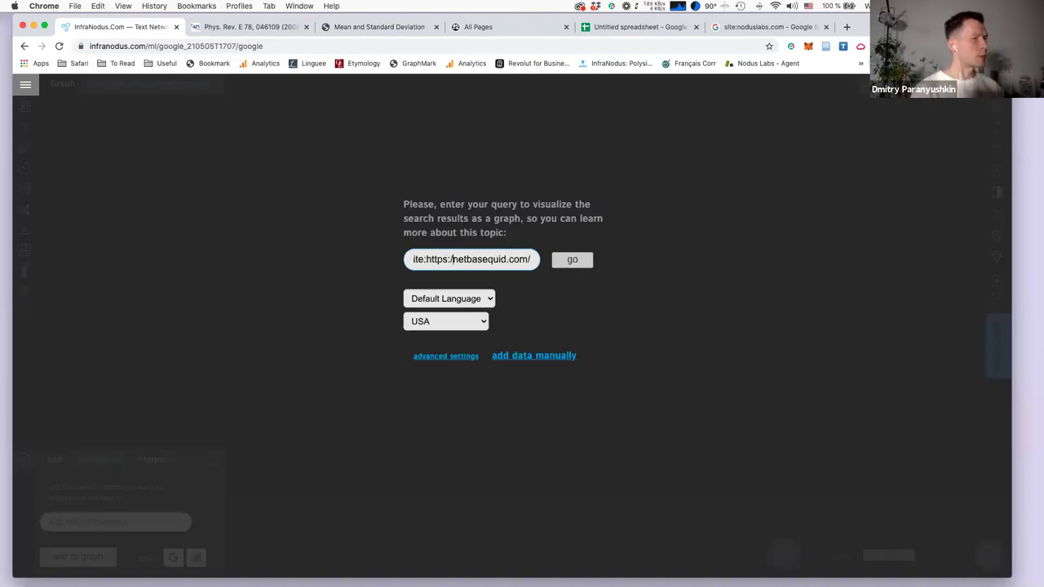
pyautogui.press('BackSpace')
pyautogui.press('BackSpace')
pyautogui.press('BackSpace')
pyautogui.press('BackSpace')
pyautogui.press('BackSpace')
pyautogui.press('BackSpace')
pyautogui.press('BackSpace')
pyautogui.press('BackSpace')
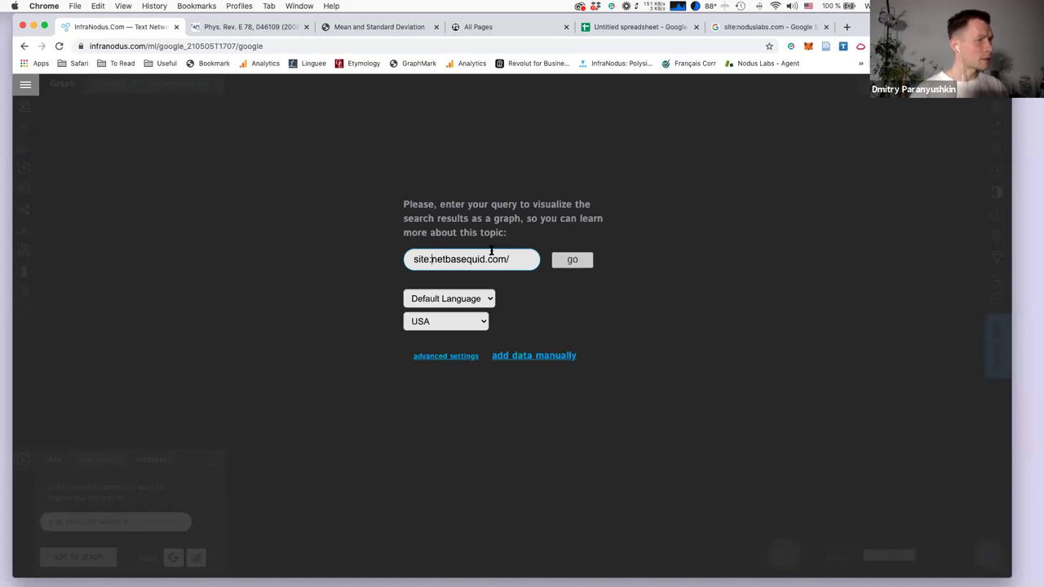
pyautogui.click(528, 260)
pyautogui.press('BackSpace')
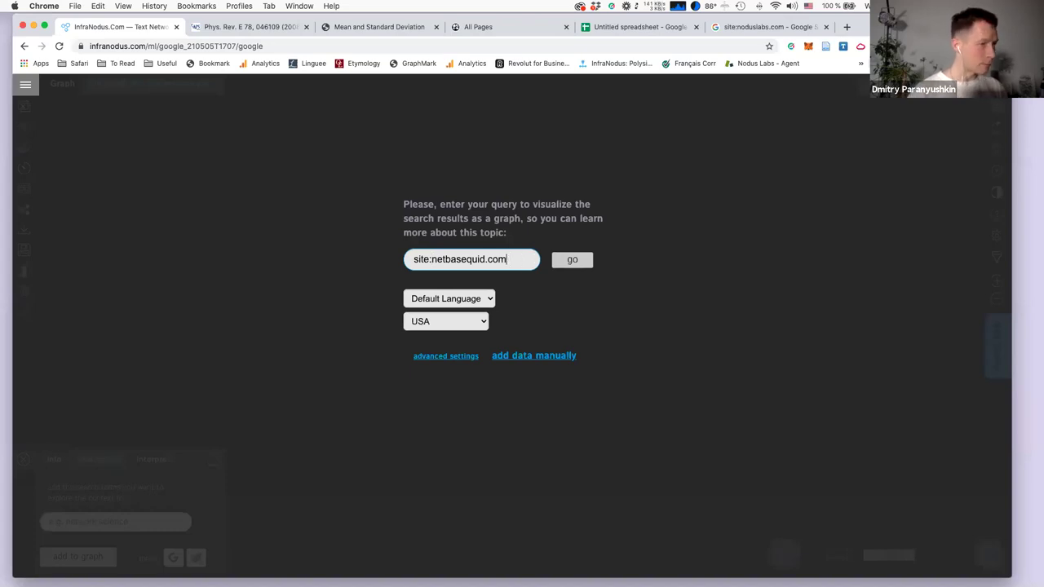
pyautogui.click(571, 260)
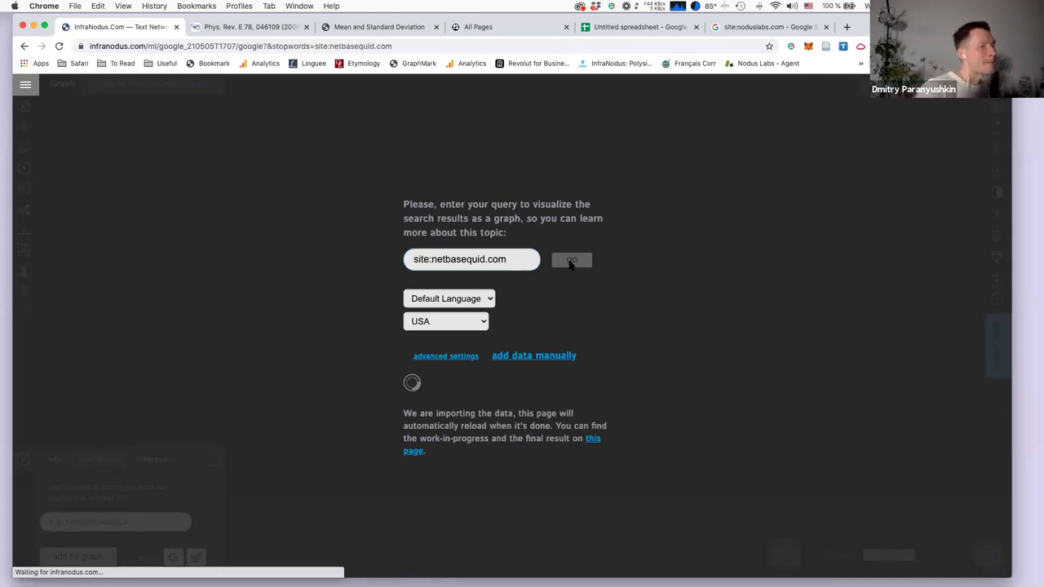
pyautogui.scroll(-10, 122, 278)
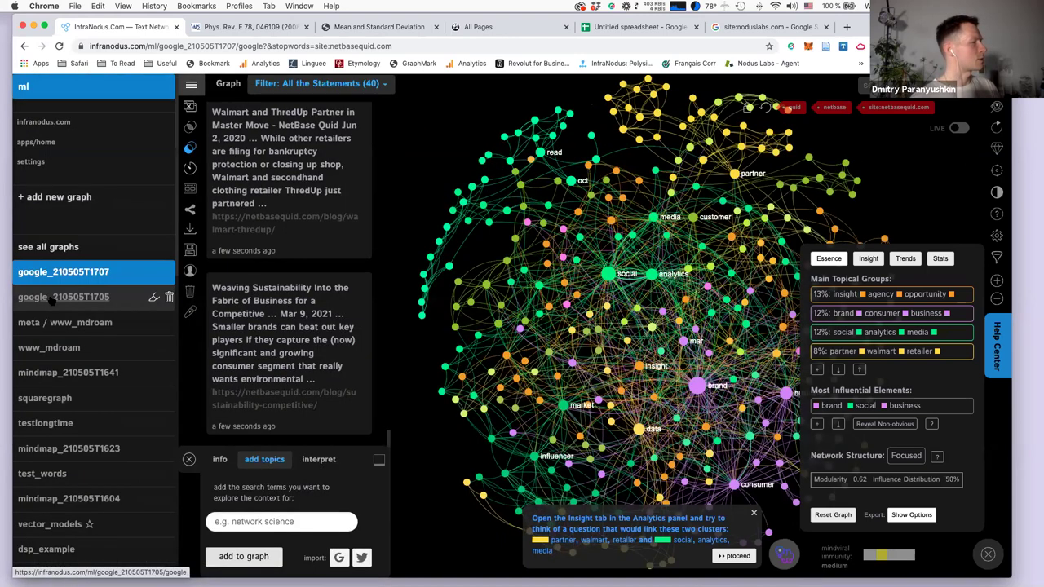
# Compare the graph with google_210505T1705 and show only what is in google_210505T1707 but not in google_210505T1705.
pyautogui.click(52, 300)
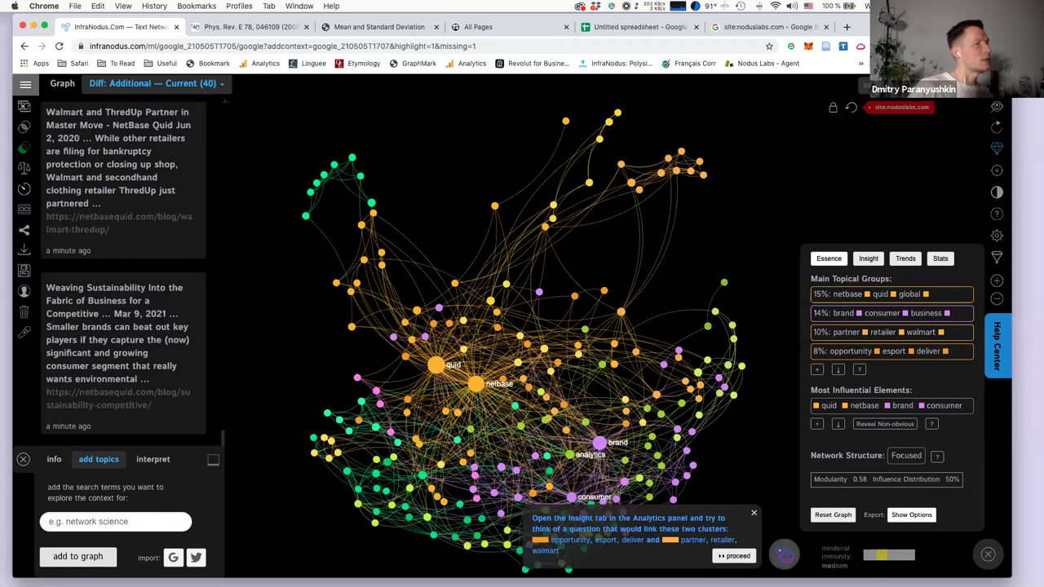
pyautogui.click(188, 84)
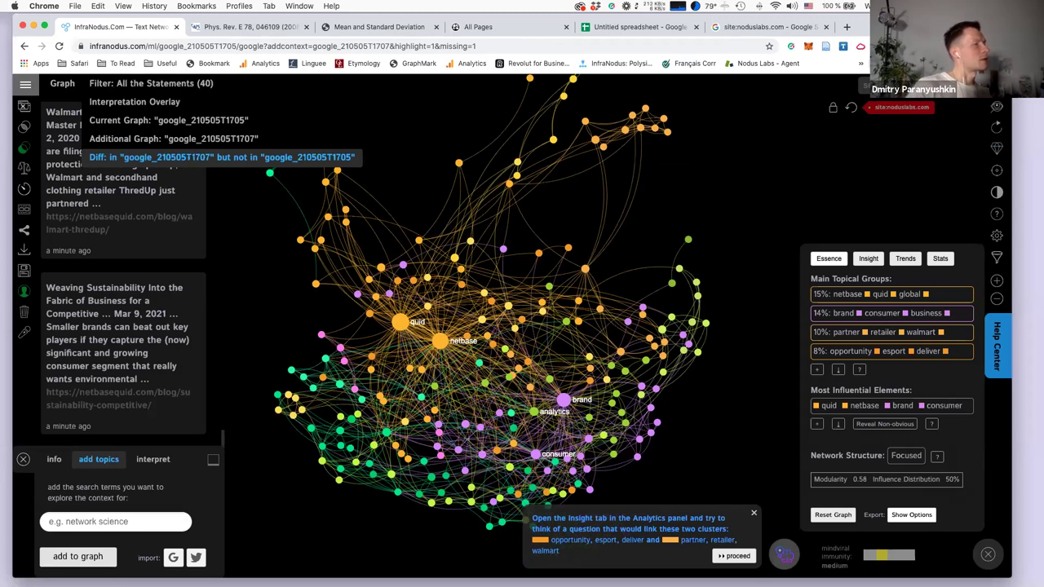
pyautogui.click(220, 156)
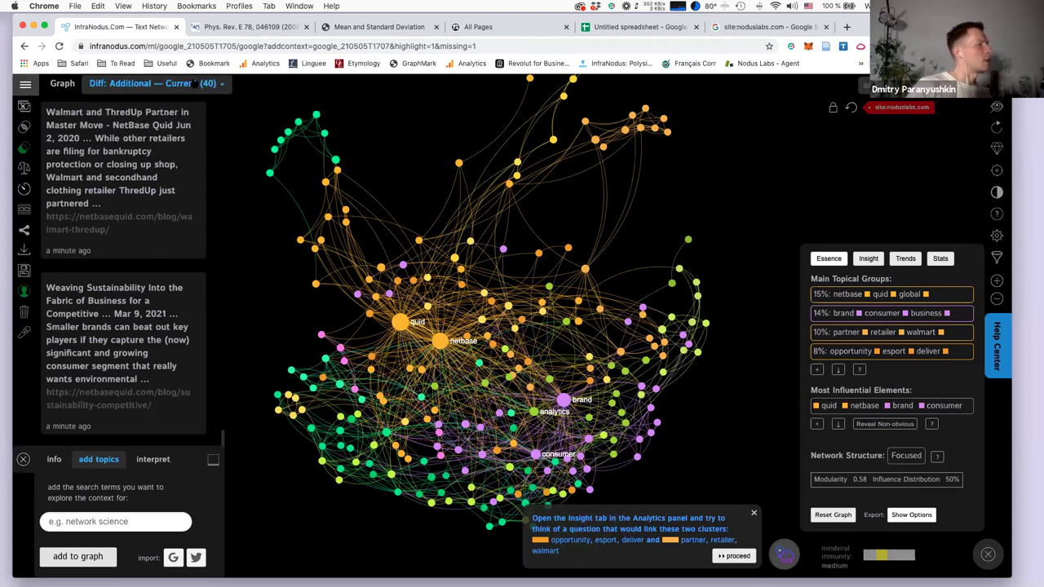
pyautogui.click(195, 83)
pyautogui.click(153, 163)
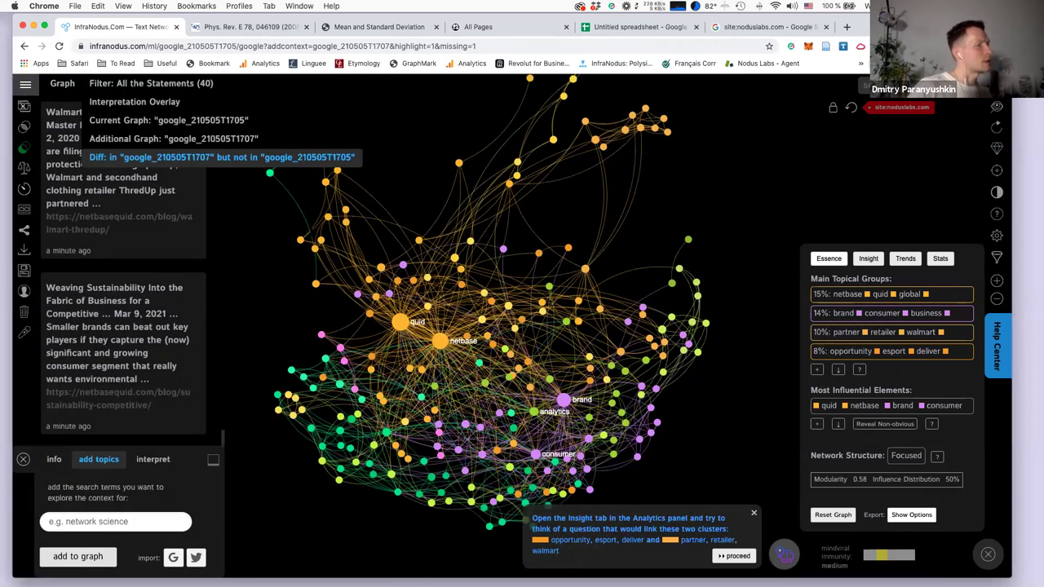
pyautogui.click(277, 163)
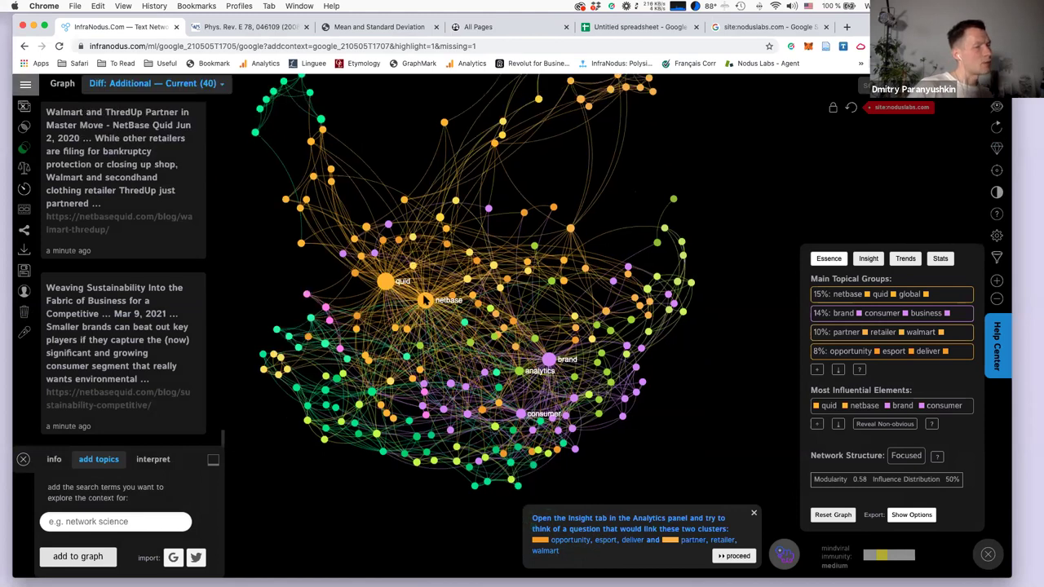
# Hide the netbase and quid nodes from the difference graph and set labels to be hidden for nodes below 7.
pyautogui.click(425, 300)
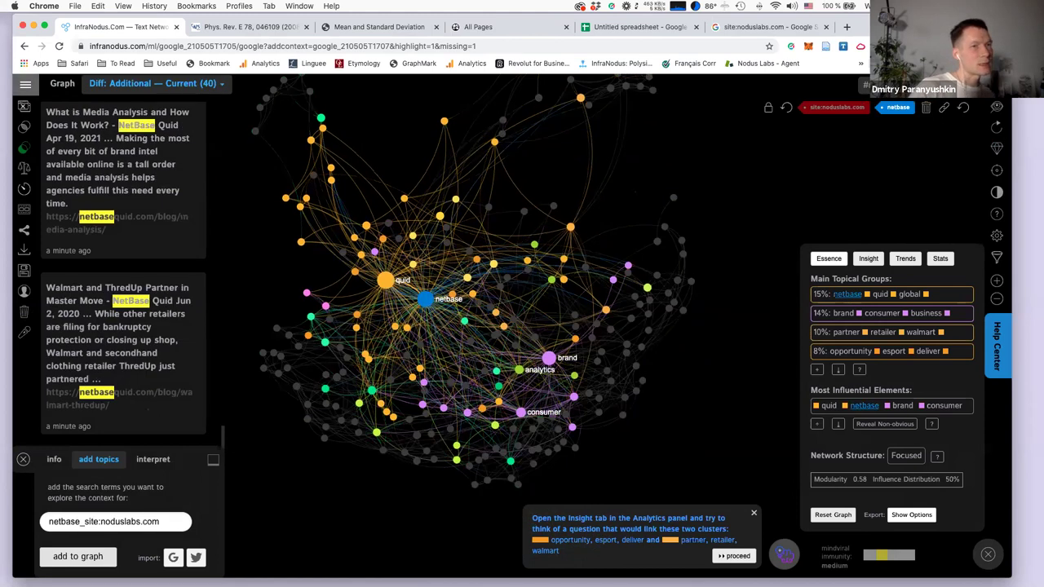
pyautogui.click(385, 280)
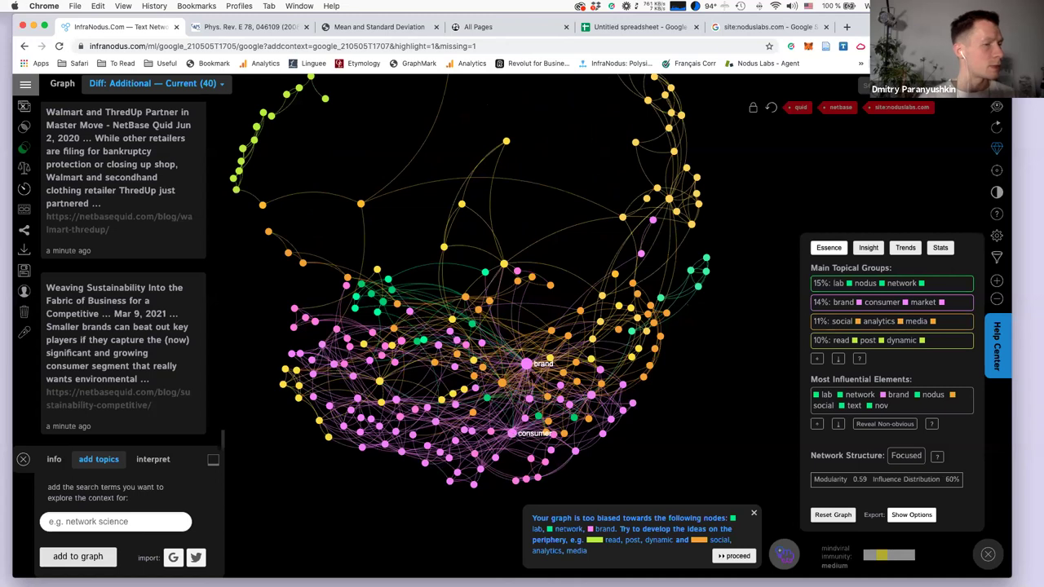
pyautogui.click(994, 238)
pyautogui.moveTo(858, 277); pyautogui.dragTo(854, 277)
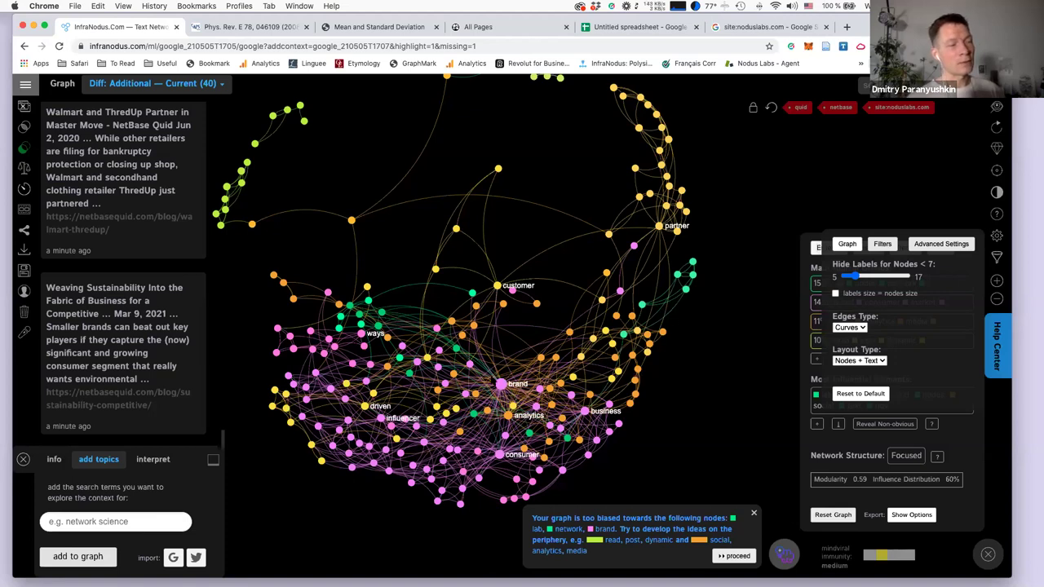
pyautogui.moveTo(497, 399); pyautogui.dragTo(485, 410)
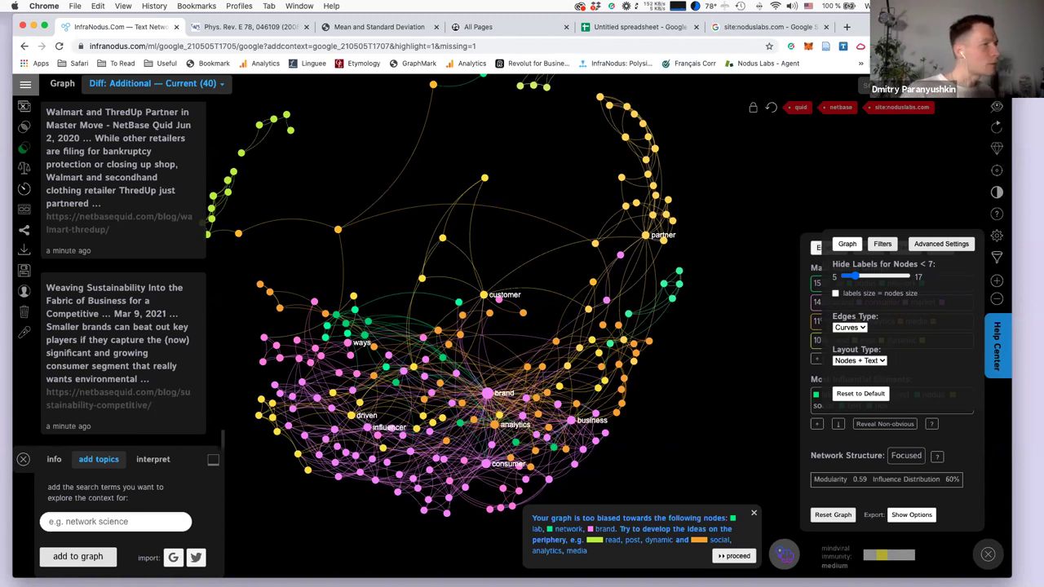
# Open the Twitter sentiment analysis app and visualize the most popular conversations as a discourse network without a search term.
pyautogui.click(25, 85)
pyautogui.click(37, 141)
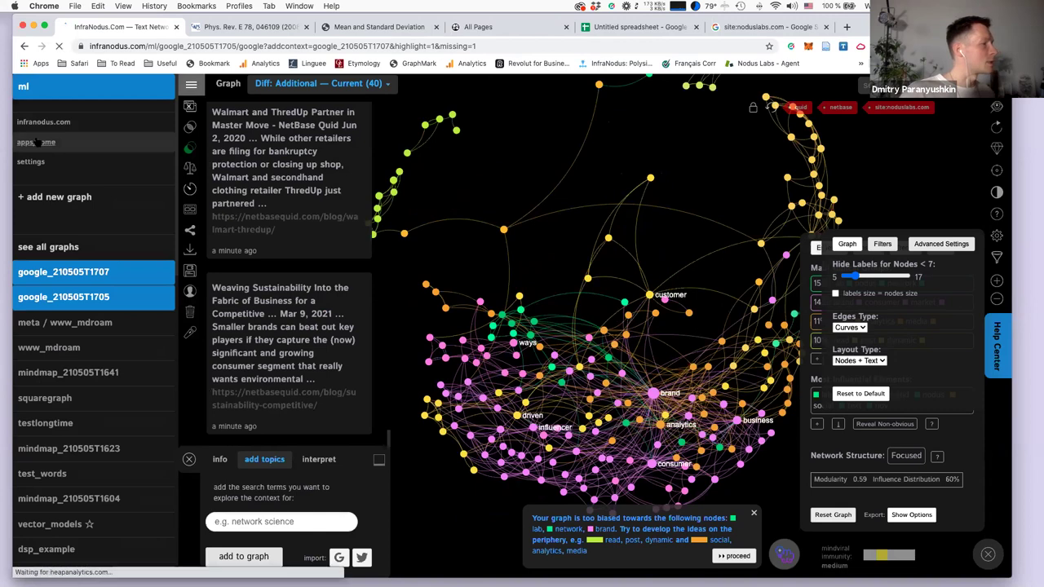
pyautogui.scroll(-2, 233, 398)
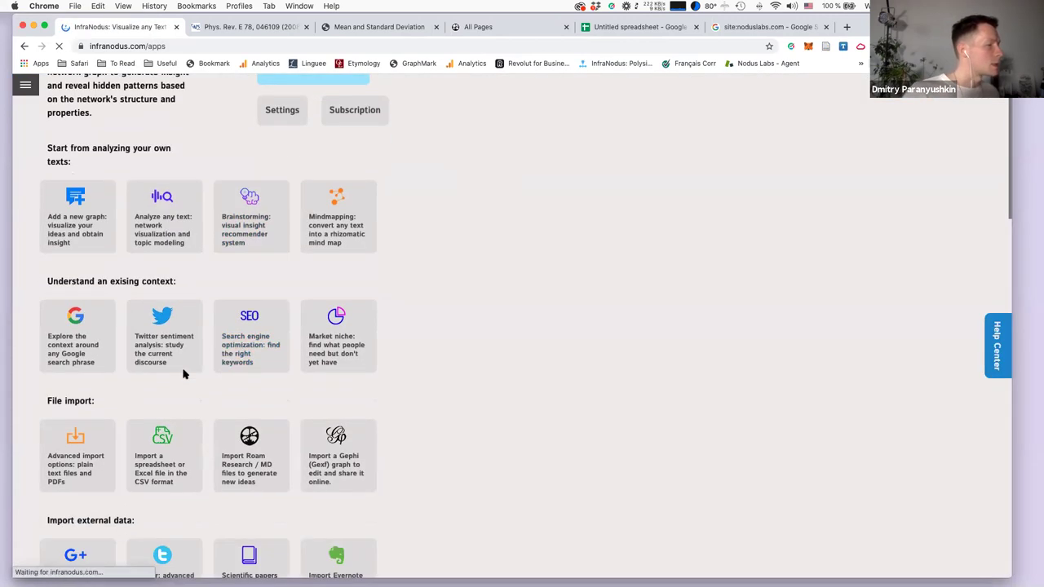
pyautogui.click(163, 352)
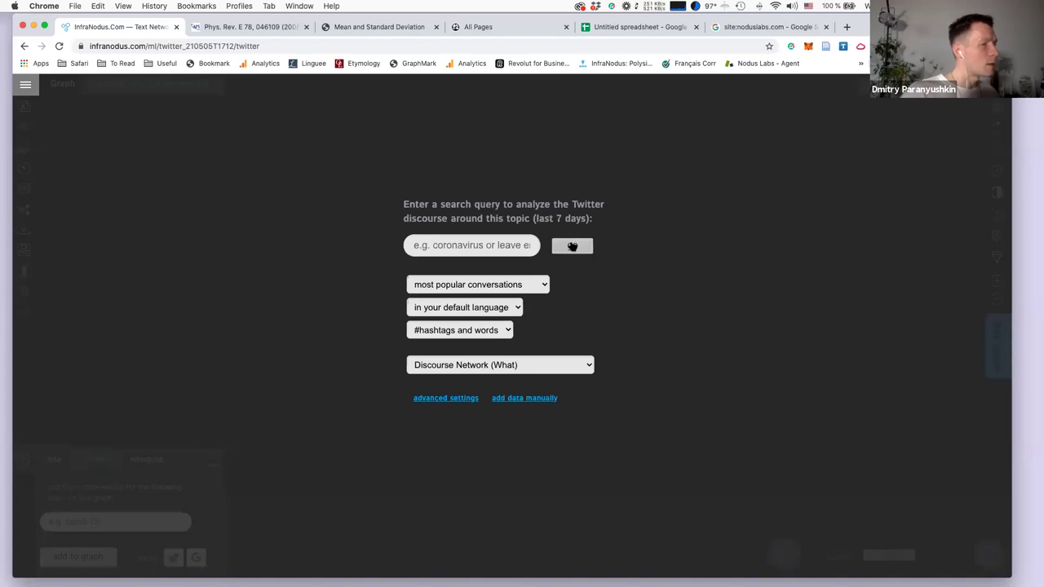
pyautogui.click(572, 246)
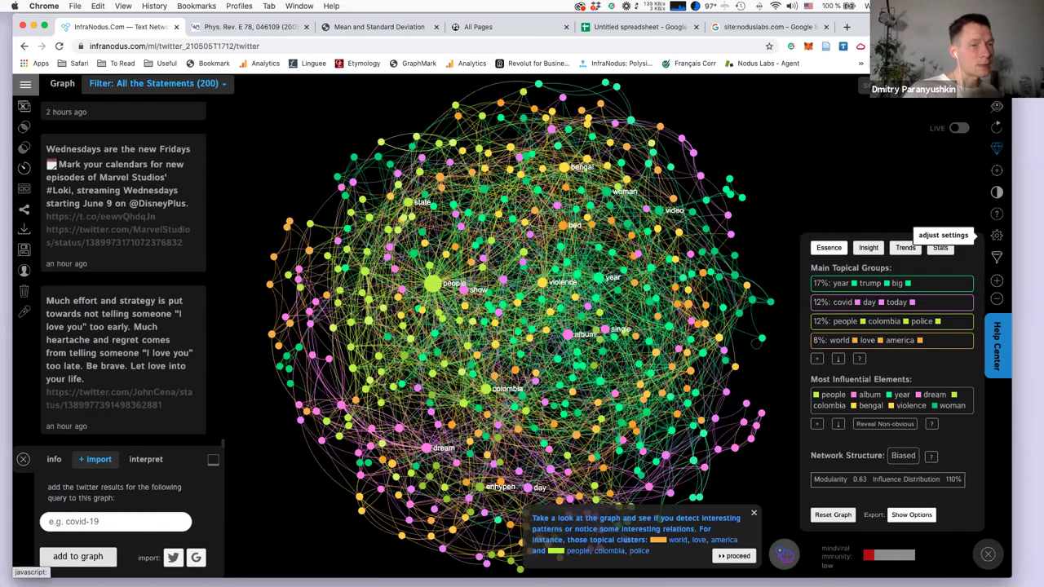
# Open the Twitter graph's filters and set the end of the time range to 05/05/2021 18:05.
pyautogui.moveTo(996, 236)
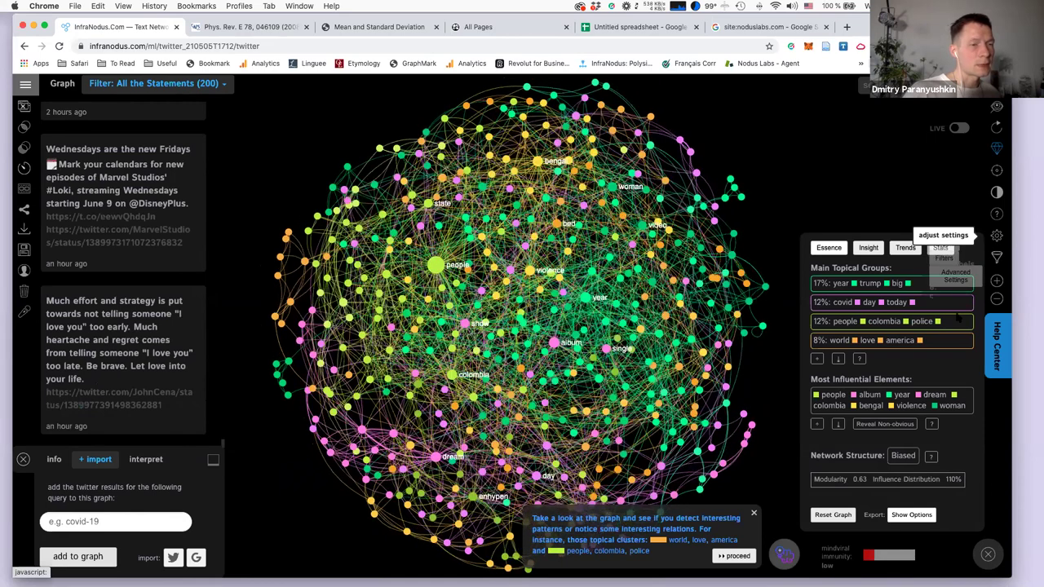
pyautogui.click(944, 258)
pyautogui.moveTo(942, 394); pyautogui.dragTo(970, 393)
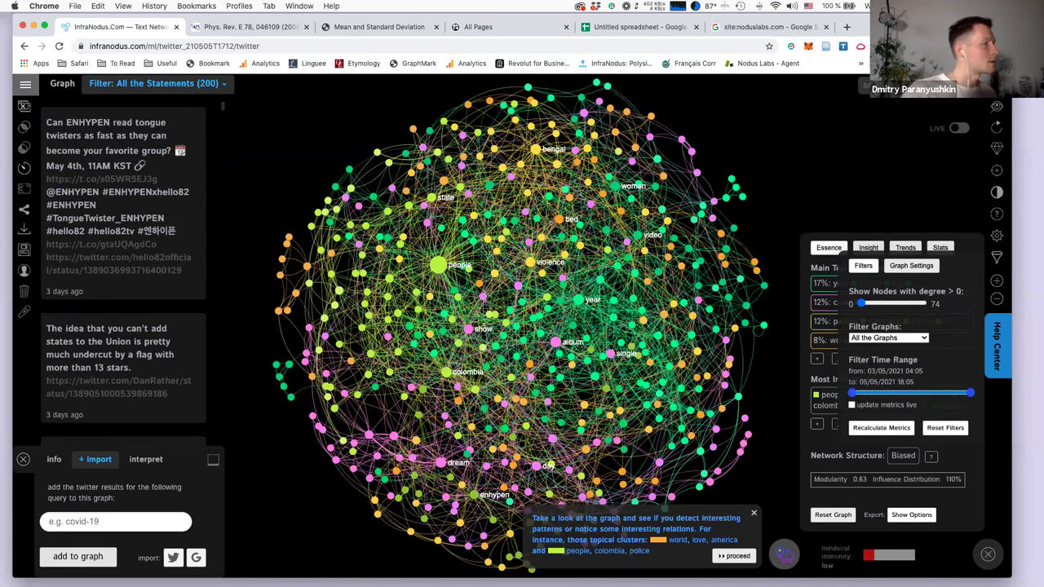
# Activate the Twitter graph's dynamic view with evolution towards the final graph and the propagation edge highlighted.
pyautogui.moveTo(24, 188)
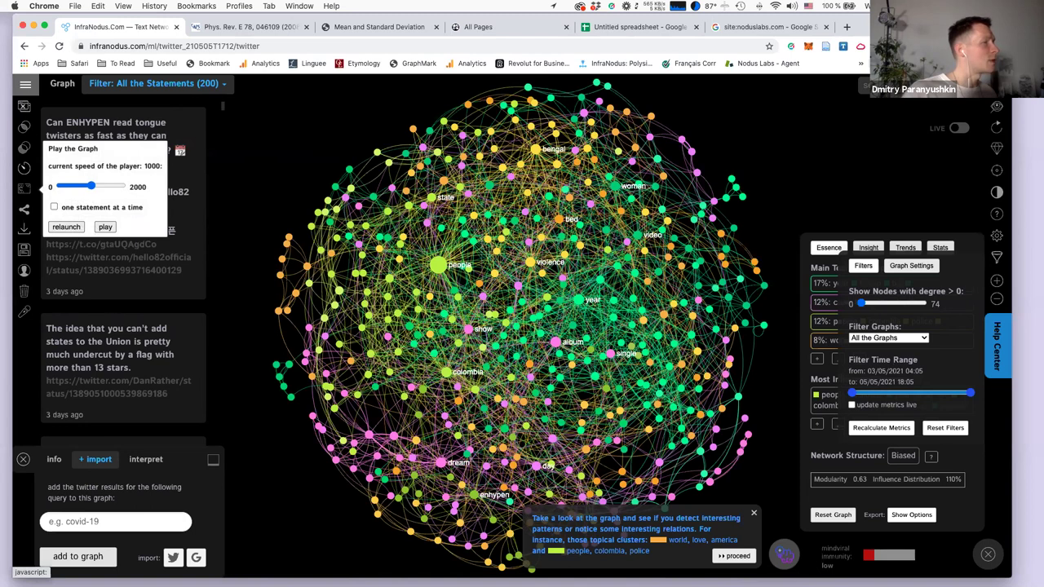
pyautogui.moveTo(23, 167)
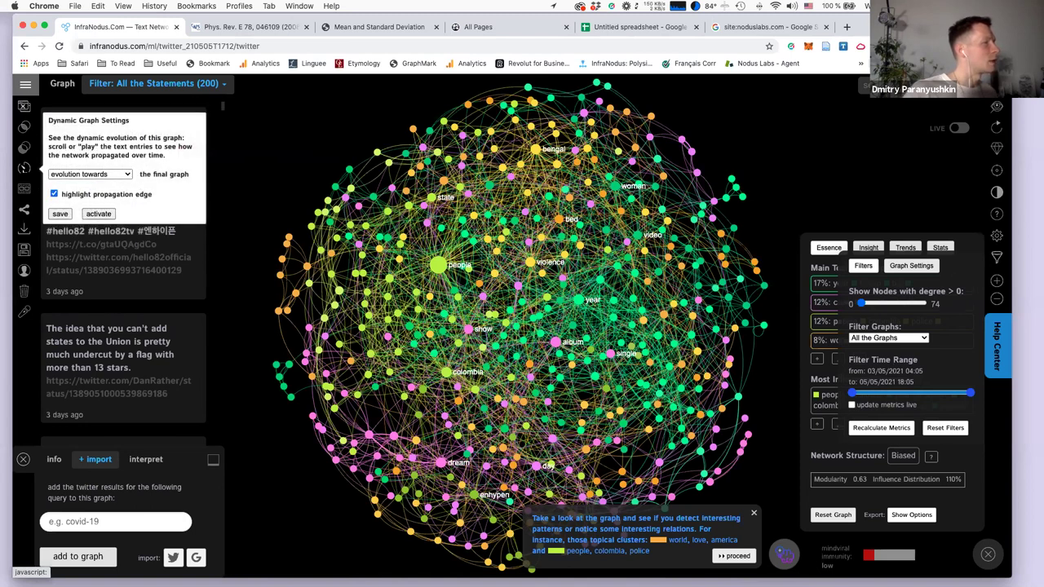
pyautogui.click(98, 214)
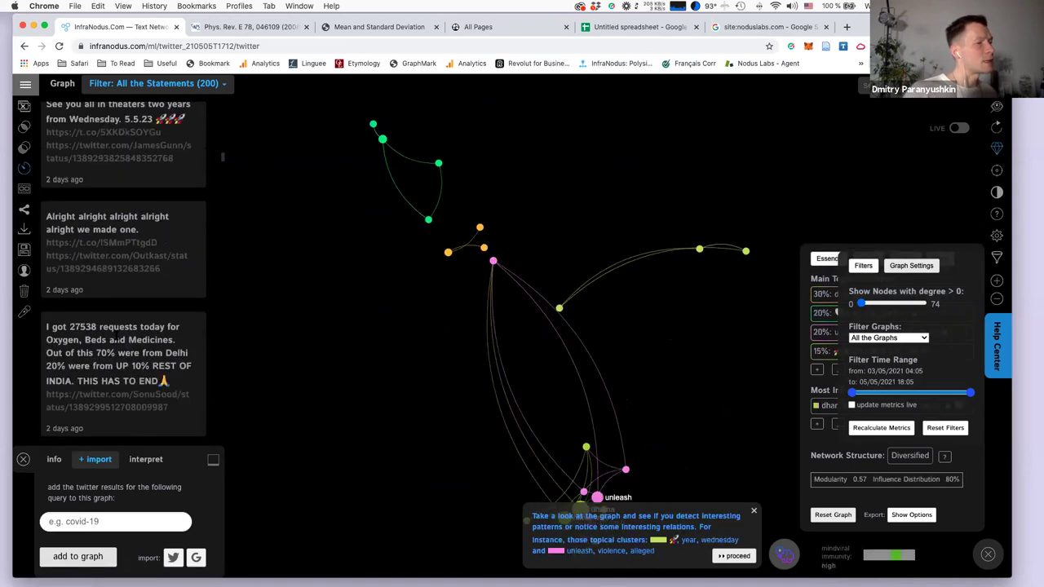
pyautogui.moveTo(24, 167)
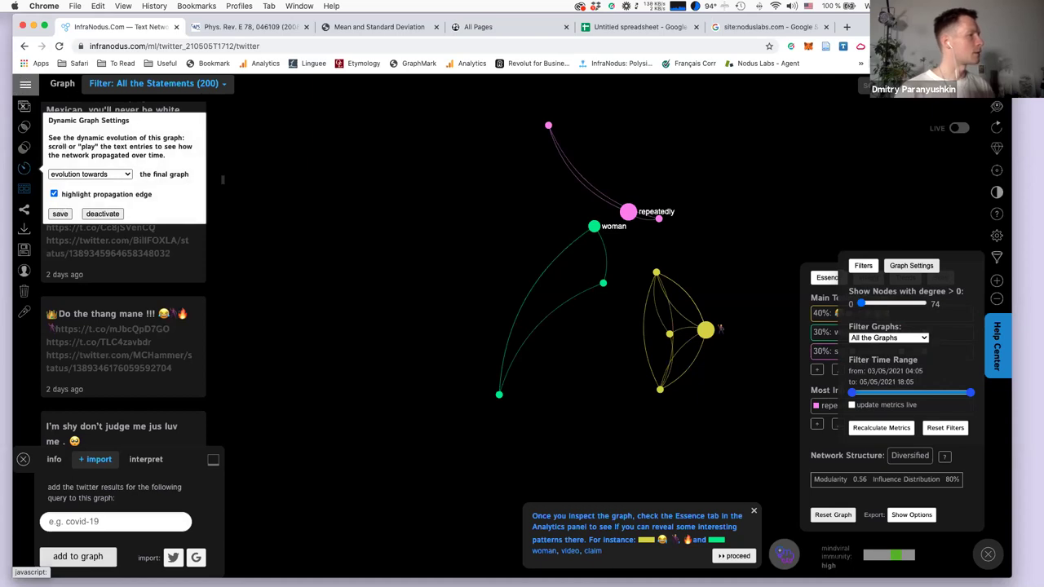
# Open the mindmap_210505T1604 graph and extend its time range filter to the end so all statements are included.
pyautogui.click(221, 45)
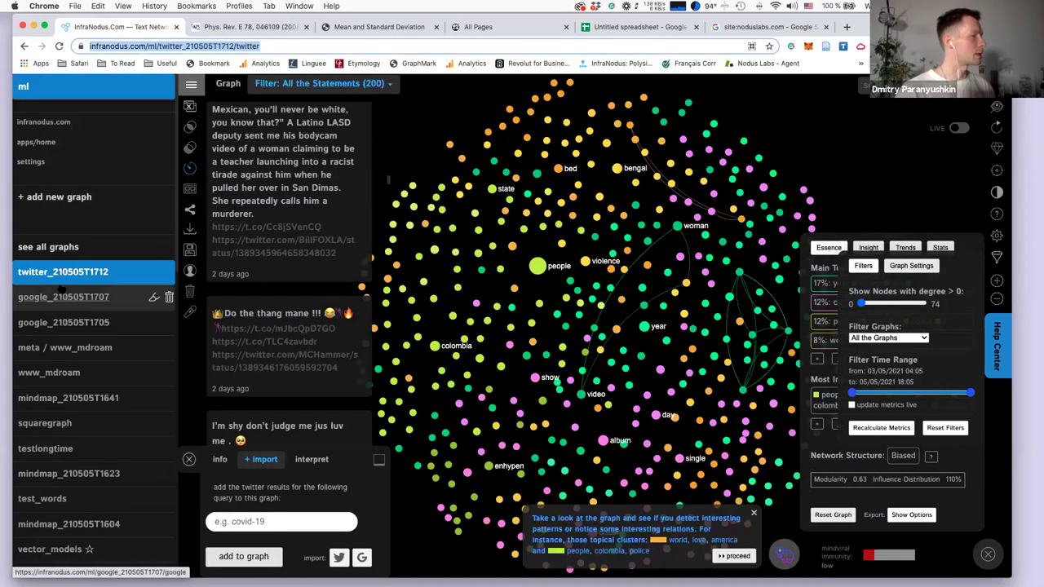
pyautogui.scroll(-3, 62, 352)
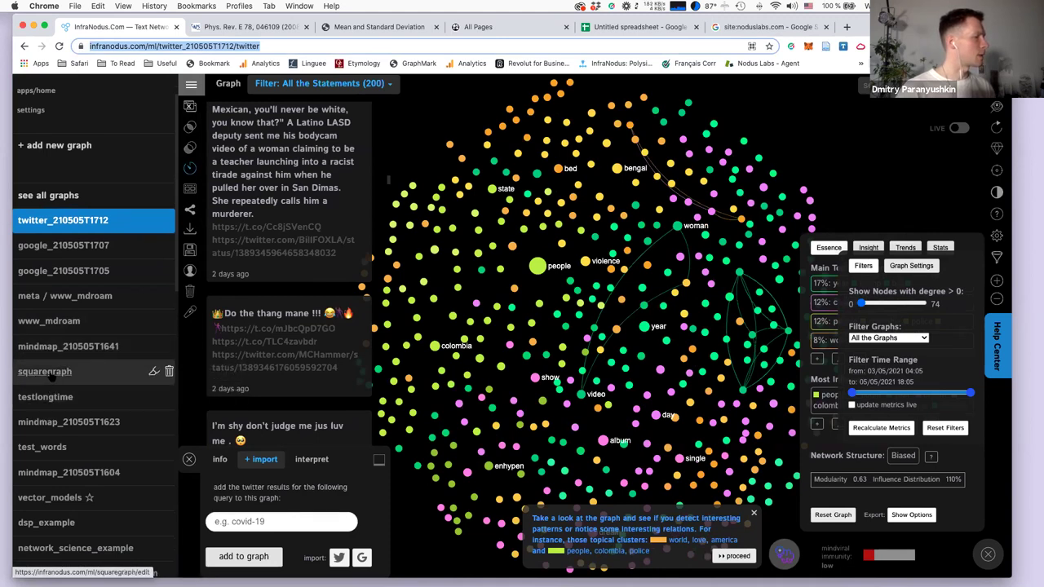
pyautogui.scroll(-5, 63, 392)
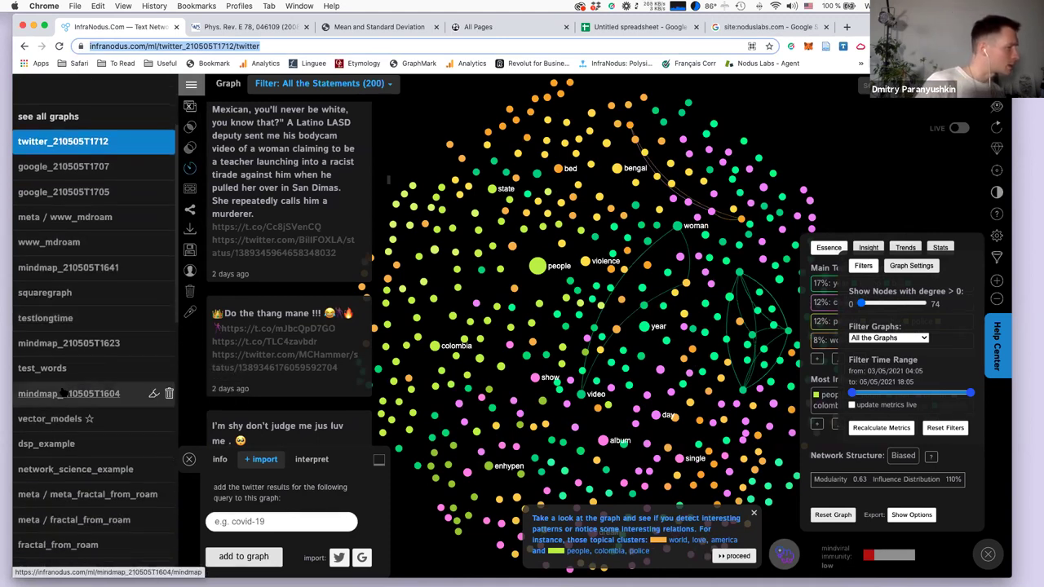
pyautogui.scroll(-5, 53, 314)
pyautogui.scroll(-1, 62, 318)
pyautogui.click(68, 304)
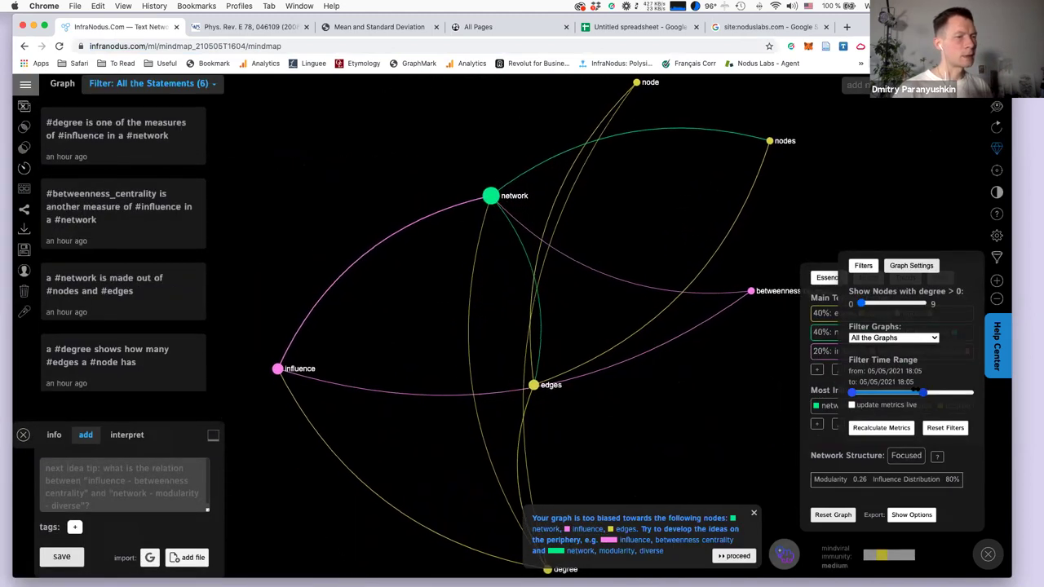
pyautogui.moveTo(927, 392); pyautogui.dragTo(971, 392)
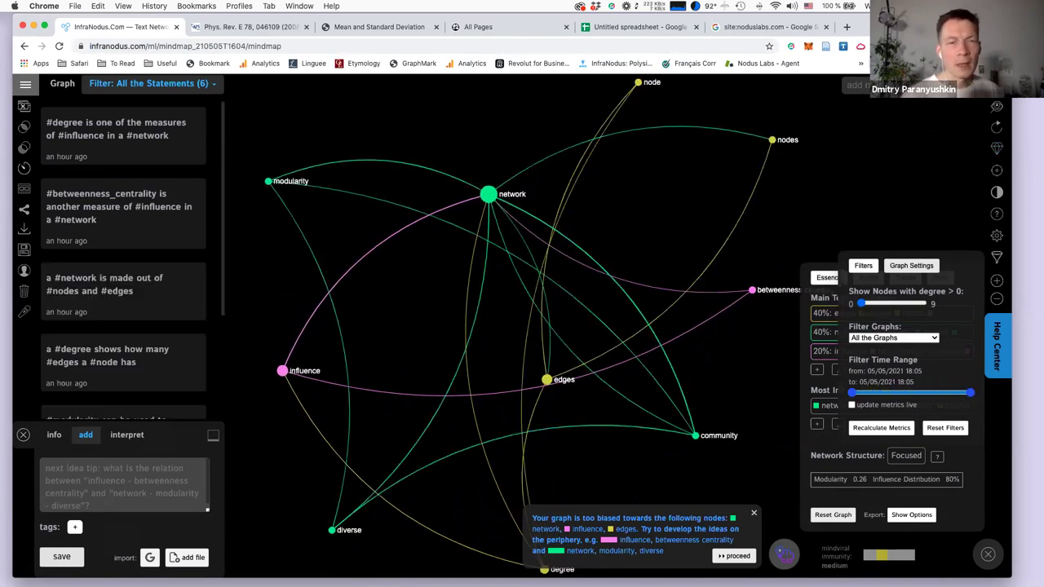